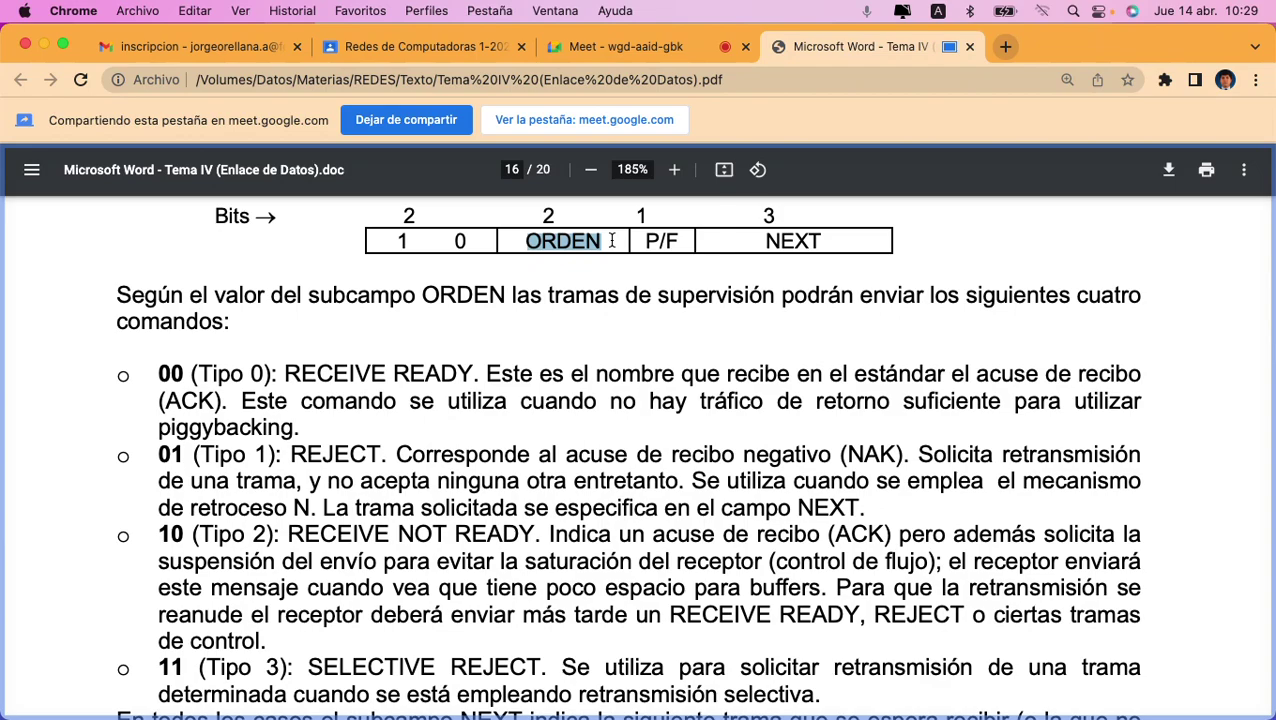
Step: Review the control field structures of the unnumbered, supervision and information frames in the Tema IV PDF
{"action": "scroll", "coordinate": [391, 413], "scroll_direction": "down", "scroll_amount": 5}
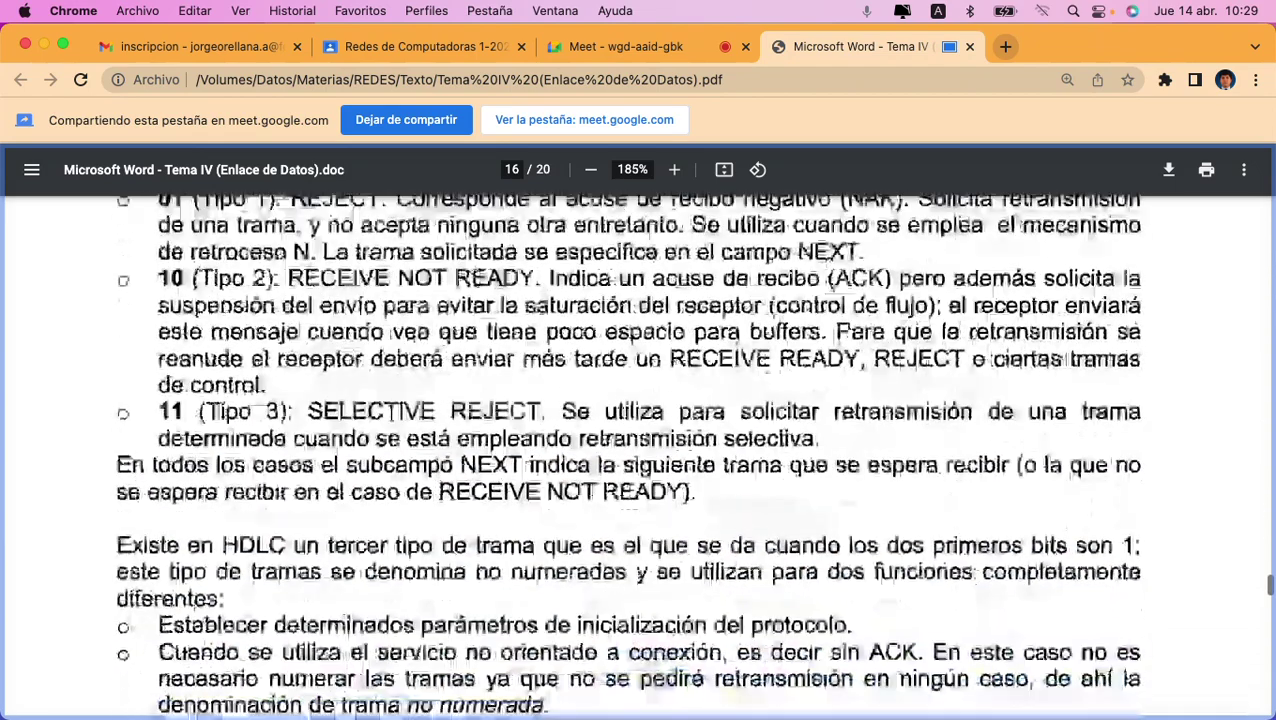
{"action": "scroll", "coordinate": [391, 413], "scroll_direction": "down", "scroll_amount": 3}
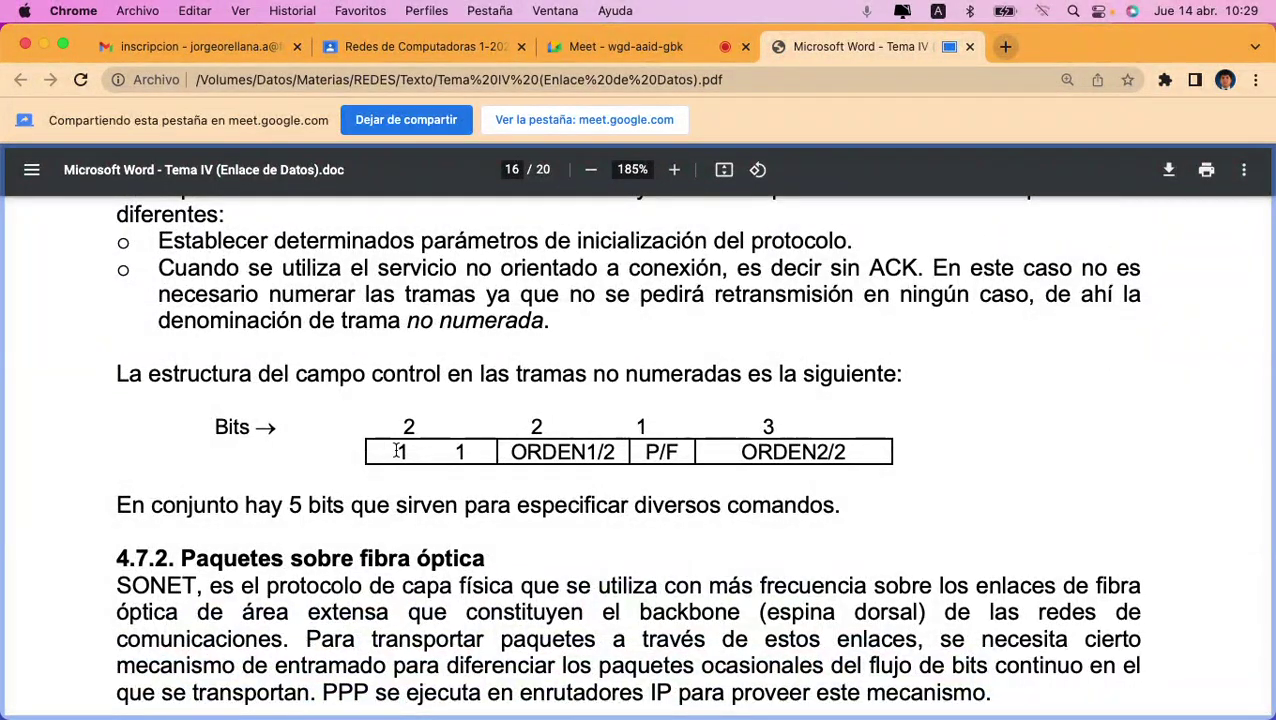
{"action": "left_click_drag", "start_coordinate": [393, 451], "coordinate": [484, 451]}
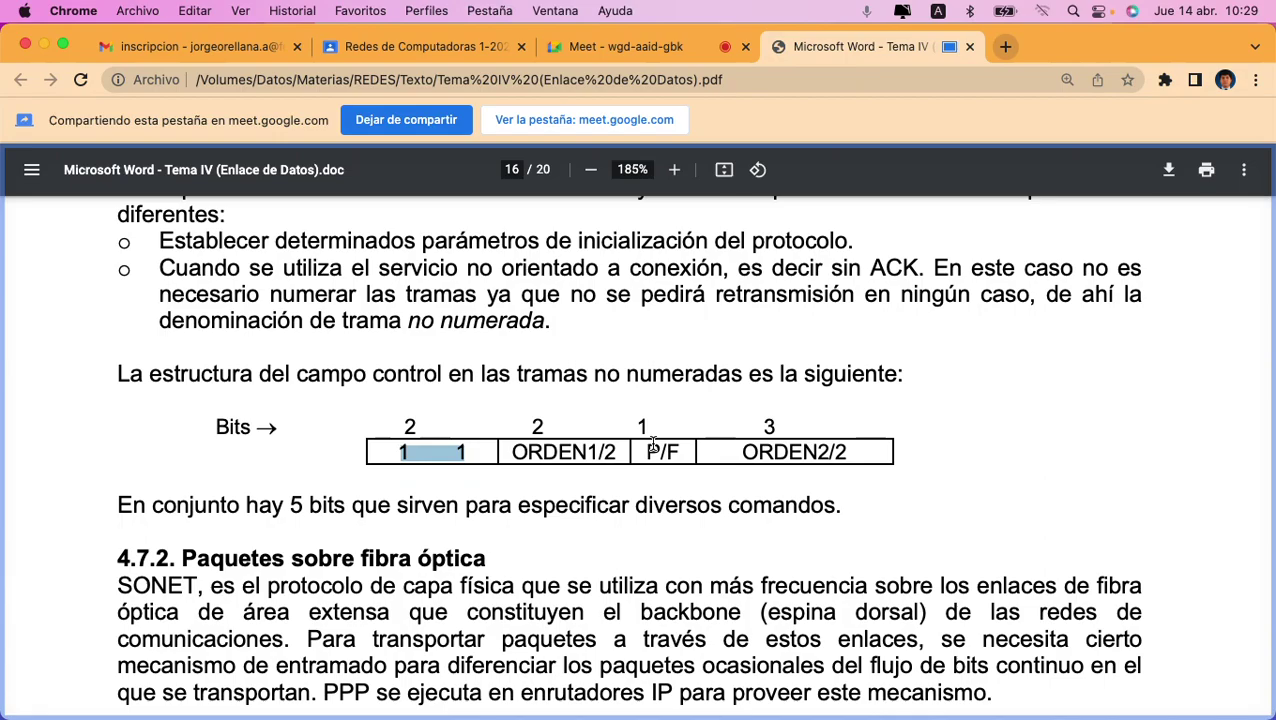
{"action": "scroll", "coordinate": [652, 444], "scroll_direction": "up", "scroll_amount": 10}
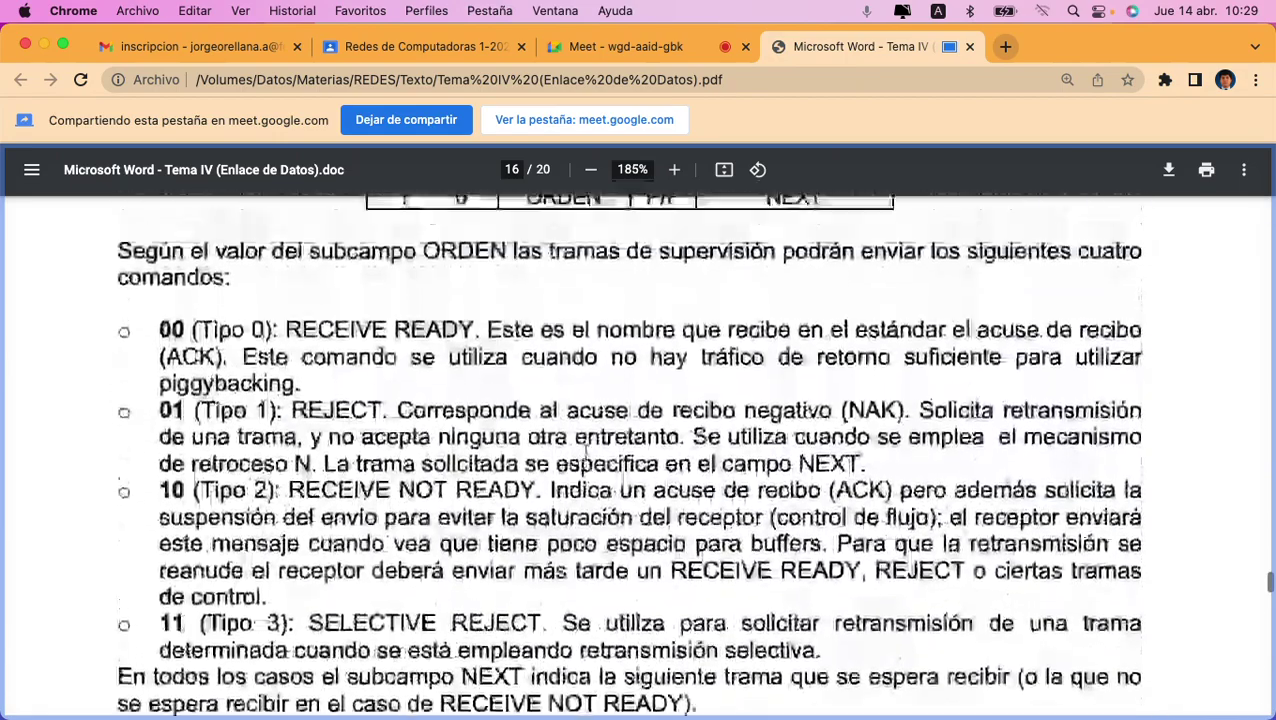
{"action": "scroll", "coordinate": [587, 452], "scroll_direction": "up", "scroll_amount": 4}
{"action": "scroll", "coordinate": [587, 452], "scroll_direction": "up", "scroll_amount": 18}
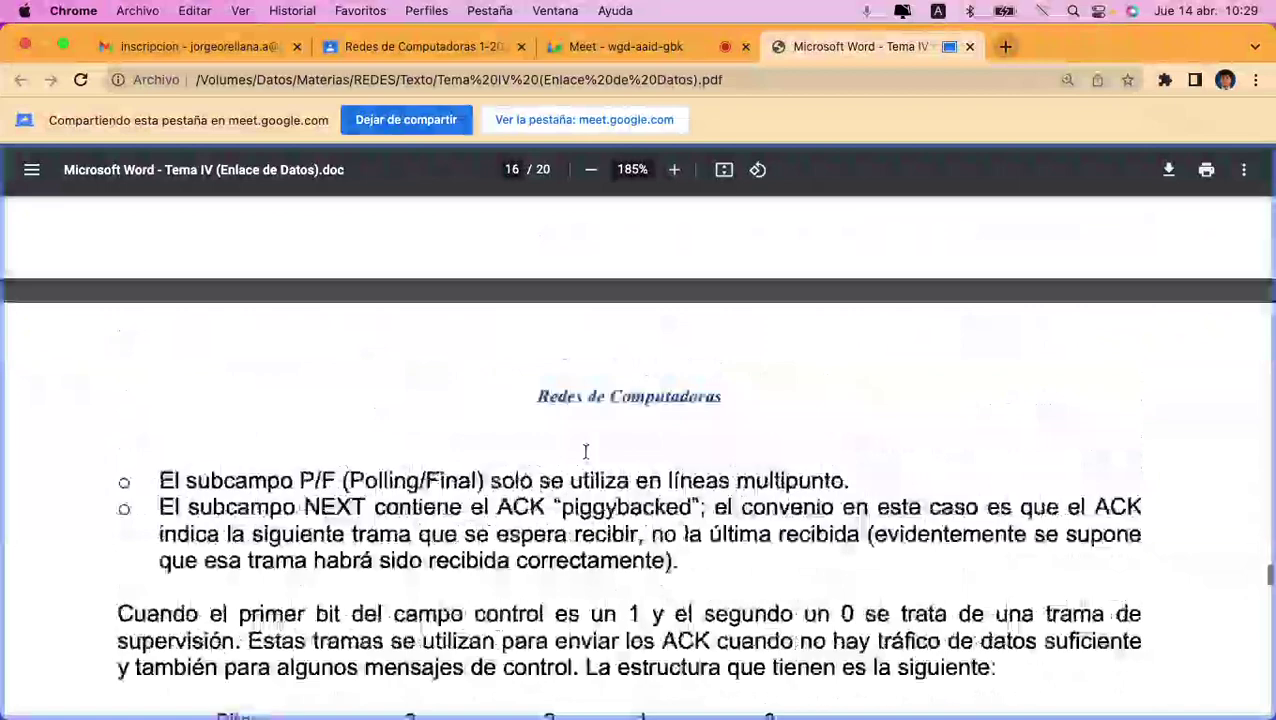
{"action": "scroll", "coordinate": [586, 451], "scroll_direction": "up", "scroll_amount": 1}
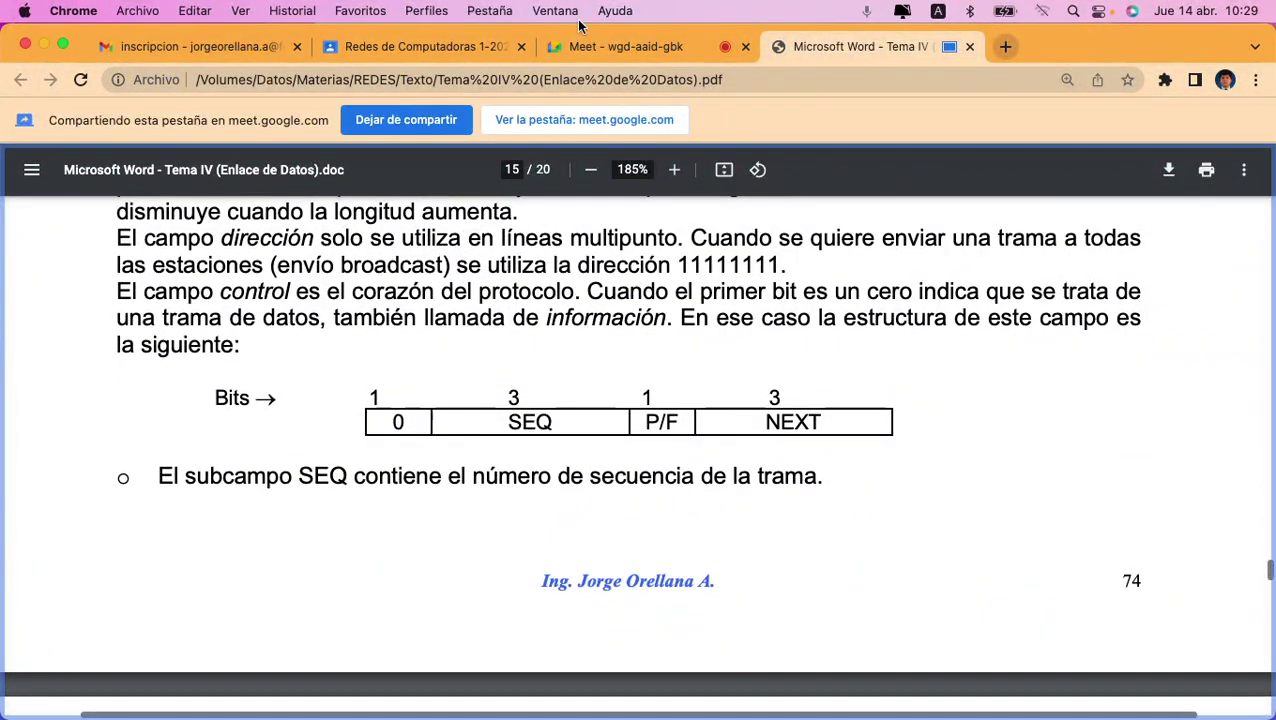
Step: Switch to Google Meet, stop presenting the PDF tab and share the Excel window Libro1 instead
{"action": "left_click", "coordinate": [612, 46]}
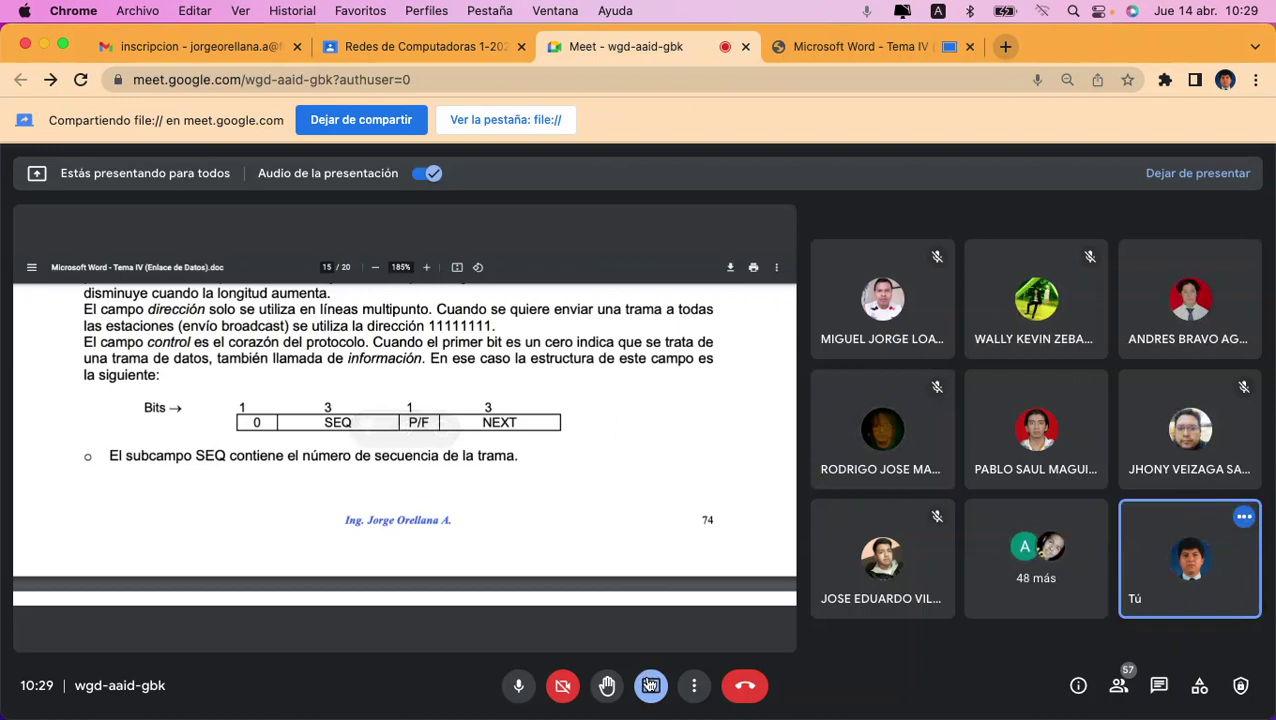
{"action": "left_click", "coordinate": [650, 685]}
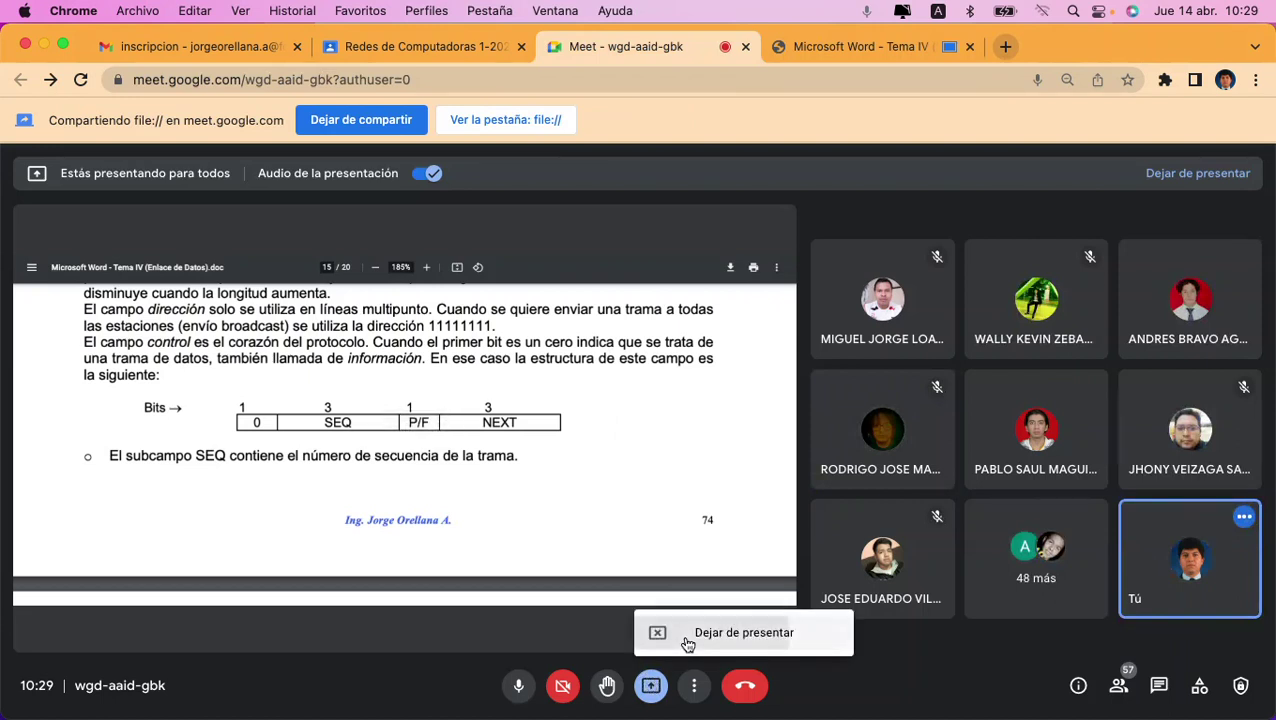
{"action": "left_click", "coordinate": [653, 638]}
{"action": "left_click", "coordinate": [650, 686]}
{"action": "left_click", "coordinate": [688, 600]}
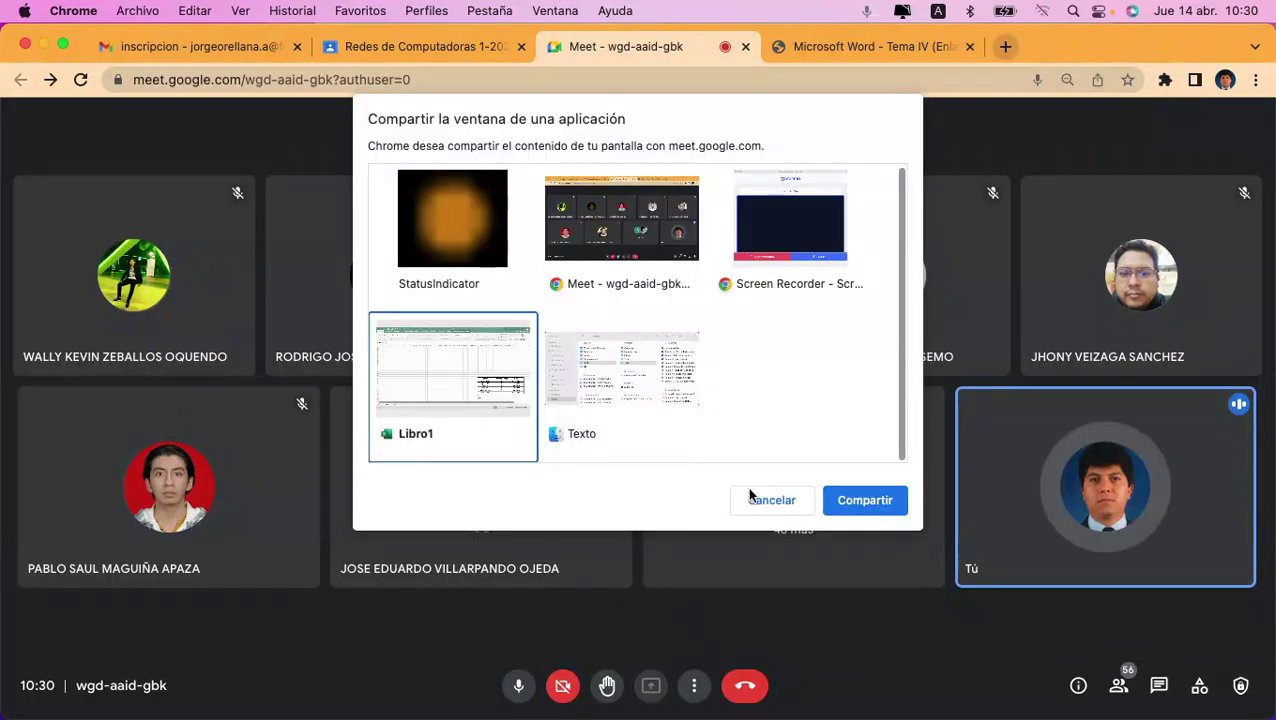
{"action": "left_click", "coordinate": [865, 500]}
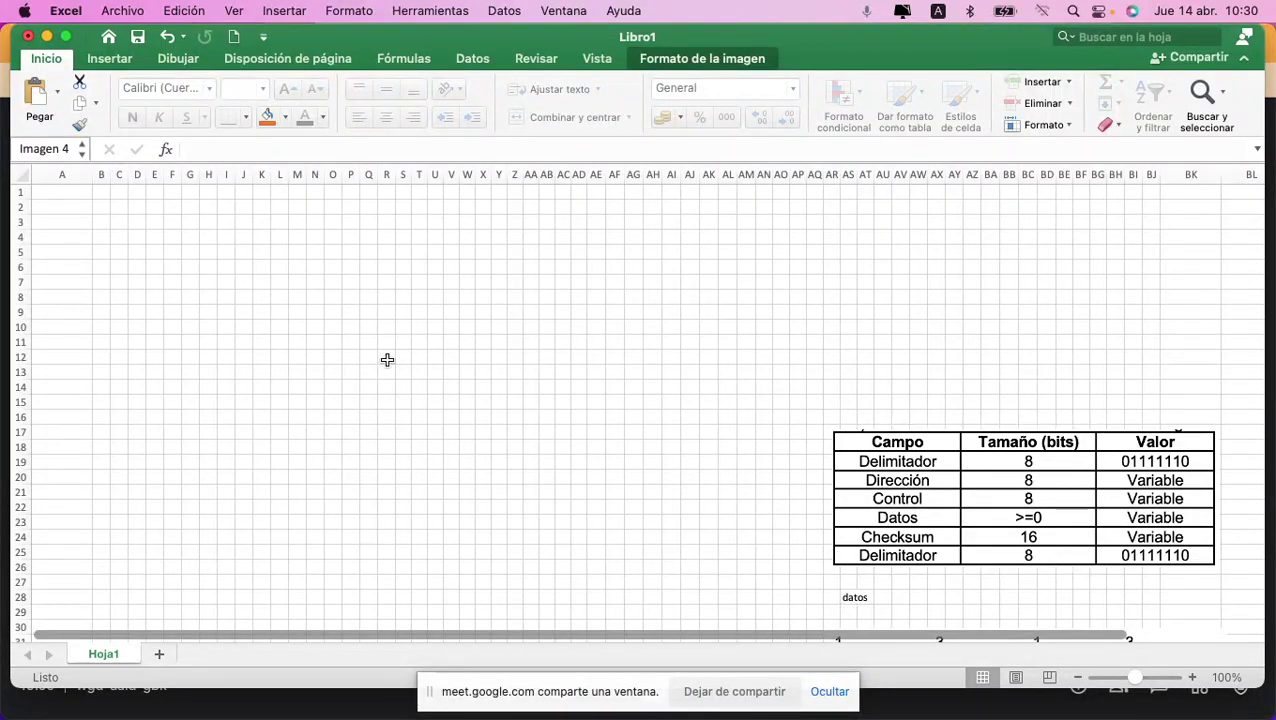
Step: Enter a 1 in each cell of K1:AC1, leaving V1 empty
{"action": "left_click", "coordinate": [268, 190]}
{"action": "type", "text": "1"}
{"action": "key", "text": "Tab"}
{"action": "type", "text": "1"}
{"action": "key", "text": "Tab"}
{"action": "type", "text": "1"}
{"action": "key", "text": "Tab"}
{"action": "type", "text": "1\t1\t1\t1\t1\t1\t1\t1\t\t1\t1\t1\t1\t1\t1\t1"}
{"action": "key", "text": "Left"}
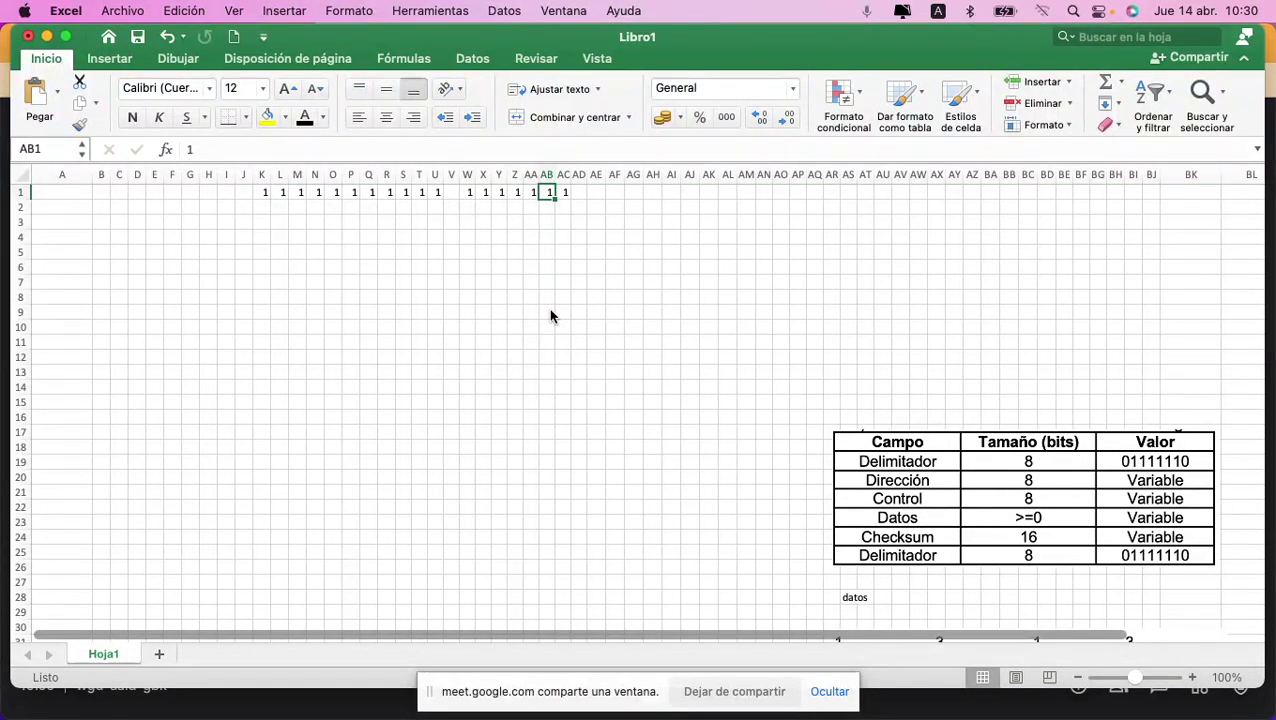
{"action": "key", "text": "Left"}
{"action": "key", "text": "0"}
{"action": "key", "text": "Left"}
{"action": "key", "text": "0"}
{"action": "key", "text": "Left"}
{"action": "key", "text": "0"}
{"action": "key", "text": "Left"}
{"action": "key", "text": "1"}
{"action": "key", "text": "Left"}
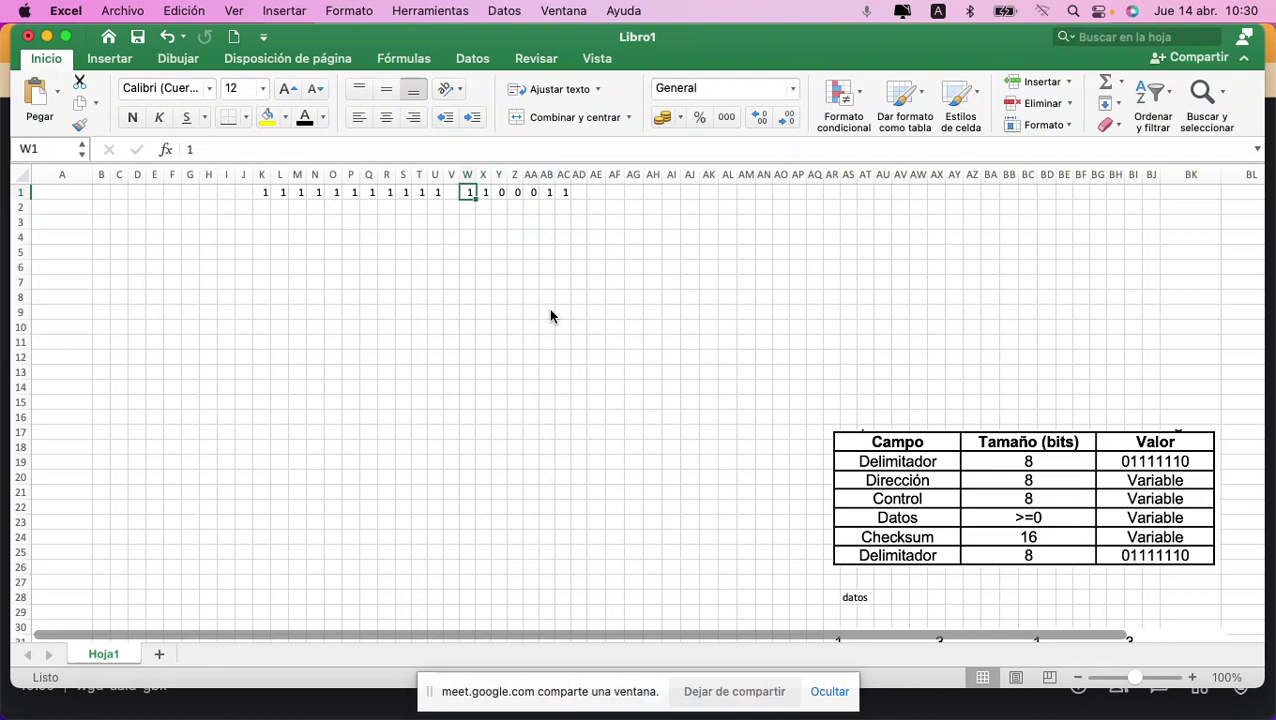
{"action": "key", "text": "1"}
{"action": "key", "text": "Left"}
{"action": "key", "text": "0"}
{"action": "key", "text": "Left"}
{"action": "key", "text": "1"}
{"action": "key", "text": "Left"}
{"action": "key", "text": "0"}
{"action": "key", "text": "Left"}
{"action": "key", "text": "1"}
{"action": "key", "text": "Left"}
{"action": "key", "text": "1"}
{"action": "key", "text": "Left"}
{"action": "key", "text": "1"}
{"action": "key", "text": "Left"}
{"action": "key", "text": "0"}
{"action": "key", "text": "Left"}
{"action": "key", "text": "1"}
{"action": "key", "text": "Left"}
{"action": "key", "text": "0"}
{"action": "key", "text": "Left"}
{"action": "key", "text": "0"}
{"action": "key", "text": "Left"}
{"action": "key", "text": "1"}
{"action": "key", "text": "Left"}
Step: Fill the bit sequence in K1:AC1 with yellow
{"action": "key", "text": "shift+Right"}
{"action": "key", "text": "shift+Right"}
{"action": "key", "text": "shift+Right"}
{"action": "key", "text": "shift+Right"}
{"action": "key", "text": "shift+Right"}
{"action": "key", "text": "shift+Right"}
{"action": "key", "text": "shift+Right"}
{"action": "key", "text": "shift+Right"}
{"action": "key", "text": "shift+Right"}
{"action": "key", "text": "shift+Right"}
{"action": "key", "text": "shift+Right"}
{"action": "key", "text": "shift+Right"}
{"action": "key", "text": "shift+Right"}
{"action": "key", "text": "shift+Right"}
{"action": "key", "text": "shift+Right"}
{"action": "key", "text": "shift+Right"}
{"action": "key", "text": "shift+Right"}
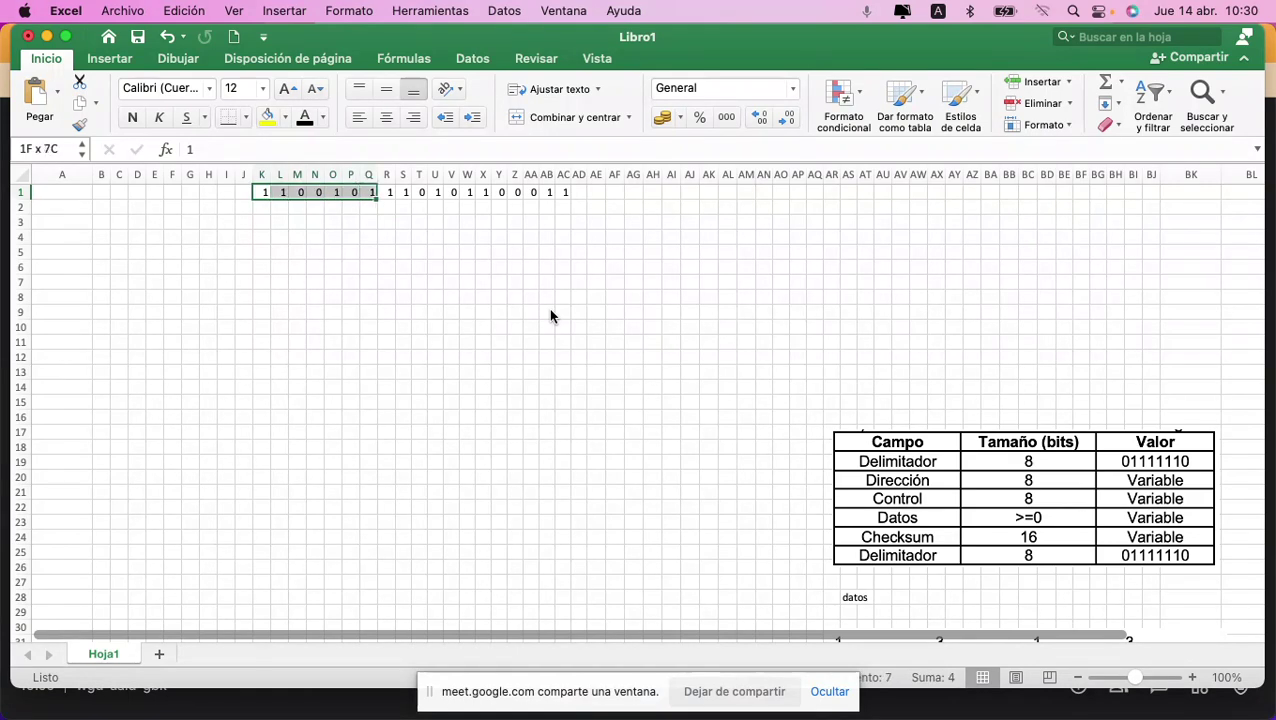
{"action": "key", "text": "shift+Right"}
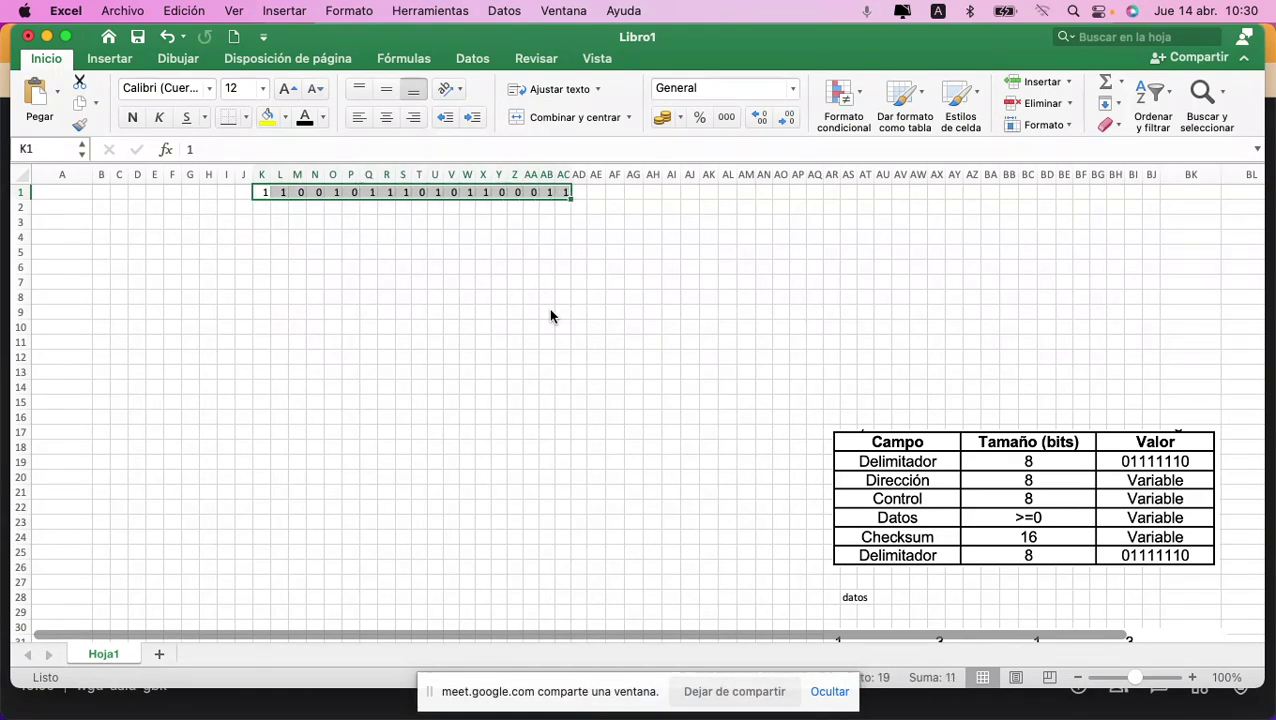
{"action": "left_click", "coordinate": [268, 117]}
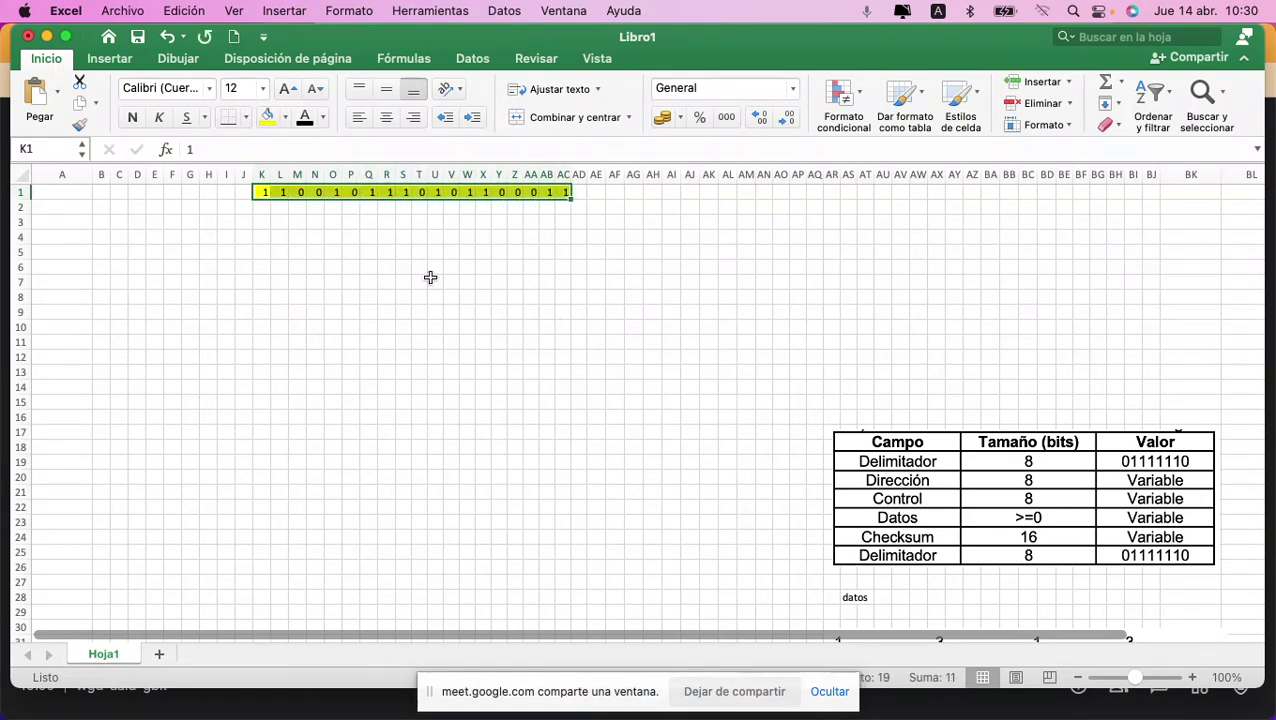
Step: Label the yellow bit sequence by entering datos in H1
{"action": "key", "text": "Left"}
{"action": "key", "text": "Left"}
{"action": "key", "text": "Left"}
{"action": "type", "text": "datos"}
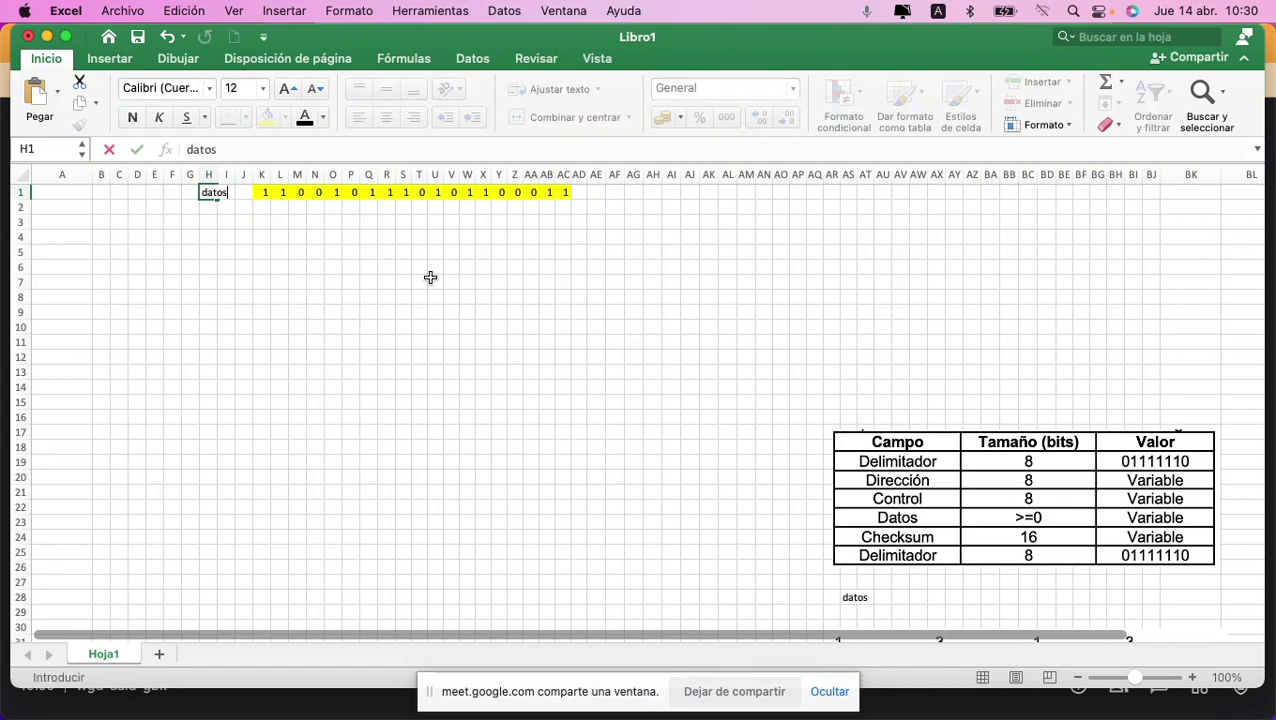
{"action": "key", "text": "Return"}
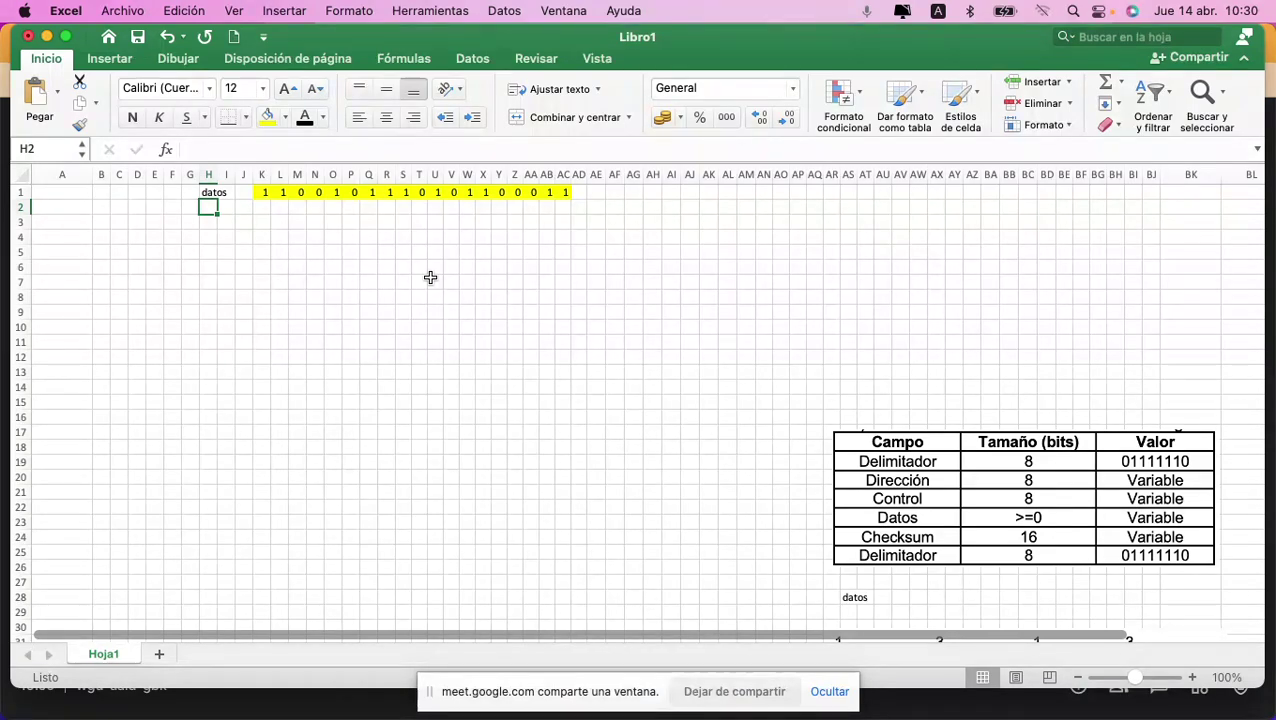
Step: Change the bit in T1 to 1
{"action": "key", "text": "Up"}
{"action": "key", "text": "Right"}
{"action": "key", "text": "Right"}
{"action": "key", "text": "Right"}
{"action": "key", "text": "Right"}
{"action": "key", "text": "Right"}
{"action": "key", "text": "Right"}
{"action": "key", "text": "Right"}
{"action": "key", "text": "Right"}
{"action": "key", "text": "Right"}
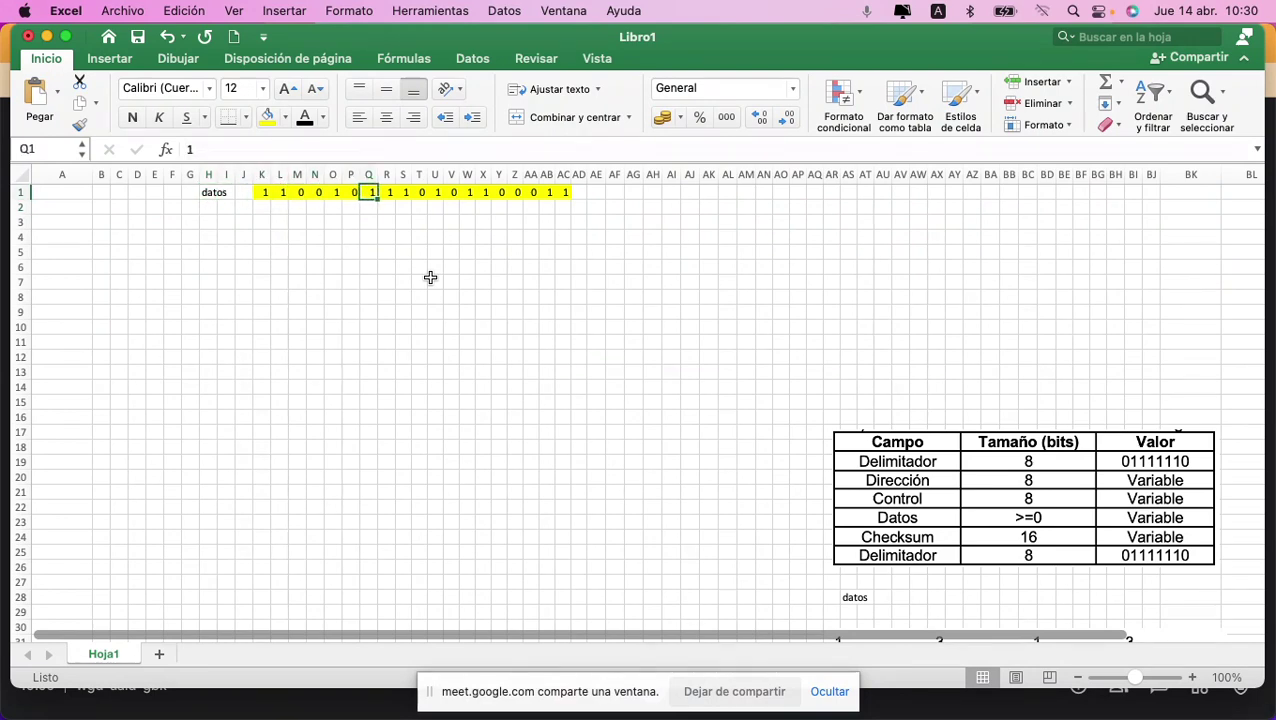
{"action": "key", "text": "Right"}
{"action": "key", "text": "Right"}
{"action": "key", "text": "Right"}
{"action": "type", "text": "1"}
{"action": "key", "text": "Return"}
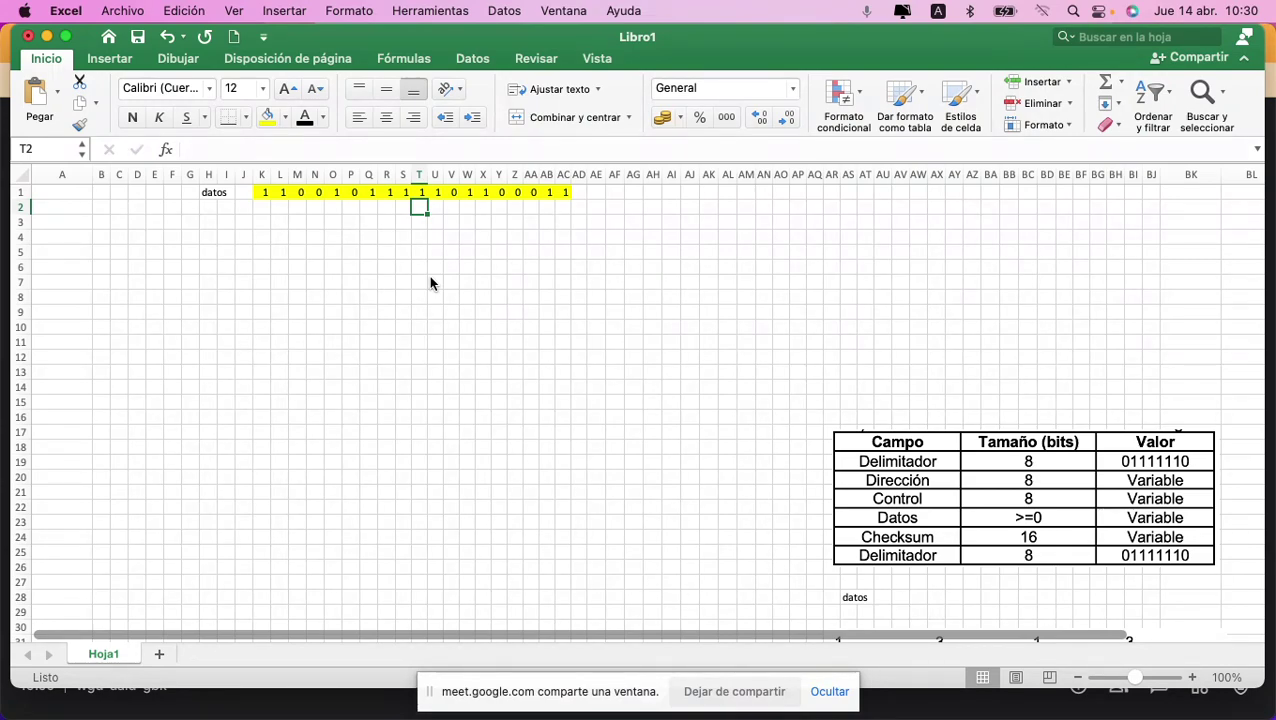
Step: Enlarge the sheet view and examine the data bits in row 1 and the frame field table with sizes and values
{"action": "scroll", "coordinate": [430, 283], "scroll_direction": "up", "scroll_amount": 6}
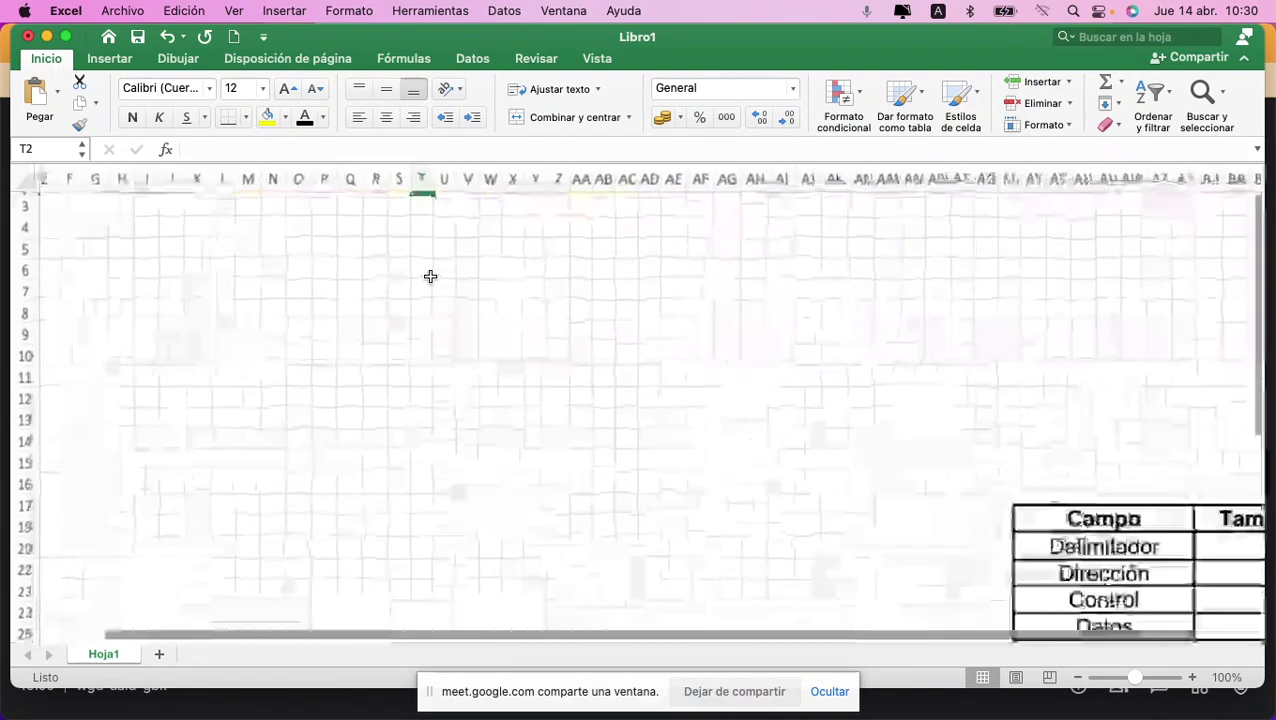
{"action": "scroll", "coordinate": [430, 283], "scroll_direction": "up", "scroll_amount": 1}
{"action": "scroll", "coordinate": [422, 262], "scroll_direction": "up", "scroll_amount": 2}
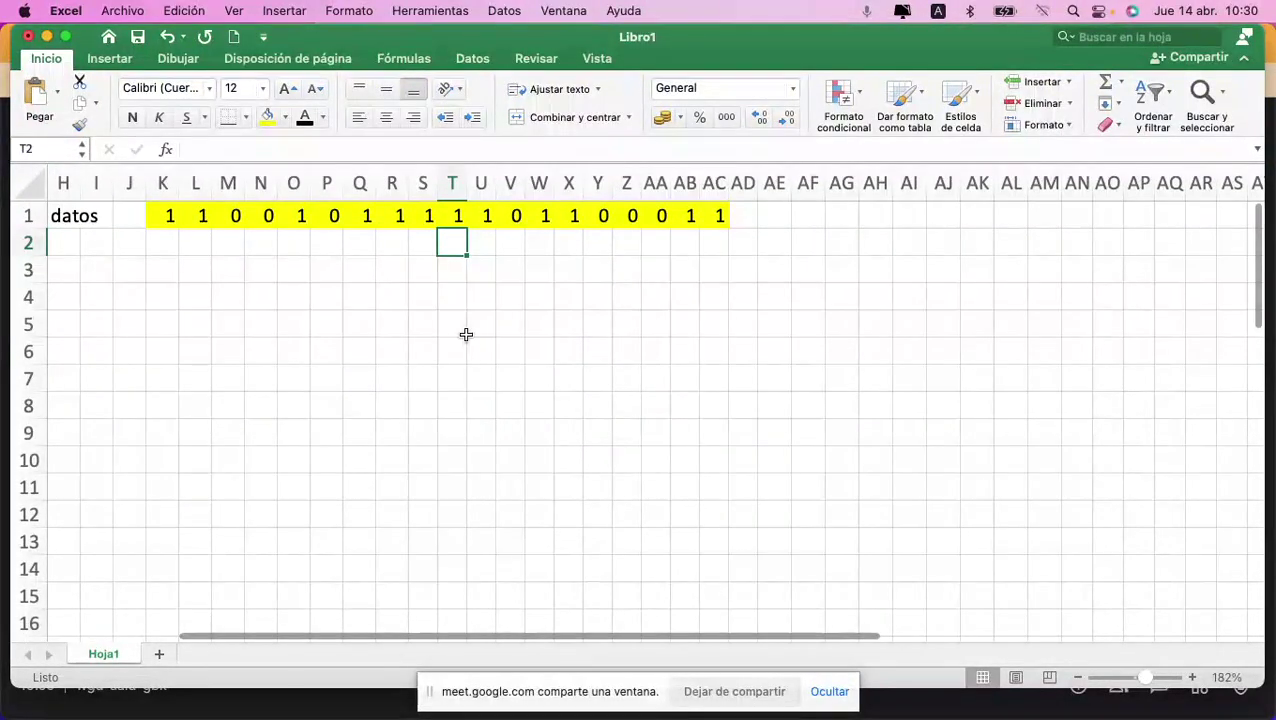
{"action": "scroll", "coordinate": [466, 334], "scroll_direction": "left", "scroll_amount": 2}
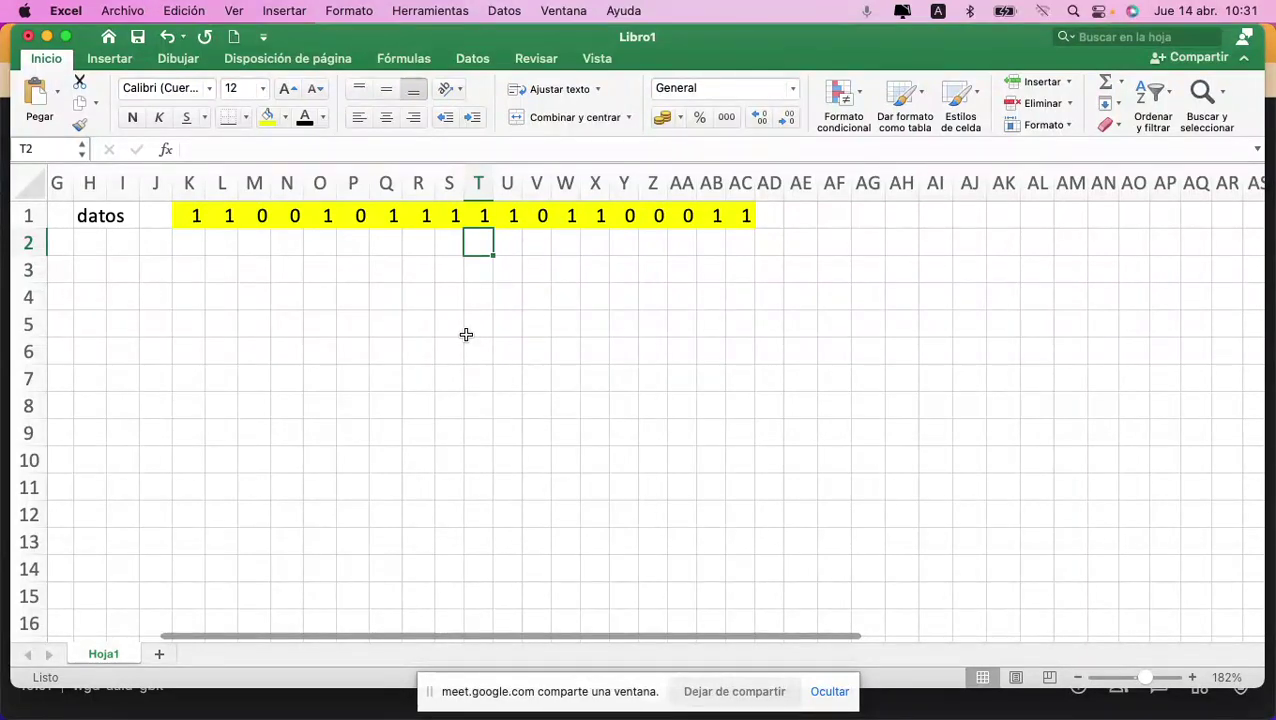
{"action": "scroll", "coordinate": [383, 375], "scroll_direction": "left", "scroll_amount": 5}
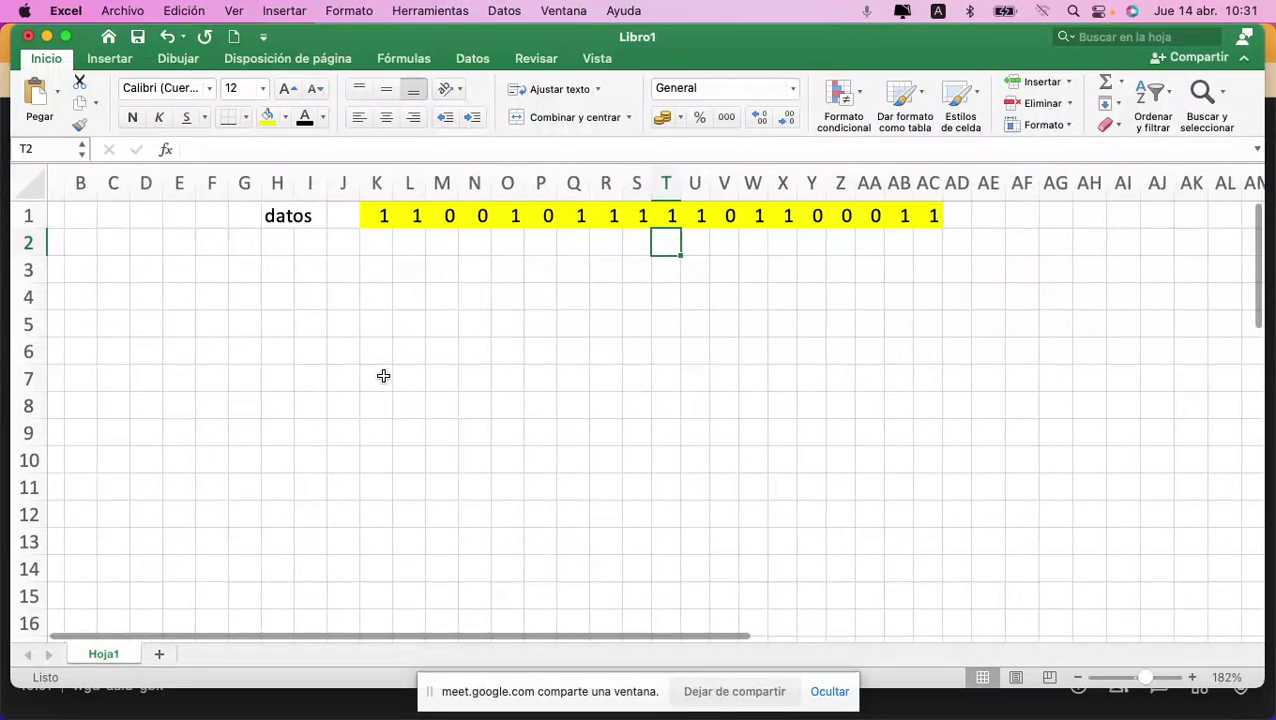
{"action": "scroll", "coordinate": [383, 375], "scroll_direction": "left", "scroll_amount": 2}
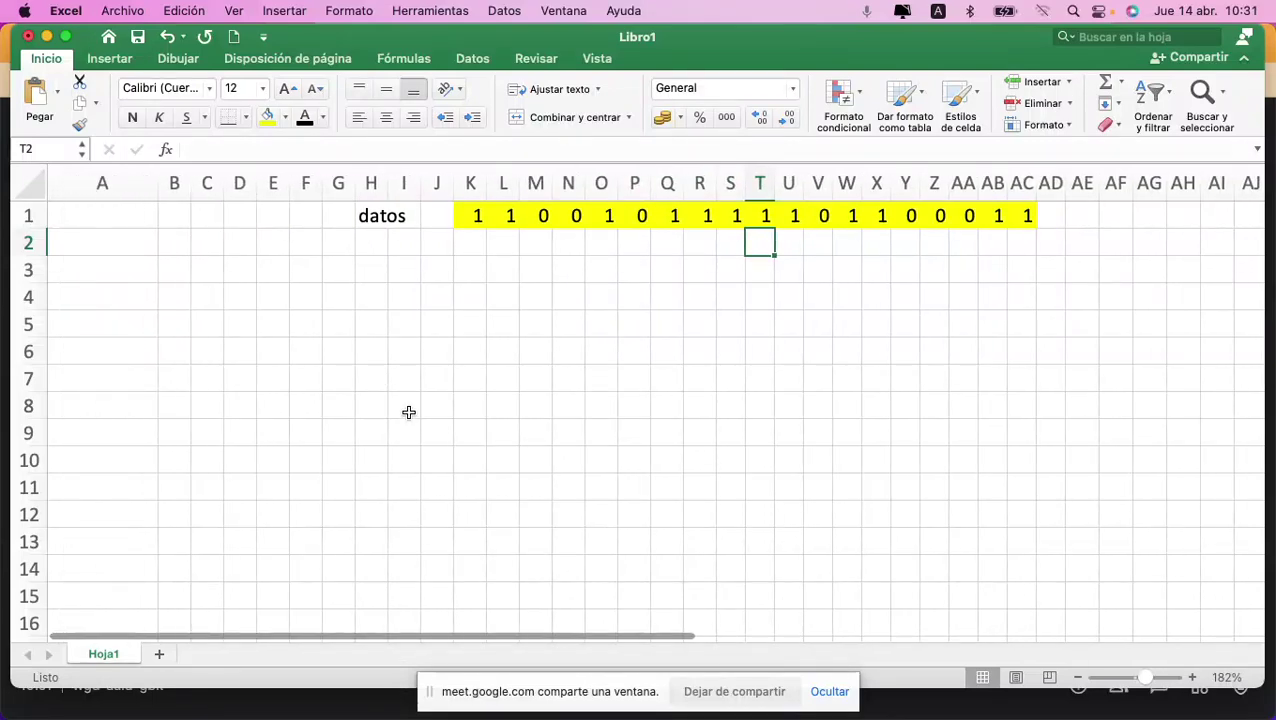
{"action": "scroll", "coordinate": [409, 412], "scroll_direction": "down", "scroll_amount": 5}
{"action": "scroll", "coordinate": [409, 412], "scroll_direction": "right", "scroll_amount": 2}
{"action": "scroll", "coordinate": [409, 412], "scroll_direction": "down", "scroll_amount": 6}
{"action": "scroll", "coordinate": [409, 412], "scroll_direction": "right", "scroll_amount": 4}
{"action": "scroll", "coordinate": [409, 412], "scroll_direction": "down", "scroll_amount": 1}
{"action": "scroll", "coordinate": [409, 412], "scroll_direction": "right", "scroll_amount": 1}
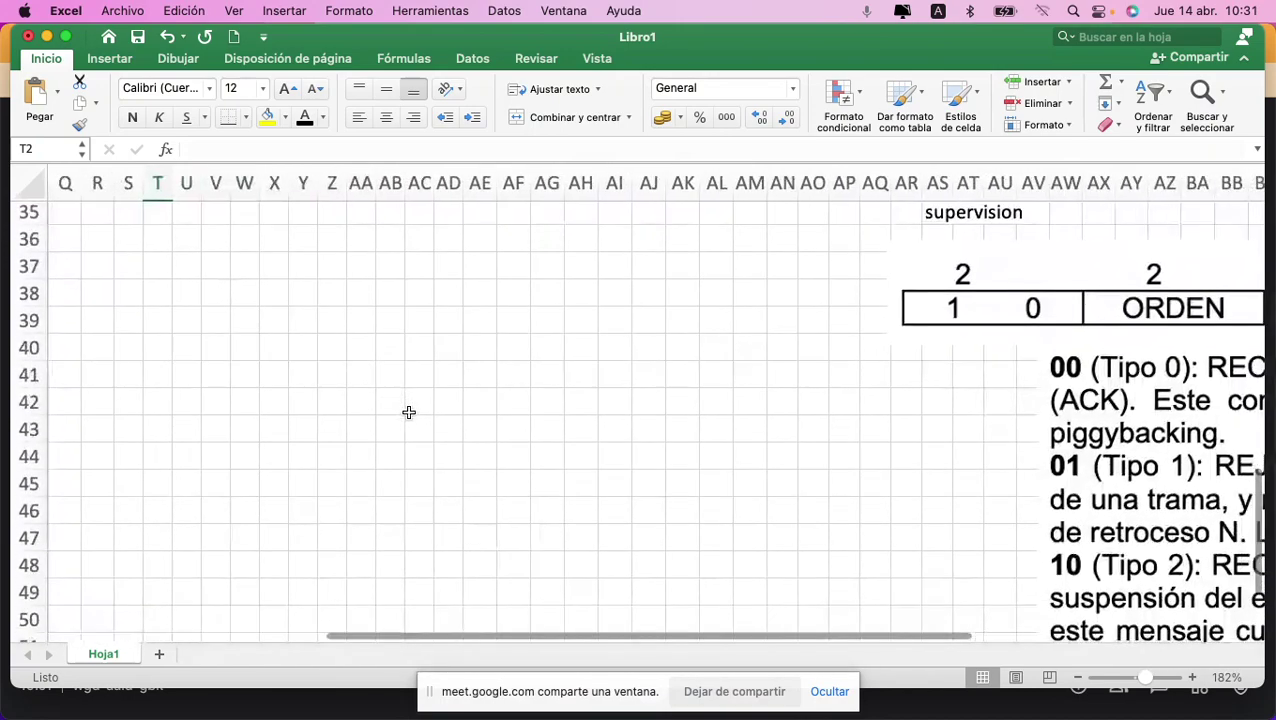
{"action": "scroll", "coordinate": [409, 412], "scroll_direction": "up", "scroll_amount": 9}
{"action": "scroll", "coordinate": [409, 412], "scroll_direction": "right", "scroll_amount": 5}
{"action": "scroll", "coordinate": [409, 412], "scroll_direction": "down", "scroll_amount": 1}
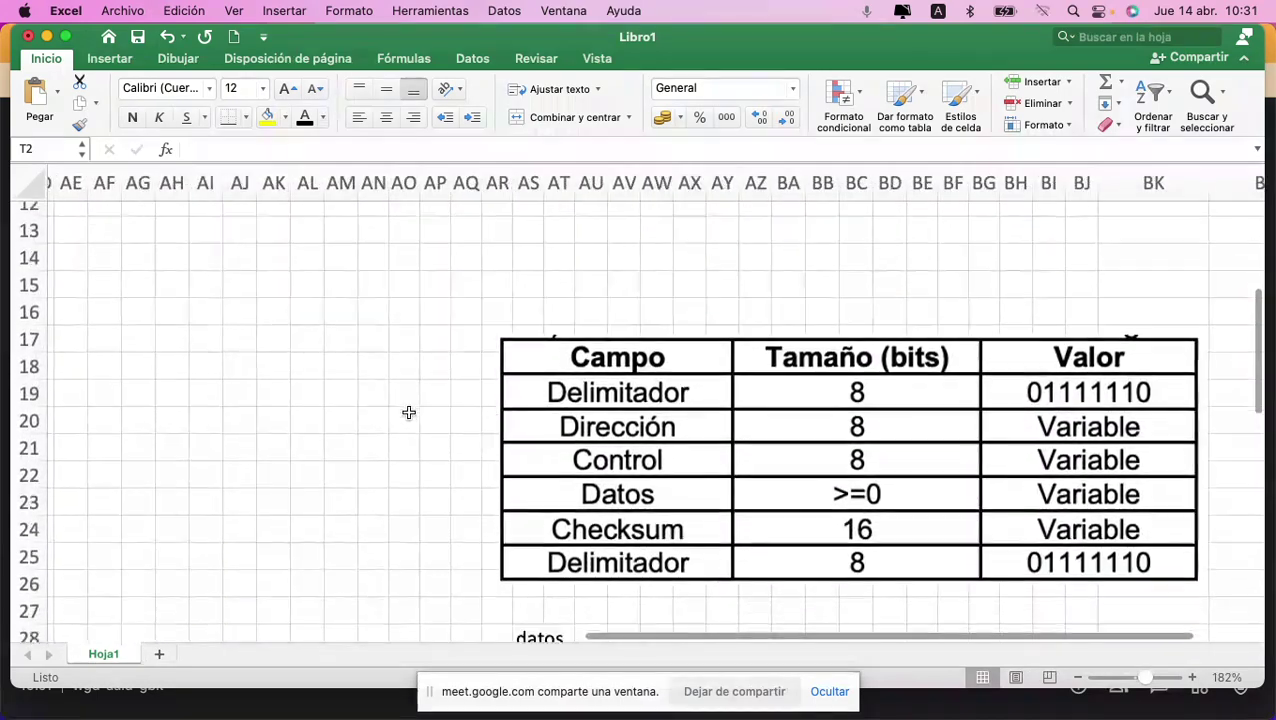
{"action": "scroll", "coordinate": [409, 412], "scroll_direction": "down", "scroll_amount": 1}
{"action": "scroll", "coordinate": [409, 412], "scroll_direction": "right", "scroll_amount": 1}
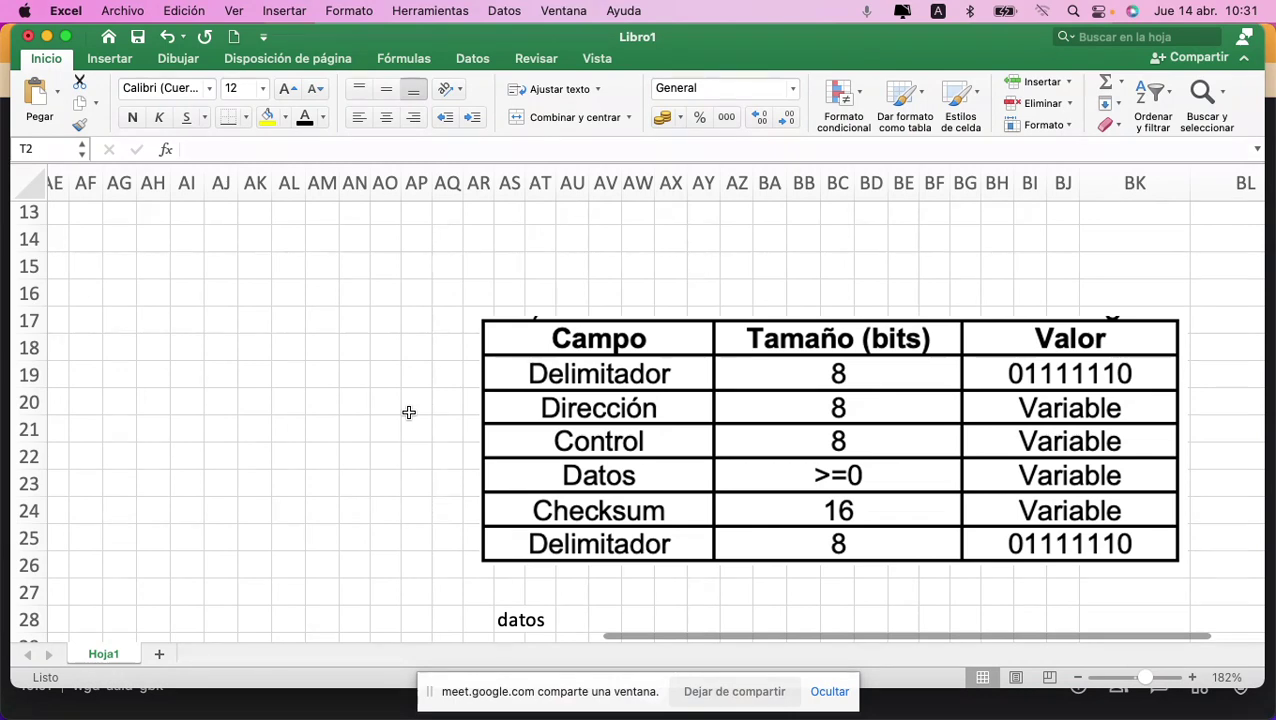
{"action": "scroll", "coordinate": [409, 412], "scroll_direction": "left", "scroll_amount": 10}
{"action": "scroll", "coordinate": [409, 412], "scroll_direction": "up", "scroll_amount": 5}
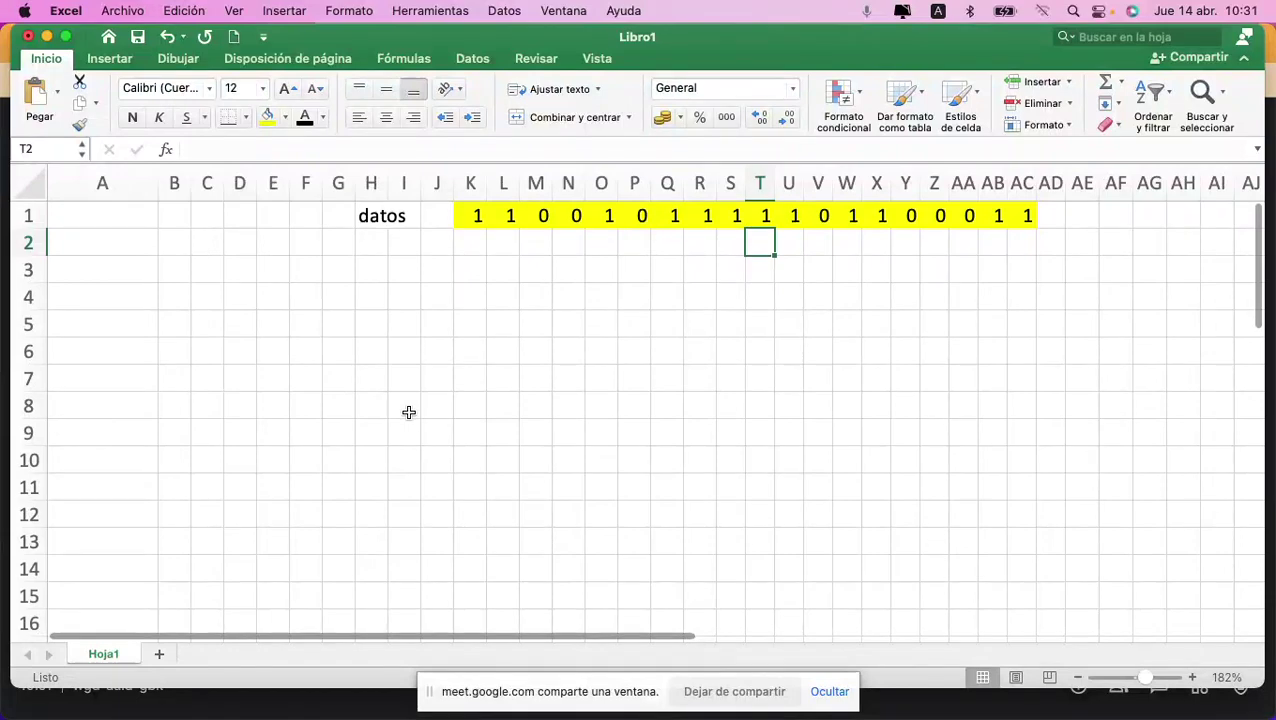
Step: Enter eight 1 bits in B3:I3, one per cell
{"action": "left_click", "coordinate": [176, 273]}
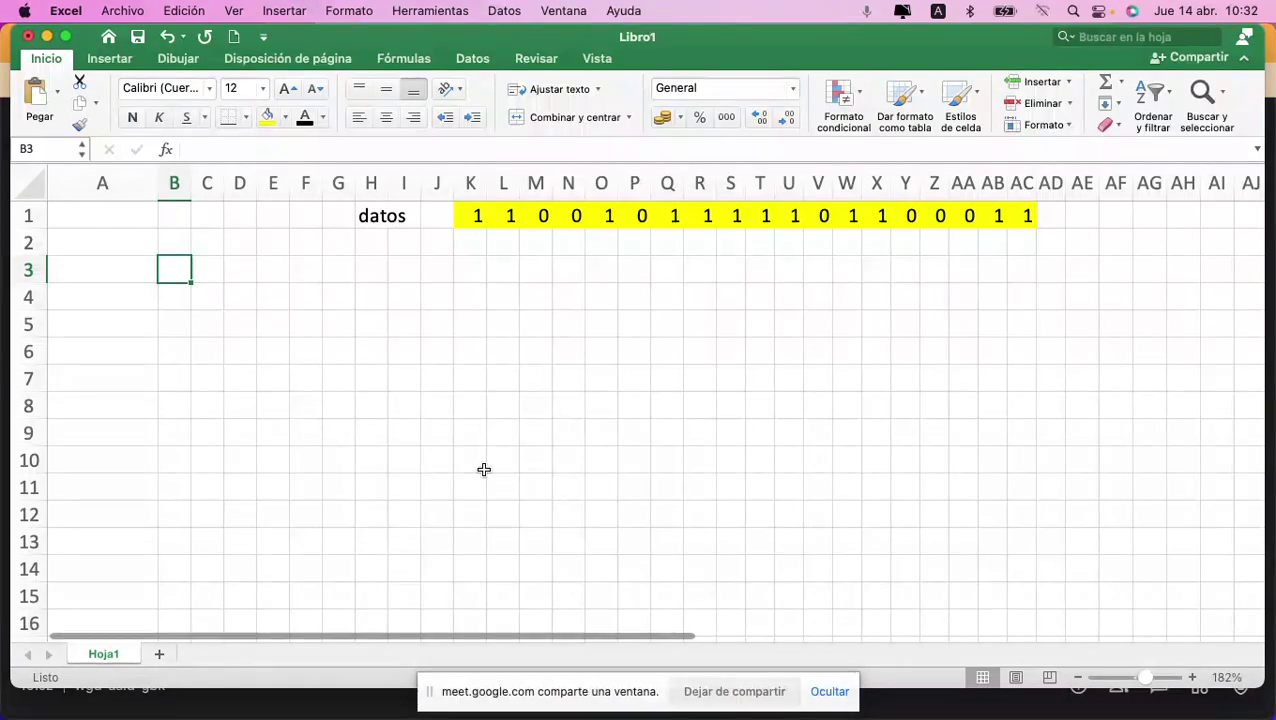
{"action": "type", "text": "1\t1\t1\t1\t1\t1\t1\t1"}
{"action": "key", "text": "ctrl+Return"}
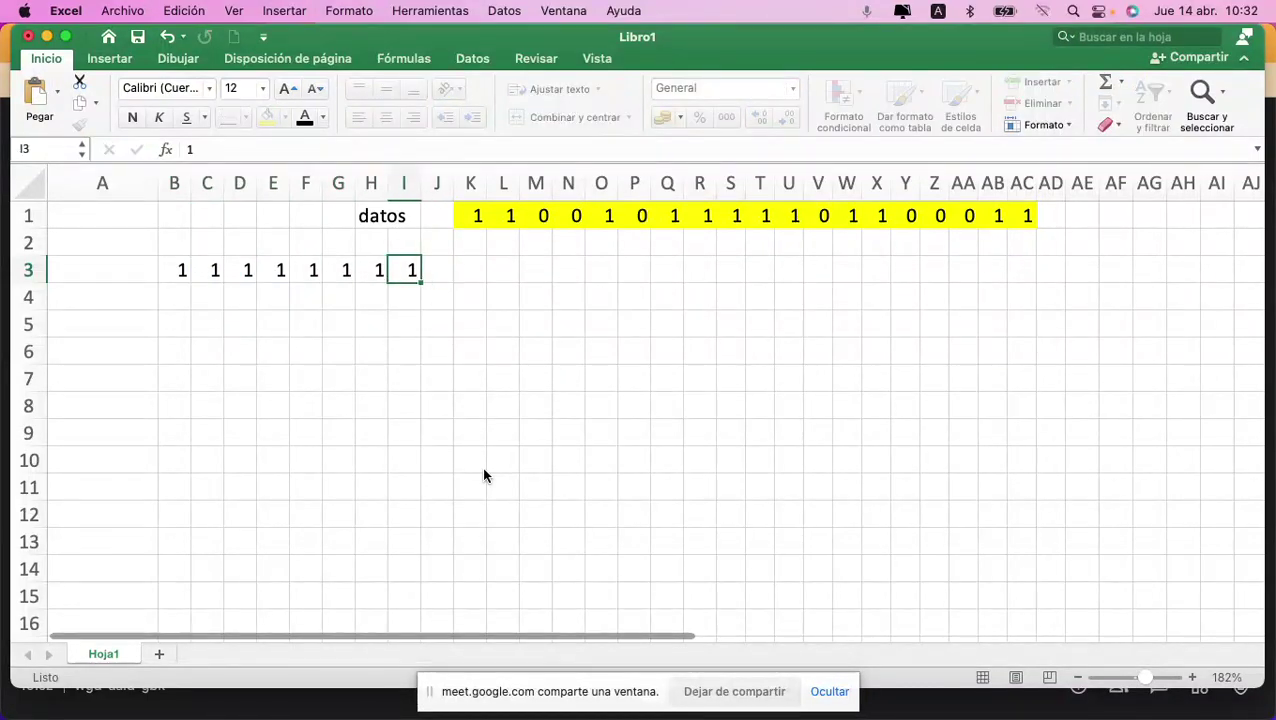
Step: Fill the eight bits in B3:I3 with the orange theme color
{"action": "key", "text": "shift+Left"}
{"action": "key", "text": "shift+Left"}
{"action": "key", "text": "shift+Left"}
{"action": "key", "text": "shift+Left"}
{"action": "key", "text": "shift+Left"}
{"action": "key", "text": "shift+Left"}
{"action": "key", "text": "shift+Left"}
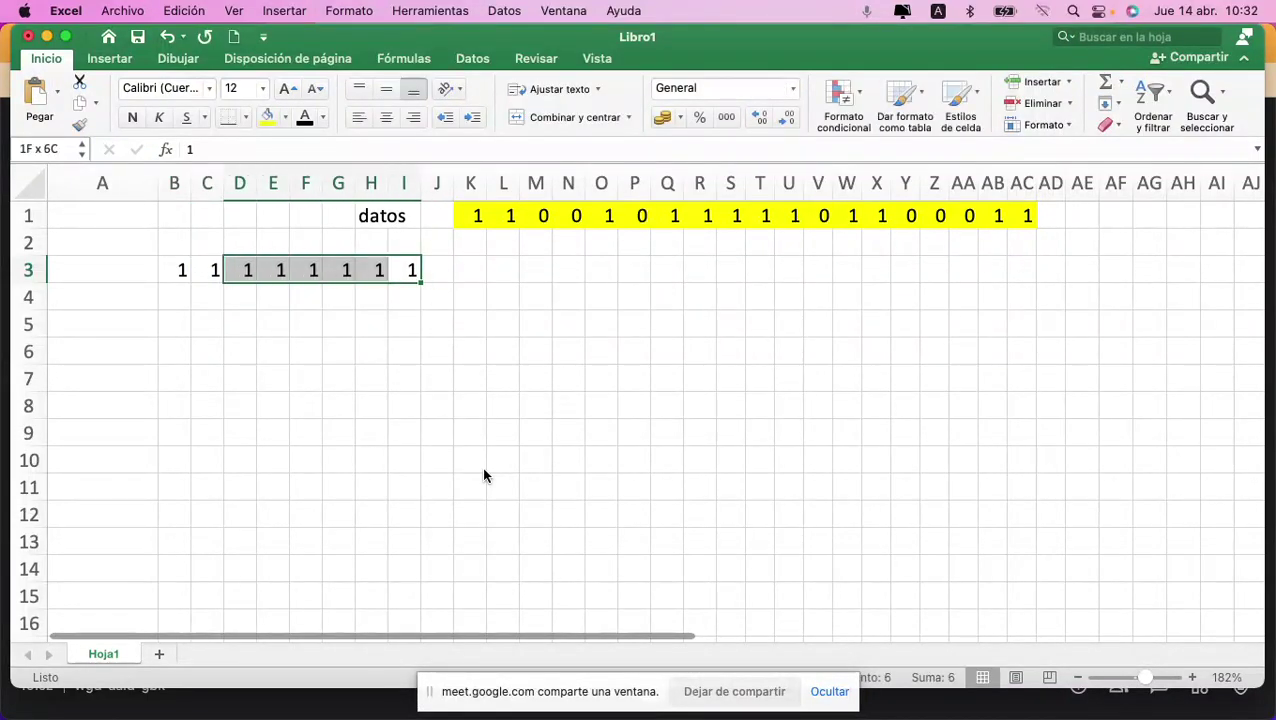
{"action": "left_click", "coordinate": [285, 117]}
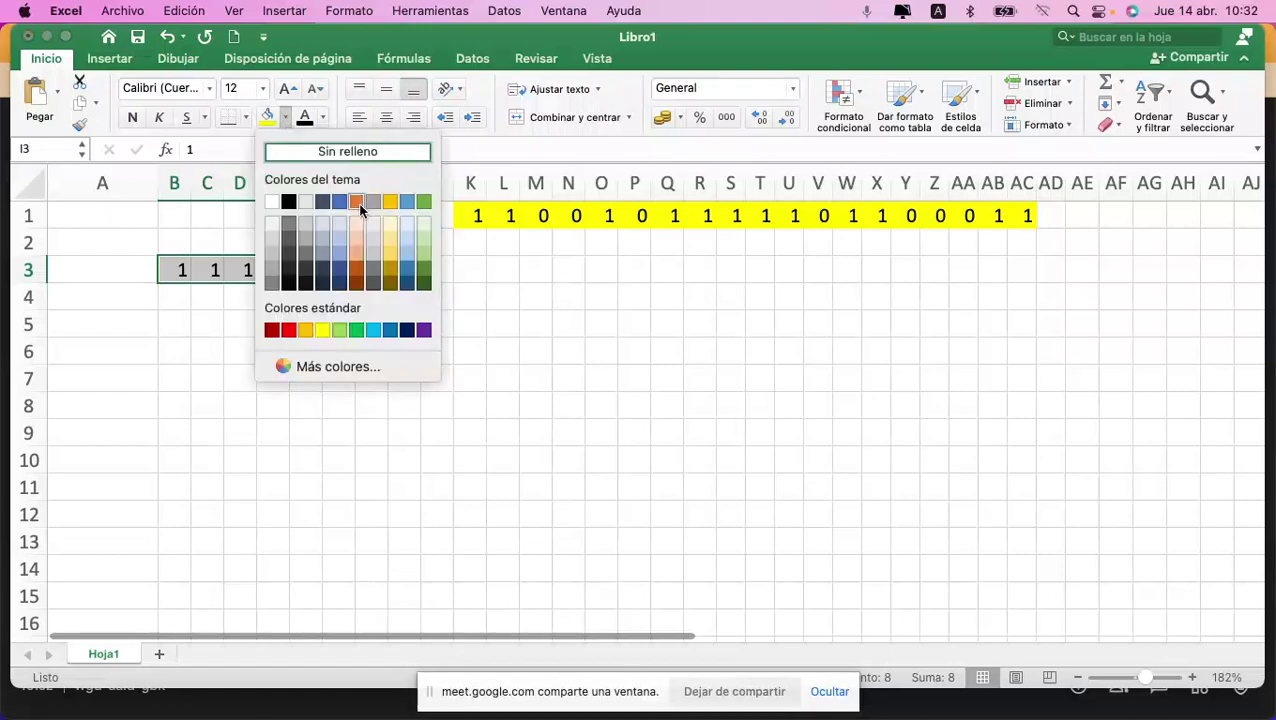
{"action": "left_click", "coordinate": [357, 203]}
Step: Label the orange bits by entering direccion in C2
{"action": "left_click", "coordinate": [213, 243]}
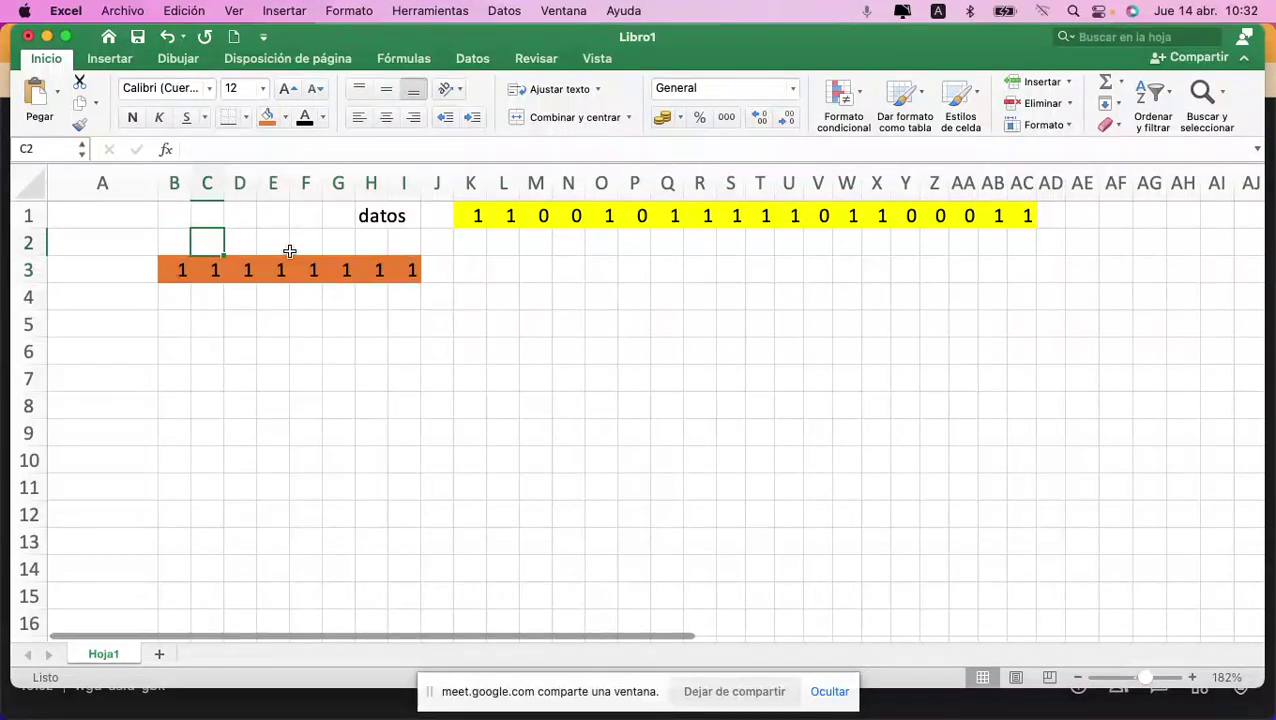
{"action": "type", "text": "direccion"}
{"action": "key", "text": "Return"}
Step: Fill the eight cells J3:Q3, directly after the address bits, with a light green theme color
{"action": "key", "text": "Up"}
{"action": "key", "text": "Down"}
{"action": "key", "text": "Right"}
{"action": "key", "text": "Right"}
{"action": "key", "text": "Right"}
{"action": "key", "text": "Right"}
{"action": "key", "text": "Right"}
{"action": "key", "text": "Right"}
{"action": "key", "text": "Right"}
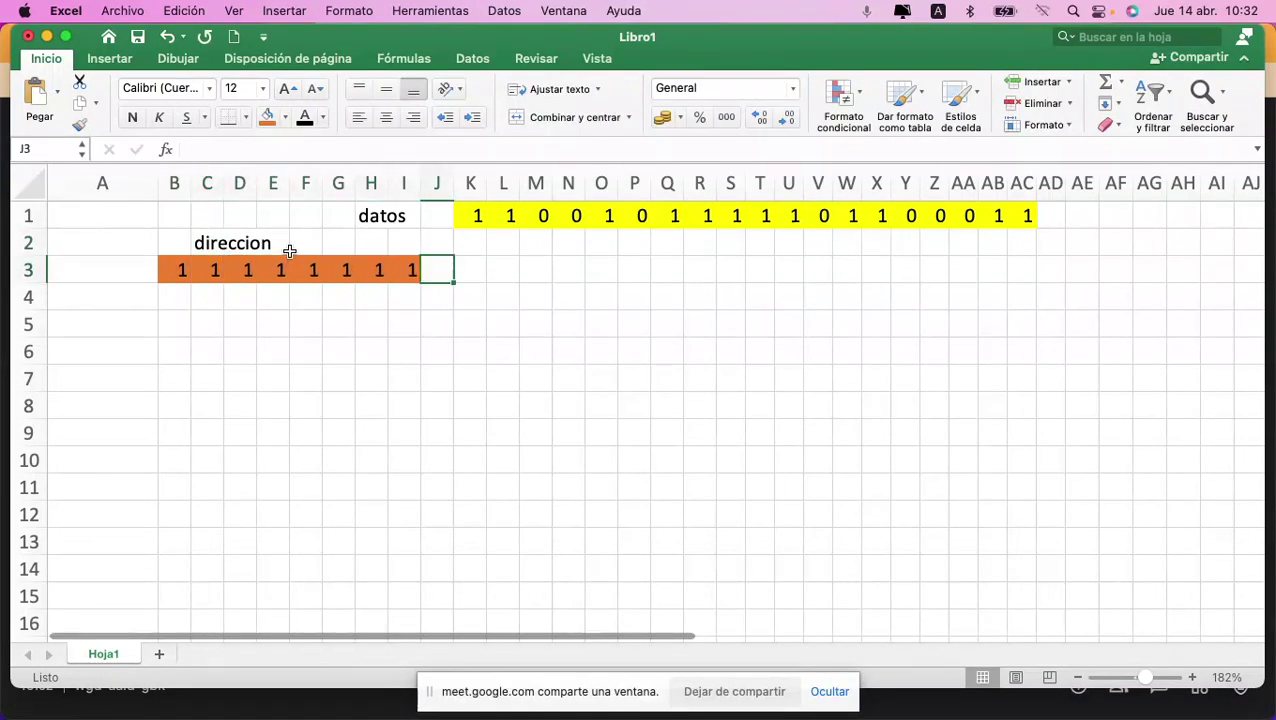
{"action": "key", "text": "shift+Right"}
{"action": "key", "text": "shift+Right"}
{"action": "key", "text": "shift+Right"}
{"action": "key", "text": "shift+Right"}
{"action": "key", "text": "shift+Right"}
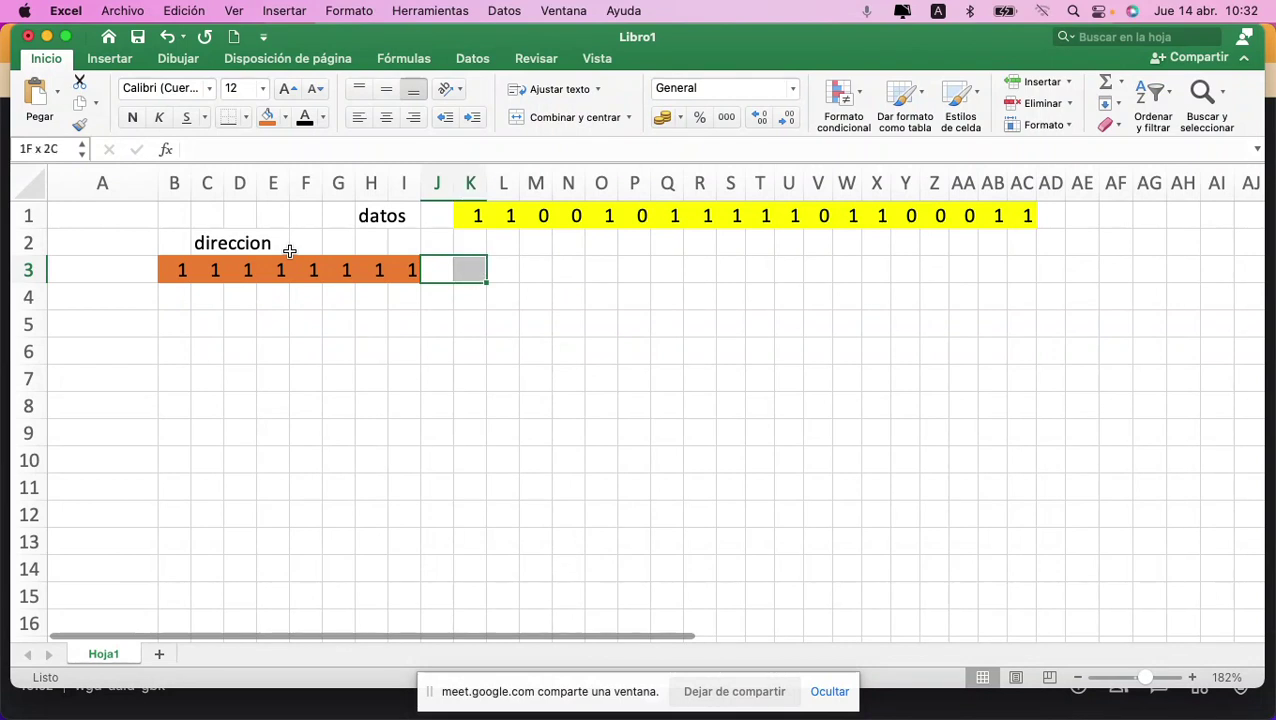
{"action": "key", "text": "shift+Right"}
{"action": "key", "text": "shift+Right"}
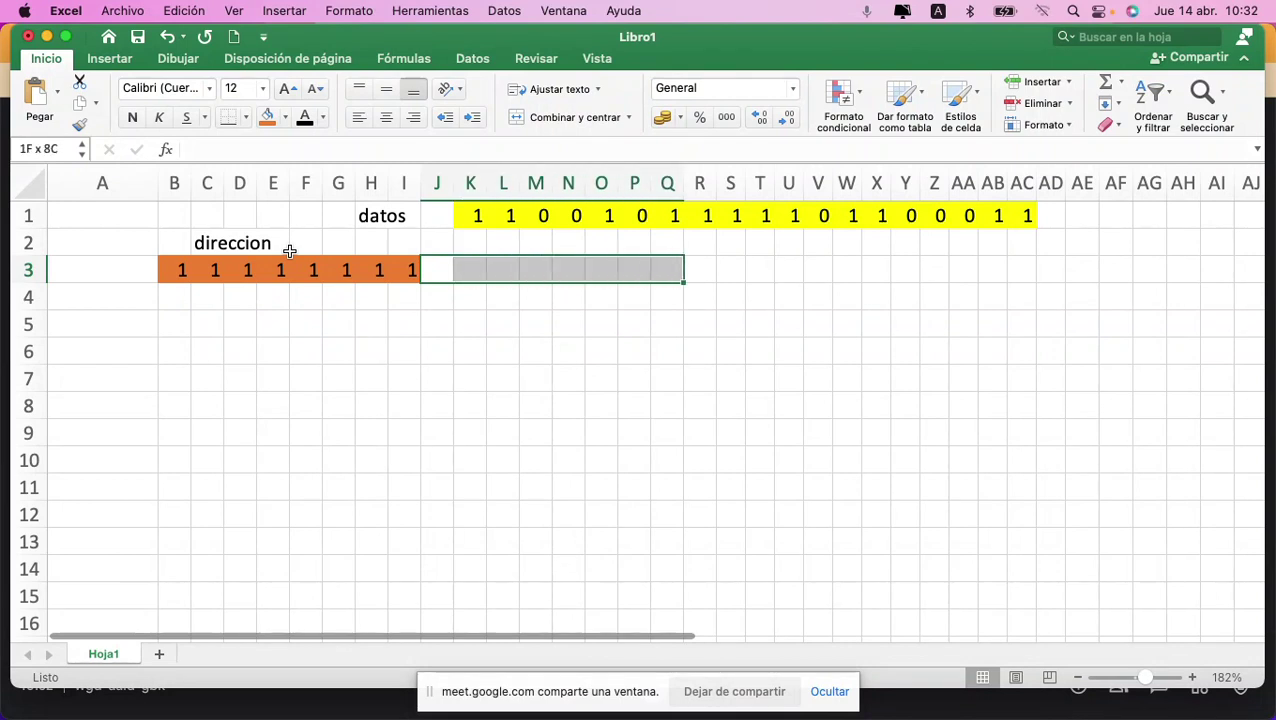
{"action": "left_click", "coordinate": [286, 117]}
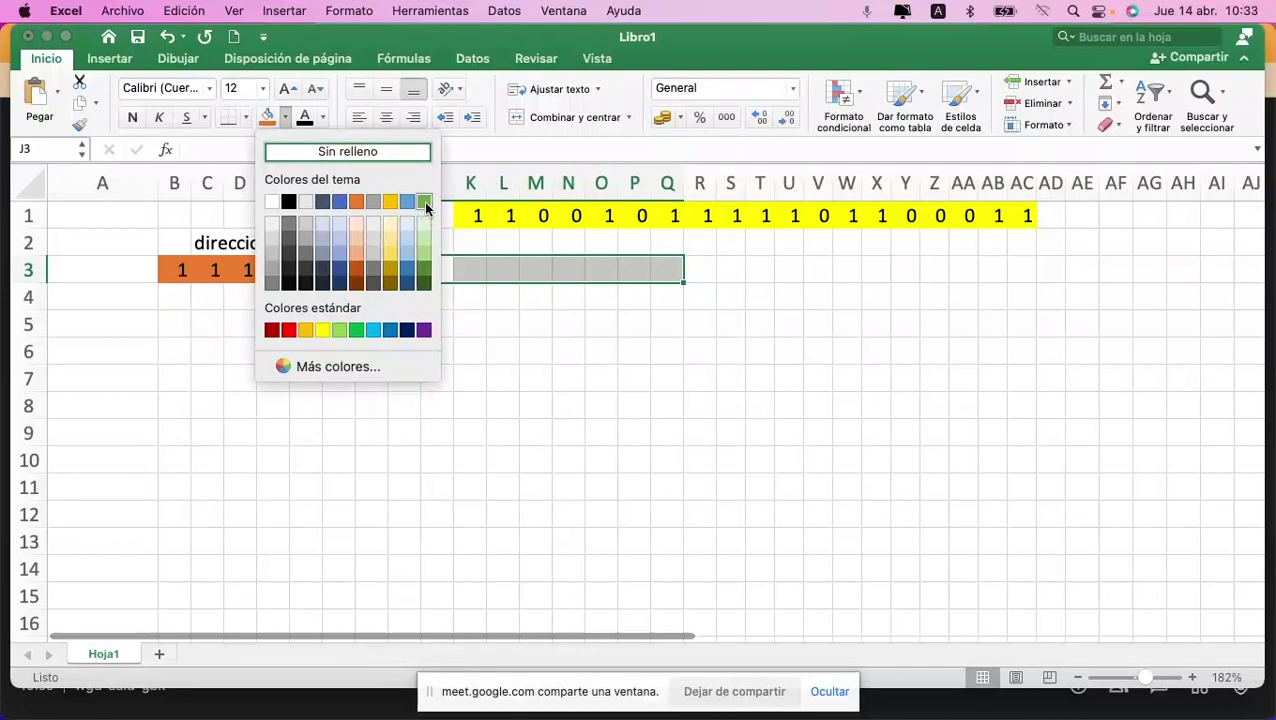
{"action": "left_click", "coordinate": [424, 241]}
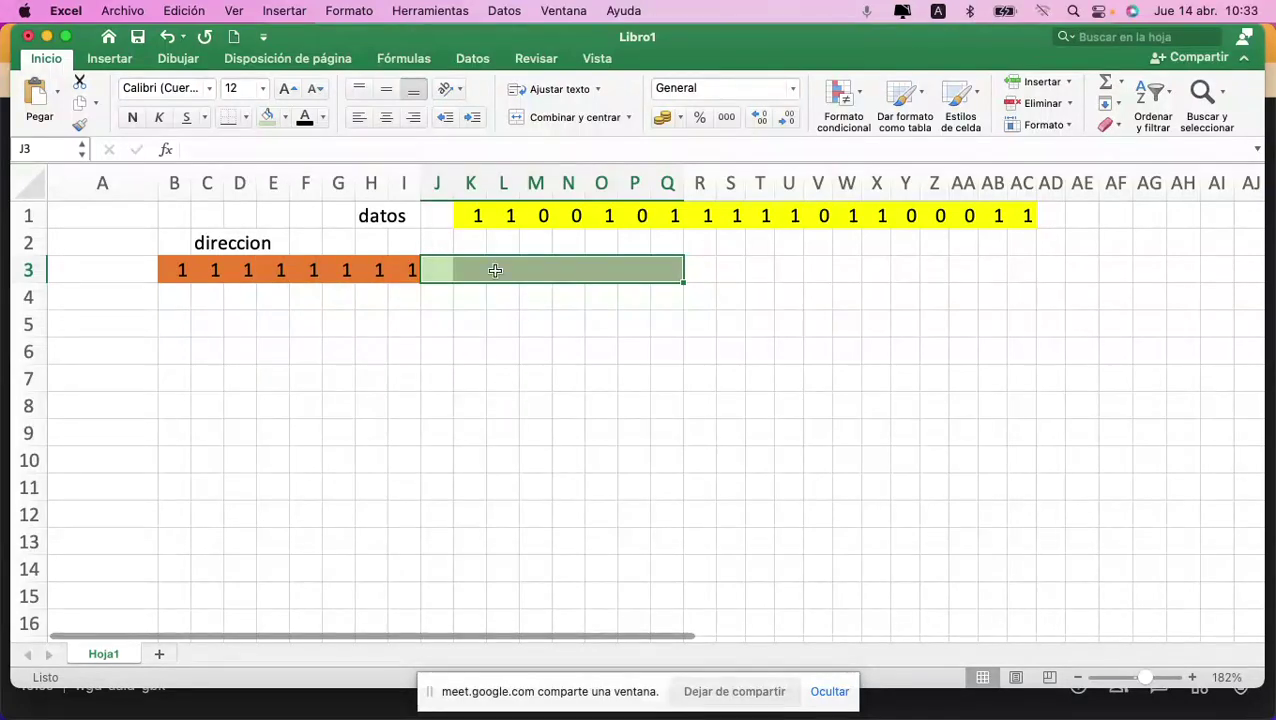
Step: Label the light green cells by entering control in K2
{"action": "left_click", "coordinate": [478, 246]}
{"action": "type", "text": "control"}
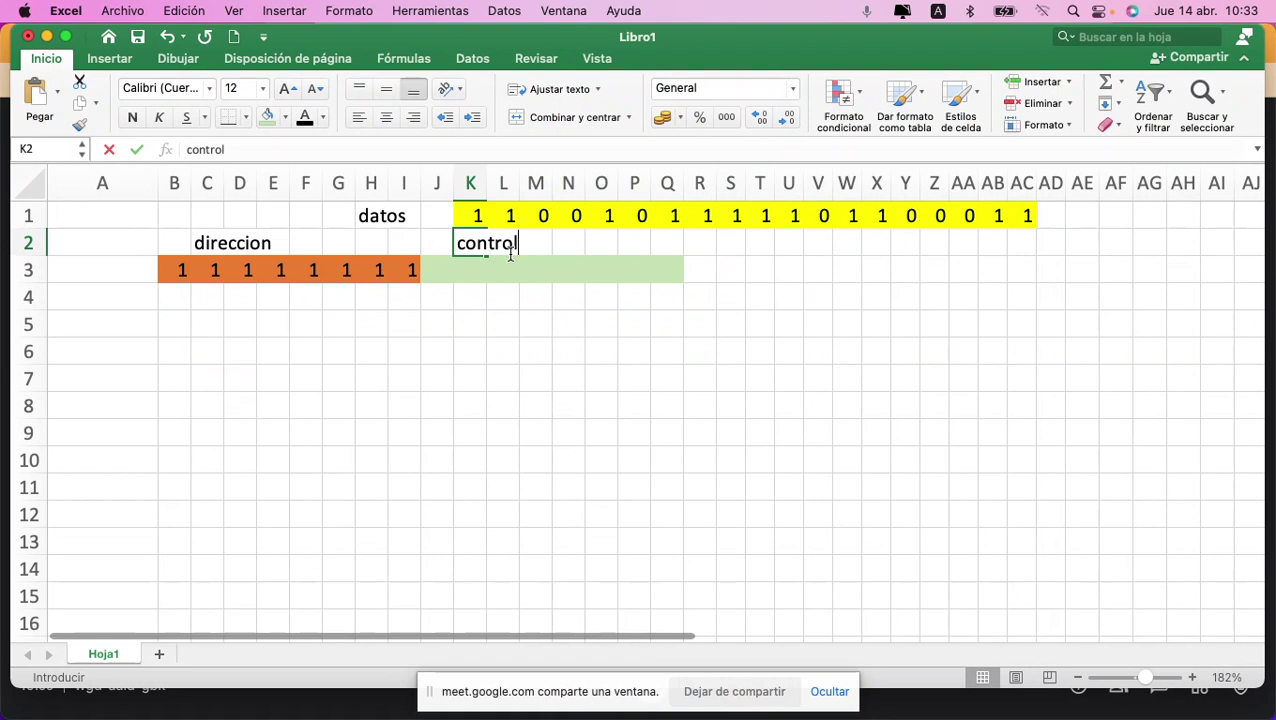
{"action": "key", "text": "Return"}
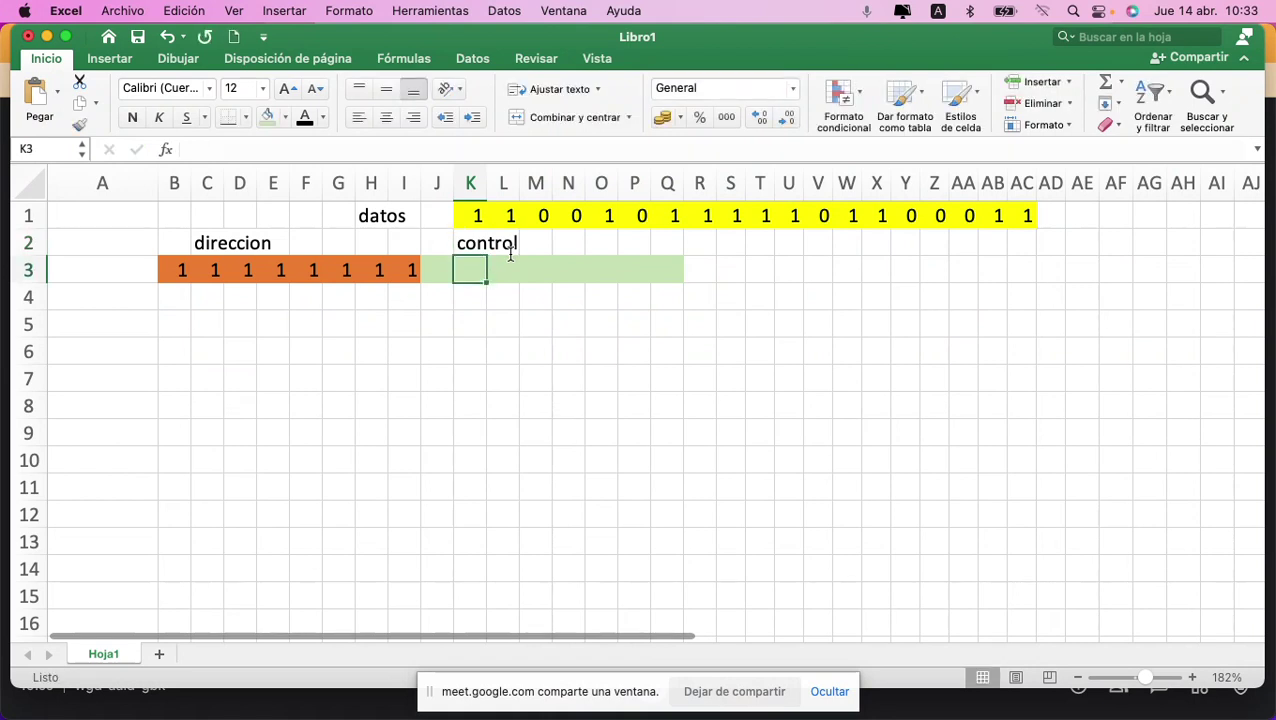
Step: Enter the first four control bits 0, 0, 0 and 1 in J3:M3, one per cell
{"action": "key", "text": "Left"}
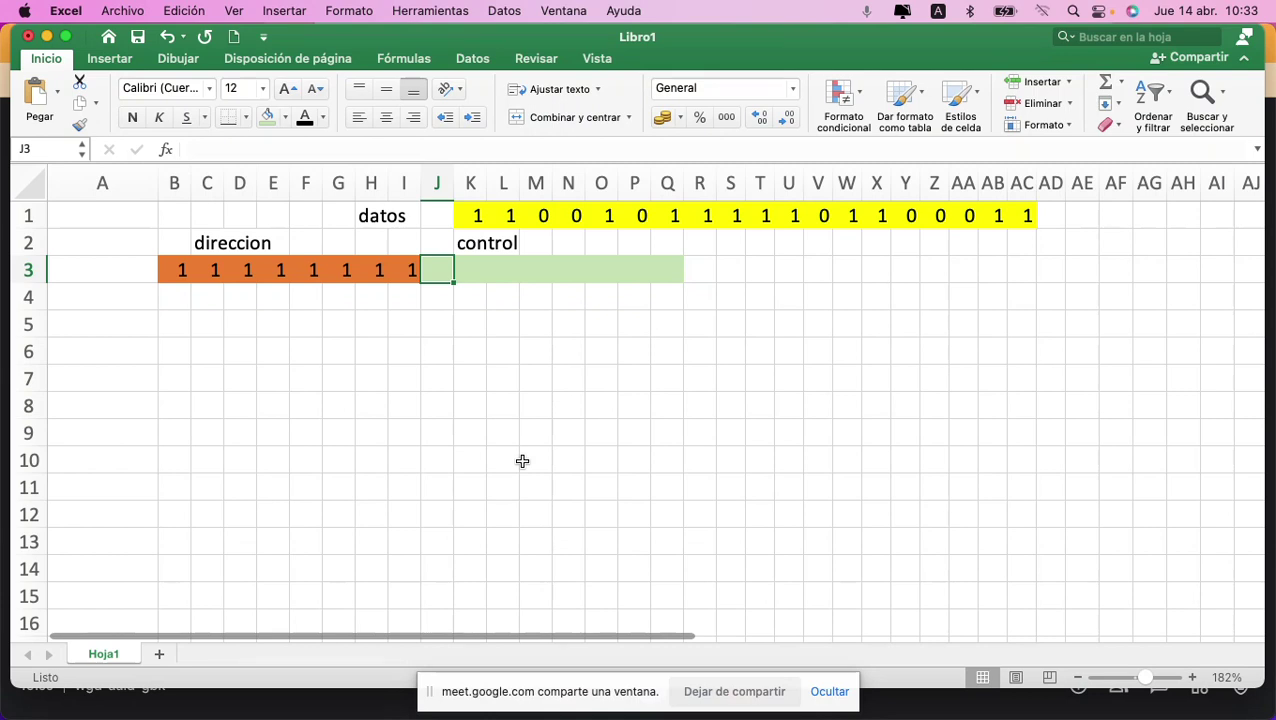
{"action": "type", "text": "0"}
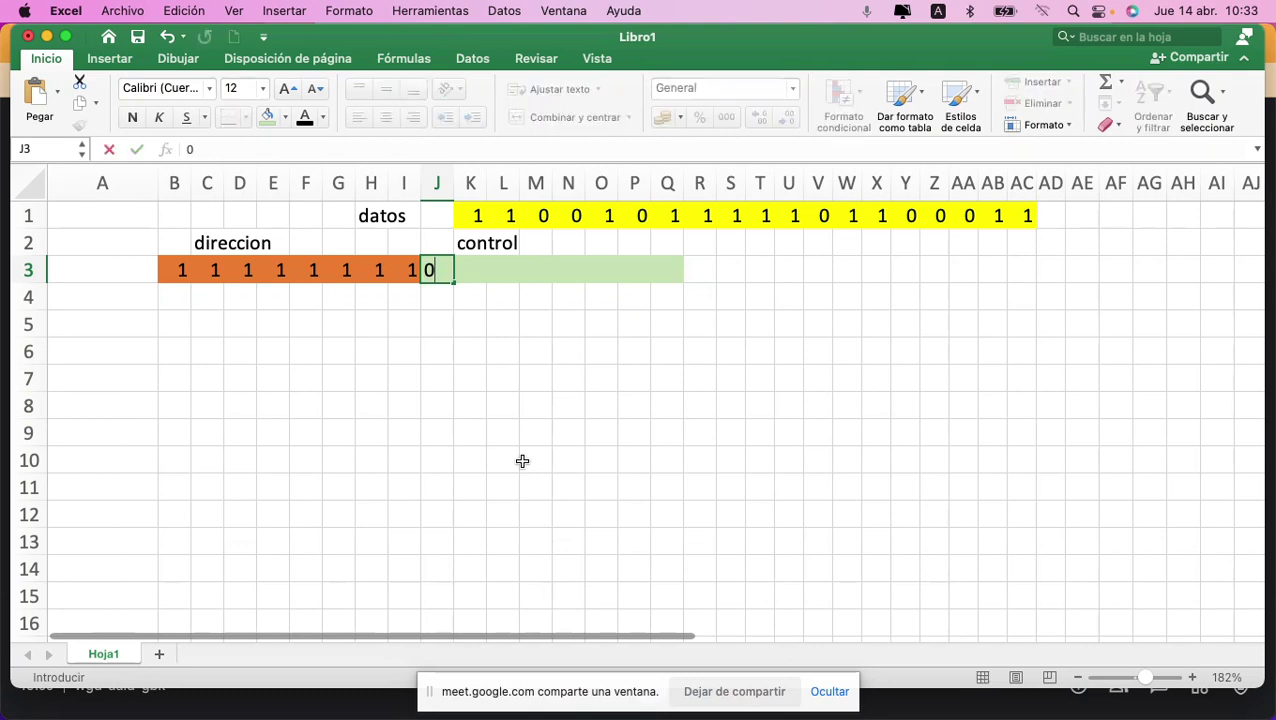
{"action": "key", "text": "Tab"}
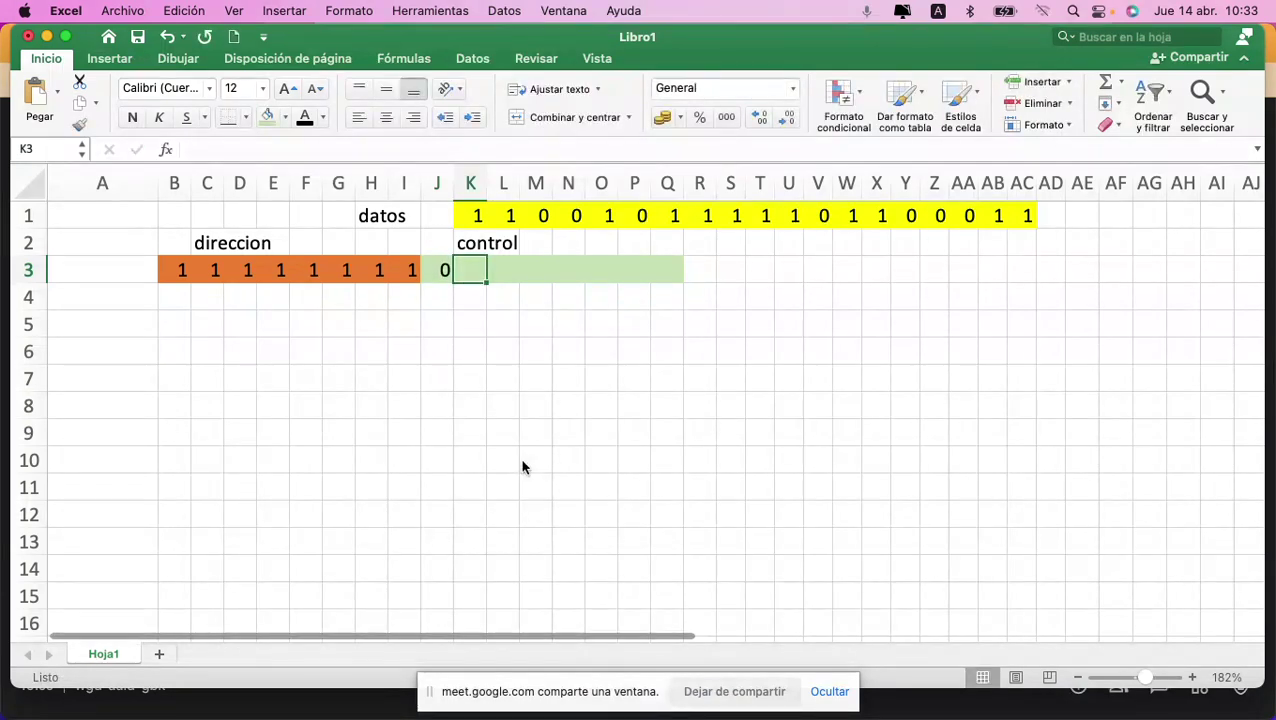
{"action": "key", "text": "shift+Right"}
{"action": "key", "text": "shift+Right"}
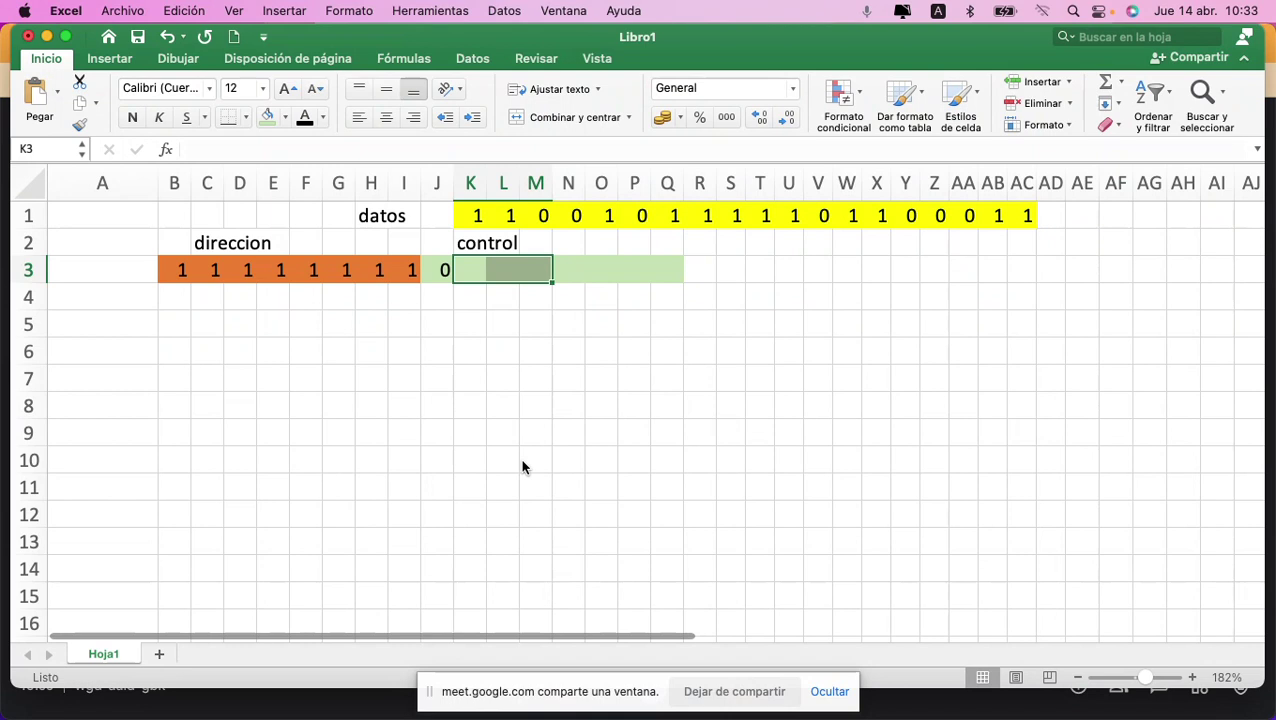
{"action": "key", "text": "shift+Left"}
{"action": "key", "text": "shift+Left"}
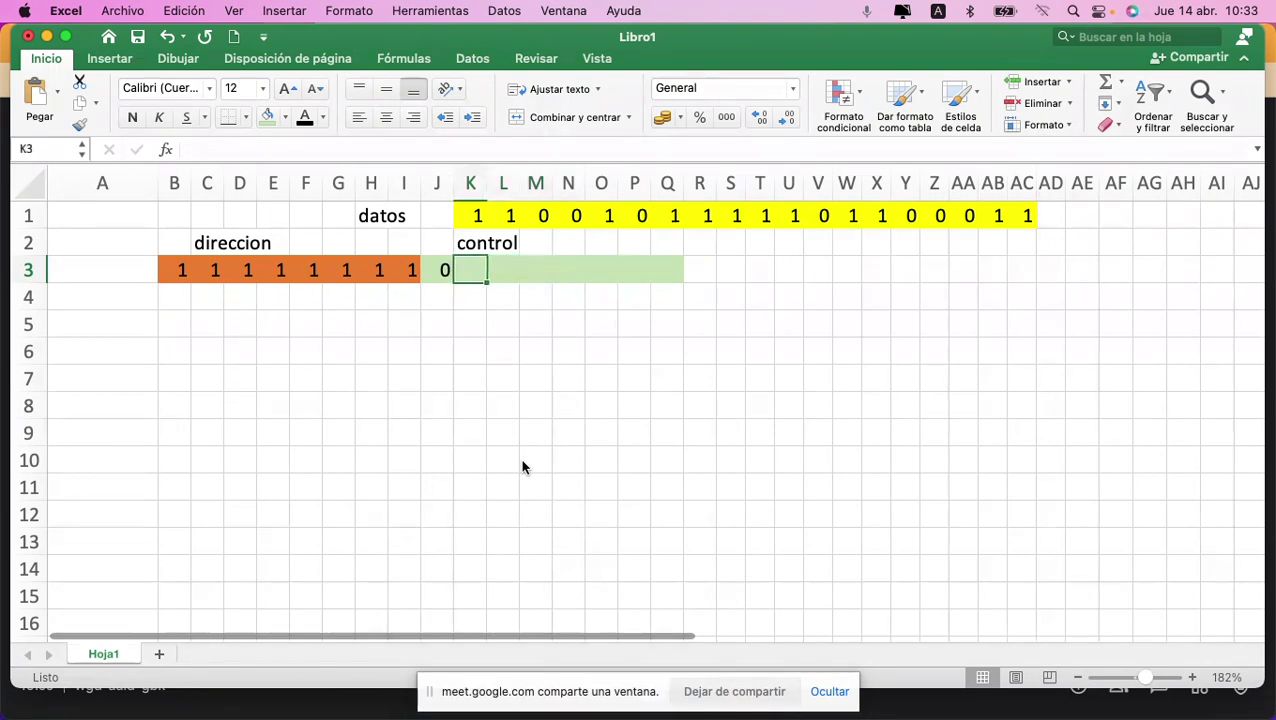
{"action": "type", "text": "00"}
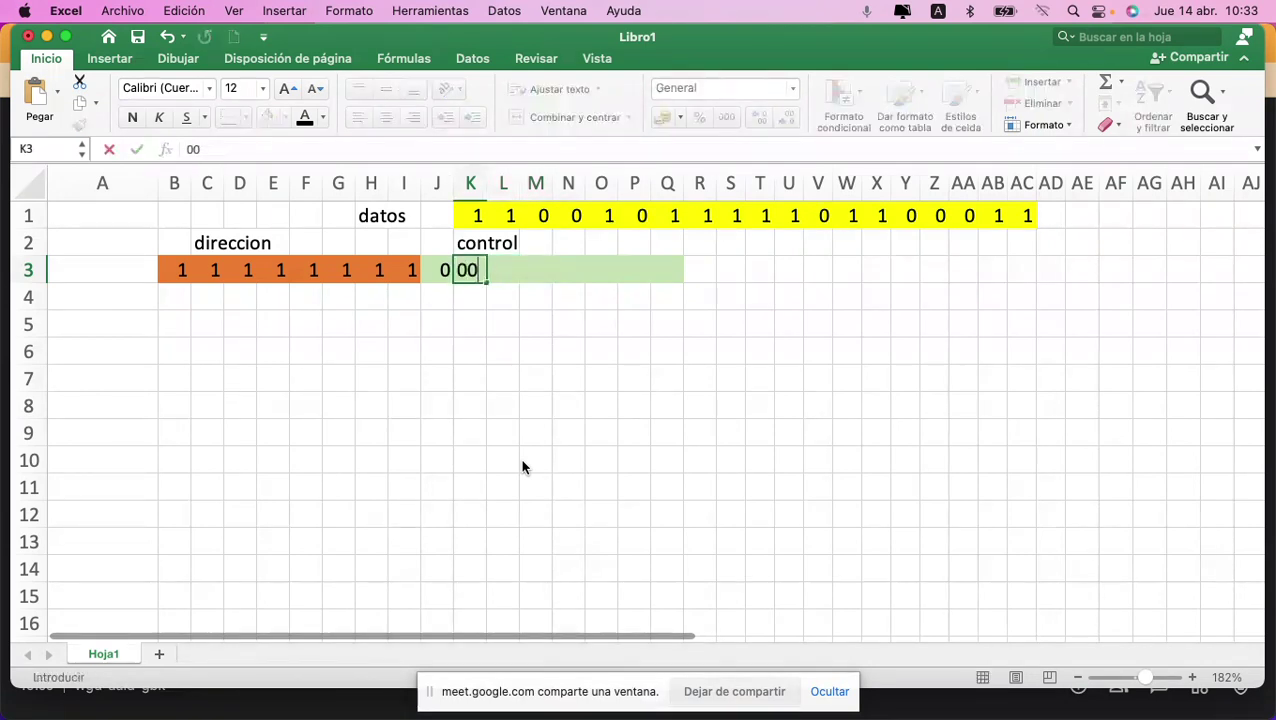
{"action": "key", "text": "Tab"}
{"action": "type", "text": "0"}
{"action": "key", "text": "Tab"}
{"action": "type", "text": "1"}
{"action": "key", "text": "Return"}
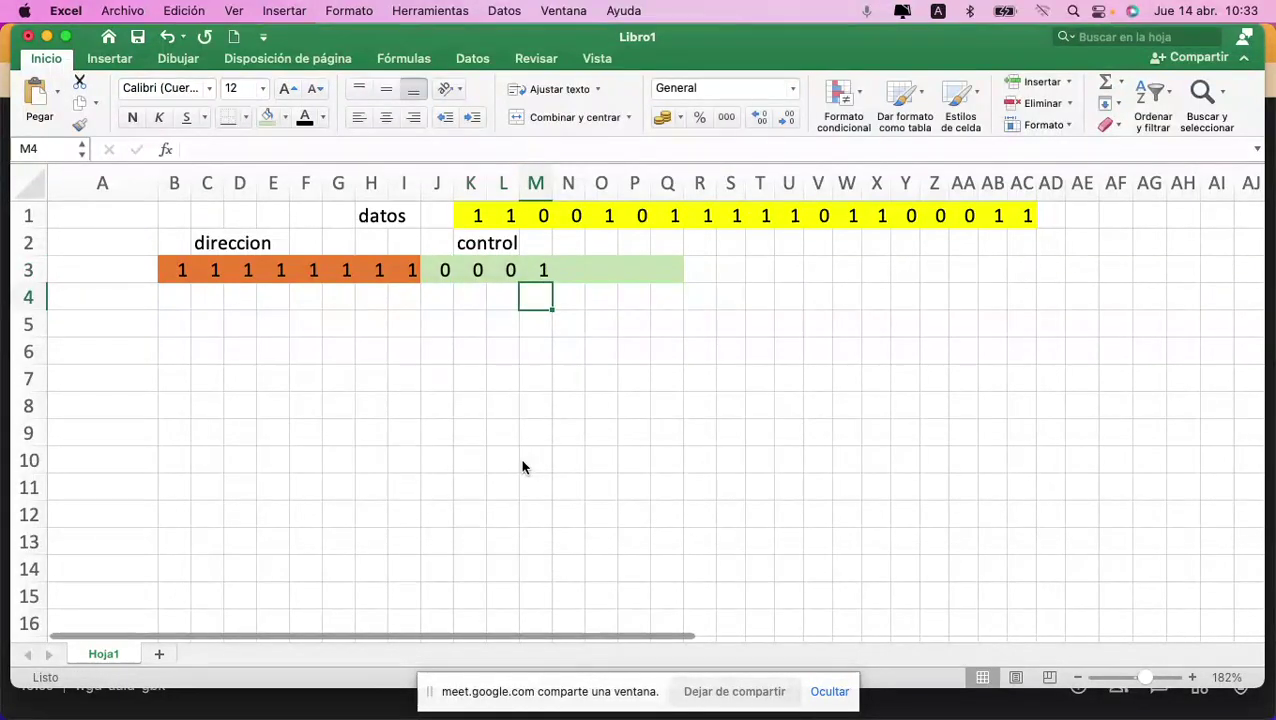
Step: Fill the three control bits in K3:M3 with the darker green theme color
{"action": "key", "text": "Up"}
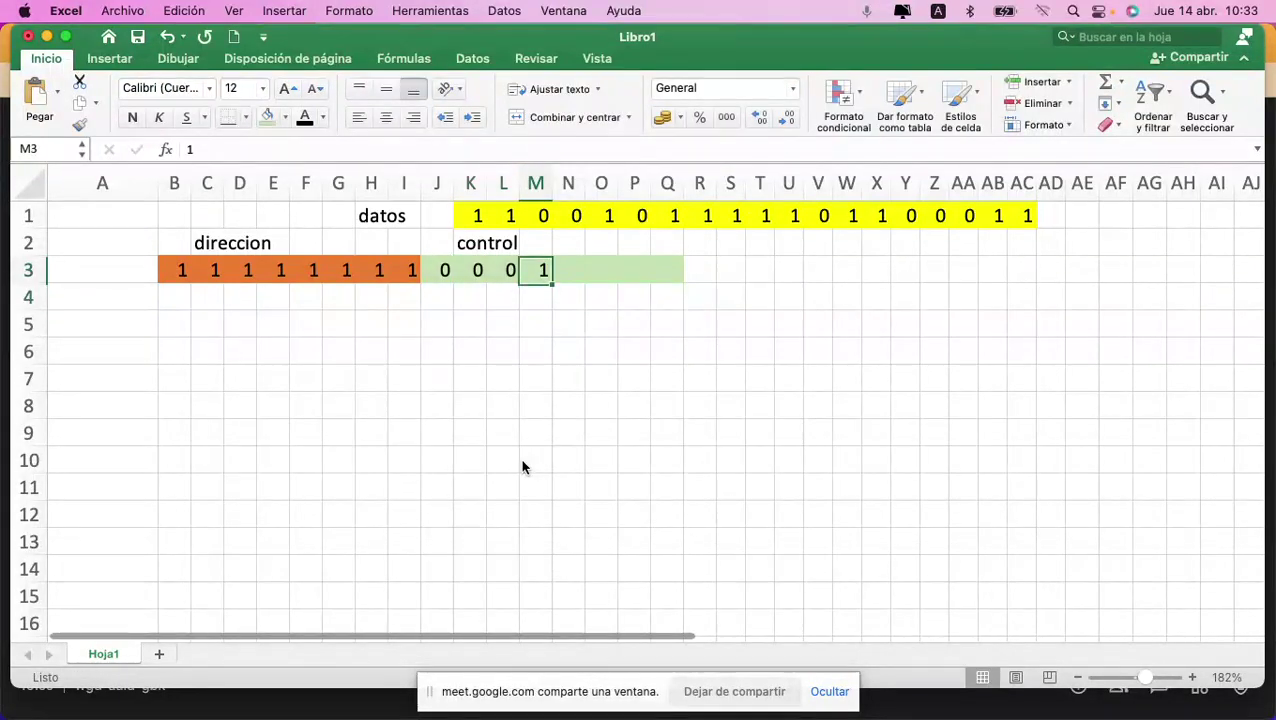
{"action": "key", "text": "shift+Left"}
{"action": "key", "text": "shift+Left"}
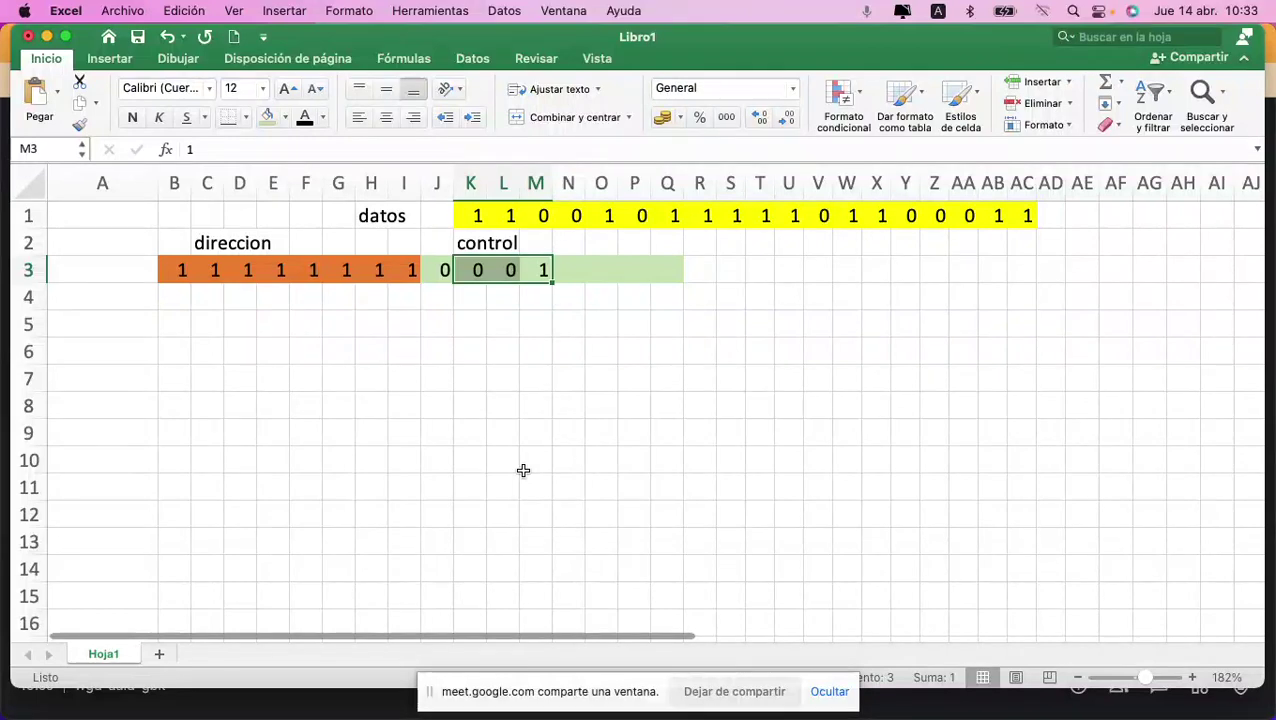
{"action": "left_click", "coordinate": [285, 117]}
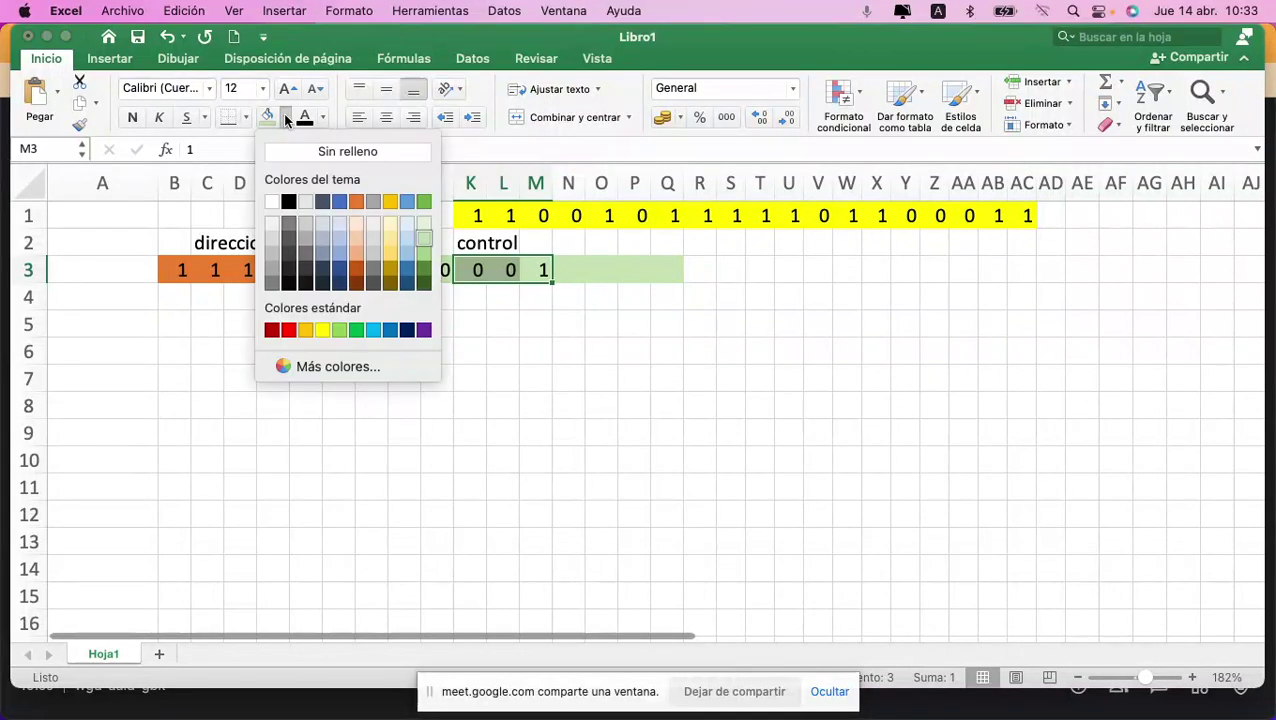
{"action": "left_click", "coordinate": [421, 202]}
{"action": "left_click", "coordinate": [537, 324]}
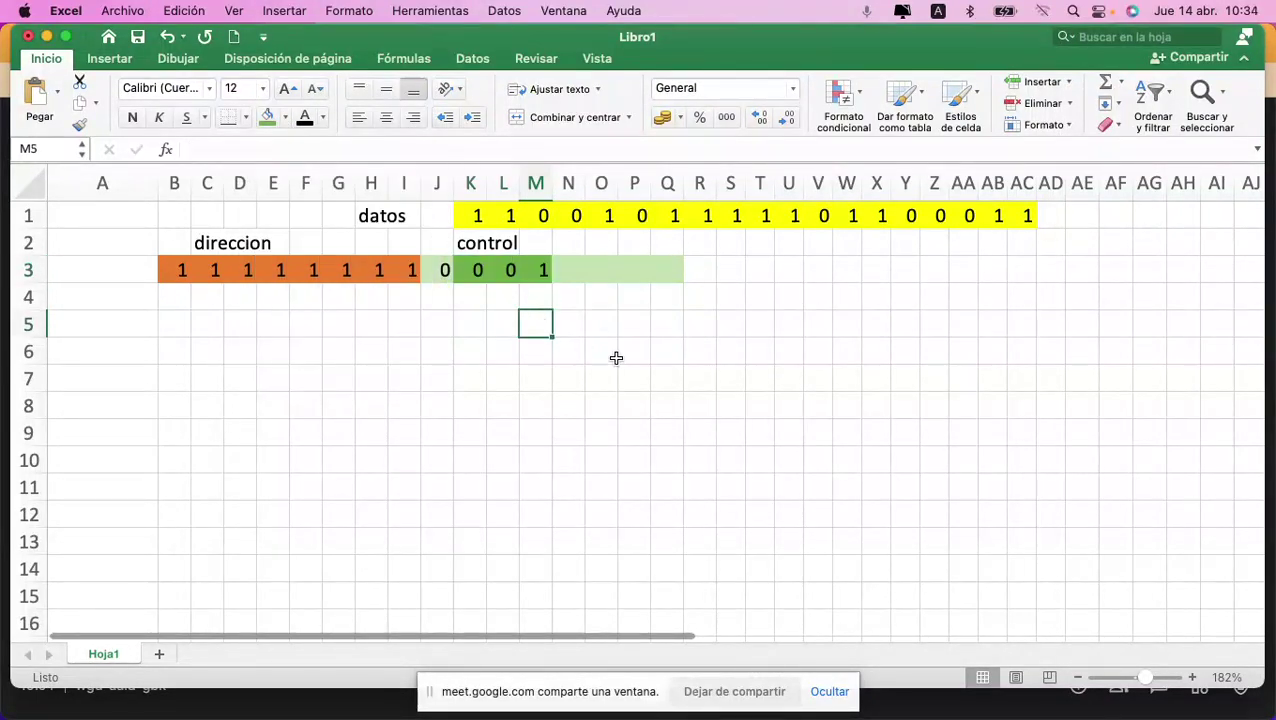
Step: Enter the fifth control bit, 1, in N3
{"action": "left_click", "coordinate": [569, 269]}
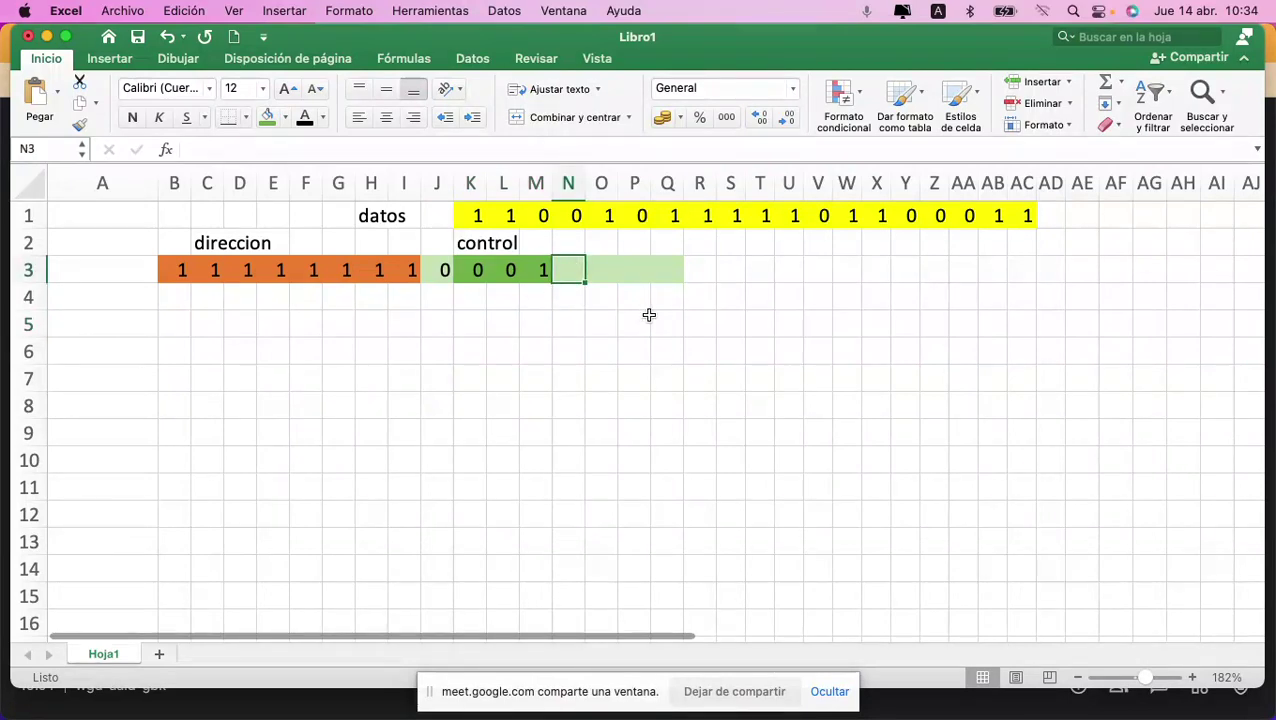
{"action": "type", "text": "1"}
{"action": "key", "text": "Tab"}
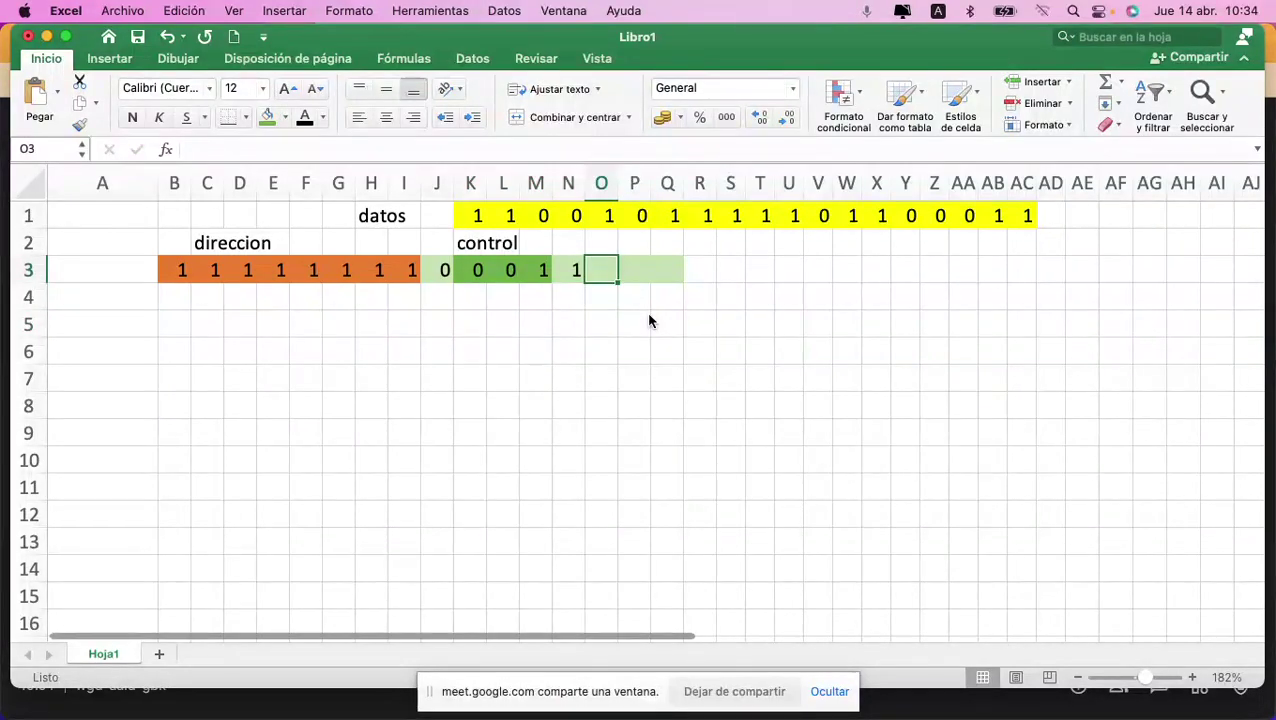
Step: Fill the last three control cells O3:Q3 with the same darker green as K3:M3
{"action": "key", "text": "shift+Right"}
{"action": "key", "text": "shift+Right"}
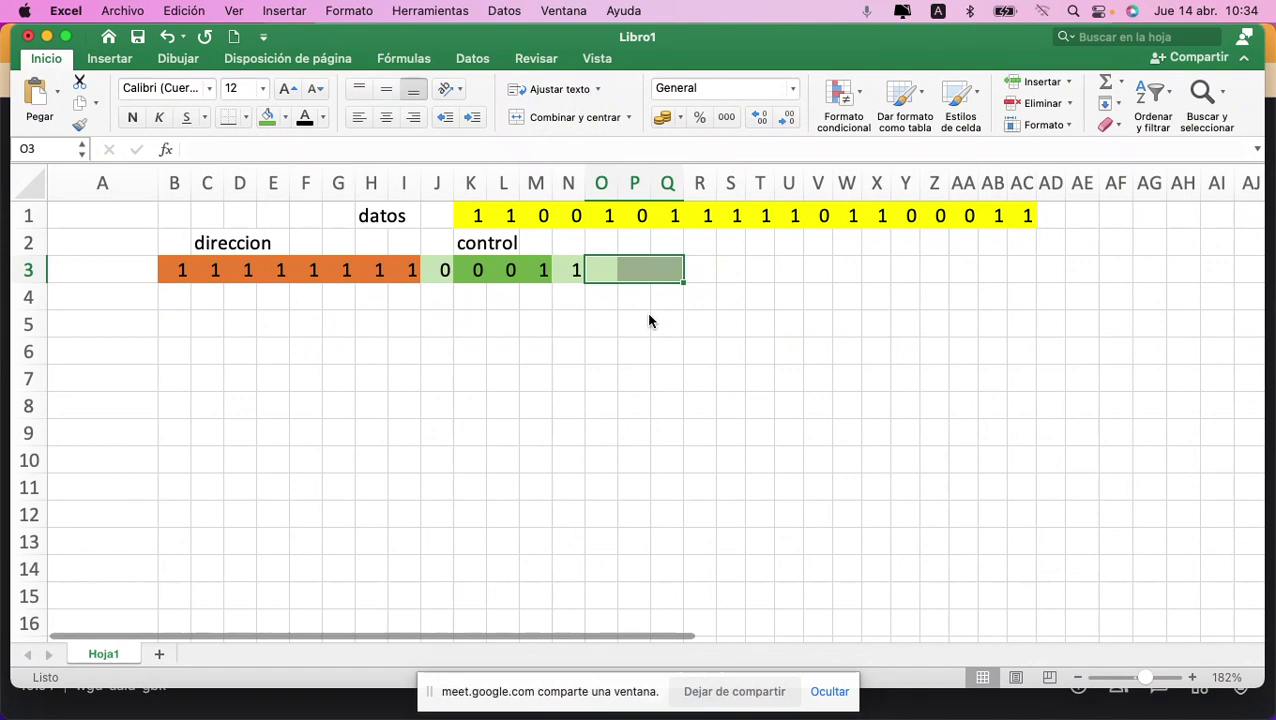
{"action": "scroll", "coordinate": [648, 320], "scroll_direction": "down", "scroll_amount": 2}
{"action": "left_click", "coordinate": [267, 117]}
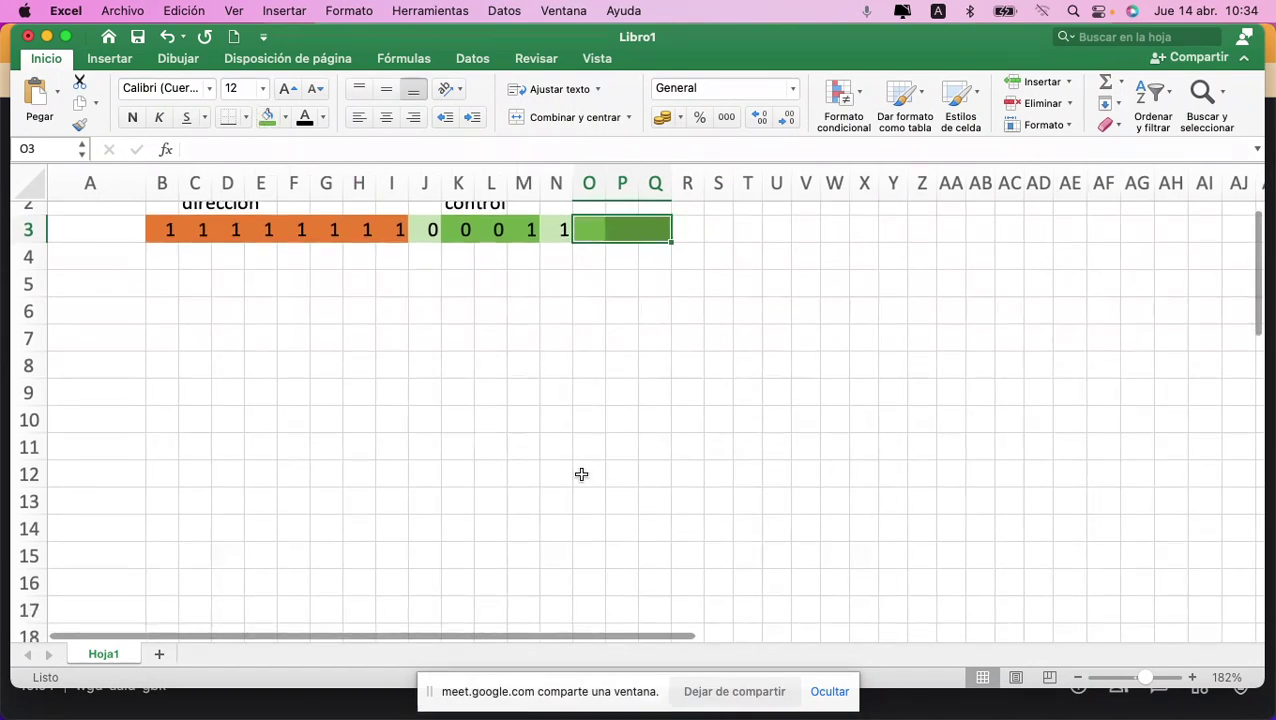
{"action": "scroll", "coordinate": [600, 460], "scroll_direction": "up", "scroll_amount": 2}
{"action": "left_click", "coordinate": [592, 274]}
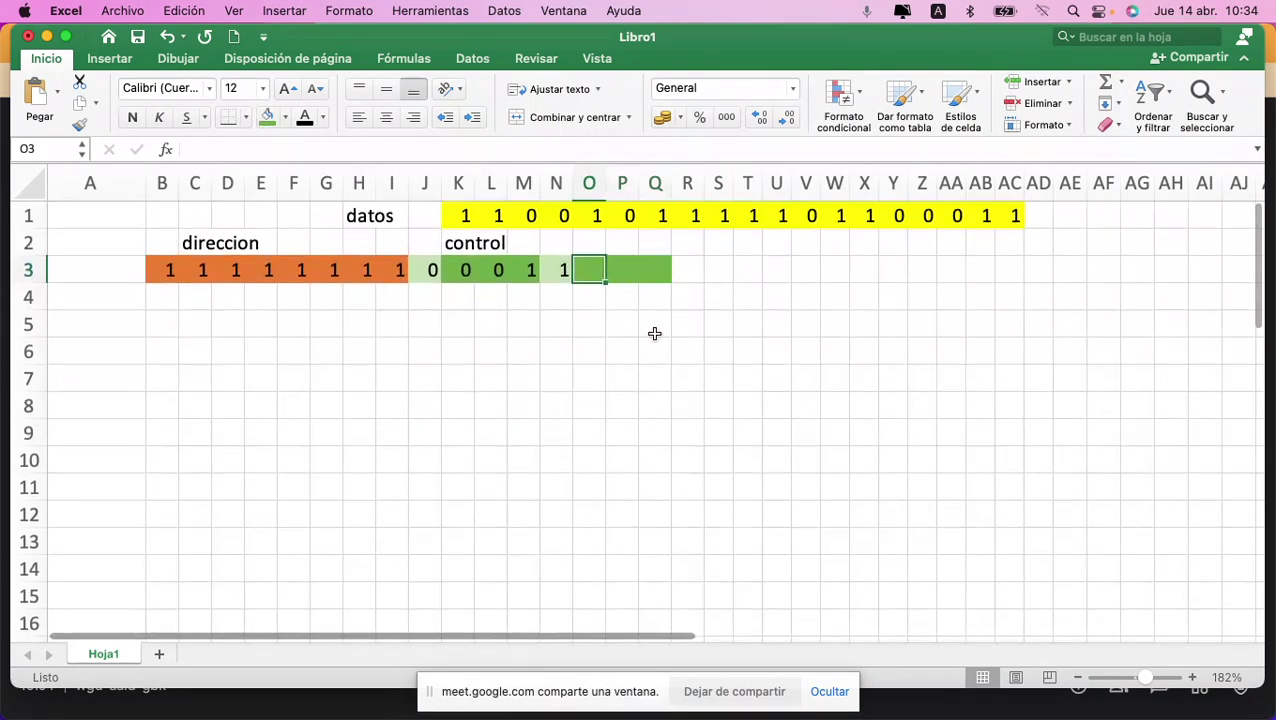
Step: Complete the control field by entering 0 in each of O3:Q3
{"action": "type", "text": "0"}
{"action": "key", "text": "Tab"}
{"action": "type", "text": "0"}
{"action": "key", "text": "Tab"}
{"action": "type", "text": "0"}
{"action": "key", "text": "Down"}
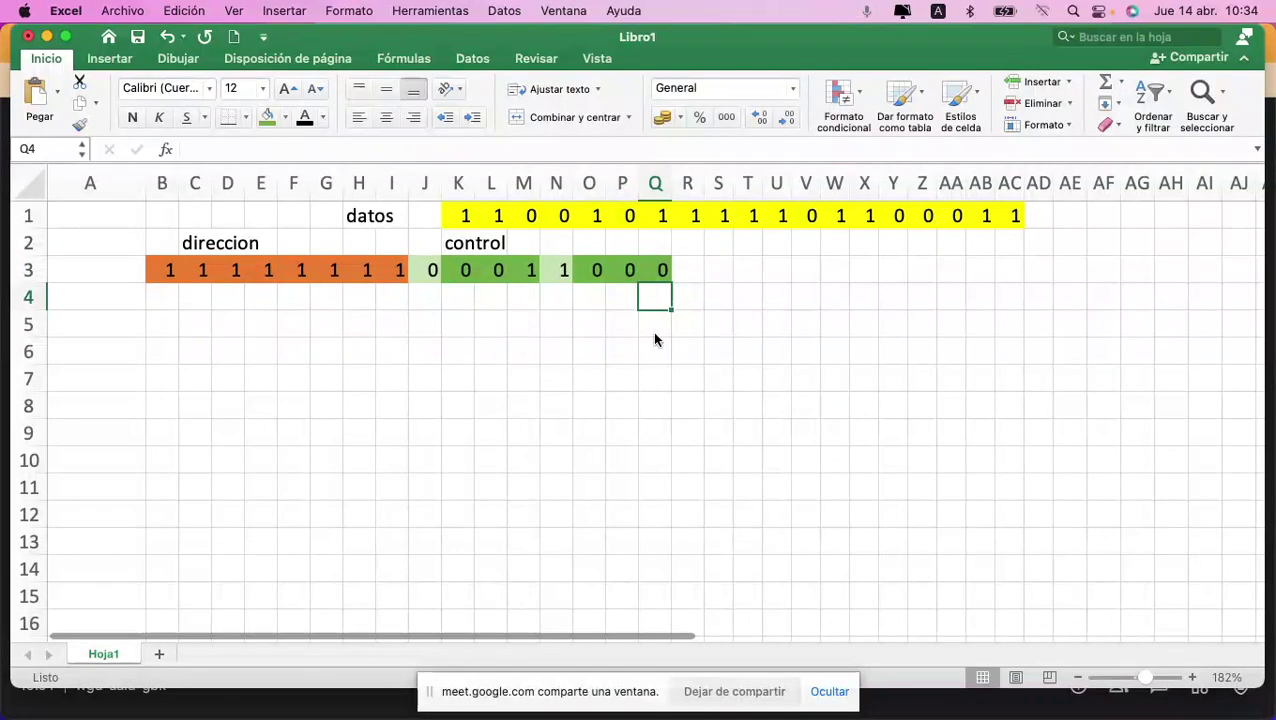
{"action": "scroll", "coordinate": [558, 448], "scroll_direction": "left", "scroll_amount": 1}
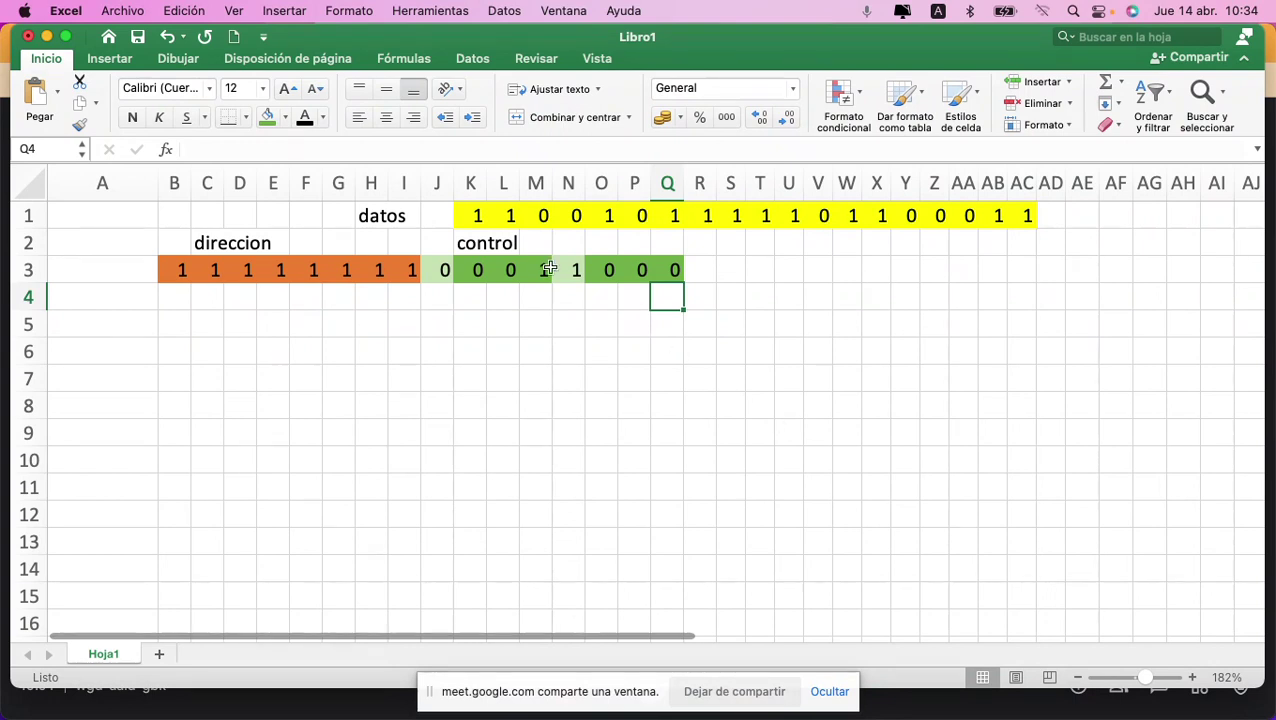
Step: Copy the yellow data bits in K1:AC1 and paste them after the control field, starting at R3
{"action": "left_click_drag", "start_coordinate": [470, 215], "coordinate": [1030, 216]}
{"action": "key", "text": "super+c"}
{"action": "key", "text": "Down"}
{"action": "key", "text": "Down"}
{"action": "key", "text": "Right"}
{"action": "key", "text": "Right"}
{"action": "key", "text": "Right"}
{"action": "key", "text": "Right"}
{"action": "key", "text": "Right"}
{"action": "key", "text": "Right"}
{"action": "key", "text": "Right"}
{"action": "key", "text": "super+v"}
Step: Label the pasted yellow bits by entering datos in W2
{"action": "key", "text": "Up"}
{"action": "key", "text": "Right"}
{"action": "key", "text": "Right"}
{"action": "key", "text": "Right"}
{"action": "key", "text": "Right"}
{"action": "key", "text": "Right"}
{"action": "type", "text": "datp"}
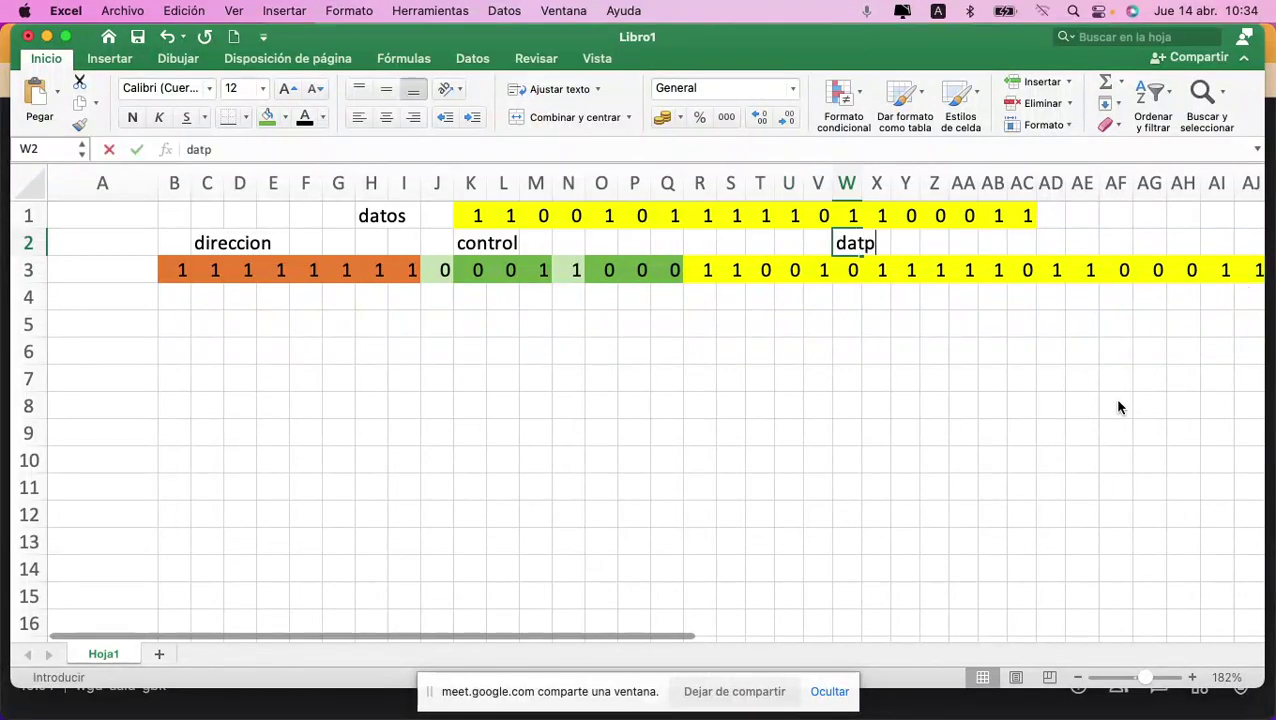
{"action": "key", "text": "BackSpace"}
{"action": "type", "text": "os"}
{"action": "key", "text": "Return"}
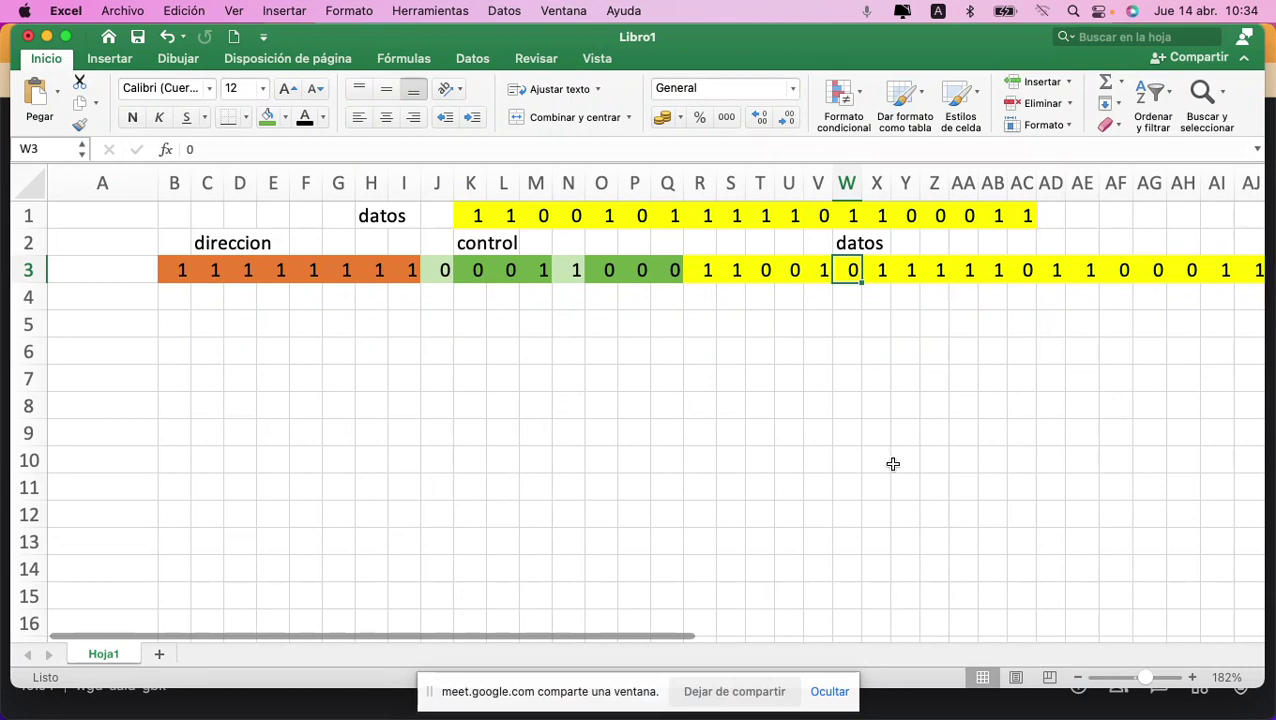
Step: Move the frame field table image up beneath the bit rows, spanning about V7 to AR16
{"action": "scroll", "coordinate": [886, 464], "scroll_direction": "down", "scroll_amount": 5}
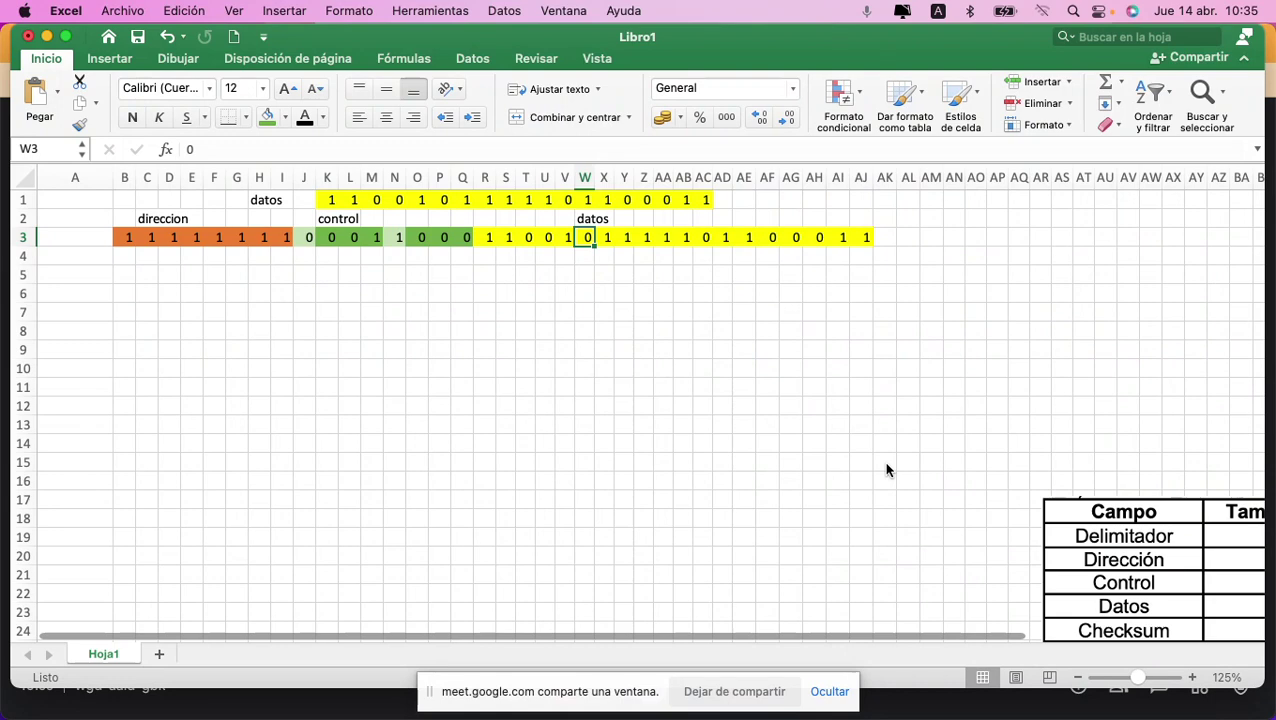
{"action": "left_click_drag", "start_coordinate": [1134, 535], "coordinate": [650, 357]}
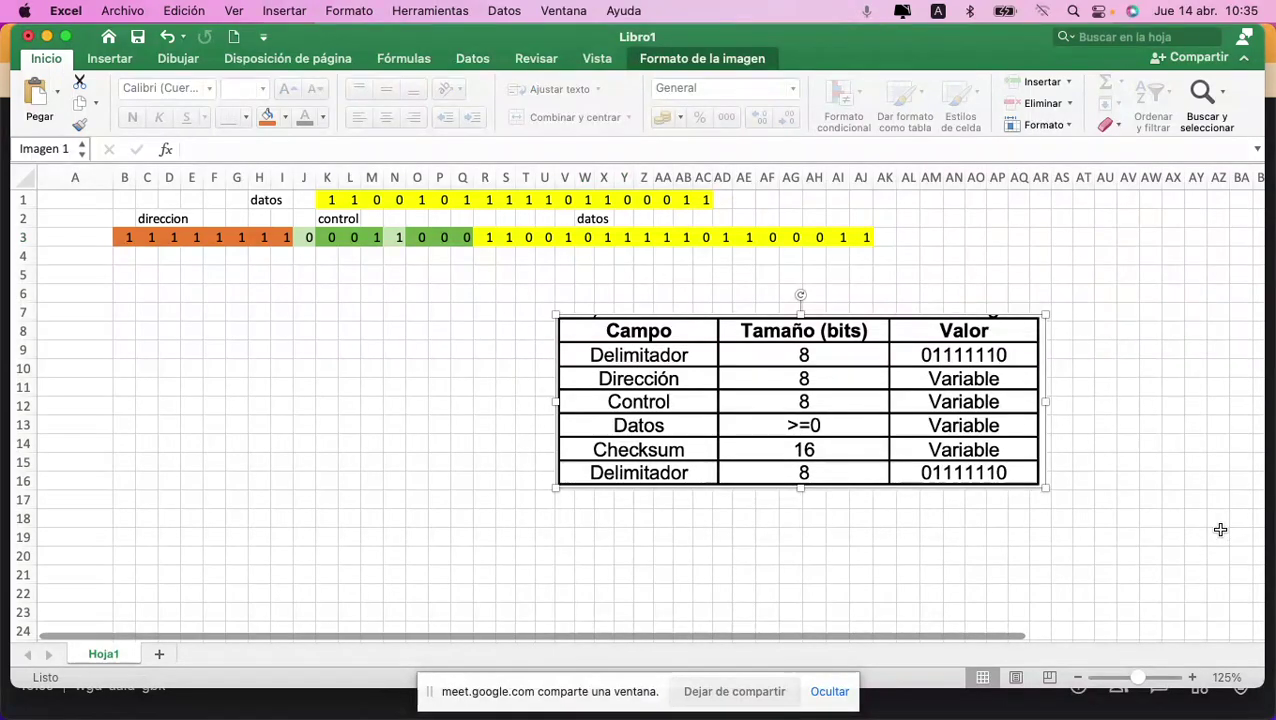
Step: Fill the sixteen checksum cells AK3:AZ3, directly after the data bits, with the standard light blue color
{"action": "left_click", "coordinate": [888, 236]}
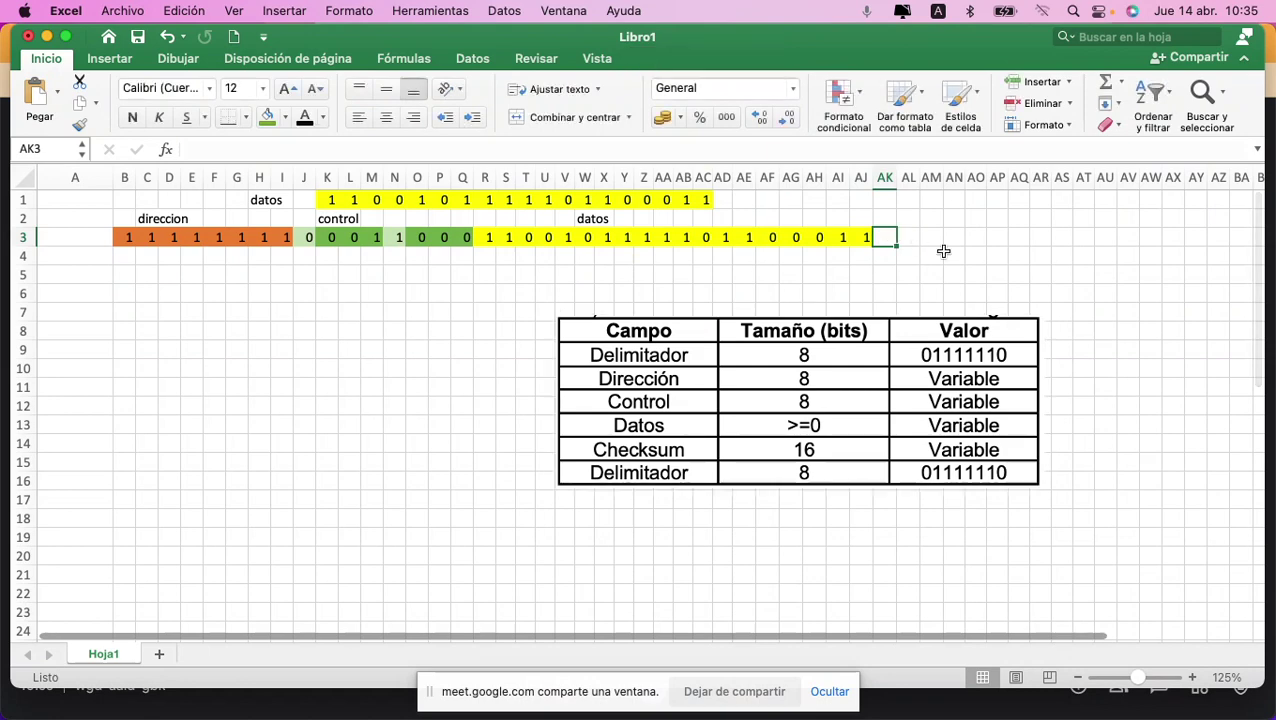
{"action": "key", "text": "shift+Right"}
{"action": "key", "text": "shift+Right"}
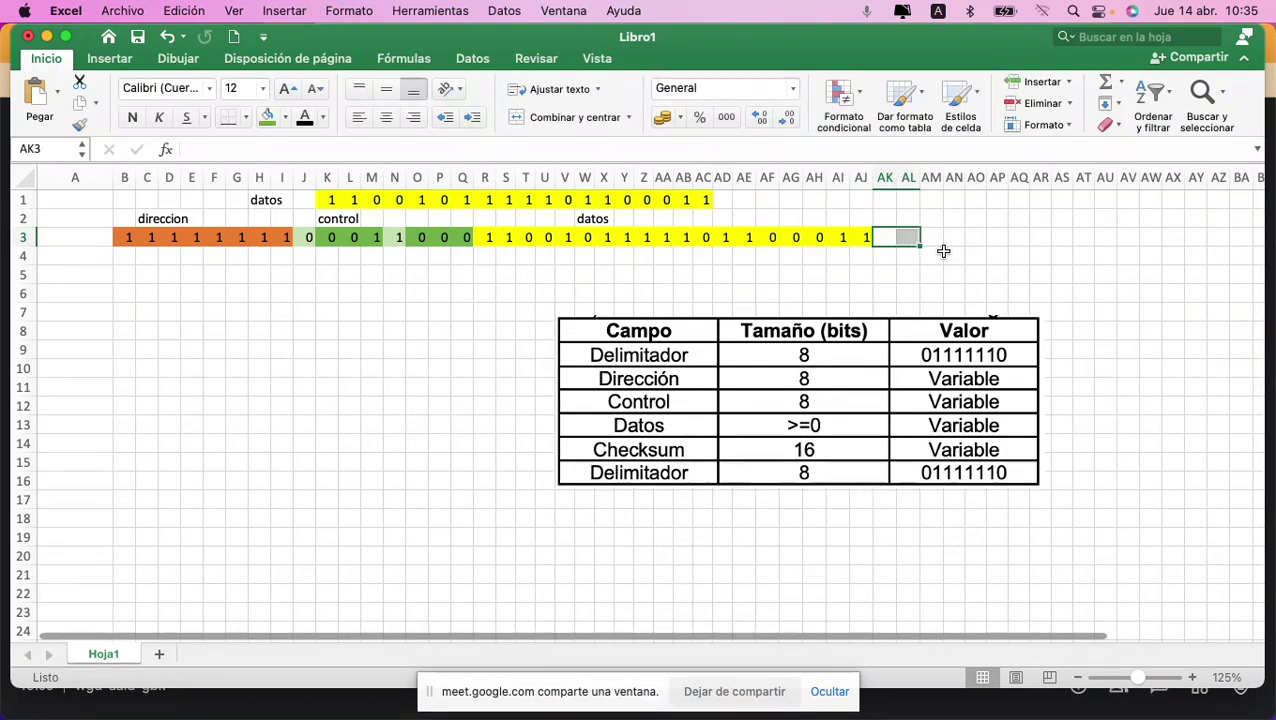
{"action": "key", "text": "shift+Right"}
{"action": "key", "text": "shift+Right"}
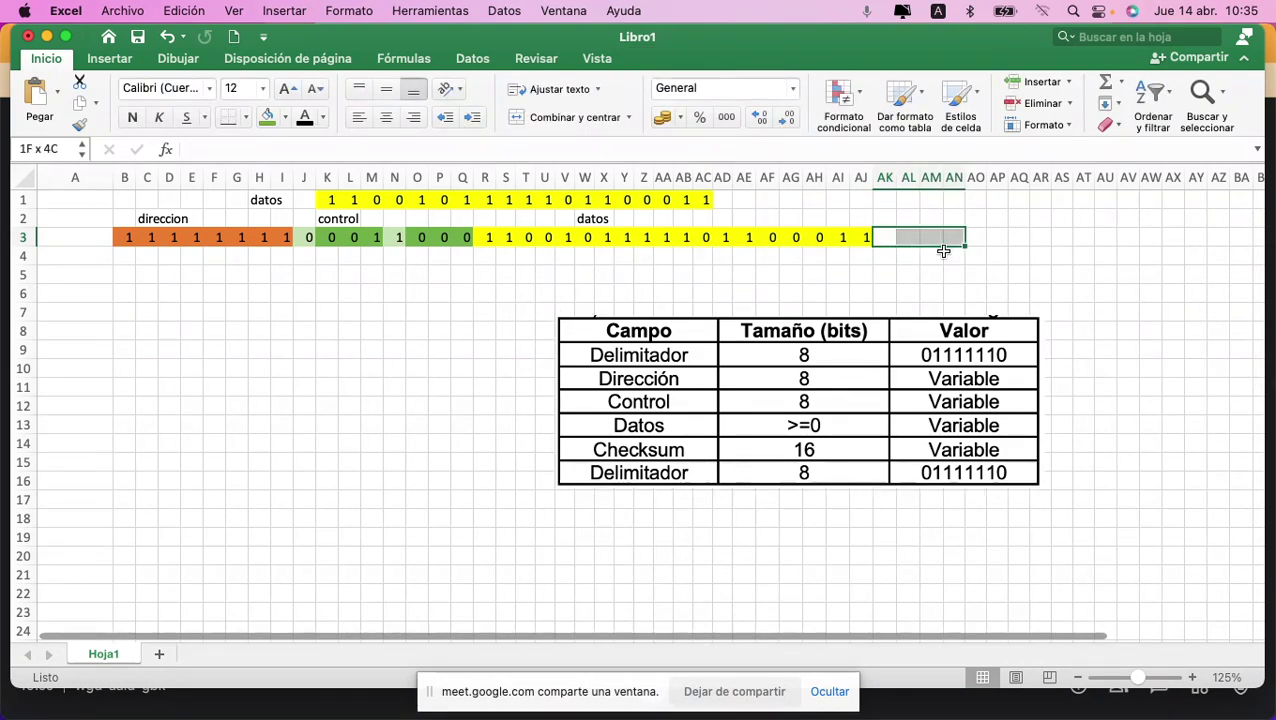
{"action": "key", "text": "shift+Right"}
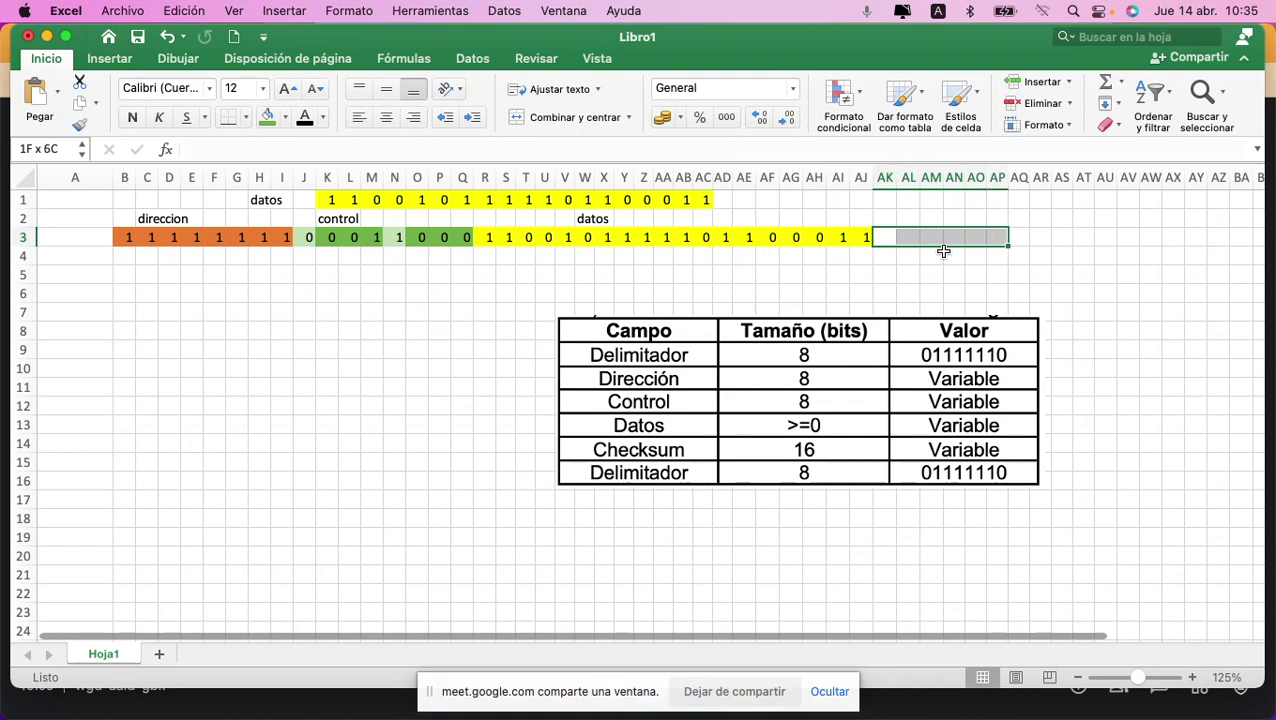
{"action": "key", "text": "shift+Right"}
{"action": "key", "text": "shift+Right"}
{"action": "key", "text": "shift+Right"}
{"action": "key", "text": "shift+Right"}
{"action": "key", "text": "shift+Right"}
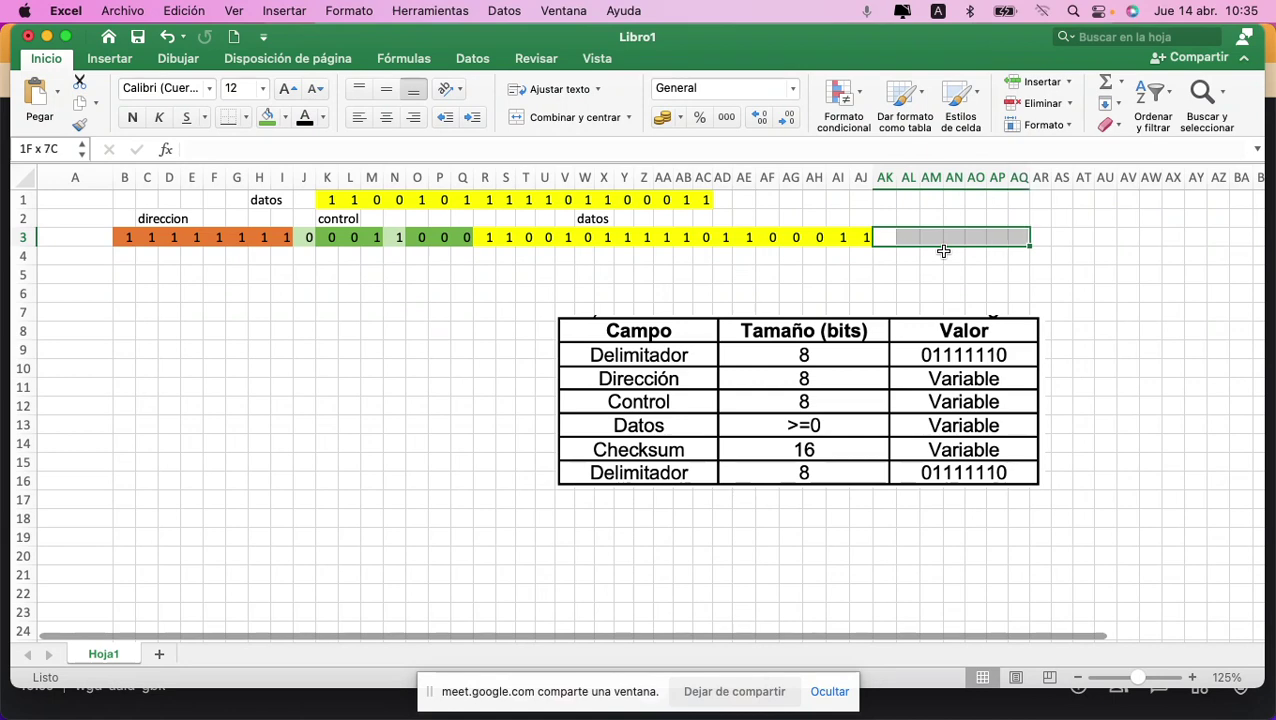
{"action": "key", "text": "shift+Right"}
{"action": "key", "text": "shift+Right"}
{"action": "key", "text": "shift+Right"}
{"action": "key", "text": "shift+Right"}
{"action": "key", "text": "shift+Right"}
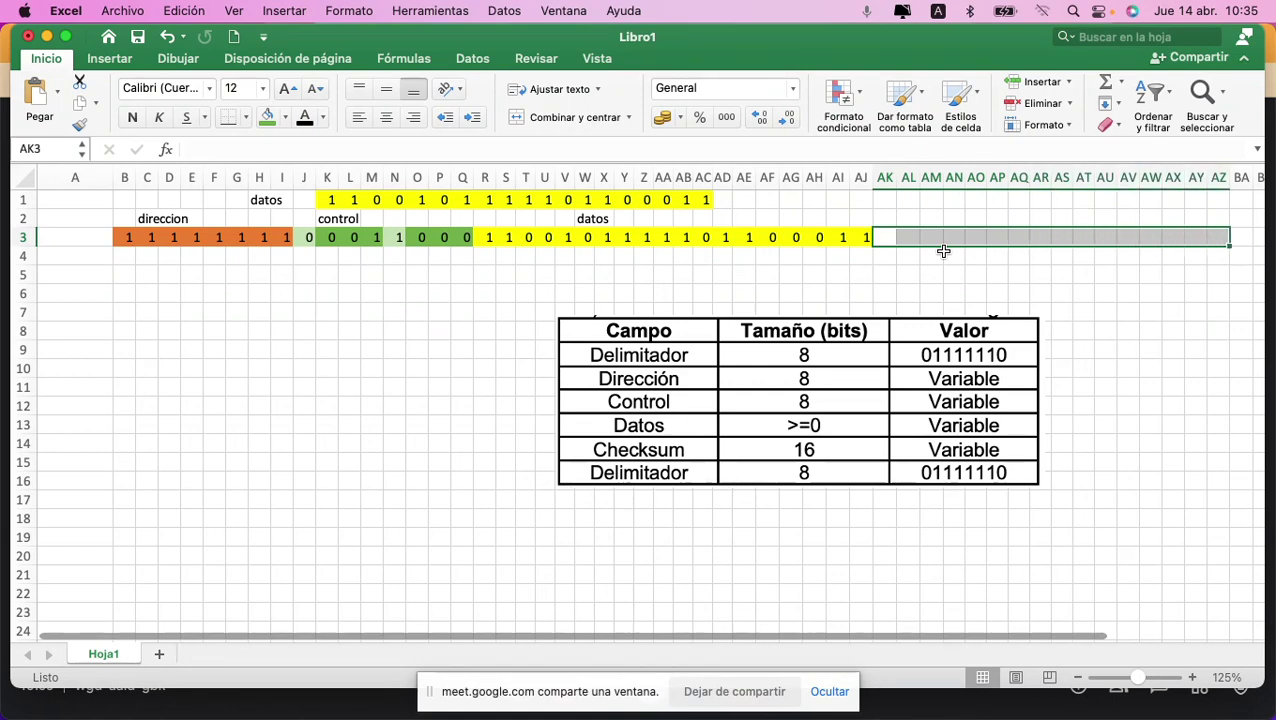
{"action": "left_click", "coordinate": [284, 118]}
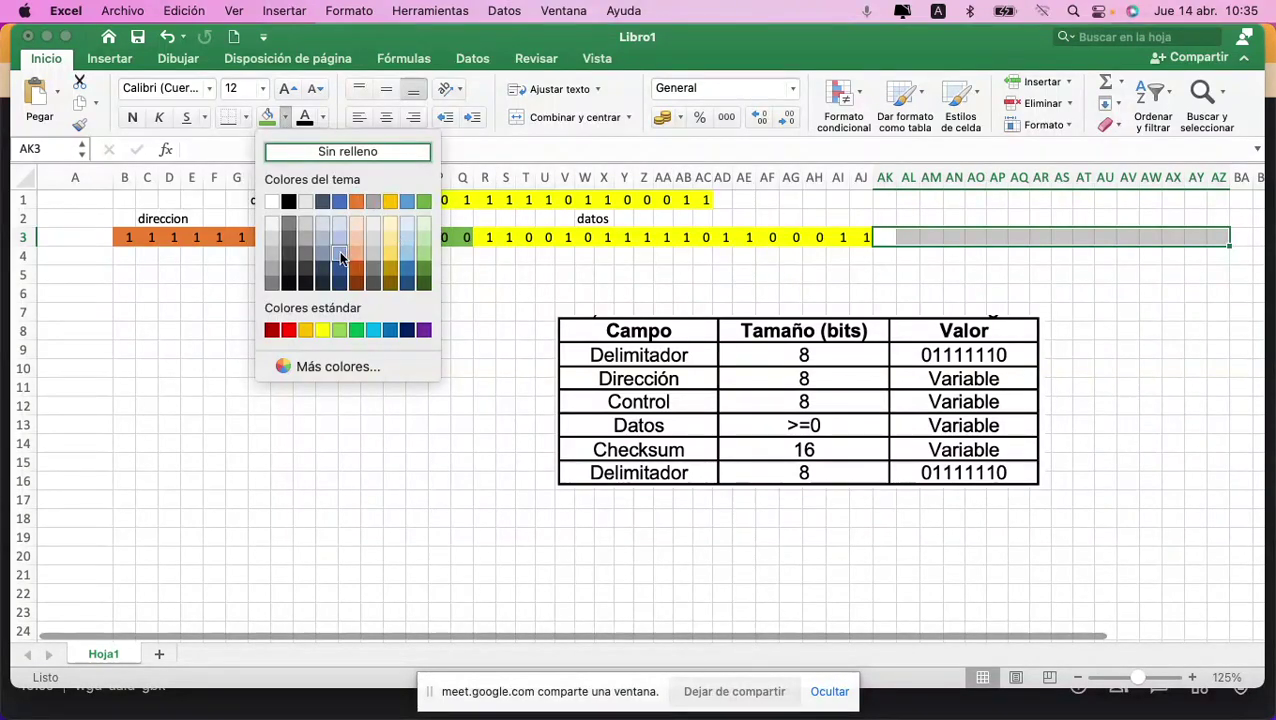
{"action": "left_click", "coordinate": [341, 256]}
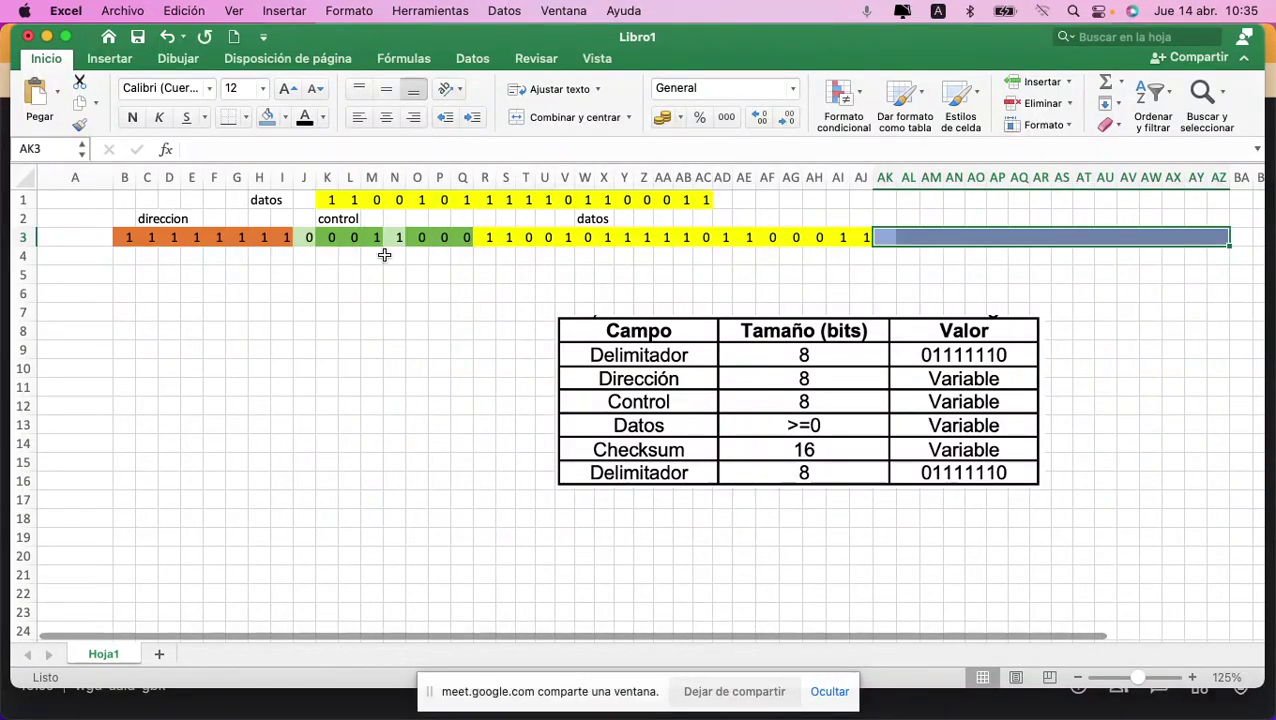
{"action": "left_click", "coordinate": [284, 118]}
{"action": "left_click", "coordinate": [373, 333]}
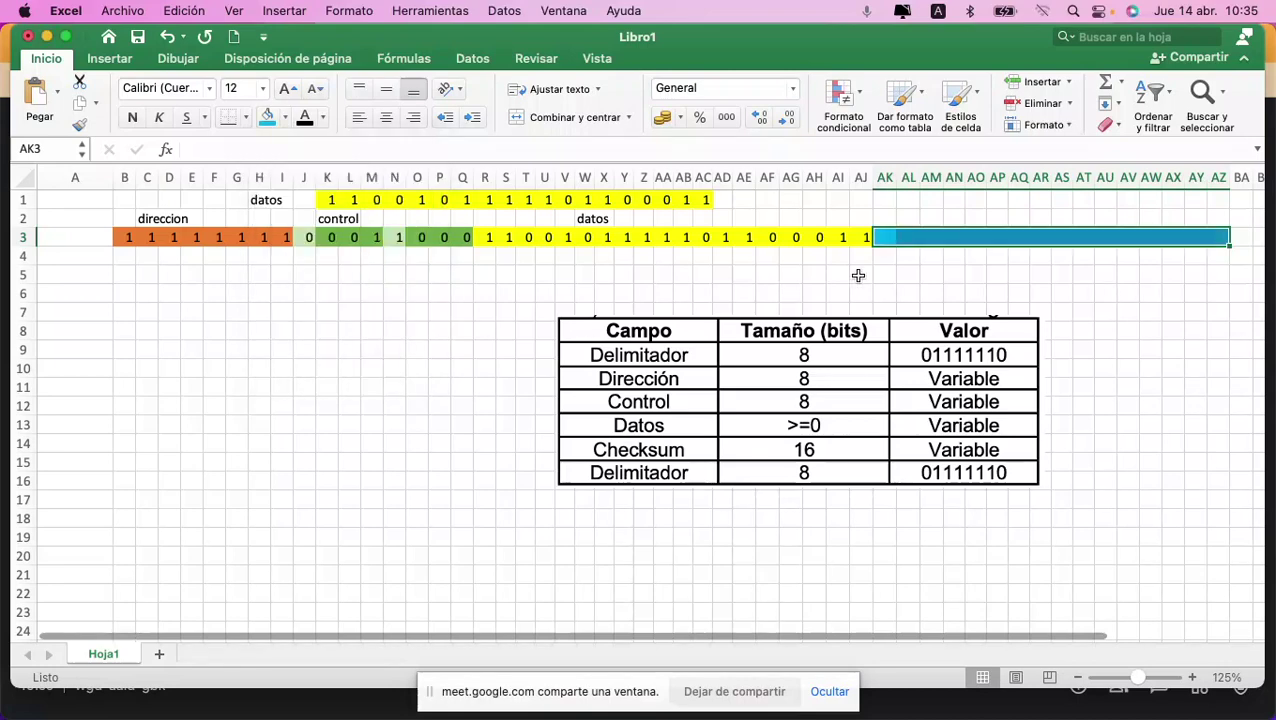
Step: Enter 0 in each of the sixteen blue cells AK3:AZ3
{"action": "left_click", "coordinate": [990, 274]}
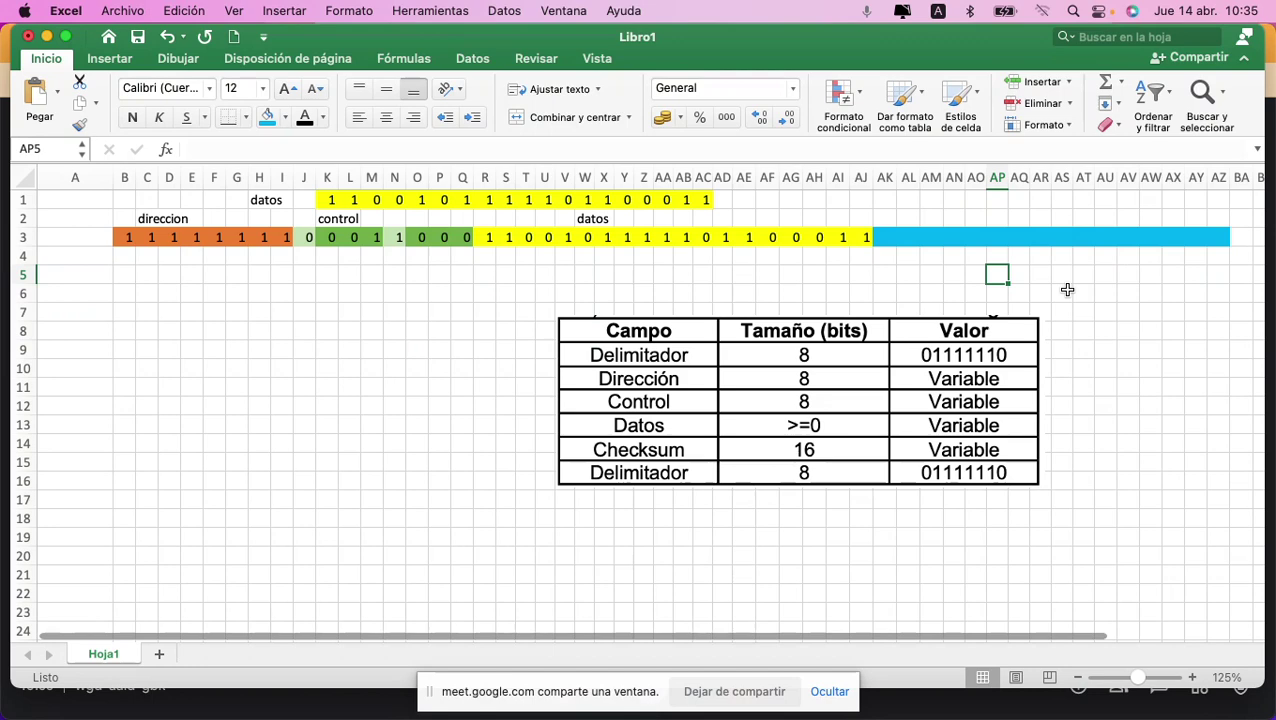
{"action": "key", "text": "Up"}
{"action": "key", "text": "Up"}
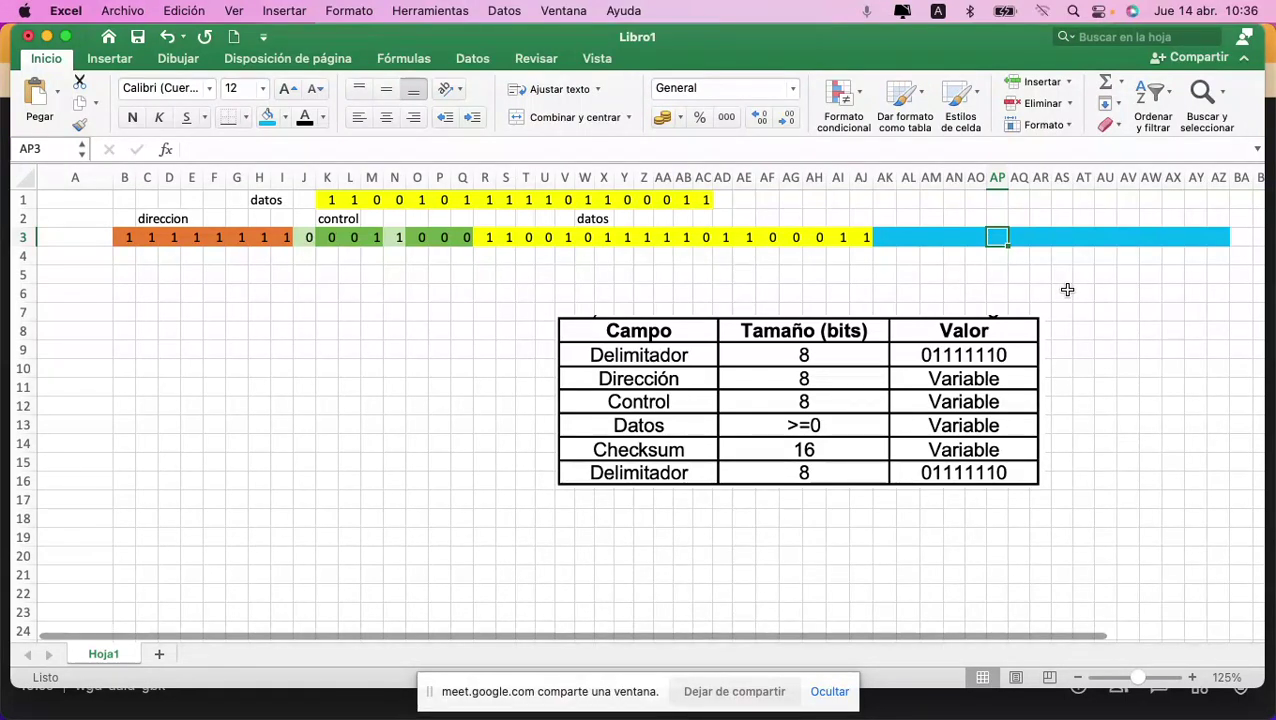
{"action": "key", "text": "Left"}
{"action": "key", "text": "Left"}
{"action": "key", "text": "Left"}
{"action": "key", "text": "Left"}
{"action": "key", "text": "Left"}
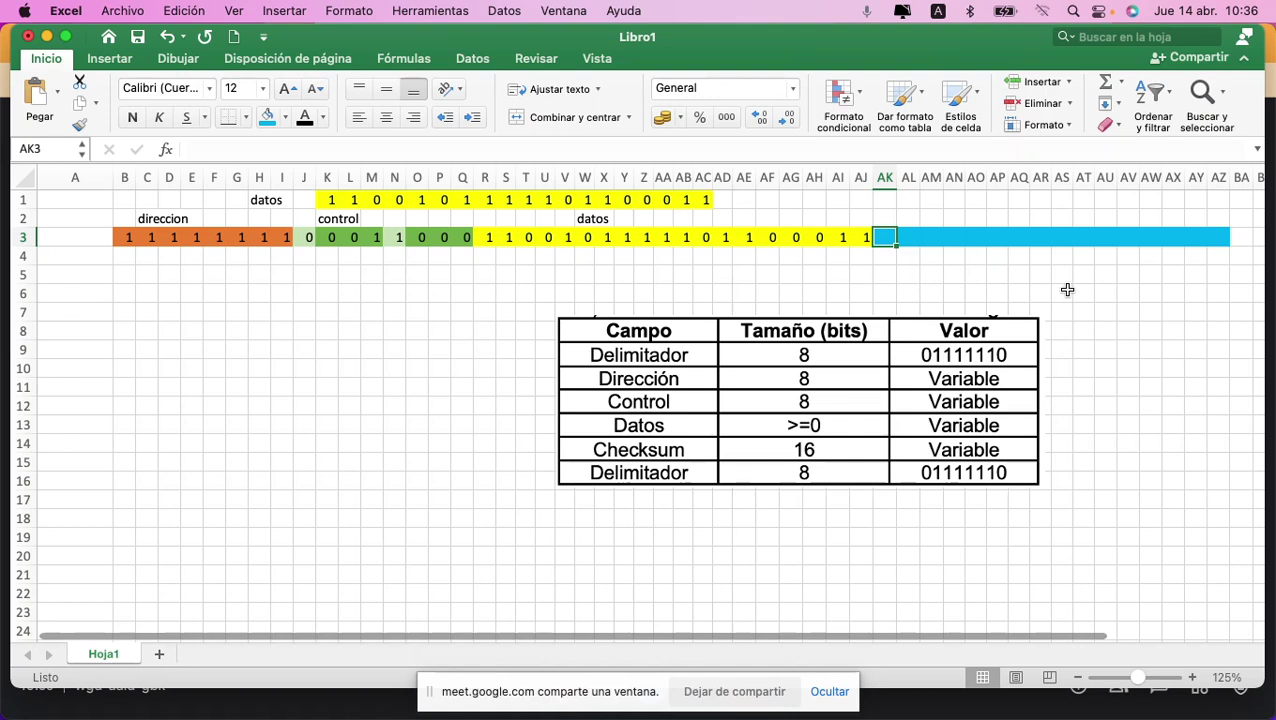
{"action": "type", "text": "0"}
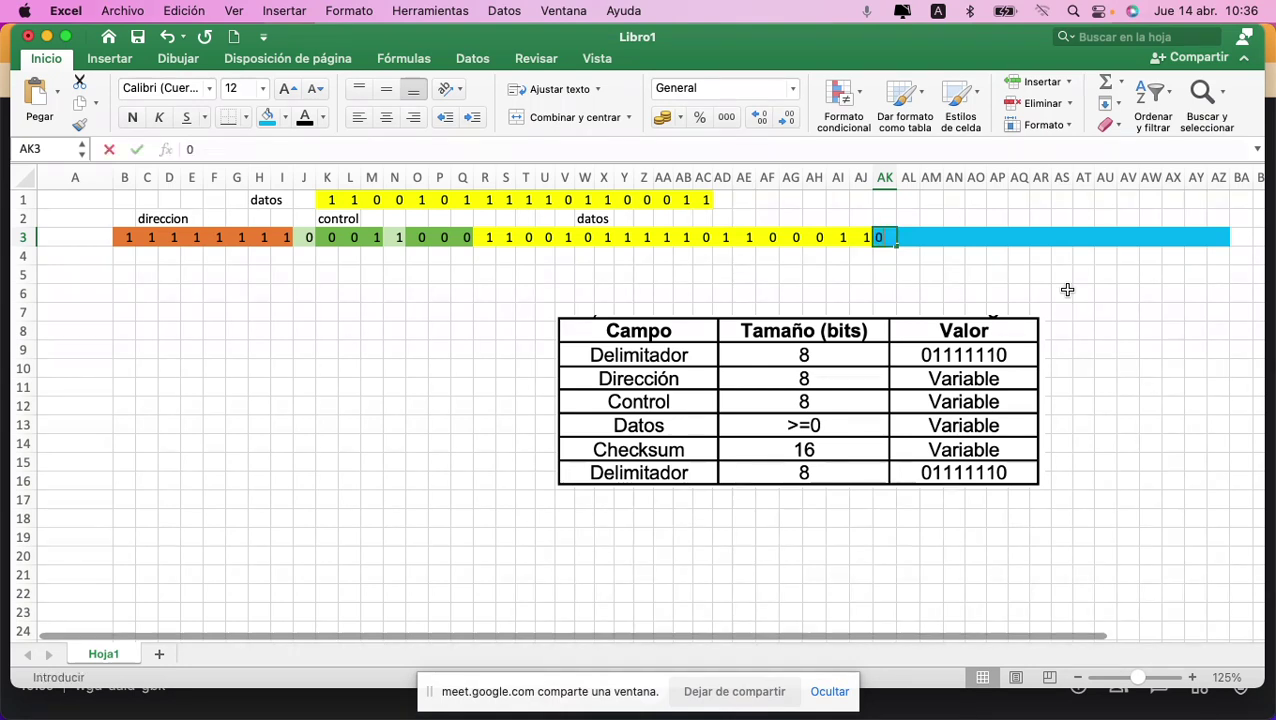
{"action": "key", "text": "Tab"}
{"action": "type", "text": "0"}
{"action": "key", "text": "Tab"}
{"action": "type", "text": "0"}
{"action": "key", "text": "Tab"}
{"action": "type", "text": "0"}
{"action": "key", "text": "Tab"}
{"action": "type", "text": "0"}
{"action": "key", "text": "Tab"}
{"action": "type", "text": "0"}
{"action": "key", "text": "Tab"}
{"action": "type", "text": "0"}
{"action": "key", "text": "Tab"}
{"action": "type", "text": "0"}
{"action": "key", "text": "Tab"}
{"action": "type", "text": "0"}
{"action": "key", "text": "Tab"}
{"action": "type", "text": "0"}
{"action": "key", "text": "Tab"}
{"action": "type", "text": "0\t0"}
{"action": "key", "text": "Tab"}
{"action": "type", "text": "0"}
{"action": "key", "text": "Tab"}
{"action": "type", "text": "0"}
{"action": "key", "text": "Tab"}
{"action": "type", "text": "0\t0"}
{"action": "key", "text": "Return"}
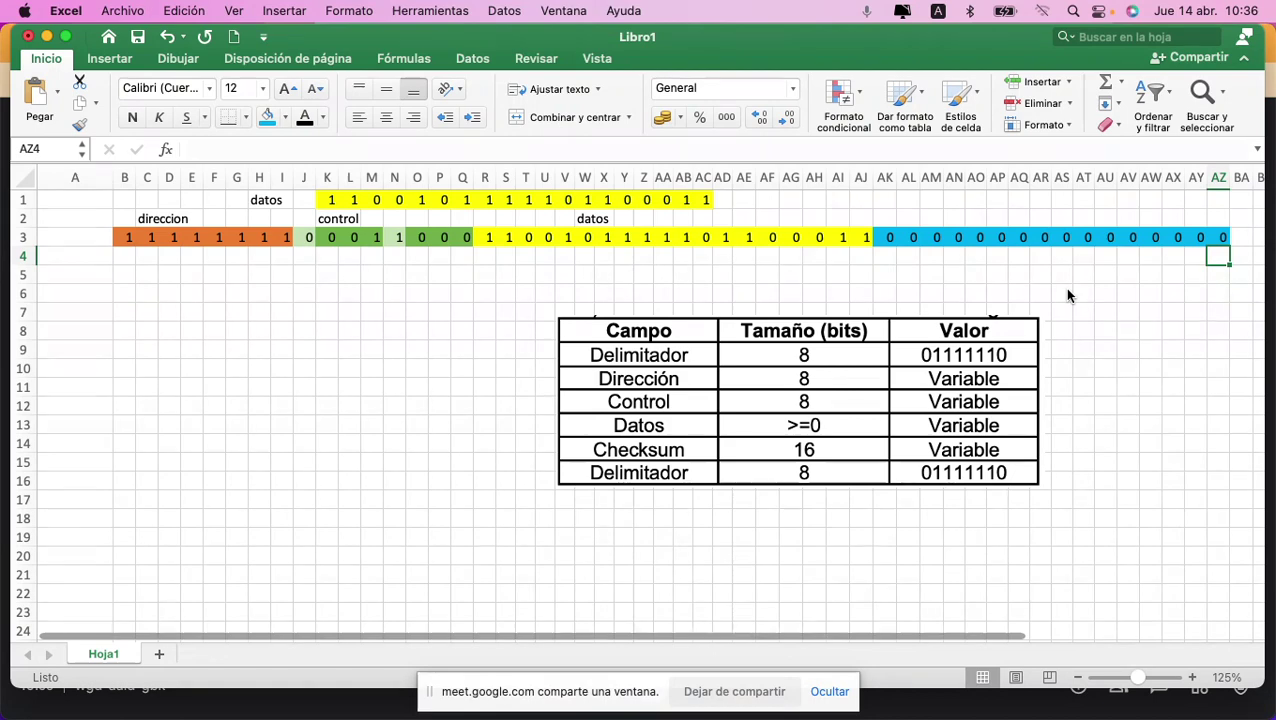
Step: Move the frame field table image down to about AD14:AZ23 and label the blue bits by entering checksum in AN2
{"action": "left_click_drag", "start_coordinate": [804, 368], "coordinate": [971, 497]}
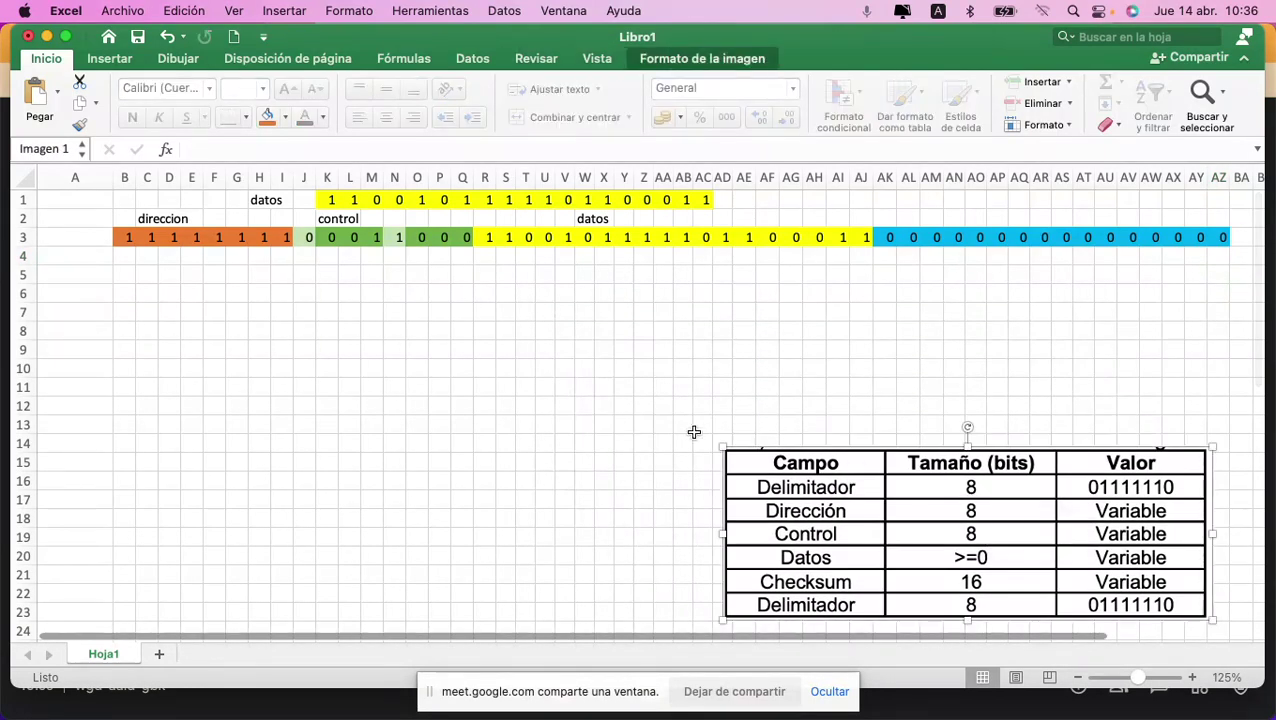
{"action": "left_click", "coordinate": [955, 215]}
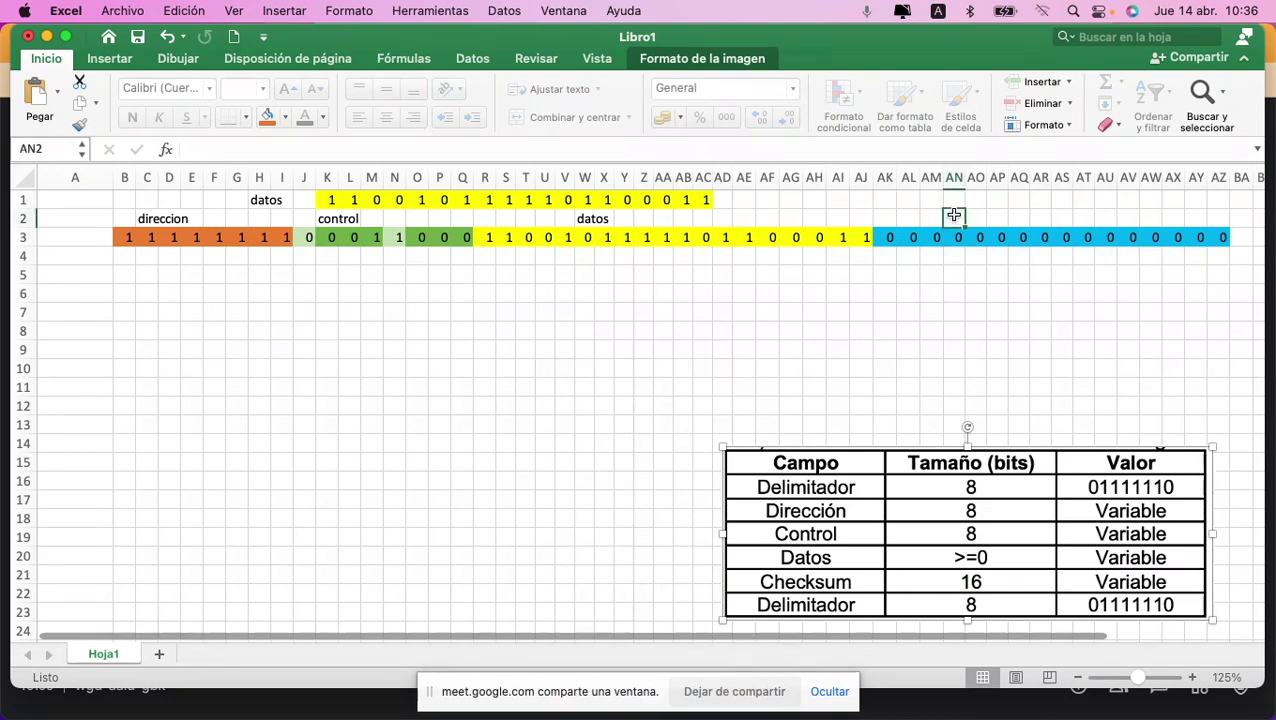
{"action": "type", "text": "checksum"}
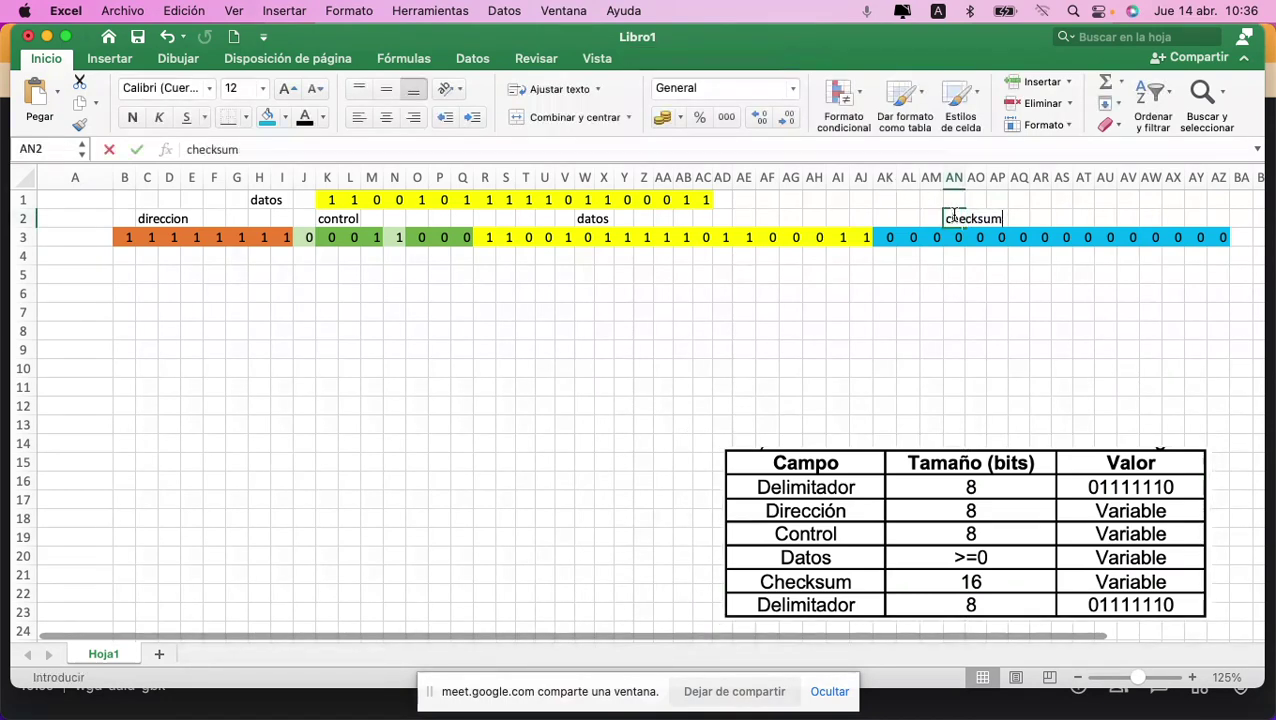
{"action": "key", "text": "Return"}
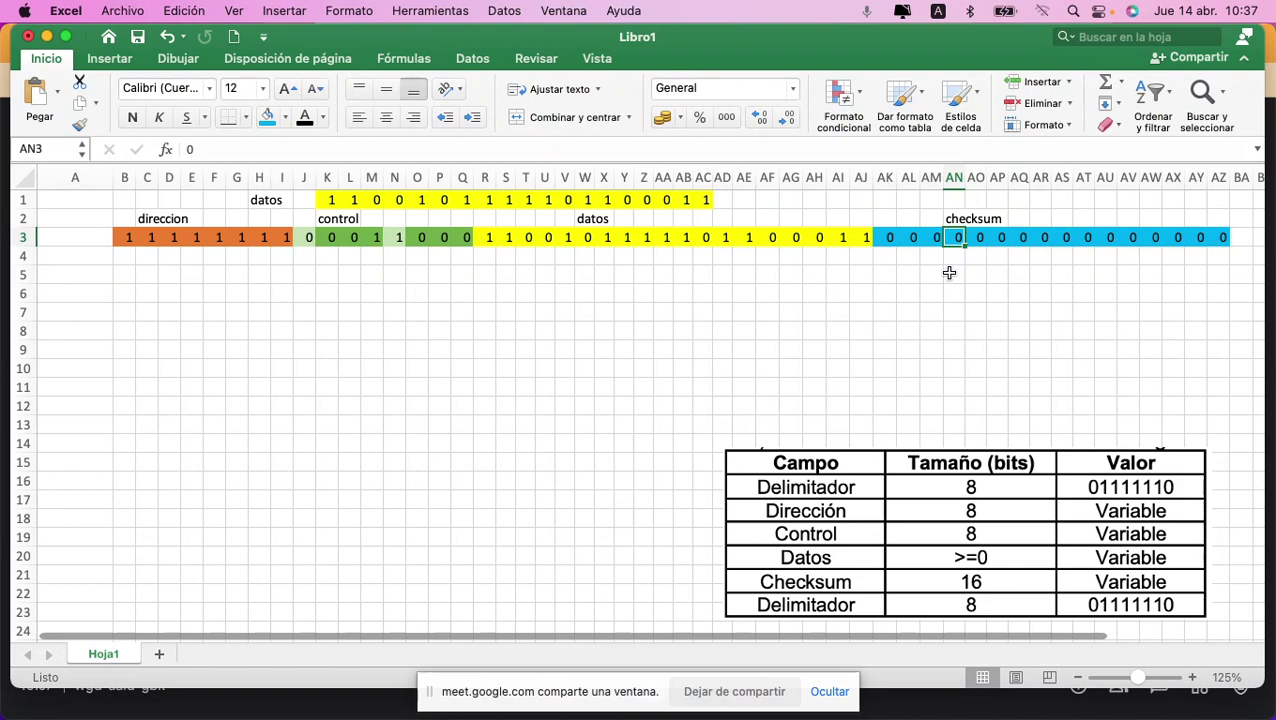
{"action": "left_click", "coordinate": [125, 259]}
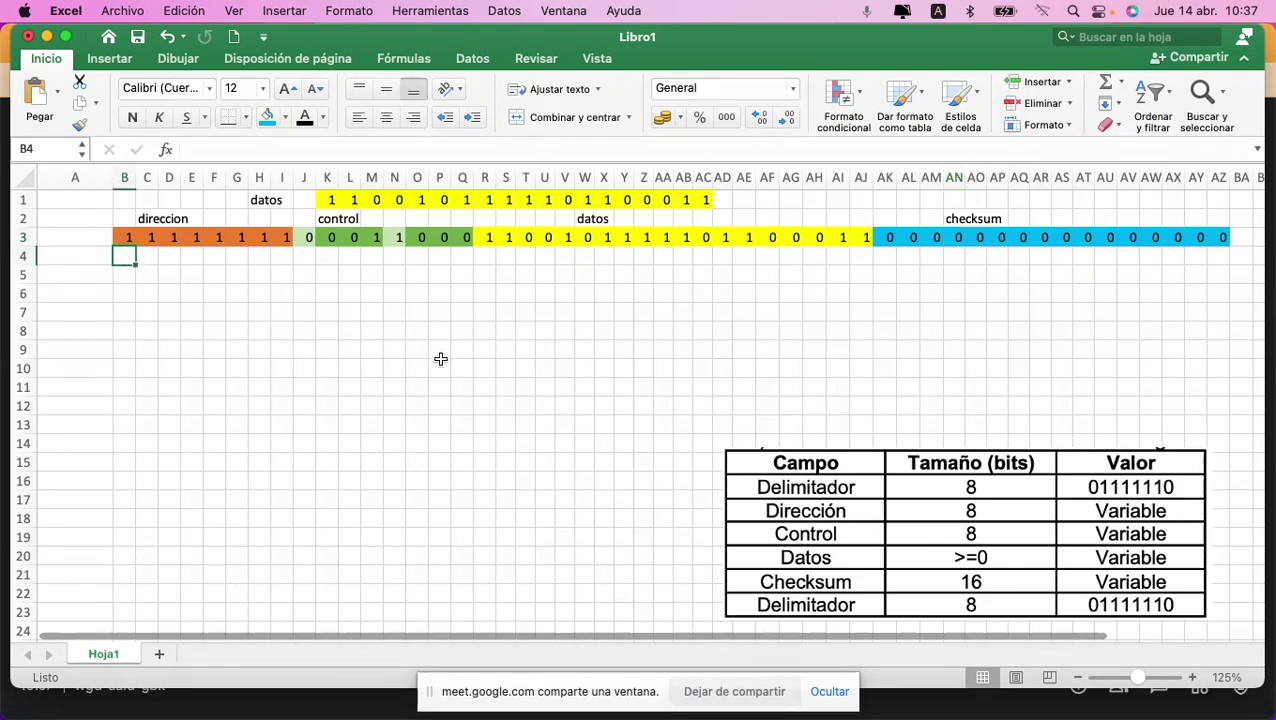
{"action": "type", "text": "1"}
{"action": "key", "text": "Tab"}
{"action": "type", "text": "0"}
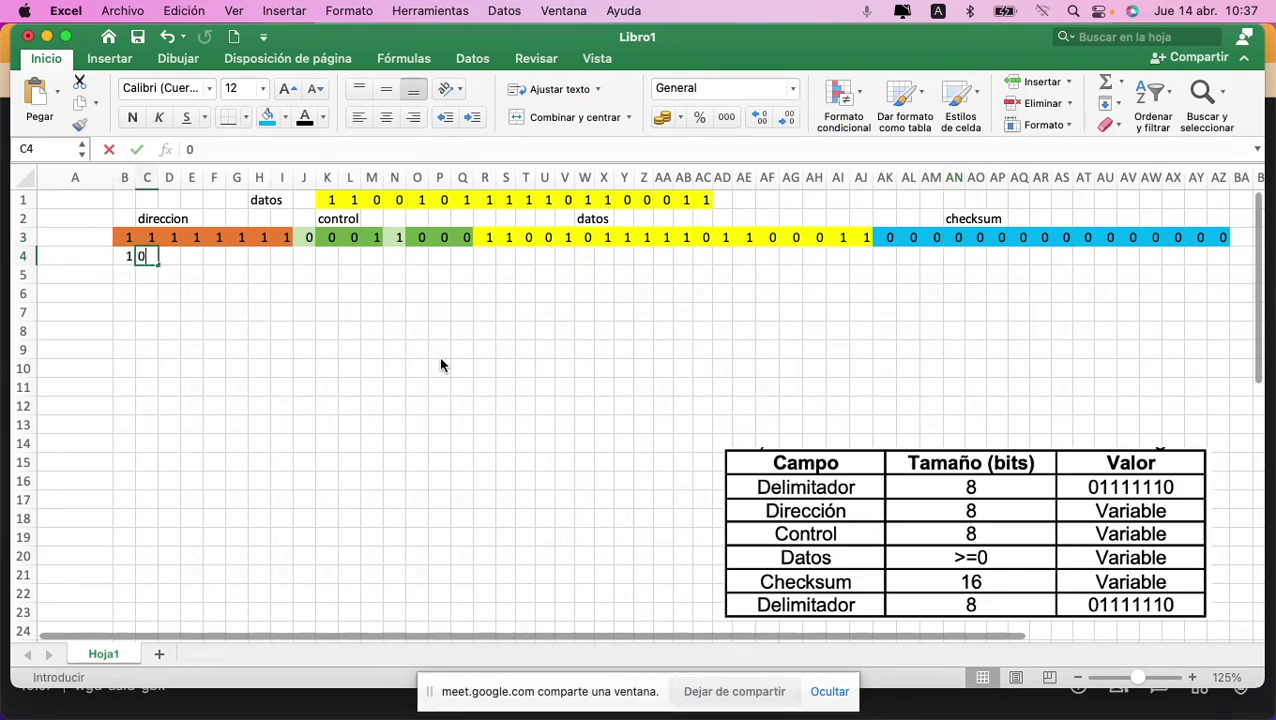
{"action": "key", "text": "Tab"}
{"action": "type", "text": "0"}
{"action": "key", "text": "Tab"}
{"action": "type", "text": "0"}
{"action": "key", "text": "Tab"}
{"action": "type", "text": "1"}
{"action": "key", "text": "Tab"}
{"action": "type", "text": "0"}
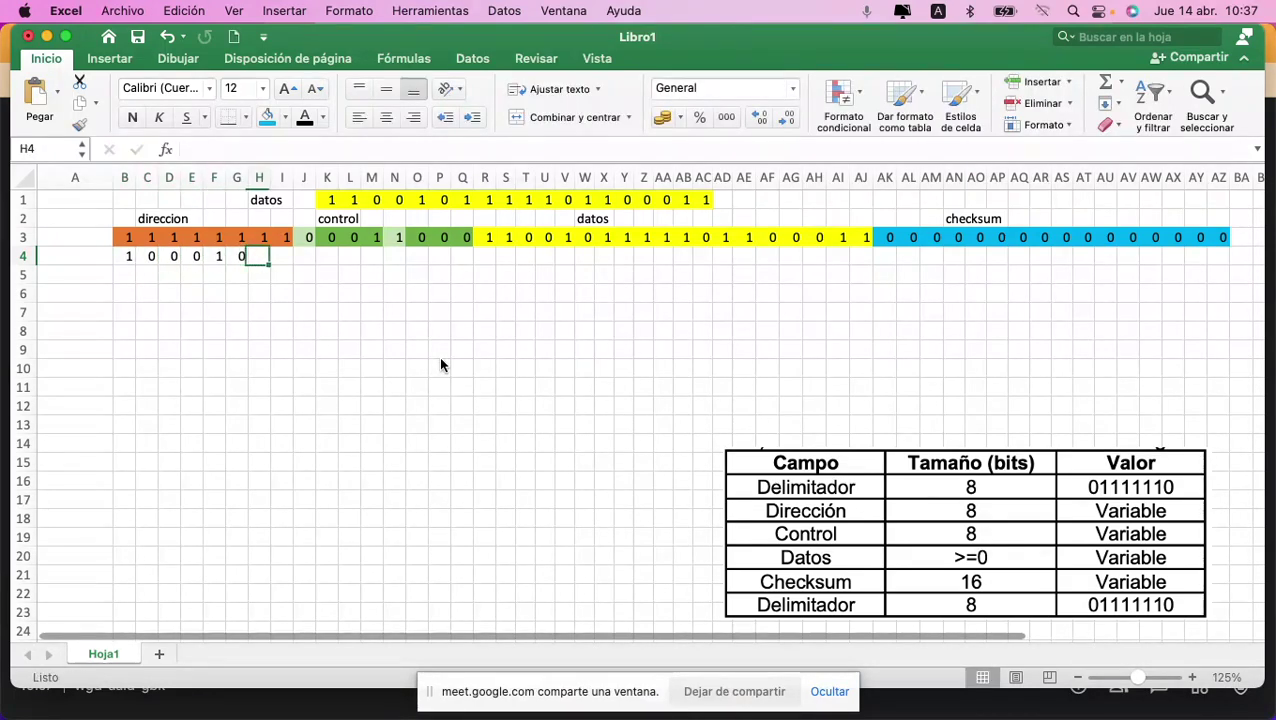
{"action": "key", "text": "Tab"}
{"action": "type", "text": "0"}
{"action": "key", "text": "Tab"}
{"action": "type", "text": "0"}
{"action": "key", "text": "Tab"}
{"action": "type", "text": "0"}
{"action": "key", "text": "Tab"}
{"action": "type", "text": "0"}
{"action": "key", "text": "Tab"}
{"action": "type", "text": "0"}
{"action": "key", "text": "Tab"}
{"action": "type", "text": "1"}
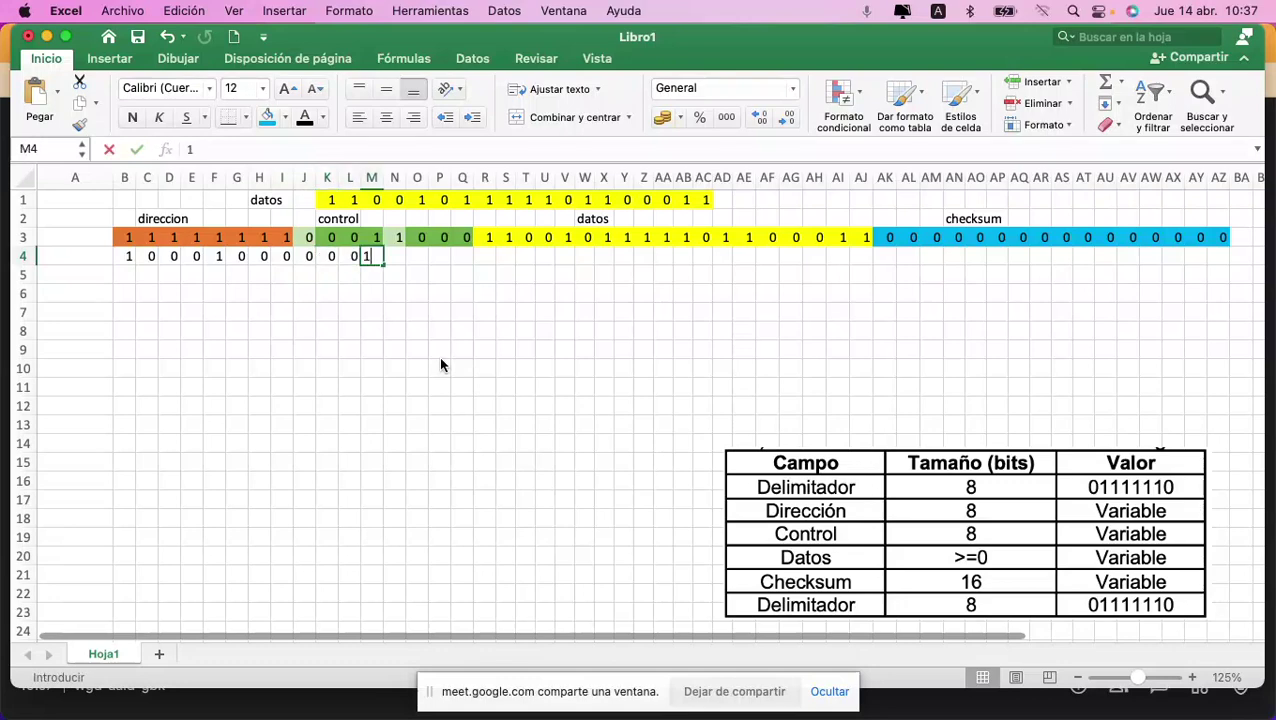
{"action": "key", "text": "Tab"}
{"action": "type", "text": "0"}
{"action": "key", "text": "Tab"}
{"action": "type", "text": "0"}
{"action": "key", "text": "Tab"}
{"action": "type", "text": "0"}
{"action": "key", "text": "Tab"}
{"action": "type", "text": "0"}
{"action": "key", "text": "Tab"}
{"action": "type", "text": "1"}
{"action": "key", "text": "Return"}
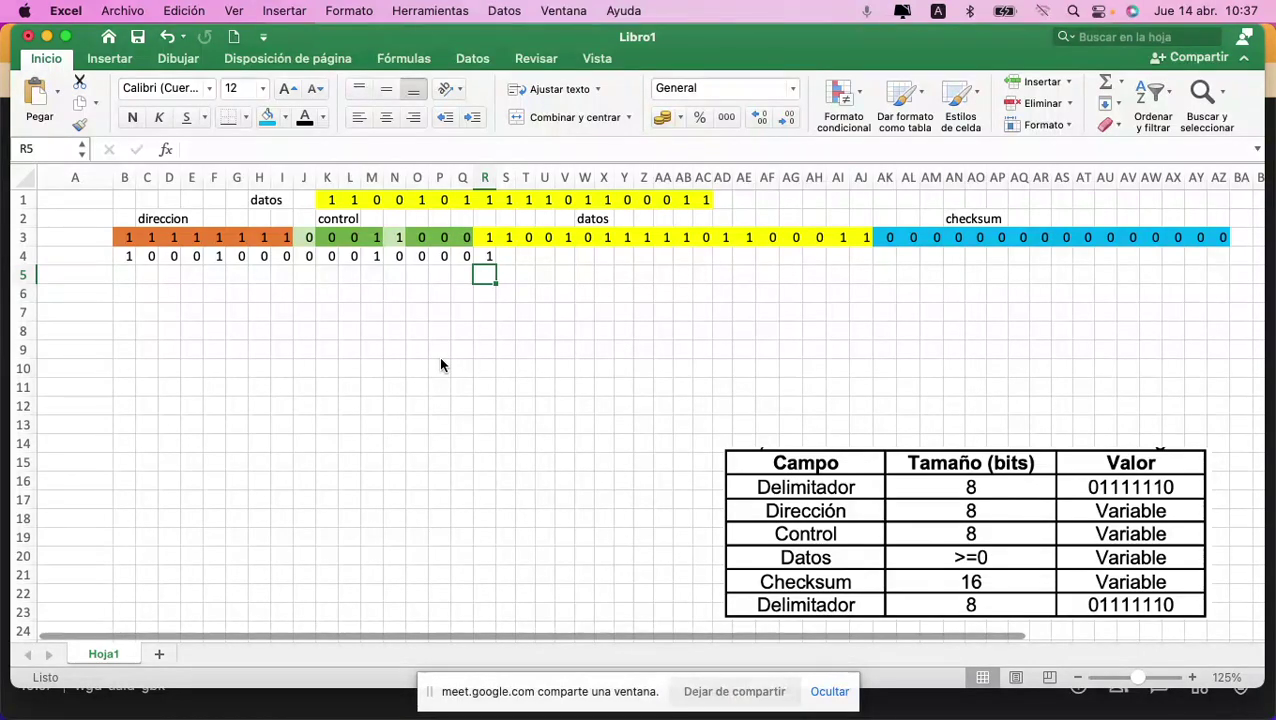
Step: Enter the generator label g(x)=CRC-CCITT in AH1
{"action": "left_click", "coordinate": [816, 200]}
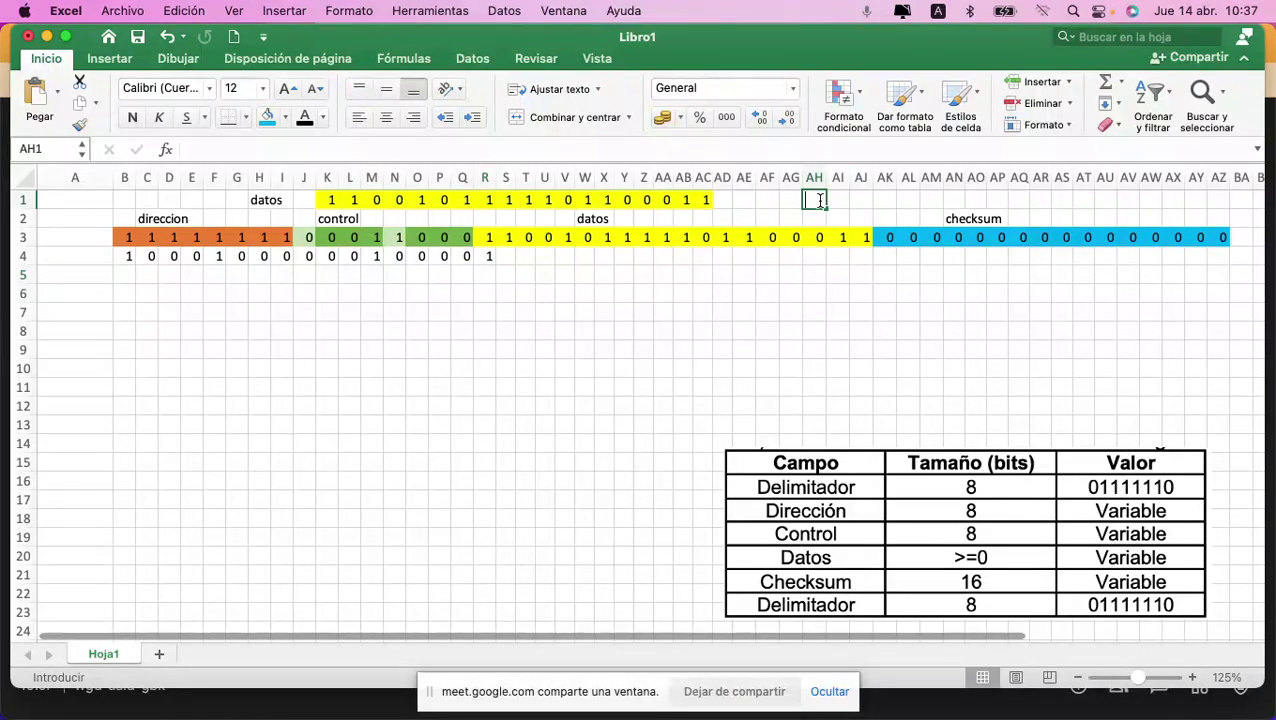
{"action": "type", "text": "g(x)"}
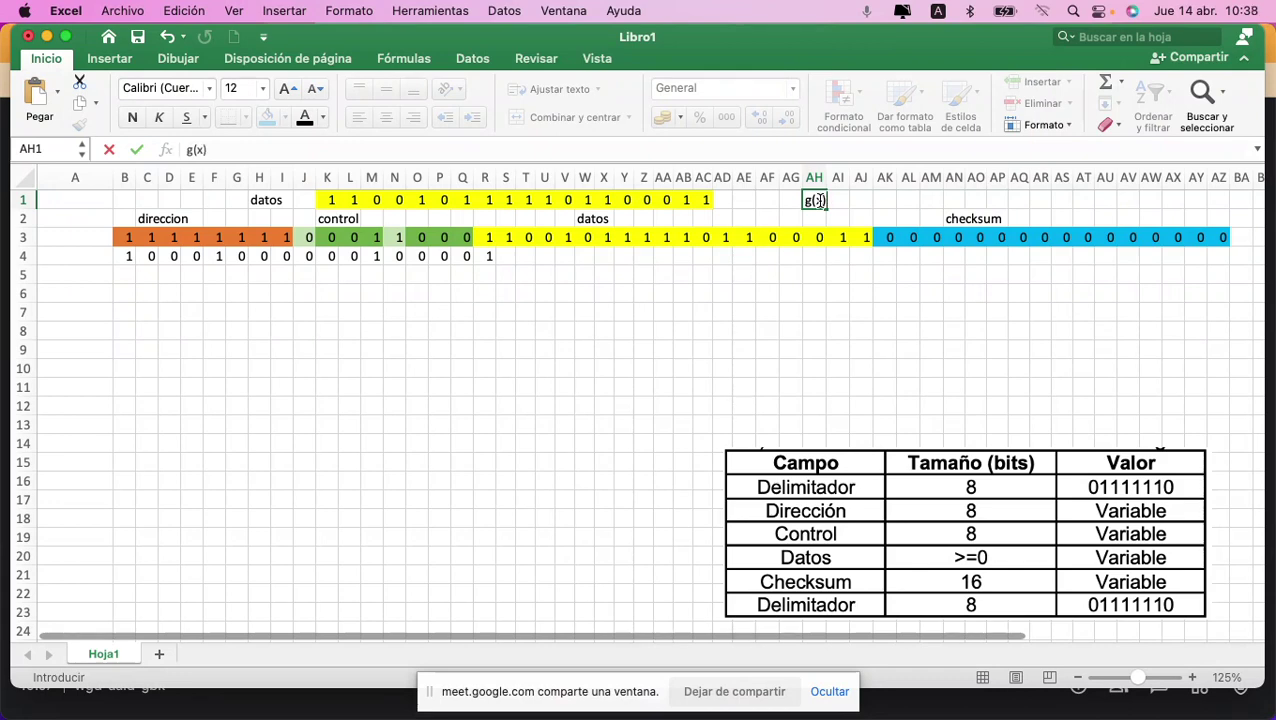
{"action": "type", "text": "="}
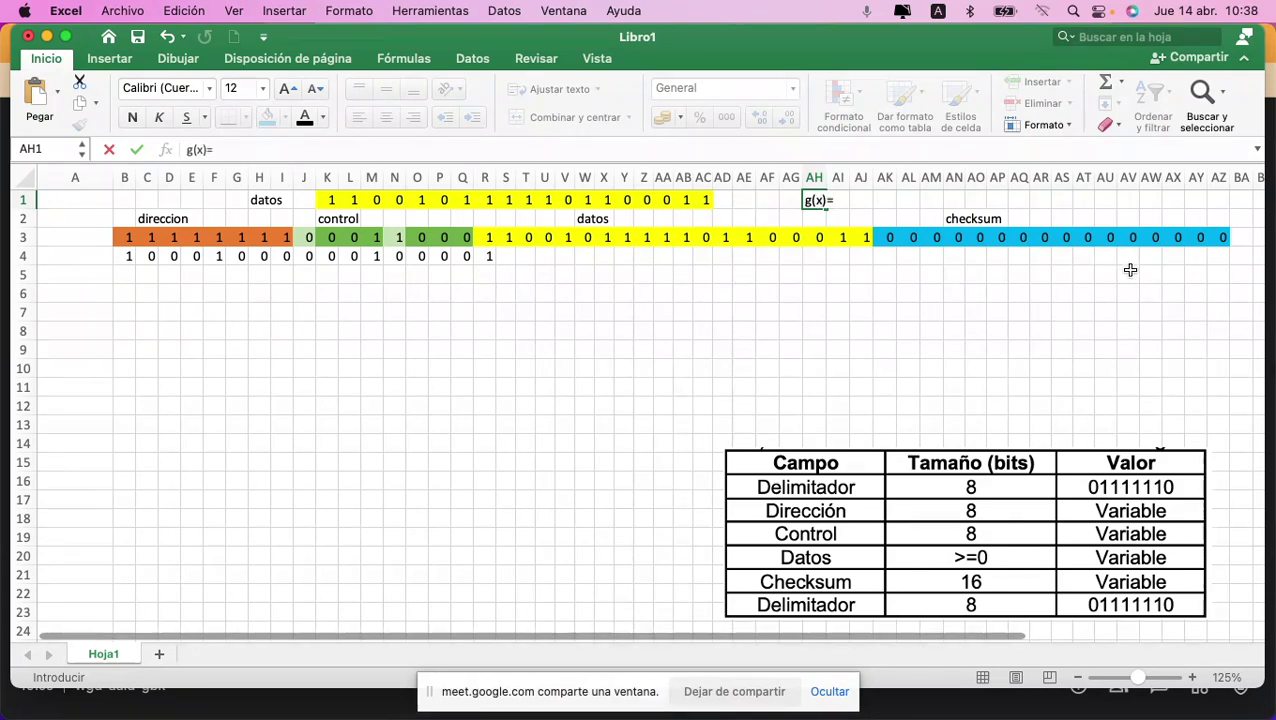
{"action": "type", "text": "CRC"}
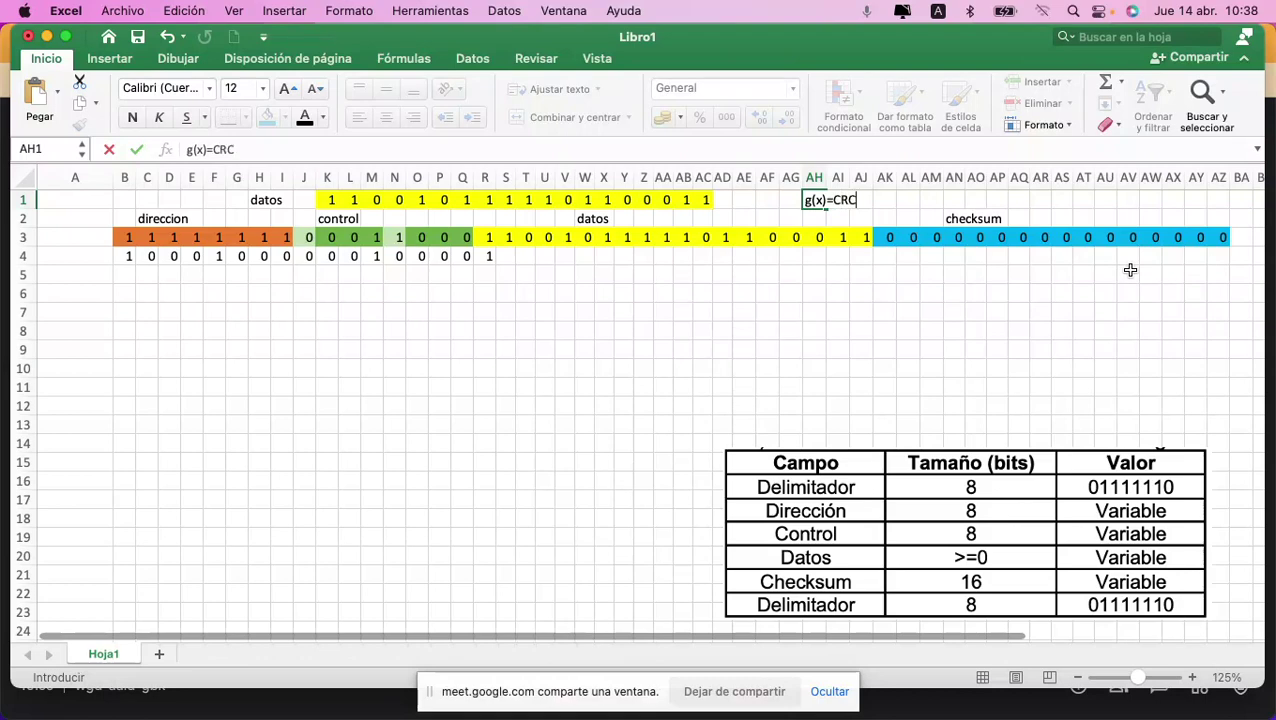
{"action": "type", "text": "-CCITT"}
Step: Enter the generator polynomial x^16+x^12+x^5+1 in AM1, beside the CRC-CCITT label
{"action": "key", "text": "Right"}
{"action": "key", "text": "Right"}
{"action": "key", "text": "Right"}
{"action": "key", "text": "Right"}
{"action": "key", "text": "Right"}
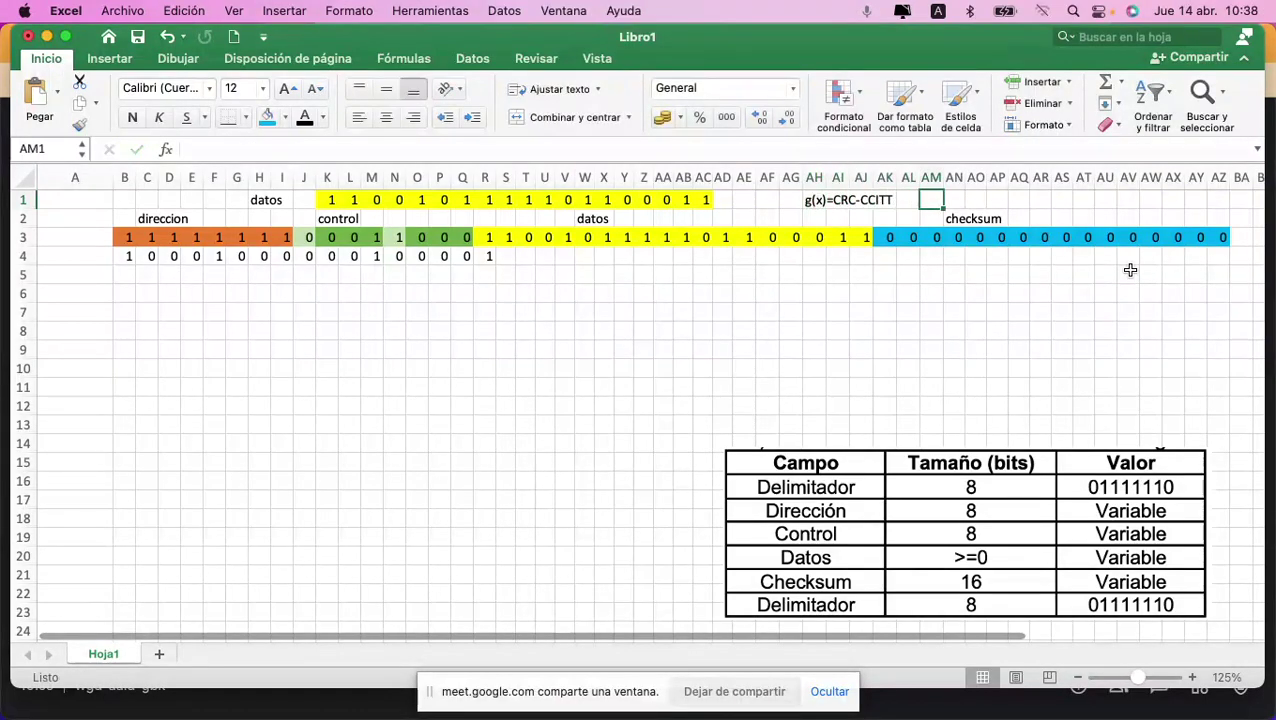
{"action": "type", "text": "x^"}
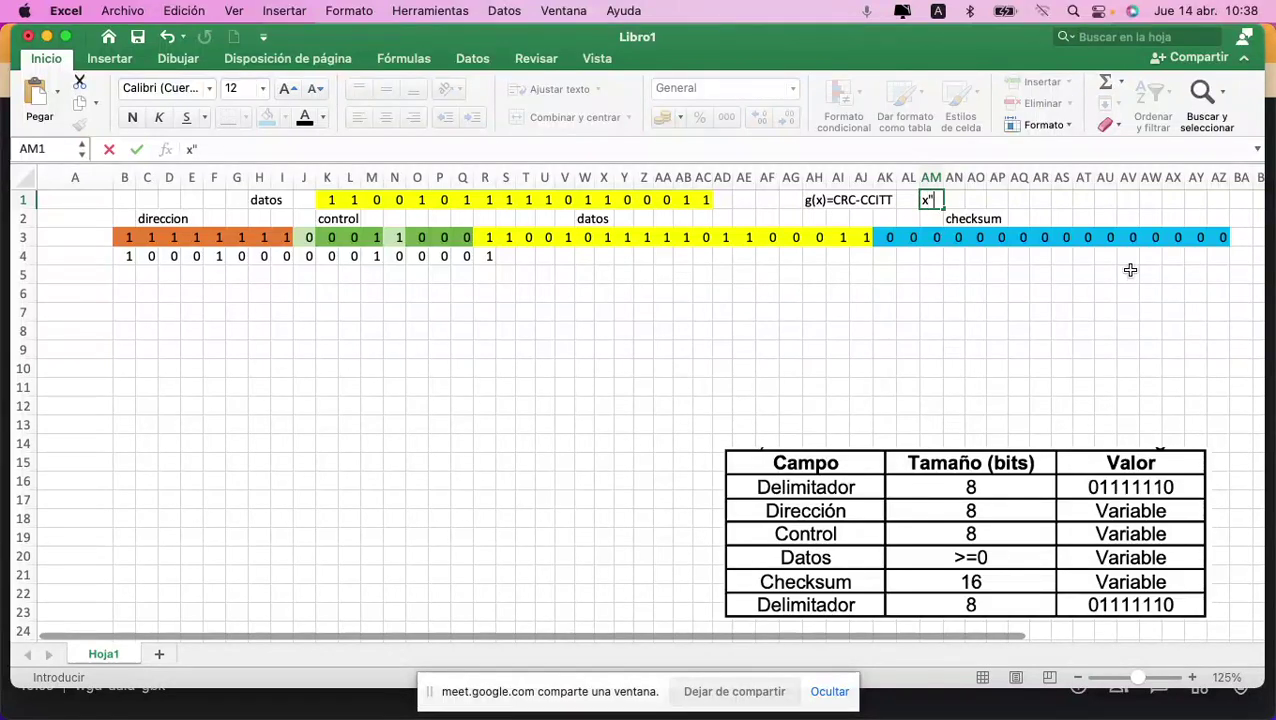
{"action": "type", "text": "6"}
{"action": "key", "text": "BackSpace"}
{"action": "type", "text": "^16"}
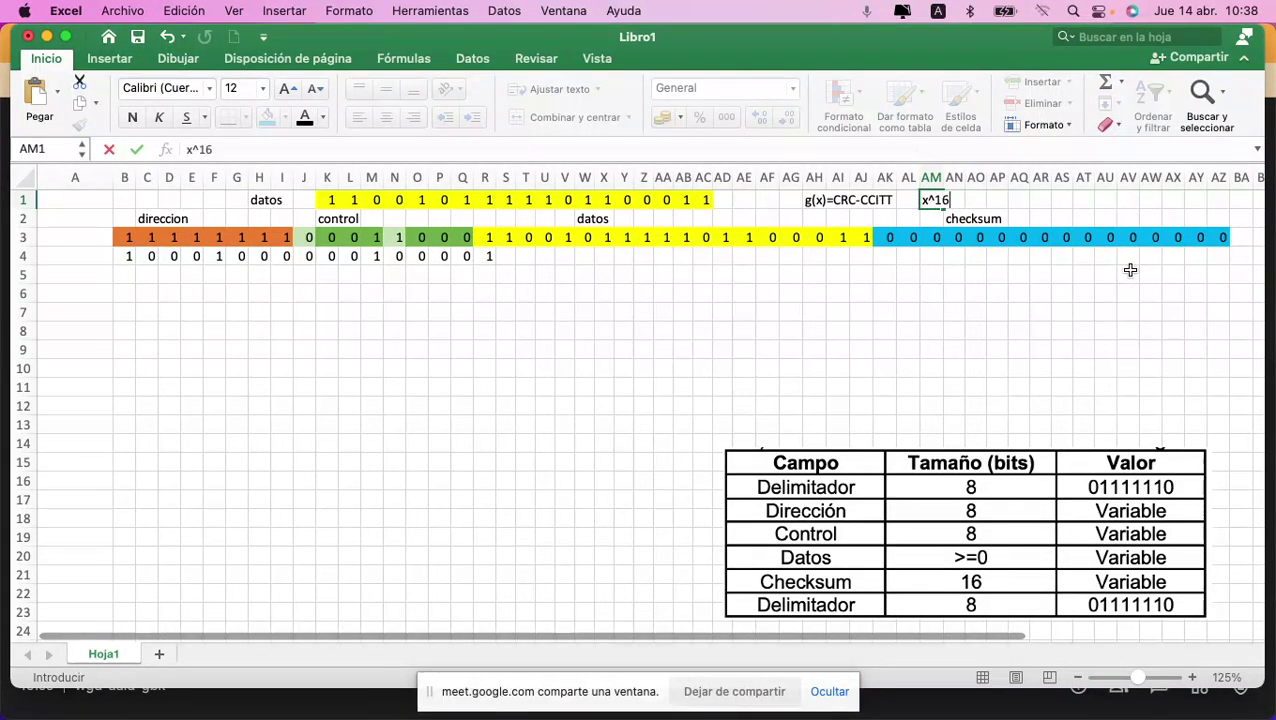
{"action": "type", "text": "+x^12"}
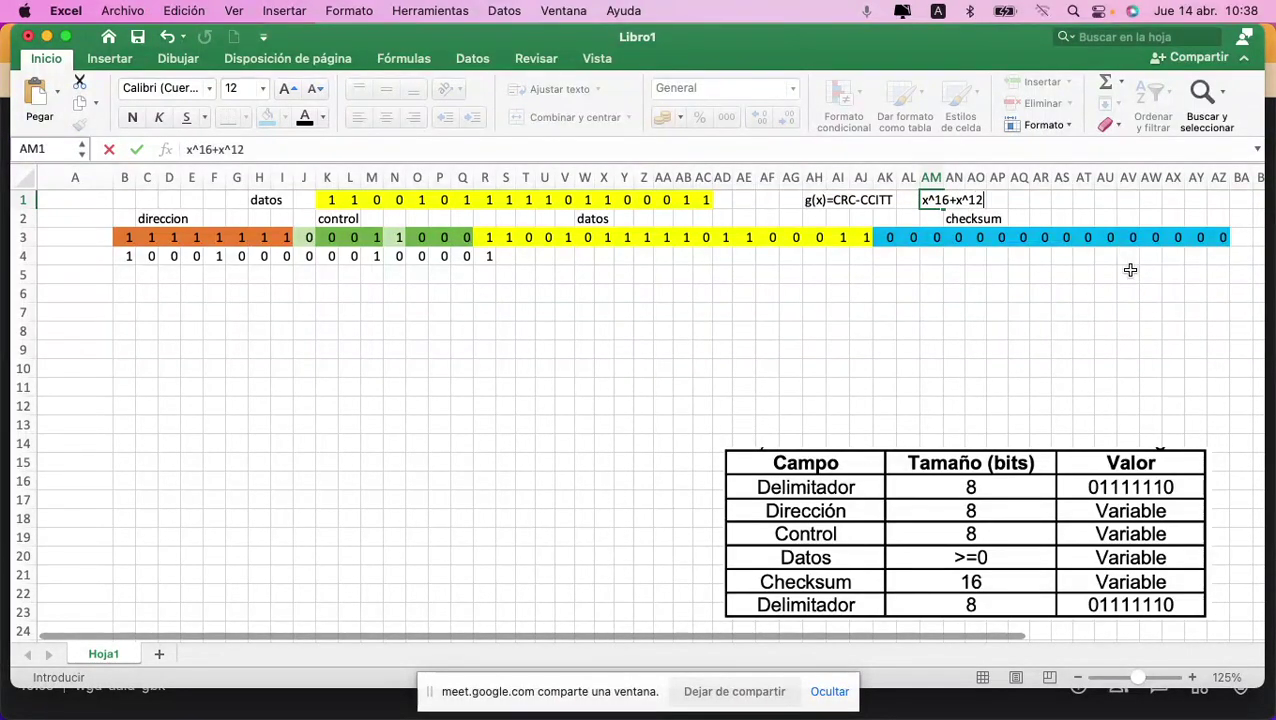
{"action": "type", "text": "+x^5+1"}
{"action": "key", "text": "Return"}
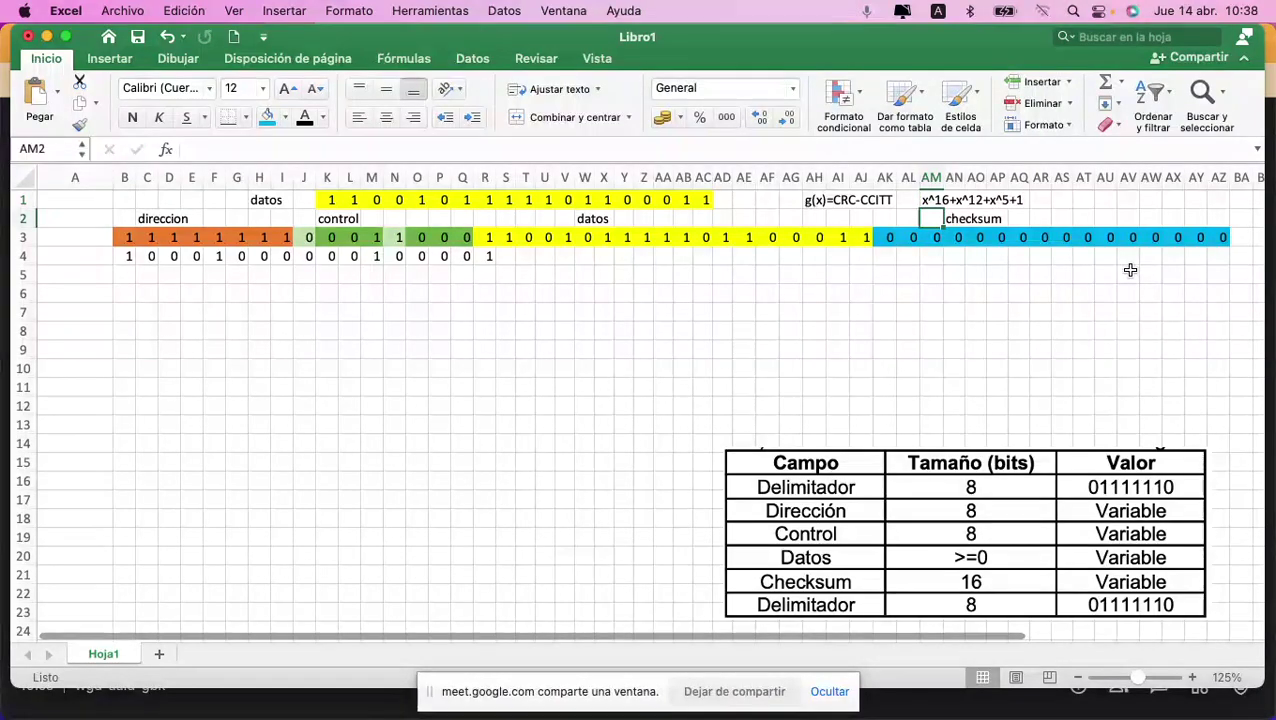
{"action": "left_click", "coordinate": [214, 275]}
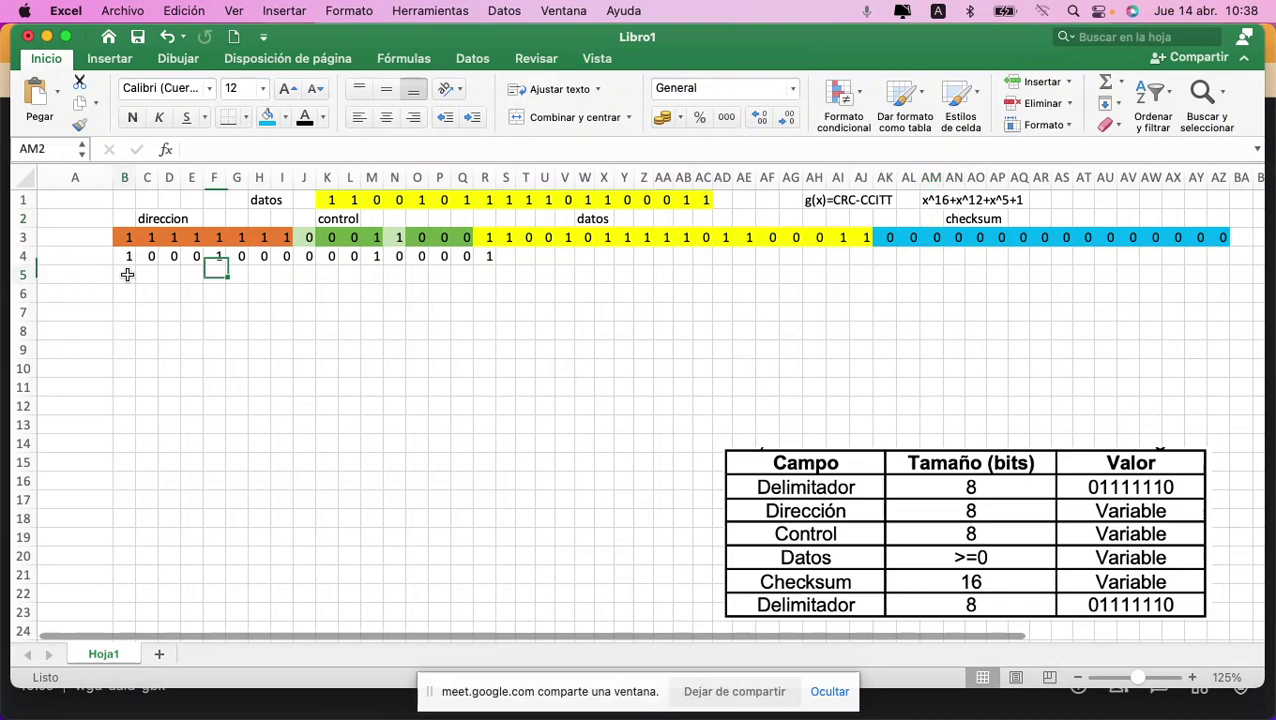
{"action": "left_click", "coordinate": [127, 274]}
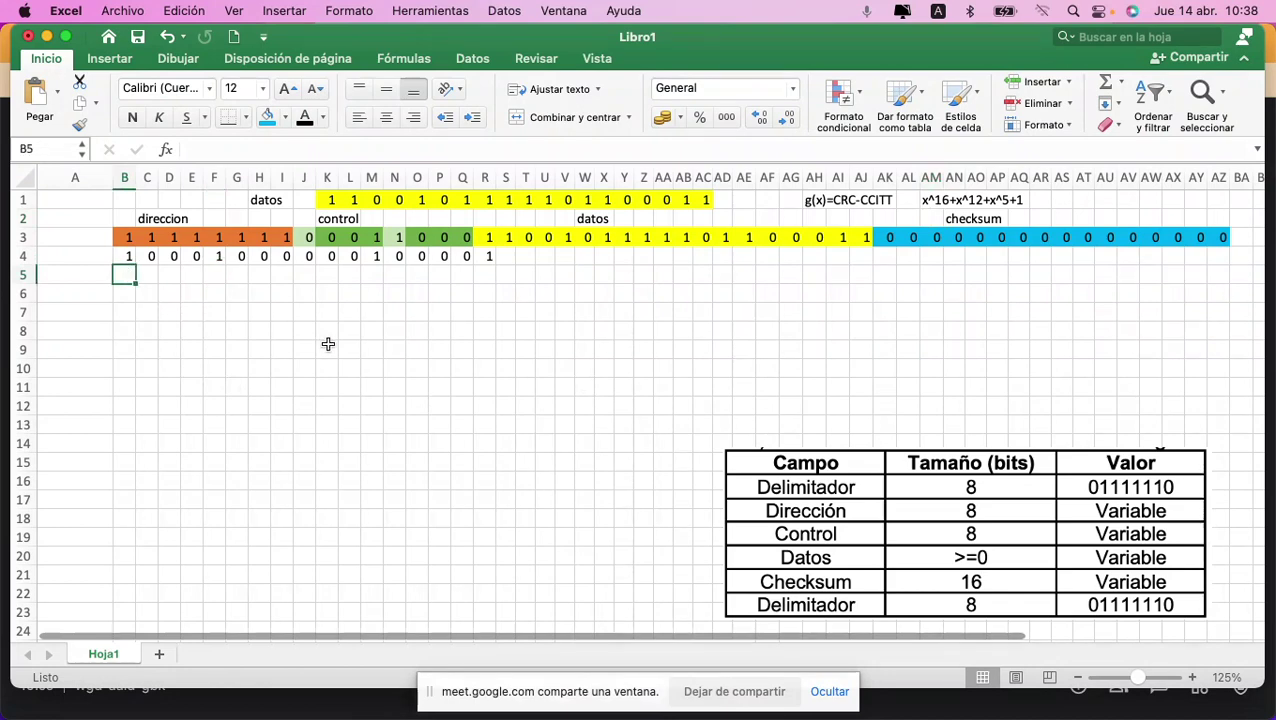
{"action": "type", "text": "0"}
{"action": "key", "text": "Tab"}
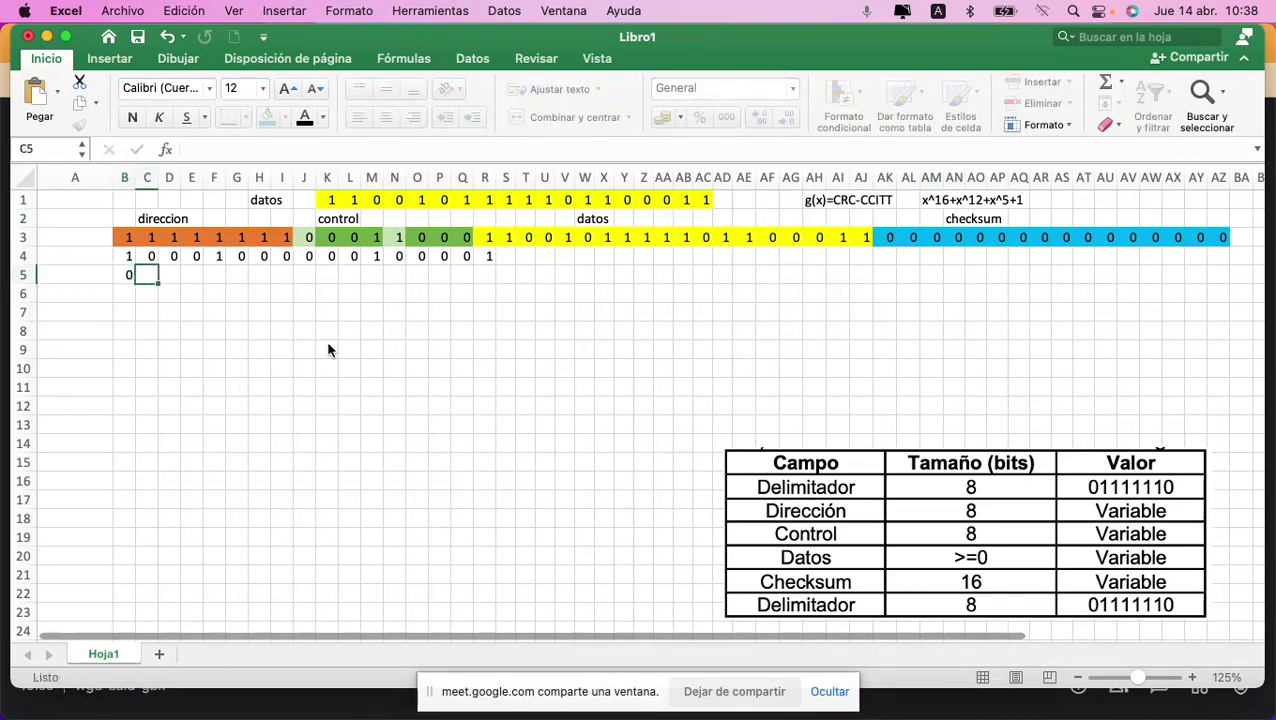
{"action": "type", "text": "1"}
{"action": "key", "text": "Tab"}
{"action": "type", "text": "1"}
{"action": "key", "text": "Tab"}
{"action": "type", "text": "1"}
{"action": "key", "text": "Tab"}
{"action": "type", "text": "0"}
{"action": "key", "text": "Tab"}
{"action": "type", "text": "1"}
{"action": "key", "text": "Tab"}
{"action": "type", "text": "1"}
{"action": "key", "text": "Tab"}
{"action": "type", "text": "1"}
{"action": "key", "text": "Tab"}
{"action": "type", "text": "0"}
{"action": "key", "text": "Tab"}
{"action": "type", "text": "0"}
{"action": "key", "text": "Tab"}
{"action": "type", "text": "0"}
{"action": "key", "text": "Tab"}
{"action": "type", "text": "0"}
{"action": "key", "text": "Tab"}
{"action": "type", "text": "1"}
{"action": "key", "text": "Tab"}
{"action": "type", "text": "0"}
{"action": "key", "text": "Tab"}
{"action": "type", "text": "0"}
{"action": "key", "text": "Tab"}
{"action": "type", "text": "0"}
{"action": "key", "text": "Tab"}
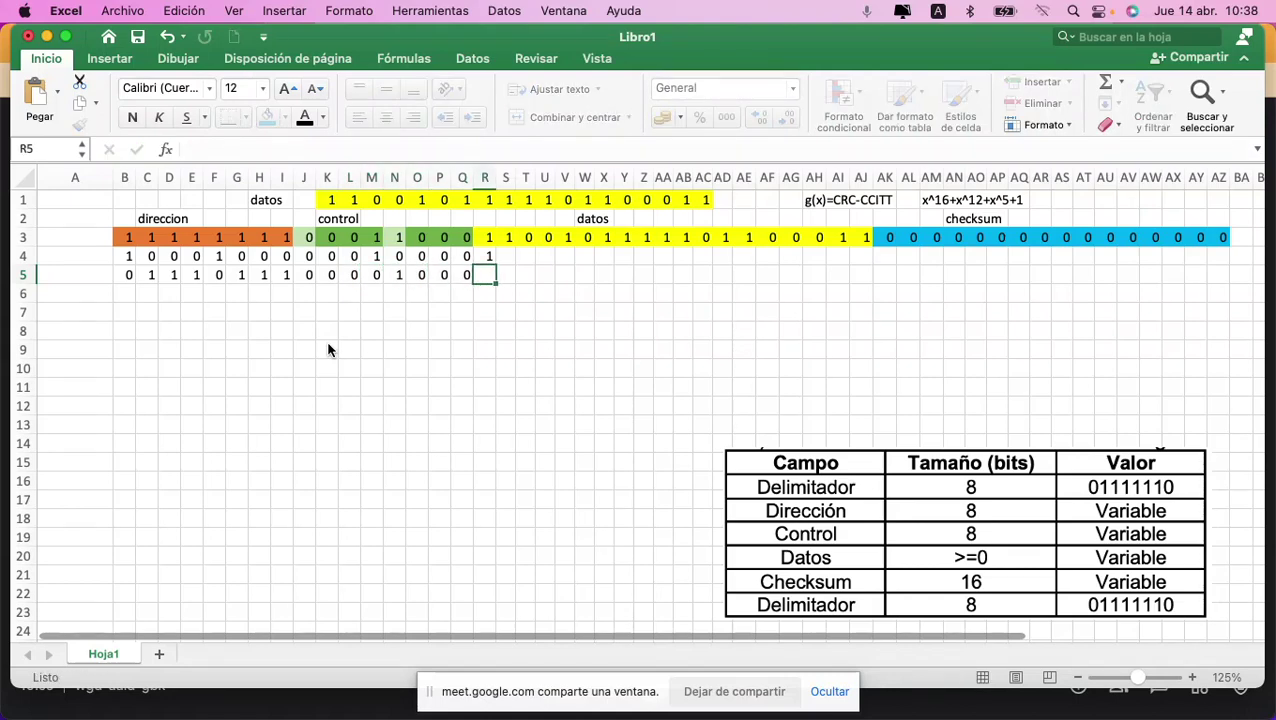
{"action": "type", "text": "0"}
Step: Fill the first XOR result row B5:R5 with green
{"action": "key", "text": "shift+Left"}
{"action": "key", "text": "shift+Left"}
{"action": "key", "text": "shift+Left"}
{"action": "key", "text": "shift+Left"}
{"action": "key", "text": "shift+Left"}
{"action": "key", "text": "shift+Left"}
{"action": "key", "text": "shift+Left"}
{"action": "key", "text": "shift+Left"}
{"action": "key", "text": "shift+Left"}
{"action": "key", "text": "shift+Left"}
{"action": "key", "text": "shift+Left"}
{"action": "key", "text": "shift+Left"}
{"action": "key", "text": "shift+Left"}
{"action": "key", "text": "shift+Left"}
{"action": "key", "text": "shift+Left"}
{"action": "key", "text": "shift+Left"}
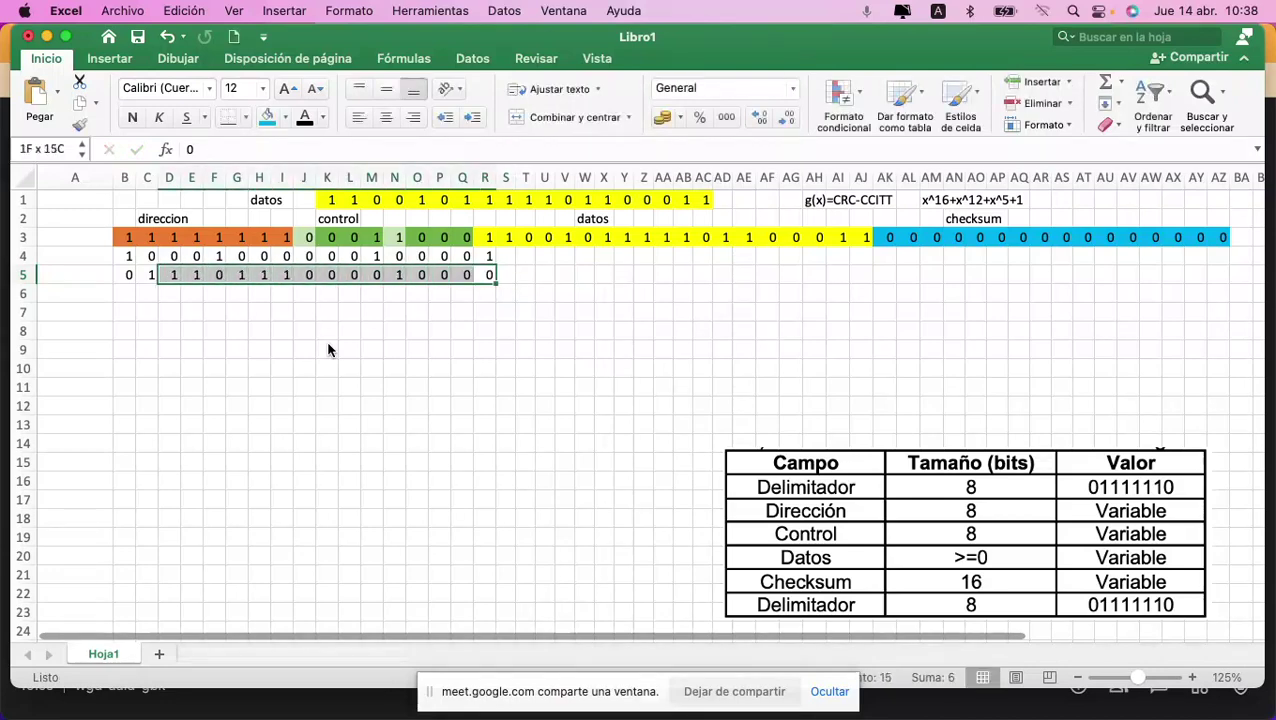
{"action": "left_click", "coordinate": [285, 117]}
{"action": "left_click", "coordinate": [421, 201]}
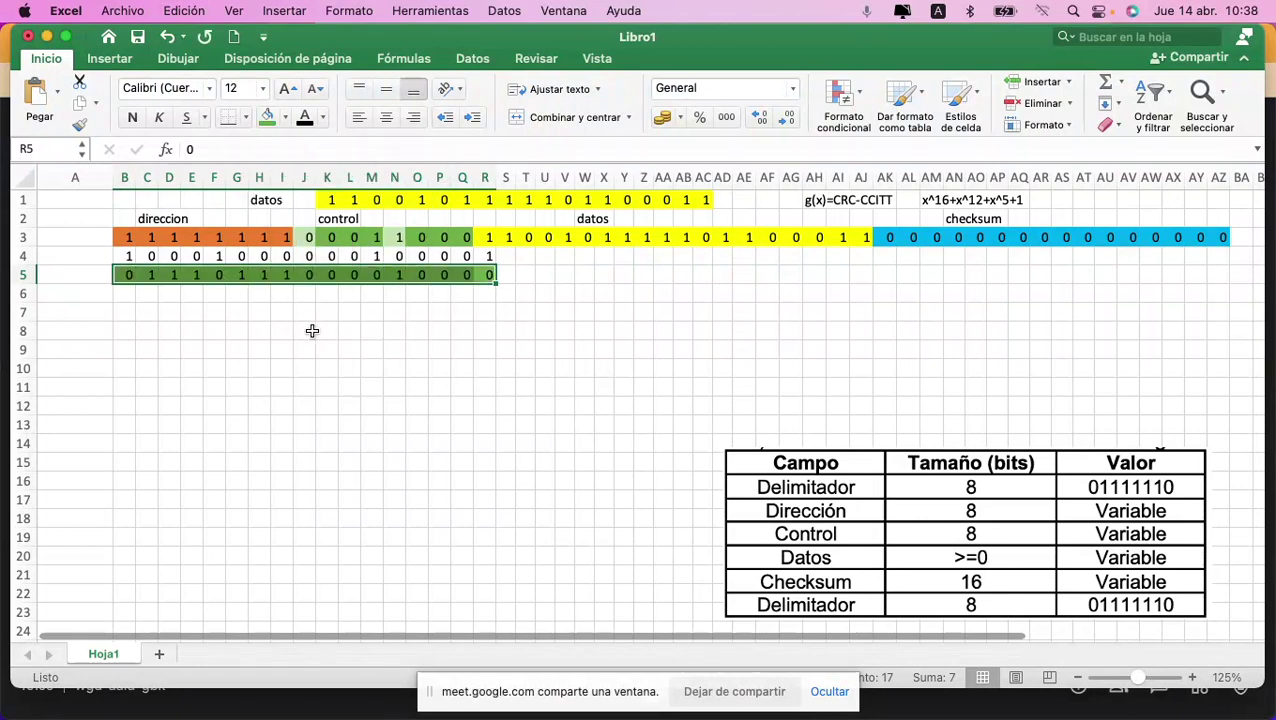
Step: Copy the generator bits from B4:R4 into row 6 starting at C6, shifted one column to align with the first 1
{"action": "left_click", "coordinate": [129, 256]}
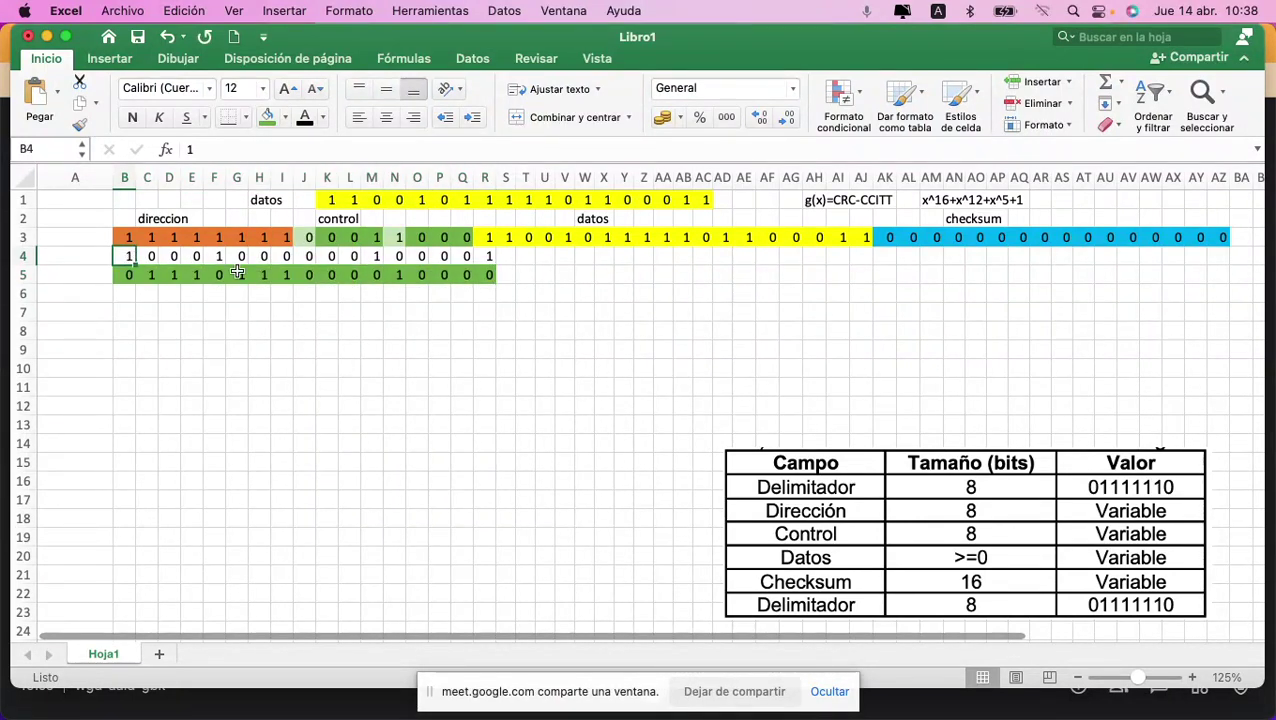
{"action": "key", "text": "shift+Right"}
{"action": "key", "text": "shift+Right"}
{"action": "key", "text": "shift+Right"}
{"action": "key", "text": "shift+Right"}
{"action": "key", "text": "shift+Right"}
{"action": "key", "text": "shift+Right"}
{"action": "key", "text": "shift+Right"}
{"action": "key", "text": "shift+Right"}
{"action": "key", "text": "shift+Right"}
{"action": "key", "text": "shift+Right"}
{"action": "key", "text": "shift+Right"}
{"action": "key", "text": "shift+Right"}
{"action": "key", "text": "shift+Right"}
{"action": "key", "text": "shift+Right"}
{"action": "key", "text": "shift+Right"}
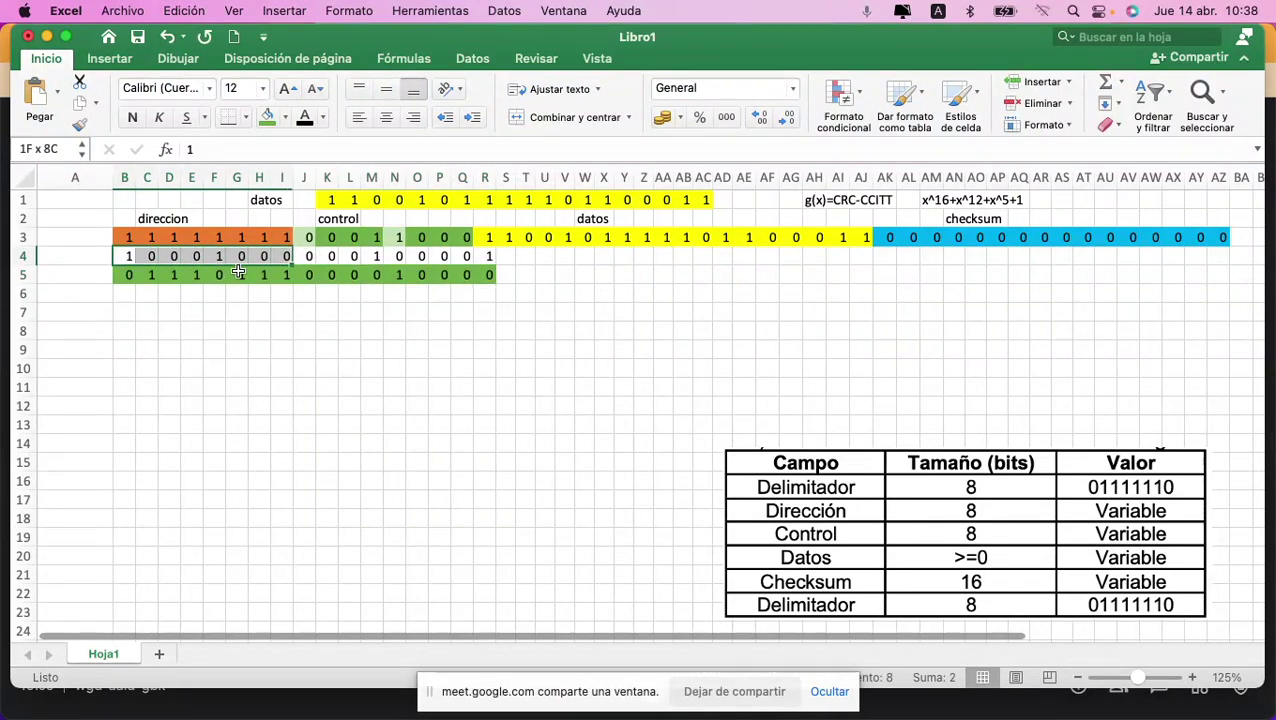
{"action": "key", "text": "shift+Right"}
{"action": "key", "text": "super+c"}
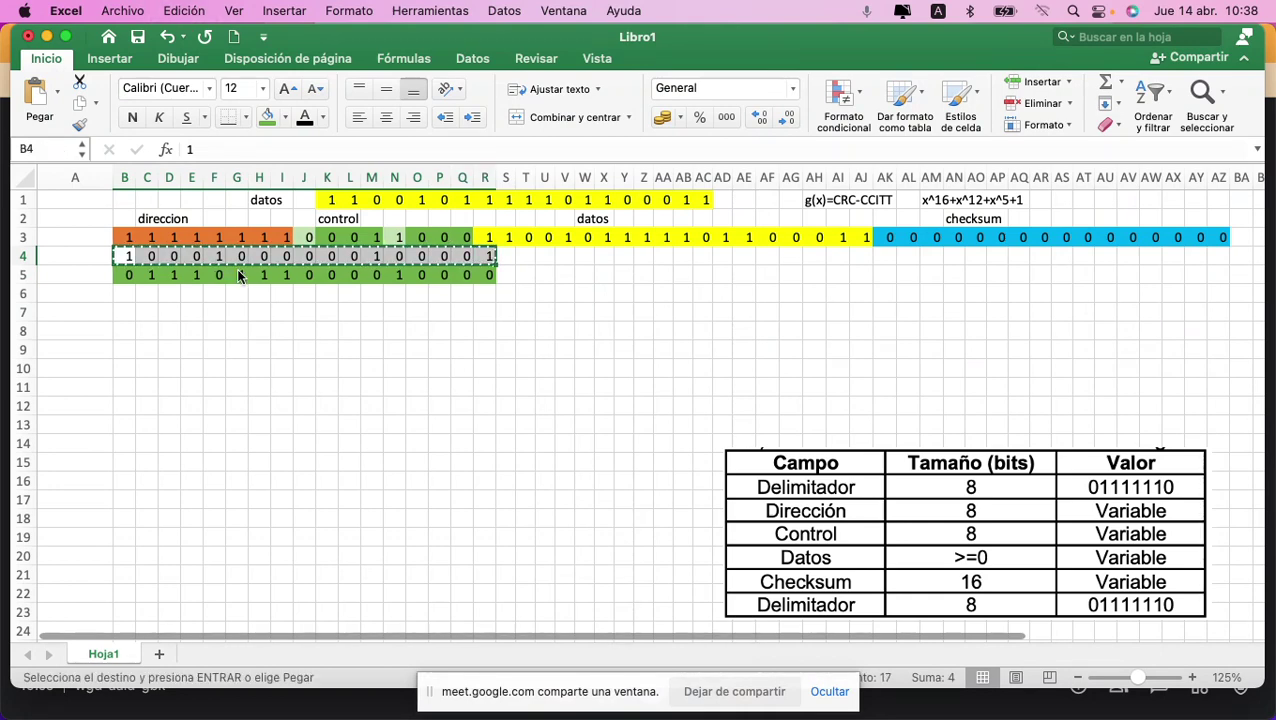
{"action": "key", "text": "Down"}
{"action": "key", "text": "Down"}
{"action": "key", "text": "Right"}
{"action": "key", "text": "super+v"}
Step: Bring down the next frame bit by copying S3 into S5, at the end of the green result row
{"action": "key", "text": "Right"}
{"action": "key", "text": "Right"}
{"action": "key", "text": "Right"}
{"action": "key", "text": "Right"}
{"action": "key", "text": "Right"}
{"action": "key", "text": "Right"}
{"action": "key", "text": "Right"}
{"action": "key", "text": "Right"}
{"action": "key", "text": "Right"}
{"action": "key", "text": "Right"}
{"action": "key", "text": "Right"}
{"action": "key", "text": "Right"}
{"action": "key", "text": "Right"}
{"action": "key", "text": "Right"}
{"action": "key", "text": "Right"}
{"action": "key", "text": "Up"}
{"action": "key", "text": "Up"}
{"action": "key", "text": "Up"}
{"action": "key", "text": "Right"}
{"action": "key", "text": "super+c"}
{"action": "key", "text": "Down"}
{"action": "key", "text": "Down"}
{"action": "key", "text": "super+v"}
{"action": "key", "text": "Down"}
{"action": "key", "text": "Down"}
{"action": "key", "text": "Left"}
{"action": "key", "text": "Left"}
{"action": "key", "text": "Left"}
{"action": "key", "text": "Left"}
{"action": "key", "text": "Left"}
{"action": "key", "text": "Left"}
{"action": "key", "text": "Left"}
{"action": "key", "text": "Left"}
{"action": "key", "text": "Left"}
{"action": "key", "text": "Left"}
{"action": "key", "text": "Left"}
{"action": "key", "text": "Left"}
{"action": "key", "text": "Left"}
{"action": "key", "text": "Left"}
{"action": "key", "text": "Left"}
{"action": "key", "text": "Left"}
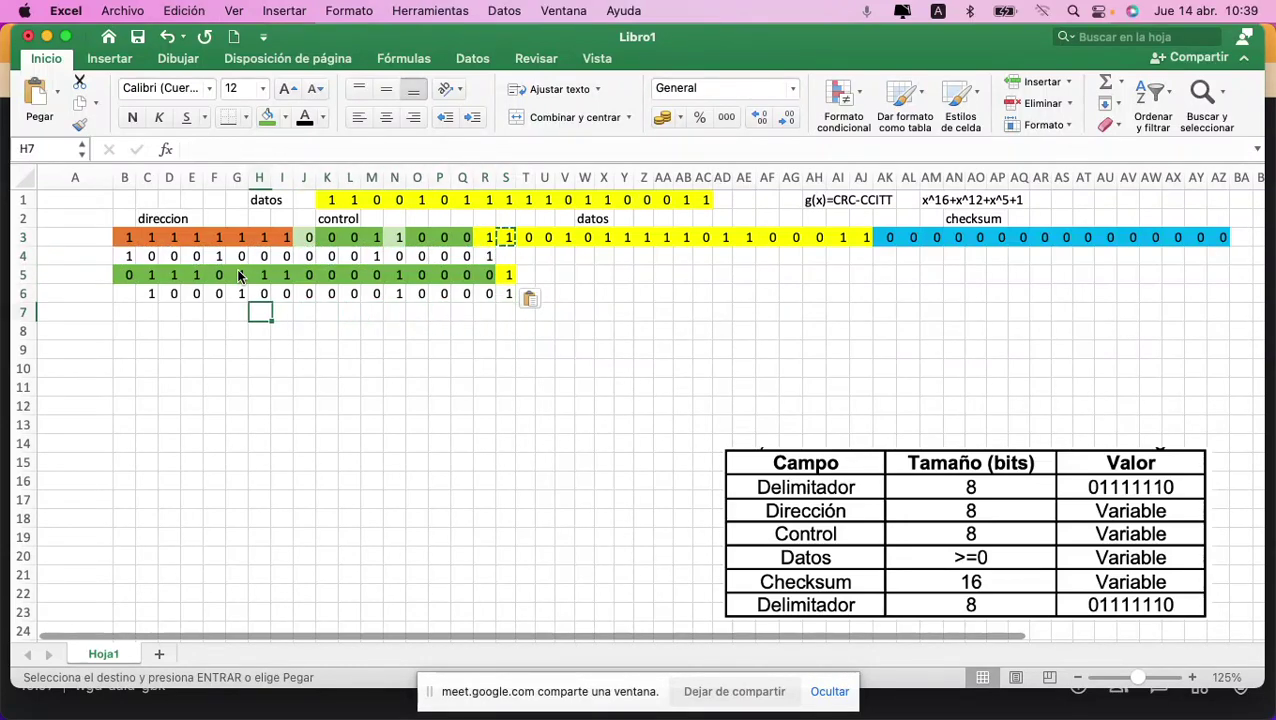
{"action": "type", "text": "0"}
{"action": "key", "text": "Right"}
{"action": "type", "text": "1"}
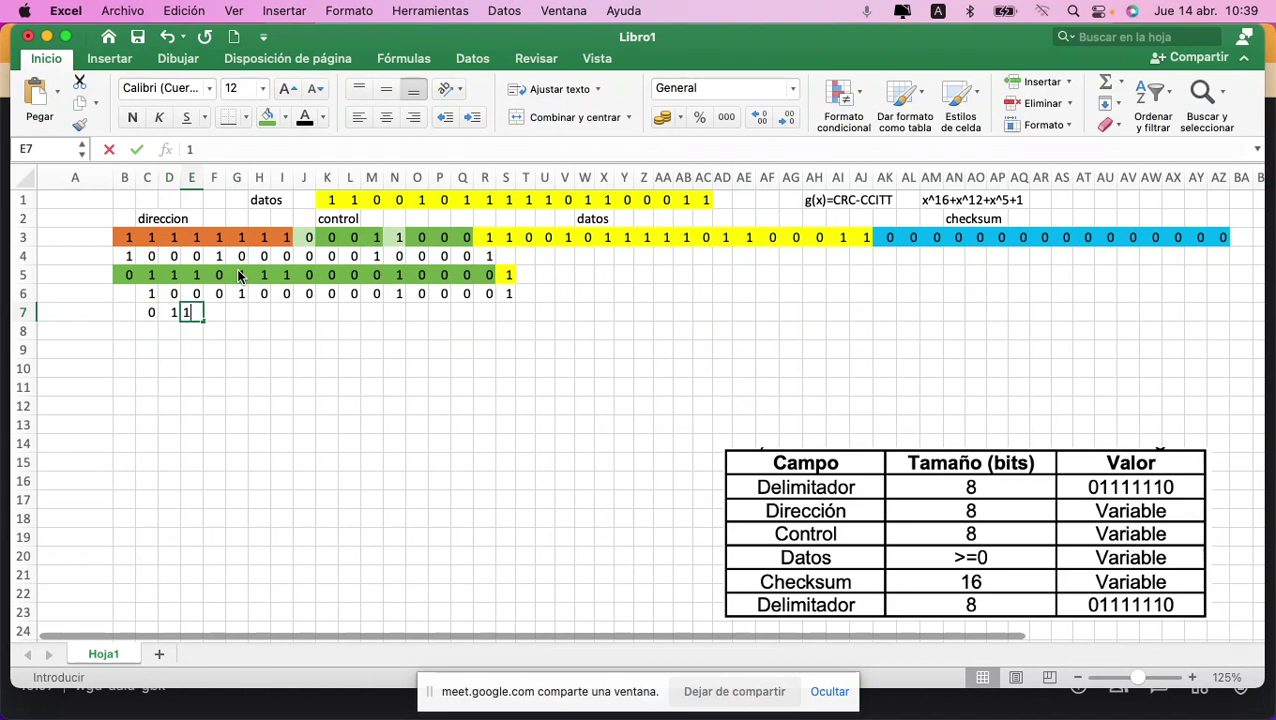
{"action": "key", "text": "Right"}
{"action": "type", "text": "1"}
{"action": "key", "text": "Right"}
{"action": "type", "text": "0"}
{"action": "key", "text": "Right"}
{"action": "type", "text": "0"}
{"action": "key", "text": "Right"}
{"action": "type", "text": "1"}
{"action": "key", "text": "Right"}
{"action": "type", "text": "1"}
{"action": "key", "text": "Right"}
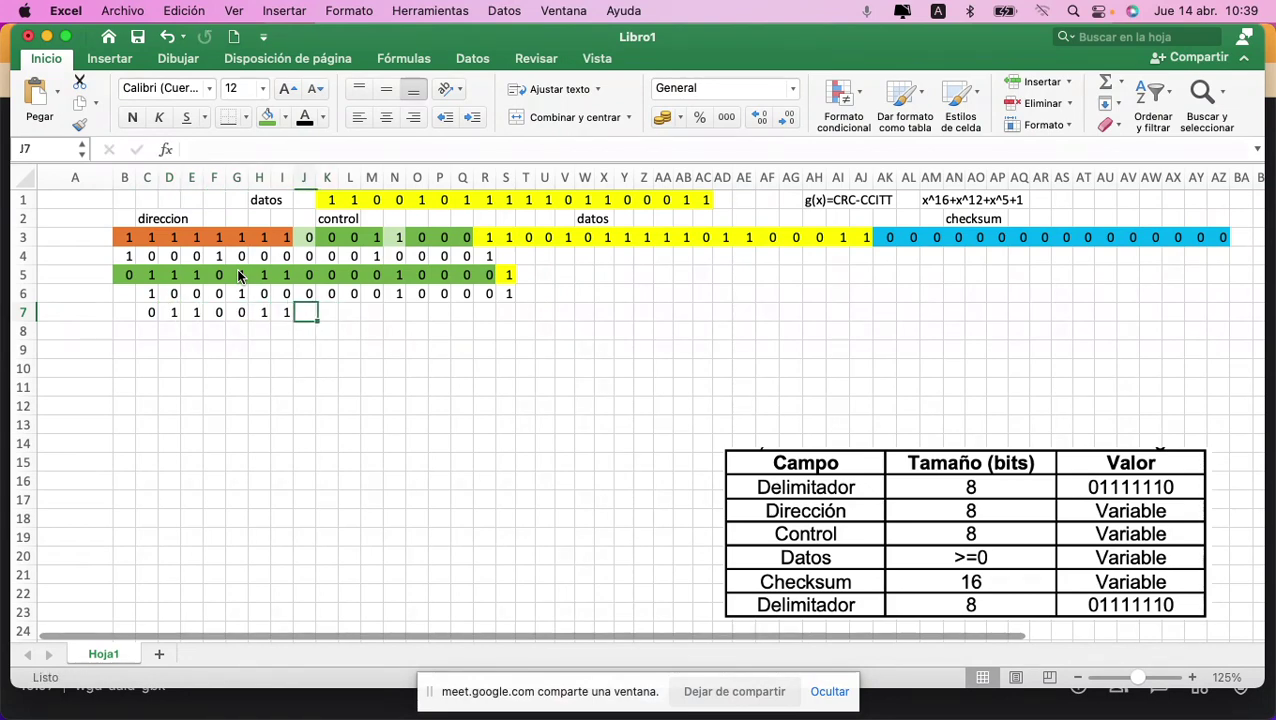
{"action": "type", "text": "0"}
{"action": "type", "text": "0\t0\t0\t\t0\t0"}
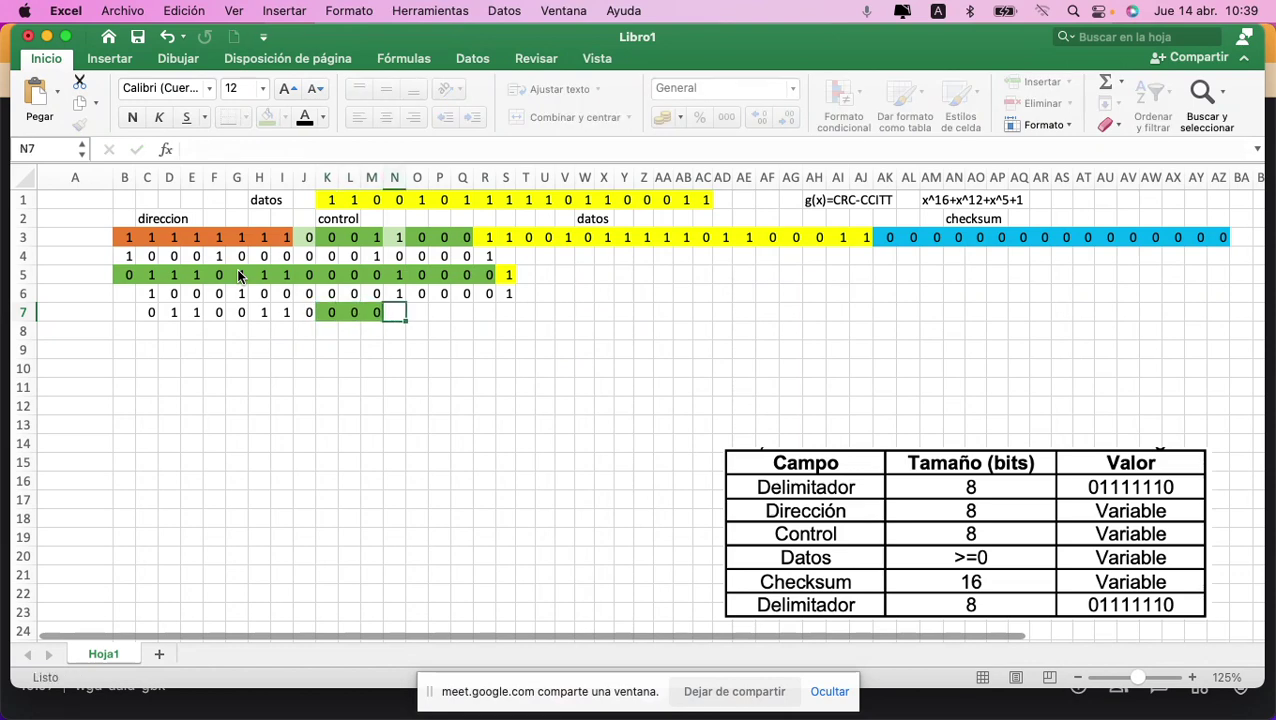
{"action": "key", "text": "Left"}
{"action": "key", "text": "Left"}
{"action": "key", "text": "Left"}
{"action": "type", "text": "00"}
{"action": "key", "text": "Tab"}
{"action": "key", "text": "Tab"}
{"action": "key", "text": "Tab"}
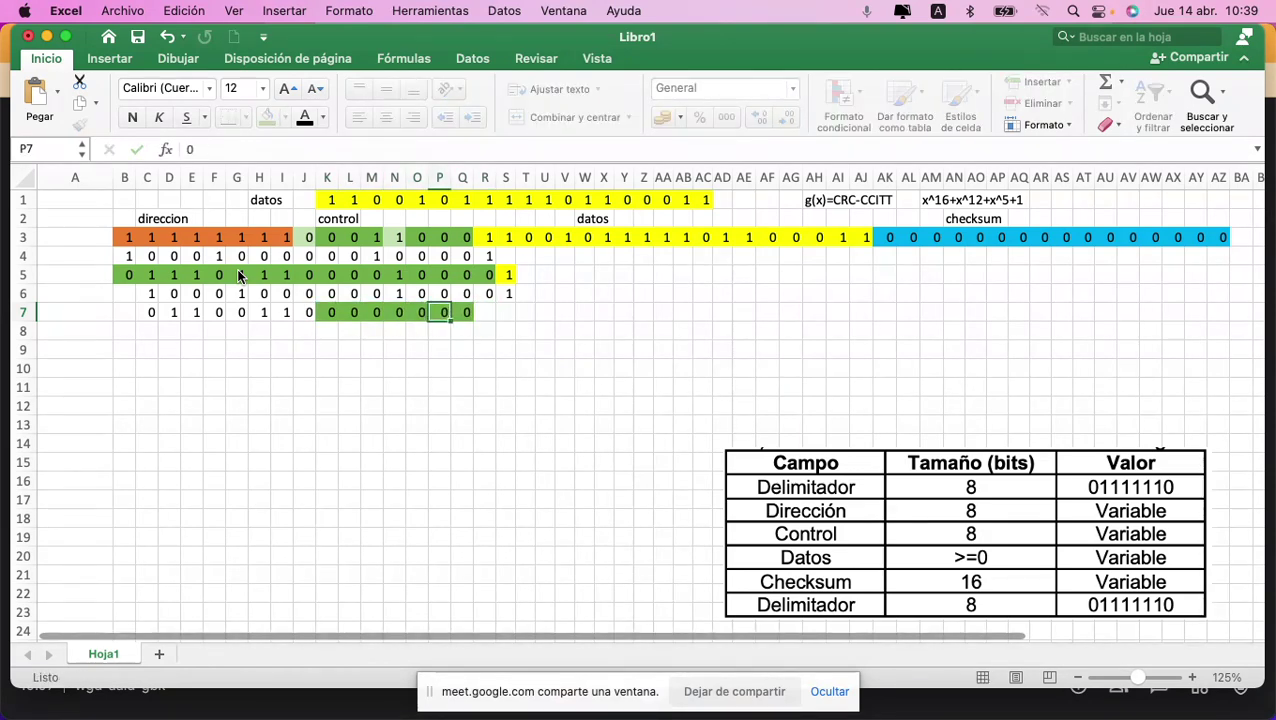
{"action": "type", "text": "0"}
{"action": "key", "text": "Tab"}
{"action": "key", "text": "Tab"}
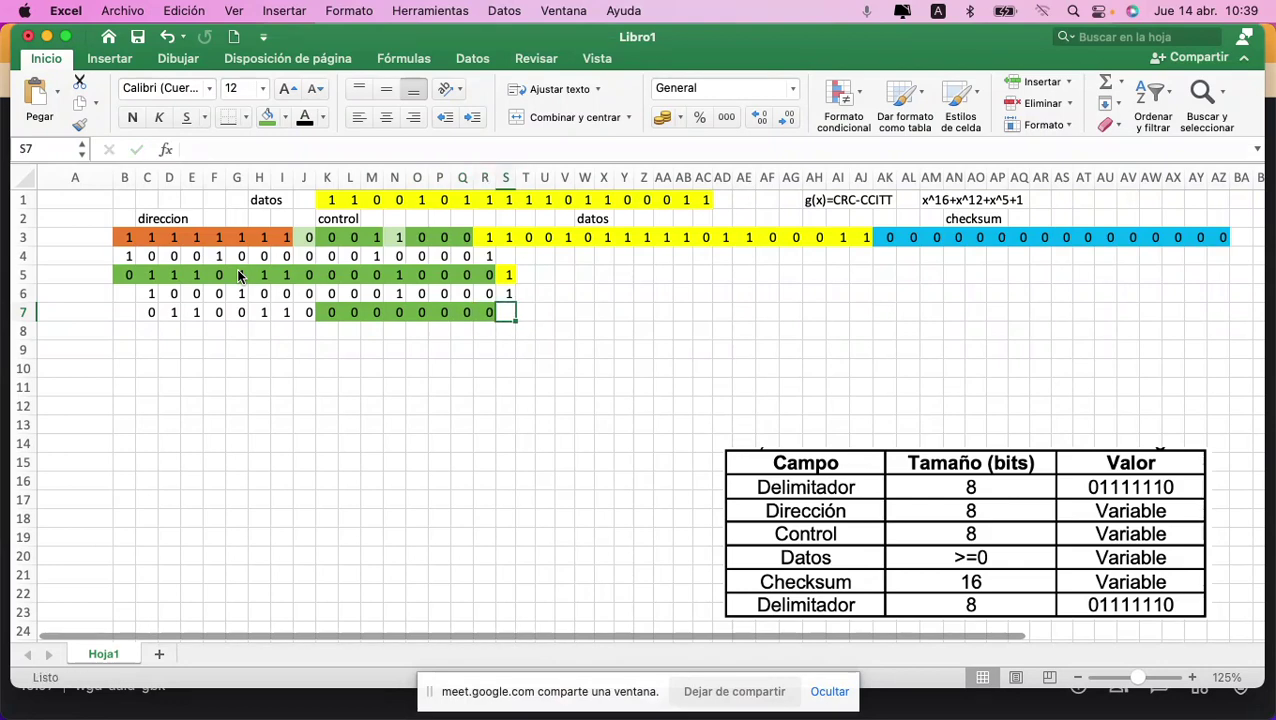
{"action": "key", "text": "Left"}
{"action": "key", "text": "Left"}
{"action": "key", "text": "Left"}
{"action": "key", "text": "Left"}
{"action": "key", "text": "Left"}
{"action": "key", "text": "Right"}
{"action": "key", "text": "Right"}
{"action": "key", "text": "Right"}
{"action": "key", "text": "Right"}
{"action": "key", "text": "Right"}
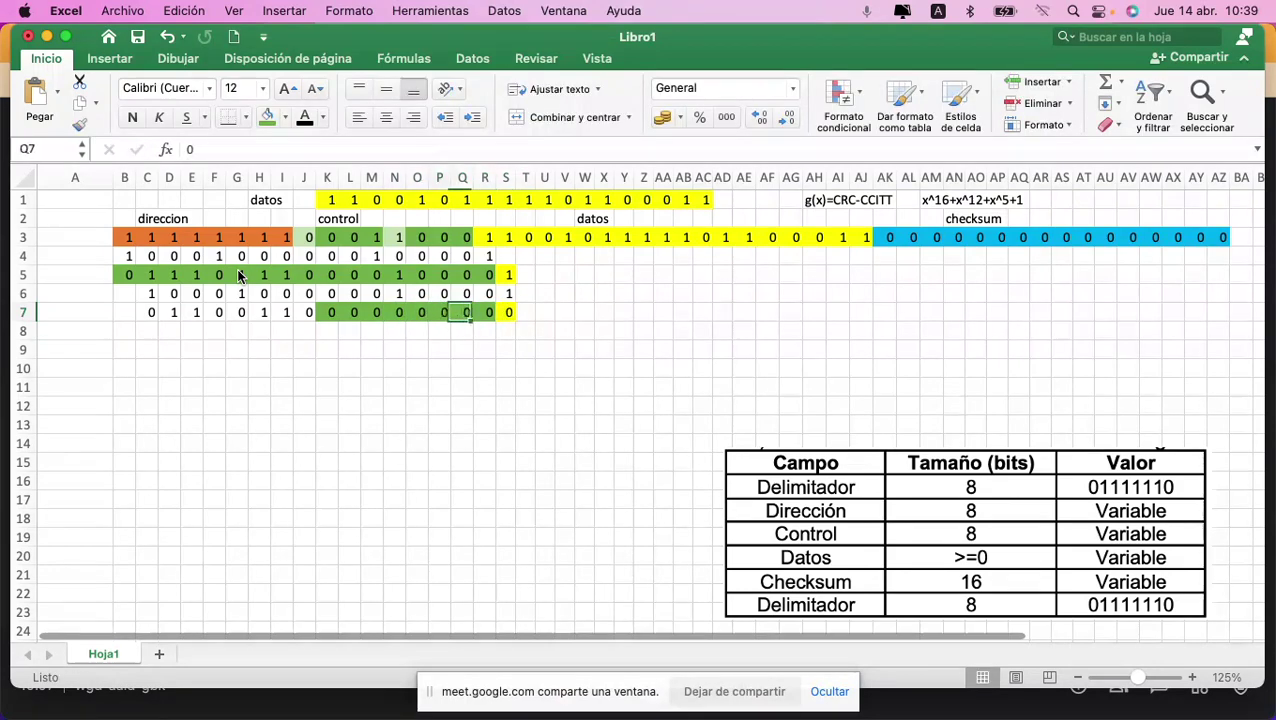
Step: Fill the second XOR result in D7:S7 with green, leaving the leading 0 in C7 unfilled
{"action": "key", "text": "shift+Left"}
{"action": "key", "text": "shift+Left"}
{"action": "key", "text": "shift+Left"}
{"action": "key", "text": "shift+Left"}
{"action": "key", "text": "shift+Left"}
{"action": "key", "text": "shift+Left"}
{"action": "key", "text": "shift+Left"}
{"action": "key", "text": "shift+Left"}
{"action": "key", "text": "shift+Left"}
{"action": "key", "text": "shift+Left"}
{"action": "key", "text": "shift+Left"}
{"action": "key", "text": "shift+Left"}
{"action": "key", "text": "shift+Left"}
{"action": "key", "text": "shift+Left"}
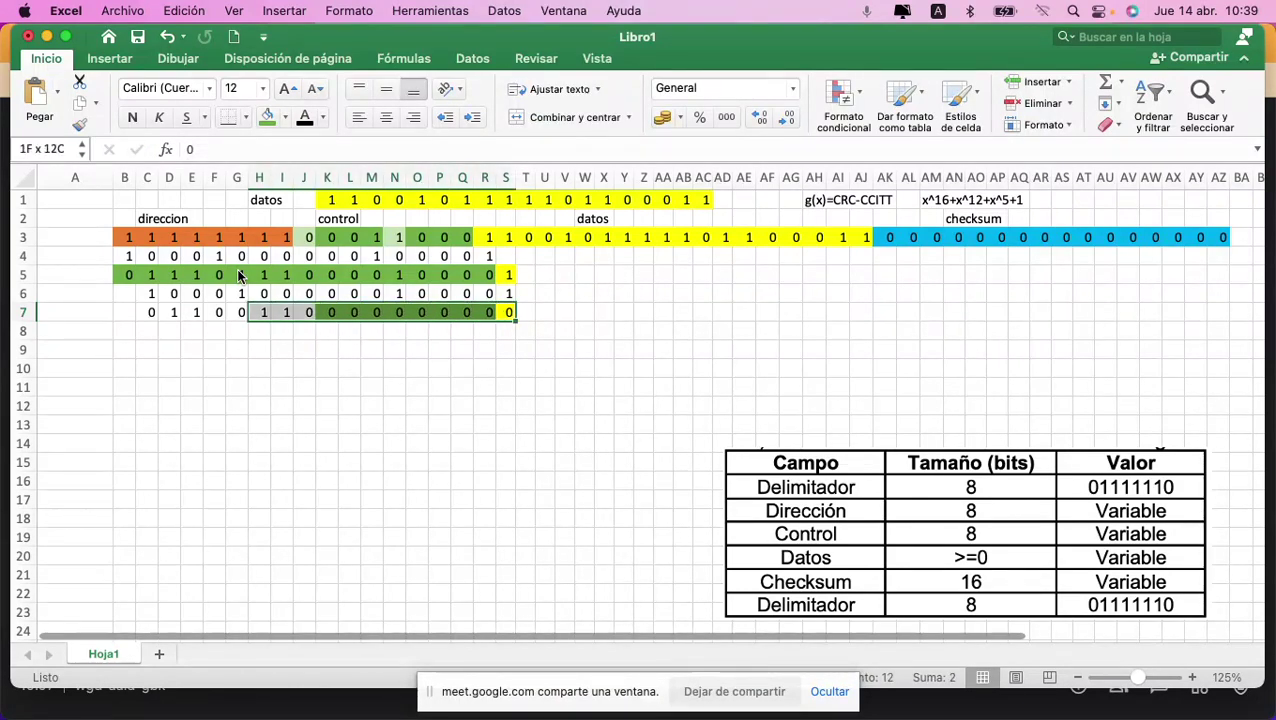
{"action": "key", "text": "shift+Left"}
{"action": "left_click", "coordinate": [265, 118]}
Step: Copy the generator bits from C6:S6 into row 8 starting at D8, aligned with the first 1 of the second XOR result
{"action": "key", "text": "Down"}
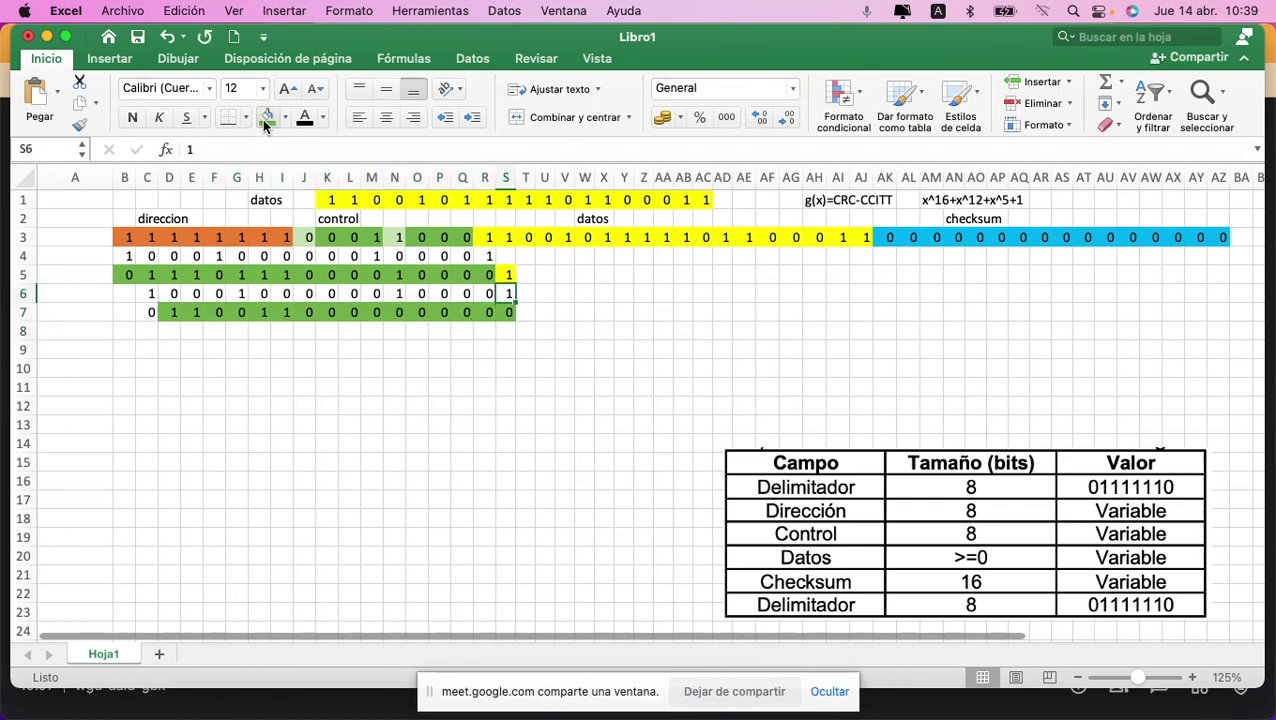
{"action": "key", "text": "shift+Left"}
{"action": "key", "text": "shift+Left"}
{"action": "key", "text": "shift+Left"}
{"action": "key", "text": "shift+Left"}
{"action": "key", "text": "shift+Left"}
{"action": "key", "text": "shift+Left"}
{"action": "key", "text": "shift+Left"}
{"action": "key", "text": "shift+Left"}
{"action": "key", "text": "shift+Left"}
{"action": "key", "text": "shift+Left"}
{"action": "key", "text": "shift+Left"}
{"action": "key", "text": "shift+Left"}
{"action": "key", "text": "shift+Left"}
{"action": "key", "text": "shift+Left"}
{"action": "key", "text": "shift+Left"}
{"action": "key", "text": "shift+Left"}
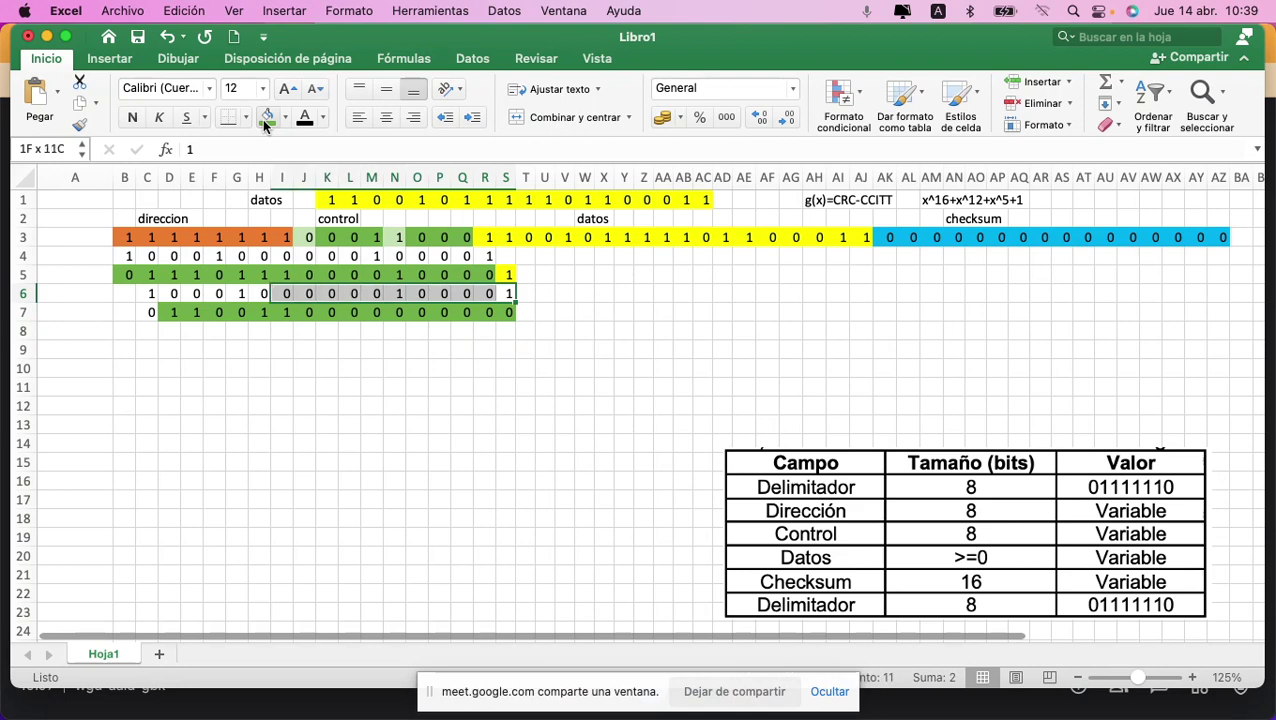
{"action": "key", "text": "super+c"}
{"action": "key", "text": "Down"}
{"action": "key", "text": "Down"}
{"action": "key", "text": "Left"}
{"action": "key", "text": "Left"}
{"action": "key", "text": "Left"}
{"action": "key", "text": "Left"}
{"action": "key", "text": "Left"}
{"action": "key", "text": "Left"}
{"action": "key", "text": "Left"}
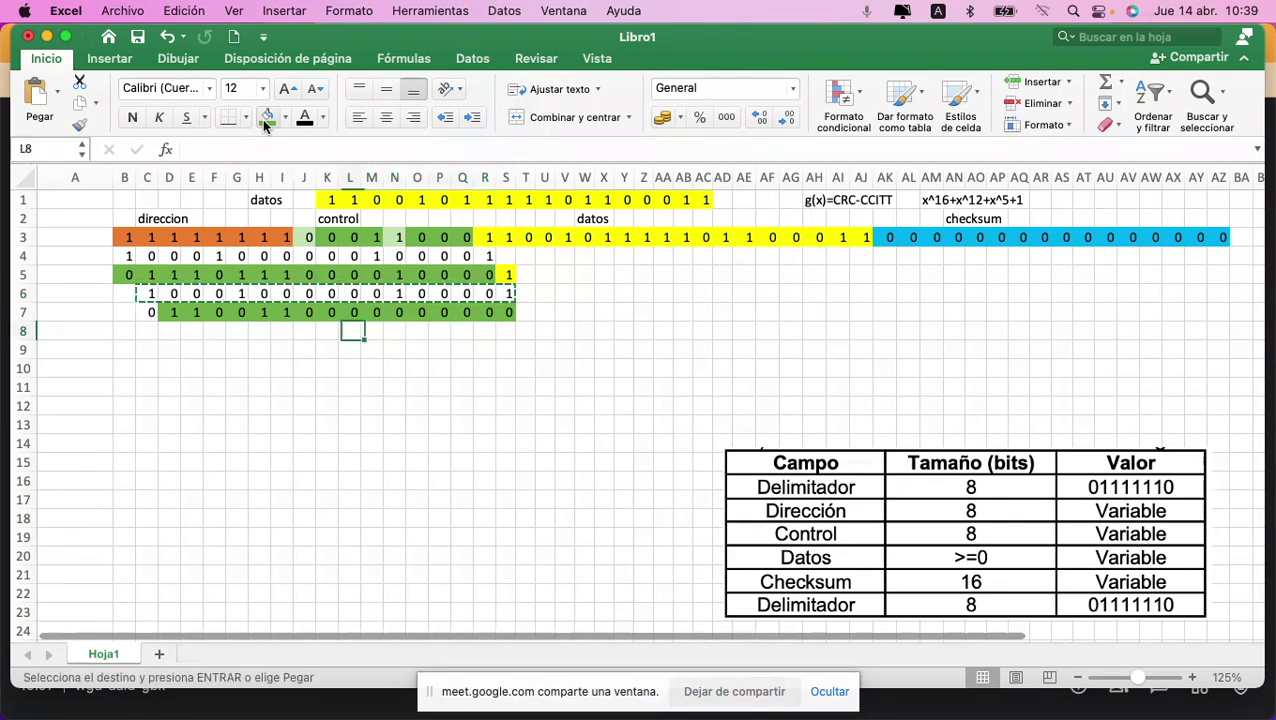
{"action": "key", "text": "Left"}
{"action": "key", "text": "Left"}
{"action": "key", "text": "Left"}
{"action": "key", "text": "Left"}
{"action": "key", "text": "Left"}
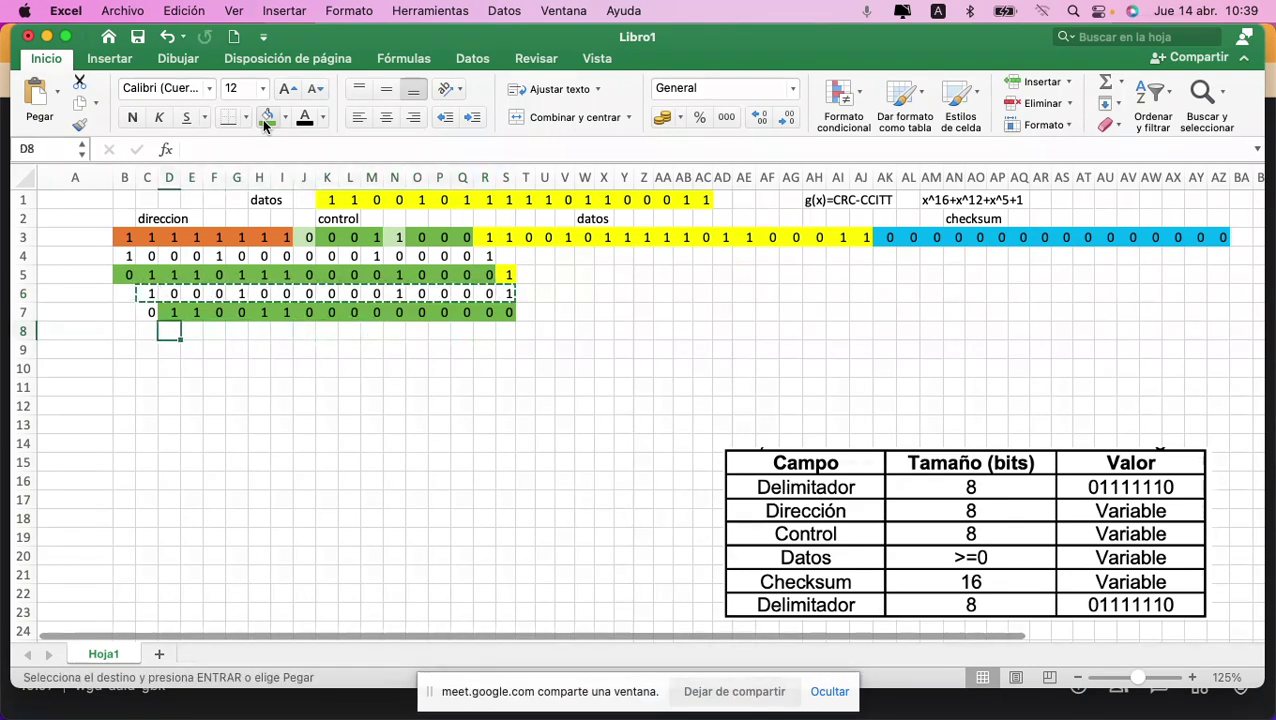
{"action": "key", "text": "super+v"}
{"action": "key", "text": "Down"}
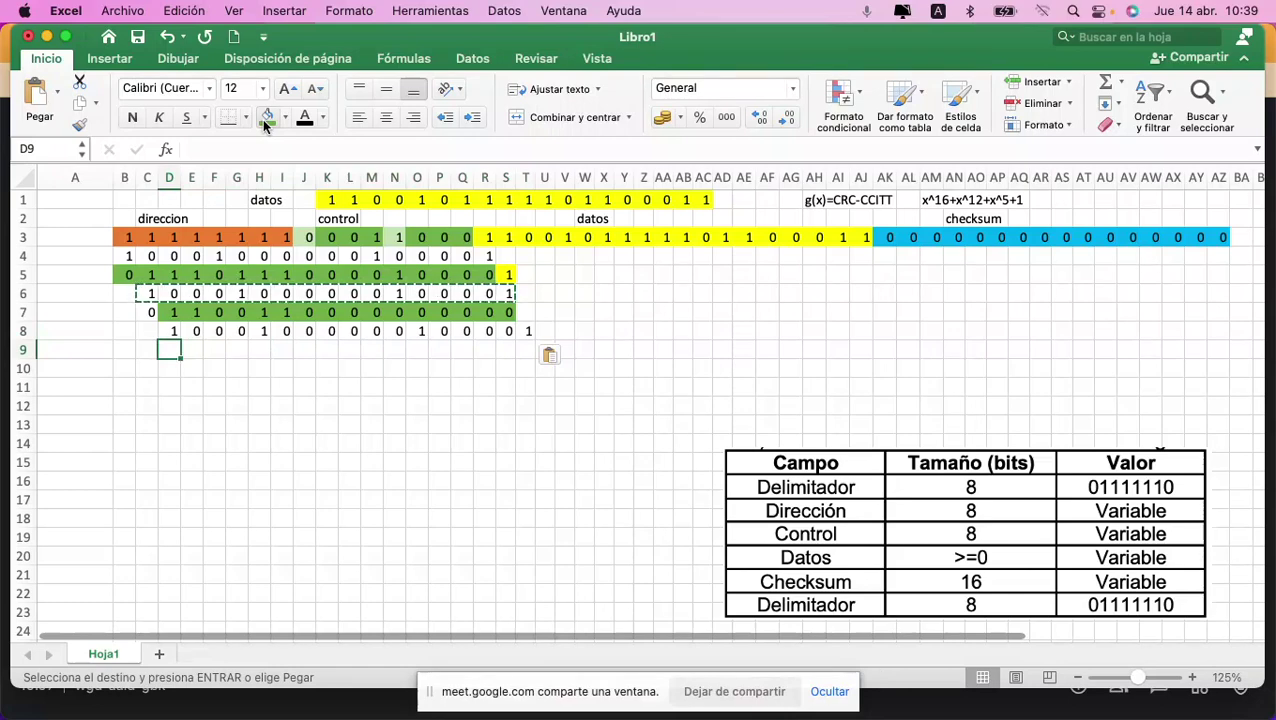
Step: Bring down the next frame bit by copying T3 into T7, at the end of the second XOR result
{"action": "key", "text": "Right"}
{"action": "key", "text": "Right"}
{"action": "key", "text": "Right"}
{"action": "key", "text": "Right"}
{"action": "key", "text": "Right"}
{"action": "key", "text": "Right"}
{"action": "key", "text": "Right"}
{"action": "key", "text": "Right"}
{"action": "key", "text": "Right"}
{"action": "key", "text": "Right"}
{"action": "key", "text": "Right"}
{"action": "key", "text": "Right"}
{"action": "key", "text": "Right"}
{"action": "key", "text": "Right"}
{"action": "key", "text": "Right"}
{"action": "key", "text": "Up"}
{"action": "key", "text": "Up"}
{"action": "key", "text": "Up"}
{"action": "key", "text": "Up"}
{"action": "key", "text": "Up"}
{"action": "key", "text": "Up"}
{"action": "key", "text": "Right"}
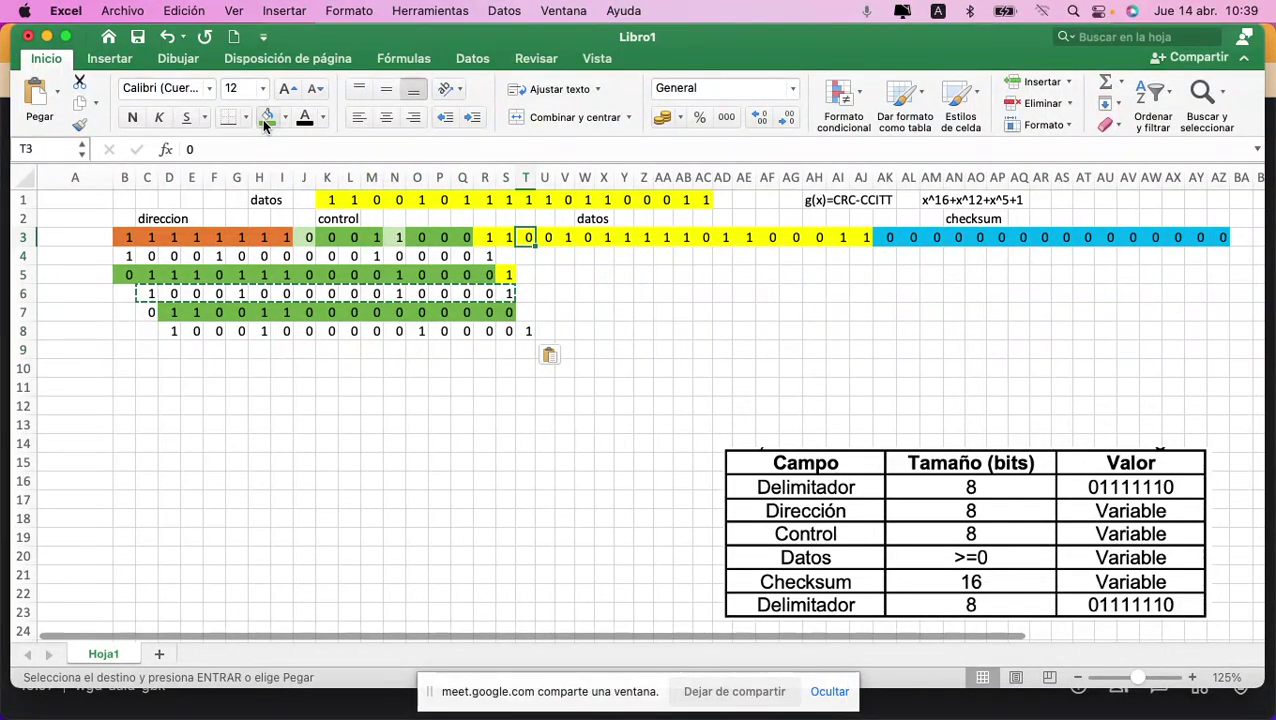
{"action": "key", "text": "super+c"}
{"action": "key", "text": "Down"}
{"action": "key", "text": "Left"}
{"action": "key", "text": "Down"}
{"action": "key", "text": "Down"}
{"action": "key", "text": "Down"}
{"action": "key", "text": "super+v"}
{"action": "key", "text": "Down"}
{"action": "key", "text": "Down"}
{"action": "key", "text": "Left"}
{"action": "key", "text": "Left"}
{"action": "key", "text": "Left"}
{"action": "key", "text": "Left"}
{"action": "key", "text": "Left"}
{"action": "key", "text": "Left"}
{"action": "key", "text": "Left"}
{"action": "key", "text": "Left"}
{"action": "key", "text": "Left"}
{"action": "key", "text": "Left"}
{"action": "key", "text": "Left"}
{"action": "key", "text": "Left"}
{"action": "key", "text": "Left"}
{"action": "key", "text": "Left"}
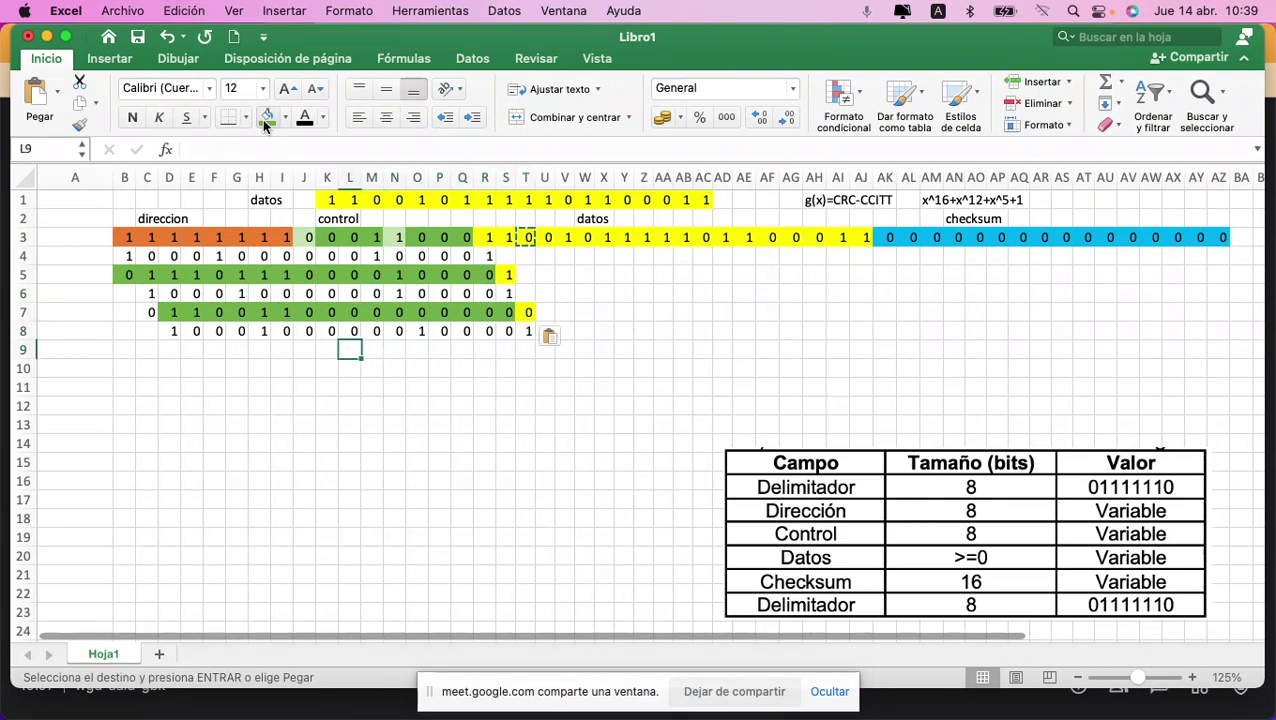
{"action": "type", "text": "0"}
{"action": "left_click", "coordinate": [267, 117]}
{"action": "key", "text": "Right"}
{"action": "type", "text": "1"}
{"action": "key", "text": "Right"}
{"action": "type", "text": "0"}
{"action": "key", "text": "Right"}
{"action": "type", "text": "0"}
{"action": "key", "text": "Right"}
{"action": "type", "text": "0"}
{"action": "key", "text": "Right"}
{"action": "type", "text": "1"}
{"action": "key", "text": "Right"}
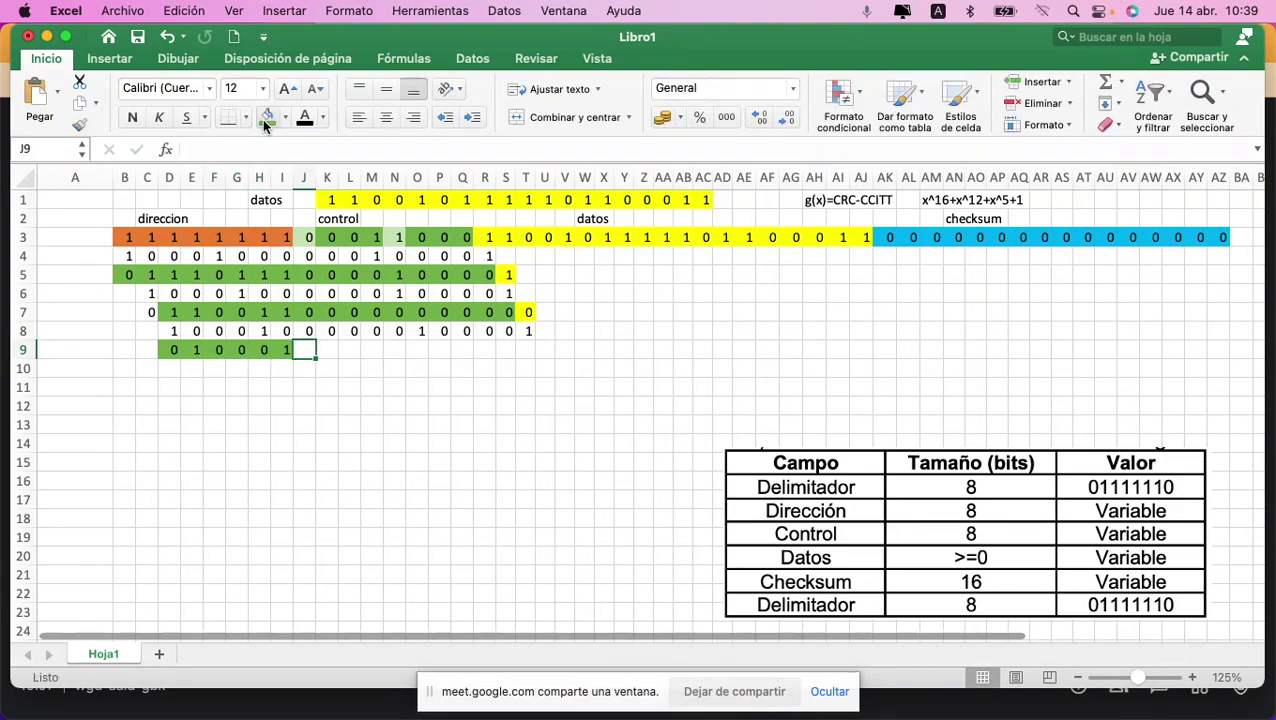
{"action": "key", "text": "0"}
{"action": "key", "text": "Right"}
{"action": "key", "text": "0"}
{"action": "key", "text": "Right"}
{"action": "key", "text": "0"}
{"action": "key", "text": "Right"}
{"action": "key", "text": "0"}
{"action": "key", "text": "Right"}
{"action": "key", "text": "0"}
{"action": "key", "text": "Right"}
{"action": "key", "text": "0"}
{"action": "key", "text": "Right"}
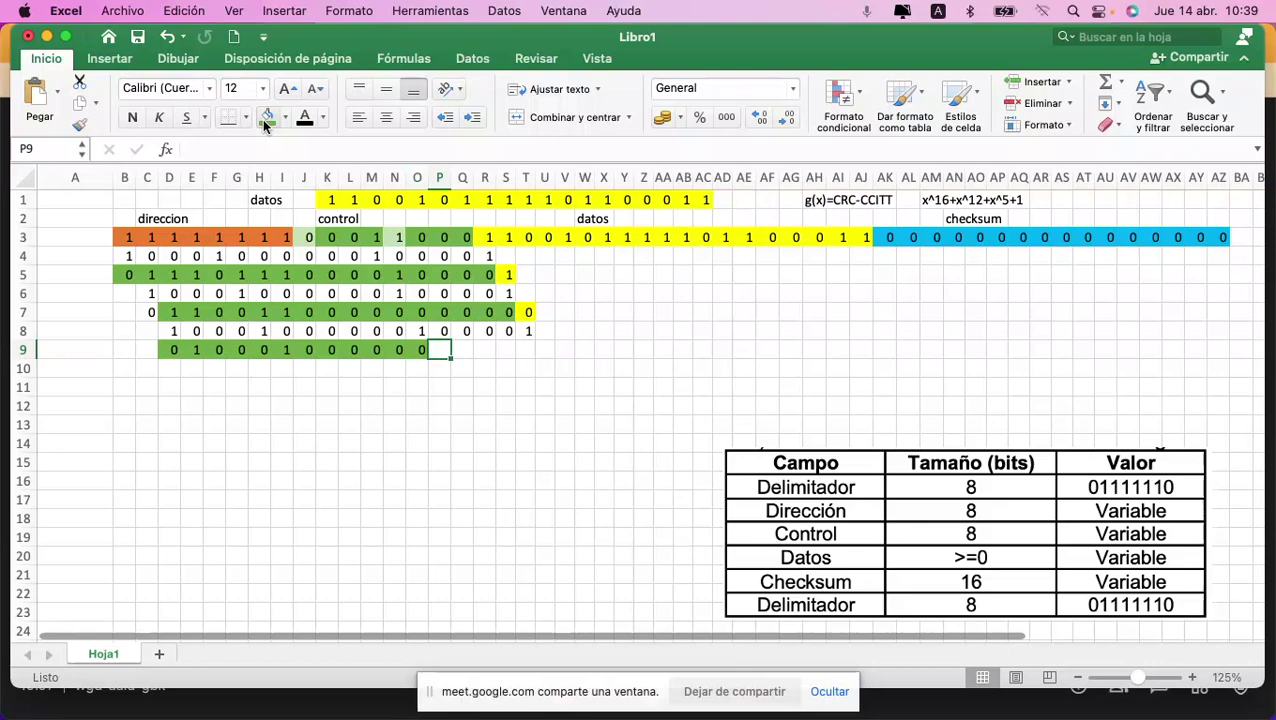
{"action": "key", "text": "Right"}
{"action": "key", "text": "0"}
{"action": "key", "text": "Right"}
{"action": "key", "text": "0"}
{"action": "key", "text": "Right"}
{"action": "key", "text": "0"}
{"action": "key", "text": "Right"}
{"action": "key", "text": "0"}
{"action": "key", "text": "Right"}
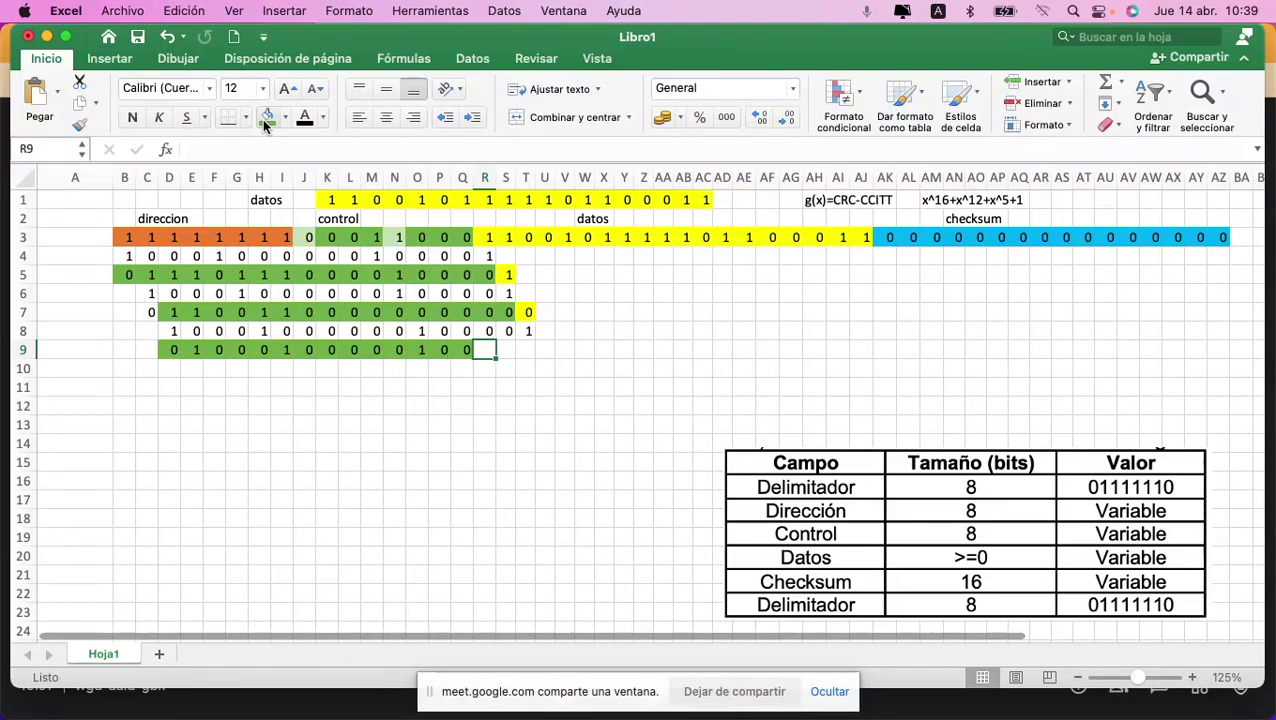
{"action": "type", "text": "1"}
{"action": "key", "text": "Return"}
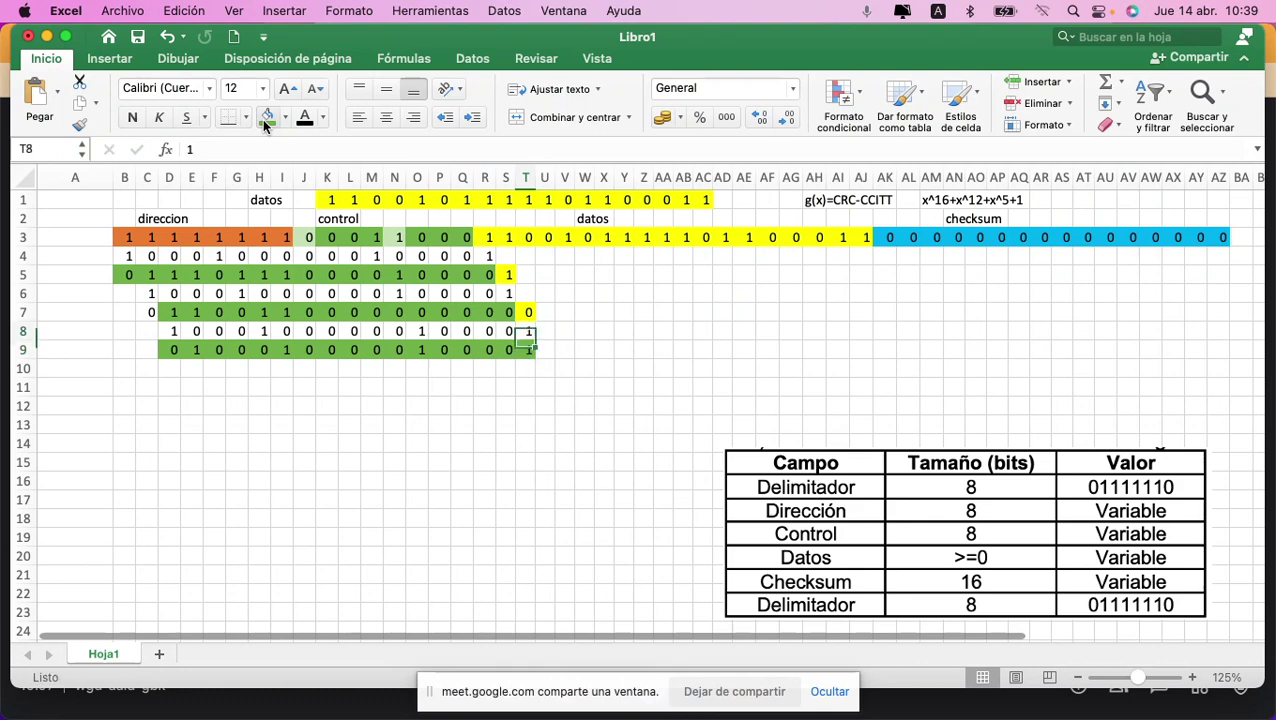
Step: Copy the generator bits from D8:T8 into row 10 starting at E10, aligned with the first 1 of the third XOR result
{"action": "key", "text": "shift+Left"}
{"action": "key", "text": "shift+Left"}
{"action": "key", "text": "shift+Left"}
{"action": "key", "text": "shift+Left"}
{"action": "key", "text": "shift+Left"}
{"action": "key", "text": "shift+Left"}
{"action": "key", "text": "shift+Left"}
{"action": "key", "text": "shift+Left"}
{"action": "key", "text": "shift+Left"}
{"action": "key", "text": "shift+Left"}
{"action": "key", "text": "shift+Left"}
{"action": "key", "text": "shift+Left"}
{"action": "key", "text": "shift+Left"}
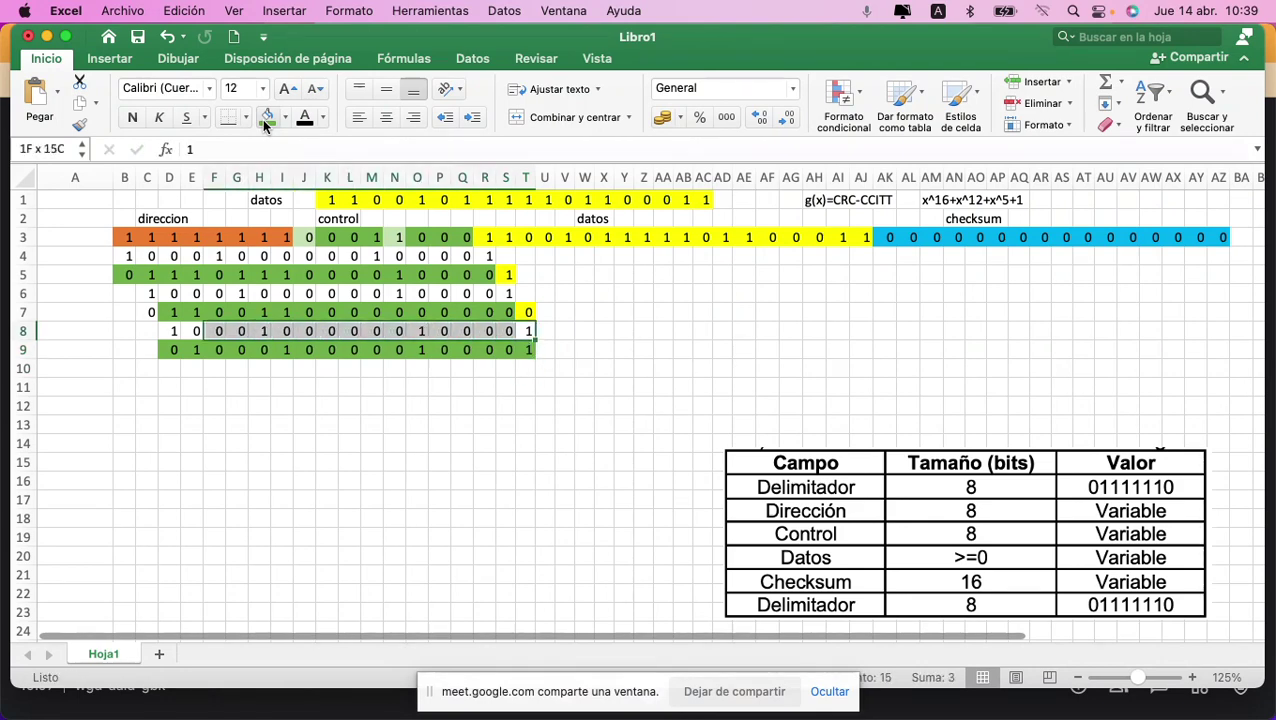
{"action": "key", "text": "super+c"}
{"action": "key", "text": "Down"}
{"action": "key", "text": "Down"}
{"action": "key", "text": "Left"}
{"action": "key", "text": "Left"}
{"action": "key", "text": "Left"}
{"action": "key", "text": "Left"}
{"action": "key", "text": "Left"}
{"action": "key", "text": "Left"}
{"action": "key", "text": "Left"}
{"action": "key", "text": "Left"}
{"action": "key", "text": "Left"}
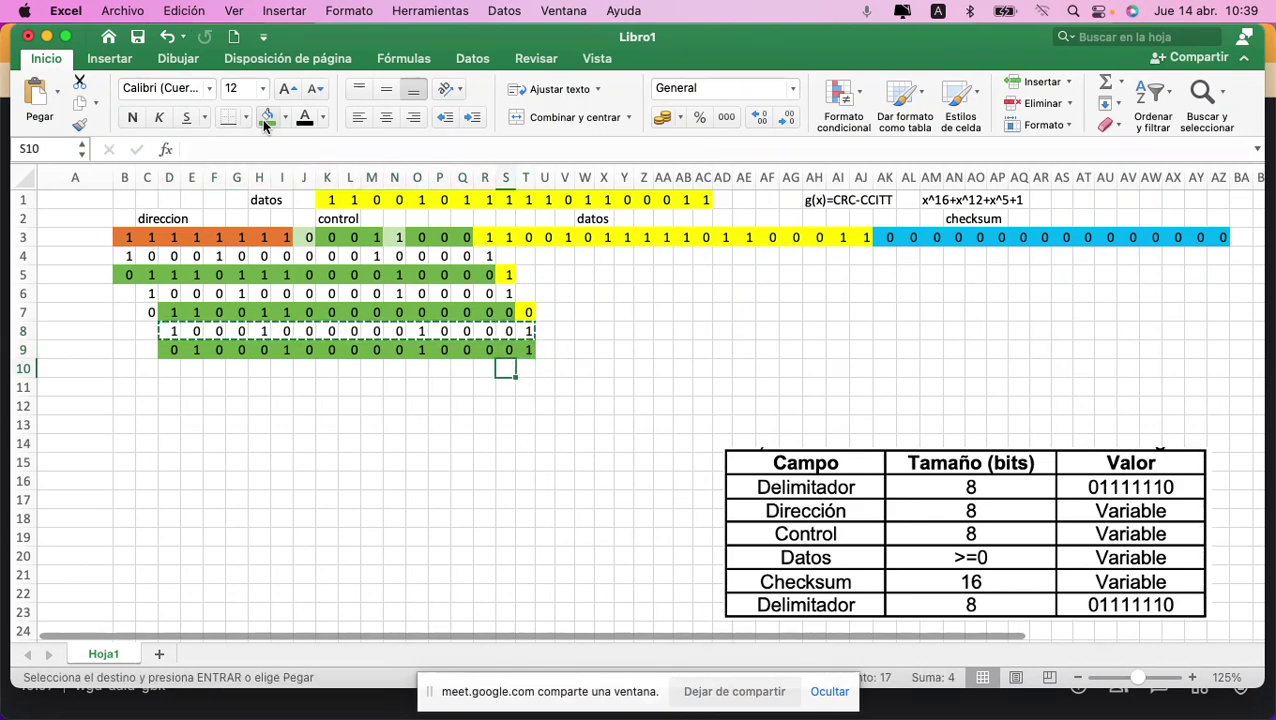
{"action": "key", "text": "Left"}
{"action": "key", "text": "Left"}
{"action": "key", "text": "Left"}
{"action": "key", "text": "Left"}
{"action": "key", "text": "Left"}
{"action": "key", "text": "Left"}
{"action": "key", "text": "super+v"}
Step: Bring down the next frame bit by copying U3 into U9, at the end of the third XOR result
{"action": "key", "text": "Right"}
{"action": "key", "text": "Right"}
{"action": "key", "text": "Right"}
{"action": "key", "text": "Right"}
{"action": "key", "text": "Right"}
{"action": "key", "text": "Right"}
{"action": "key", "text": "Right"}
{"action": "key", "text": "Right"}
{"action": "key", "text": "Right"}
{"action": "key", "text": "Right"}
{"action": "key", "text": "Right"}
{"action": "key", "text": "Right"}
{"action": "key", "text": "Right"}
{"action": "key", "text": "Right"}
{"action": "key", "text": "Right"}
{"action": "key", "text": "Right"}
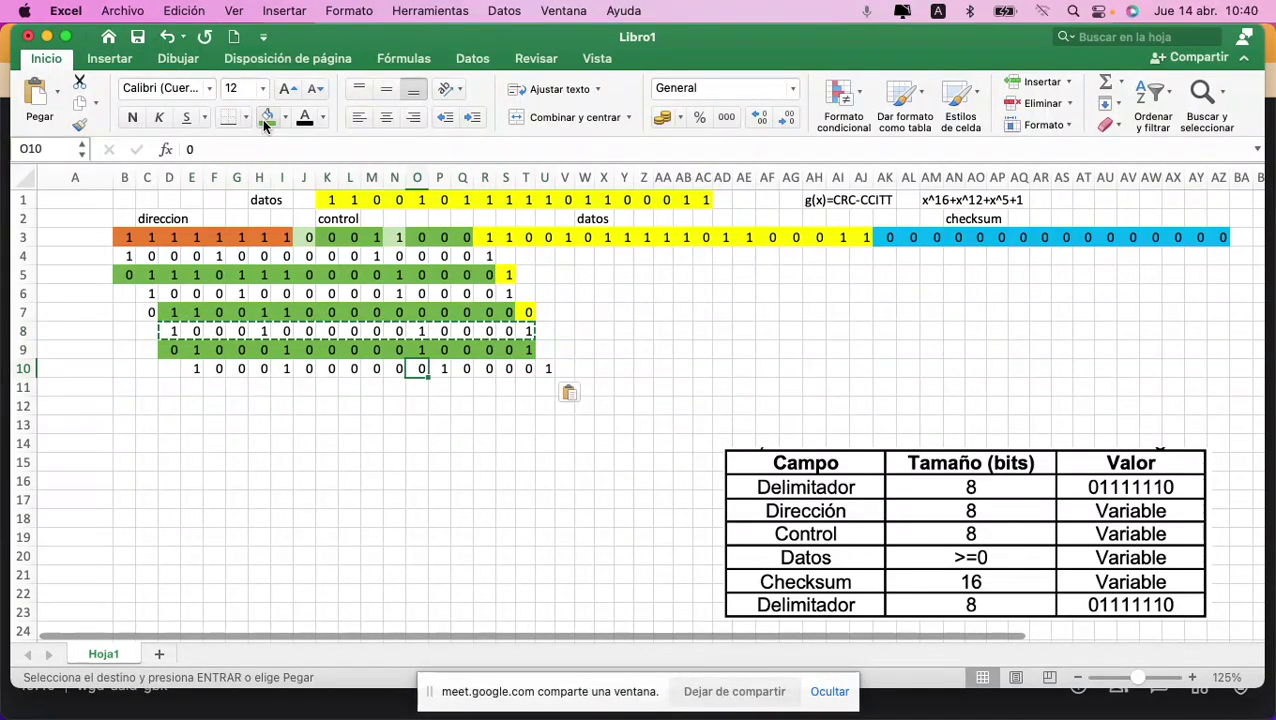
{"action": "key", "text": "Up"}
{"action": "key", "text": "Up"}
{"action": "key", "text": "Up"}
{"action": "key", "text": "Up"}
{"action": "key", "text": "Up"}
{"action": "key", "text": "Up"}
{"action": "key", "text": "Up"}
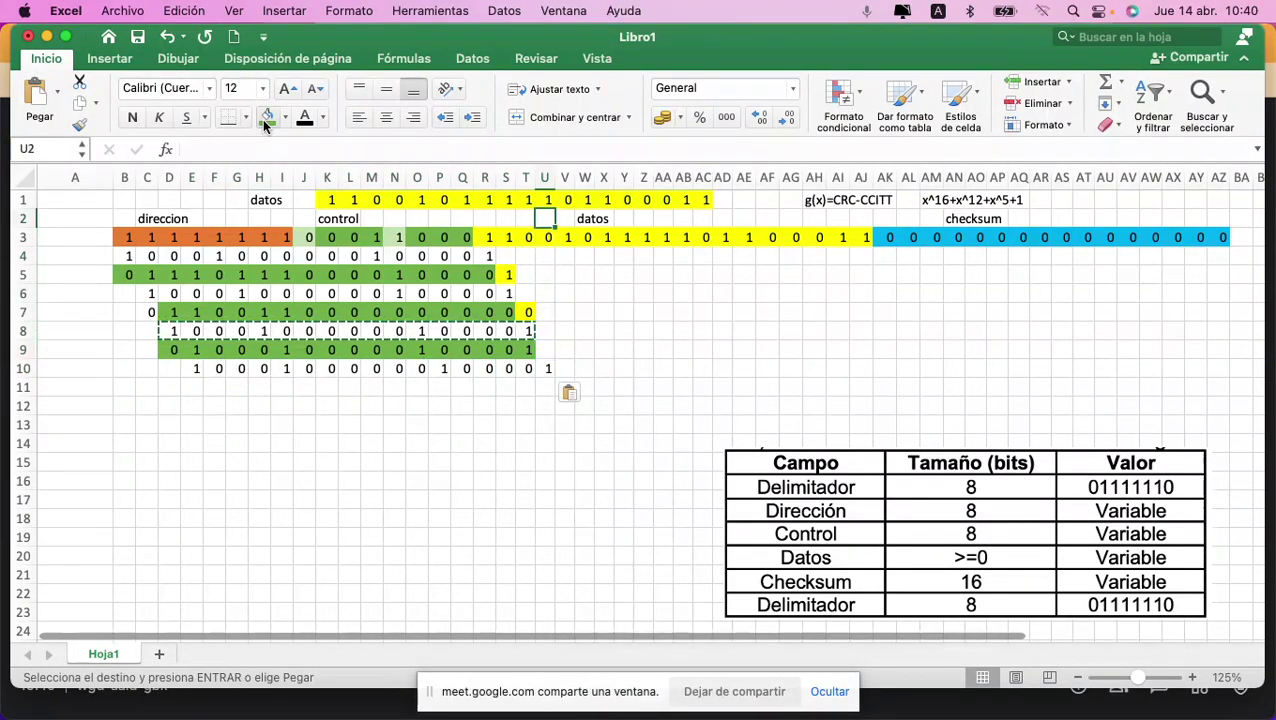
{"action": "key", "text": "super+c"}
{"action": "key", "text": "Down"}
{"action": "key", "text": "Down"}
{"action": "key", "text": "Down"}
{"action": "key", "text": "super+v"}
{"action": "key", "text": "Down"}
{"action": "key", "text": "Down"}
{"action": "key", "text": "Left"}
{"action": "key", "text": "Left"}
{"action": "key", "text": "Left"}
{"action": "key", "text": "Left"}
{"action": "key", "text": "Left"}
{"action": "key", "text": "Left"}
{"action": "key", "text": "Left"}
{"action": "key", "text": "Left"}
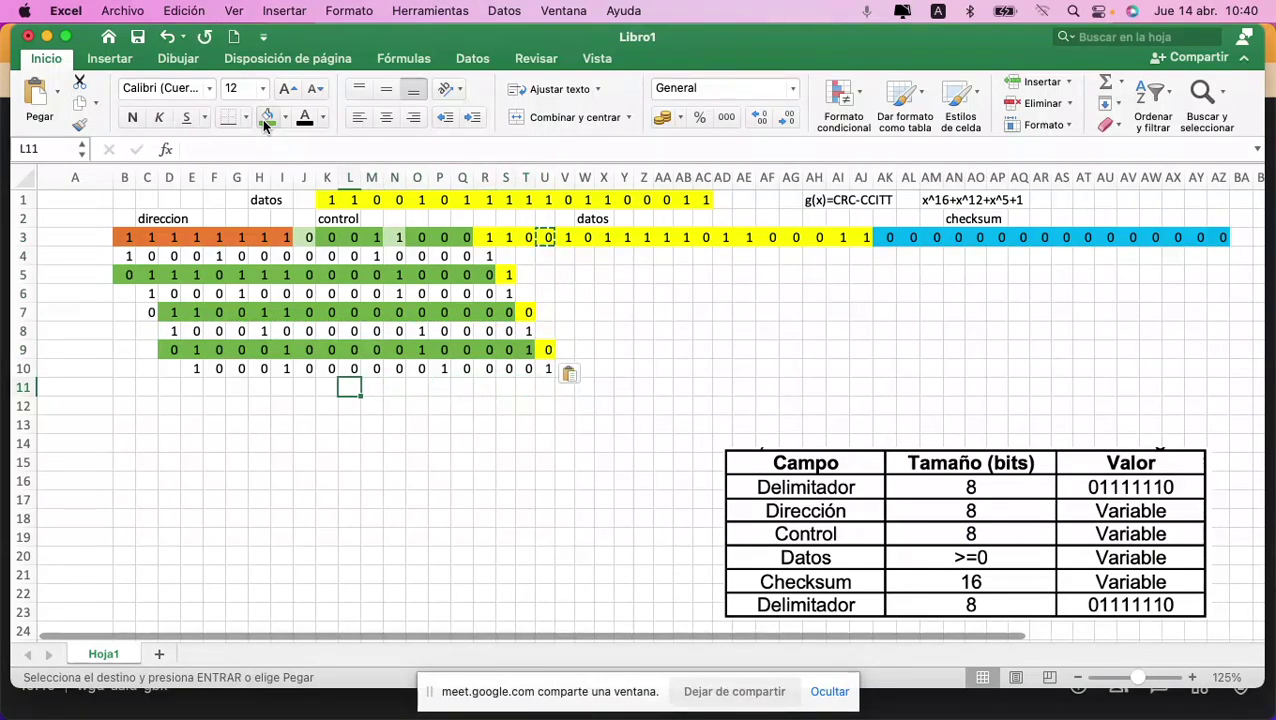
{"action": "type", "text": "0"}
{"action": "key", "text": "Right"}
{"action": "type", "text": "0"}
{"action": "key", "text": "Right"}
{"action": "type", "text": "0"}
{"action": "key", "text": "Right"}
{"action": "type", "text": "0"}
{"action": "key", "text": "Right"}
{"action": "key", "text": "Right"}
{"action": "type", "text": "0"}
{"action": "key", "text": "Right"}
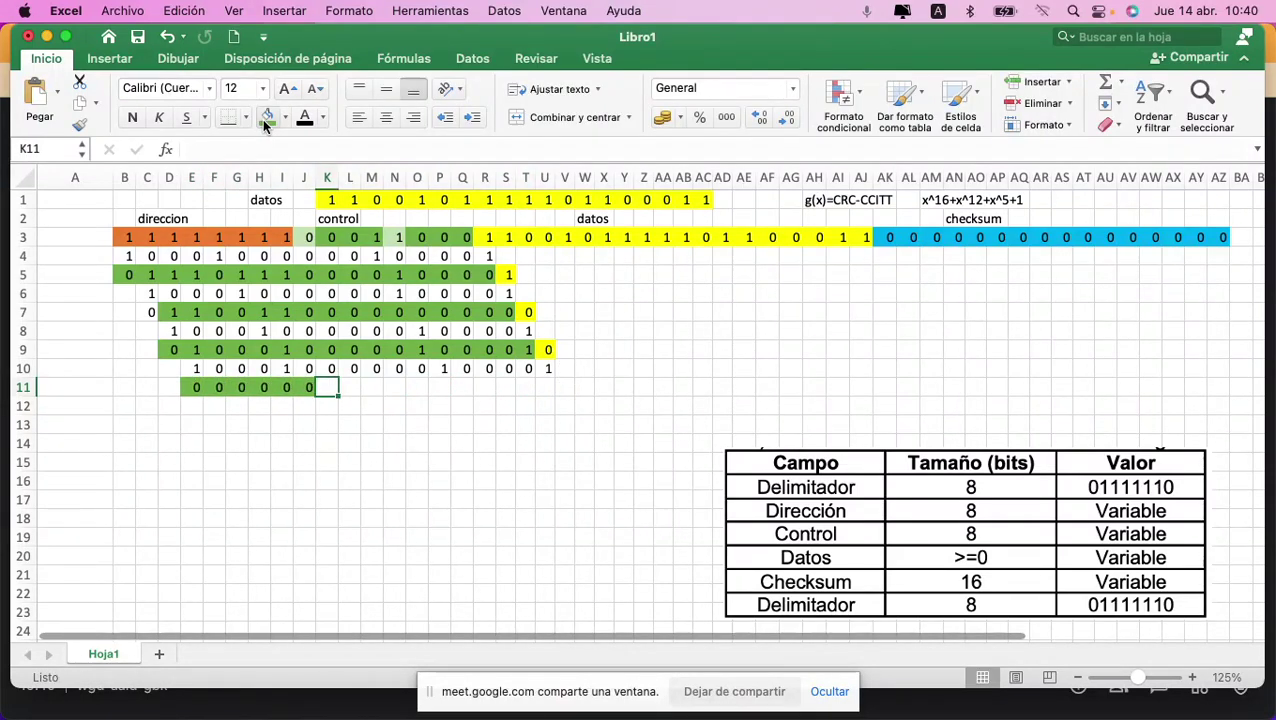
{"action": "key", "text": "Right"}
{"action": "type", "text": "0"}
{"action": "key", "text": "Right"}
{"action": "type", "text": "0"}
{"action": "key", "text": "Right"}
{"action": "key", "text": "Right"}
{"action": "type", "text": "0"}
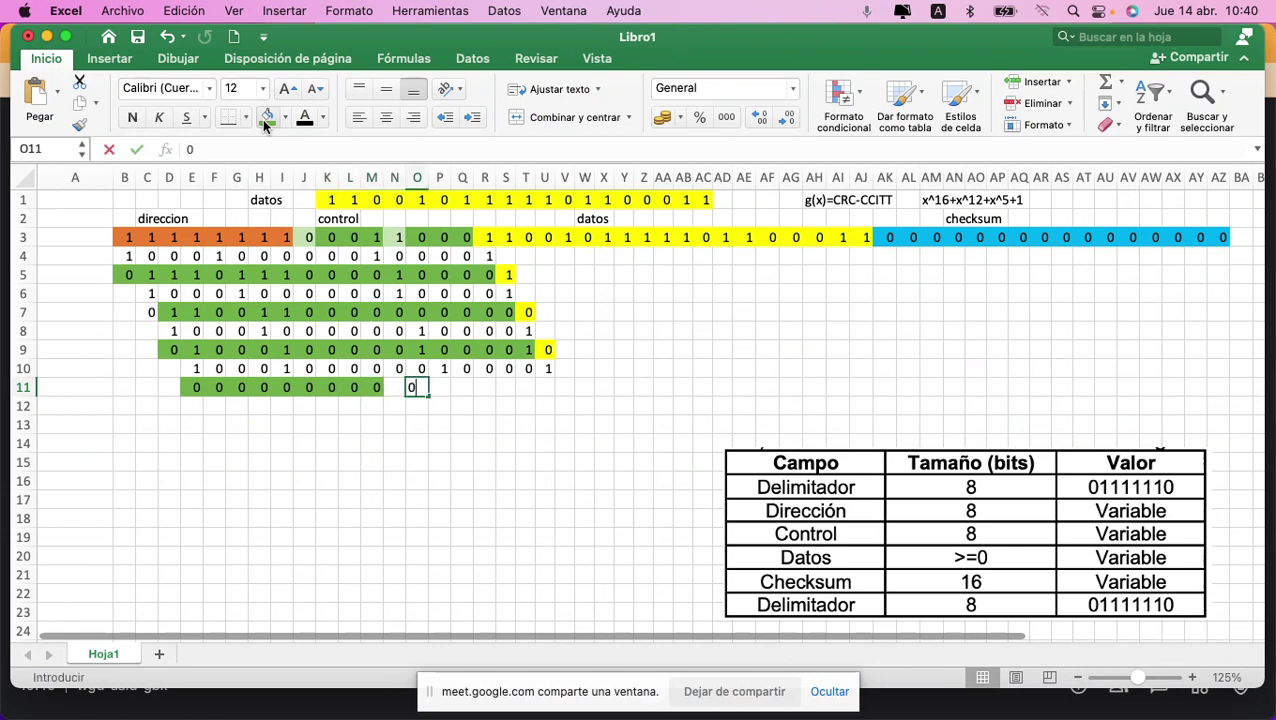
{"action": "key", "text": "Left"}
{"action": "key", "text": "BackSpace"}
{"action": "type", "text": "0"}
{"action": "key", "text": "Right"}
{"action": "type", "text": "1"}
{"action": "key", "text": "Right"}
{"action": "type", "text": "1"}
{"action": "key", "text": "Right"}
{"action": "type", "text": "0"}
{"action": "key", "text": "Right"}
{"action": "type", "text": "0"}
{"action": "key", "text": "Right"}
{"action": "type", "text": "0"}
{"action": "key", "text": "Right"}
{"action": "type", "text": "1"}
{"action": "key", "text": "Right"}
{"action": "type", "text": "1"}
{"action": "key", "text": "Right"}
Step: Copy the generator bits from E10:U10 into row 12 starting at O12, aligned with the first 1 of the fourth XOR result
{"action": "key", "text": "Up"}
{"action": "key", "text": "Up"}
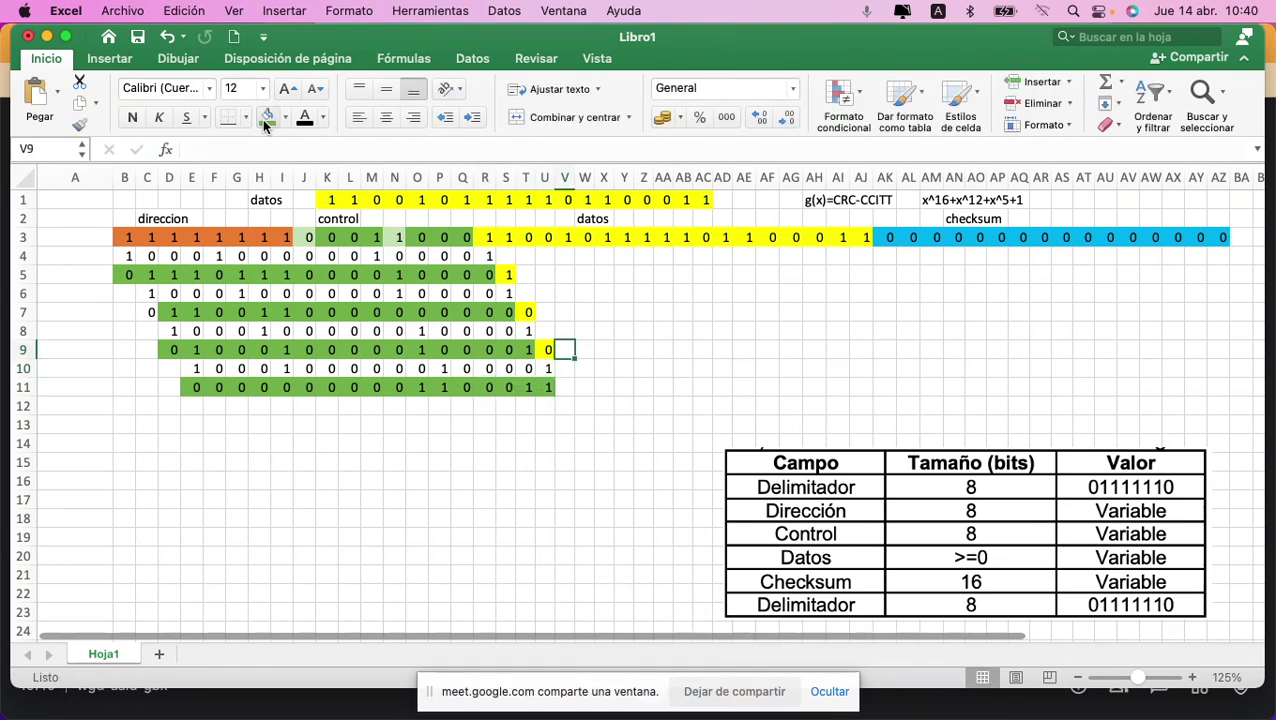
{"action": "key", "text": "shift+Left"}
{"action": "key", "text": "shift+Left"}
{"action": "key", "text": "shift+Left"}
{"action": "key", "text": "shift+Left"}
{"action": "key", "text": "shift+Left"}
{"action": "key", "text": "shift+Left"}
{"action": "key", "text": "shift+Left"}
{"action": "key", "text": "shift+Left"}
{"action": "key", "text": "shift+Left"}
{"action": "key", "text": "shift+Left"}
{"action": "key", "text": "shift+Left"}
{"action": "key", "text": "shift+Left"}
{"action": "key", "text": "shift+Left"}
{"action": "key", "text": "shift+Left"}
{"action": "key", "text": "shift+Left"}
{"action": "key", "text": "shift+Left"}
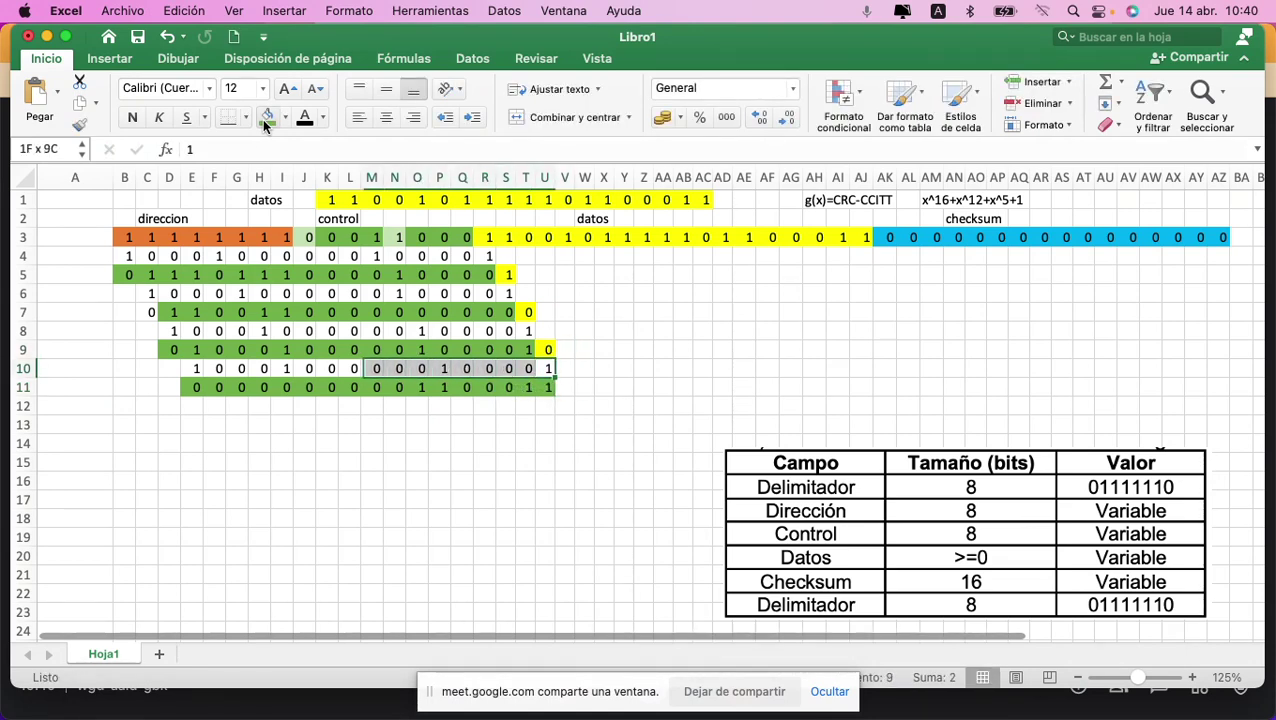
{"action": "key", "text": "super+c"}
{"action": "key", "text": "Down"}
{"action": "key", "text": "Down"}
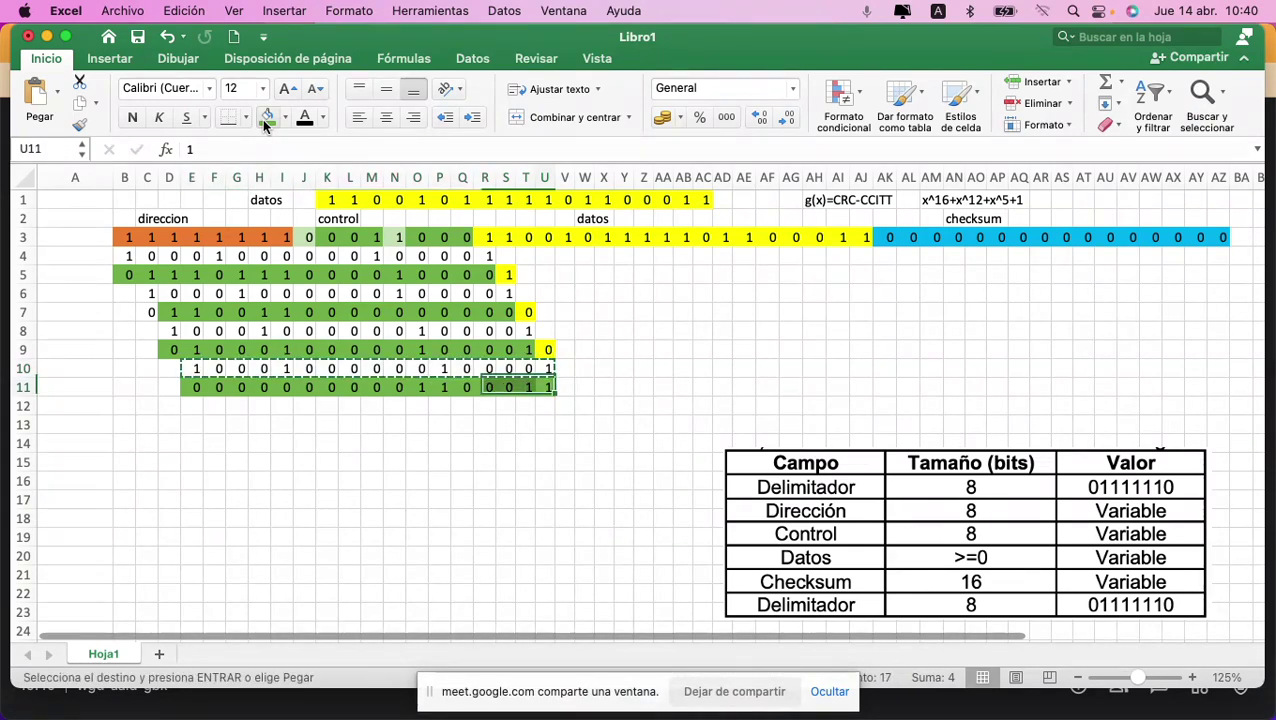
{"action": "key", "text": "Left"}
{"action": "key", "text": "Left"}
{"action": "key", "text": "Left"}
{"action": "key", "text": "Left"}
{"action": "key", "text": "Left"}
{"action": "key", "text": "Left"}
{"action": "key", "text": "super+v"}
Step: Bring down the next ten frame bits by copying V3:AE3 into V11:AE11, at the end of the fourth XOR result
{"action": "key", "text": "Right"}
{"action": "key", "text": "Right"}
{"action": "key", "text": "Right"}
{"action": "key", "text": "Right"}
{"action": "key", "text": "Right"}
{"action": "key", "text": "Right"}
{"action": "key", "text": "Right"}
{"action": "key", "text": "Up"}
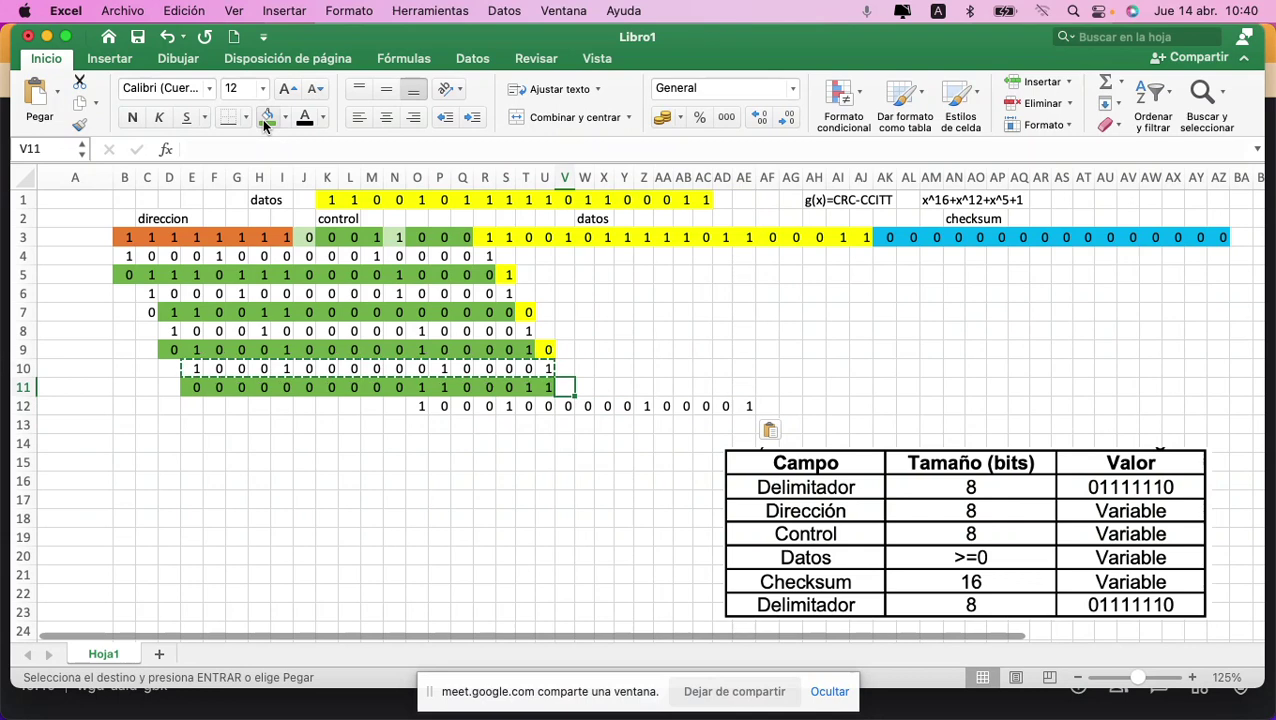
{"action": "key", "text": "Up"}
{"action": "key", "text": "Up"}
{"action": "key", "text": "Up"}
{"action": "key", "text": "Up"}
{"action": "key", "text": "Up"}
{"action": "key", "text": "Up"}
{"action": "key", "text": "Up"}
{"action": "key", "text": "shift+Right"}
{"action": "key", "text": "shift+Right"}
{"action": "key", "text": "shift+Right"}
{"action": "key", "text": "shift+Right"}
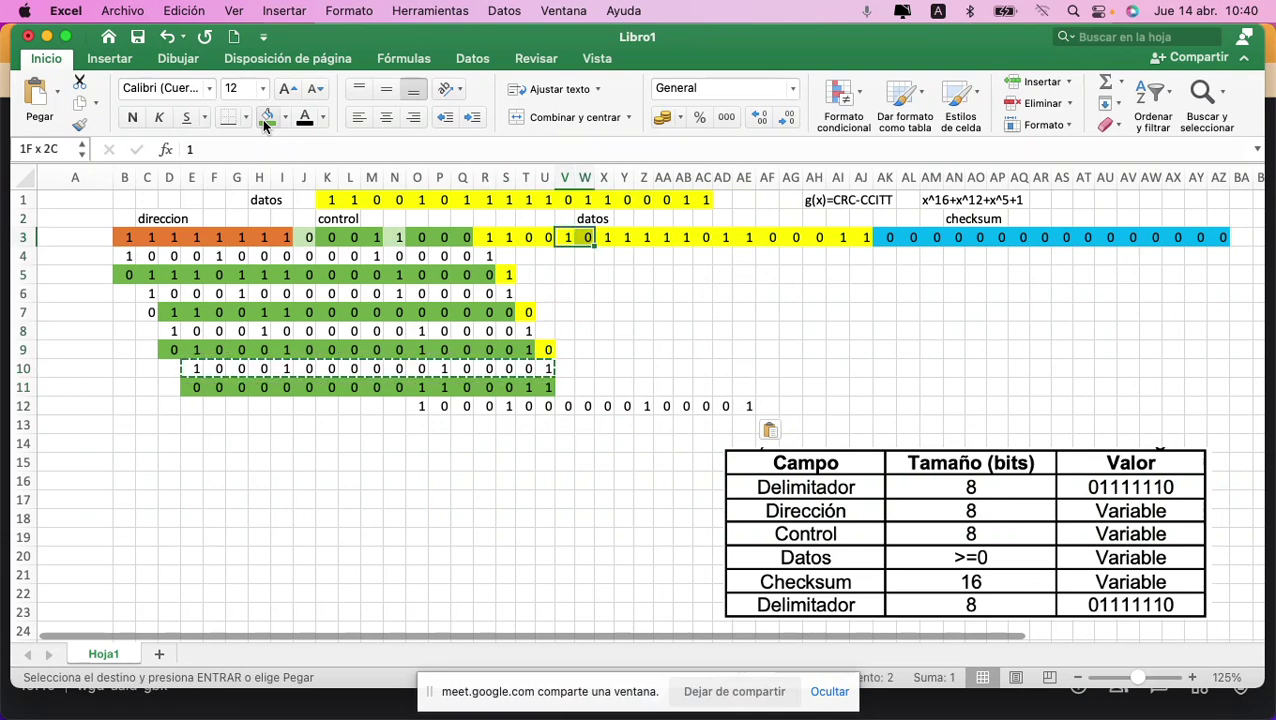
{"action": "key", "text": "shift+Right"}
{"action": "key", "text": "shift+Right"}
{"action": "key", "text": "shift+Right"}
{"action": "key", "text": "shift+Right"}
{"action": "key", "text": "shift+Right"}
{"action": "key", "text": "super+c"}
{"action": "key", "text": "Down"}
{"action": "key", "text": "Down"}
{"action": "key", "text": "Down"}
{"action": "key", "text": "Down"}
{"action": "key", "text": "Down"}
{"action": "key", "text": "Down"}
{"action": "key", "text": "Down"}
{"action": "key", "text": "Down"}
{"action": "key", "text": "super+v"}
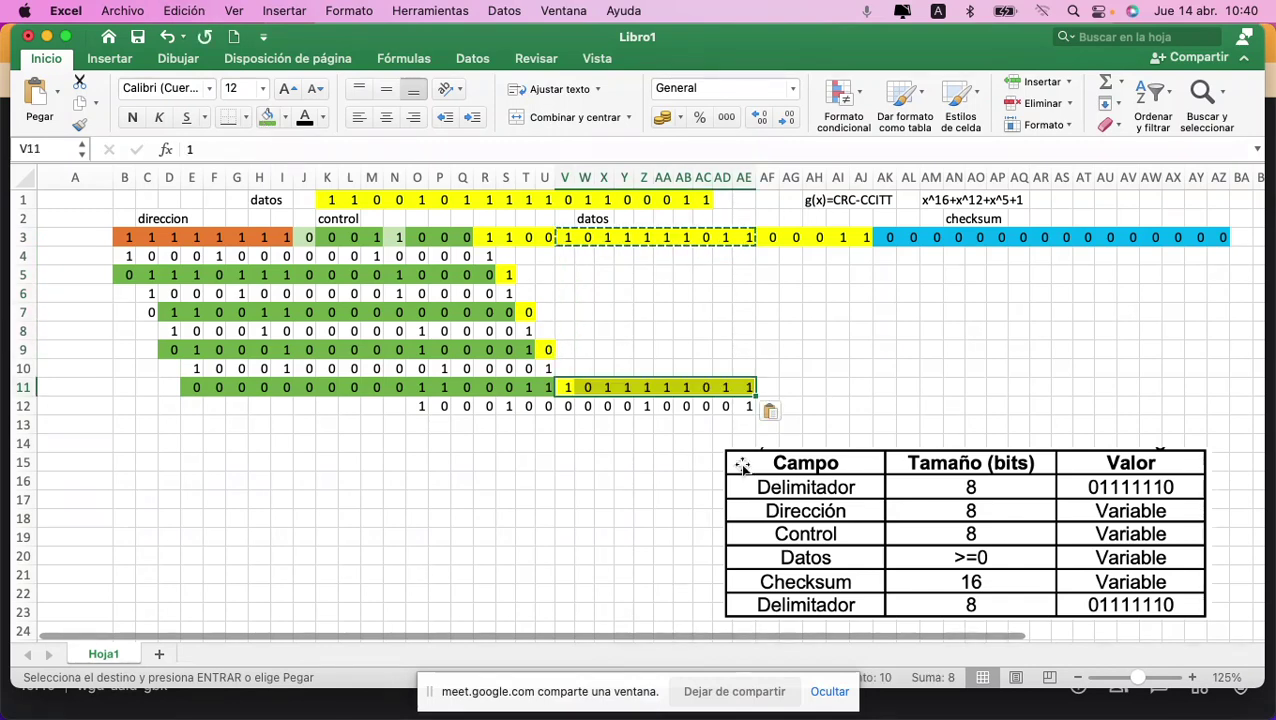
{"action": "left_click_drag", "start_coordinate": [742, 463], "coordinate": [765, 614]}
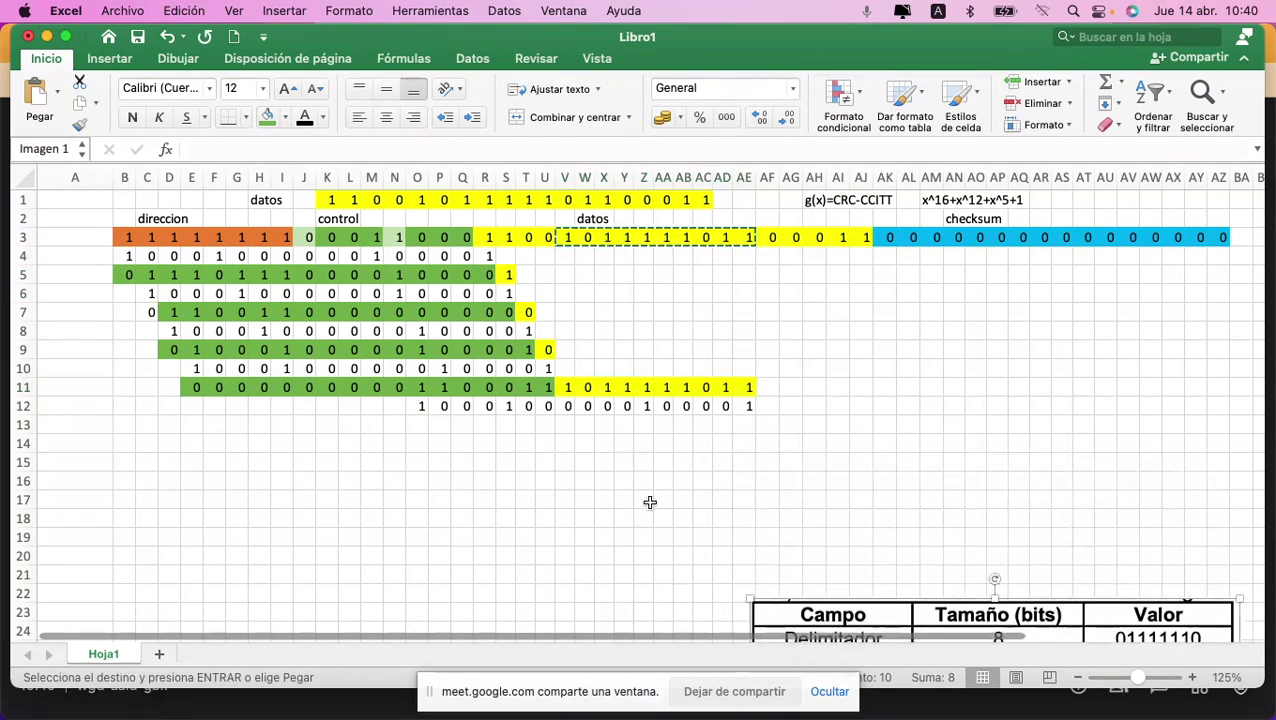
{"action": "left_click", "coordinate": [422, 422]}
{"action": "type", "text": "0"}
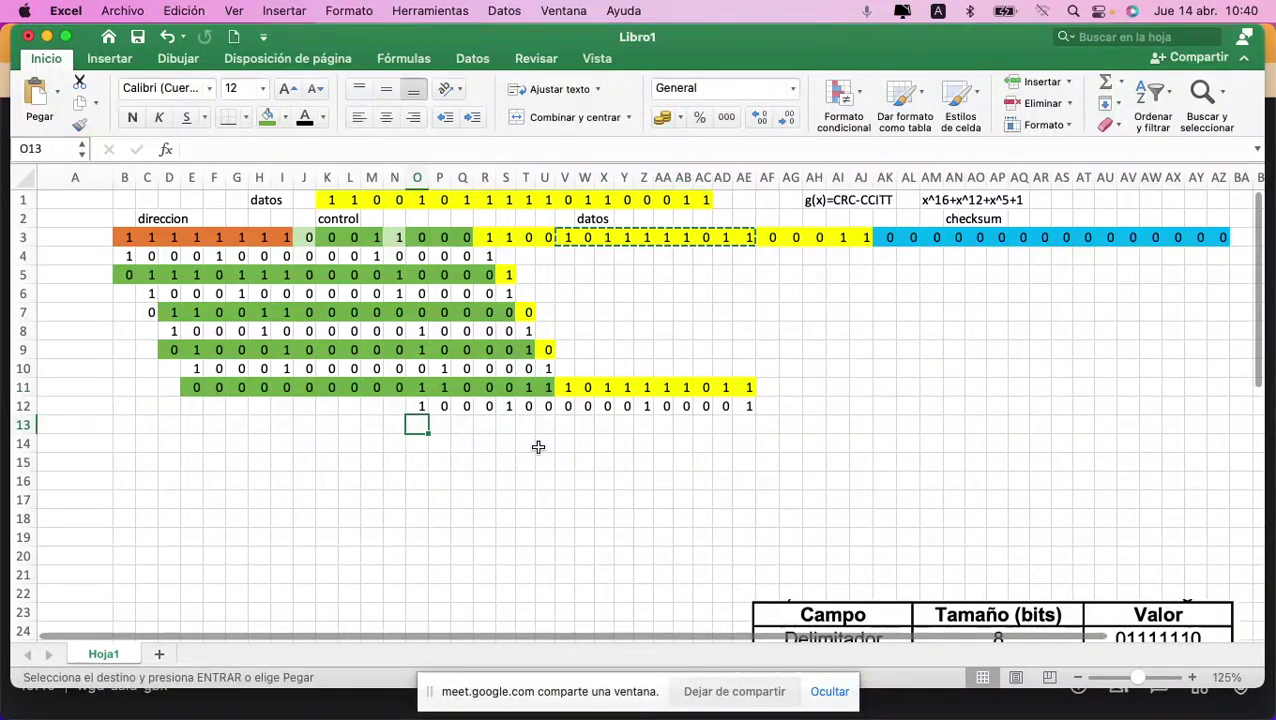
{"action": "key", "text": "Tab"}
{"action": "type", "text": "1"}
{"action": "key", "text": "Tab"}
{"action": "type", "text": "0"}
{"action": "key", "text": "Tab"}
{"action": "type", "text": "0"}
{"action": "key", "text": "Tab"}
{"action": "type", "text": "1"}
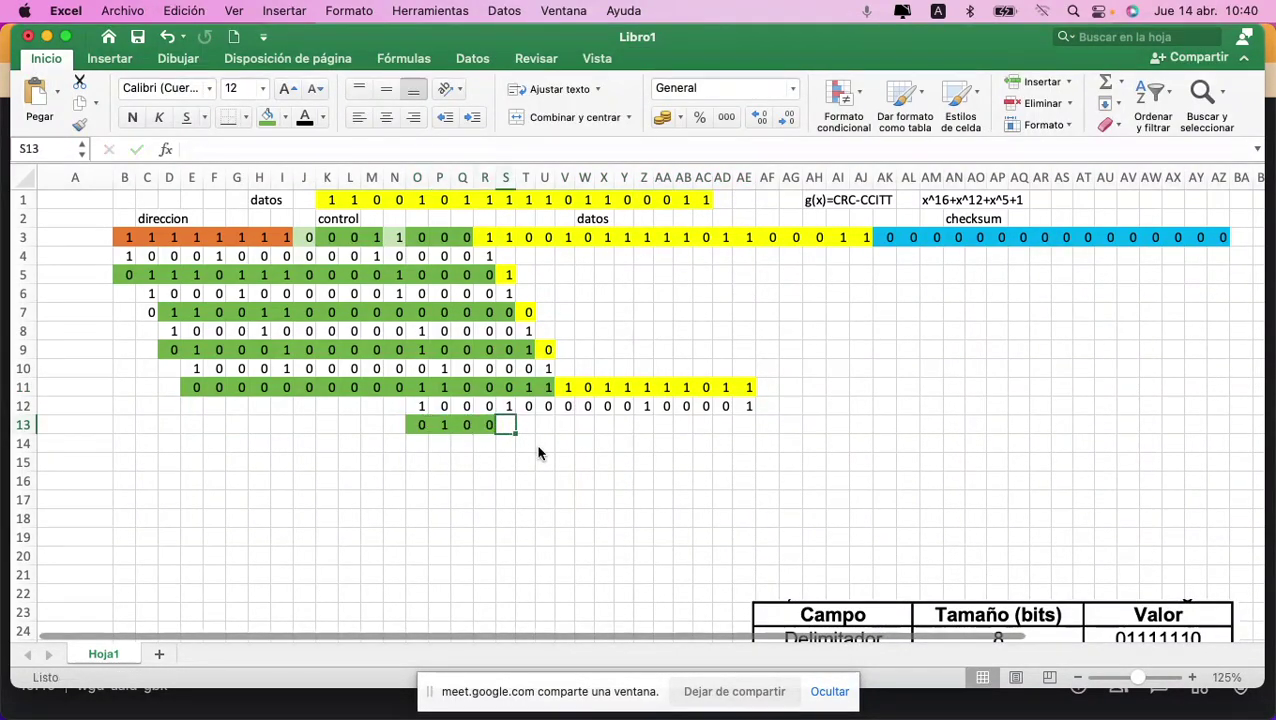
{"action": "key", "text": "Tab"}
{"action": "type", "text": "1"}
{"action": "key", "text": "Tab"}
{"action": "type", "text": "1"}
{"action": "key", "text": "Tab"}
{"action": "type", "text": "1"}
{"action": "key", "text": "Tab"}
{"action": "type", "text": "0"}
{"action": "key", "text": "Tab"}
{"action": "type", "text": "1"}
{"action": "key", "text": "Tab"}
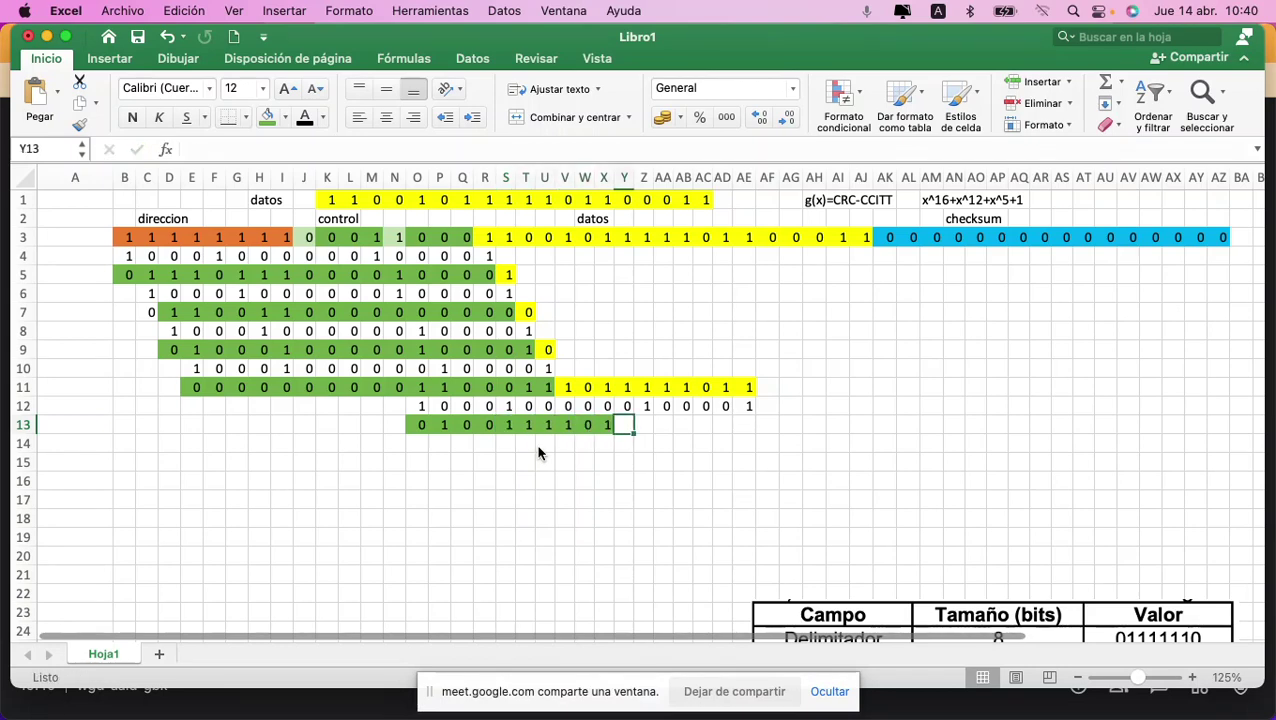
{"action": "type", "text": "1"}
{"action": "key", "text": "Tab"}
{"action": "type", "text": "0"}
{"action": "key", "text": "Tab"}
{"action": "type", "text": "1"}
{"action": "key", "text": "Tab"}
{"action": "type", "text": "1"}
{"action": "key", "text": "Tab"}
{"action": "type", "text": "0"}
{"action": "key", "text": "Tab"}
{"action": "type", "text": "1"}
{"action": "key", "text": "Tab"}
{"action": "type", "text": "0"}
Step: Copy the generator bits from O12:AE12 into row 14 starting at P14, aligned with the first 1 of the fifth XOR result
{"action": "key", "text": "Up"}
{"action": "key", "text": "shift+Left"}
{"action": "key", "text": "shift+Left"}
{"action": "key", "text": "shift+Left"}
{"action": "key", "text": "shift+Left"}
{"action": "key", "text": "shift+Left"}
{"action": "key", "text": "shift+Left"}
{"action": "key", "text": "shift+Left"}
{"action": "key", "text": "shift+Left"}
{"action": "key", "text": "shift+Left"}
{"action": "key", "text": "shift+Left"}
{"action": "key", "text": "shift+Left"}
{"action": "key", "text": "shift+Left"}
{"action": "key", "text": "shift+Left"}
{"action": "key", "text": "shift+Left"}
{"action": "key", "text": "shift+Left"}
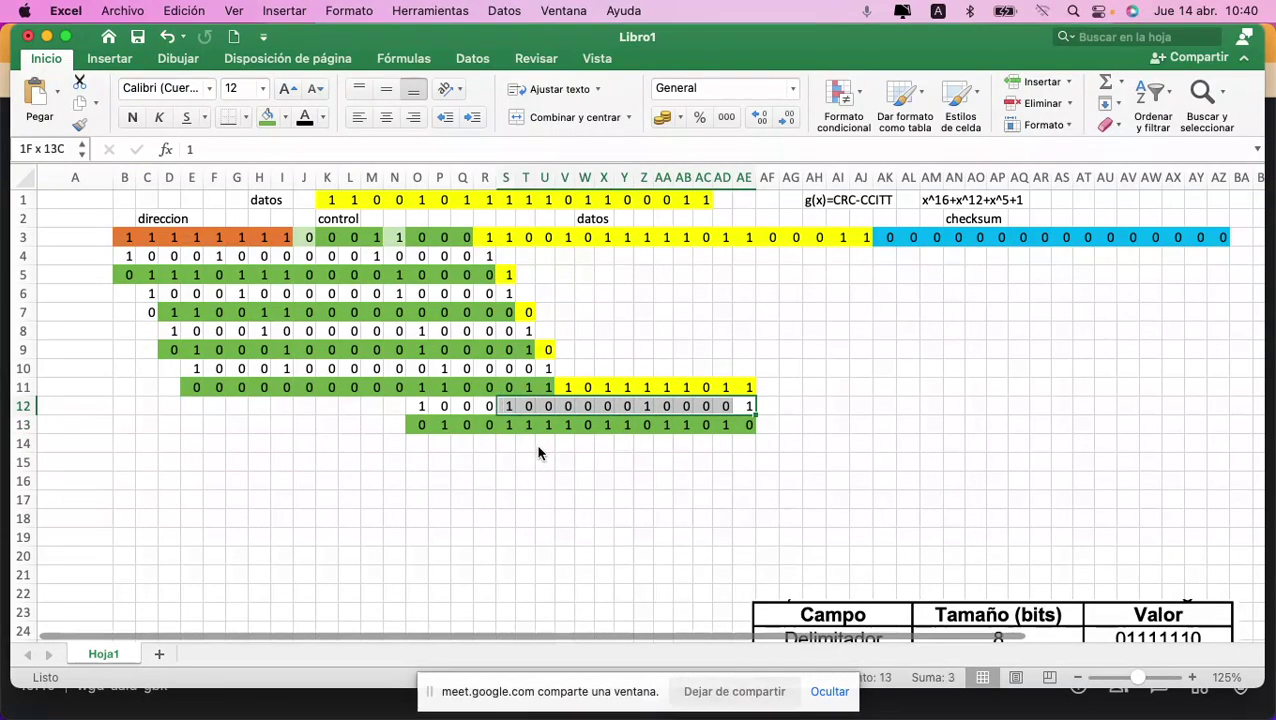
{"action": "key", "text": "shift+Left"}
{"action": "key", "text": "super+c"}
{"action": "key", "text": "Down"}
{"action": "key", "text": "Down"}
{"action": "key", "text": "Left"}
{"action": "key", "text": "Left"}
{"action": "key", "text": "Left"}
{"action": "key", "text": "Left"}
{"action": "key", "text": "Left"}
{"action": "key", "text": "Left"}
{"action": "key", "text": "Left"}
{"action": "key", "text": "Left"}
{"action": "key", "text": "Left"}
{"action": "key", "text": "Left"}
{"action": "key", "text": "Left"}
{"action": "key", "text": "Left"}
{"action": "key", "text": "Left"}
{"action": "key", "text": "Left"}
{"action": "key", "text": "Left"}
{"action": "key", "text": "super+v"}
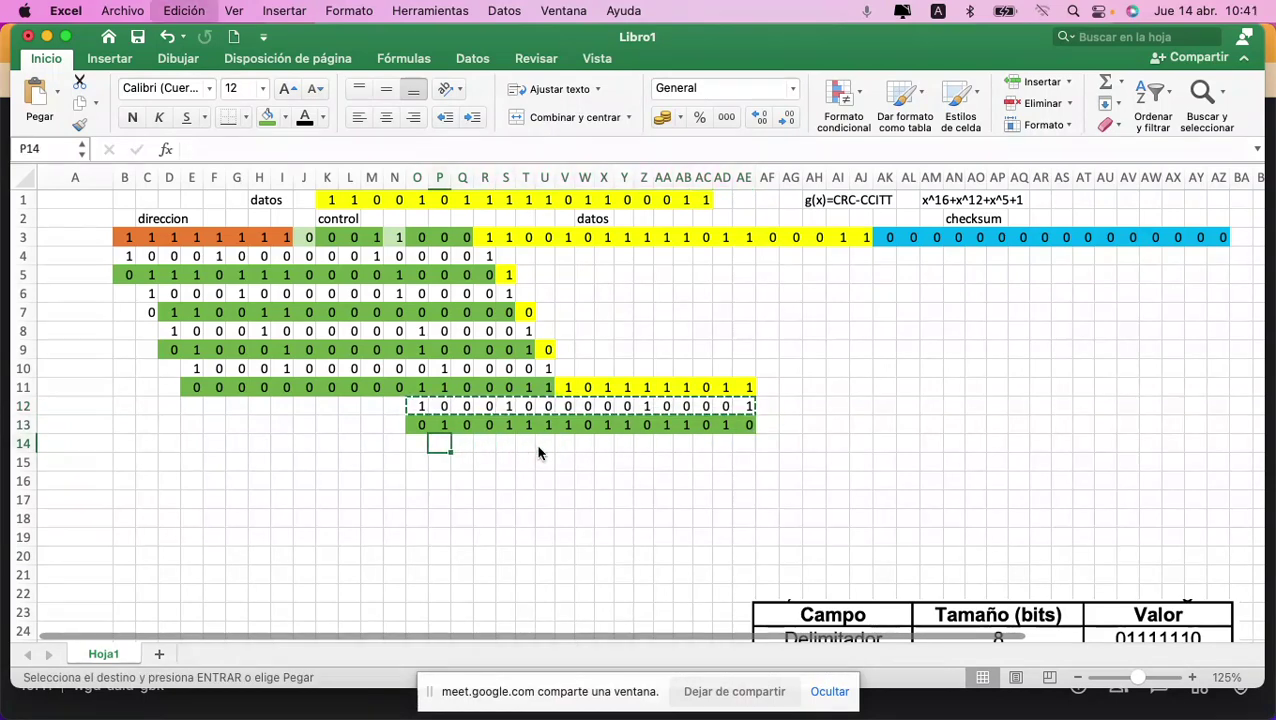
Step: Bring down the next frame bit by copying AF3 into AF13, at the end of the fifth XOR result
{"action": "key", "text": "Right"}
{"action": "key", "text": "Right"}
{"action": "key", "text": "Right"}
{"action": "key", "text": "Right"}
{"action": "key", "text": "Right"}
{"action": "key", "text": "Right"}
{"action": "key", "text": "Right"}
{"action": "key", "text": "Right"}
{"action": "key", "text": "Right"}
{"action": "key", "text": "Right"}
{"action": "key", "text": "Right"}
{"action": "key", "text": "Right"}
{"action": "key", "text": "Right"}
{"action": "key", "text": "Right"}
{"action": "key", "text": "Right"}
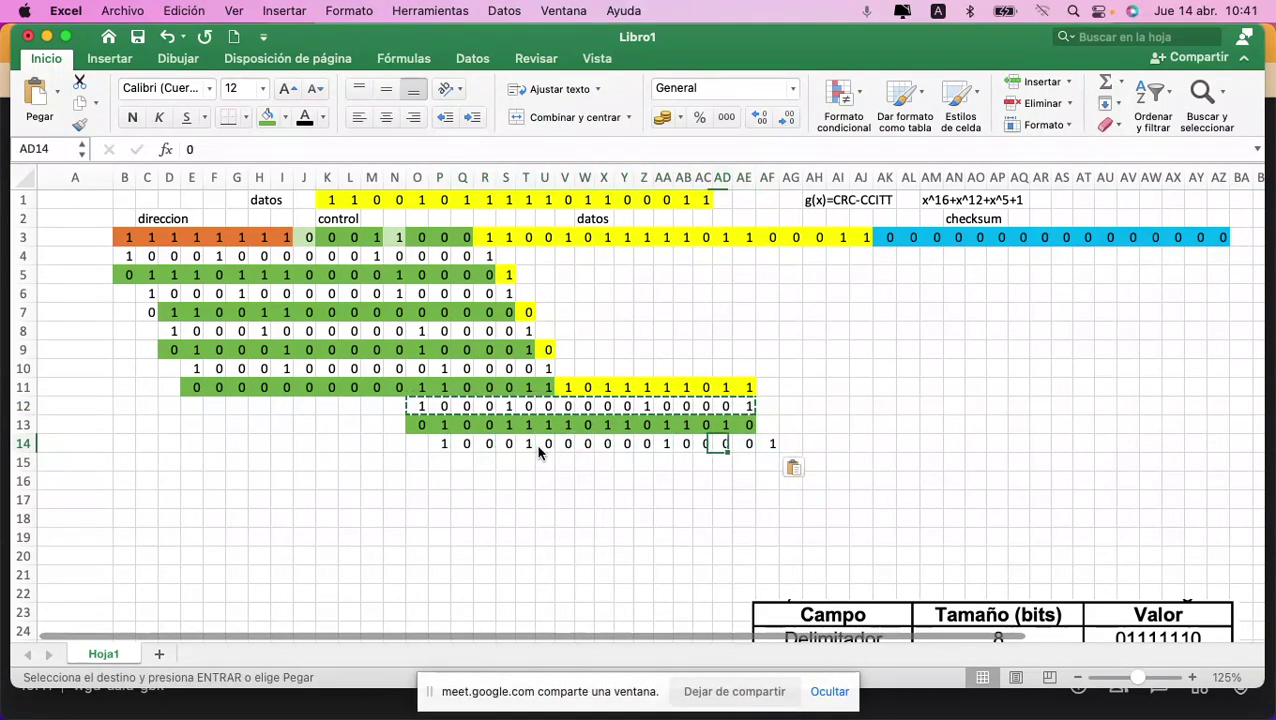
{"action": "key", "text": "Up"}
{"action": "key", "text": "Up"}
{"action": "key", "text": "Up"}
{"action": "key", "text": "Up"}
{"action": "key", "text": "Up"}
{"action": "key", "text": "Up"}
{"action": "key", "text": "Up"}
{"action": "key", "text": "Up"}
{"action": "key", "text": "Up"}
{"action": "key", "text": "Up"}
{"action": "key", "text": "Up"}
{"action": "key", "text": "super+c"}
{"action": "key", "text": "Down"}
{"action": "key", "text": "super+v"}
{"action": "key", "text": "Down"}
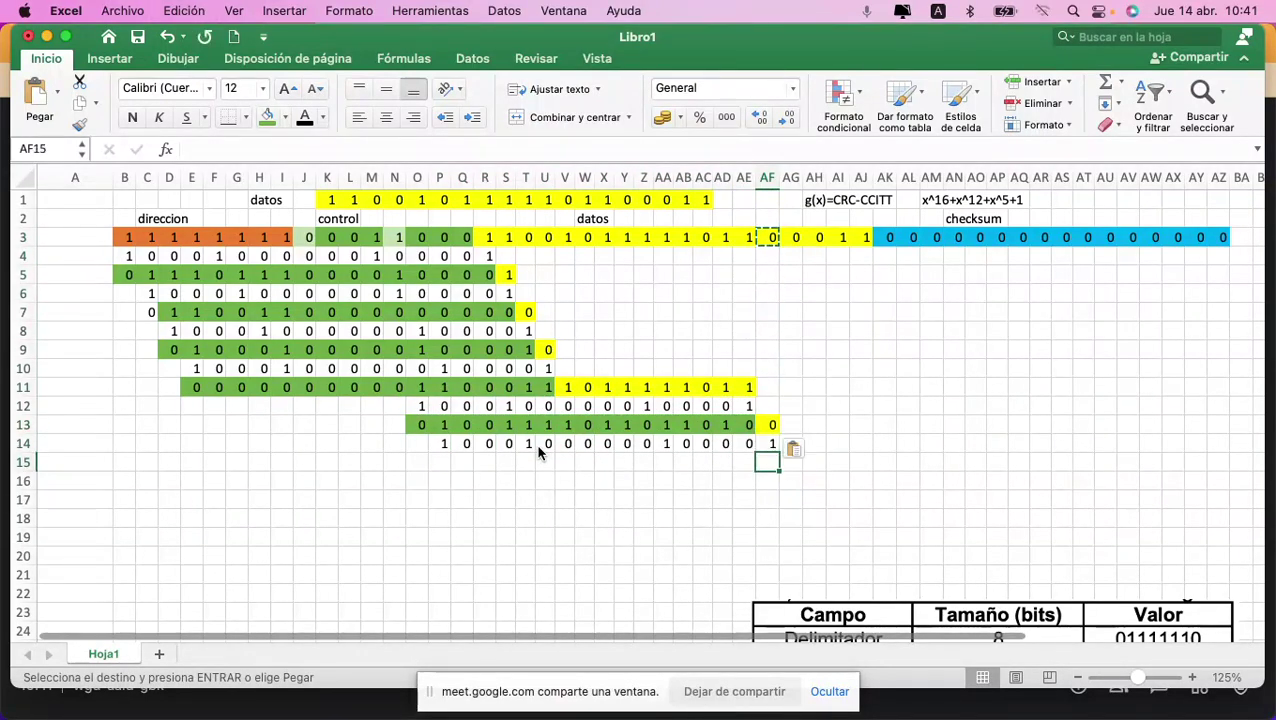
{"action": "key", "text": "Left"}
{"action": "key", "text": "Left"}
{"action": "key", "text": "Left"}
{"action": "key", "text": "Left"}
{"action": "key", "text": "Left"}
{"action": "key", "text": "Left"}
{"action": "key", "text": "Left"}
{"action": "key", "text": "Left"}
{"action": "key", "text": "Left"}
{"action": "key", "text": "Left"}
{"action": "key", "text": "Left"}
{"action": "type", "text": "0"}
{"action": "key", "text": "Right"}
{"action": "type", "text": "0"}
{"action": "key", "text": "Right"}
{"action": "type", "text": "0"}
{"action": "key", "text": "Right"}
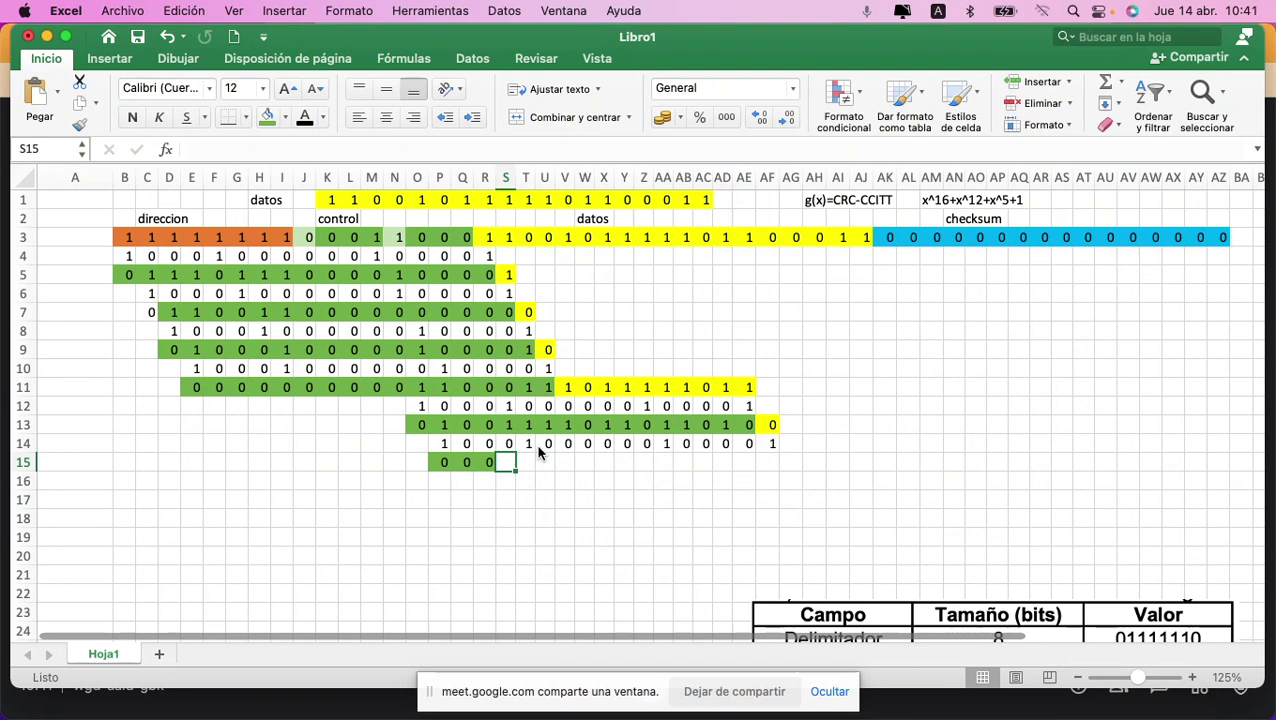
{"action": "type", "text": "1"}
{"action": "key", "text": "Right"}
{"action": "key", "text": "Right"}
{"action": "type", "text": "1"}
{"action": "key", "text": "Right"}
{"action": "type", "text": "1"}
{"action": "key", "text": "Right"}
{"action": "type", "text": "0"}
{"action": "key", "text": "Right"}
{"action": "type", "text": "1"}
{"action": "key", "text": "Right"}
{"action": "type", "text": "1"}
{"action": "key", "text": "Right"}
{"action": "type", "text": "1"}
{"action": "key", "text": "Right"}
{"action": "type", "text": "0 0"}
{"action": "key", "text": "Right"}
{"action": "type", "text": "1"}
{"action": "key", "text": "Right"}
{"action": "type", "text": "0"}
{"action": "key", "text": "Right"}
{"action": "type", "text": "1"}
{"action": "key", "text": "Right"}
{"action": "type", "text": "0"}
{"action": "key", "text": "Right"}
{"action": "type", "text": "1"}
Step: Copy the generator bits from P14:AF14 into row 16 starting at S16, aligned with the first 1 of the sixth XOR result
{"action": "key", "text": "Up"}
{"action": "key", "text": "shift+Left"}
{"action": "key", "text": "shift+Left"}
{"action": "key", "text": "shift+Left"}
{"action": "key", "text": "shift+Left"}
{"action": "key", "text": "shift+Left"}
{"action": "key", "text": "shift+Left"}
{"action": "key", "text": "shift+Left"}
{"action": "key", "text": "shift+Left"}
{"action": "key", "text": "shift+Left"}
{"action": "key", "text": "shift+Left"}
{"action": "key", "text": "shift+Left"}
{"action": "key", "text": "shift+Left"}
{"action": "key", "text": "shift+Left"}
{"action": "key", "text": "shift+Left"}
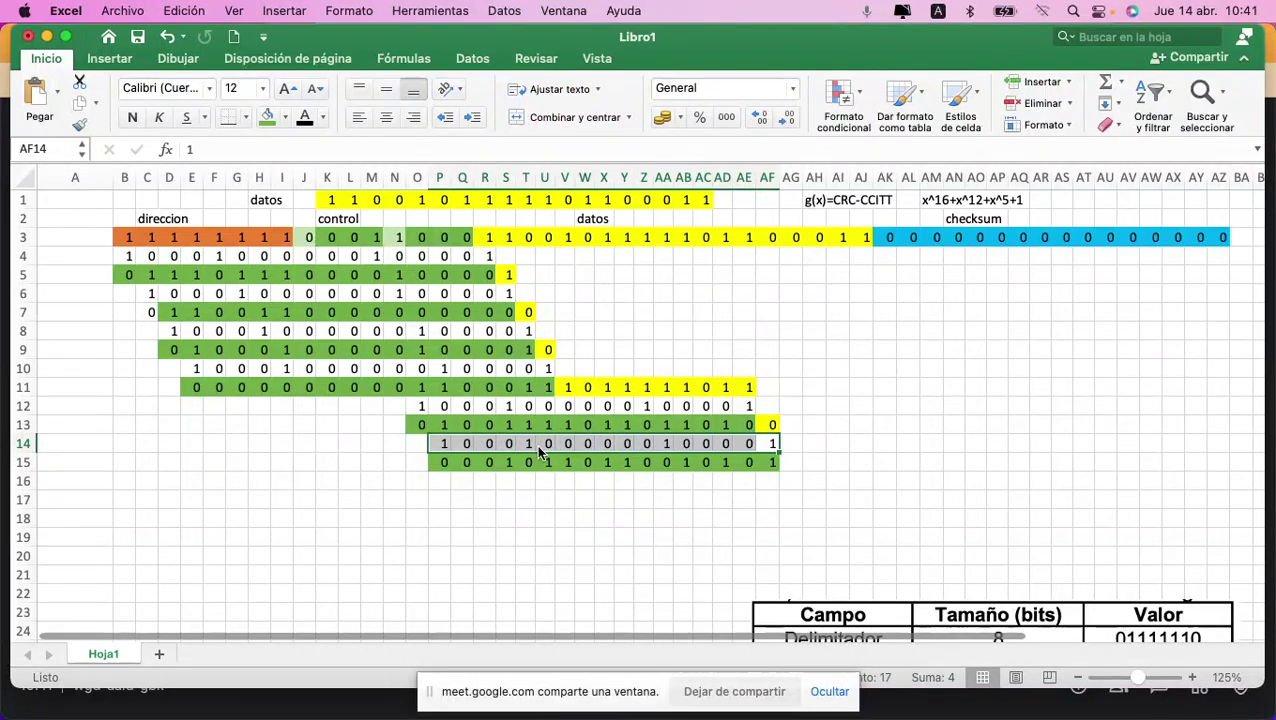
{"action": "key", "text": "super+c"}
{"action": "key", "text": "Down"}
{"action": "key", "text": "Down"}
{"action": "key", "text": "Left"}
{"action": "key", "text": "Left"}
{"action": "key", "text": "Left"}
{"action": "key", "text": "Left"}
{"action": "key", "text": "Left"}
{"action": "key", "text": "Left"}
{"action": "key", "text": "Left"}
{"action": "key", "text": "Left"}
{"action": "key", "text": "Left"}
{"action": "key", "text": "Left"}
{"action": "key", "text": "Left"}
{"action": "key", "text": "Left"}
{"action": "key", "text": "Left"}
{"action": "key", "text": "super+v"}
Step: Bring down the next three frame bits by copying AG3:AI3 into AG15:AI15, at the end of the sixth XOR result
{"action": "key", "text": "Right"}
{"action": "key", "text": "Right"}
{"action": "key", "text": "Right"}
{"action": "key", "text": "Right"}
{"action": "key", "text": "Right"}
{"action": "key", "text": "Right"}
{"action": "key", "text": "Right"}
{"action": "key", "text": "Right"}
{"action": "key", "text": "Right"}
{"action": "key", "text": "Right"}
{"action": "key", "text": "Right"}
{"action": "key", "text": "Right"}
{"action": "key", "text": "Right"}
{"action": "key", "text": "Right"}
{"action": "key", "text": "Up"}
{"action": "key", "text": "Up"}
{"action": "key", "text": "Up"}
{"action": "key", "text": "Up"}
{"action": "key", "text": "Up"}
{"action": "key", "text": "Up"}
{"action": "key", "text": "Up"}
{"action": "key", "text": "Up"}
{"action": "key", "text": "Up"}
{"action": "key", "text": "Up"}
{"action": "key", "text": "Up"}
{"action": "key", "text": "Up"}
{"action": "key", "text": "Up"}
{"action": "key", "text": "shift+Right"}
{"action": "key", "text": "shift+Right"}
{"action": "key", "text": "ctrl+c"}
{"action": "key", "text": "Down"}
{"action": "key", "text": "Down"}
{"action": "key", "text": "Down"}
{"action": "key", "text": "Down"}
{"action": "key", "text": "Down"}
{"action": "key", "text": "Down"}
{"action": "key", "text": "Down"}
{"action": "key", "text": "Down"}
{"action": "key", "text": "Down"}
{"action": "key", "text": "Down"}
{"action": "key", "text": "Down"}
{"action": "key", "text": "Down"}
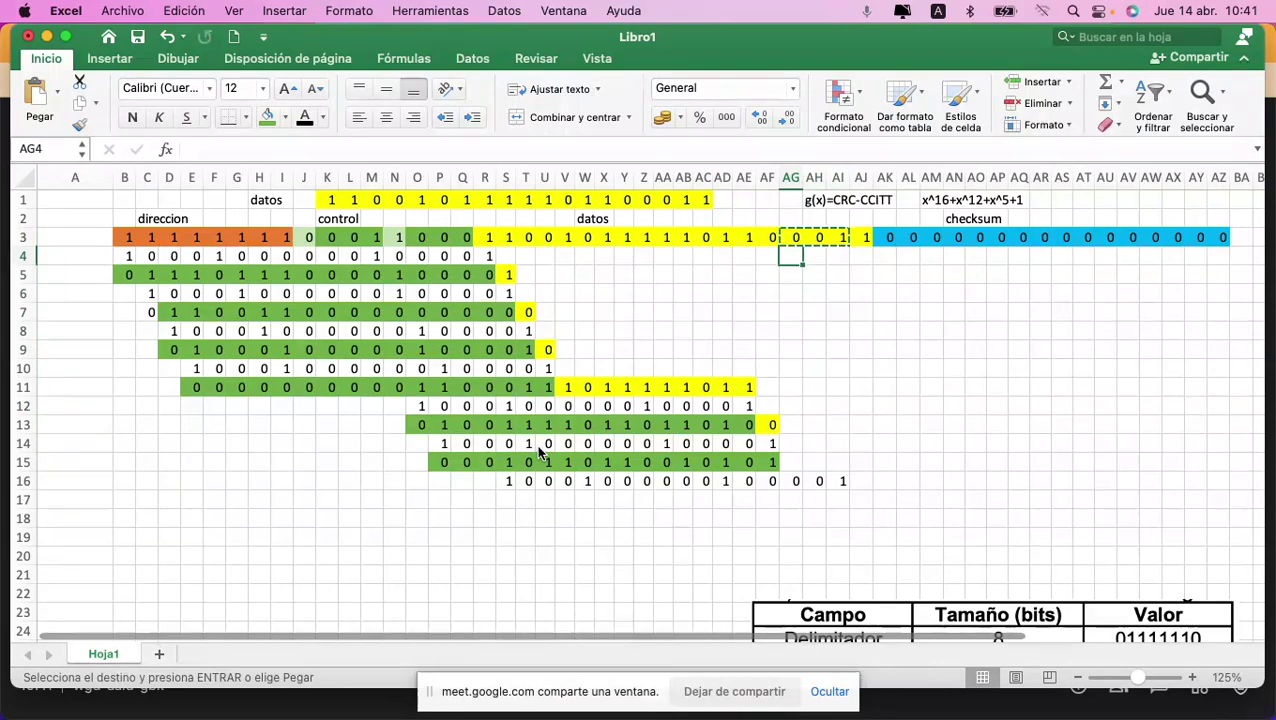
{"action": "key", "text": "cmd+v"}
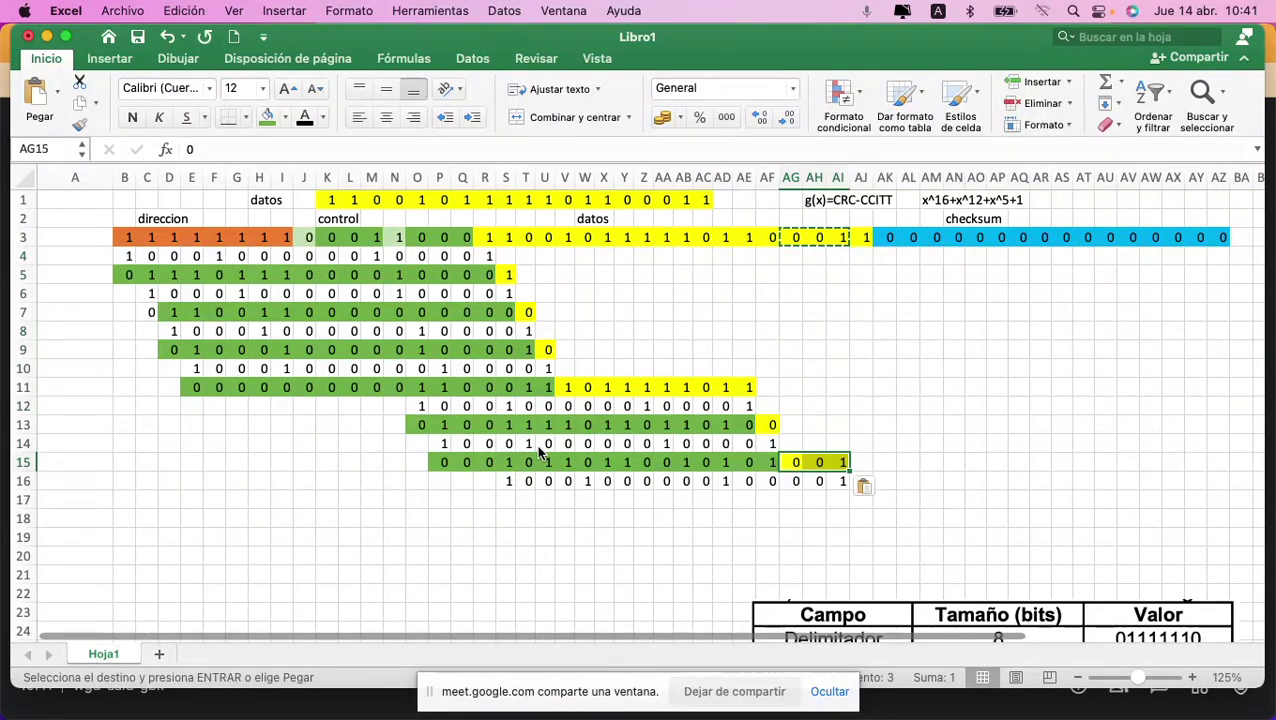
{"action": "key", "text": "Down"}
{"action": "key", "text": "Down"}
{"action": "key", "text": "Left"}
{"action": "key", "text": "Left"}
{"action": "key", "text": "Left"}
{"action": "key", "text": "Left"}
{"action": "key", "text": "Left"}
{"action": "key", "text": "Left"}
{"action": "key", "text": "Left"}
{"action": "key", "text": "Left"}
{"action": "key", "text": "Left"}
{"action": "key", "text": "Left"}
{"action": "key", "text": "Left"}
{"action": "key", "text": "Left"}
{"action": "key", "text": "Left"}
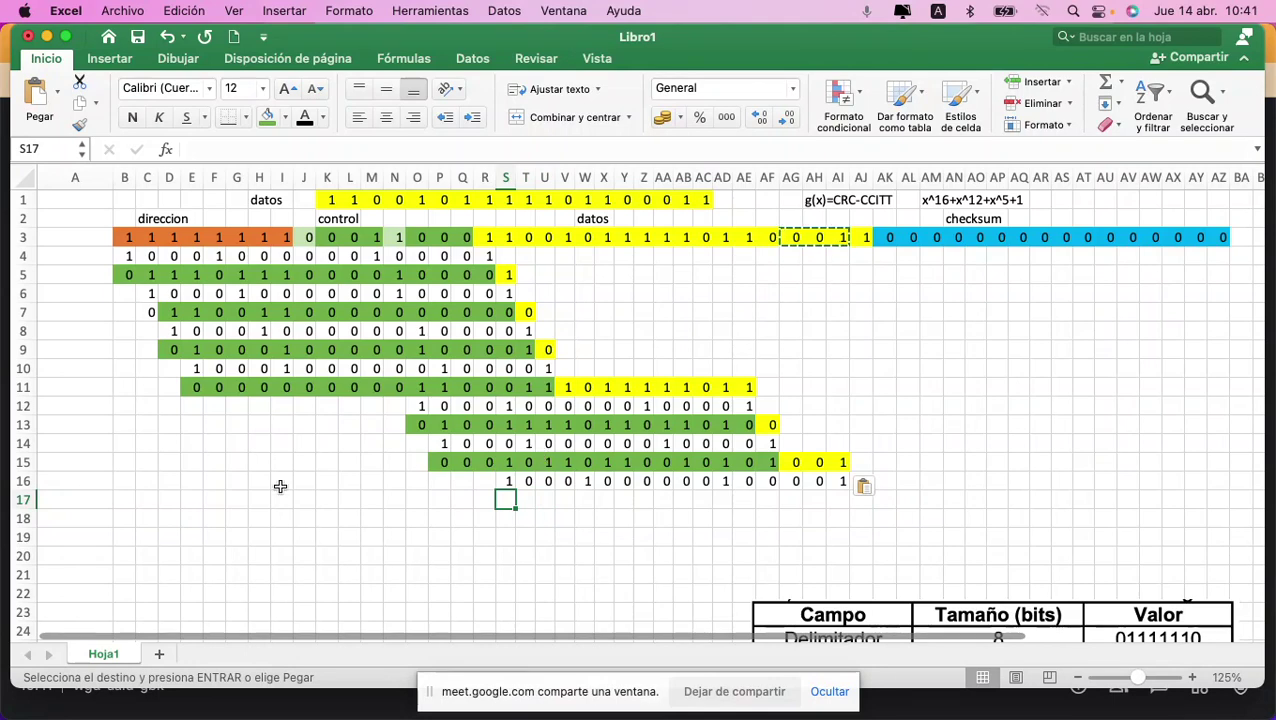
{"action": "type", "text": "0"}
{"action": "key", "text": "Right"}
{"action": "type", "text": "0"}
{"action": "key", "text": "Right"}
{"action": "type", "text": "1"}
{"action": "key", "text": "Right"}
{"action": "type", "text": "1"}
{"action": "key", "text": "Right"}
{"action": "type", "text": "1"}
{"action": "key", "text": "Right"}
{"action": "type", "text": "1"}
{"action": "key", "text": "Right"}
{"action": "type", "text": "0"}
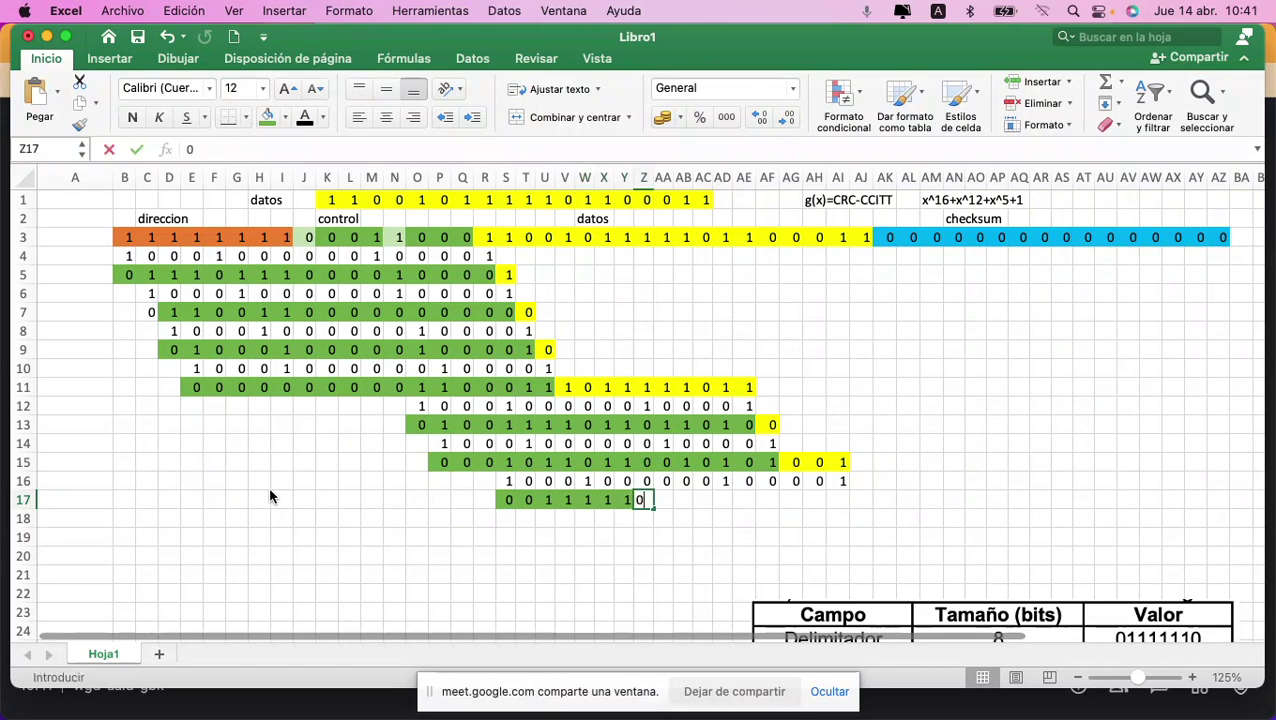
{"action": "key", "text": "Right"}
{"action": "type", "text": "0"}
{"action": "key", "text": "Right"}
{"action": "type", "text": "1"}
{"action": "key", "text": "Right"}
{"action": "type", "text": "0"}
{"action": "key", "text": "Right"}
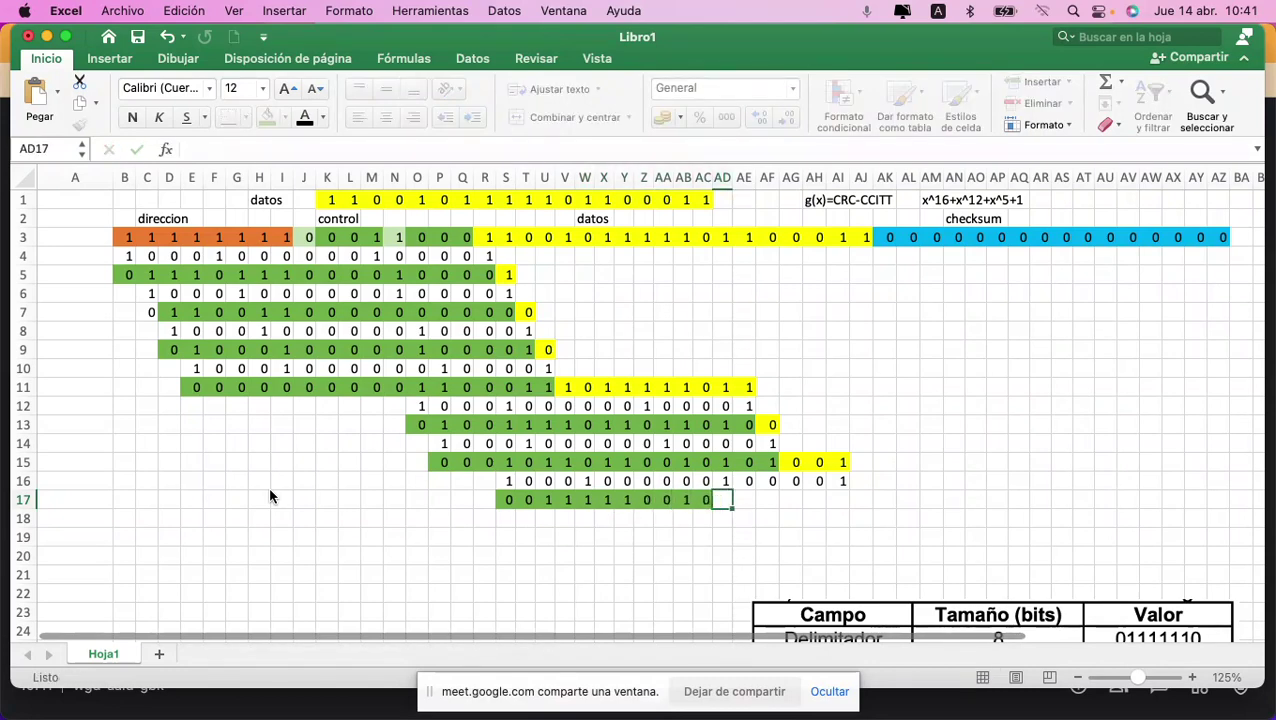
{"action": "type", "text": "0"}
{"action": "key", "text": "Right"}
{"action": "type", "text": "0"}
{"action": "key", "text": "Right"}
{"action": "type", "text": "1"}
{"action": "key", "text": "Right"}
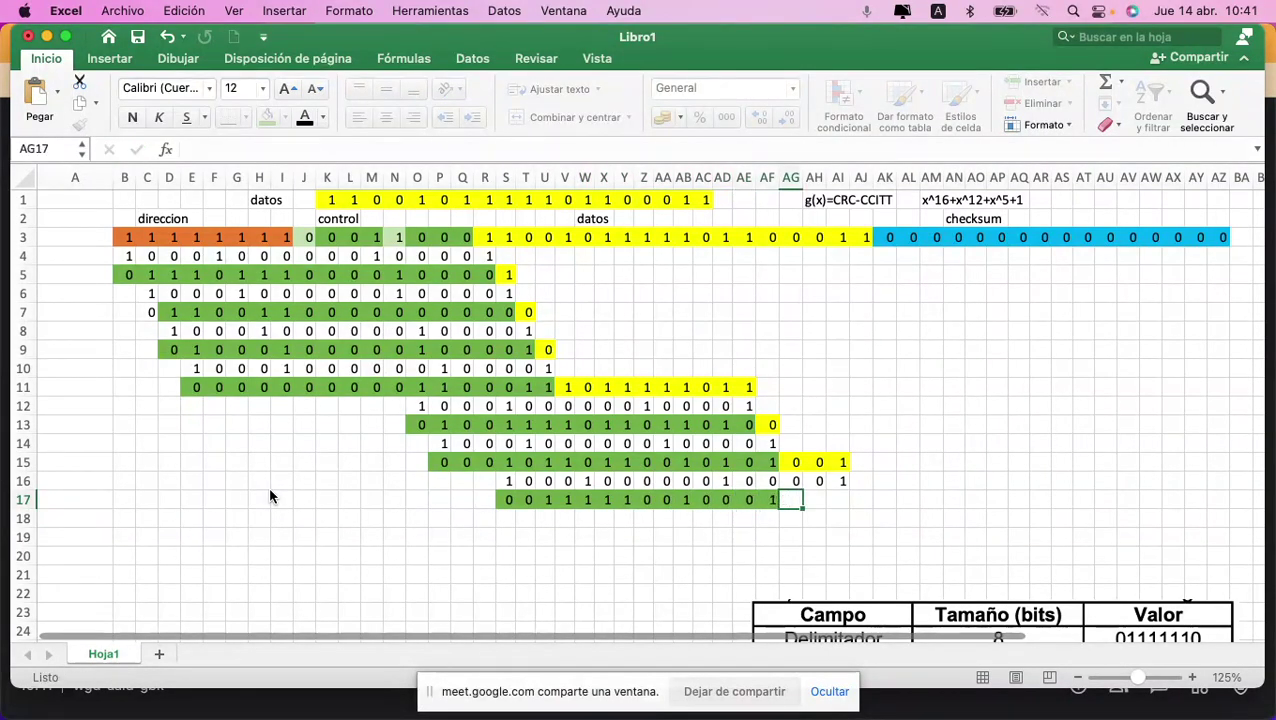
{"action": "type", "text": "0"}
{"action": "key", "text": "Right"}
{"action": "type", "text": "0"}
{"action": "key", "text": "Right"}
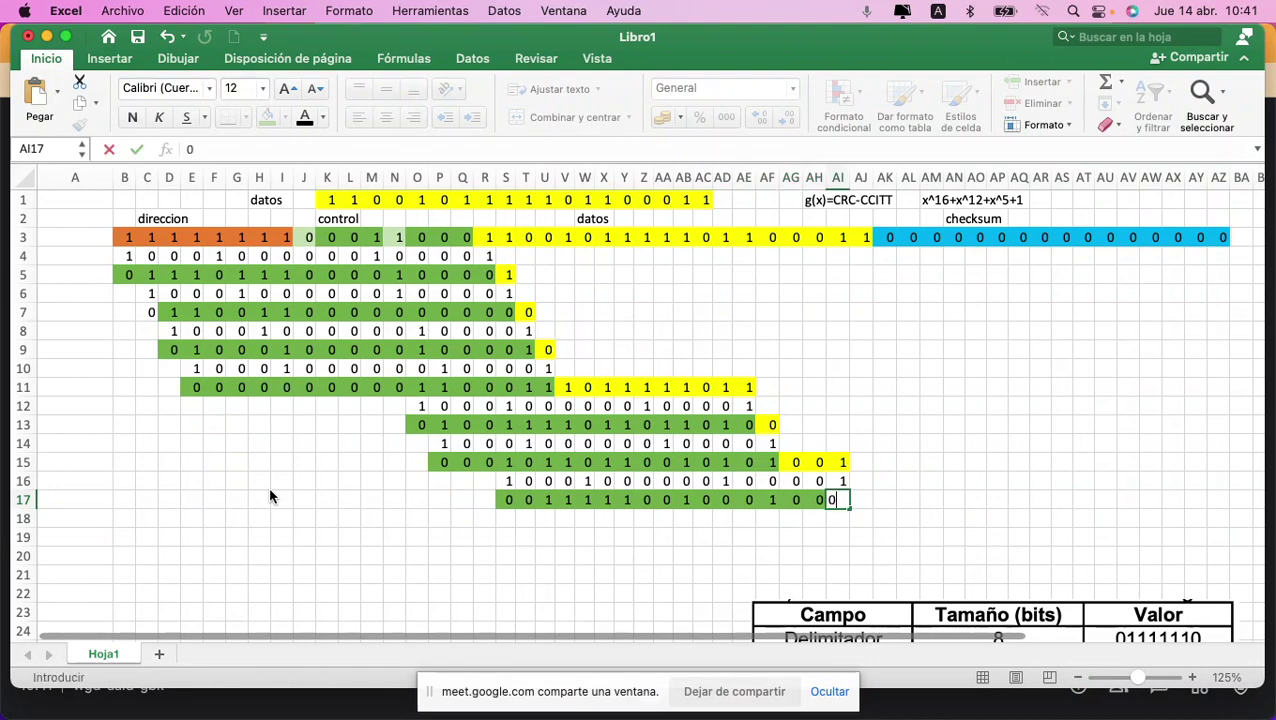
{"action": "key", "text": "Up"}
Step: Copy the generator bits from S16:AI16 into row 18 starting at U18, aligned with the first 1 of the seventh XOR result
{"action": "key", "text": "shift+Left"}
{"action": "key", "text": "shift+Left"}
{"action": "key", "text": "shift+Left"}
{"action": "key", "text": "shift+Left"}
{"action": "key", "text": "shift+Left"}
{"action": "key", "text": "shift+Left"}
{"action": "key", "text": "shift+Left"}
{"action": "key", "text": "shift+Left"}
{"action": "key", "text": "shift+Left"}
{"action": "key", "text": "shift+Left"}
{"action": "key", "text": "shift+Left"}
{"action": "key", "text": "shift+Left"}
{"action": "key", "text": "shift+Left"}
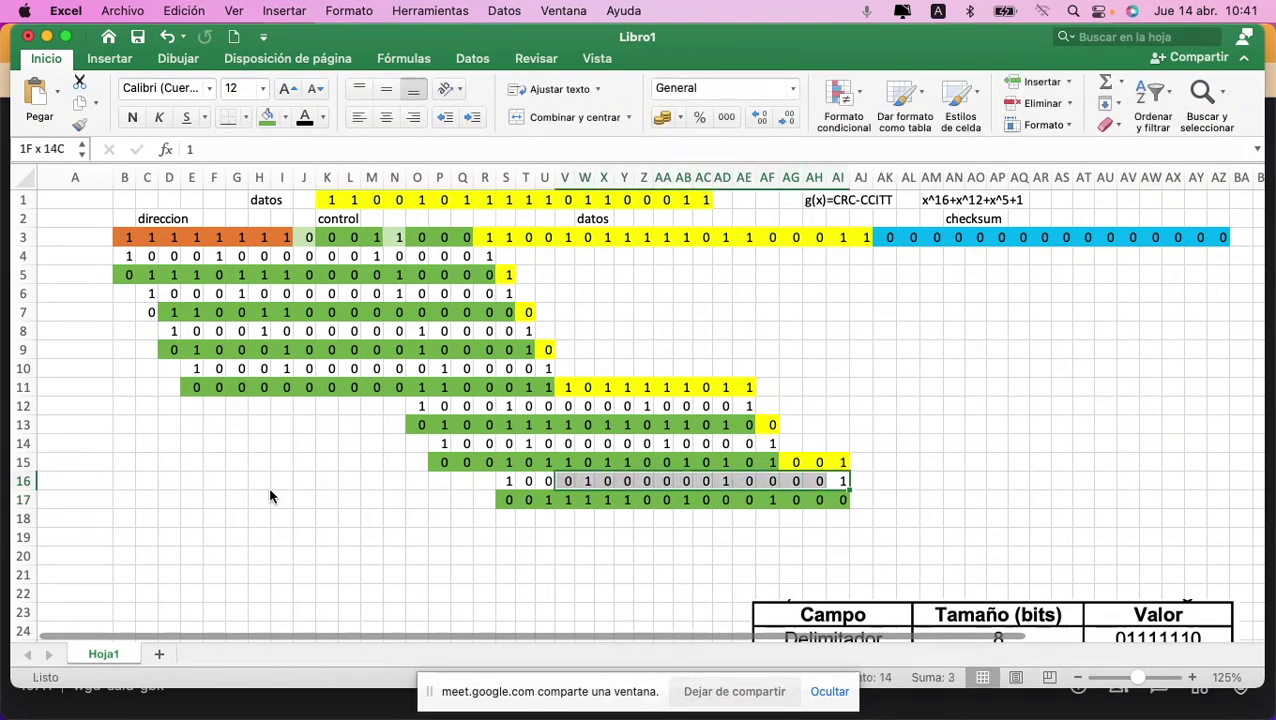
{"action": "key", "text": "shift+Left"}
{"action": "key", "text": "shift+Left"}
{"action": "key", "text": "shift+Left"}
{"action": "key", "text": "super+c"}
{"action": "key", "text": "Down"}
{"action": "key", "text": "Down"}
{"action": "key", "text": "Left"}
{"action": "key", "text": "Left"}
{"action": "key", "text": "Left"}
{"action": "key", "text": "Left"}
{"action": "key", "text": "Left"}
{"action": "key", "text": "Left"}
{"action": "key", "text": "Left"}
{"action": "key", "text": "Left"}
{"action": "key", "text": "Left"}
{"action": "key", "text": "Left"}
{"action": "key", "text": "Left"}
{"action": "key", "text": "Left"}
{"action": "key", "text": "Left"}
{"action": "key", "text": "Left"}
{"action": "key", "text": "super+v"}
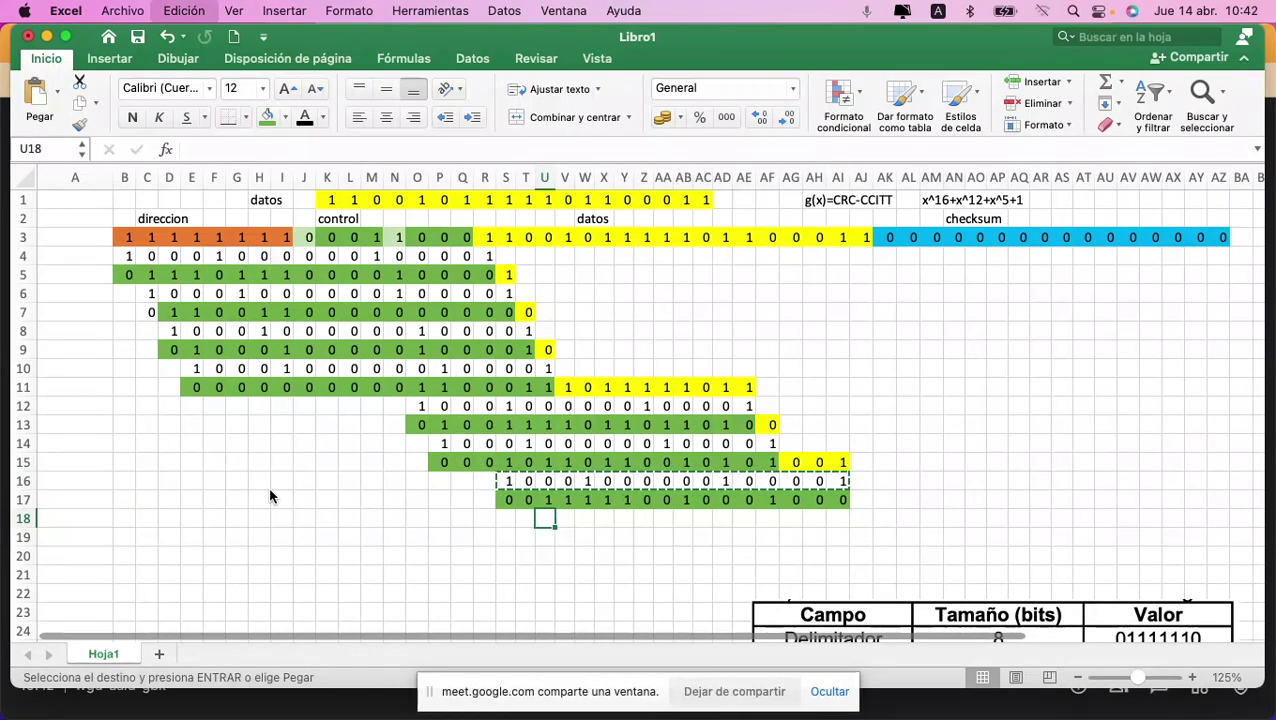
Step: Bring down the next two frame bits by copying AJ3:AK3 into AJ17:AK17, at the end of the seventh XOR result
{"action": "key", "text": "Right"}
{"action": "key", "text": "Right"}
{"action": "key", "text": "Right"}
{"action": "key", "text": "Right"}
{"action": "key", "text": "Right"}
{"action": "key", "text": "Right"}
{"action": "key", "text": "Right"}
{"action": "key", "text": "Right"}
{"action": "key", "text": "Right"}
{"action": "key", "text": "Right"}
{"action": "key", "text": "Right"}
{"action": "key", "text": "Right"}
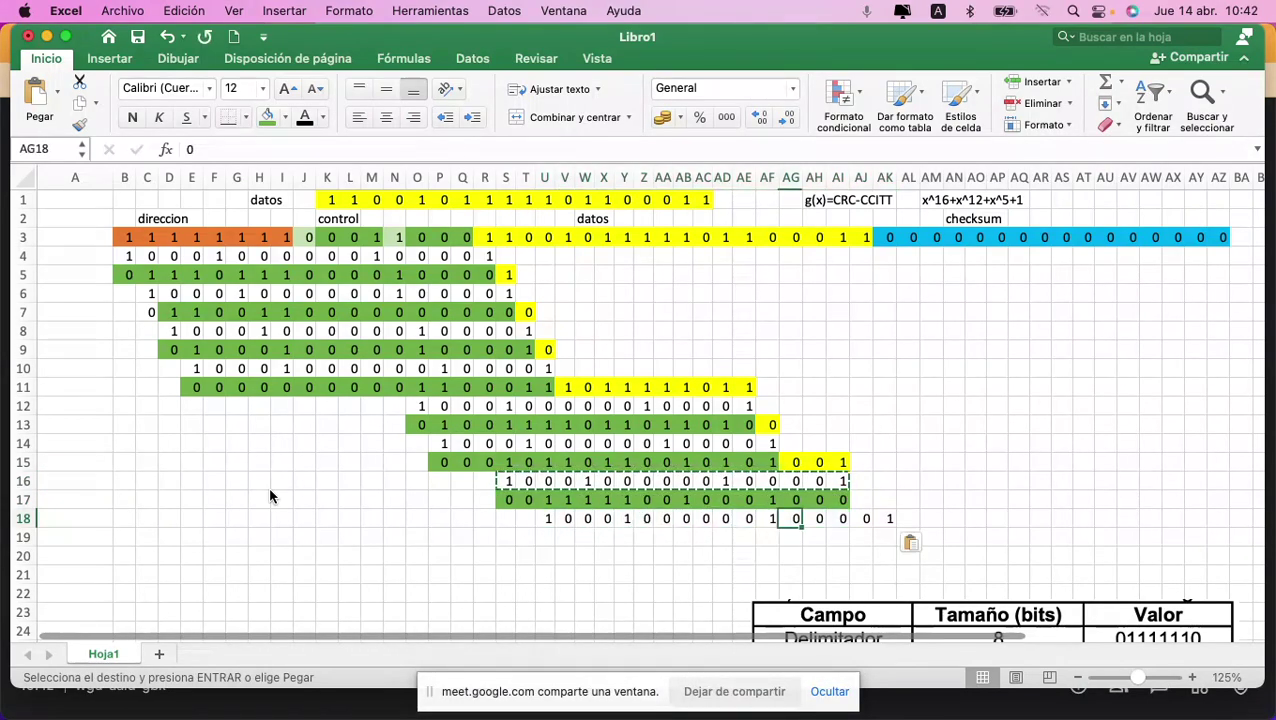
{"action": "key", "text": "Right"}
{"action": "key", "text": "Right"}
{"action": "key", "text": "Right"}
{"action": "key", "text": "Up"}
{"action": "key", "text": "Up"}
{"action": "key", "text": "Up"}
{"action": "key", "text": "Up"}
{"action": "key", "text": "Up"}
{"action": "key", "text": "Up"}
{"action": "key", "text": "Up"}
{"action": "key", "text": "Up"}
{"action": "key", "text": "Up"}
{"action": "key", "text": "Up"}
{"action": "key", "text": "Up"}
{"action": "key", "text": "Up"}
{"action": "key", "text": "Up"}
{"action": "key", "text": "Up"}
{"action": "key", "text": "Up"}
{"action": "key", "text": "shift+Right"}
{"action": "key", "text": "super+c"}
{"action": "key", "text": "Down"}
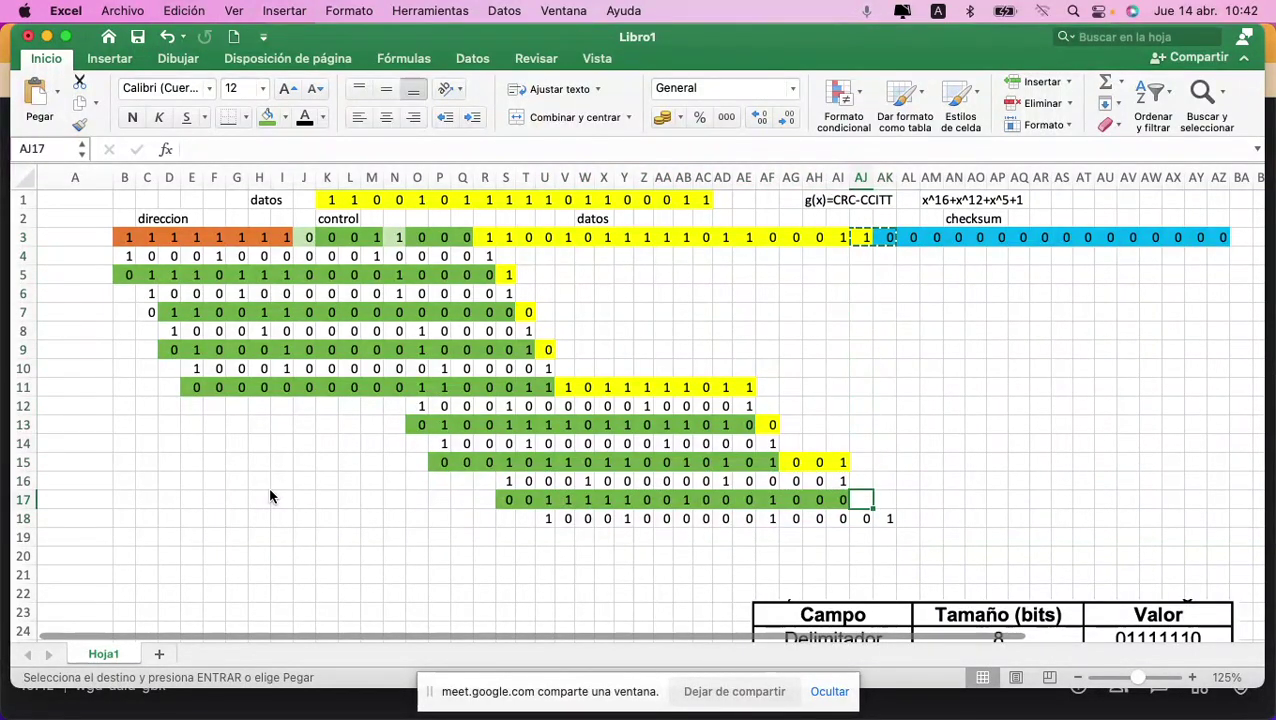
{"action": "key", "text": "super+v"}
{"action": "key", "text": "Down"}
{"action": "key", "text": "Down"}
{"action": "key", "text": "Left"}
{"action": "key", "text": "Left"}
{"action": "key", "text": "Left"}
{"action": "key", "text": "Left"}
{"action": "key", "text": "Left"}
{"action": "key", "text": "Left"}
{"action": "key", "text": "Left"}
{"action": "key", "text": "Left"}
{"action": "type", "text": "0"}
{"action": "key", "text": "Right"}
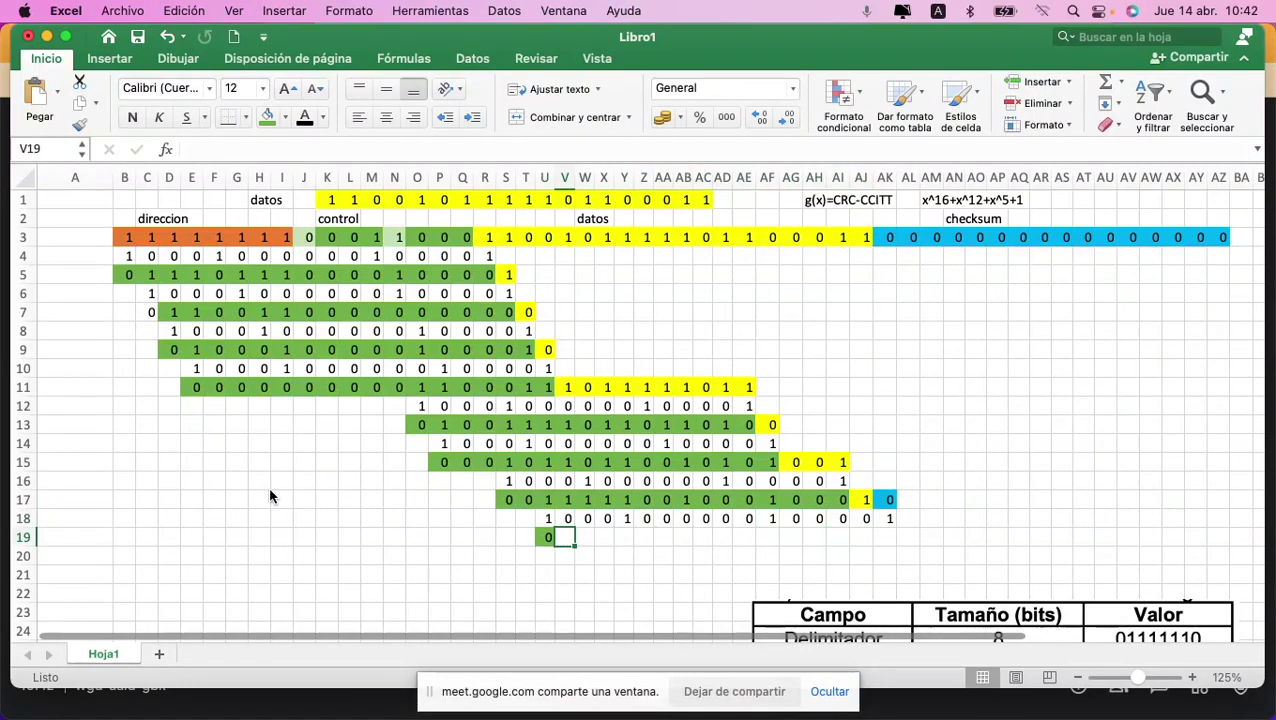
{"action": "type", "text": "1"}
{"action": "key", "text": "Right"}
{"action": "type", "text": "1"}
{"action": "key", "text": "Right"}
{"action": "type", "text": "1"}
{"action": "key", "text": "Right"}
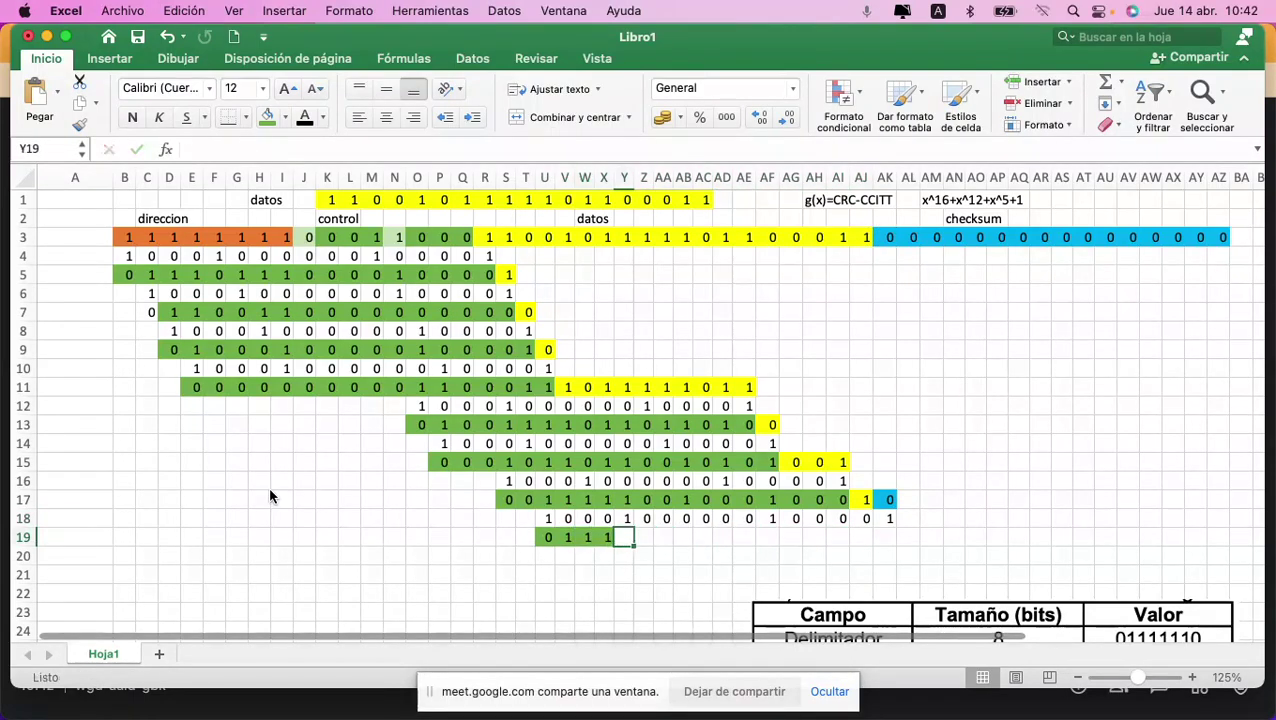
{"action": "type", "text": "0"}
{"action": "key", "text": "Right"}
{"action": "type", "text": "0"}
{"action": "key", "text": "Right"}
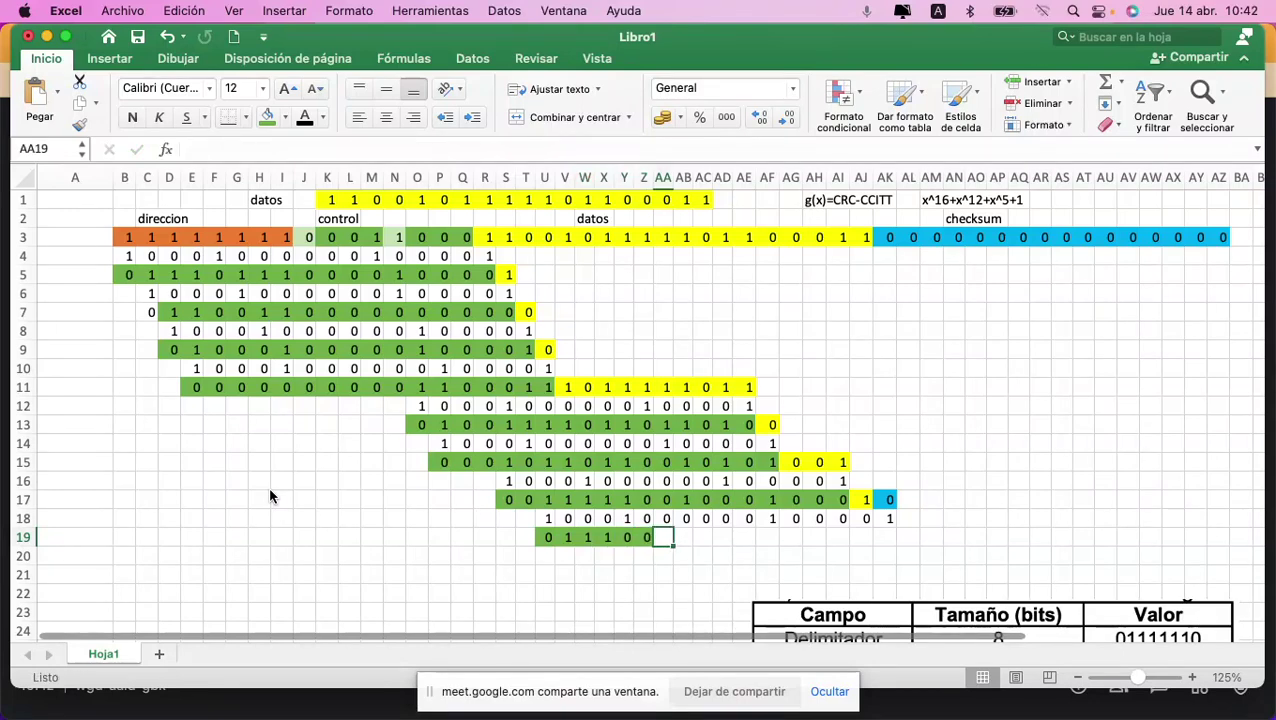
{"action": "key", "text": "Right"}
{"action": "type", "text": "1"}
{"action": "key", "text": "Right"}
{"action": "type", "text": "0"}
{"action": "key", "text": "Right"}
{"action": "type", "text": "0"}
{"action": "key", "text": "Right"}
{"action": "type", "text": "0"}
{"action": "key", "text": "Right"}
{"action": "type", "text": "0"}
{"action": "key", "text": "Right"}
{"action": "type", "text": "0"}
{"action": "key", "text": "Right"}
{"action": "type", "text": "0"}
{"action": "key", "text": "Right"}
{"action": "type", "text": "0"}
{"action": "key", "text": "BackSpace"}
{"action": "type", "text": "1"}
{"action": "key", "text": "Right"}
{"action": "type", "text": "1"}
Step: Copy the generator bits from U18:AK18 into row 20 starting at V20, aligned with the first 1 of the eighth XOR result
{"action": "key", "text": "Up"}
{"action": "key", "text": "shift+Left"}
{"action": "key", "text": "shift+Left"}
{"action": "key", "text": "shift+Left"}
{"action": "key", "text": "shift+Left"}
{"action": "key", "text": "shift+Left"}
{"action": "key", "text": "shift+Left"}
{"action": "key", "text": "shift+Left"}
{"action": "key", "text": "shift+Left"}
{"action": "key", "text": "shift+Left"}
{"action": "key", "text": "shift+Left"}
{"action": "key", "text": "shift+Left"}
{"action": "key", "text": "shift+Left"}
{"action": "key", "text": "shift+Left"}
{"action": "key", "text": "shift+Left"}
{"action": "key", "text": "shift+Left"}
{"action": "key", "text": "shift+Left"}
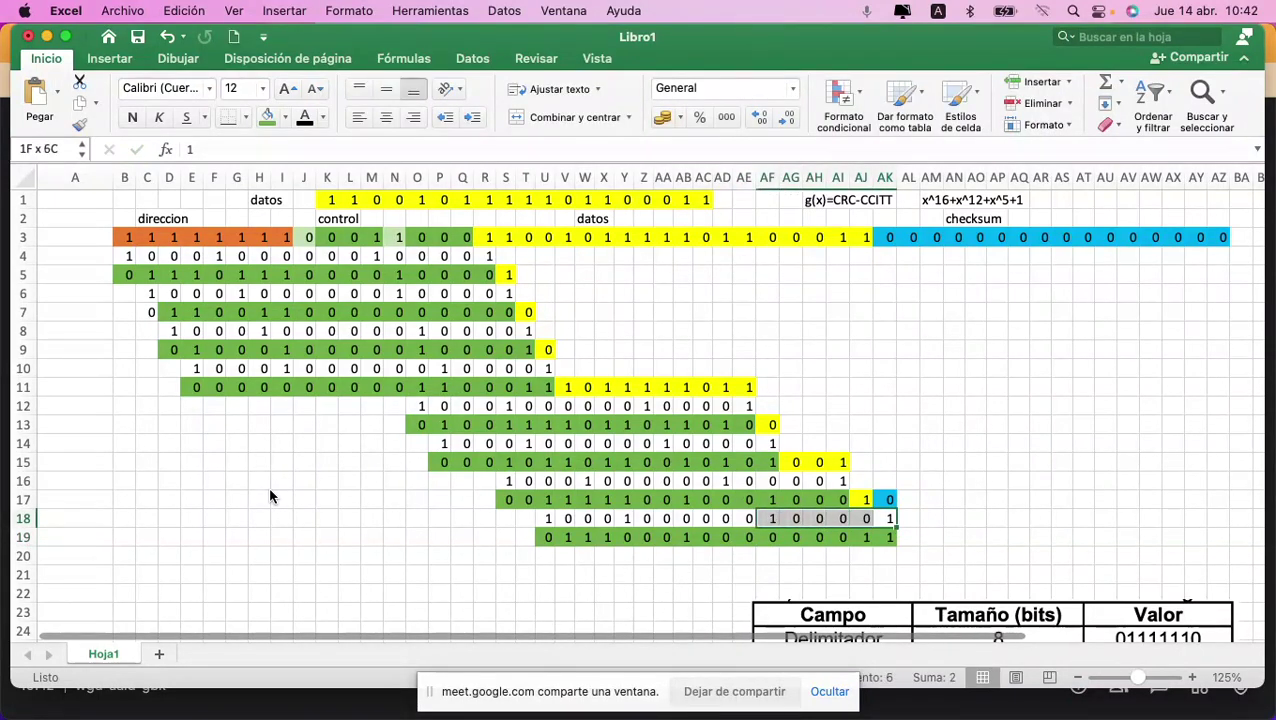
{"action": "key", "text": "super+c"}
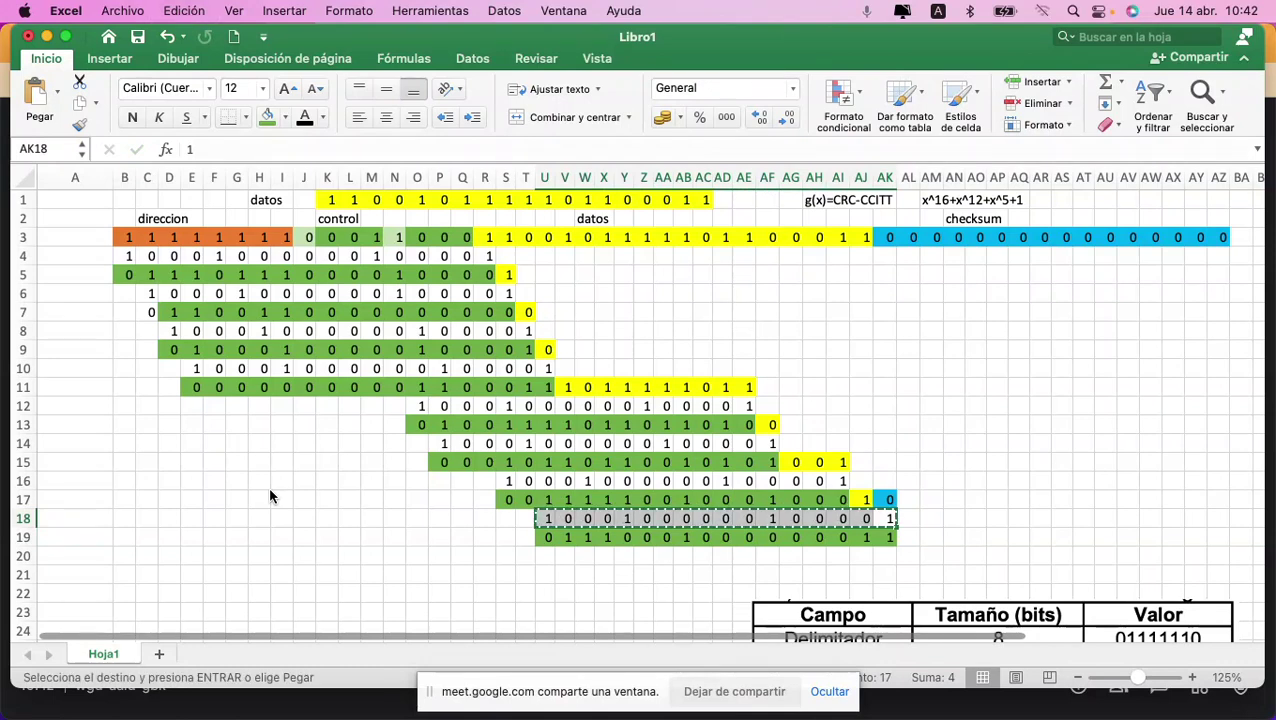
{"action": "key", "text": "Down"}
{"action": "key", "text": "Down"}
{"action": "key", "text": "Left"}
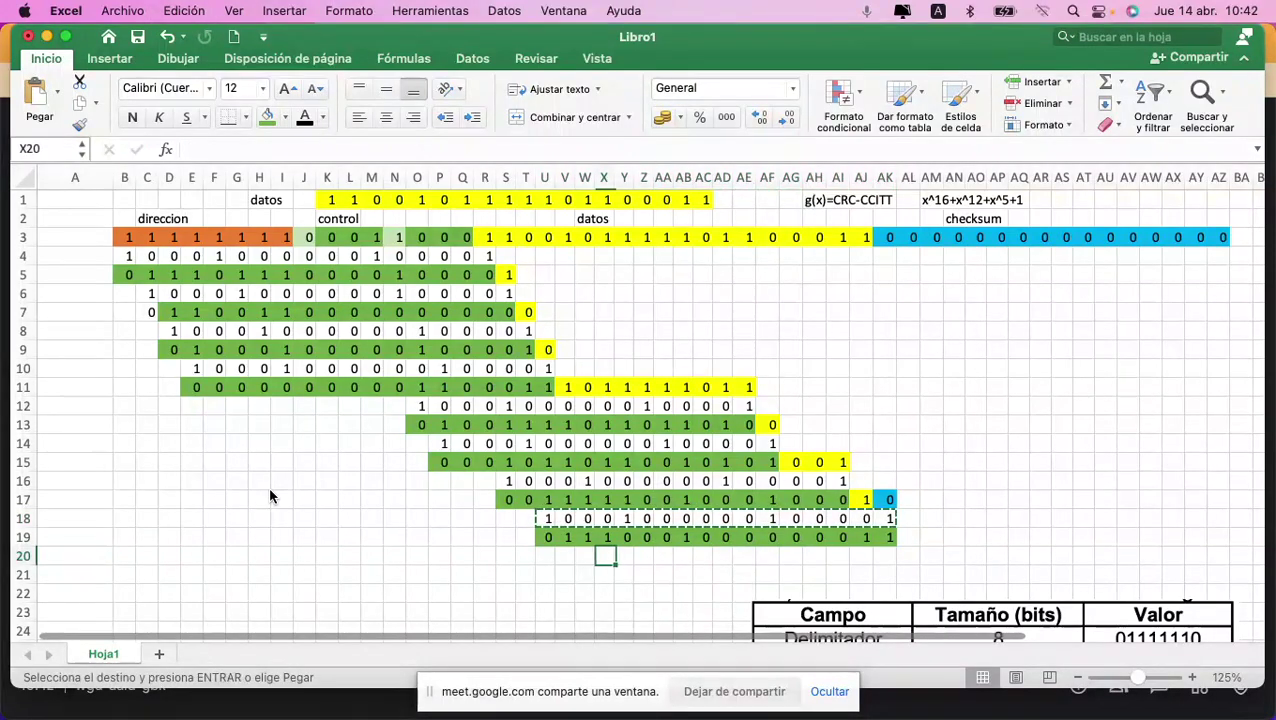
{"action": "key", "text": "super+v"}
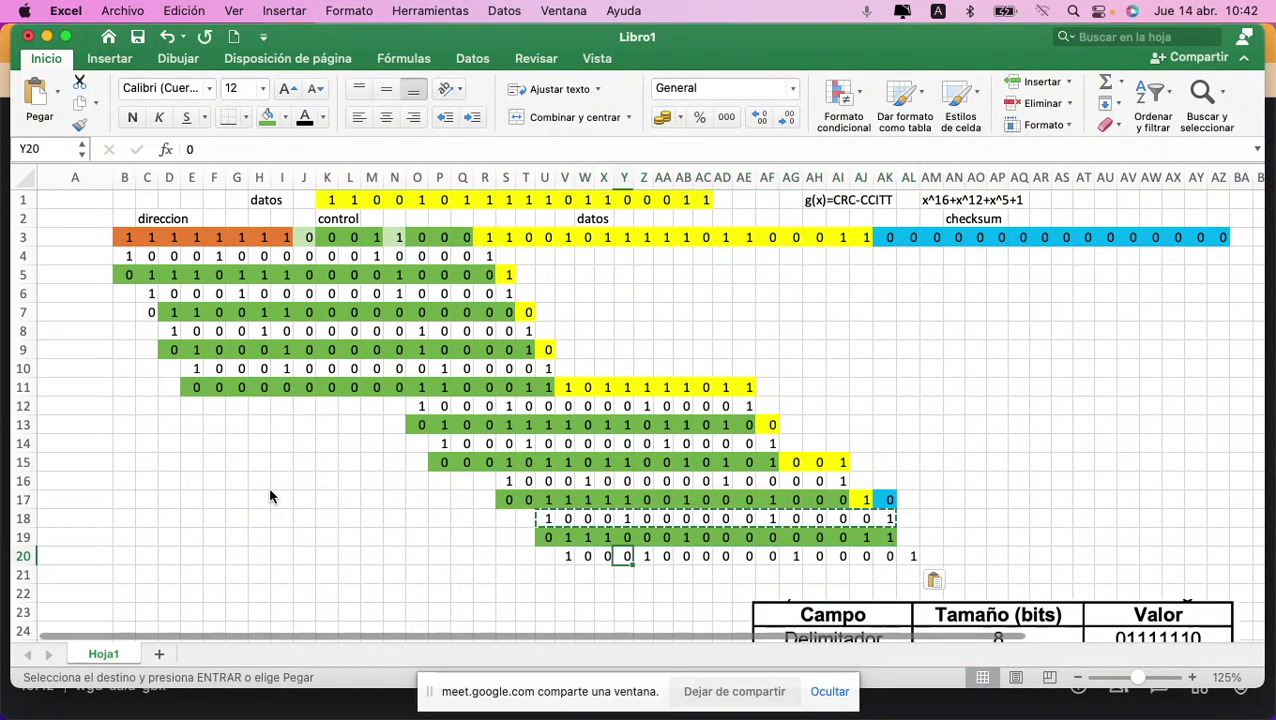
Step: Bring down the next frame bit by copying AL3 into AL19, at the end of the eighth XOR result
{"action": "key", "text": "Right"}
{"action": "key", "text": "Up"}
{"action": "key", "text": "Up"}
{"action": "key", "text": "Up"}
{"action": "key", "text": "Up"}
{"action": "key", "text": "Up"}
{"action": "key", "text": "Up"}
{"action": "key", "text": "Up"}
{"action": "key", "text": "Up"}
{"action": "key", "text": "Up"}
{"action": "key", "text": "Up"}
{"action": "key", "text": "Up"}
{"action": "key", "text": "Up"}
{"action": "key", "text": "Up"}
{"action": "key", "text": "Up"}
{"action": "key", "text": "Up"}
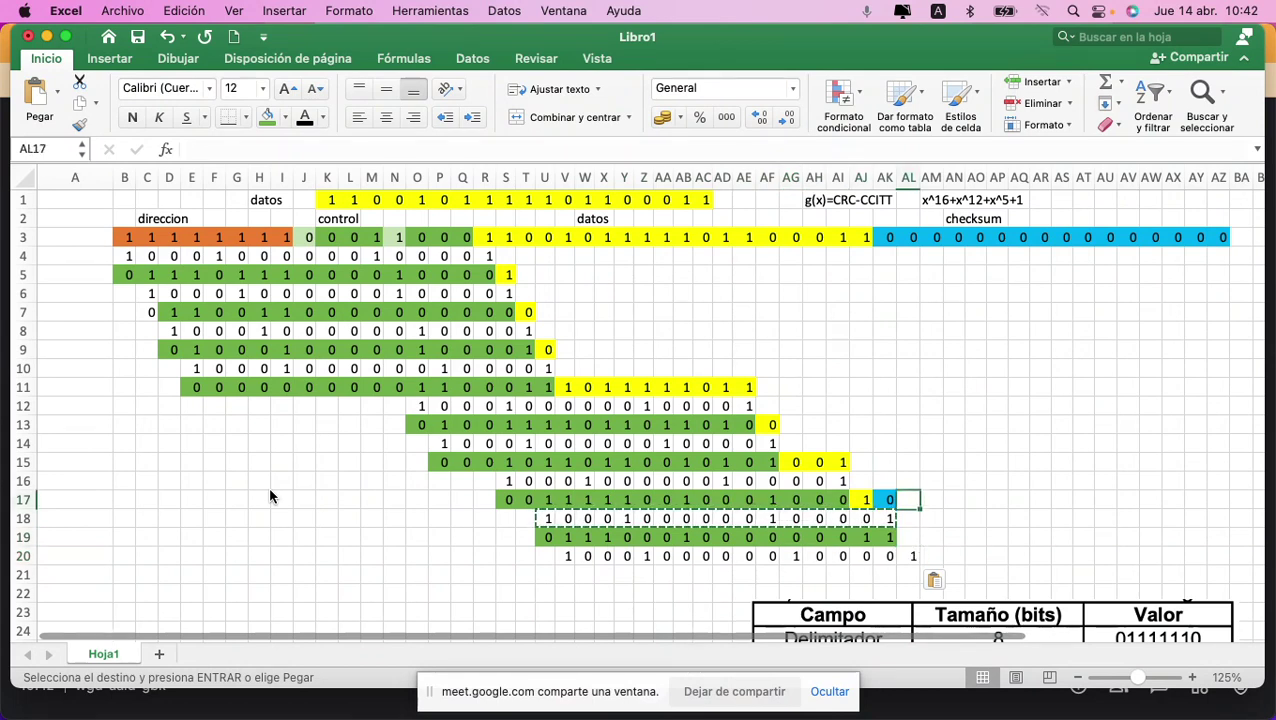
{"action": "key", "text": "Up"}
{"action": "key", "text": "Up"}
{"action": "key", "text": "super+c"}
{"action": "key", "text": "Down"}
{"action": "key", "text": "Down"}
{"action": "key", "text": "Down"}
{"action": "key", "text": "Down"}
{"action": "key", "text": "Down"}
{"action": "key", "text": "Down"}
{"action": "key", "text": "Down"}
{"action": "key", "text": "Down"}
{"action": "key", "text": "Down"}
{"action": "key", "text": "Down"}
{"action": "key", "text": "Down"}
{"action": "key", "text": "Down"}
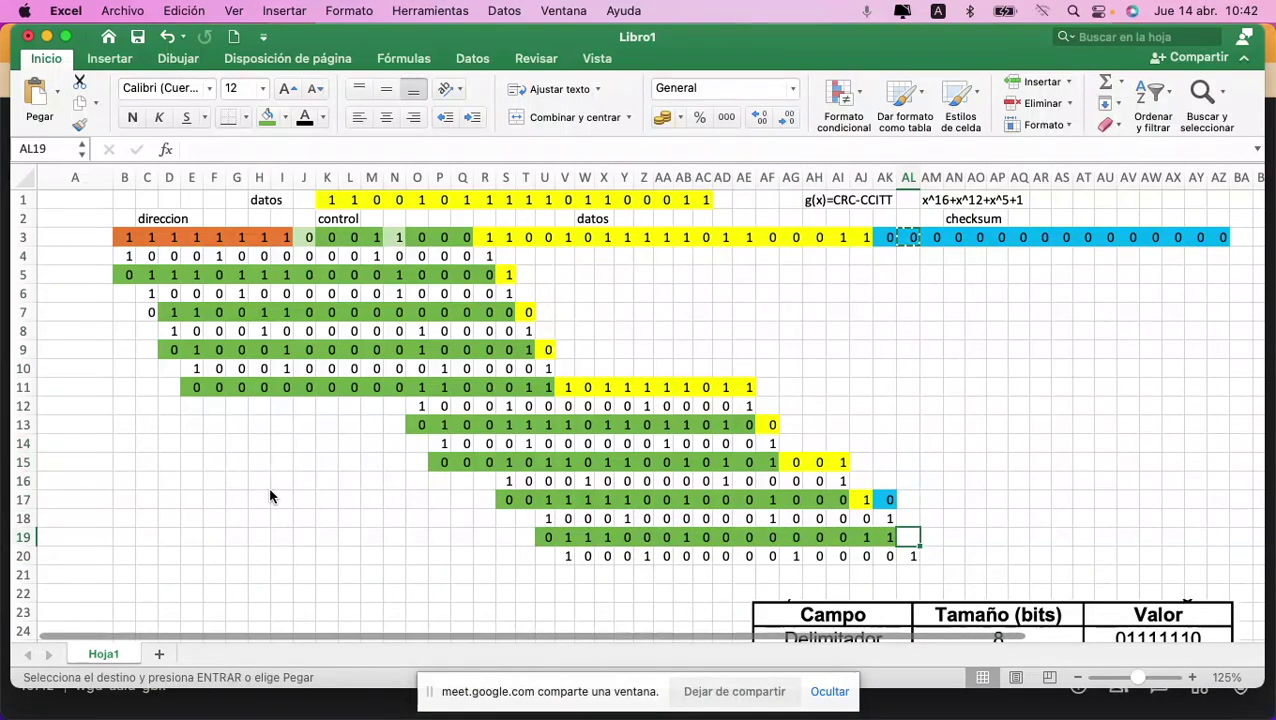
{"action": "key", "text": "super+v"}
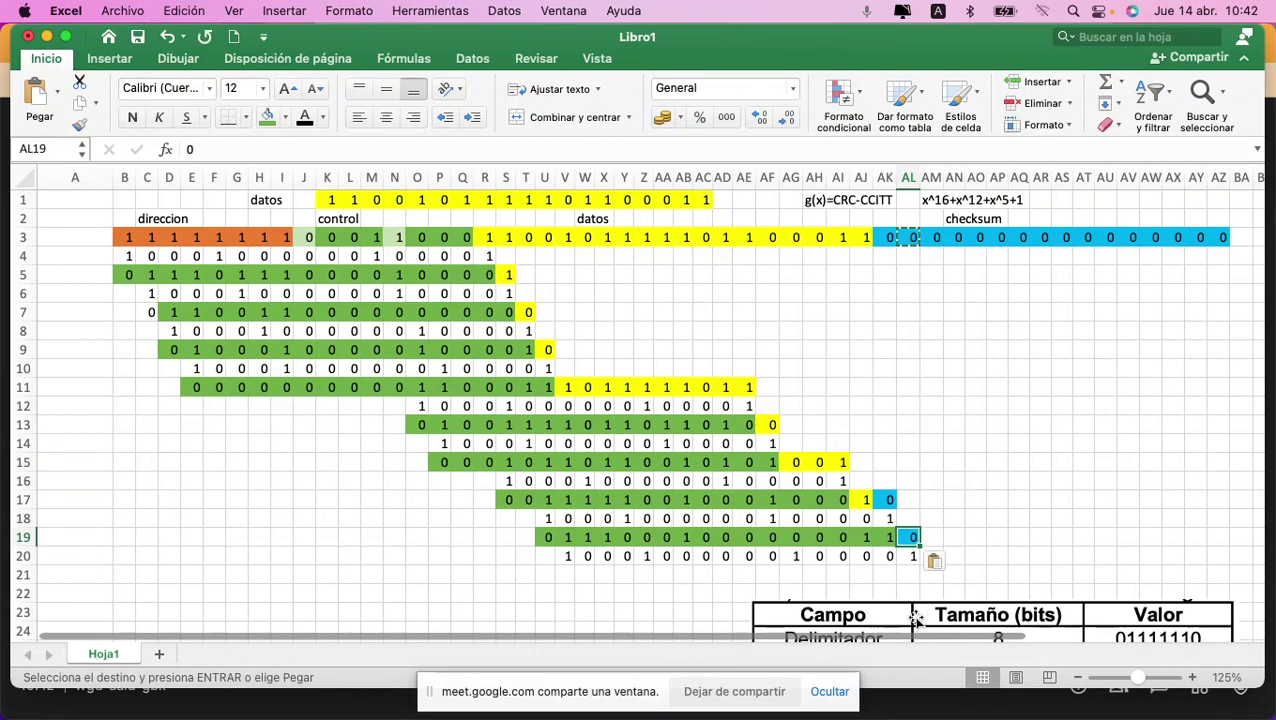
Step: Move the frame field table image clear of the division, up and to the right, starting around column AX
{"action": "left_click_drag", "start_coordinate": [915, 619], "coordinate": [1185, 313]}
{"action": "scroll", "coordinate": [780, 539], "scroll_direction": "down", "scroll_amount": 3}
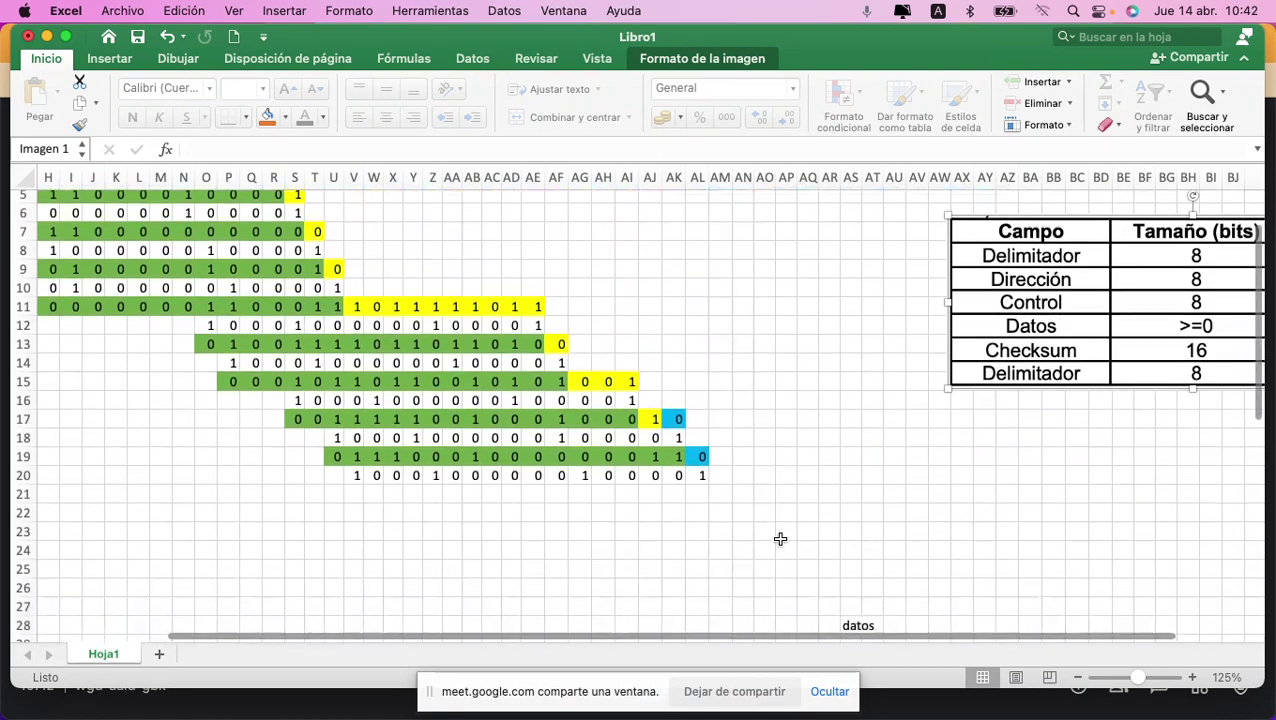
{"action": "scroll", "coordinate": [780, 539], "scroll_direction": "up", "scroll_amount": 2}
{"action": "scroll", "coordinate": [780, 539], "scroll_direction": "left", "scroll_amount": 3}
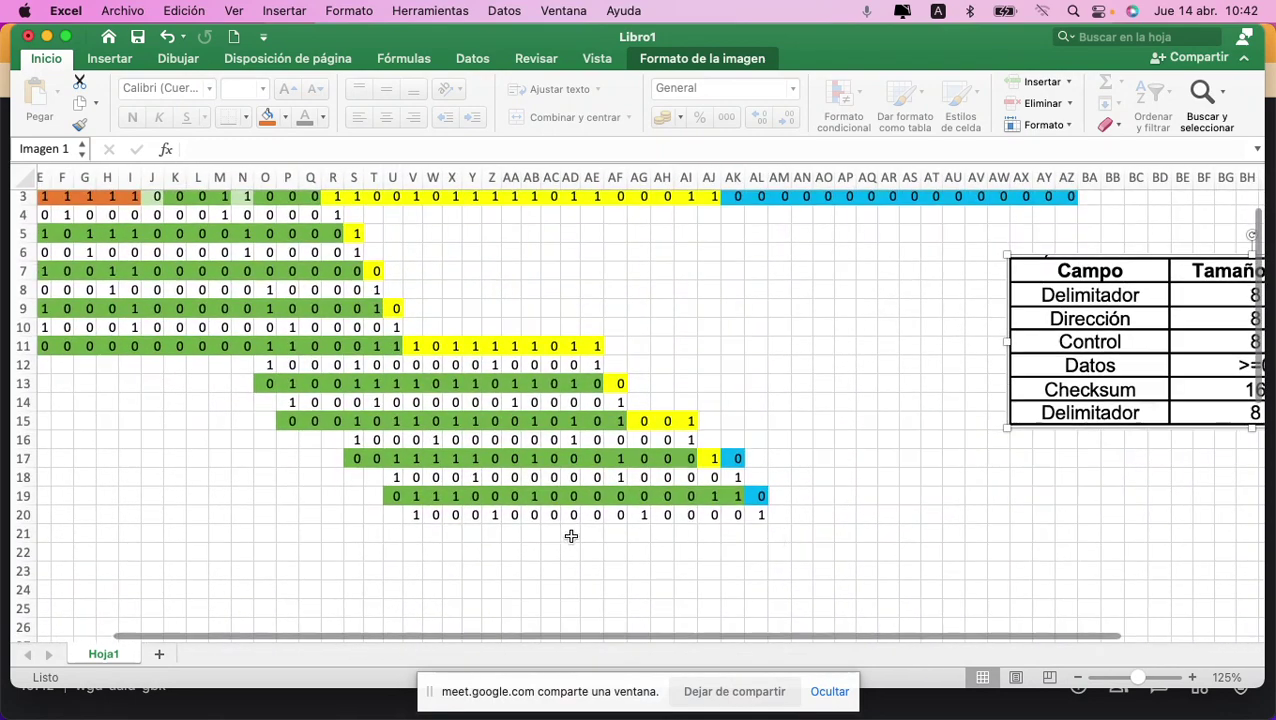
{"action": "left_click", "coordinate": [418, 533]}
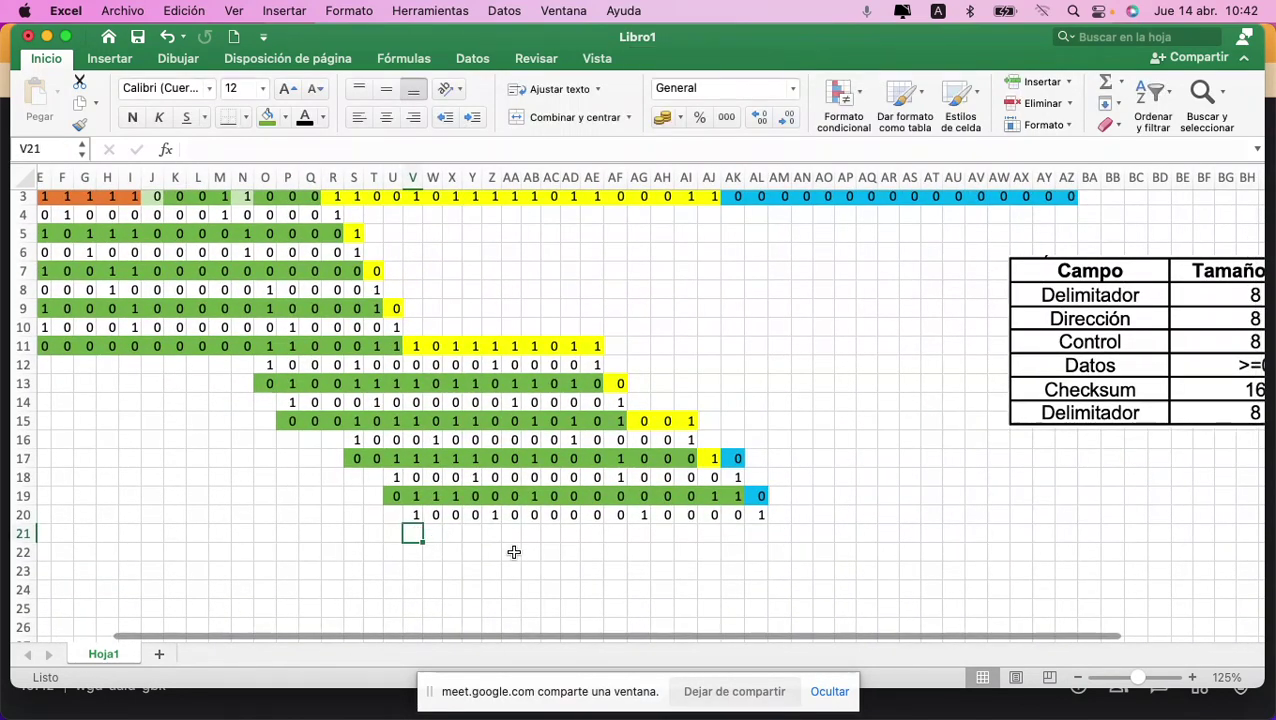
{"action": "type", "text": "0"}
{"action": "key", "text": "Tab"}
{"action": "type", "text": "1"}
{"action": "key", "text": "Tab"}
{"action": "type", "text": "1"}
{"action": "key", "text": "Tab"}
{"action": "type", "text": "0"}
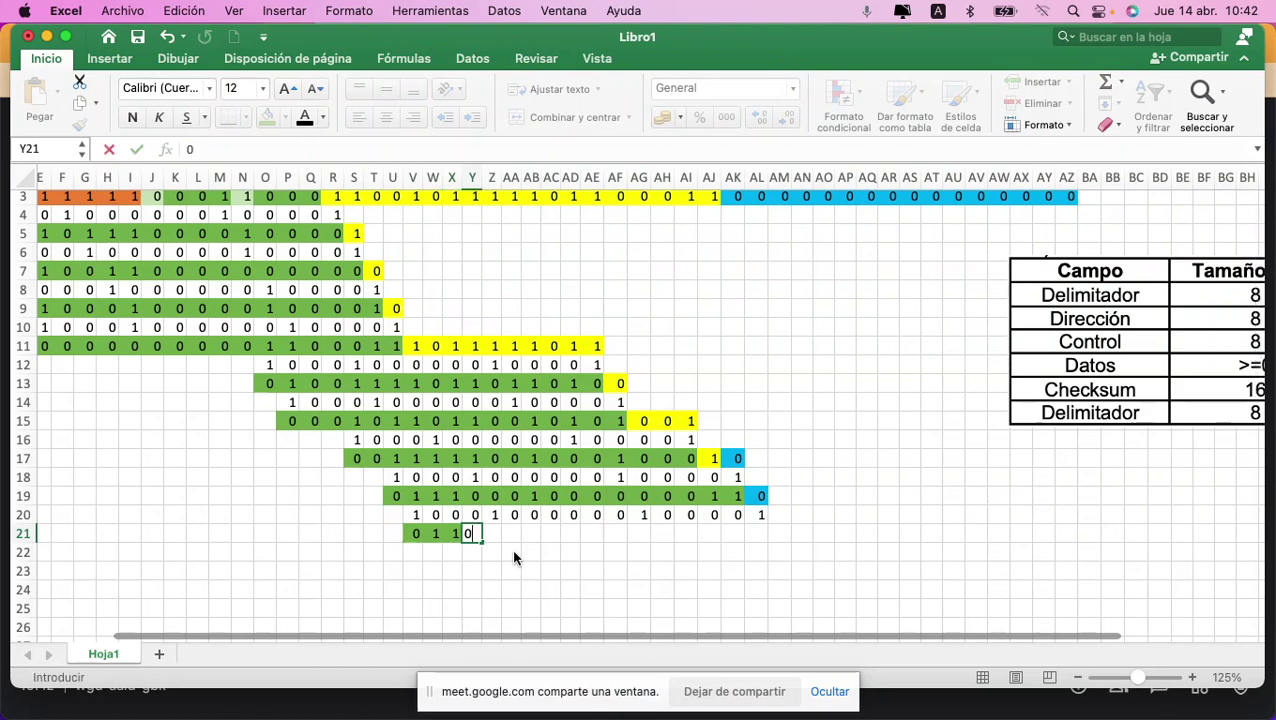
{"action": "key", "text": "Tab"}
{"action": "type", "text": "1"}
{"action": "key", "text": "Tab"}
{"action": "type", "text": "0"}
{"action": "key", "text": "Tab"}
{"action": "type", "text": "1"}
{"action": "key", "text": "Tab"}
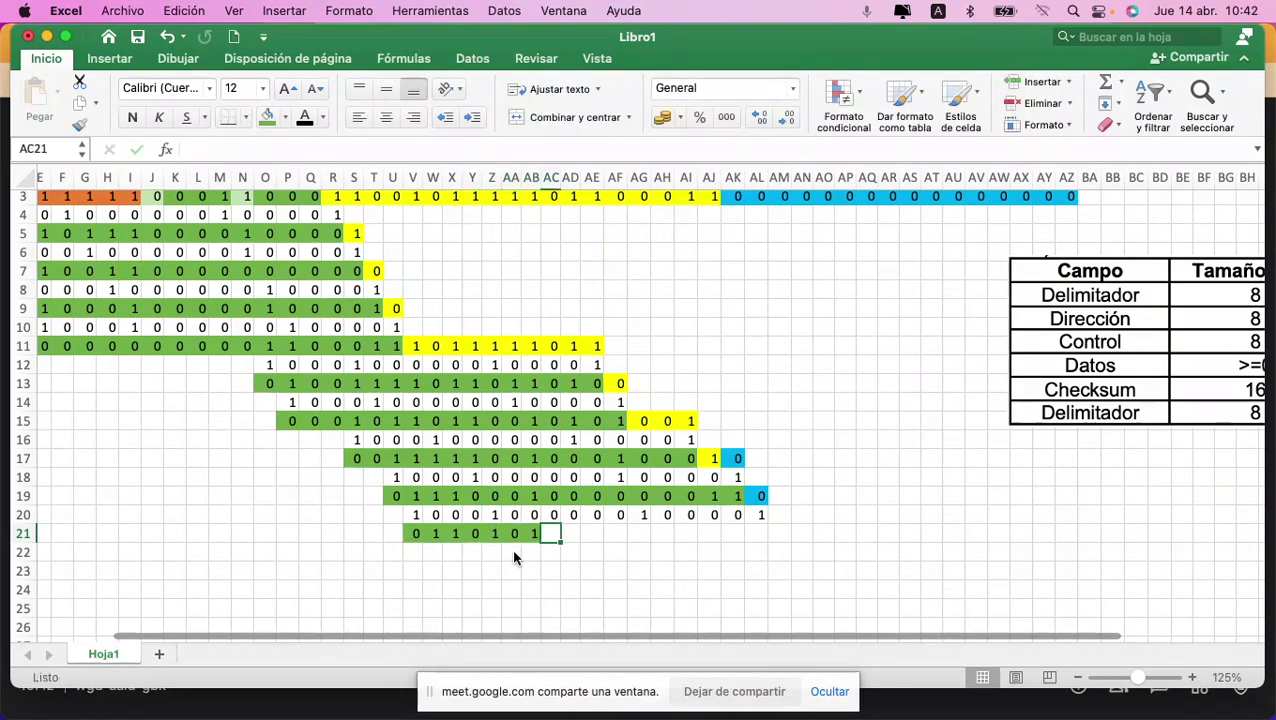
{"action": "type", "text": "0"}
{"action": "key", "text": "Tab"}
{"action": "type", "text": "0"}
{"action": "key", "text": "Tab"}
{"action": "type", "text": "0"}
{"action": "key", "text": "Tab"}
{"action": "type", "text": "0"}
{"action": "key", "text": "Tab"}
{"action": "type", "text": "1"}
{"action": "key", "text": "Tab"}
{"action": "type", "text": "0"}
{"action": "key", "text": "Tab"}
{"action": "type", "text": "0"}
{"action": "key", "text": "Tab"}
{"action": "type", "text": "1"}
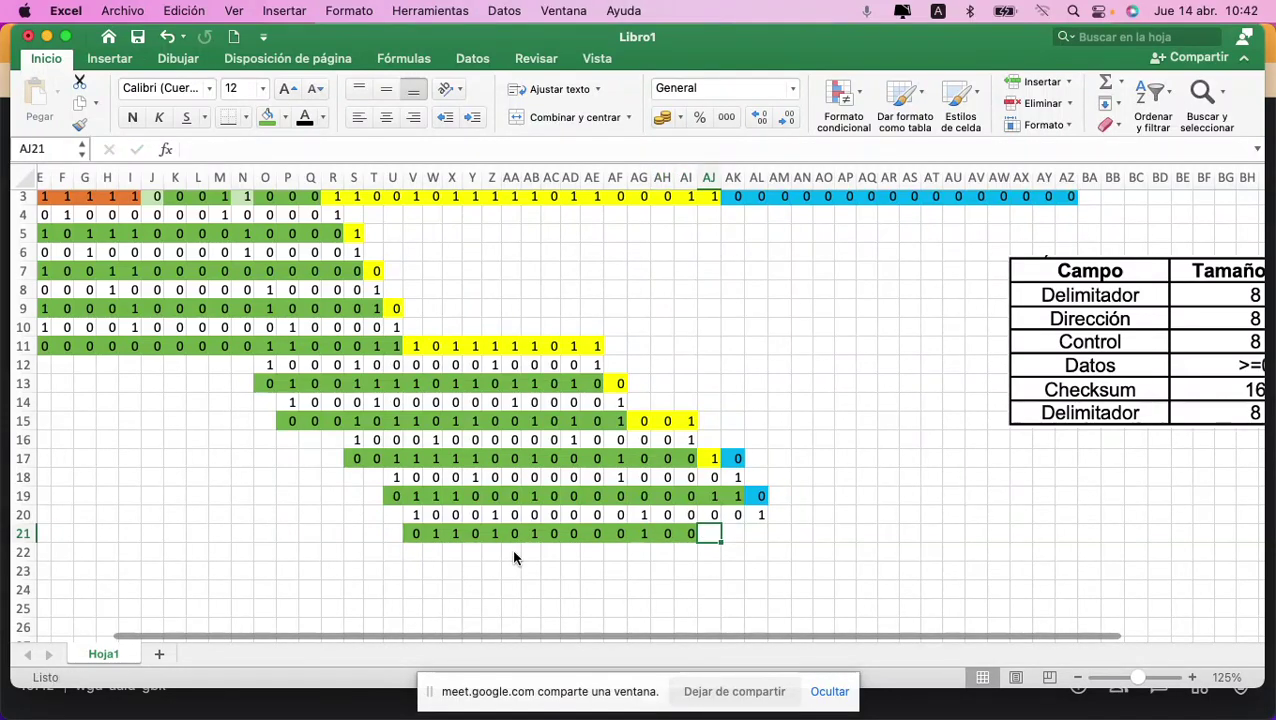
{"action": "key", "text": "Tab"}
{"action": "type", "text": "1"}
{"action": "key", "text": "Tab"}
{"action": "type", "text": "1"}
Step: Copy the generator bits from V20:AL20 into row 22 starting at W22, aligned with the first 1 of the ninth XOR result
{"action": "key", "text": "Up"}
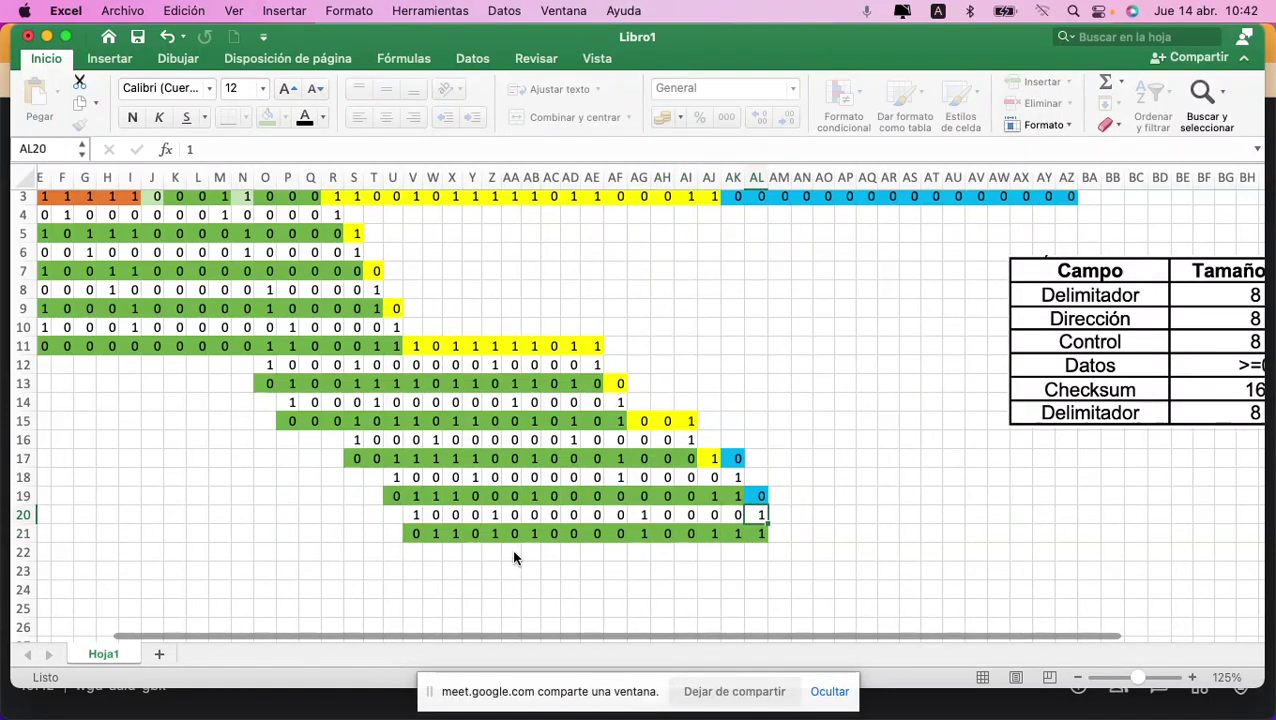
{"action": "key", "text": "shift+Left"}
{"action": "key", "text": "shift+Left"}
{"action": "key", "text": "shift+Left"}
{"action": "key", "text": "shift+Left"}
{"action": "key", "text": "shift+Left"}
{"action": "key", "text": "shift+Left"}
{"action": "key", "text": "shift+Left"}
{"action": "key", "text": "shift+Left"}
{"action": "key", "text": "shift+Left"}
{"action": "key", "text": "shift+Left"}
{"action": "key", "text": "shift+Left"}
{"action": "key", "text": "shift+Left"}
{"action": "key", "text": "shift+Left"}
{"action": "key", "text": "shift+Left"}
{"action": "key", "text": "shift+Left"}
{"action": "key", "text": "shift+Left"}
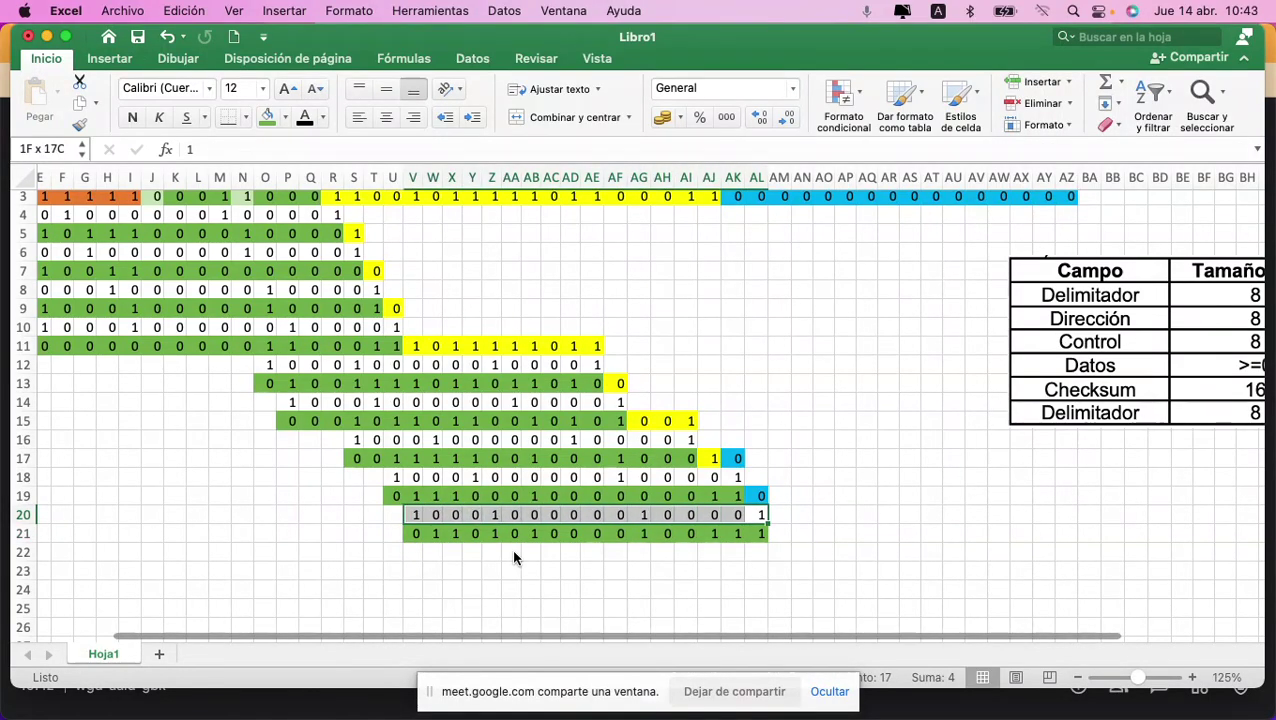
{"action": "key", "text": "super+c"}
{"action": "key", "text": "Down"}
{"action": "key", "text": "Down"}
{"action": "key", "text": "Left"}
{"action": "key", "text": "Left"}
{"action": "key", "text": "Left"}
{"action": "key", "text": "Left"}
{"action": "key", "text": "Left"}
{"action": "key", "text": "Left"}
{"action": "key", "text": "Left"}
{"action": "key", "text": "Left"}
{"action": "key", "text": "Left"}
{"action": "key", "text": "Left"}
{"action": "key", "text": "Left"}
{"action": "key", "text": "Left"}
{"action": "key", "text": "Left"}
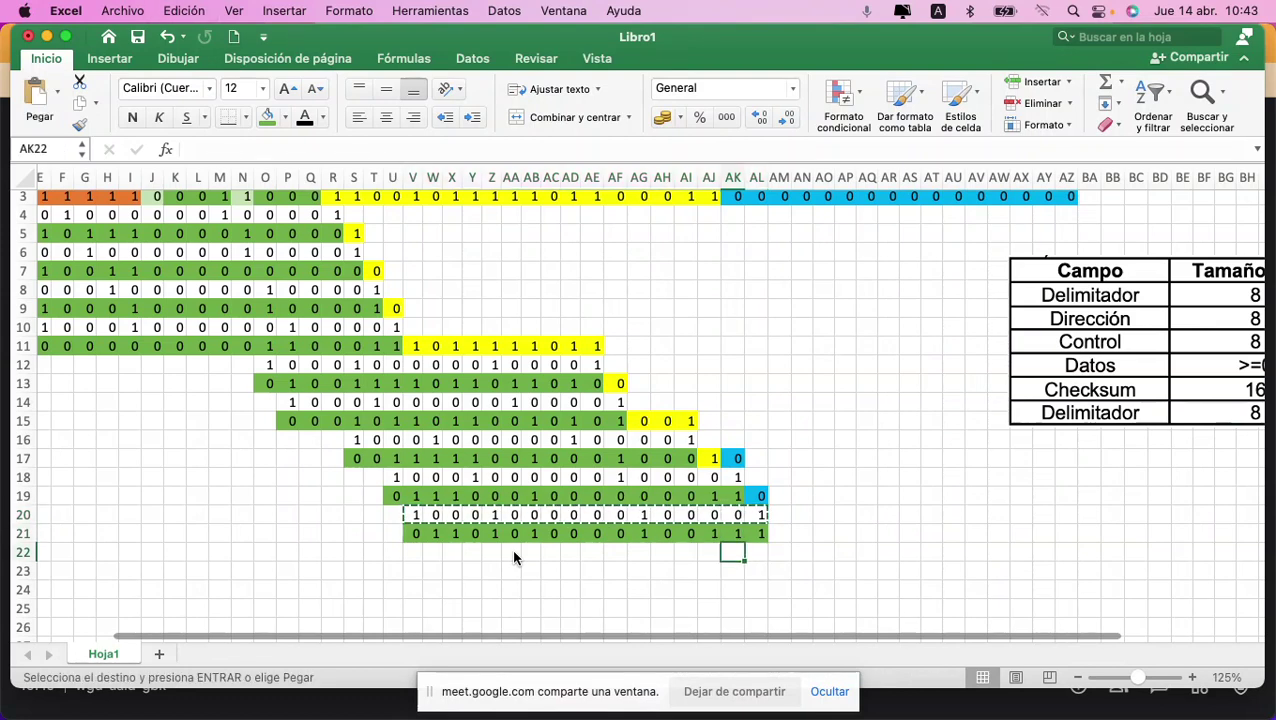
{"action": "key", "text": "Left"}
{"action": "key", "text": "Left"}
{"action": "key", "text": "super+v"}
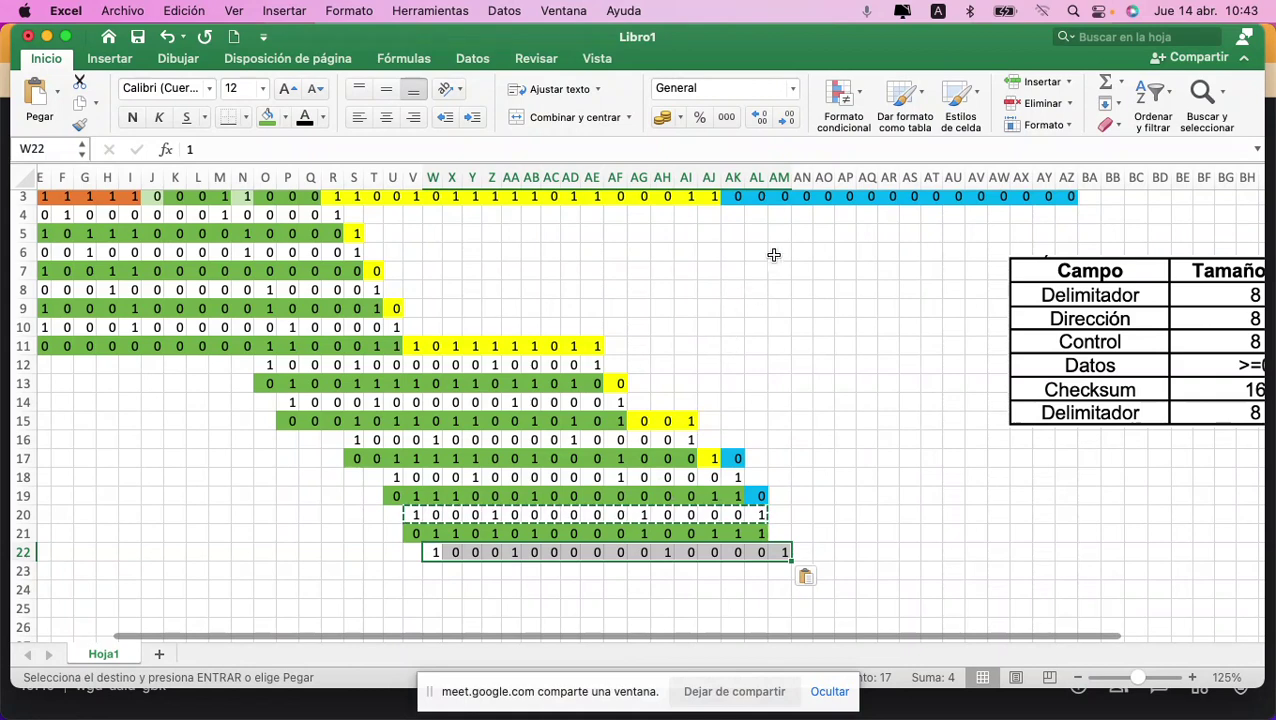
Step: Bring down the next frame bit by copying AM3 into AM21, at the end of the ninth XOR result
{"action": "left_click", "coordinate": [784, 199]}
{"action": "key", "text": "super+c"}
{"action": "key", "text": "Down"}
{"action": "key", "text": "Down"}
{"action": "key", "text": "Down"}
{"action": "key", "text": "Down"}
{"action": "key", "text": "Down"}
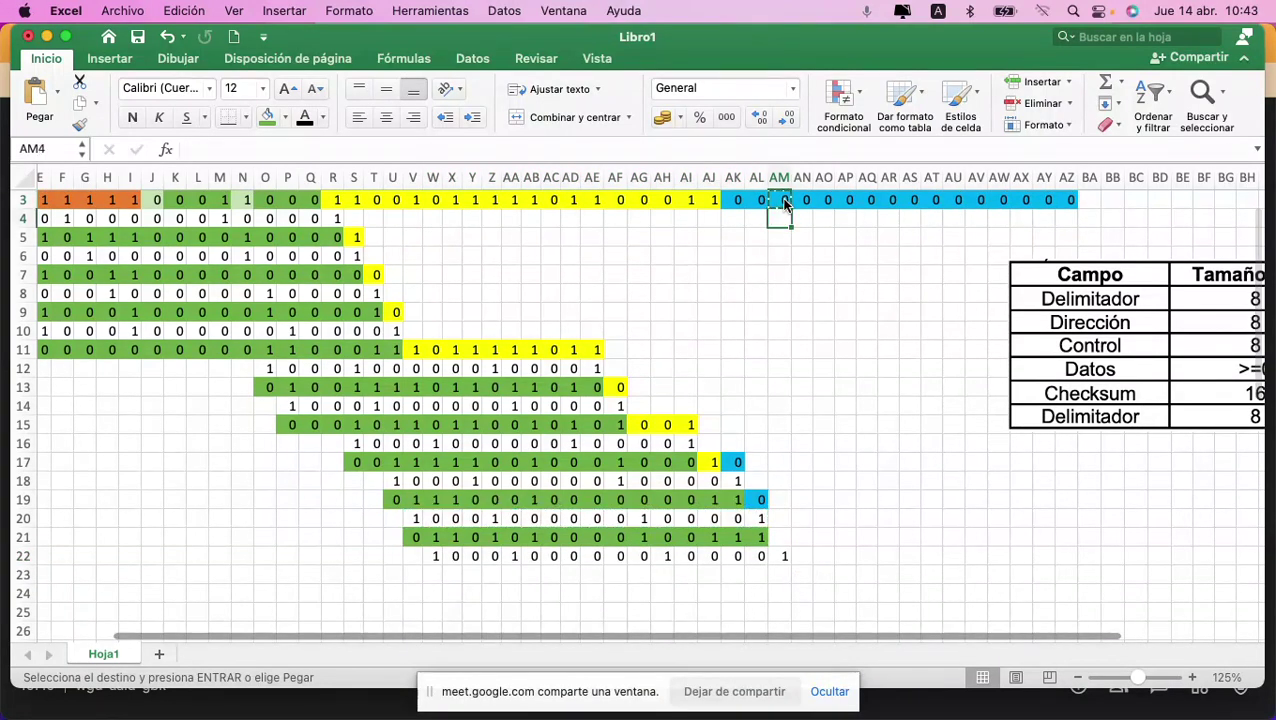
{"action": "key", "text": "Down"}
{"action": "key", "text": "super+v"}
{"action": "key", "text": "Down"}
{"action": "key", "text": "Down"}
{"action": "key", "text": "Left"}
{"action": "key", "text": "Left"}
{"action": "key", "text": "Left"}
{"action": "key", "text": "Left"}
{"action": "key", "text": "Left"}
{"action": "key", "text": "Left"}
{"action": "key", "text": "Left"}
{"action": "key", "text": "Left"}
{"action": "key", "text": "Left"}
{"action": "key", "text": "Left"}
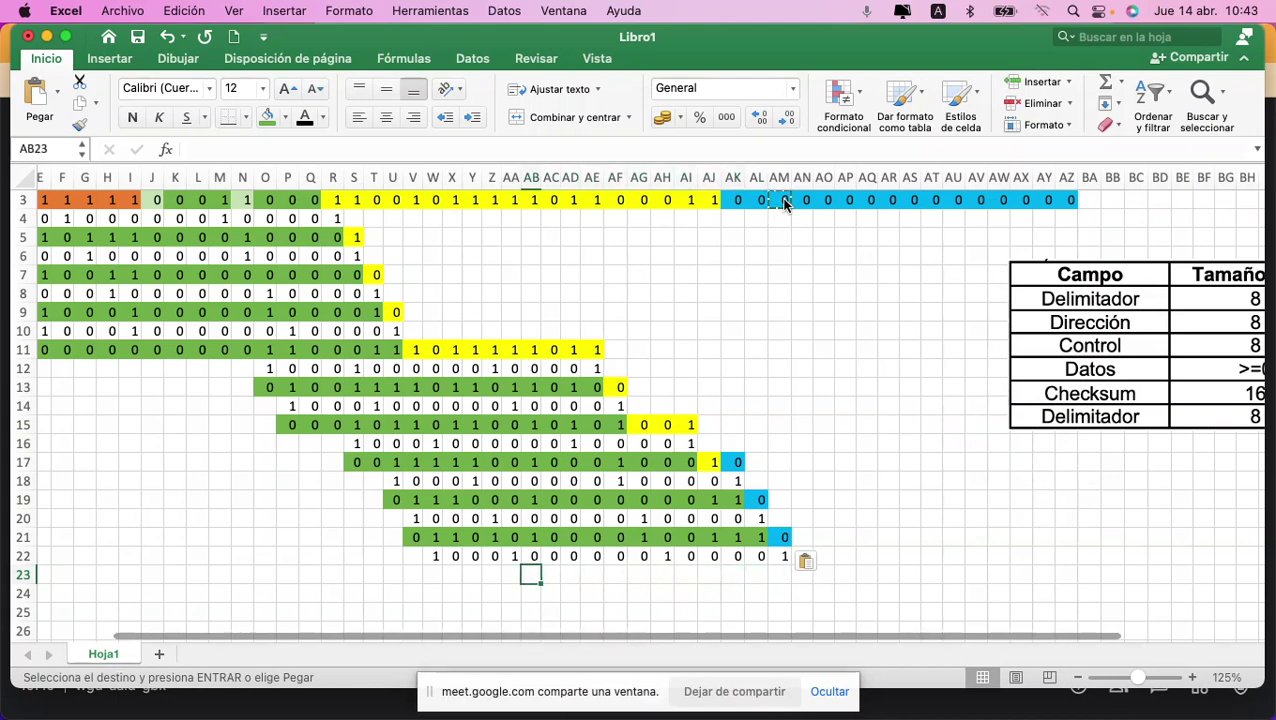
{"action": "type", "text": "0"}
{"action": "key", "text": "Right"}
{"action": "type", "text": "1"}
{"action": "key", "text": "Right"}
{"action": "type", "text": "0"}
{"action": "key", "text": "Right"}
{"action": "type", "text": "0"}
{"action": "key", "text": "Right"}
{"action": "key", "text": "Left"}
{"action": "type", "text": "1"}
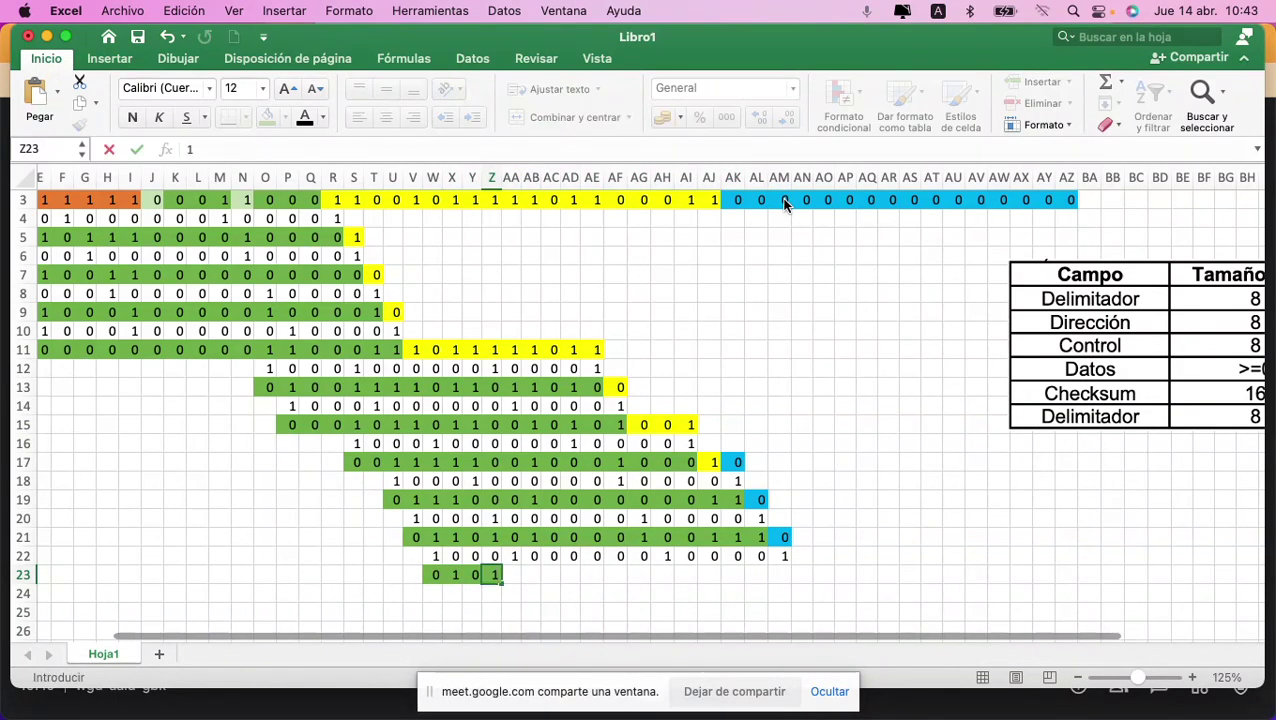
{"action": "key", "text": "Right"}
{"action": "type", "text": "1"}
{"action": "key", "text": "Right"}
{"action": "key", "text": "Right"}
{"action": "type", "text": "0"}
{"action": "key", "text": "Right"}
{"action": "type", "text": "0"}
{"action": "key", "text": "Right"}
{"action": "type", "text": "0"}
{"action": "key", "text": "Right"}
{"action": "type", "text": "0"}
{"action": "key", "text": "Right"}
{"action": "type", "text": "1"}
{"action": "key", "text": "Right"}
{"action": "type", "text": "1"}
{"action": "key", "text": "Right"}
{"action": "type", "text": "0"}
{"action": "key", "text": "Right"}
{"action": "type", "text": "1"}
{"action": "key", "text": "Right"}
{"action": "type", "text": "1"}
{"action": "key", "text": "Right"}
{"action": "type", "text": "1"}
Step: Copy the generator bits from W22:AM22 into row 24 starting at X24, aligned with the first 1 of the tenth XOR result
{"action": "key", "text": "Up"}
{"action": "key", "text": "shift+Left"}
{"action": "key", "text": "shift+Left"}
{"action": "key", "text": "shift+Left"}
{"action": "key", "text": "shift+Left"}
{"action": "key", "text": "shift+Left"}
{"action": "key", "text": "shift+Left"}
{"action": "key", "text": "shift+Left"}
{"action": "key", "text": "shift+Left"}
{"action": "key", "text": "shift+Left"}
{"action": "key", "text": "shift+Left"}
{"action": "key", "text": "shift+Left"}
{"action": "key", "text": "shift+Left"}
{"action": "key", "text": "shift+Left"}
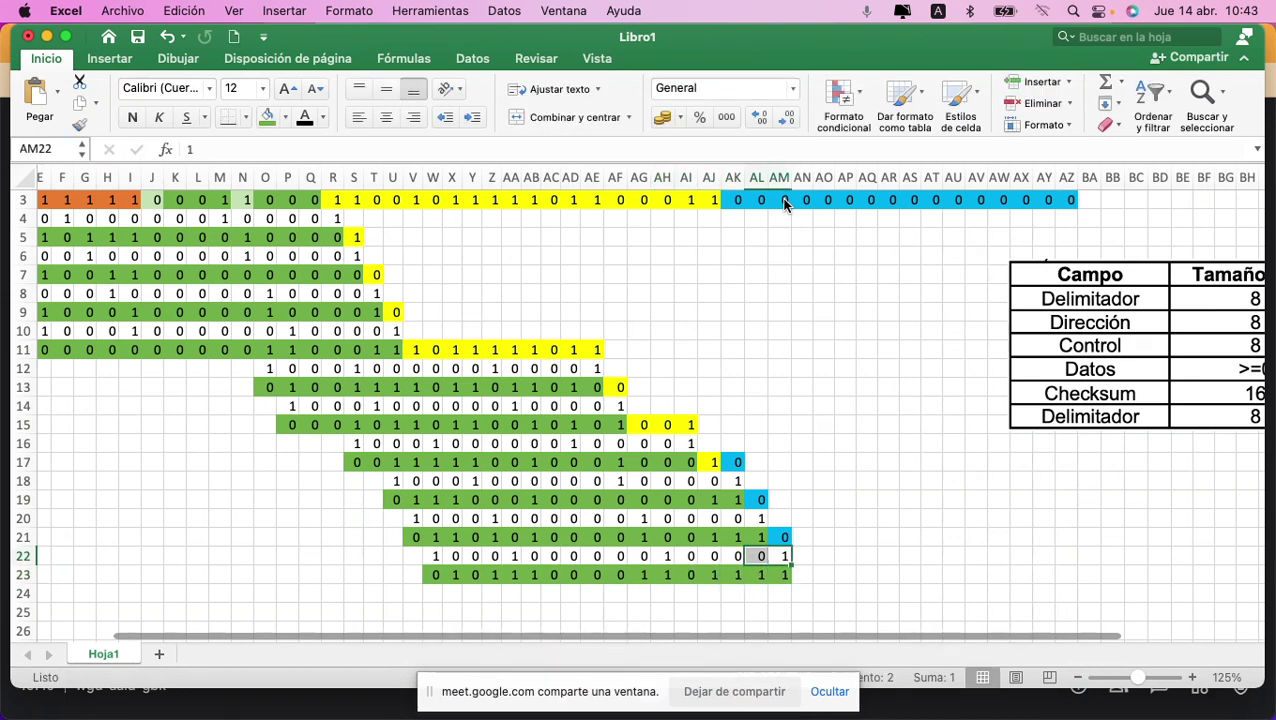
{"action": "key", "text": "shift+Left"}
{"action": "key", "text": "shift+Left"}
{"action": "key", "text": "shift+Left"}
{"action": "key", "text": "super+c"}
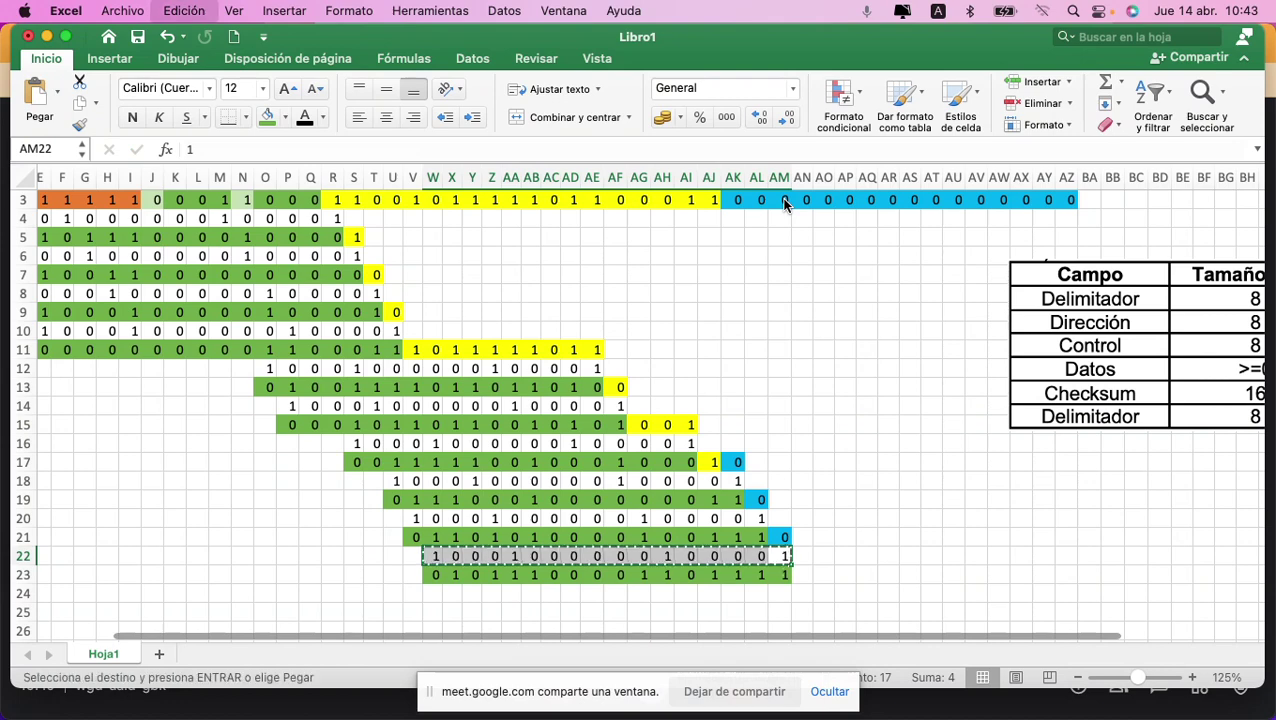
{"action": "key", "text": "Down"}
{"action": "key", "text": "Down"}
{"action": "key", "text": "Left"}
{"action": "key", "text": "Left"}
{"action": "key", "text": "Left"}
{"action": "key", "text": "Left"}
{"action": "key", "text": "Left"}
{"action": "key", "text": "Left"}
{"action": "key", "text": "Left"}
{"action": "key", "text": "Left"}
{"action": "key", "text": "Left"}
{"action": "key", "text": "Left"}
{"action": "key", "text": "Left"}
{"action": "key", "text": "Left"}
{"action": "key", "text": "Left"}
{"action": "key", "text": "Left"}
{"action": "key", "text": "Left"}
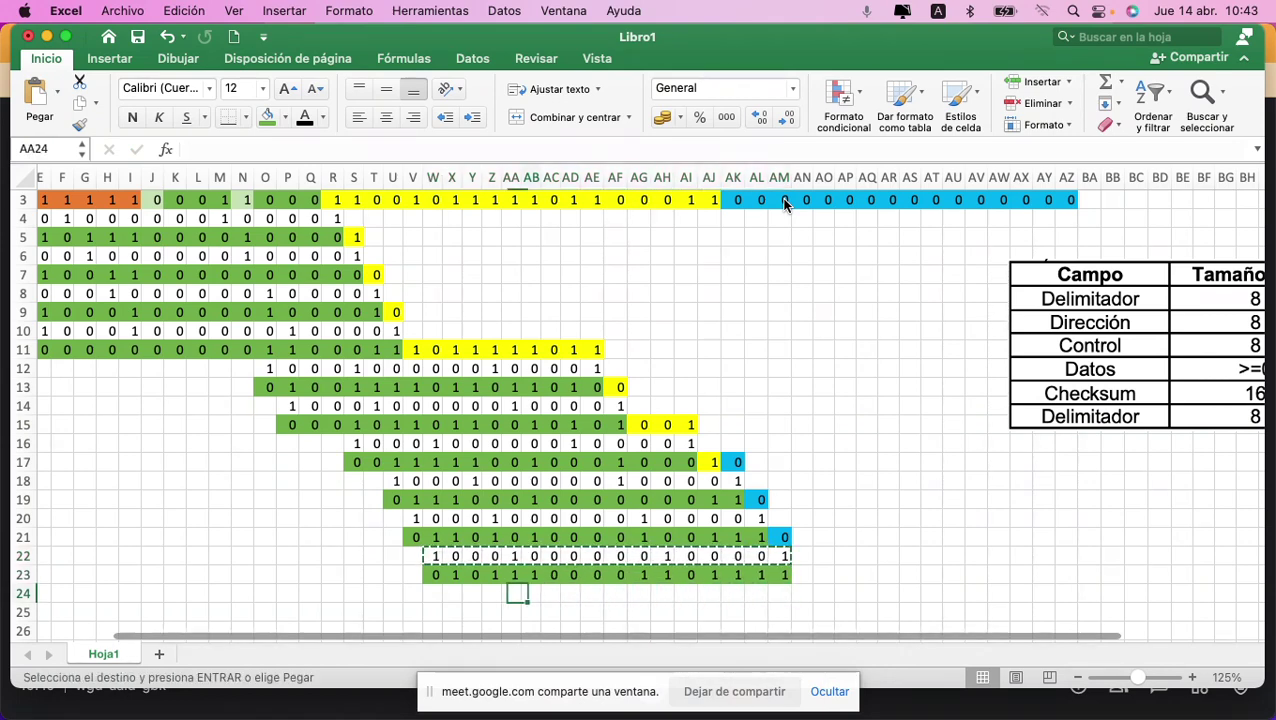
{"action": "key", "text": "super+v"}
Step: Bring down the next frame bit by copying AN3 into AN23, at the end of the tenth XOR result
{"action": "key", "text": "Right"}
{"action": "key", "text": "Right"}
{"action": "key", "text": "Right"}
{"action": "key", "text": "Right"}
{"action": "key", "text": "Right"}
{"action": "key", "text": "Right"}
{"action": "key", "text": "Right"}
{"action": "key", "text": "Right"}
{"action": "key", "text": "Right"}
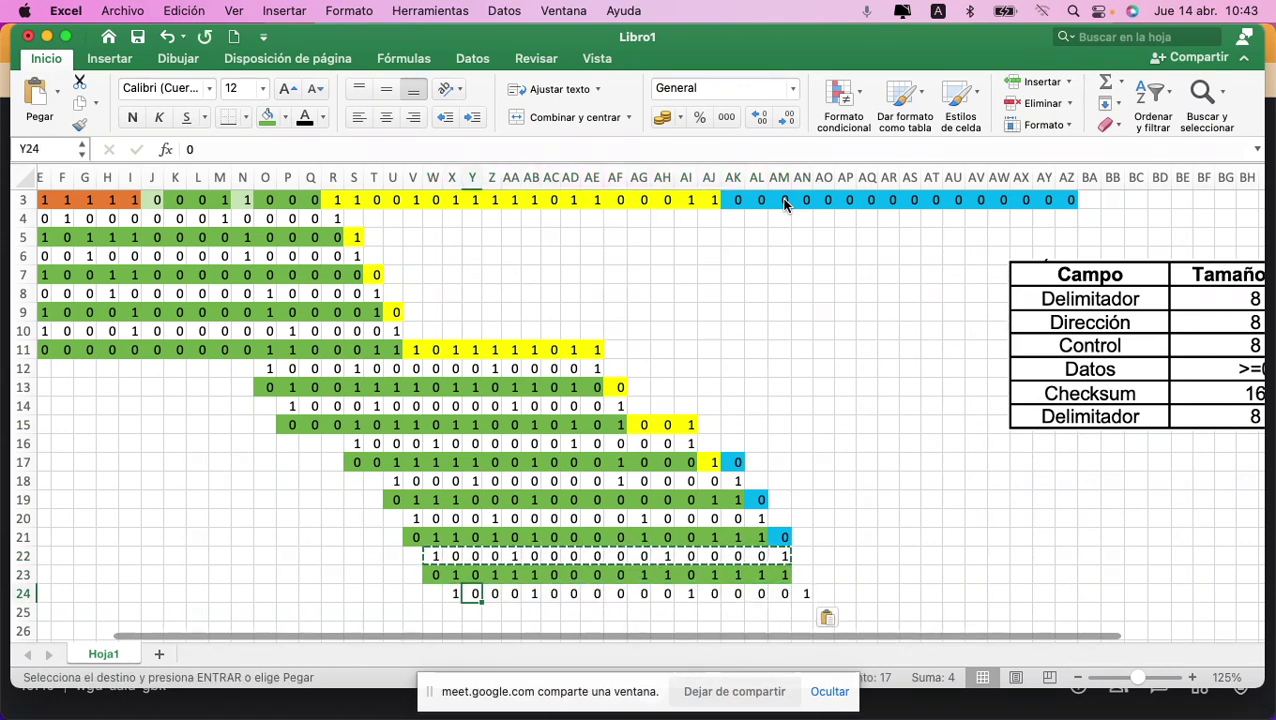
{"action": "key", "text": "Right"}
{"action": "key", "text": "Right"}
{"action": "key", "text": "Right"}
{"action": "key", "text": "Right"}
{"action": "key", "text": "Right"}
{"action": "key", "text": "Right"}
{"action": "key", "text": "Right"}
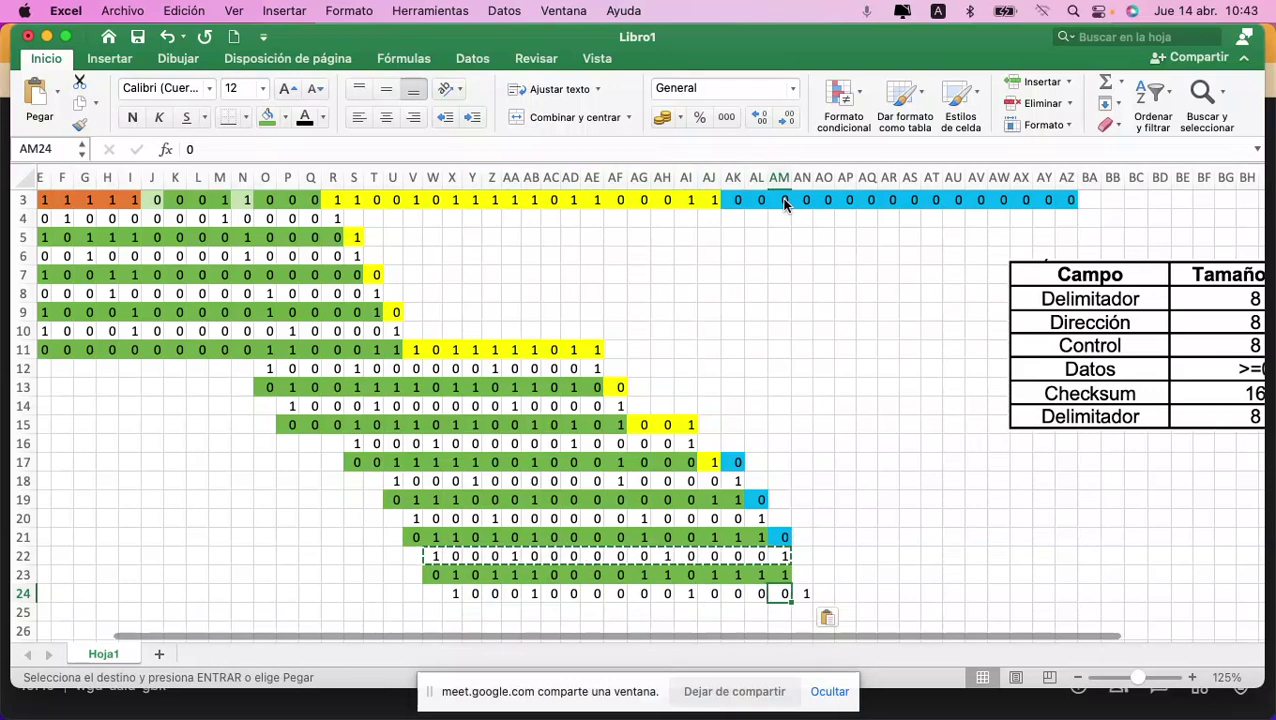
{"action": "scroll", "coordinate": [785, 203], "scroll_direction": "right", "scroll_amount": 1}
{"action": "left_click", "coordinate": [786, 202]}
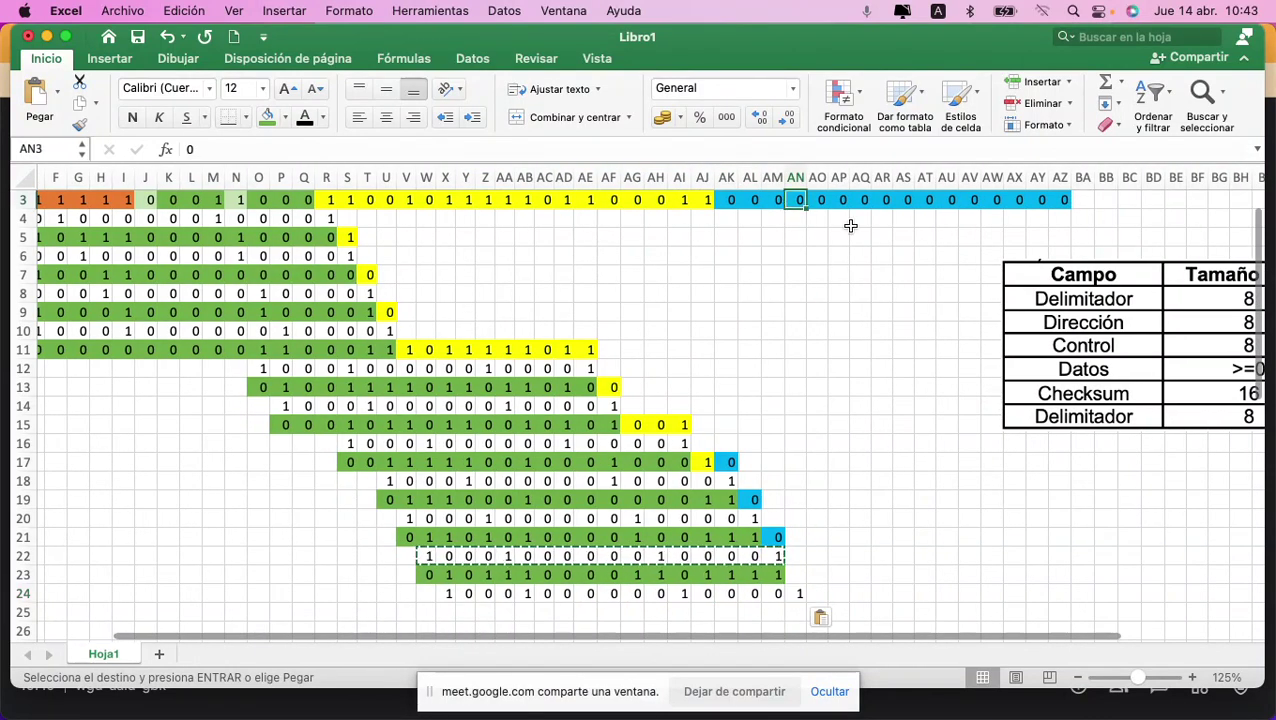
{"action": "key", "text": "super+c"}
{"action": "key", "text": "Down"}
{"action": "key", "text": "Down"}
{"action": "key", "text": "Down"}
{"action": "key", "text": "Down"}
{"action": "key", "text": "Down"}
{"action": "key", "text": "Down"}
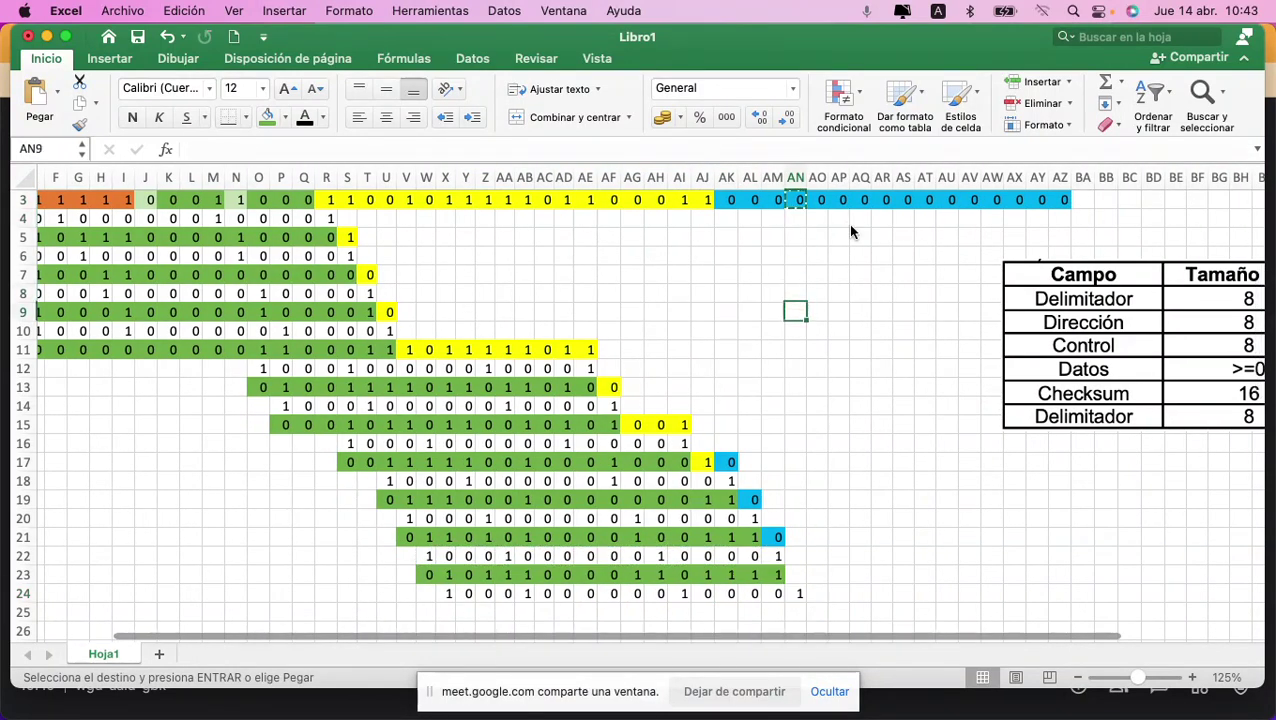
{"action": "key", "text": "super+v"}
{"action": "key", "text": "Down"}
{"action": "key", "text": "Down"}
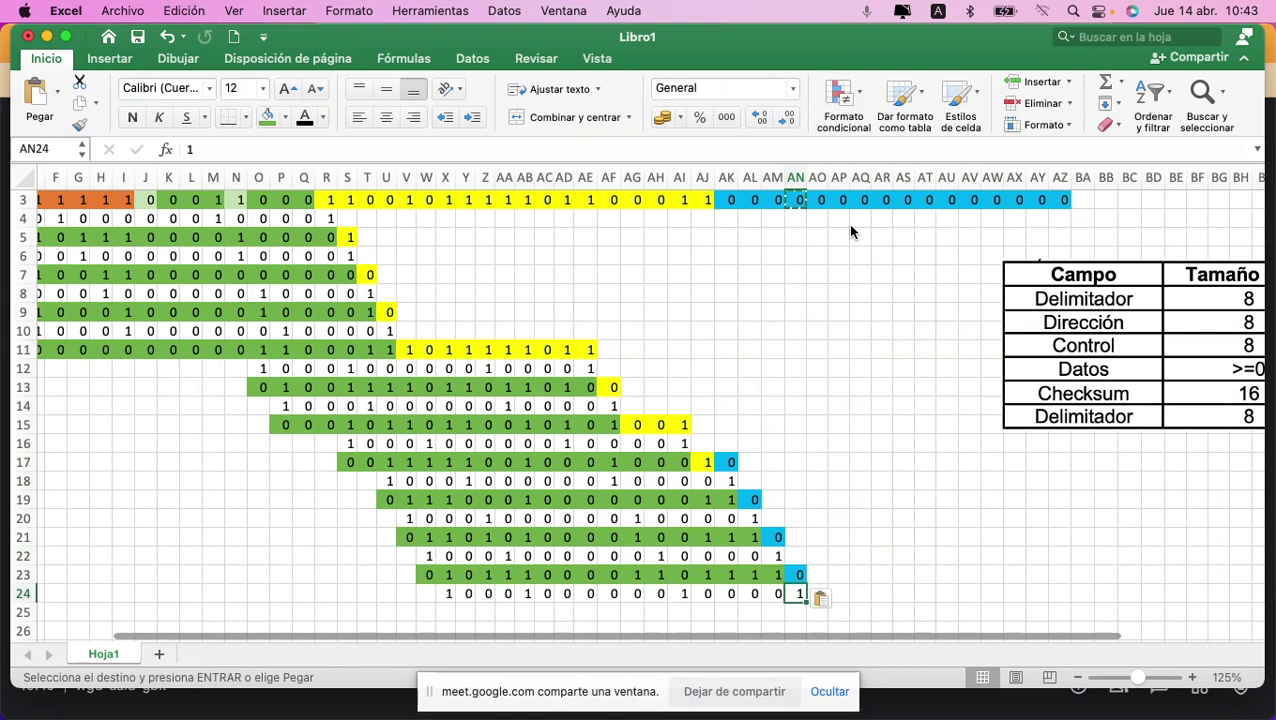
{"action": "key", "text": "Left"}
{"action": "key", "text": "Left"}
{"action": "key", "text": "Left"}
{"action": "key", "text": "Left"}
{"action": "key", "text": "Left"}
{"action": "key", "text": "Left"}
{"action": "key", "text": "Left"}
{"action": "key", "text": "Left"}
{"action": "key", "text": "Left"}
{"action": "key", "text": "Left"}
{"action": "key", "text": "Left"}
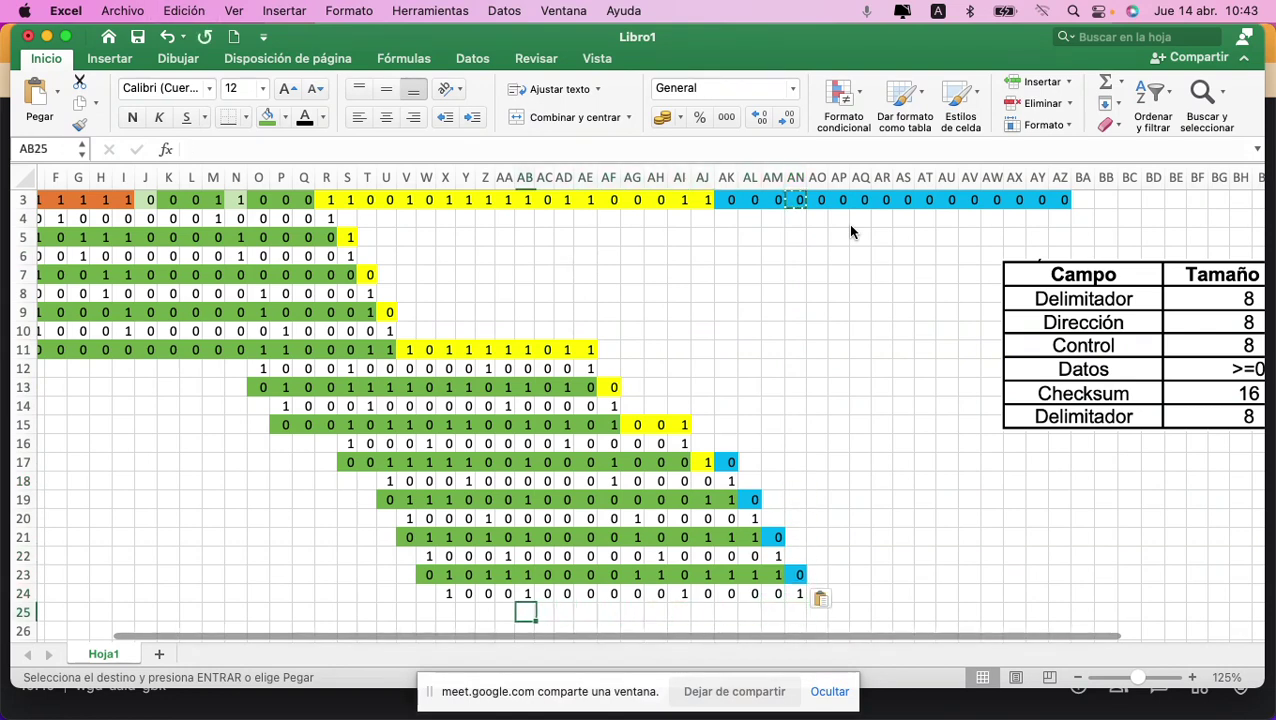
{"action": "key", "text": "Left"}
{"action": "type", "text": "0"}
{"action": "key", "text": "Tab"}
{"action": "type", "text": "0"}
{"action": "key", "text": "Tab"}
{"action": "type", "text": "1"}
{"action": "key", "text": "Tab"}
{"action": "type", "text": "1"}
{"action": "key", "text": "Tab"}
{"action": "type", "text": "0"}
{"action": "key", "text": "Tab"}
{"action": "type", "text": "0"}
{"action": "key", "text": "Tab"}
{"action": "type", "text": "0"}
{"action": "key", "text": "Tab"}
{"action": "type", "text": "0"}
{"action": "key", "text": "Tab"}
{"action": "type", "text": "0"}
{"action": "key", "text": "Tab"}
{"action": "type", "text": "1 "}
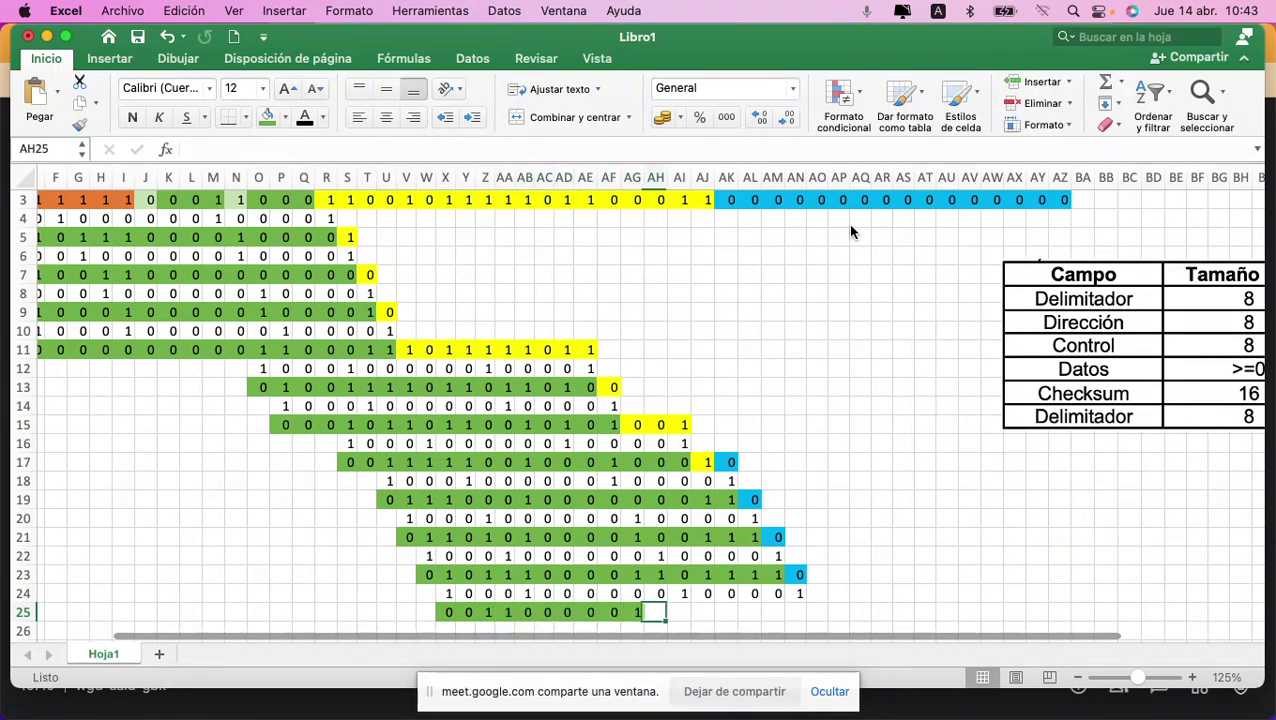
{"action": "type", "text": "1"}
{"action": "key", "text": "Tab"}
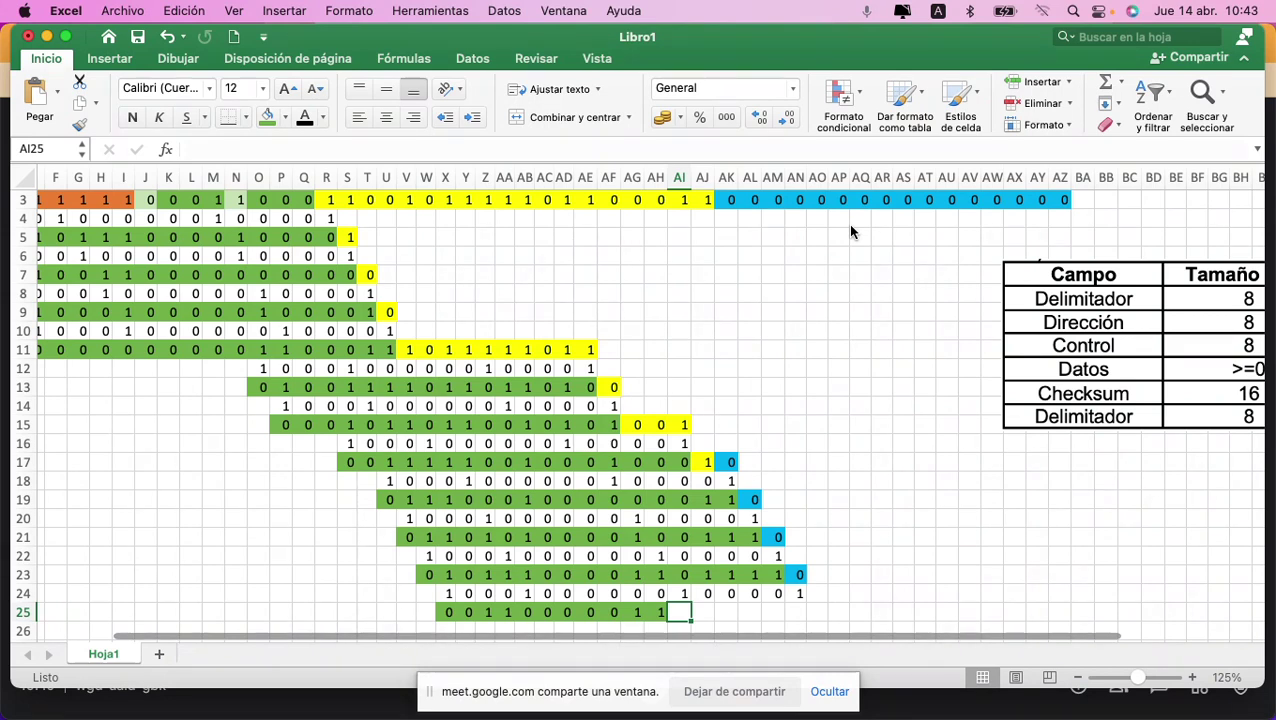
{"action": "type", "text": "1\t1\t1\t1\t1"}
{"action": "key", "text": "Tab"}
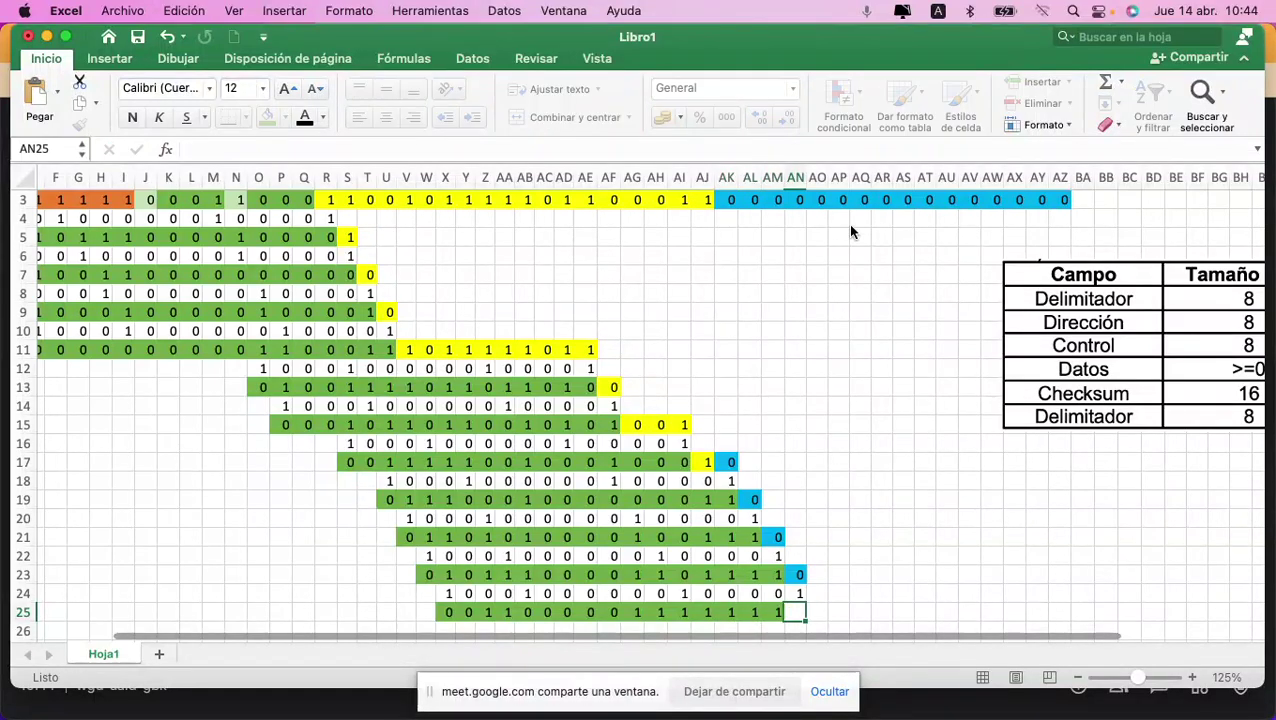
{"action": "key", "text": "Up"}
Step: Copy the generator bits from X24:AN24 into row 26 starting at Z26, aligned with the first 1 of the eleventh XOR result
{"action": "key", "text": "shift+Left"}
{"action": "key", "text": "shift+Left"}
{"action": "key", "text": "shift+Left"}
{"action": "key", "text": "shift+Left"}
{"action": "key", "text": "shift+Left"}
{"action": "key", "text": "shift+Left"}
{"action": "key", "text": "shift+Left"}
{"action": "key", "text": "shift+Left"}
{"action": "key", "text": "shift+Left"}
{"action": "key", "text": "shift+Left"}
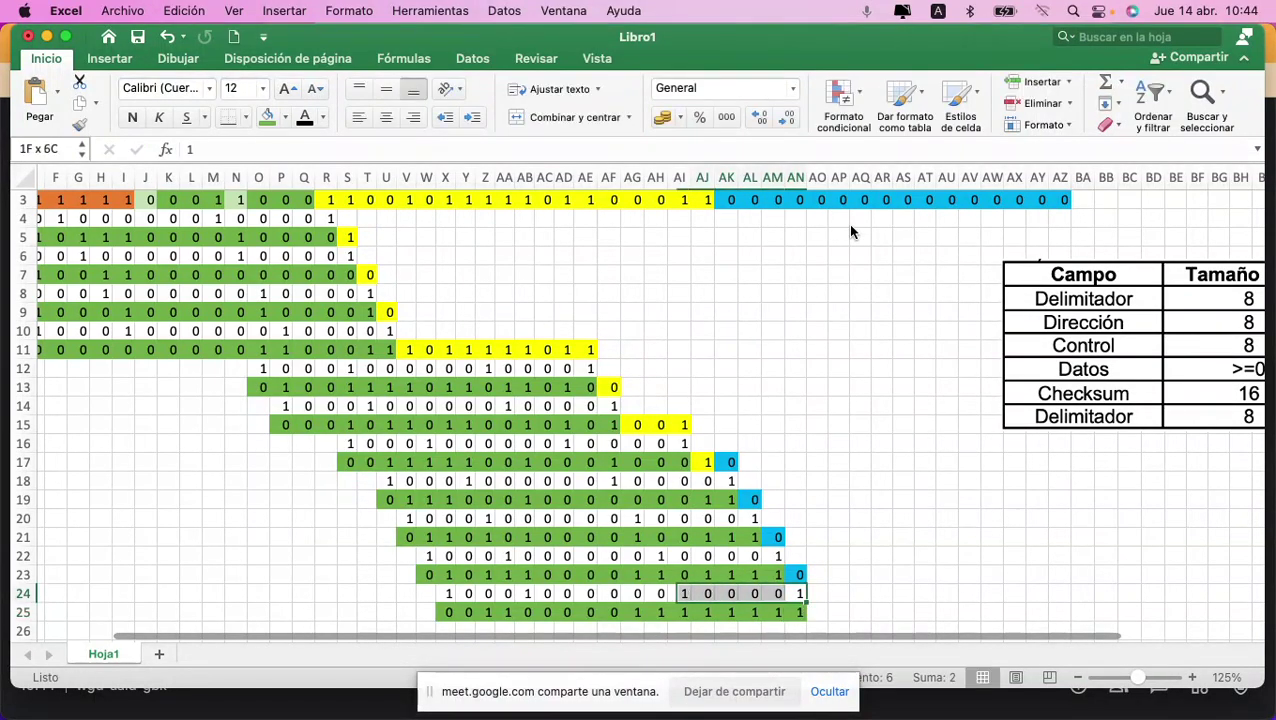
{"action": "key", "text": "shift+Left"}
{"action": "key", "text": "shift+Left"}
{"action": "key", "text": "shift+Left"}
{"action": "key", "text": "shift+Left"}
{"action": "key", "text": "shift+Left"}
{"action": "key", "text": "super+c"}
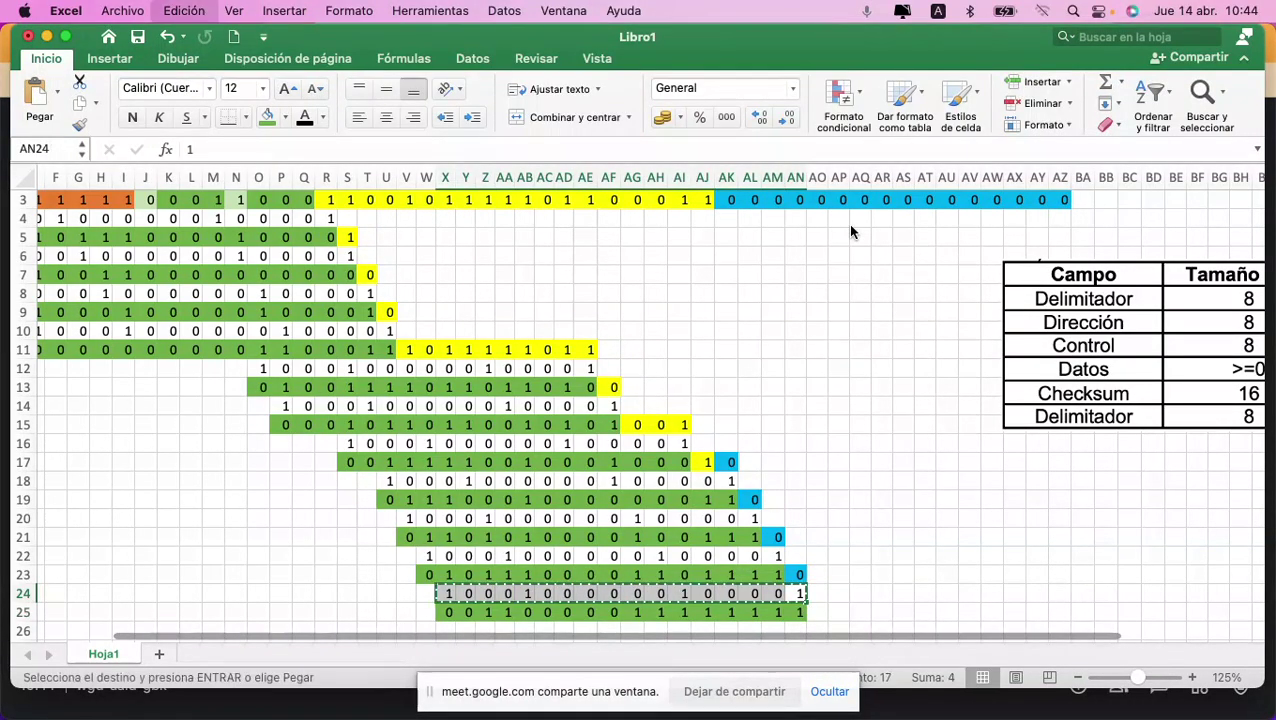
{"action": "key", "text": "Down"}
{"action": "key", "text": "Left"}
{"action": "key", "text": "Left"}
{"action": "key", "text": "Left"}
{"action": "key", "text": "Left"}
{"action": "key", "text": "Left"}
{"action": "key", "text": "Left"}
{"action": "key", "text": "Left"}
{"action": "key", "text": "Left"}
{"action": "key", "text": "Left"}
{"action": "key", "text": "Left"}
{"action": "key", "text": "Left"}
{"action": "key", "text": "Left"}
{"action": "key", "text": "Left"}
{"action": "key", "text": "Left"}
{"action": "key", "text": "Left"}
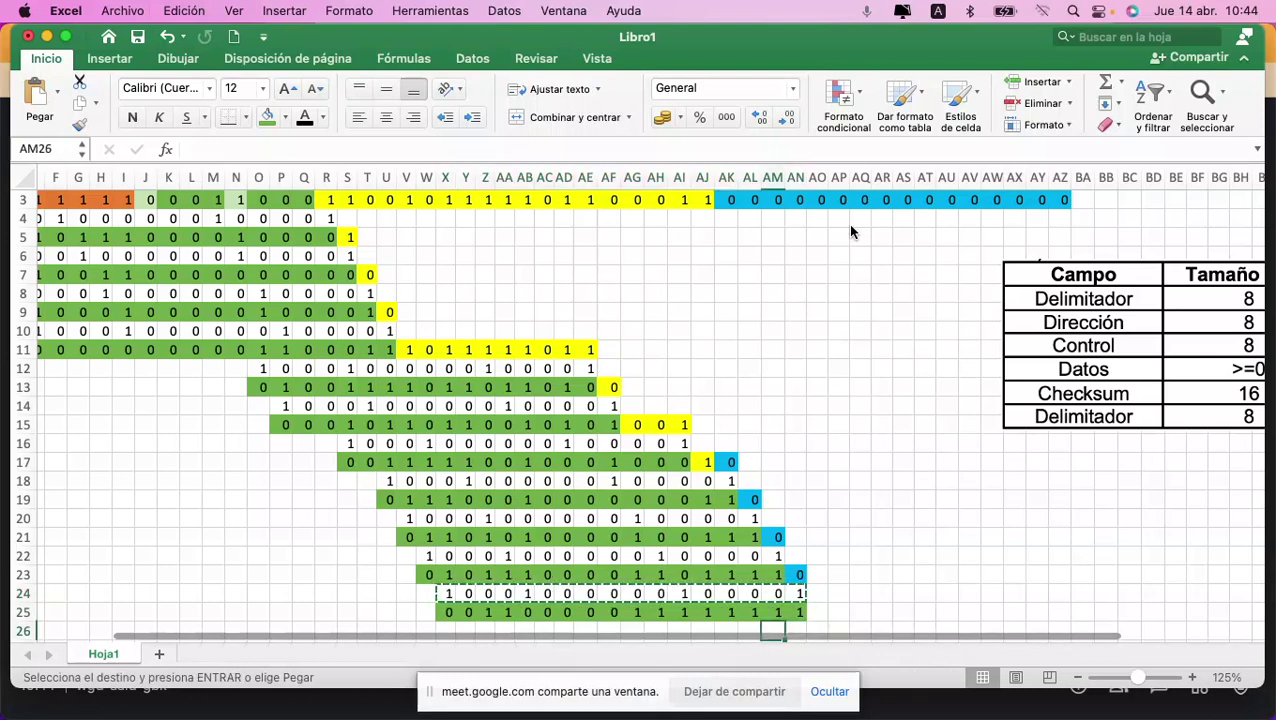
{"action": "key", "text": "Right"}
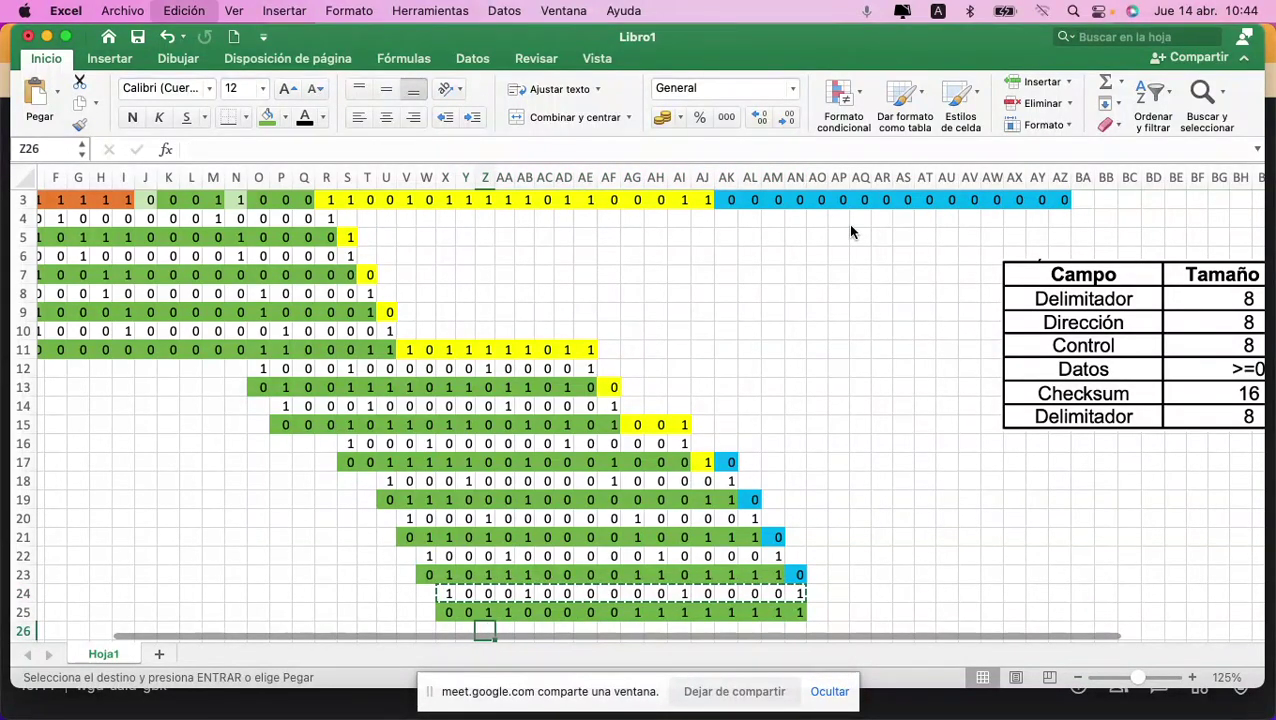
{"action": "key", "text": "super+v"}
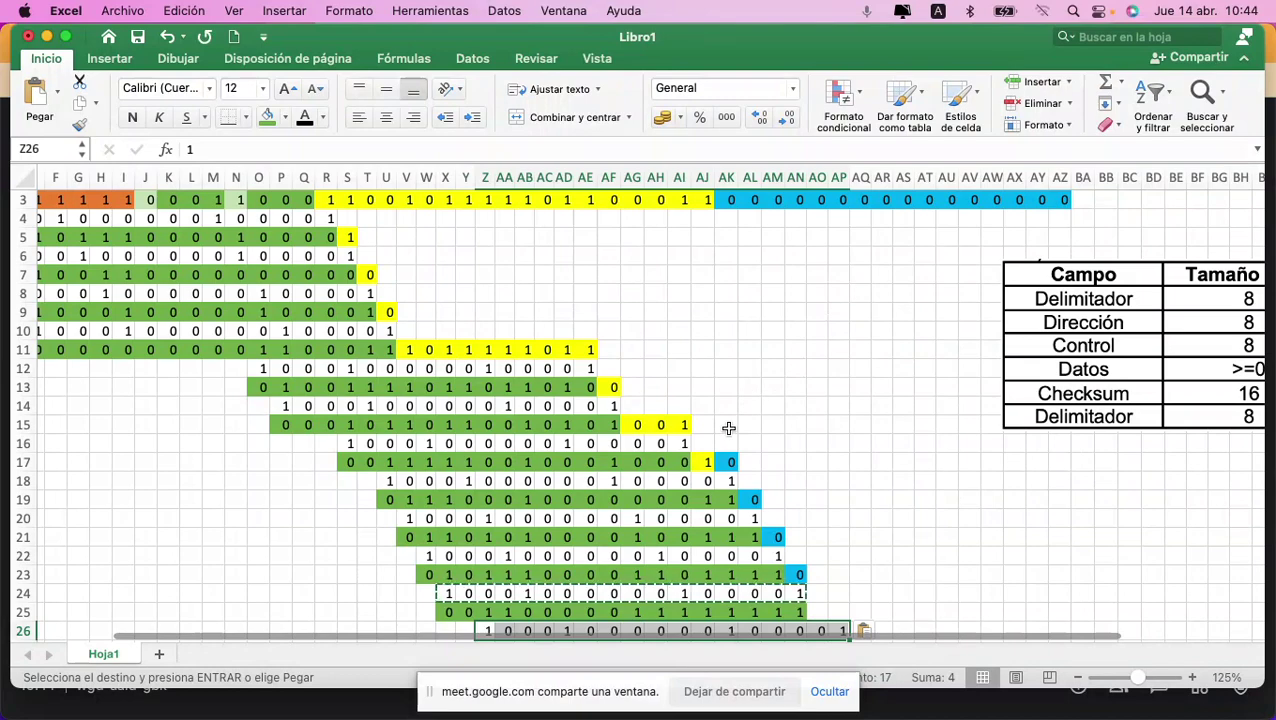
Step: Bring down two frame bits by copying two checksum zeros from row 3 into AO25:AP25, at the end of the eleventh XOR result
{"action": "scroll", "coordinate": [730, 440], "scroll_direction": "down", "scroll_amount": 3}
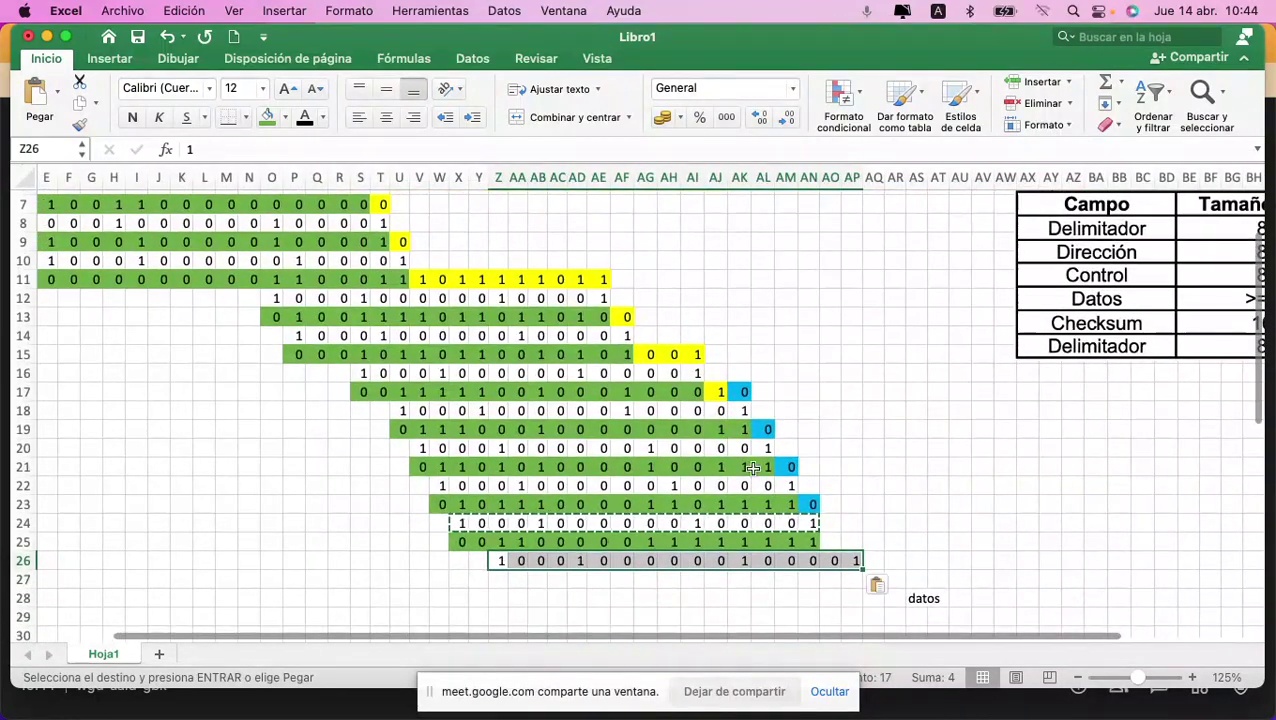
{"action": "scroll", "coordinate": [846, 504], "scroll_direction": "up", "scroll_amount": 5}
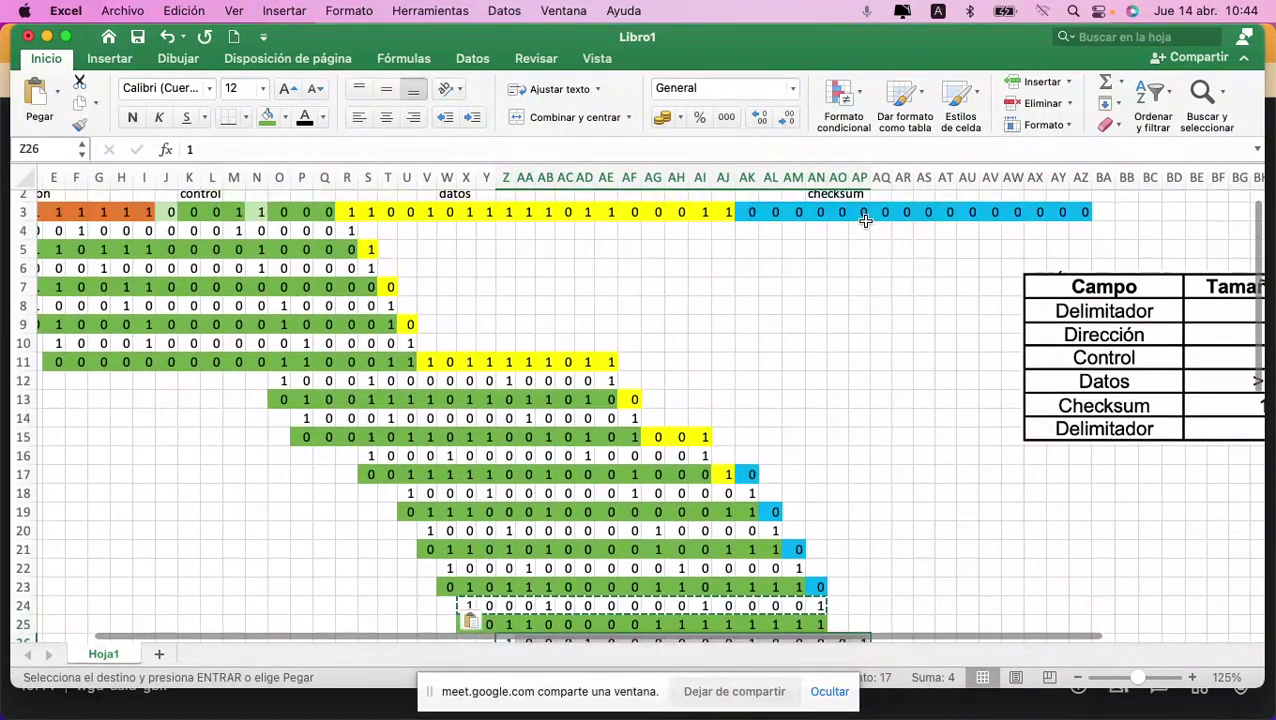
{"action": "left_click", "coordinate": [865, 216]}
{"action": "scroll", "coordinate": [835, 473], "scroll_direction": "down", "scroll_amount": 3}
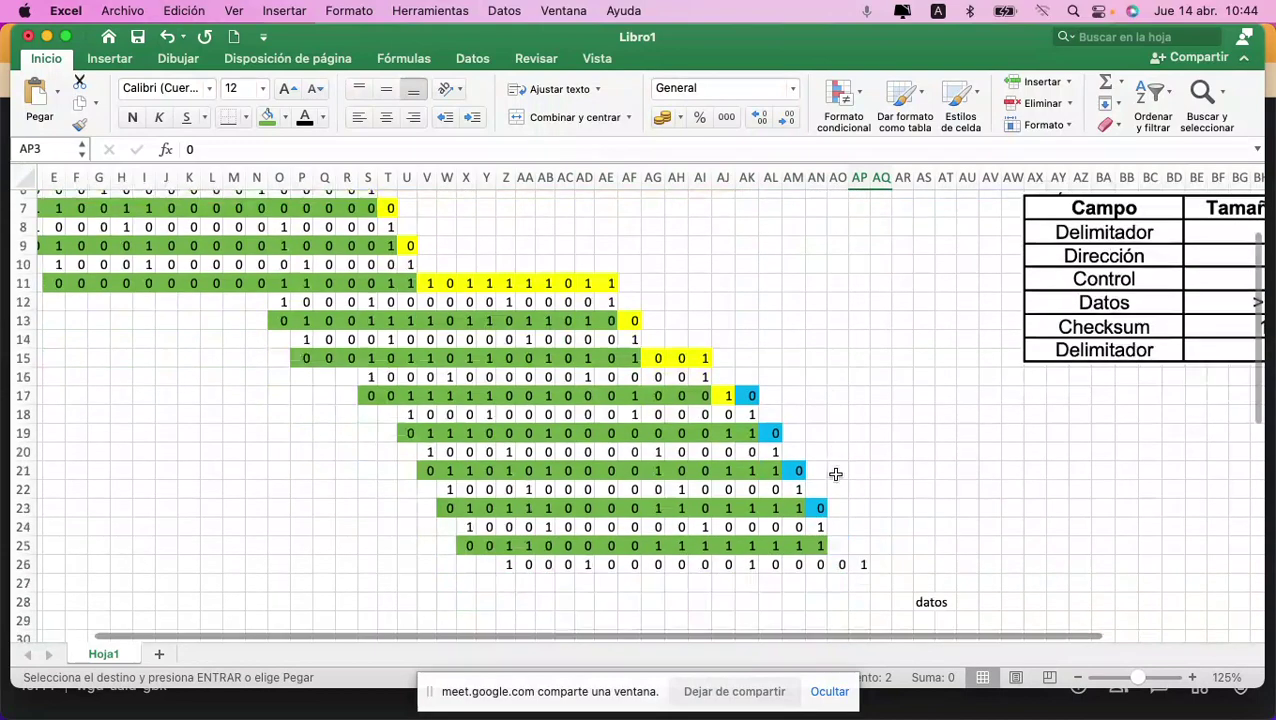
{"action": "scroll", "coordinate": [835, 473], "scroll_direction": "down", "scroll_amount": 4}
{"action": "left_click", "coordinate": [836, 392]}
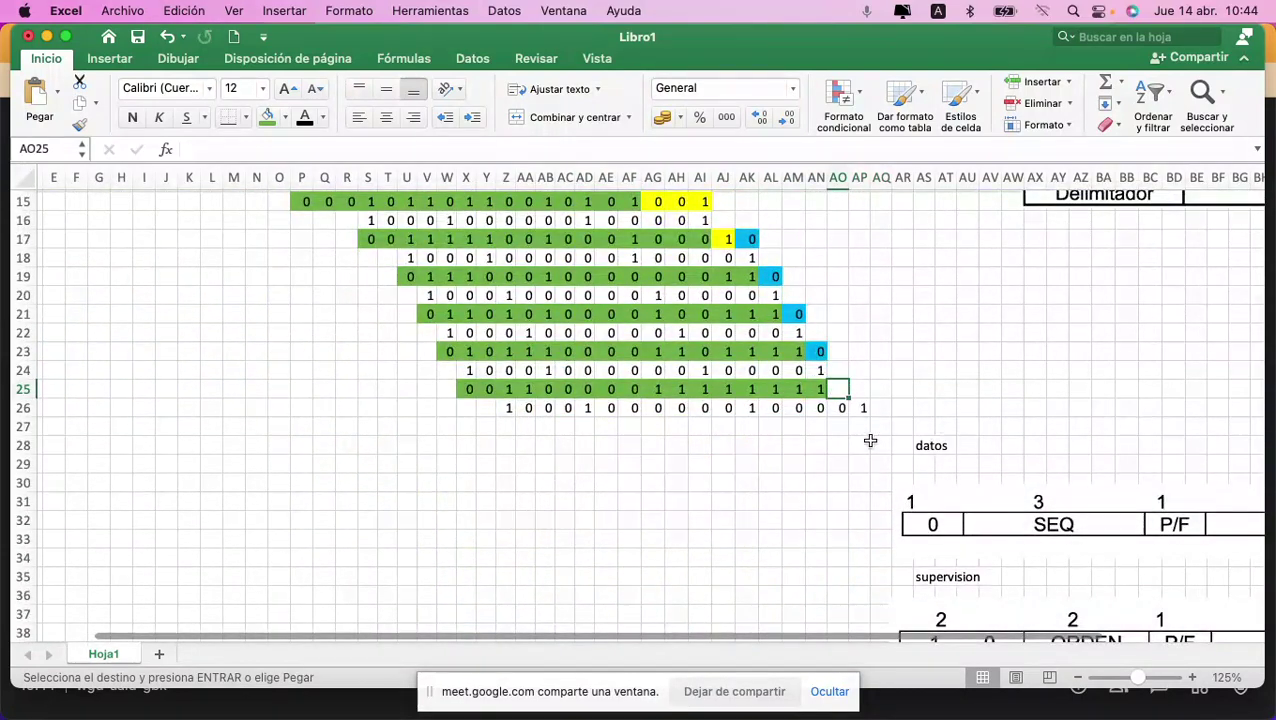
{"action": "key", "text": "cmd+v"}
Step: Move the data and supervision control-field diagrams out of the division area, to just below the field size table
{"action": "left_click_drag", "start_coordinate": [940, 521], "coordinate": [1167, 253]}
{"action": "left_click_drag", "start_coordinate": [1070, 618], "coordinate": [1242, 305]}
Step: Clear the datos and supervision labels in AS28:AT36 and delete the data-format diagram containing the SEQ field
{"action": "left_click_drag", "start_coordinate": [932, 450], "coordinate": [940, 590]}
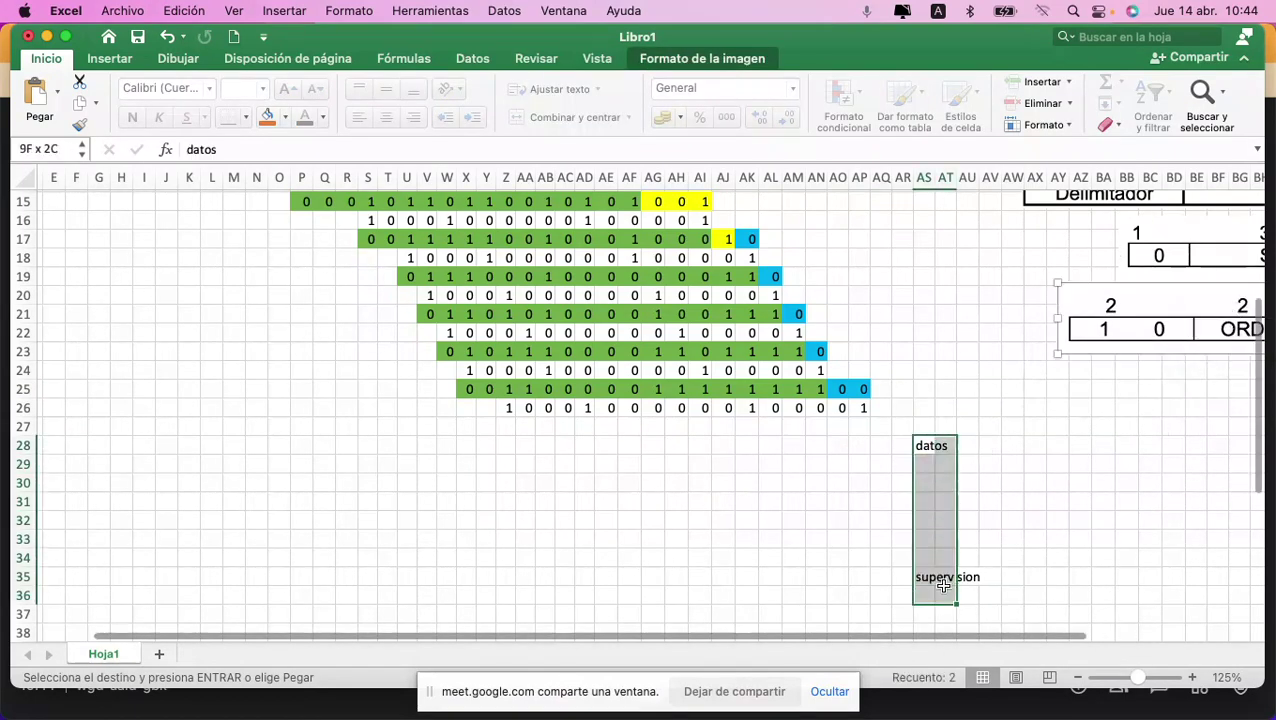
{"action": "key", "text": "Delete"}
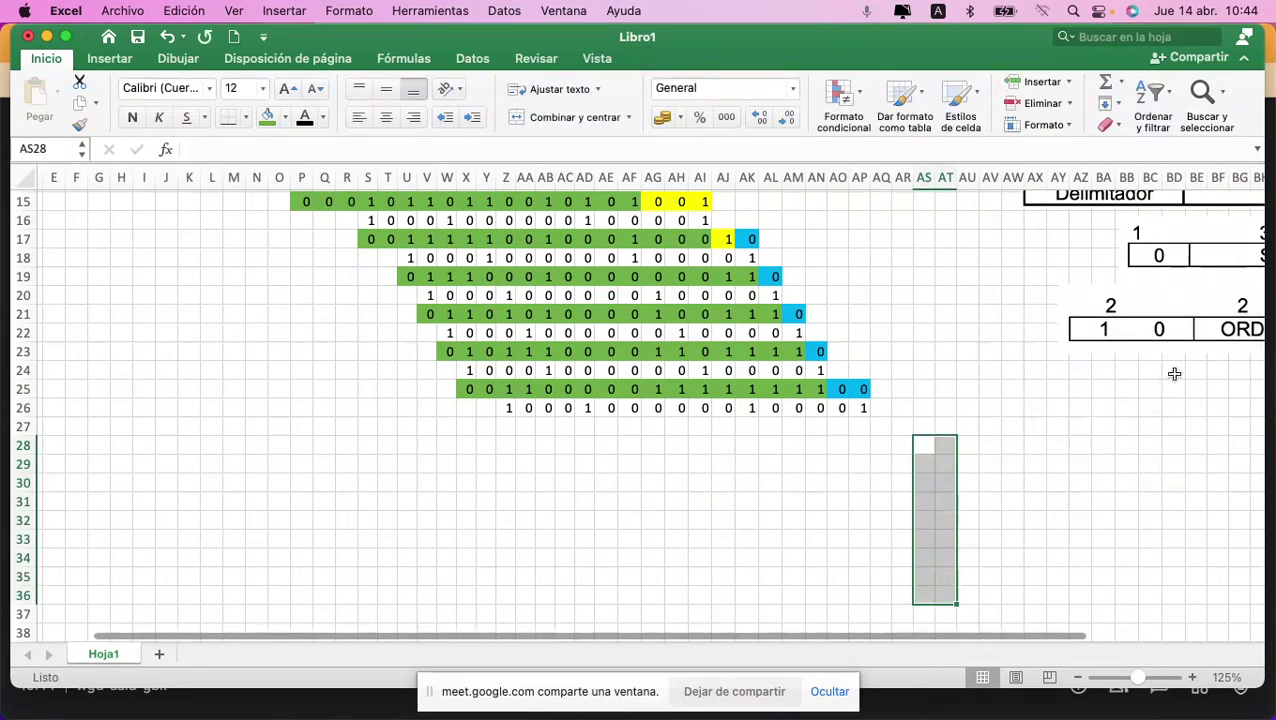
{"action": "left_click", "coordinate": [1163, 258]}
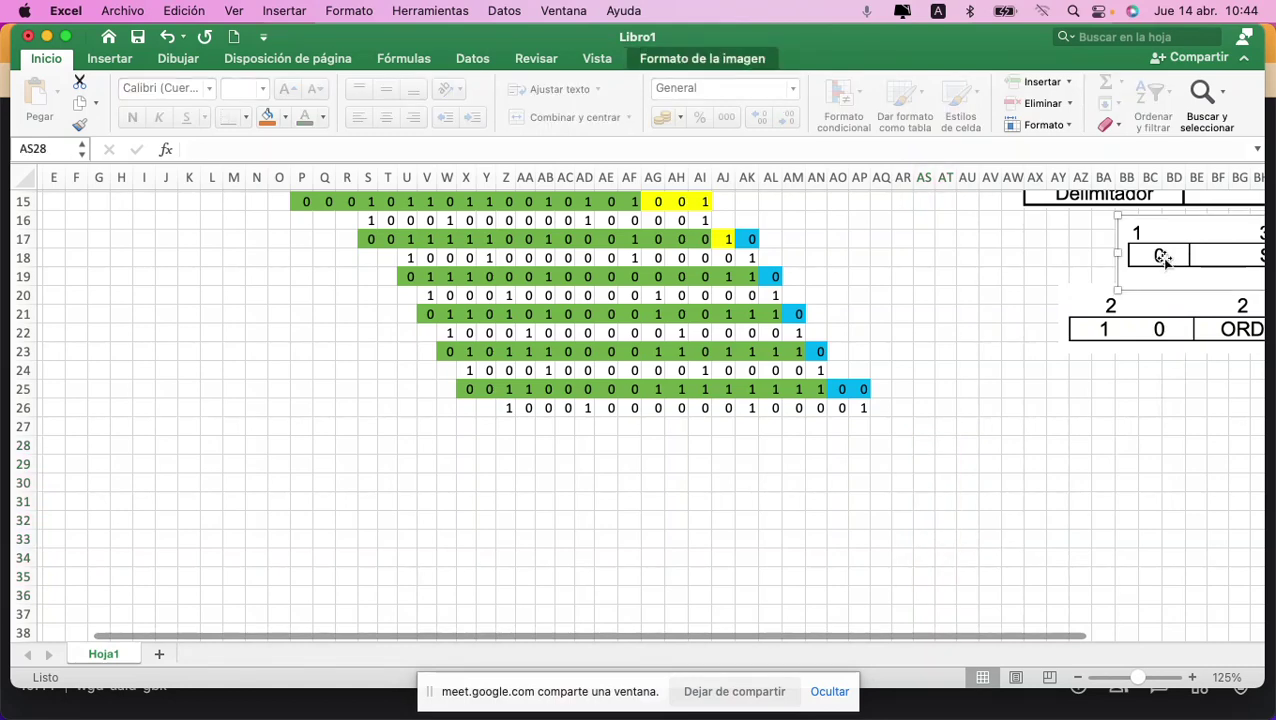
{"action": "key", "text": "Delete"}
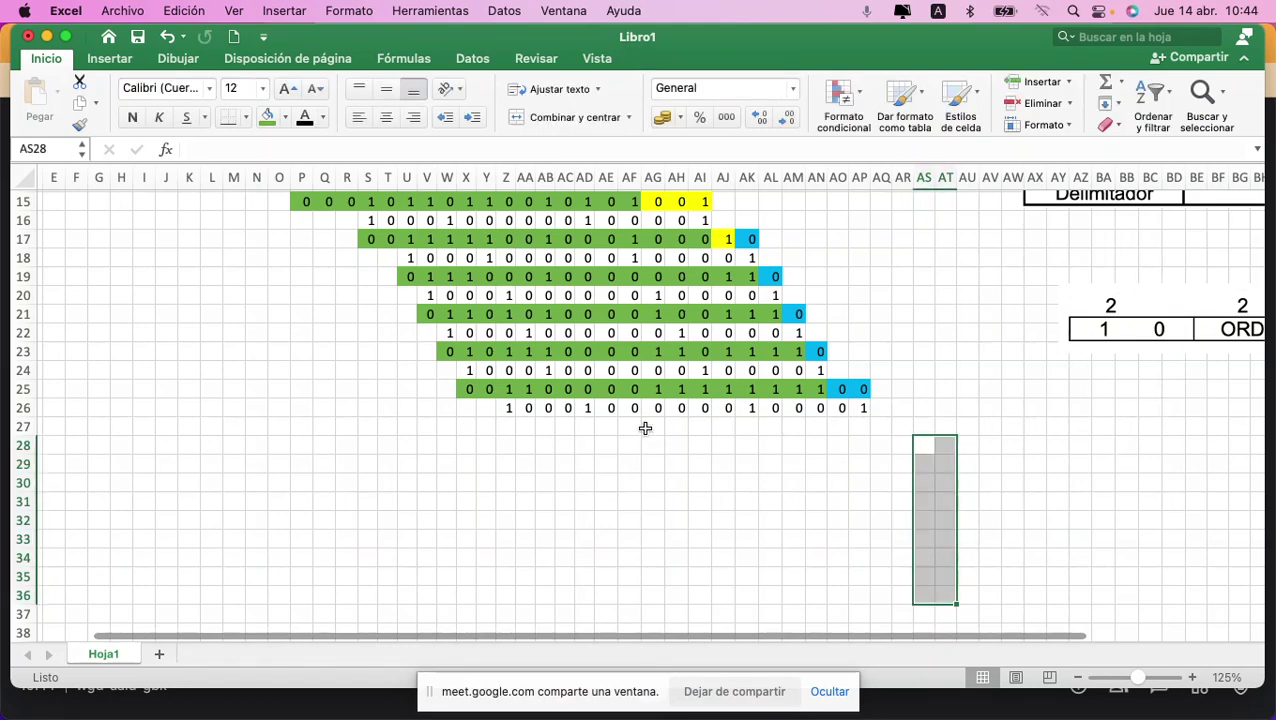
{"action": "left_click", "coordinate": [508, 426]}
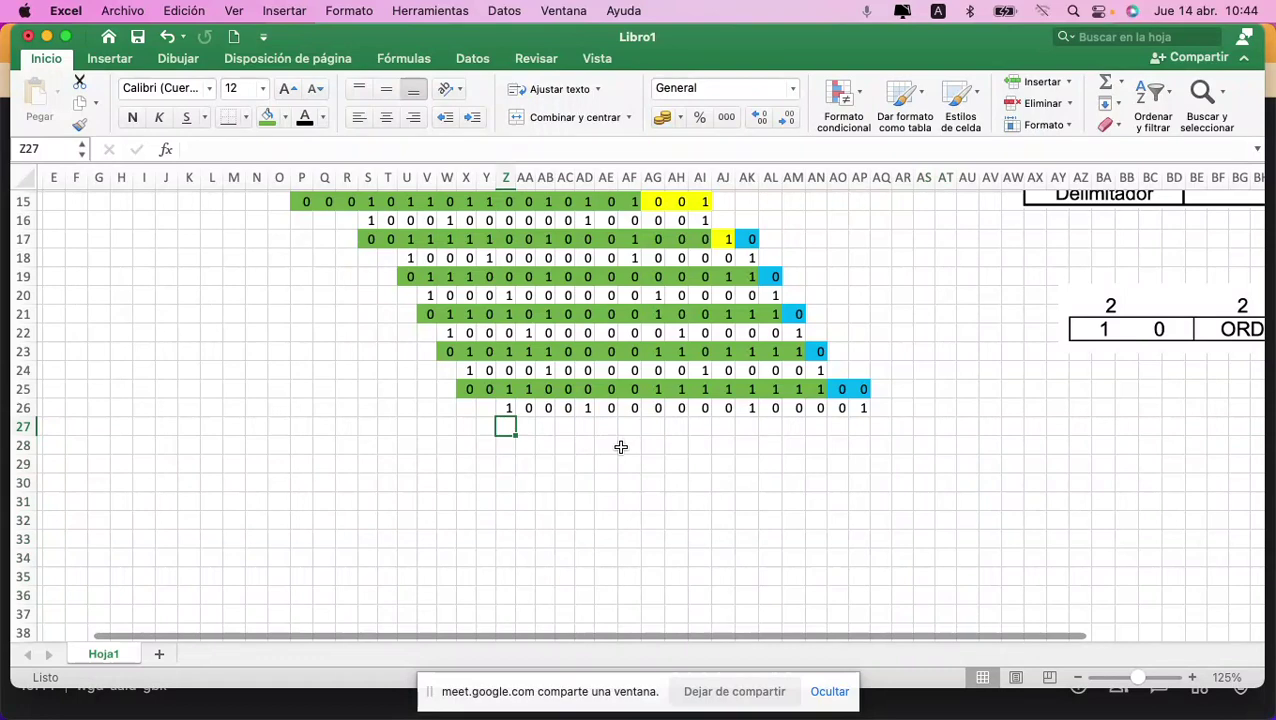
{"action": "type", "text": "0"}
{"action": "key", "text": "Tab"}
{"action": "type", "text": "1"}
{"action": "key", "text": "Tab"}
{"action": "type", "text": "0"}
{"action": "key", "text": "Tab"}
{"action": "type", "text": "0"}
{"action": "key", "text": "Tab"}
{"action": "type", "text": "1"}
{"action": "key", "text": "Tab"}
{"action": "type", "text": "0"}
{"action": "key", "text": "Tab"}
{"action": "type", "text": "0"}
{"action": "key", "text": "Tab"}
{"action": "type", "text": "1"}
{"action": "key", "text": "Tab"}
{"action": "type", "text": "1\t1"}
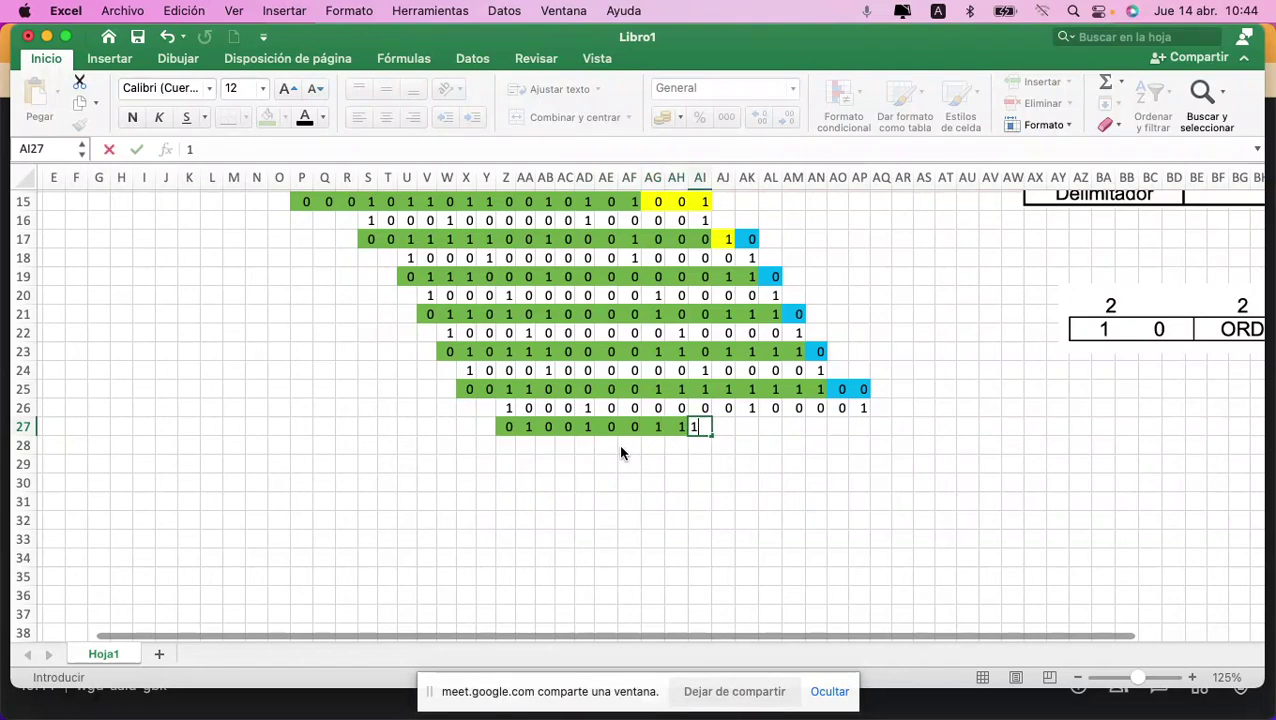
{"action": "key", "text": "Tab"}
{"action": "type", "text": "1\t1"}
{"action": "key", "text": "BackSpace"}
{"action": "type", "text": "0"}
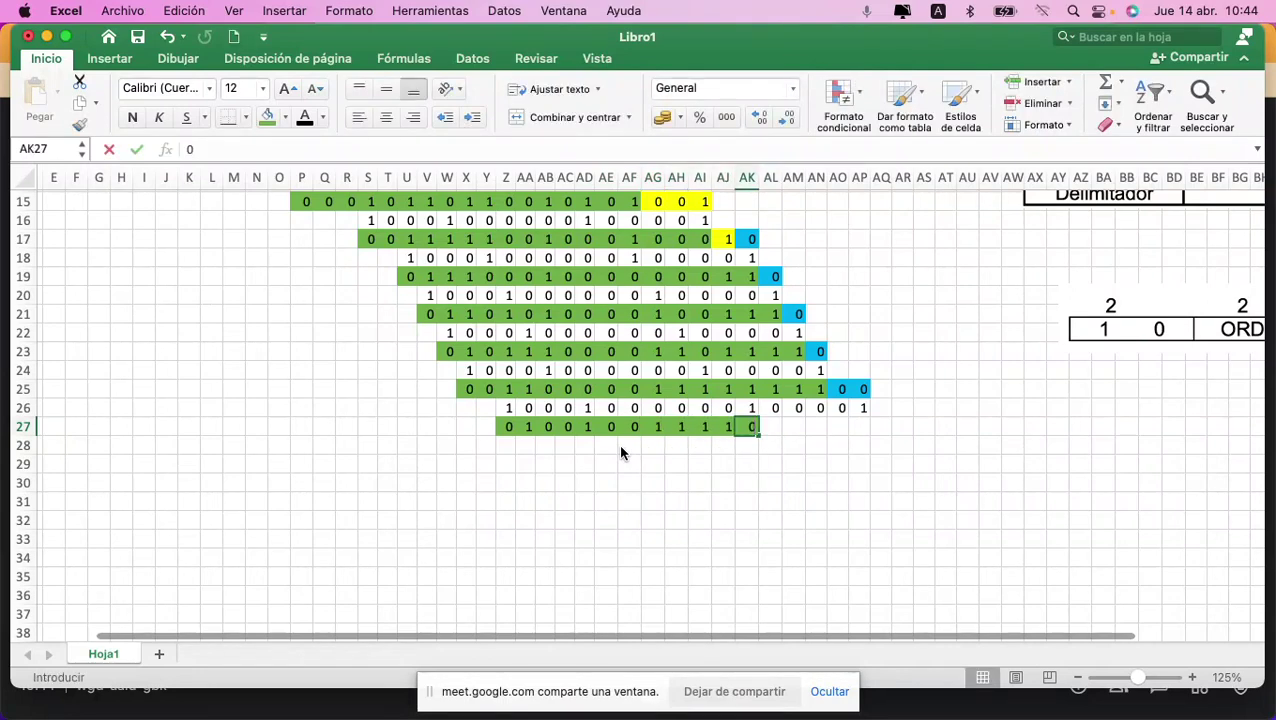
{"action": "key", "text": "Tab"}
{"action": "type", "text": "1\t1\t1"}
{"action": "key", "text": "Tab"}
{"action": "type", "text": "10"}
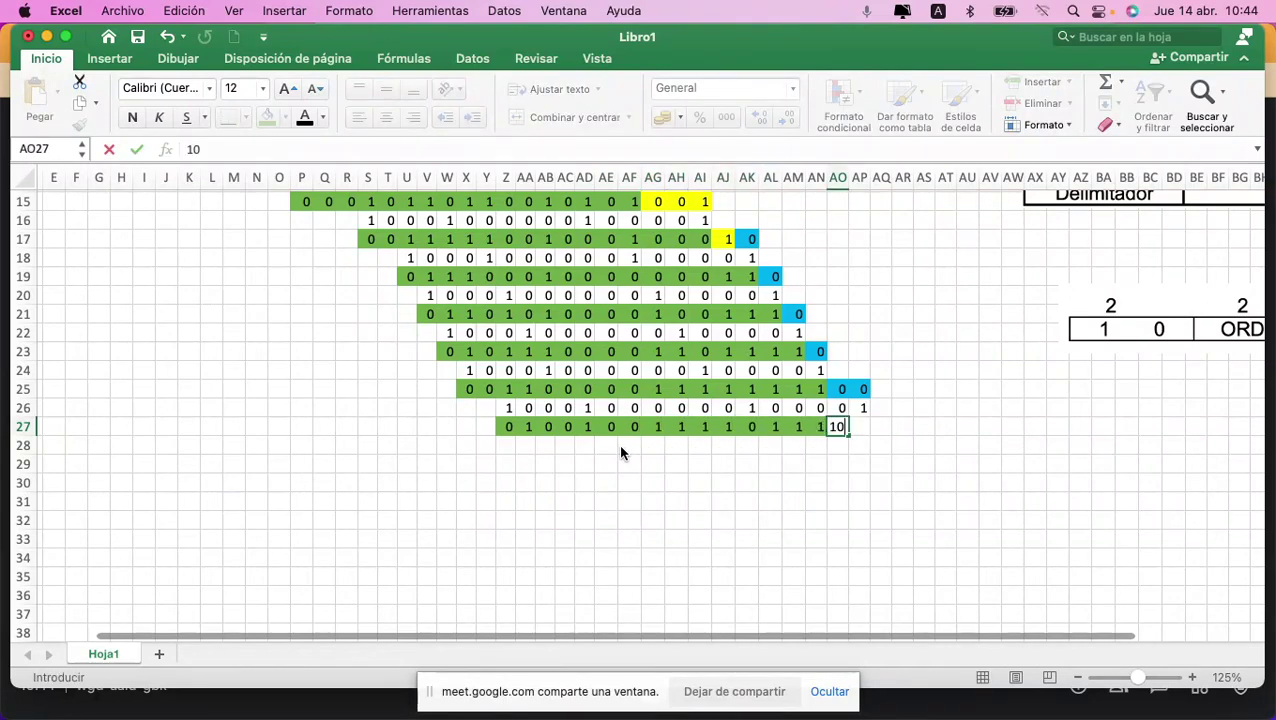
{"action": "key", "text": "BackSpace"}
{"action": "key", "text": "BackSpace"}
{"action": "type", "text": "0"}
{"action": "key", "text": "Tab"}
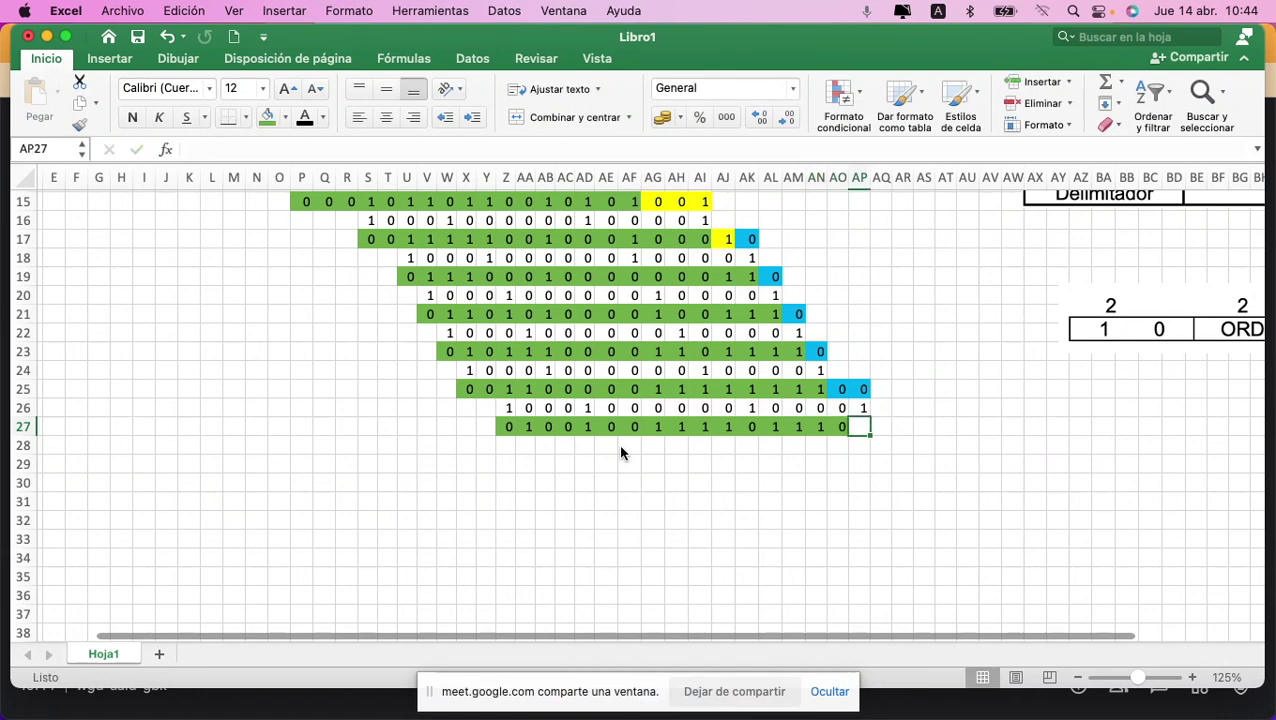
{"action": "type", "text": "1"}
{"action": "key", "text": "Up"}
Step: Copy the generator bits from Z26:AP26 into row 28 starting at AA28, aligned with the first 1 of the twelfth XOR result
{"action": "key", "text": "shift+Left"}
{"action": "key", "text": "shift+Left"}
{"action": "key", "text": "shift+Left"}
{"action": "key", "text": "shift+Left"}
{"action": "key", "text": "shift+Left"}
{"action": "key", "text": "shift+Left"}
{"action": "key", "text": "shift+Left"}
{"action": "key", "text": "shift+Left"}
{"action": "key", "text": "shift+Left"}
{"action": "key", "text": "shift+Left"}
{"action": "key", "text": "shift+Left"}
{"action": "key", "text": "shift+Left"}
{"action": "key", "text": "shift+Left"}
{"action": "key", "text": "shift+Left"}
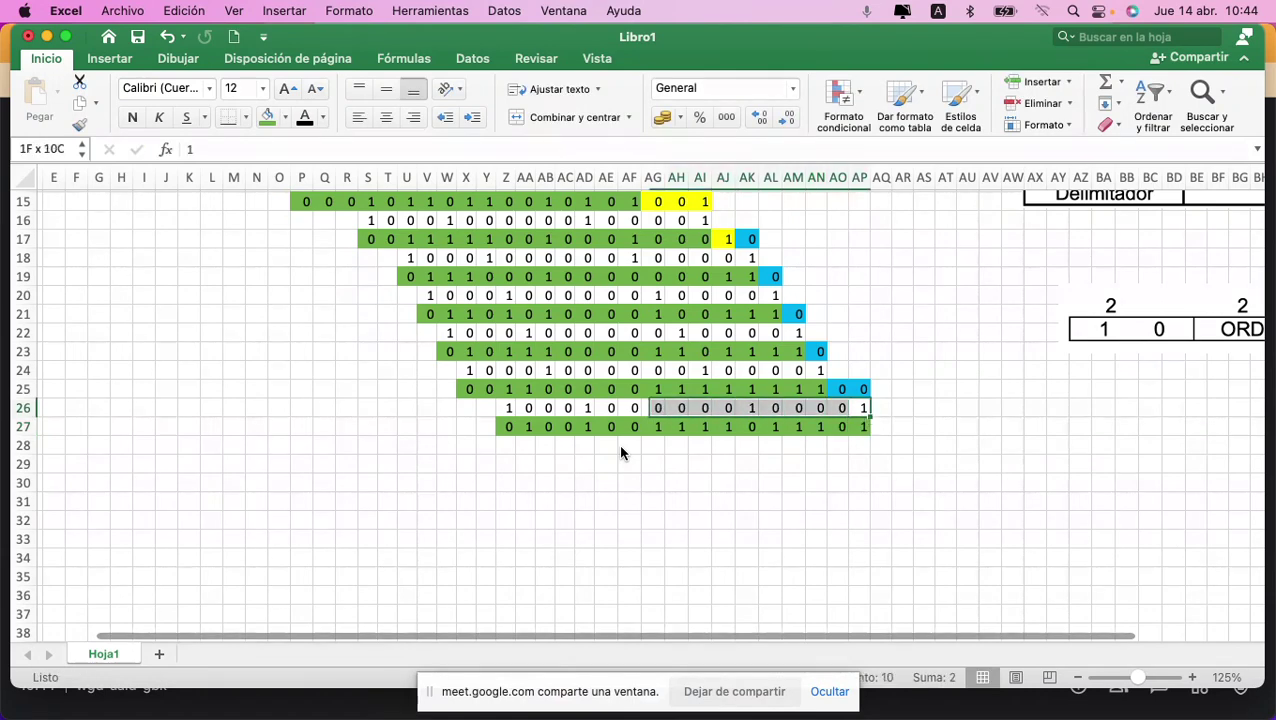
{"action": "key", "text": "shift+Left"}
{"action": "key", "text": "shift+Left"}
{"action": "key", "text": "super+c"}
{"action": "key", "text": "Down"}
{"action": "key", "text": "Down"}
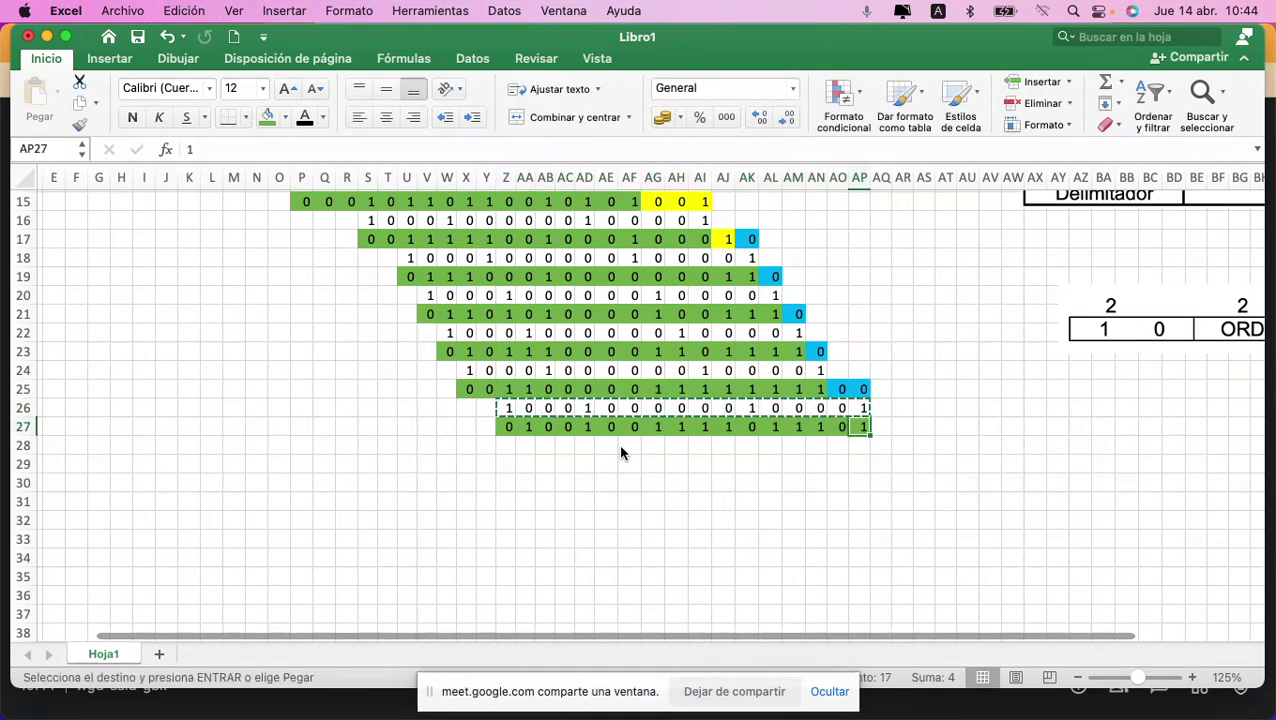
{"action": "key", "text": "Left"}
{"action": "key", "text": "Left"}
{"action": "key", "text": "Left"}
{"action": "key", "text": "Left"}
{"action": "key", "text": "Left"}
{"action": "key", "text": "Left"}
{"action": "key", "text": "Left"}
{"action": "key", "text": "Left"}
{"action": "key", "text": "Left"}
{"action": "key", "text": "Left"}
{"action": "key", "text": "Left"}
{"action": "key", "text": "Left"}
{"action": "key", "text": "Left"}
{"action": "key", "text": "Left"}
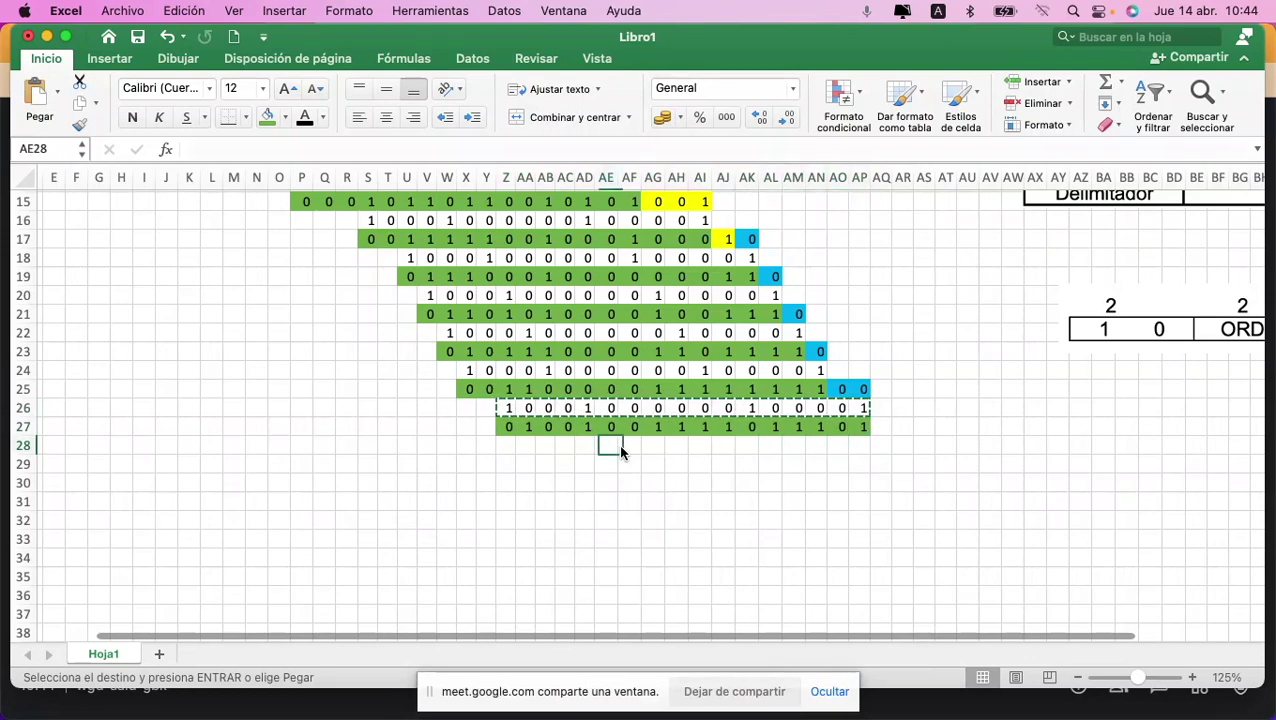
{"action": "key", "text": "super+v"}
{"action": "key", "text": "Right"}
{"action": "key", "text": "Right"}
{"action": "key", "text": "Right"}
{"action": "key", "text": "Right"}
{"action": "key", "text": "Right"}
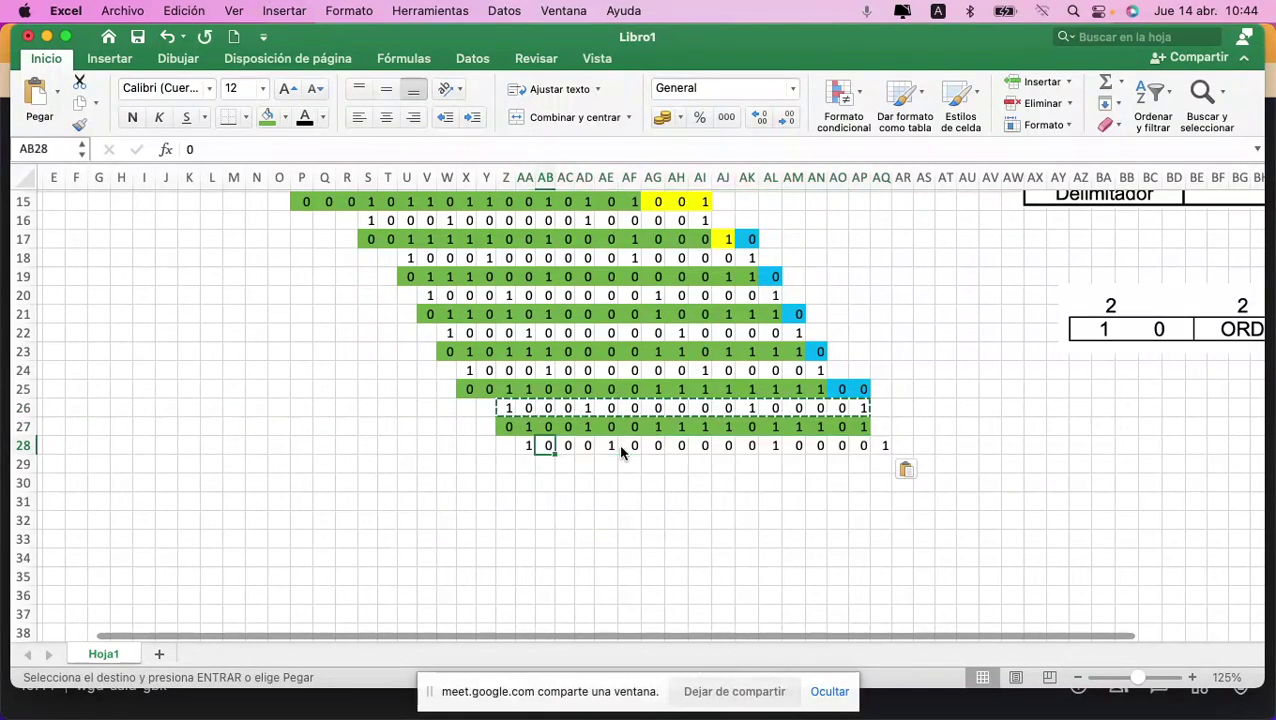
Step: Bring down the next checksum 0 by copying AP25 into AQ27, at the end of the twelfth XOR result
{"action": "key", "text": "Right"}
{"action": "key", "text": "Right"}
{"action": "key", "text": "Right"}
{"action": "key", "text": "Right"}
{"action": "key", "text": "Right"}
{"action": "key", "text": "Right"}
{"action": "key", "text": "Right"}
{"action": "key", "text": "Right"}
{"action": "key", "text": "Right"}
{"action": "key", "text": "Right"}
{"action": "key", "text": "Up"}
{"action": "key", "text": "Up"}
{"action": "key", "text": "Up"}
{"action": "key", "text": "Left"}
{"action": "key", "text": "super+c"}
{"action": "key", "text": "Right"}
{"action": "key", "text": "Down"}
{"action": "key", "text": "super+v"}
{"action": "key", "text": "Down"}
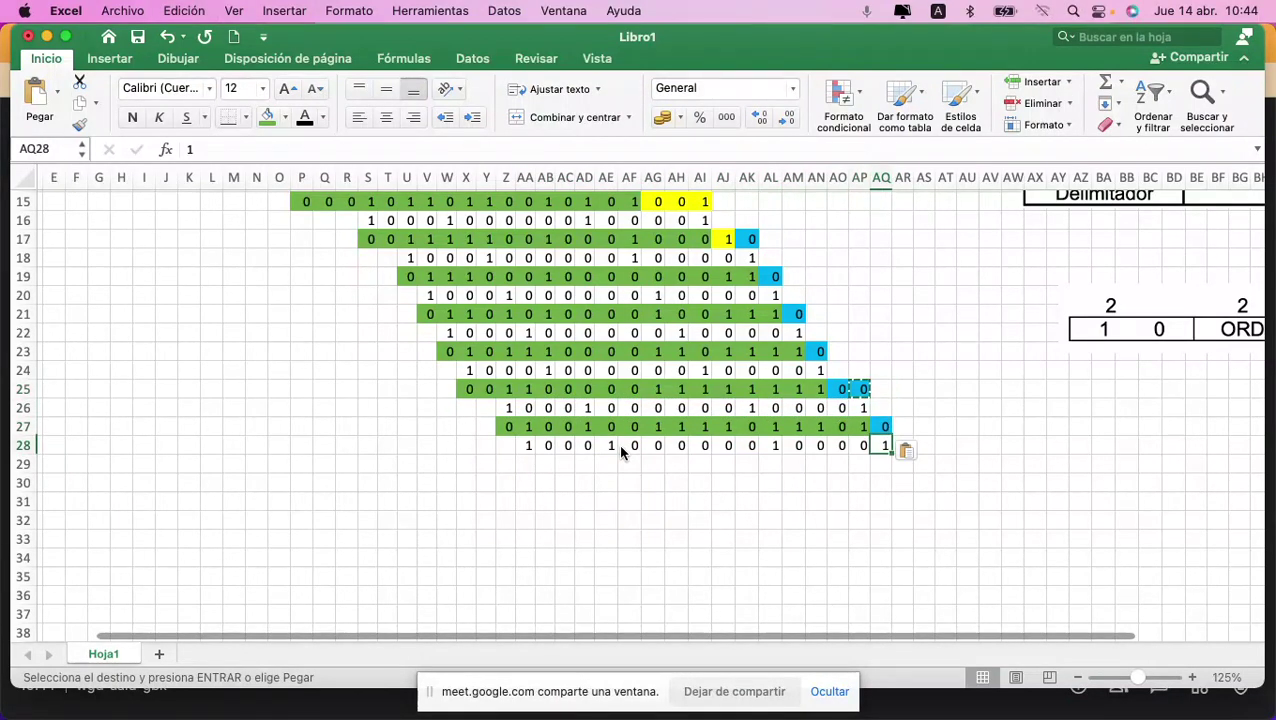
{"action": "key", "text": "Left"}
{"action": "key", "text": "Left"}
{"action": "key", "text": "Left"}
{"action": "key", "text": "Left"}
{"action": "key", "text": "Left"}
{"action": "key", "text": "Left"}
{"action": "key", "text": "Left"}
{"action": "key", "text": "Left"}
{"action": "key", "text": "Left"}
{"action": "key", "text": "Left"}
{"action": "key", "text": "Left"}
{"action": "key", "text": "Left"}
{"action": "key", "text": "Left"}
{"action": "key", "text": "Left"}
{"action": "key", "text": "Left"}
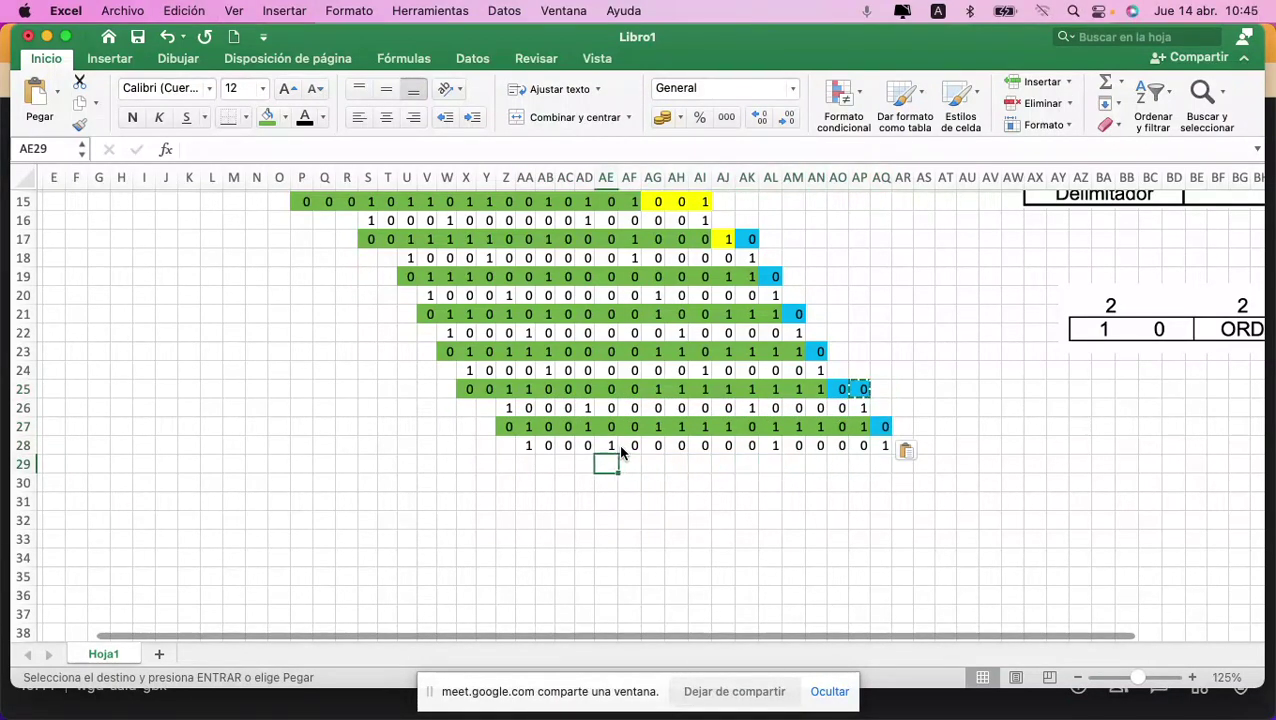
{"action": "type", "text": "0"}
{"action": "key", "text": "Right"}
{"action": "key", "text": "Right"}
{"action": "key", "text": "Right"}
{"action": "key", "text": "Right"}
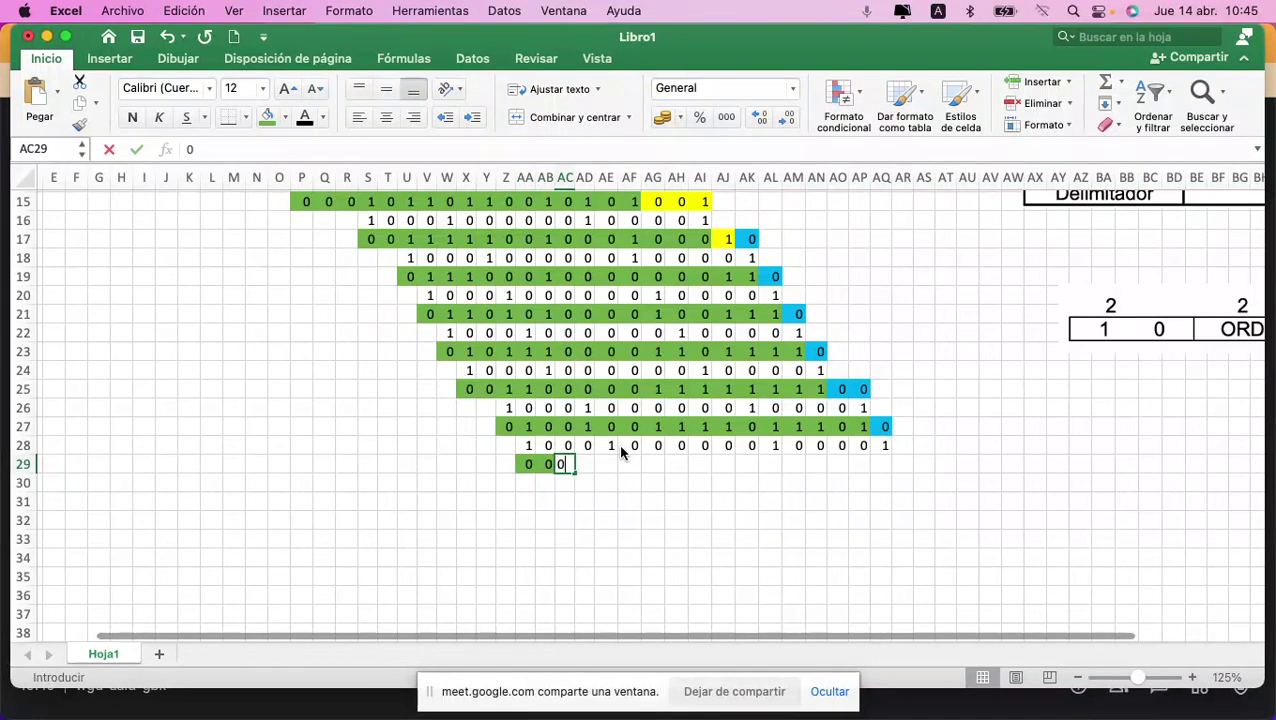
{"action": "key", "text": "F2"}
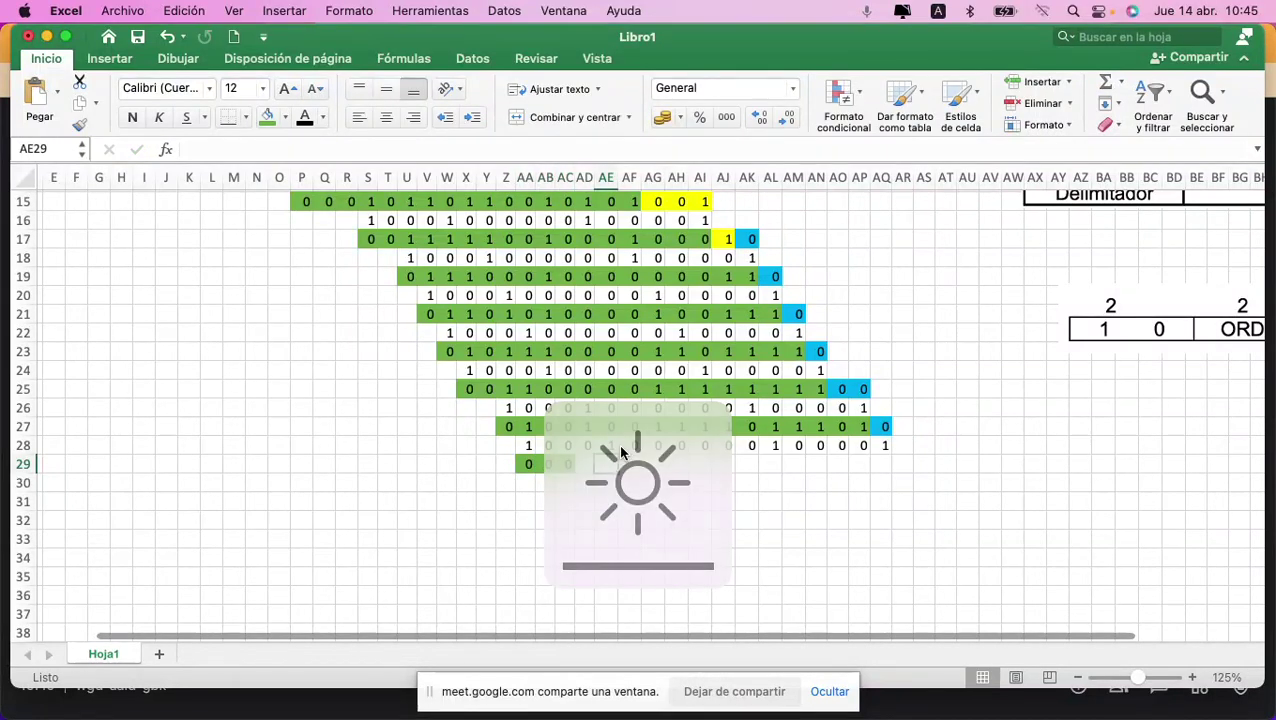
{"action": "type", "text": "1"}
{"action": "key", "text": "Left"}
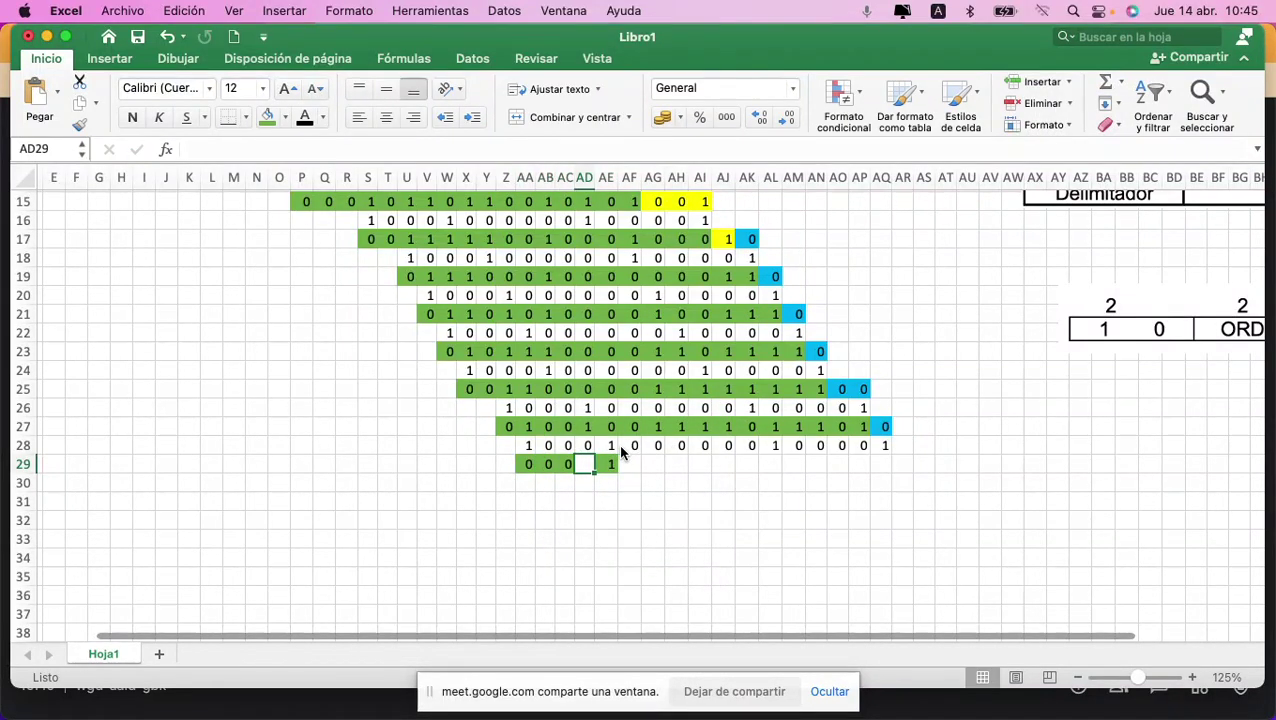
{"action": "key", "text": "Right"}
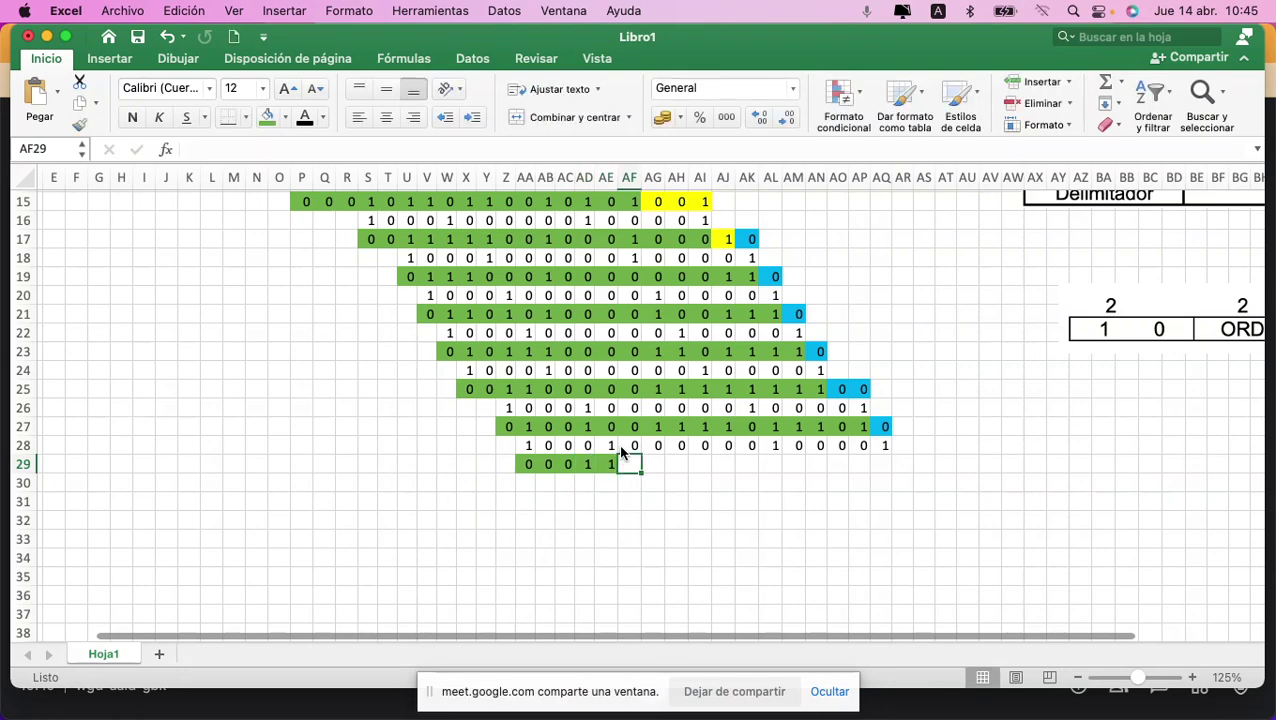
{"action": "key", "text": "Right"}
{"action": "type", "text": "1"}
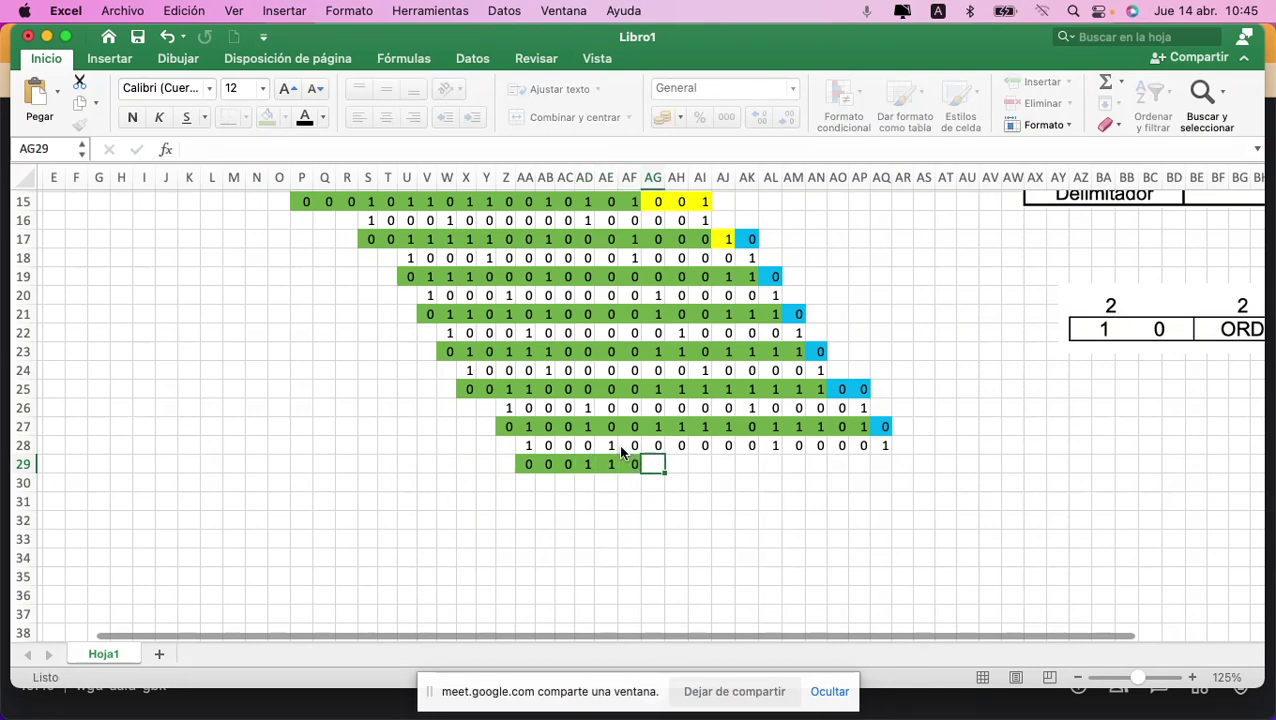
{"action": "key", "text": "Right"}
{"action": "type", "text": "1"}
{"action": "key", "text": "Right"}
{"action": "type", "text": "1"}
{"action": "key", "text": "Right"}
{"action": "type", "text": "1"}
{"action": "key", "text": "Right"}
{"action": "type", "text": "1"}
{"action": "key", "text": "Right"}
{"action": "type", "text": "0"}
{"action": "key", "text": "Right"}
{"action": "type", "text": "1"}
{"action": "key", "text": "Right"}
{"action": "type", "text": "1"}
{"action": "key", "text": "Right"}
{"action": "type", "text": "0"}
{"action": "key", "text": "Right"}
{"action": "type", "text": "1"}
{"action": "key", "text": "Right"}
{"action": "type", "text": "1"}
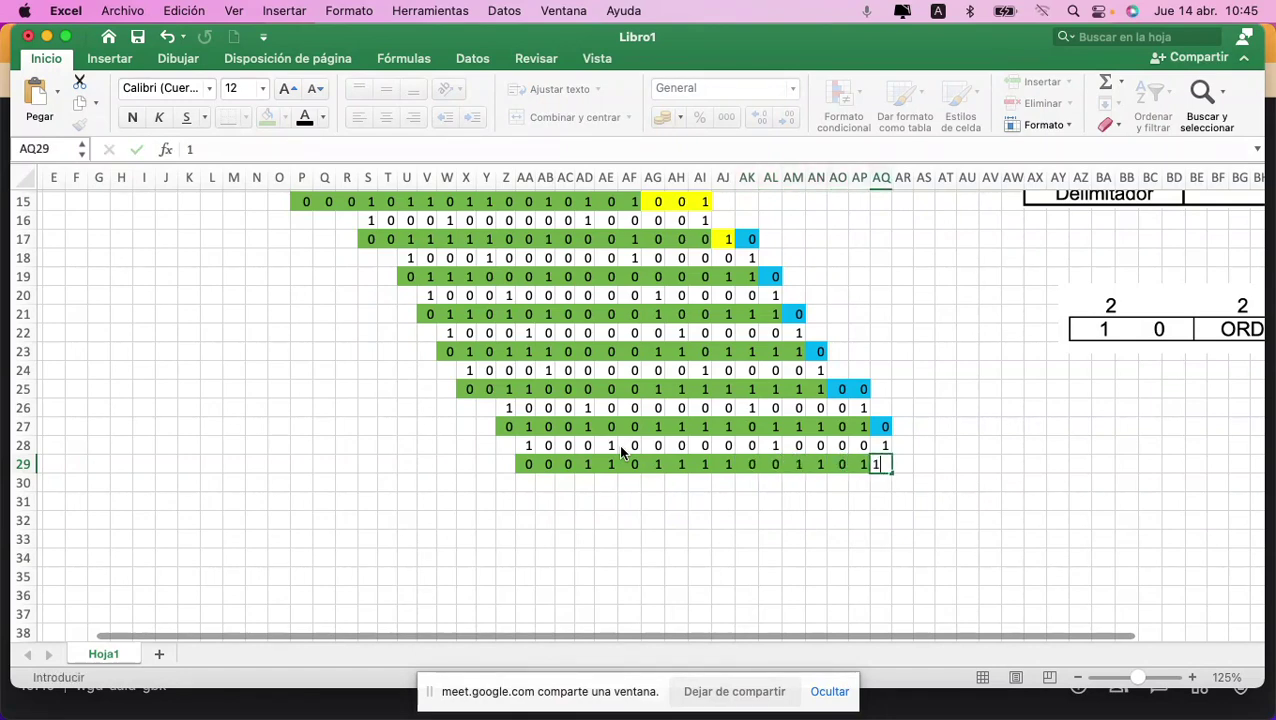
Step: Copy the generator bits from AA28:AQ28 into row 30 starting at AD30, aligned with the first 1 of the thirteenth XOR result
{"action": "key", "text": "Up"}
{"action": "key", "text": "shift+Left"}
{"action": "key", "text": "shift+Left"}
{"action": "key", "text": "shift+Left"}
{"action": "key", "text": "shift+Left"}
{"action": "key", "text": "shift+Left"}
{"action": "key", "text": "shift+Left"}
{"action": "key", "text": "shift+Left"}
{"action": "key", "text": "shift+Left"}
{"action": "key", "text": "shift+Left"}
{"action": "key", "text": "shift+Left"}
{"action": "key", "text": "shift+Left"}
{"action": "key", "text": "shift+Left"}
{"action": "key", "text": "shift+Left"}
{"action": "key", "text": "shift+Left"}
{"action": "key", "text": "shift+Left"}
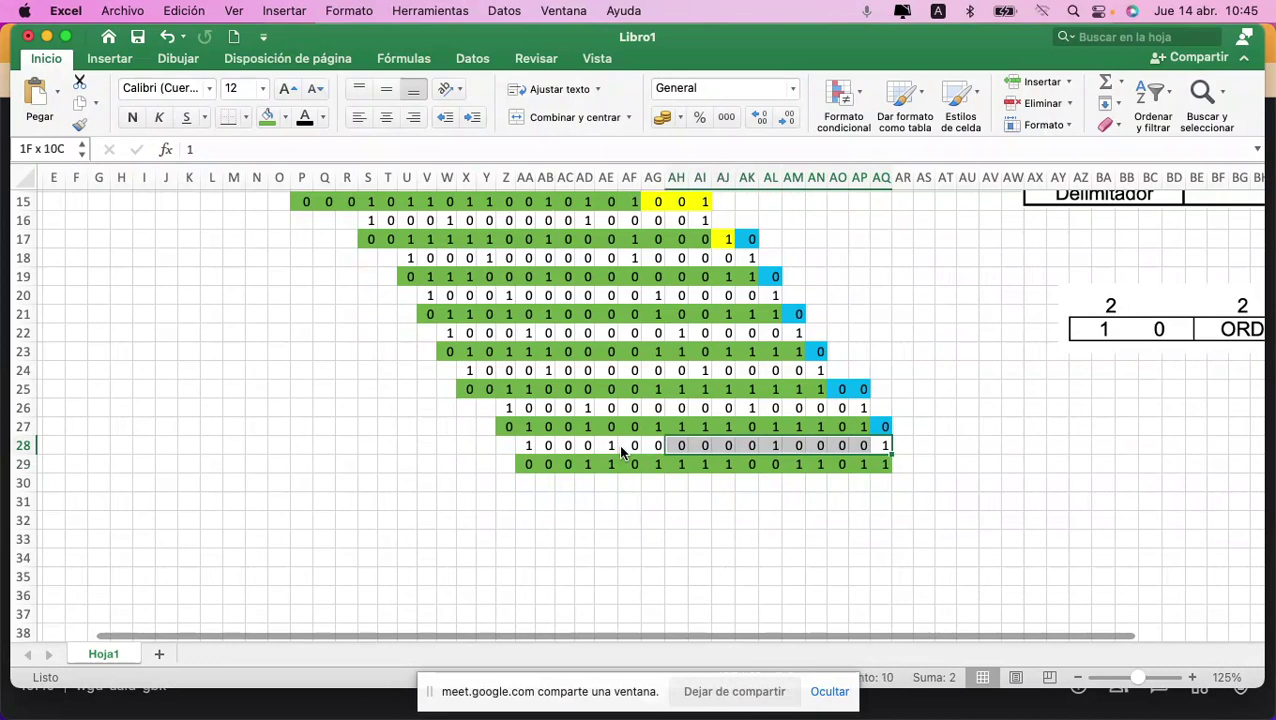
{"action": "key", "text": "super+c"}
{"action": "key", "text": "Down"}
{"action": "key", "text": "Down"}
{"action": "key", "text": "Left"}
{"action": "key", "text": "Left"}
{"action": "key", "text": "Left"}
{"action": "key", "text": "Left"}
{"action": "key", "text": "Left"}
{"action": "key", "text": "Left"}
{"action": "key", "text": "Left"}
{"action": "key", "text": "Left"}
{"action": "key", "text": "Left"}
{"action": "key", "text": "Left"}
{"action": "key", "text": "Left"}
{"action": "key", "text": "Left"}
{"action": "key", "text": "Left"}
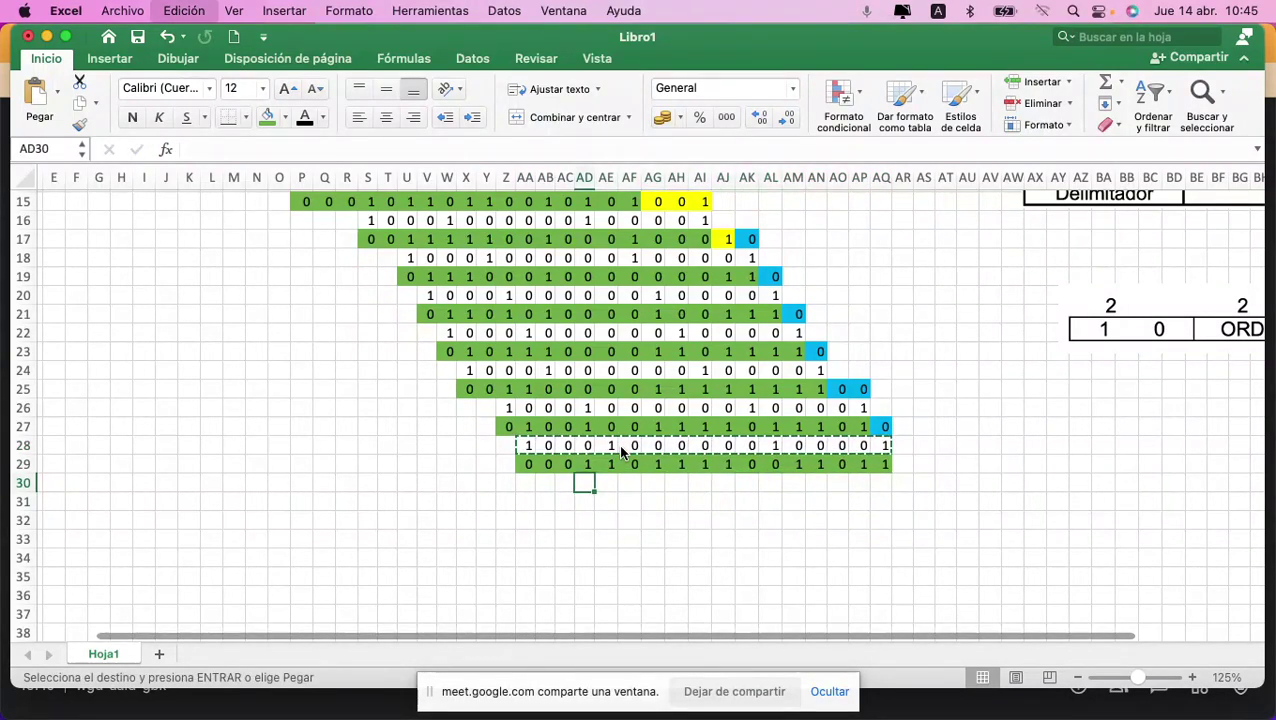
{"action": "key", "text": "super+v"}
Step: Bring down three checksum zeros by copying AS3:AU3 into AR29:AT29, at the end of the thirteenth XOR result
{"action": "key", "text": "Right"}
{"action": "key", "text": "Right"}
{"action": "key", "text": "Right"}
{"action": "key", "text": "Right"}
{"action": "key", "text": "Right"}
{"action": "key", "text": "Right"}
{"action": "key", "text": "Right"}
{"action": "key", "text": "Right"}
{"action": "key", "text": "Right"}
{"action": "key", "text": "Right"}
{"action": "key", "text": "Right"}
{"action": "key", "text": "Right"}
{"action": "key", "text": "Right"}
{"action": "key", "text": "Right"}
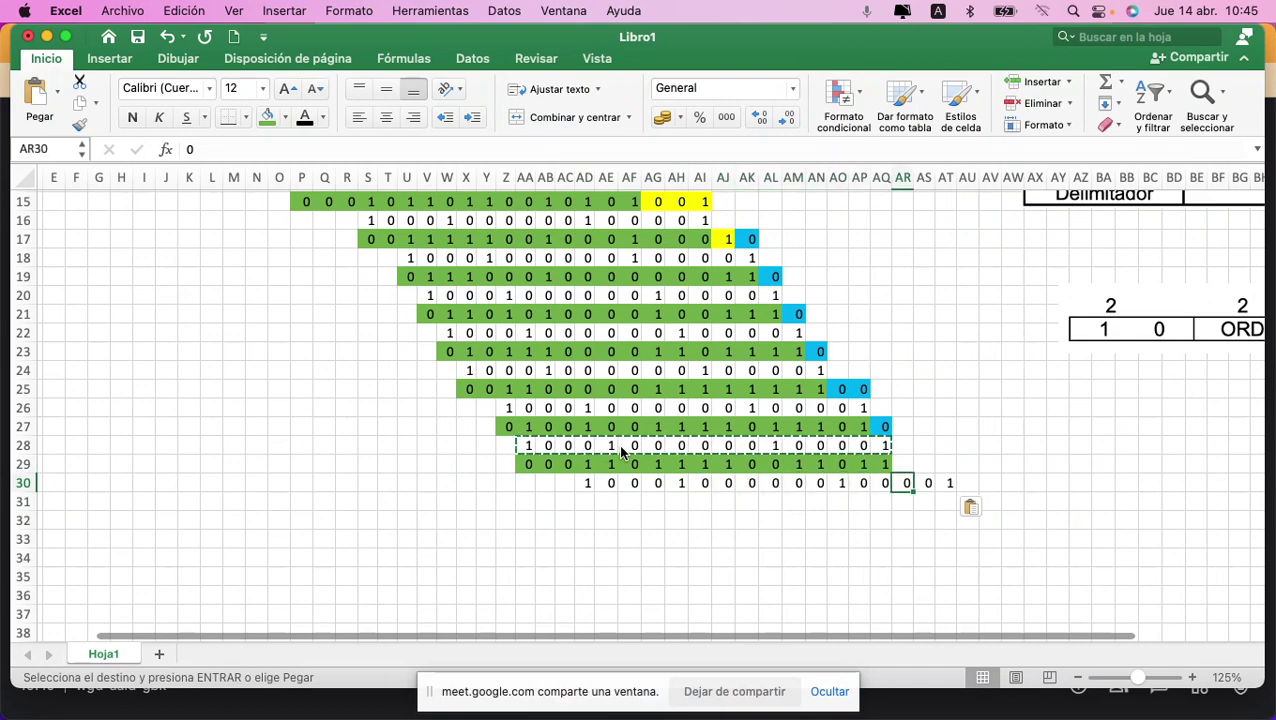
{"action": "scroll", "coordinate": [958, 349], "scroll_direction": "up", "scroll_amount": 5}
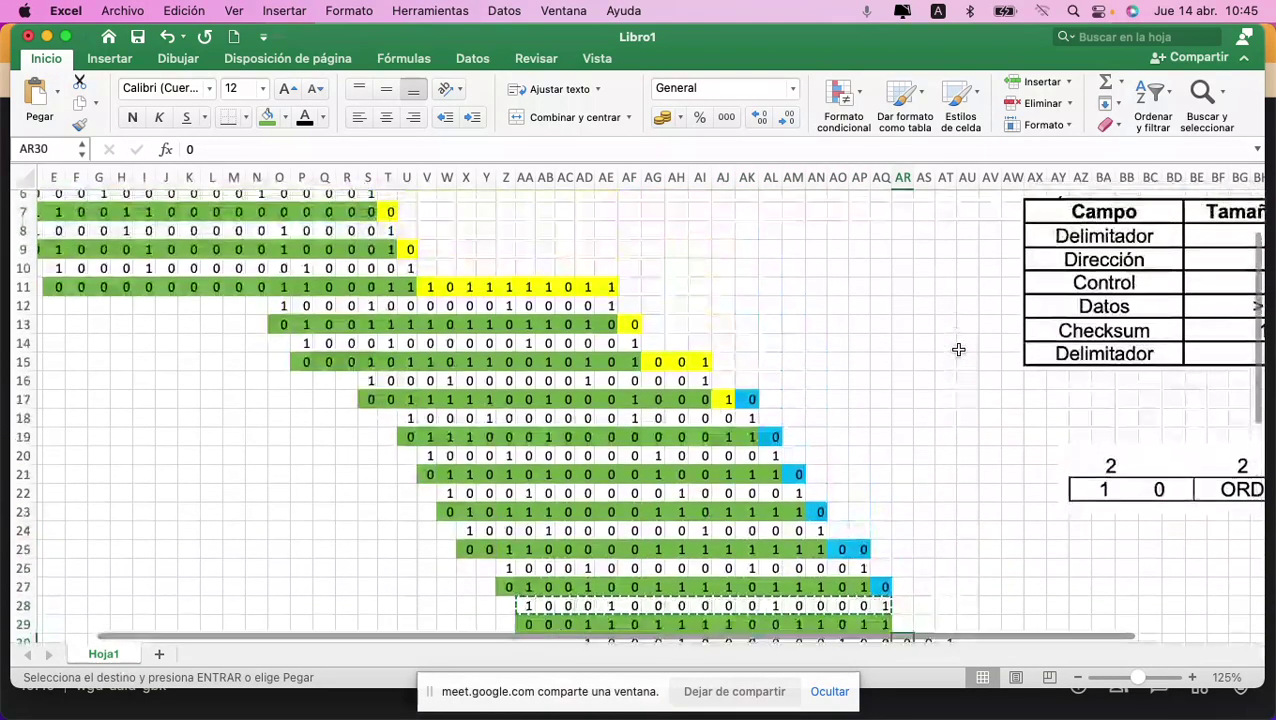
{"action": "left_click_drag", "start_coordinate": [927, 241], "coordinate": [954, 237]}
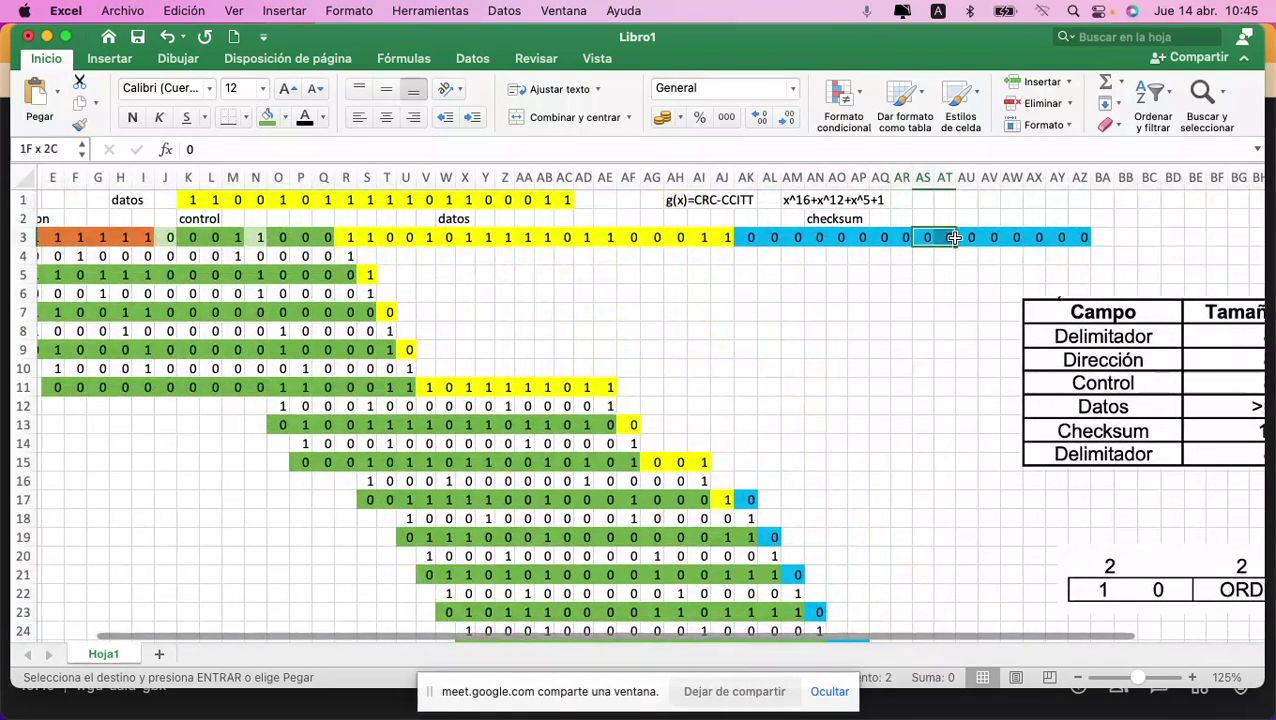
{"action": "scroll", "coordinate": [951, 501], "scroll_direction": "down", "scroll_amount": 5}
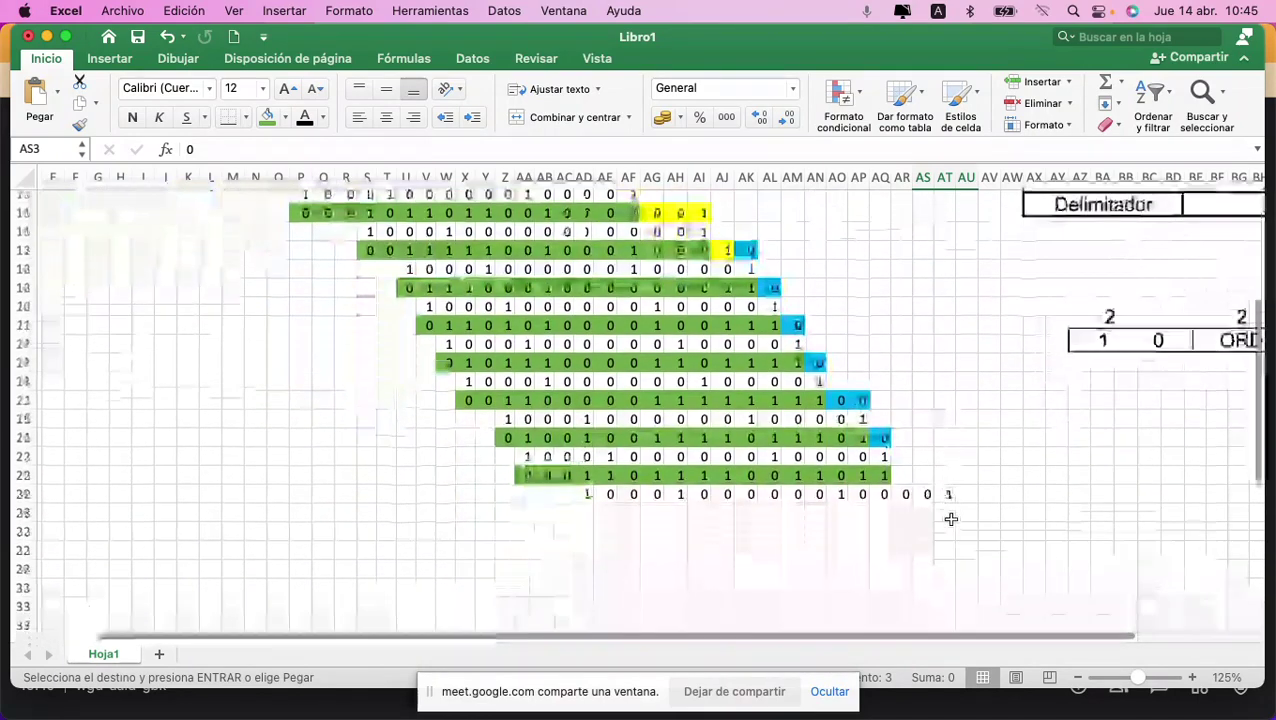
{"action": "left_click", "coordinate": [905, 457]}
{"action": "key", "text": "super+v"}
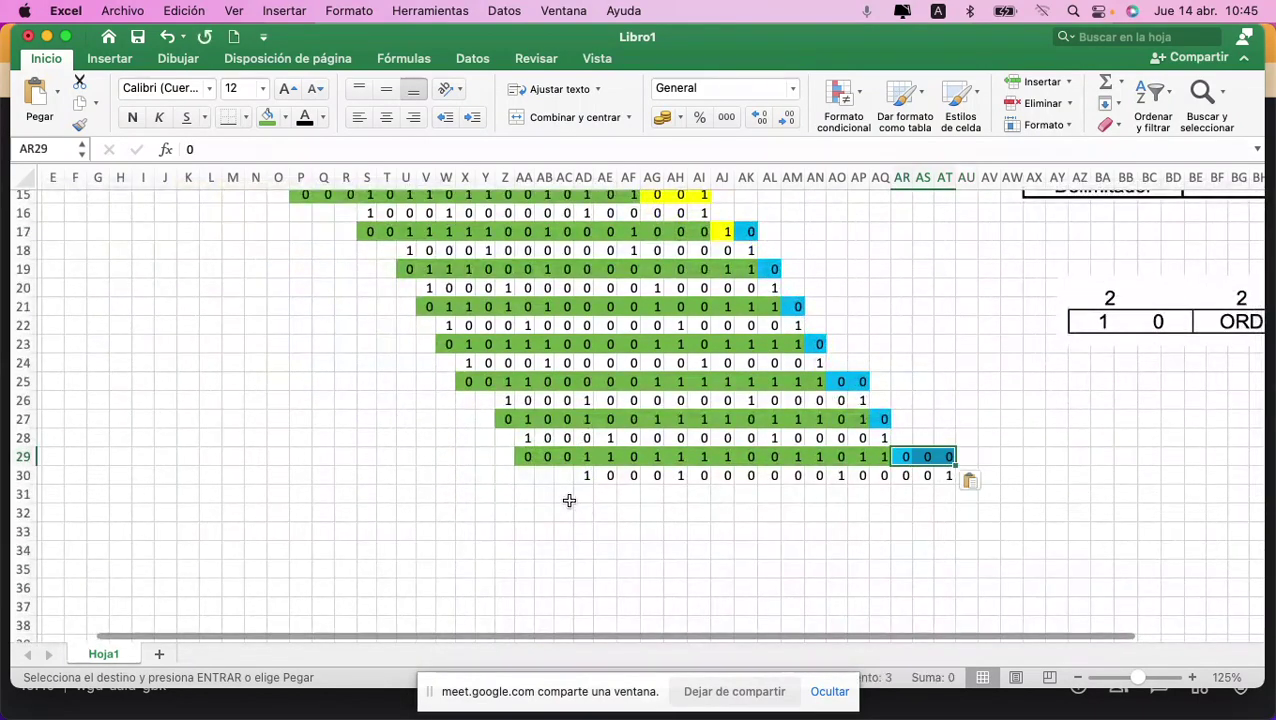
{"action": "left_click", "coordinate": [583, 494]}
{"action": "type", "text": "0"}
{"action": "key", "text": "Tab"}
{"action": "type", "text": "1"}
{"action": "key", "text": "Tab"}
{"action": "type", "text": "0"}
{"action": "key", "text": "Tab"}
{"action": "type", "text": "1"}
{"action": "key", "text": "Tab"}
{"action": "type", "text": "0"}
{"action": "key", "text": "Tab"}
{"action": "type", "text": "1"}
{"action": "key", "text": "Tab"}
{"action": "type", "text": "1"}
{"action": "key", "text": "Tab"}
{"action": "type", "text": "0"}
{"action": "key", "text": "Tab"}
{"action": "type", "text": "0"}
{"action": "key", "text": "Tab"}
{"action": "type", "text": "1"}
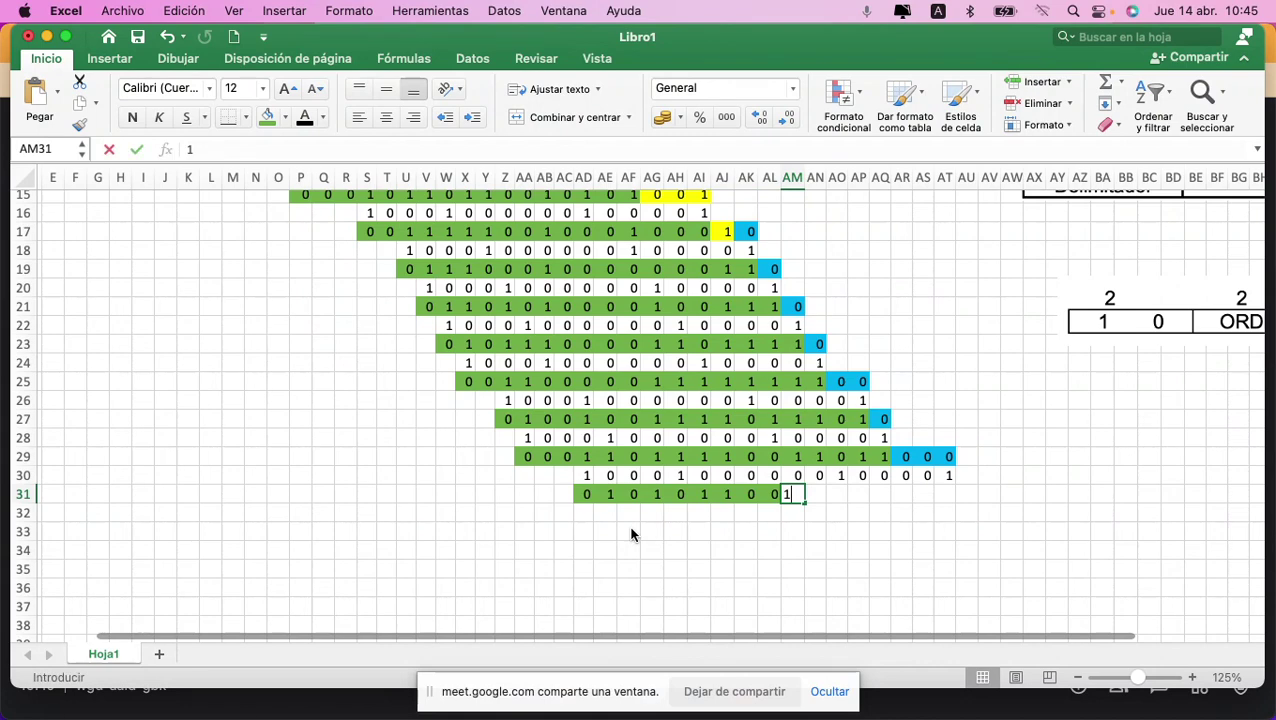
{"action": "key", "text": "Tab"}
{"action": "type", "text": "1\t1\t1\t1\t0"}
{"action": "key", "text": "Tab"}
{"action": "type", "text": "0"}
{"action": "key", "text": "Tab"}
{"action": "type", "text": "1"}
Step: Copy the generator bits from AD30:AT30 into row 32 starting at AE32, aligned with the first 1 of the fourteenth XOR result
{"action": "key", "text": "Up"}
{"action": "key", "text": "shift+Left"}
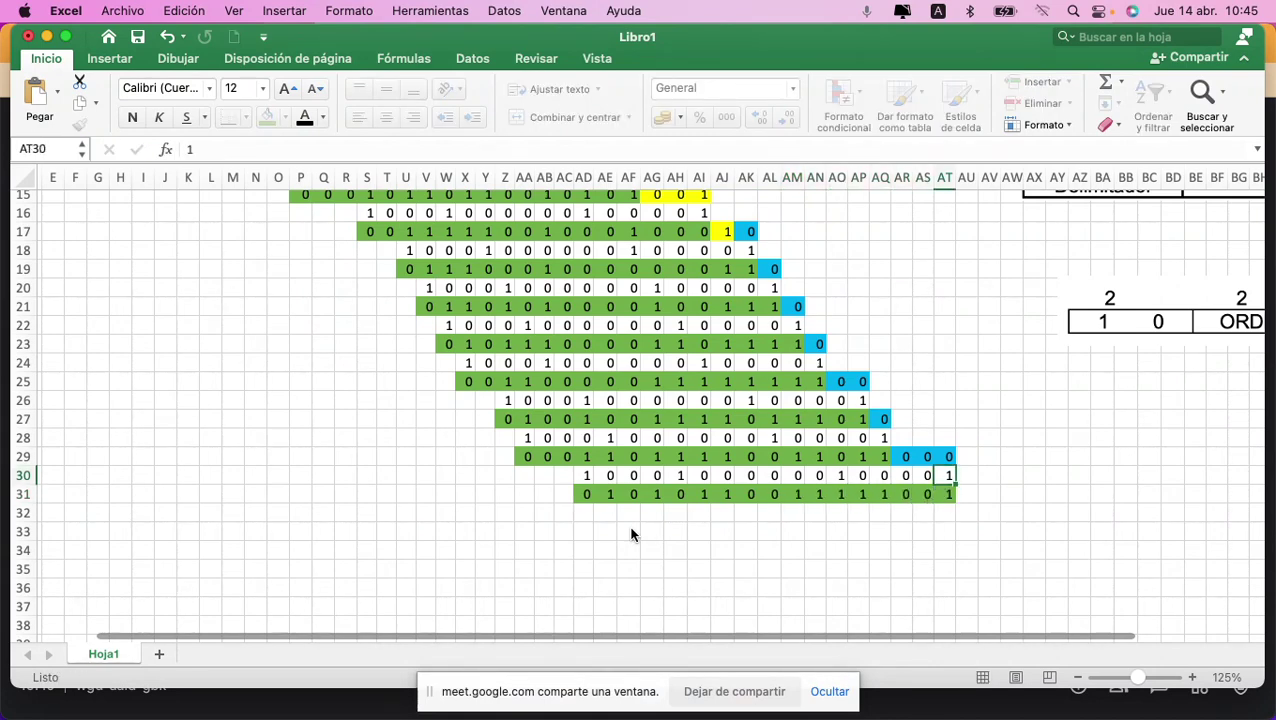
{"action": "key", "text": "shift+Left"}
{"action": "key", "text": "shift+Left"}
{"action": "key", "text": "shift+Left"}
{"action": "key", "text": "shift+Left"}
{"action": "key", "text": "shift+Left"}
{"action": "key", "text": "shift+Left"}
{"action": "key", "text": "shift+Left"}
{"action": "key", "text": "shift+Left"}
{"action": "key", "text": "shift+Left"}
{"action": "key", "text": "shift+Left"}
{"action": "key", "text": "shift+Left"}
{"action": "key", "text": "shift+Left"}
{"action": "key", "text": "shift+Left"}
{"action": "key", "text": "shift+Left"}
{"action": "key", "text": "shift+Left"}
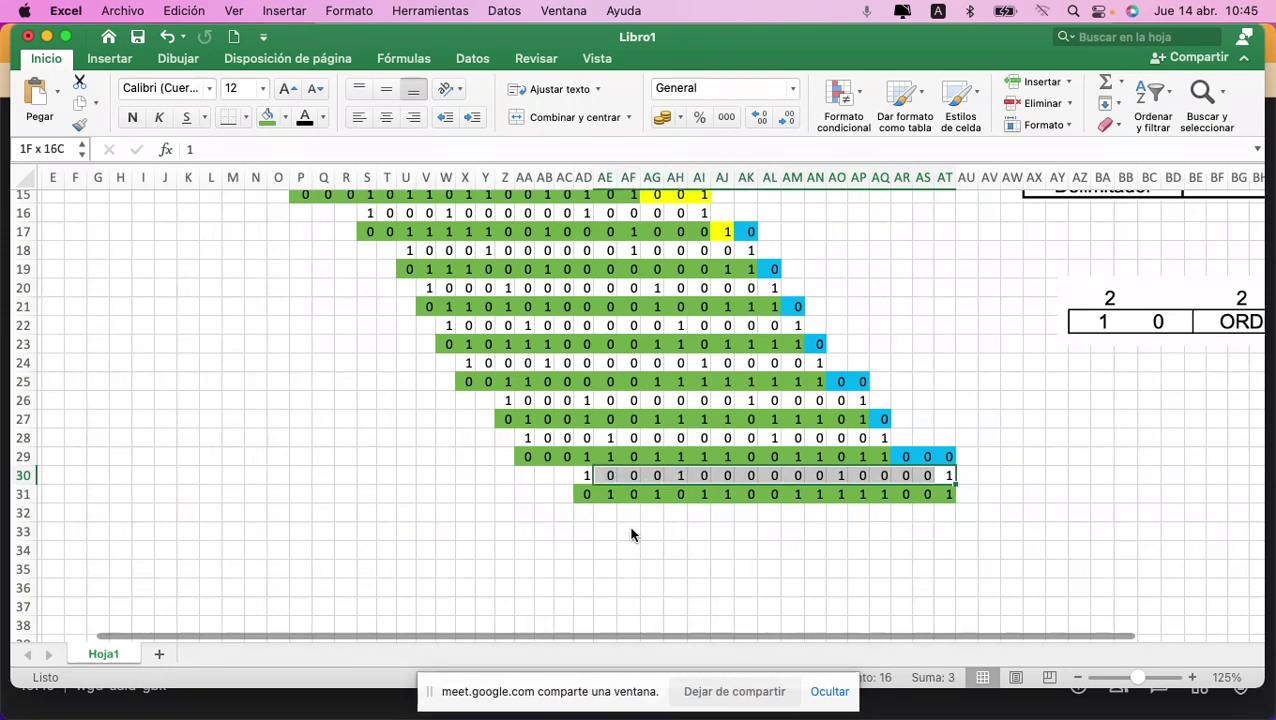
{"action": "key", "text": "super+c"}
{"action": "key", "text": "Down"}
{"action": "key", "text": "Down"}
{"action": "key", "text": "Left"}
{"action": "key", "text": "Left"}
{"action": "key", "text": "Left"}
{"action": "key", "text": "Left"}
{"action": "key", "text": "Left"}
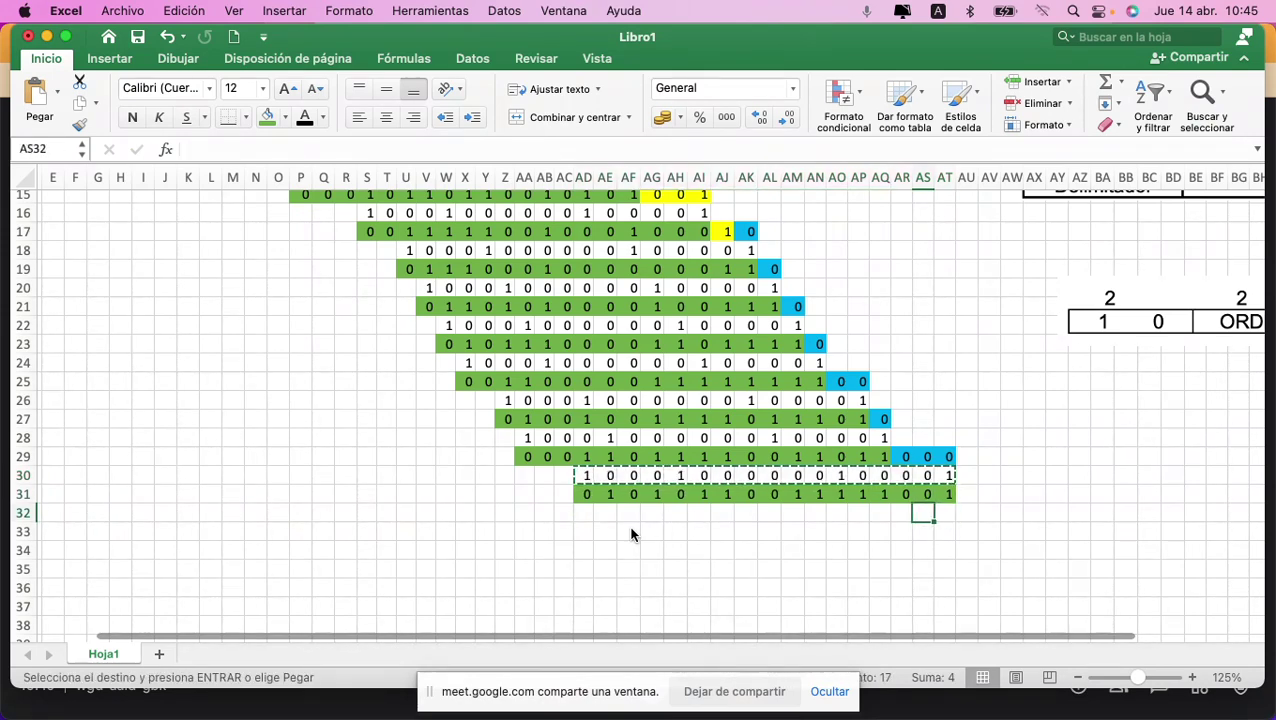
{"action": "key", "text": "Left"}
{"action": "key", "text": "Left"}
{"action": "key", "text": "Left"}
{"action": "key", "text": "Left"}
{"action": "key", "text": "Left"}
{"action": "key", "text": "super+v"}
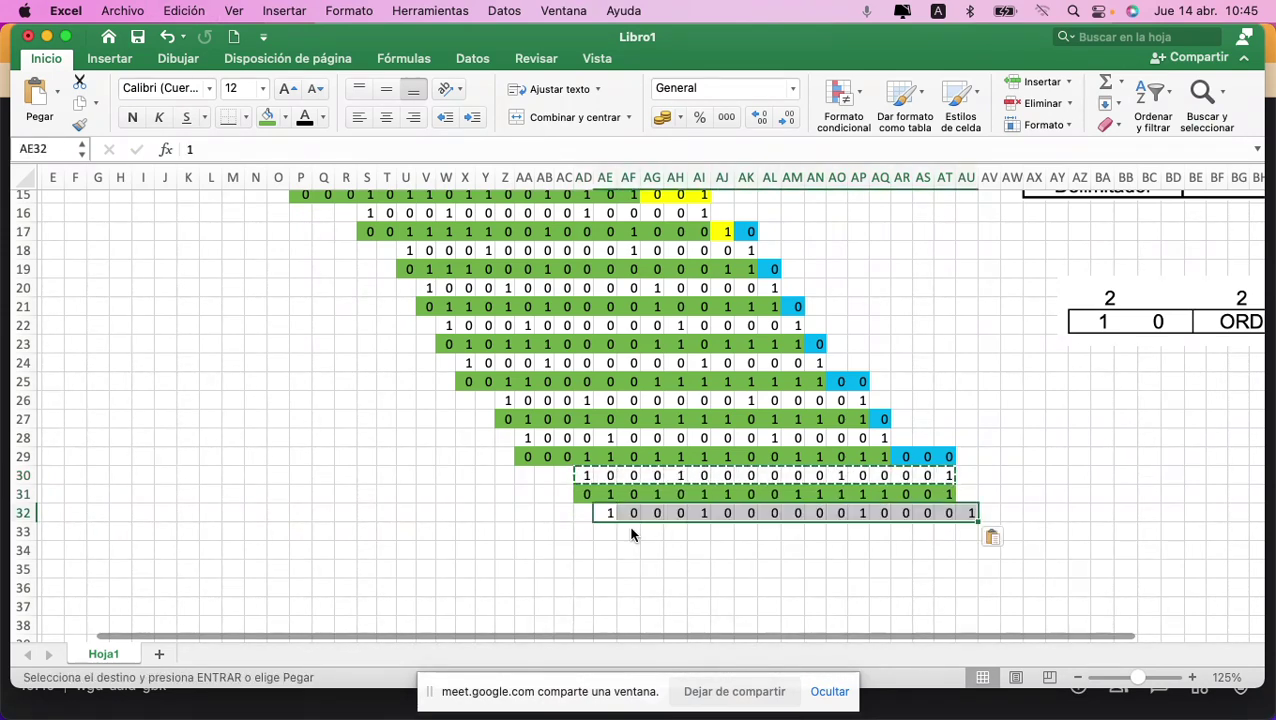
{"action": "key", "text": "Return"}
{"action": "type", "text": "0"}
{"action": "key", "text": "Tab"}
{"action": "type", "text": "0"}
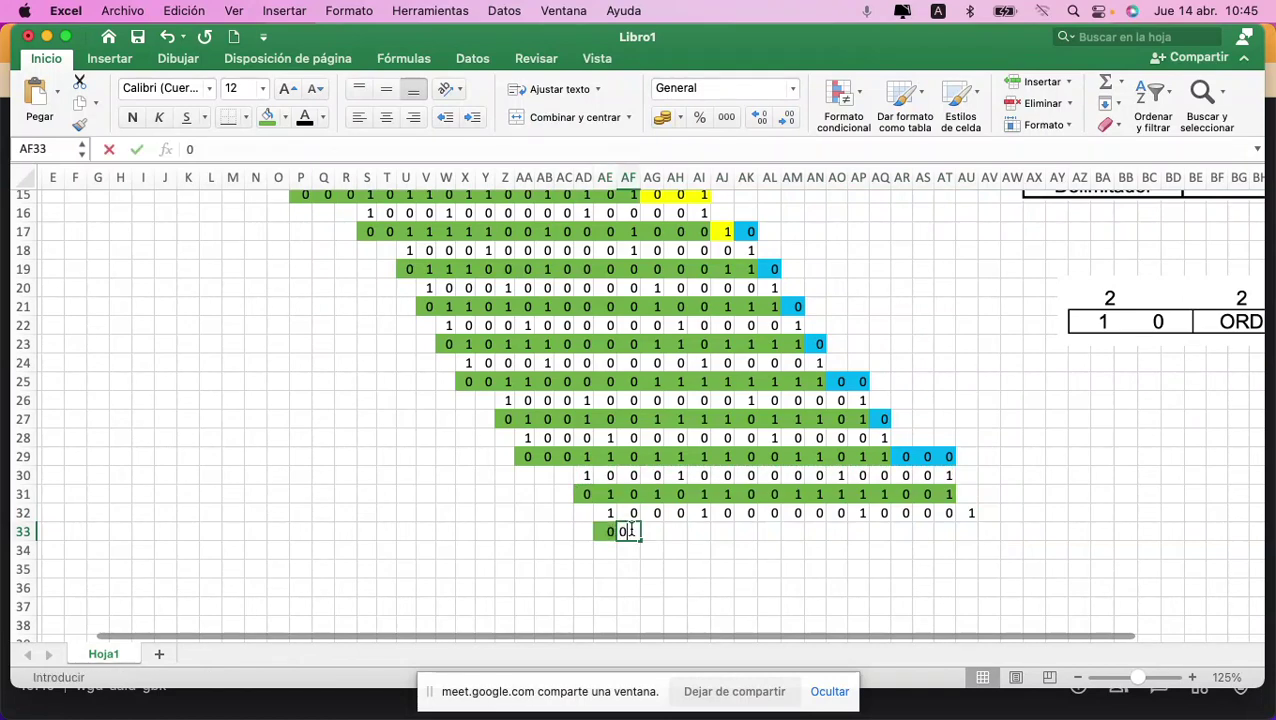
{"action": "key", "text": "Tab"}
{"action": "type", "text": "1"}
{"action": "key", "text": "Tab"}
{"action": "type", "text": "0"}
{"action": "key", "text": "Tab"}
{"action": "type", "text": "0"}
{"action": "key", "text": "Tab"}
{"action": "type", "text": "1"}
{"action": "key", "text": "Tab"}
{"action": "type", "text": "0"}
{"action": "key", "text": "Tab"}
{"action": "type", "text": "0"}
{"action": "key", "text": "Tab"}
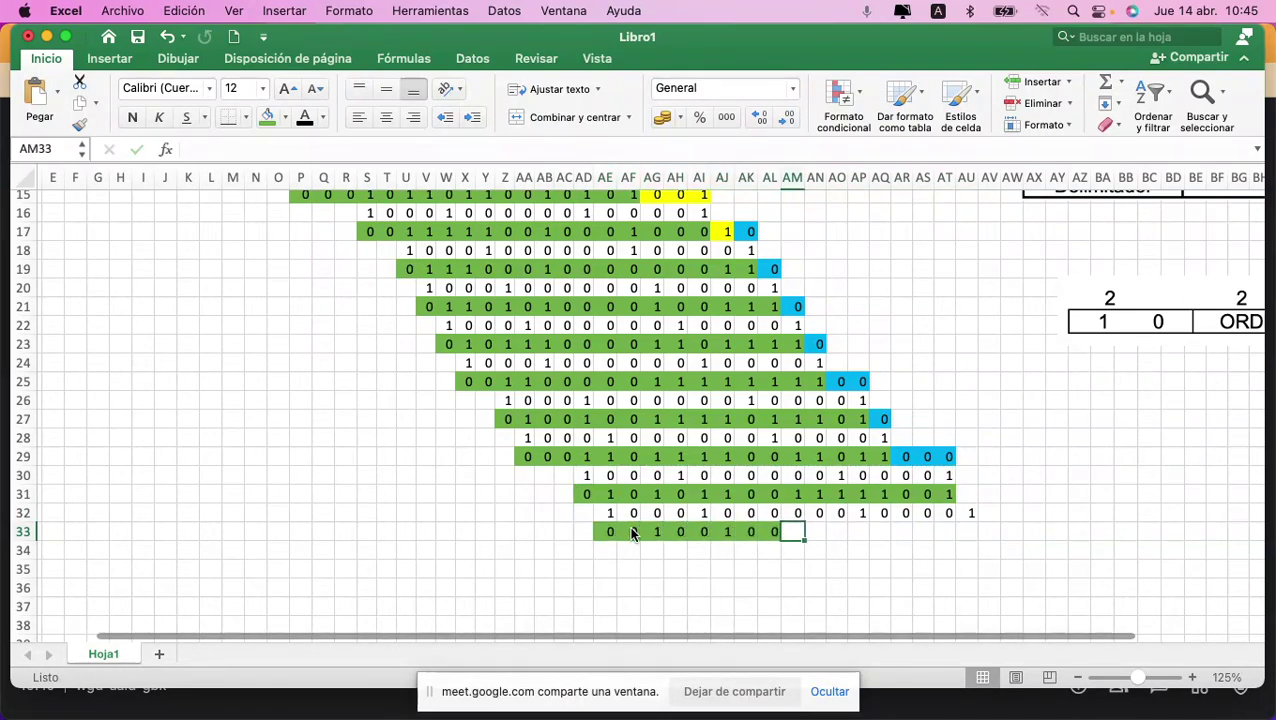
{"action": "type", "text": "1"}
{"action": "key", "text": "Tab"}
{"action": "type", "text": "1"}
{"action": "key", "text": "Tab"}
{"action": "type", "text": "1"}
{"action": "key", "text": "Tab"}
{"action": "type", "text": "10"}
{"action": "key", "text": "shift+Tab"}
{"action": "key", "text": "Tab"}
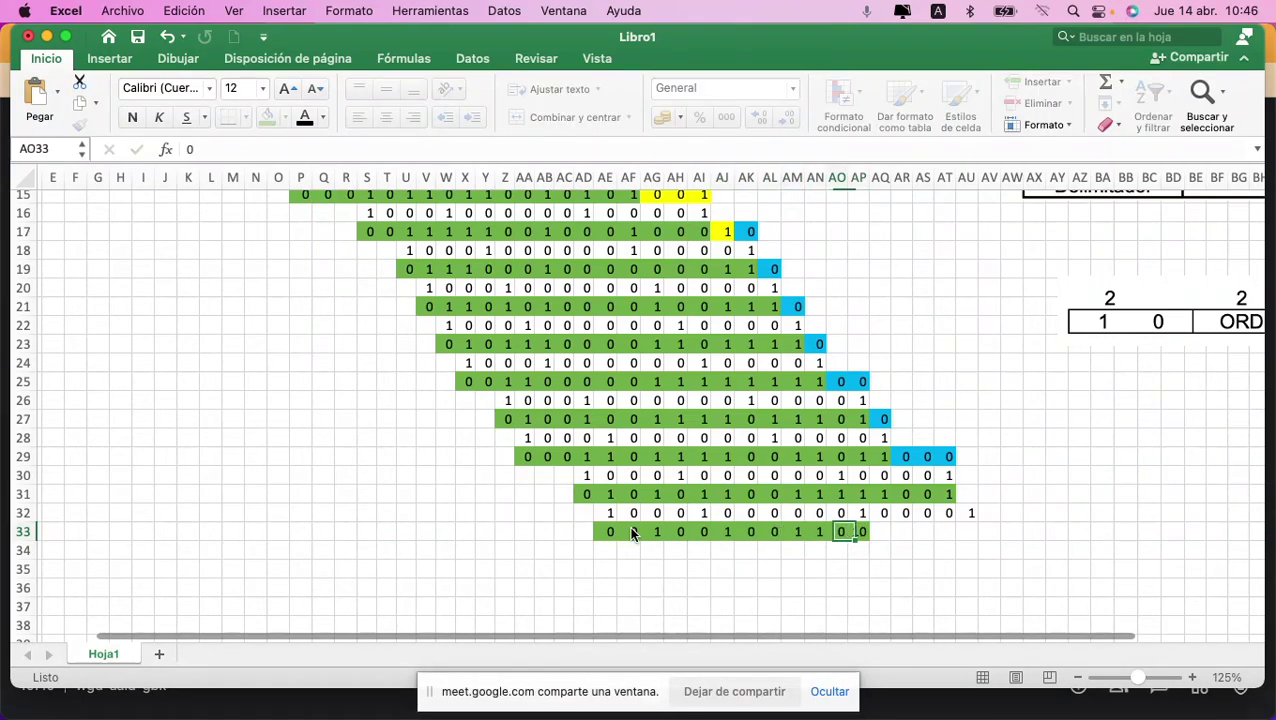
{"action": "type", "text": "0"}
{"action": "key", "text": "Tab"}
{"action": "type", "text": "1"}
{"action": "key", "text": "Tab"}
{"action": "type", "text": "0"}
{"action": "key", "text": "Tab"}
{"action": "type", "text": "0"}
{"action": "key", "text": "Tab"}
{"action": "type", "text": "1"}
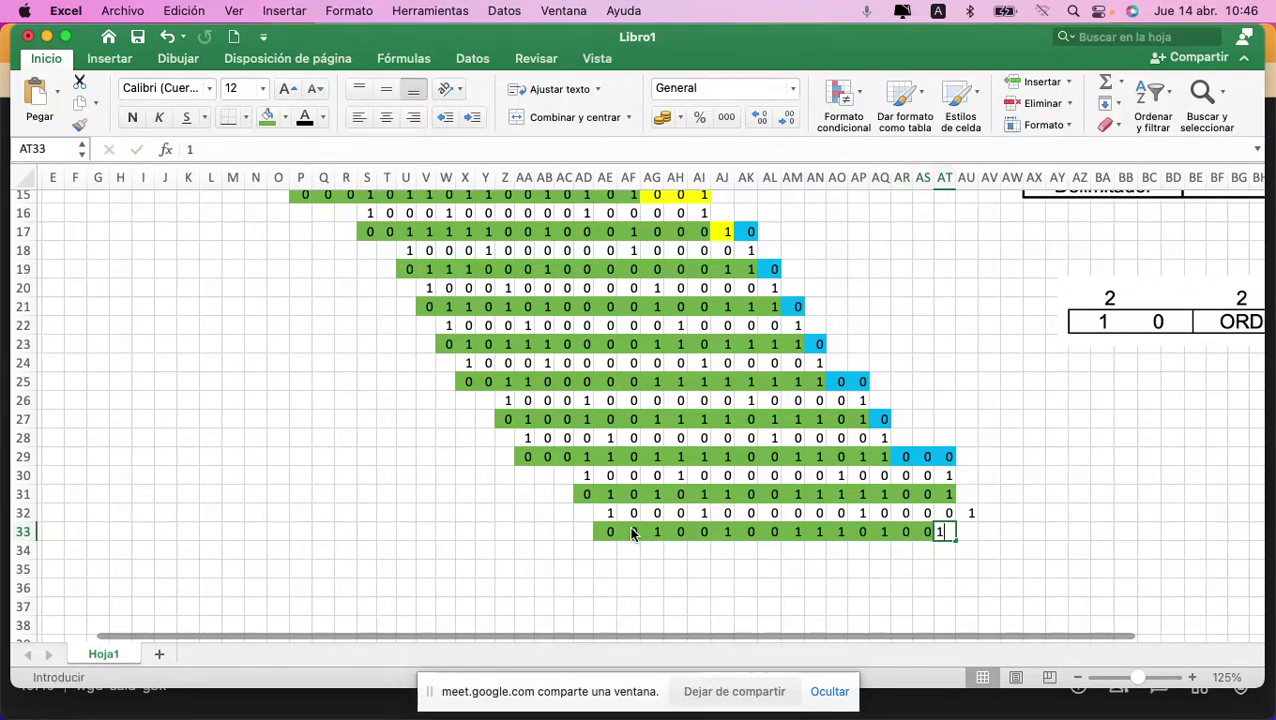
{"action": "key", "text": "Tab"}
Step: Bring down one checksum zero by copying AT29 into AU31, and complete the fifteenth XOR result with 1 in AU33
{"action": "key", "text": "Up"}
{"action": "key", "text": "Up"}
{"action": "key", "text": "Up"}
{"action": "key", "text": "Up"}
{"action": "key", "text": "Left"}
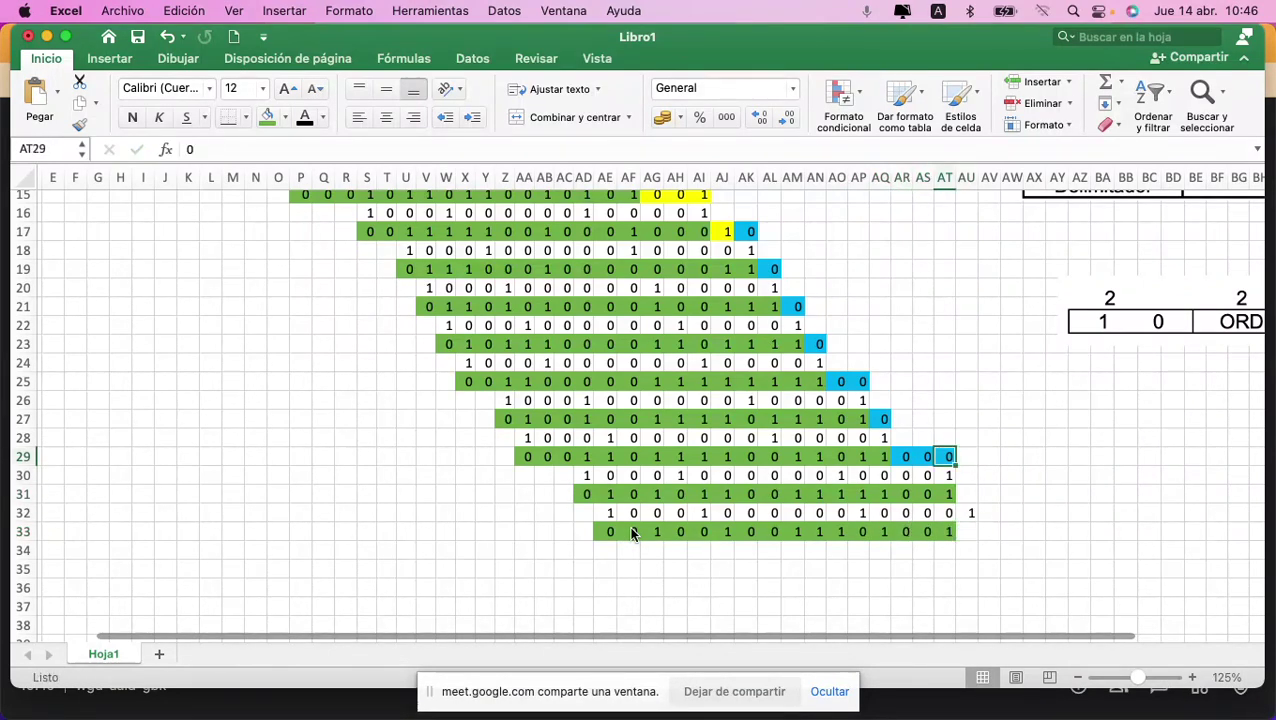
{"action": "key", "text": "super+c"}
{"action": "key", "text": "Right"}
{"action": "key", "text": "Down"}
{"action": "key", "text": "Down"}
{"action": "key", "text": "super+v"}
{"action": "key", "text": "Down"}
{"action": "key", "text": "Down"}
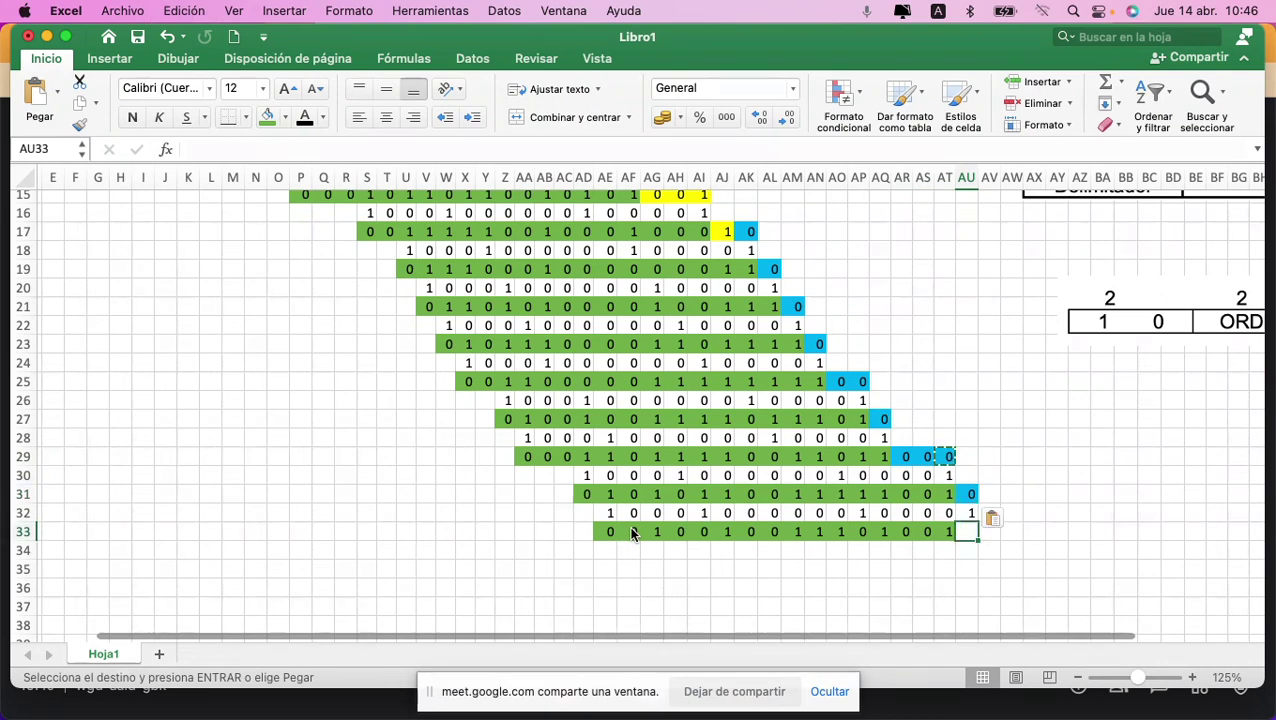
{"action": "type", "text": "1"}
Step: Copy the generator bits from AE32:AU32 into row 34 starting at AG34, aligned with the first 1 of the fifteenth XOR result
{"action": "key", "text": "Up"}
{"action": "key", "text": "super+shift+Left"}
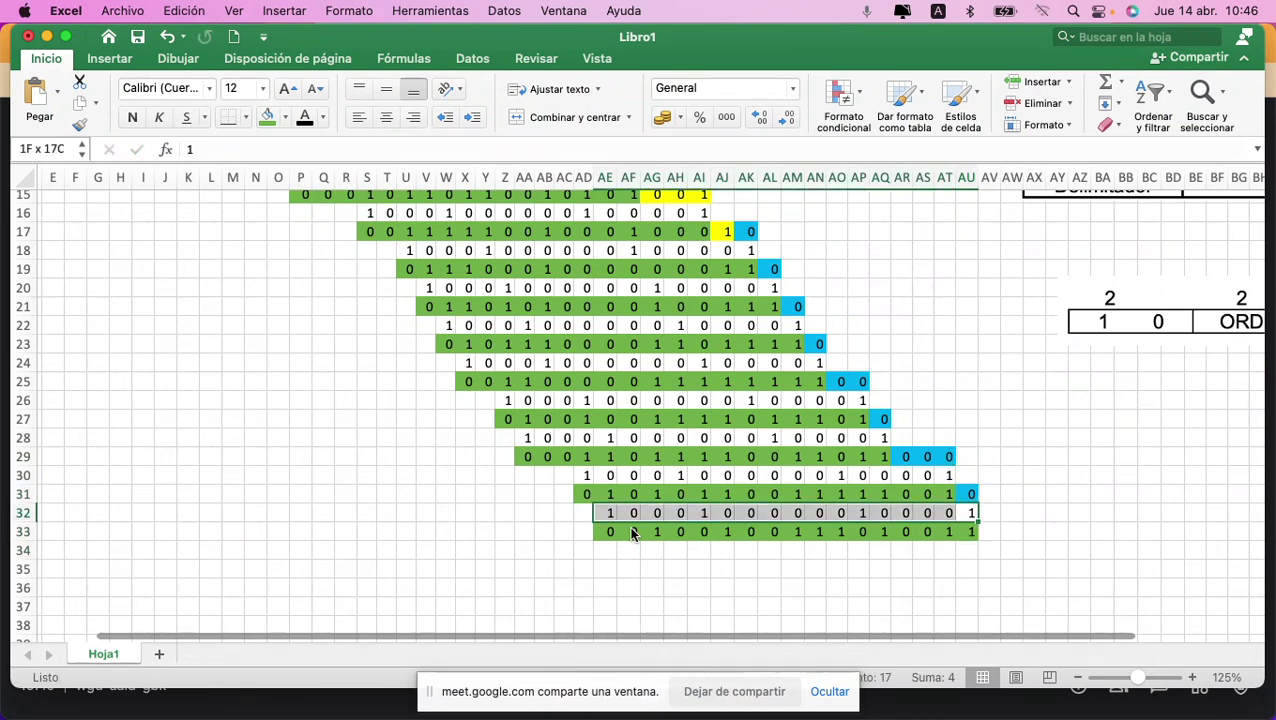
{"action": "key", "text": "super+c"}
{"action": "key", "text": "Down"}
{"action": "key", "text": "Down"}
{"action": "key", "text": "Left"}
{"action": "key", "text": "Left"}
{"action": "key", "text": "Left"}
{"action": "key", "text": "Left"}
{"action": "key", "text": "Left"}
{"action": "key", "text": "Left"}
{"action": "key", "text": "Left"}
{"action": "key", "text": "Left"}
{"action": "key", "text": "Left"}
{"action": "key", "text": "Left"}
{"action": "key", "text": "Left"}
{"action": "key", "text": "Left"}
{"action": "key", "text": "Left"}
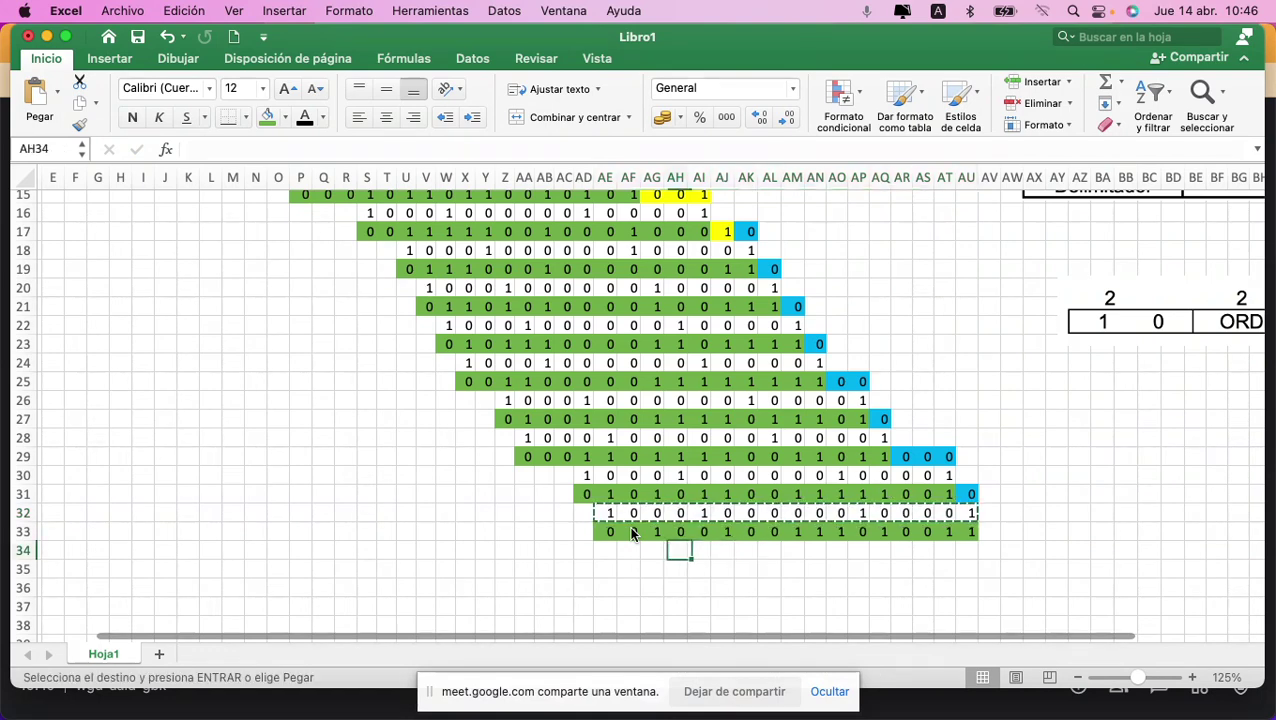
{"action": "key", "text": "Left"}
{"action": "key", "text": "super+v"}
Step: Bring down two checksum zeros by copying AS29:AT29 into AV33:AW33, at the end of the fifteenth XOR result
{"action": "key", "text": "Right"}
{"action": "key", "text": "Right"}
{"action": "key", "text": "Right"}
{"action": "key", "text": "Right"}
{"action": "key", "text": "Right"}
{"action": "key", "text": "Right"}
{"action": "key", "text": "Right"}
{"action": "key", "text": "Right"}
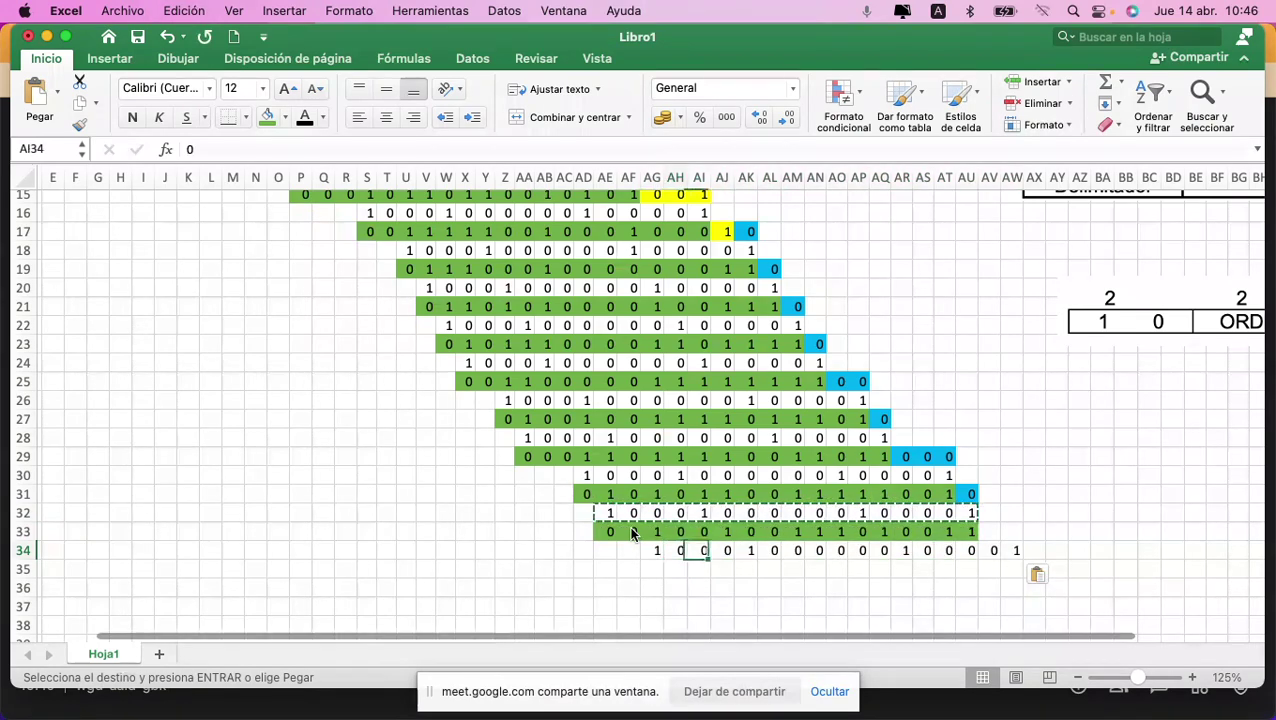
{"action": "key", "text": "Right"}
{"action": "key", "text": "Right"}
{"action": "key", "text": "Right"}
{"action": "key", "text": "Right"}
{"action": "key", "text": "Right"}
{"action": "key", "text": "Right"}
{"action": "key", "text": "Up"}
{"action": "key", "text": "Up"}
{"action": "key", "text": "Up"}
{"action": "key", "text": "Up"}
{"action": "key", "text": "Up"}
{"action": "key", "text": "Left"}
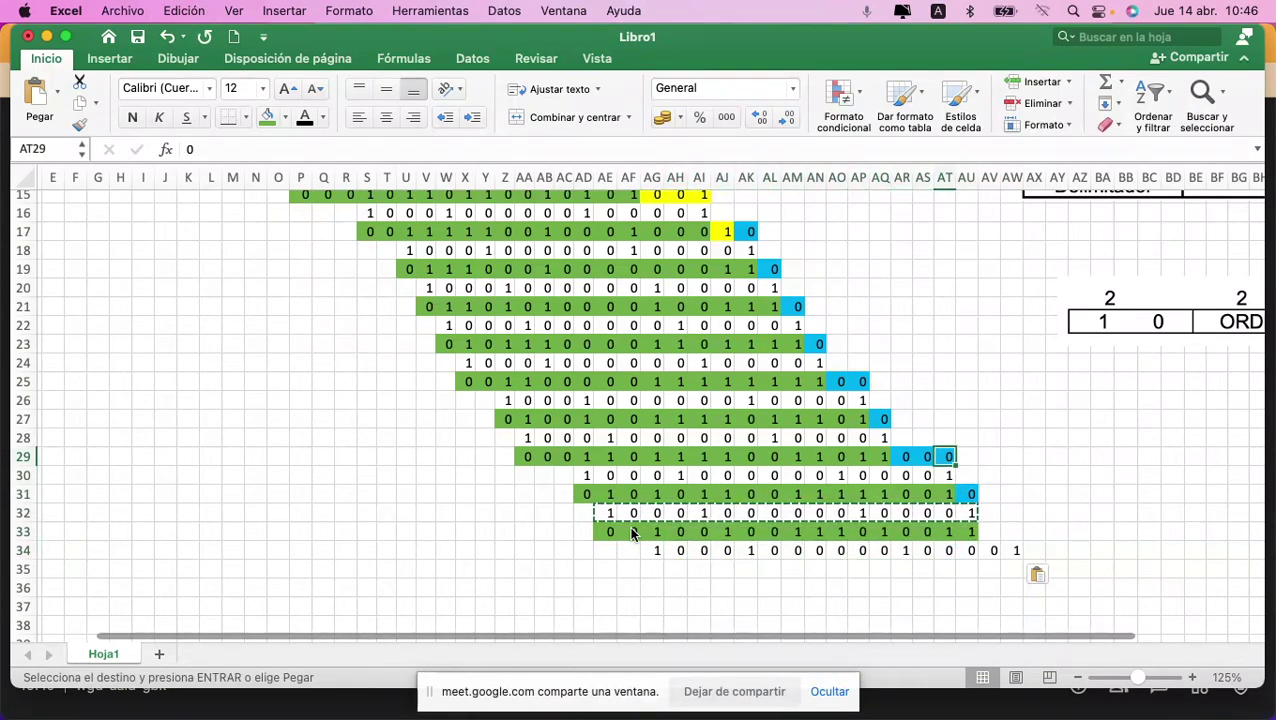
{"action": "key", "text": "shift+Left"}
{"action": "key", "text": "super+c"}
{"action": "key", "text": "Down"}
{"action": "key", "text": "Down"}
{"action": "key", "text": "Down"}
{"action": "key", "text": "Down"}
{"action": "key", "text": "Right"}
{"action": "key", "text": "Right"}
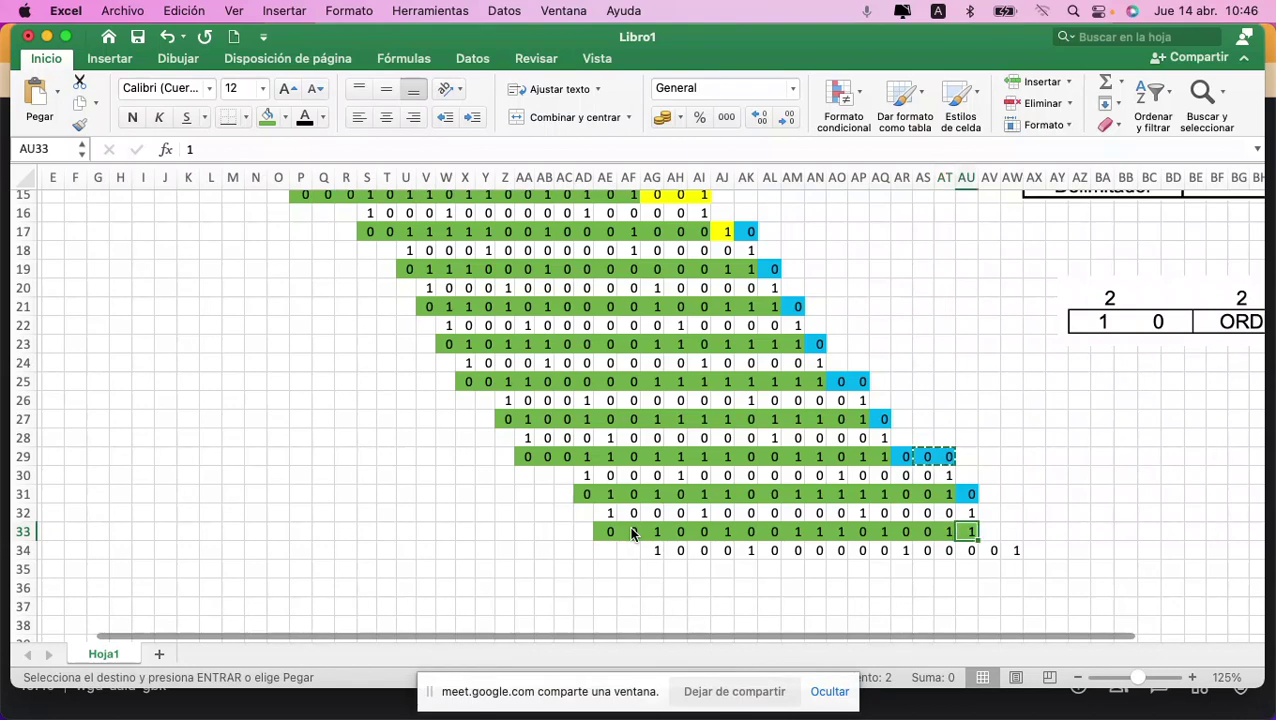
{"action": "key", "text": "super+v"}
{"action": "key", "text": "Down"}
{"action": "key", "text": "Down"}
{"action": "key", "text": "Left"}
{"action": "key", "text": "Left"}
{"action": "key", "text": "Left"}
{"action": "key", "text": "Left"}
{"action": "key", "text": "Left"}
{"action": "key", "text": "Left"}
{"action": "key", "text": "Left"}
{"action": "key", "text": "Left"}
{"action": "key", "text": "Left"}
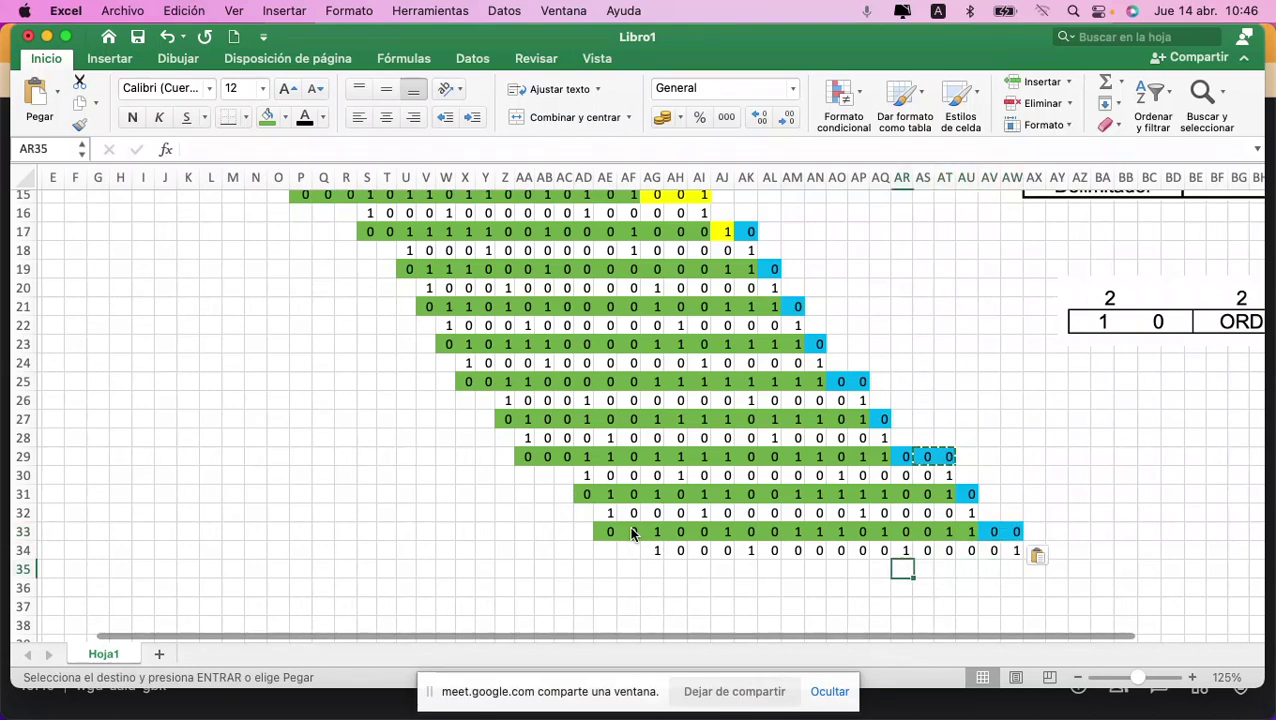
{"action": "key", "text": "Left"}
{"action": "key", "text": "Left"}
{"action": "key", "text": "Left"}
{"action": "key", "text": "Left"}
{"action": "key", "text": "Left"}
{"action": "key", "text": "Left"}
{"action": "type", "text": "0"}
{"action": "key", "text": "Right"}
{"action": "type", "text": "0"}
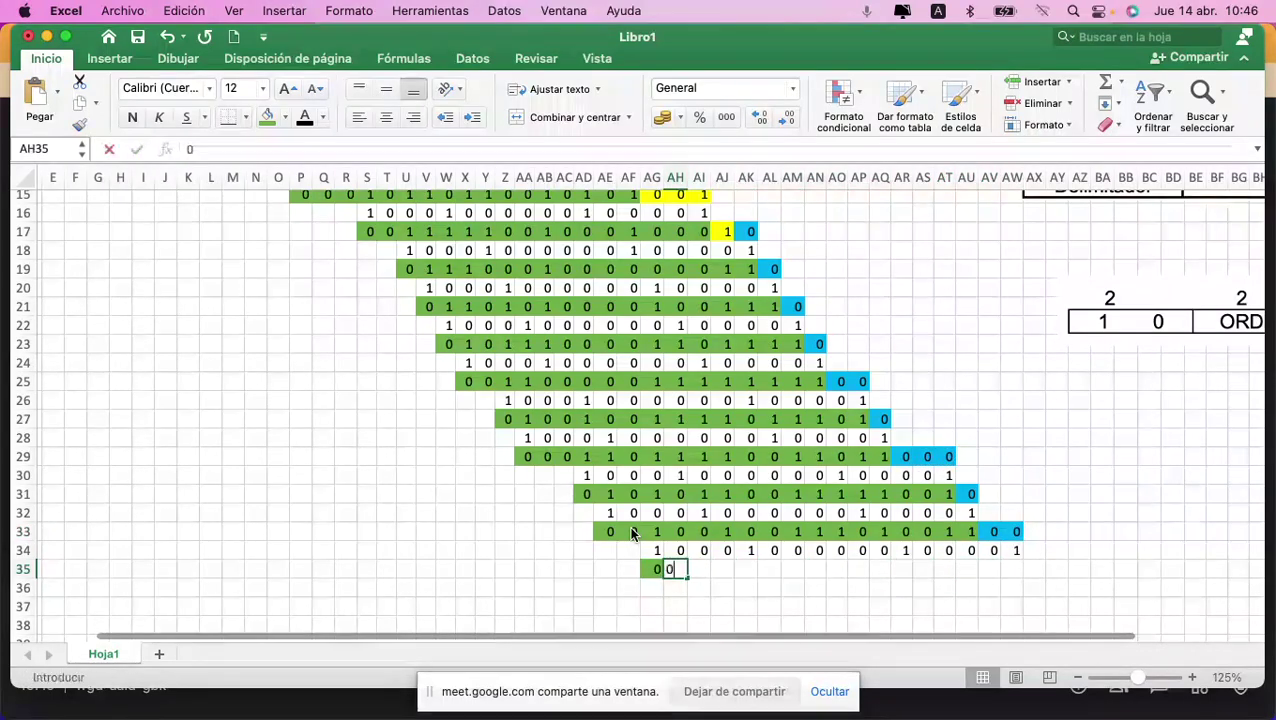
{"action": "key", "text": "Right"}
{"action": "type", "text": "0"}
{"action": "key", "text": "Right"}
{"action": "type", "text": "1"}
{"action": "key", "text": "Right"}
{"action": "type", "text": "1"}
{"action": "key", "text": "Right"}
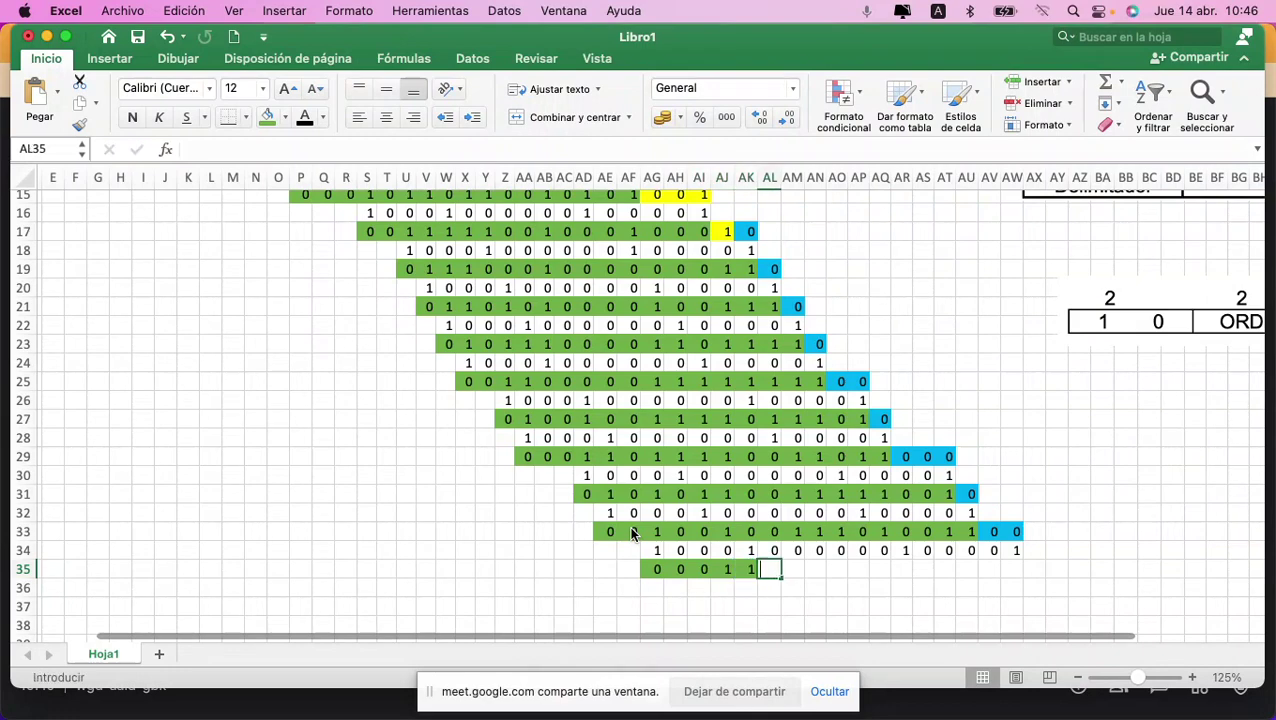
{"action": "type", "text": "1"}
{"action": "key", "text": "BackSpace"}
{"action": "type", "text": "0"}
{"action": "key", "text": "Right"}
{"action": "type", "text": "1"}
{"action": "key", "text": "Right"}
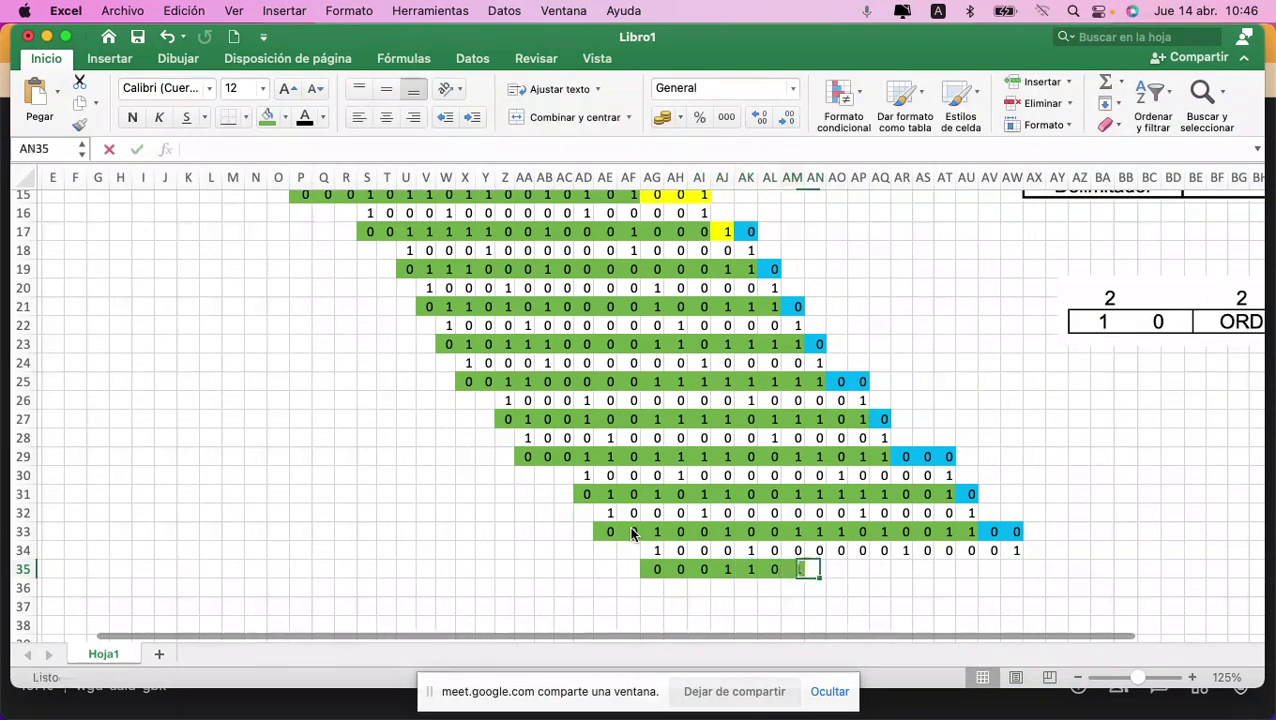
{"action": "type", "text": "1"}
{"action": "key", "text": "Right"}
{"action": "type", "text": "10"}
{"action": "key", "text": "Right"}
{"action": "type", "text": "1"}
{"action": "key", "text": "Right"}
{"action": "type", "text": "1"}
{"action": "key", "text": "Right"}
{"action": "type", "text": "0"}
{"action": "key", "text": "Right"}
{"action": "type", "text": "1"}
{"action": "key", "text": "Right"}
{"action": "type", "text": "1"}
{"action": "key", "text": "Right"}
{"action": "type", "text": "1"}
{"action": "key", "text": "BackSpace"}
{"action": "type", "text": "0"}
{"action": "key", "text": "Right"}
{"action": "type", "text": "1"}
Step: Copy the generator bits from AG34:AW34 into row 36 starting at AJ36, aligned with the first 1 of the sixteenth XOR result
{"action": "key", "text": "Up"}
{"action": "key", "text": "shift+Left"}
{"action": "key", "text": "shift+Left"}
{"action": "key", "text": "shift+Left"}
{"action": "key", "text": "shift+Left"}
{"action": "key", "text": "shift+Left"}
{"action": "key", "text": "shift+Left"}
{"action": "key", "text": "shift+Left"}
{"action": "key", "text": "shift+Left"}
{"action": "key", "text": "shift+Left"}
{"action": "key", "text": "shift+Left"}
{"action": "key", "text": "shift+Left"}
{"action": "key", "text": "shift+Left"}
{"action": "key", "text": "shift+Left"}
{"action": "key", "text": "shift+Left"}
{"action": "key", "text": "shift+Left"}
{"action": "key", "text": "shift+Left"}
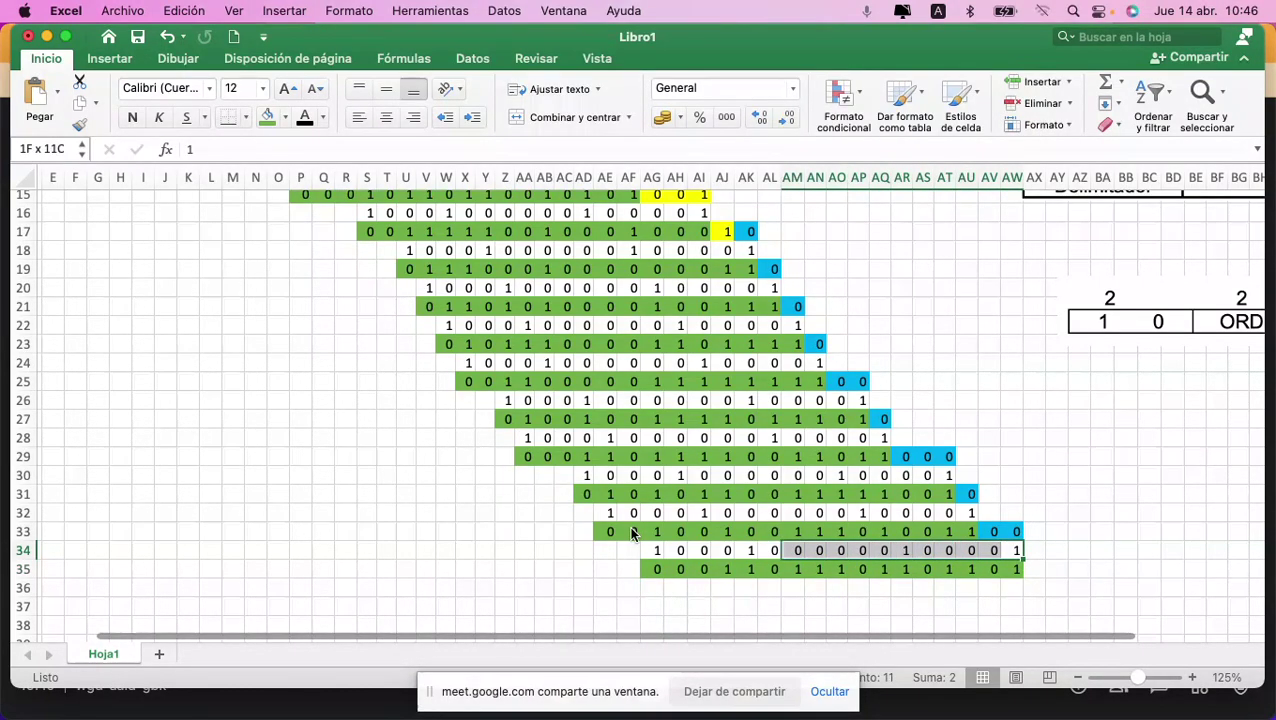
{"action": "key", "text": "super+c"}
{"action": "key", "text": "Down"}
{"action": "key", "text": "Down"}
{"action": "key", "text": "Left"}
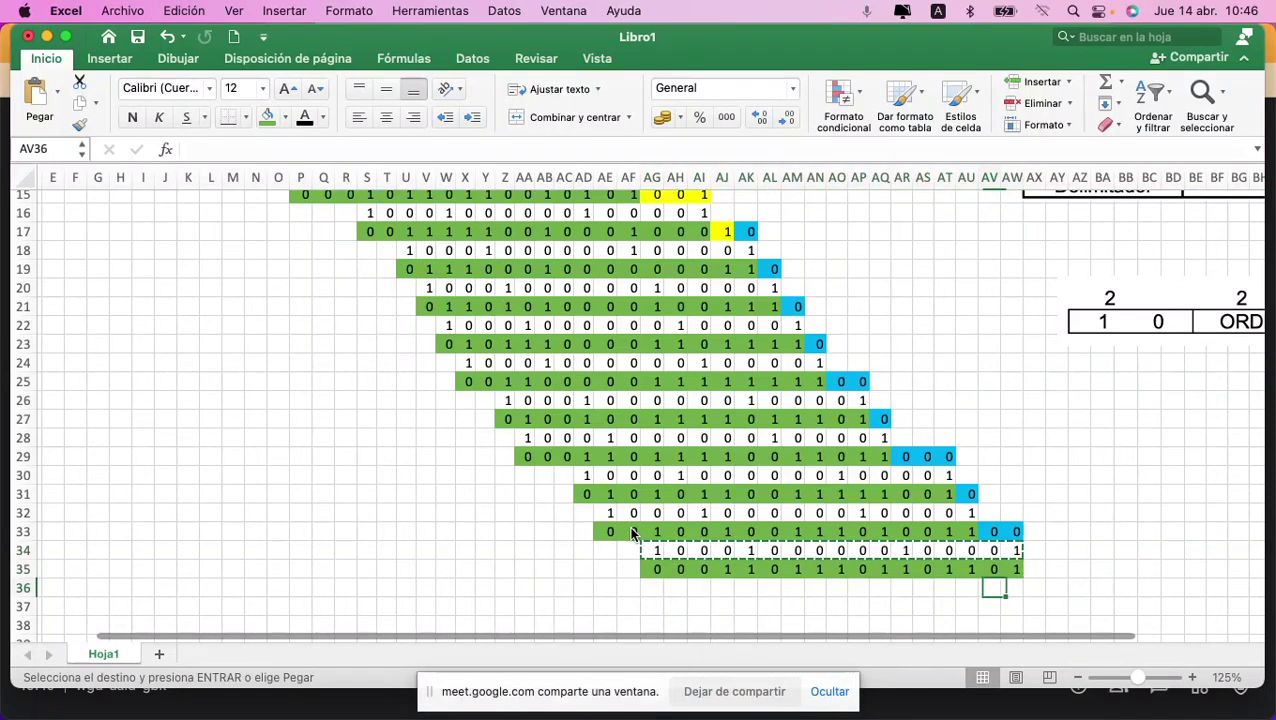
{"action": "key", "text": "Left"}
{"action": "key", "text": "Left"}
{"action": "key", "text": "Left"}
{"action": "key", "text": "Left"}
{"action": "key", "text": "Left"}
{"action": "key", "text": "Left"}
{"action": "key", "text": "Left"}
{"action": "key", "text": "Left"}
{"action": "key", "text": "Left"}
{"action": "key", "text": "Left"}
{"action": "key", "text": "Left"}
{"action": "key", "text": "Left"}
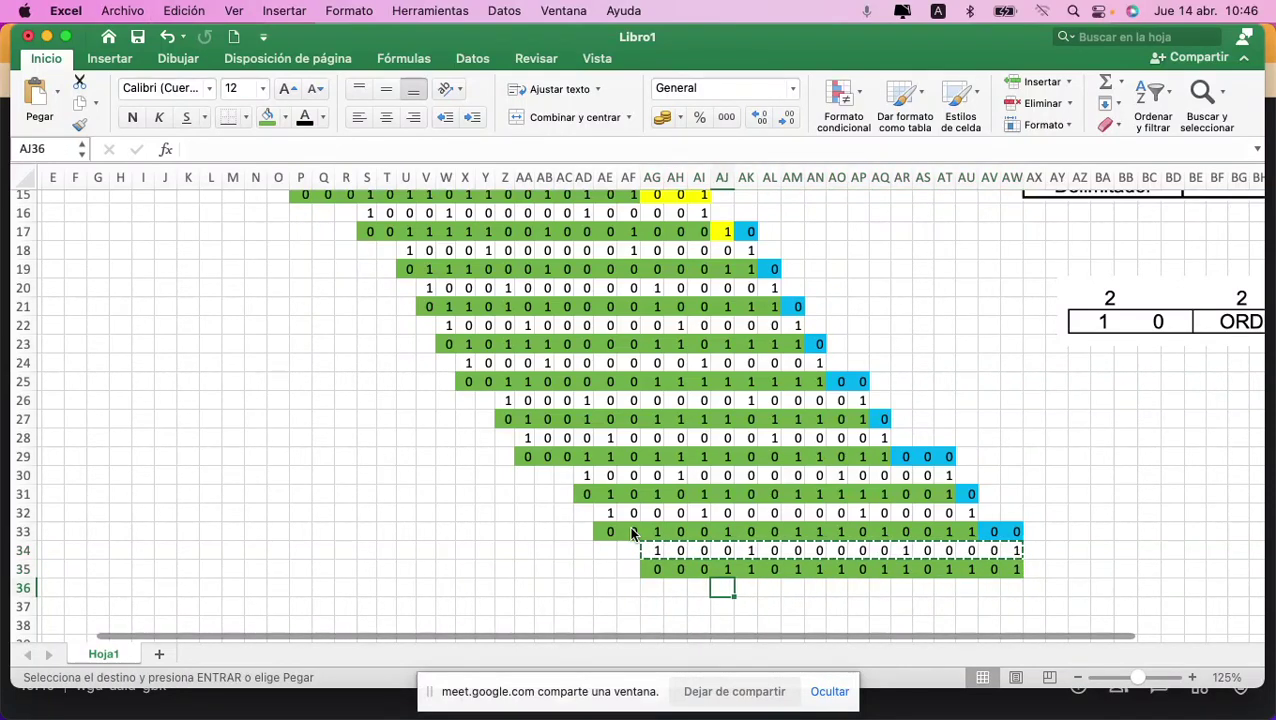
{"action": "key", "text": "super+v"}
Step: Bring down three checksum zeros by copying AX3:AZ3 into AX35:AZ35, at the end of the sixteenth XOR result
{"action": "key", "text": "Right"}
{"action": "key", "text": "Right"}
{"action": "key", "text": "Right"}
{"action": "key", "text": "Right"}
{"action": "key", "text": "Right"}
{"action": "key", "text": "Right"}
{"action": "key", "text": "Right"}
{"action": "key", "text": "Right"}
{"action": "key", "text": "Right"}
{"action": "key", "text": "Right"}
{"action": "key", "text": "Right"}
{"action": "key", "text": "Right"}
{"action": "key", "text": "Right"}
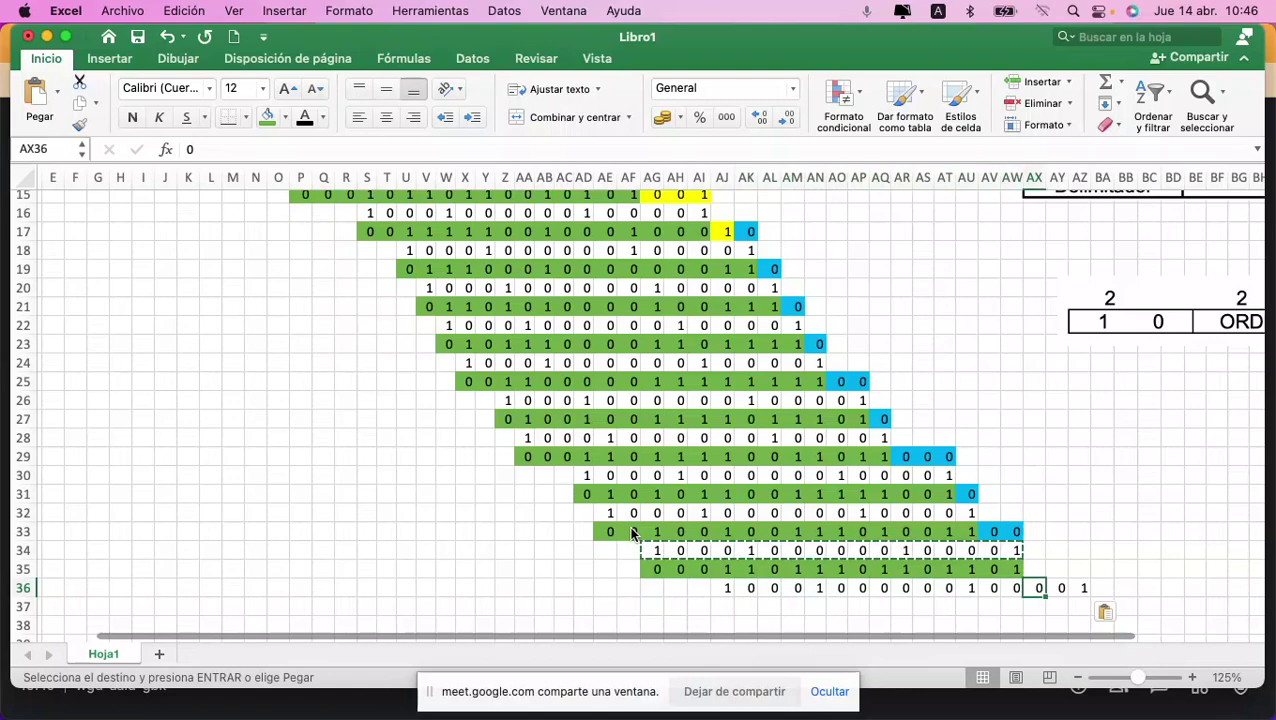
{"action": "key", "text": "Up"}
{"action": "key", "text": "Up"}
{"action": "key", "text": "Up"}
{"action": "key", "text": "Up"}
{"action": "key", "text": "Up"}
{"action": "key", "text": "Up"}
{"action": "key", "text": "Up"}
{"action": "key", "text": "Up"}
{"action": "key", "text": "Up"}
{"action": "key", "text": "Up"}
{"action": "key", "text": "Up"}
{"action": "key", "text": "Up"}
{"action": "key", "text": "Up"}
{"action": "key", "text": "Up"}
{"action": "key", "text": "Up"}
{"action": "key", "text": "Up"}
{"action": "key", "text": "Up"}
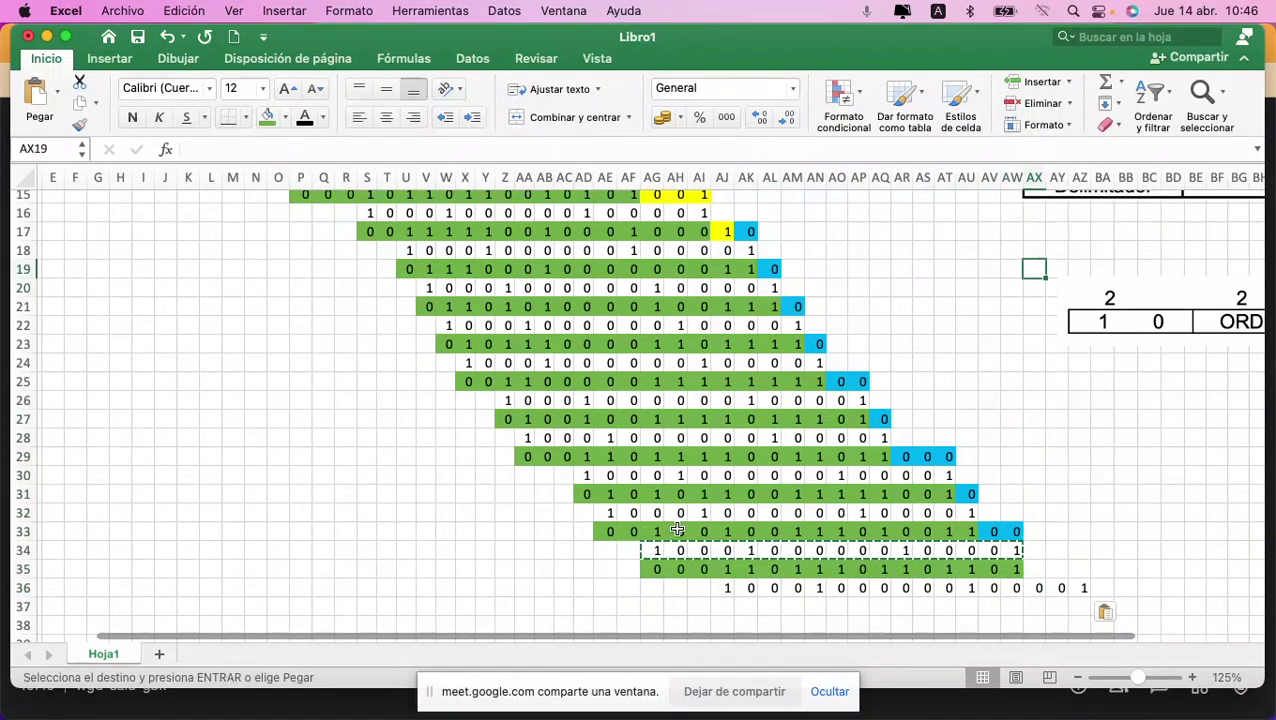
{"action": "key", "text": "Up"}
{"action": "key", "text": "Up"}
{"action": "key", "text": "Up"}
{"action": "key", "text": "Up"}
{"action": "key", "text": "Up"}
{"action": "key", "text": "Up"}
{"action": "key", "text": "Up"}
{"action": "key", "text": "Up"}
{"action": "key", "text": "Up"}
{"action": "key", "text": "Up"}
{"action": "key", "text": "Up"}
{"action": "key", "text": "Up"}
{"action": "key", "text": "Up"}
{"action": "key", "text": "Up"}
{"action": "key", "text": "Up"}
{"action": "key", "text": "Up"}
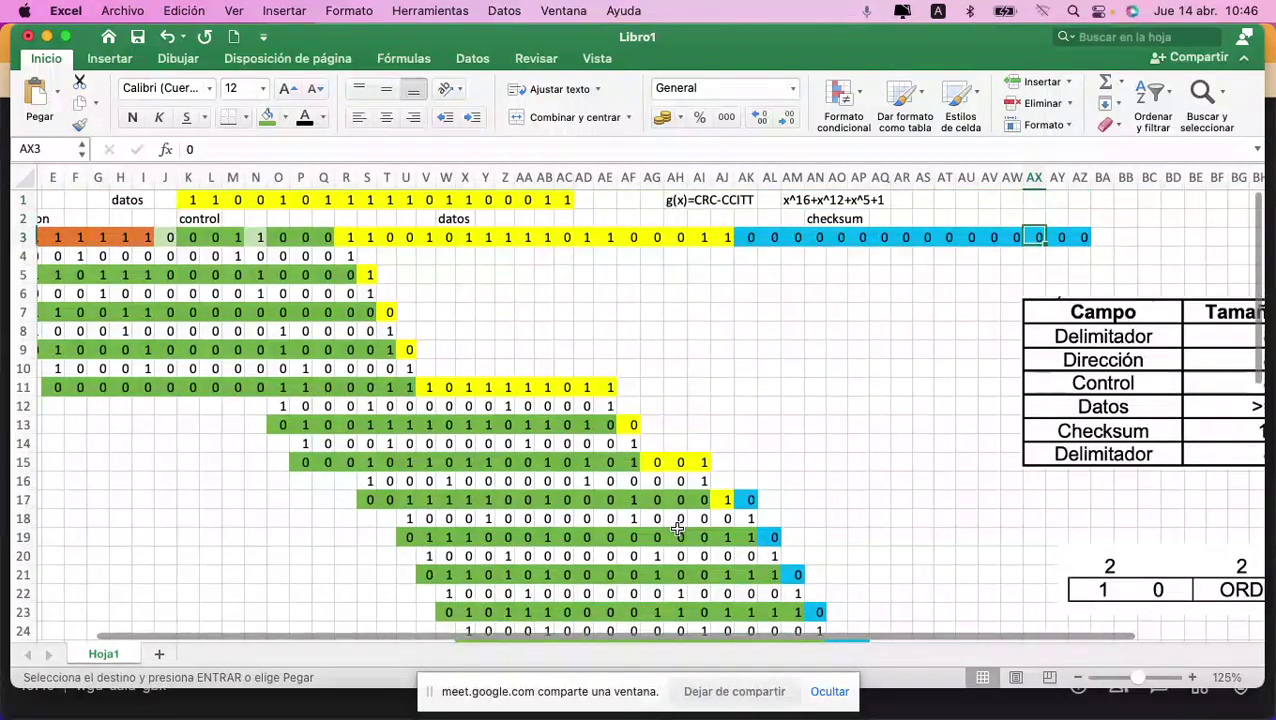
{"action": "key", "text": "shift+Right"}
{"action": "key", "text": "shift+Right"}
{"action": "key", "text": "super+c"}
{"action": "key", "text": "Down"}
{"action": "key", "text": "Down"}
{"action": "key", "text": "Down"}
{"action": "key", "text": "Down"}
{"action": "key", "text": "Down"}
{"action": "key", "text": "Down"}
{"action": "key", "text": "Down"}
{"action": "key", "text": "Down"}
{"action": "key", "text": "Down"}
{"action": "key", "text": "Down"}
{"action": "key", "text": "Down"}
{"action": "key", "text": "Down"}
{"action": "key", "text": "Down"}
{"action": "key", "text": "Down"}
{"action": "key", "text": "Down"}
{"action": "key", "text": "Down"}
{"action": "key", "text": "Down"}
{"action": "key", "text": "Down"}
{"action": "key", "text": "Down"}
{"action": "key", "text": "Down"}
{"action": "key", "text": "Down"}
{"action": "key", "text": "Down"}
{"action": "key", "text": "Down"}
{"action": "key", "text": "Down"}
{"action": "key", "text": "Down"}
{"action": "key", "text": "Down"}
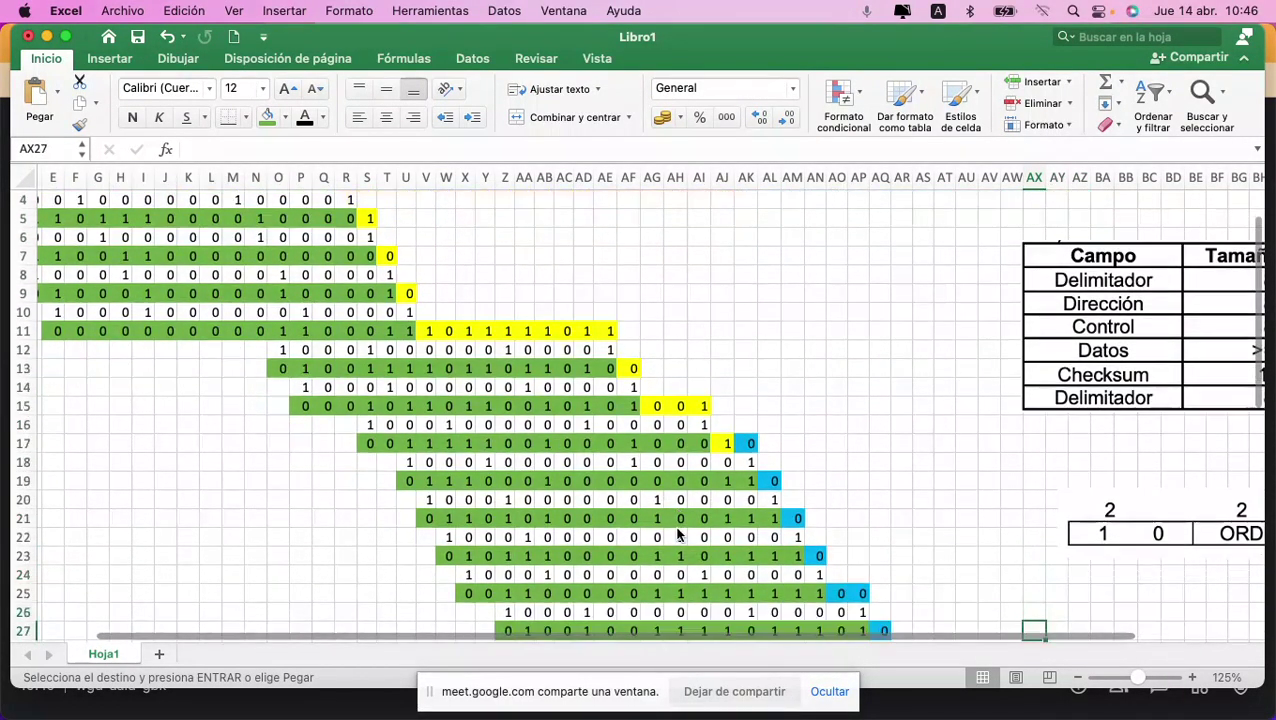
{"action": "key", "text": "Up"}
{"action": "key", "text": "Up"}
{"action": "key", "text": "Up"}
{"action": "key", "text": "super+v"}
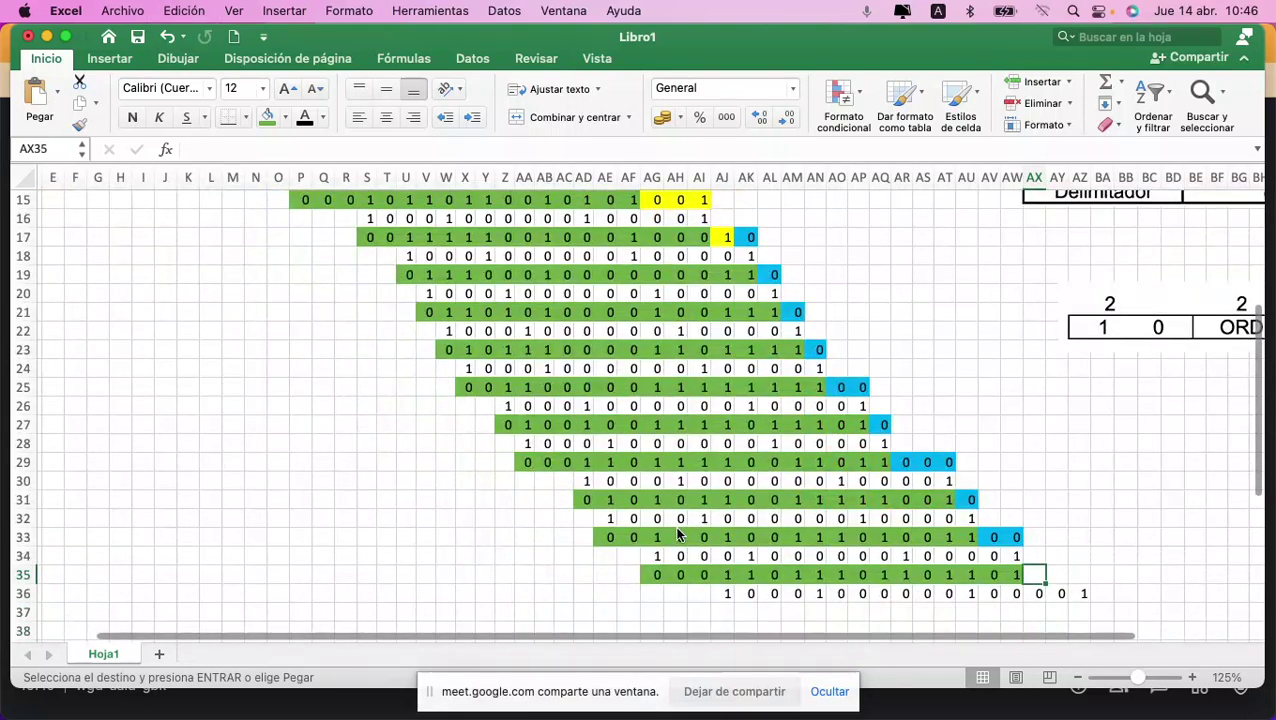
{"action": "key", "text": "Down"}
{"action": "key", "text": "Down"}
{"action": "key", "text": "Left"}
{"action": "key", "text": "Left"}
{"action": "key", "text": "Left"}
{"action": "key", "text": "Left"}
{"action": "key", "text": "Left"}
{"action": "key", "text": "Left"}
{"action": "key", "text": "Left"}
{"action": "key", "text": "Left"}
{"action": "key", "text": "Left"}
{"action": "key", "text": "Left"}
{"action": "key", "text": "Left"}
{"action": "key", "text": "Left"}
{"action": "key", "text": "Left"}
{"action": "key", "text": "Left"}
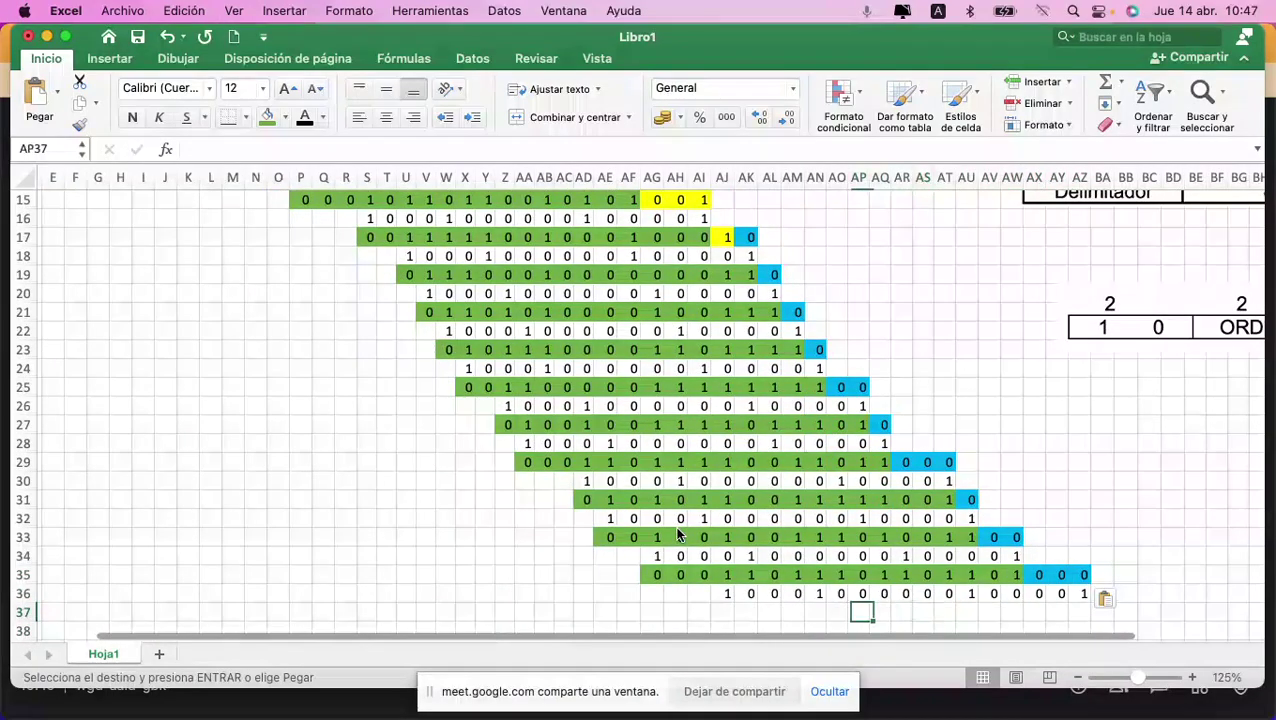
{"action": "type", "text": "0"}
{"action": "key", "text": "Right"}
{"action": "type", "text": "1"}
{"action": "key", "text": "Right"}
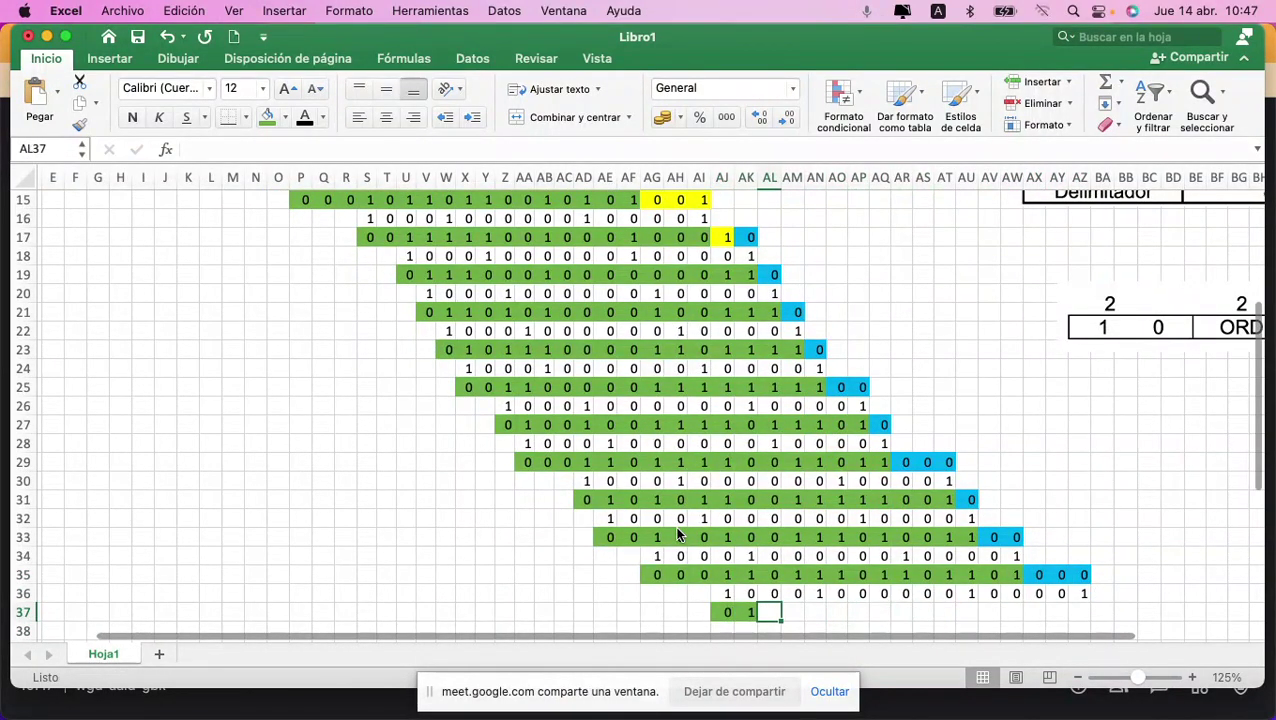
{"action": "type", "text": "0"}
{"action": "key", "text": "Right"}
{"action": "type", "text": "1"}
{"action": "key", "text": "Right"}
{"action": "type", "text": "0"}
{"action": "key", "text": "Right"}
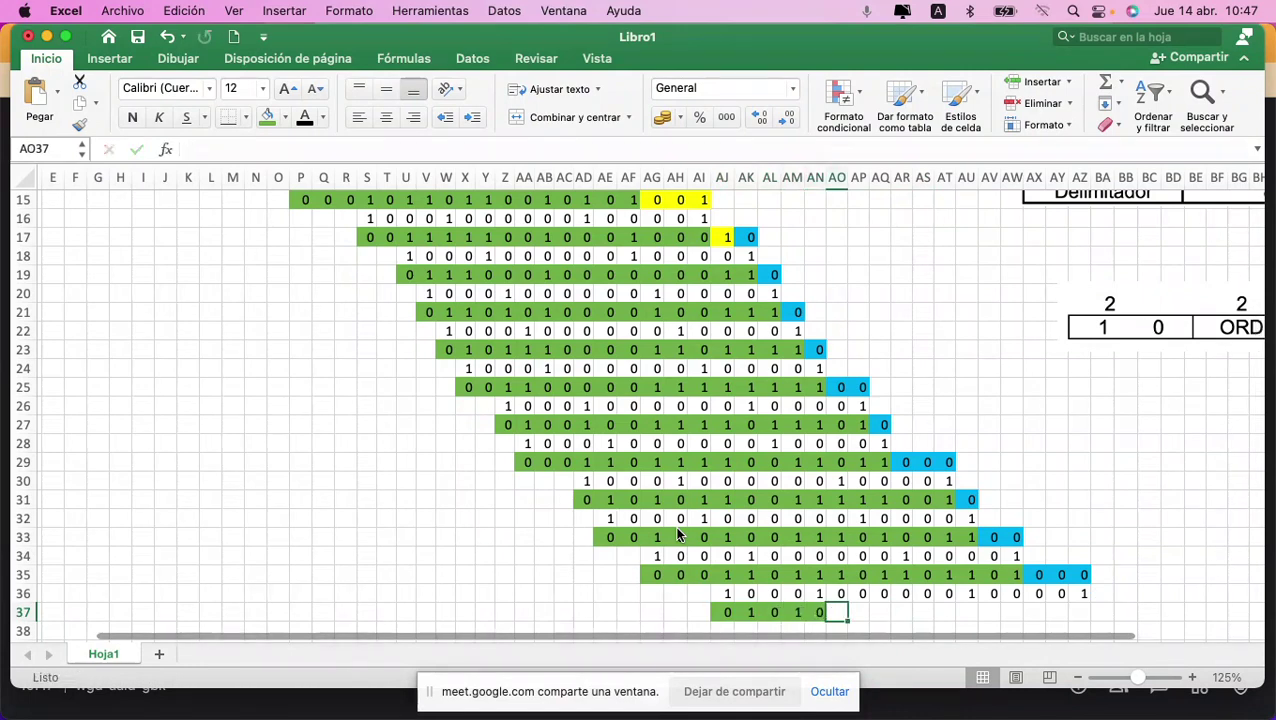
{"action": "type", "text": "1"}
{"action": "key", "text": "Right"}
{"action": "type", "text": "0"}
{"action": "key", "text": "Right"}
{"action": "type", "text": "1"}
{"action": "key", "text": "Right"}
{"action": "type", "text": "1"}
{"action": "key", "text": "Right"}
{"action": "type", "text": "0"}
{"action": "key", "text": "Right"}
{"action": "type", "text": "1"}
{"action": "key", "text": "Right"}
{"action": "type", "text": "0"}
{"action": "key", "text": "Right"}
{"action": "type", "text": "0"}
{"action": "key", "text": "Right"}
{"action": "type", "text": "1"}
{"action": "key", "text": "Right"}
{"action": "type", "text": "0"}
{"action": "key", "text": "Right"}
{"action": "type", "text": "0"}
{"action": "key", "text": "Right"}
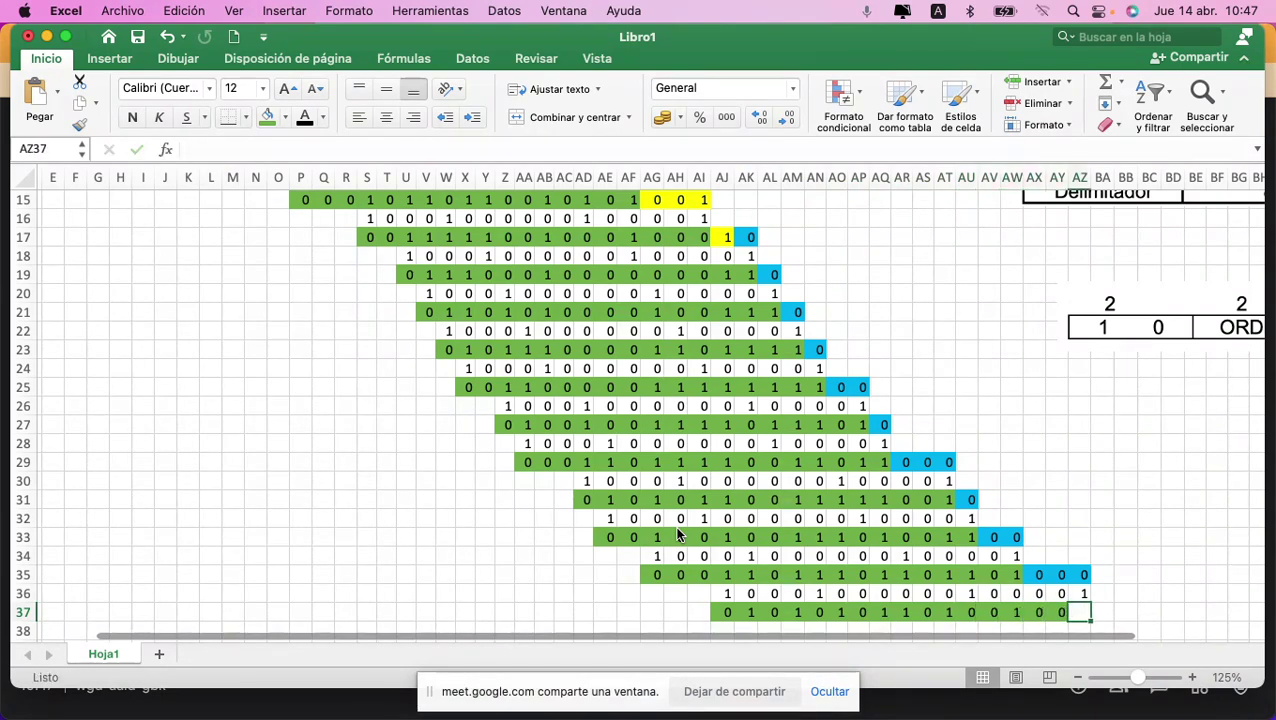
{"action": "key", "text": "Return"}
{"action": "key", "text": "Return"}
Step: Label the last XOR result as "residuo" in BB37
{"action": "key", "text": "Up"}
{"action": "key", "text": "Up"}
{"action": "key", "text": "Right"}
{"action": "key", "text": "Right"}
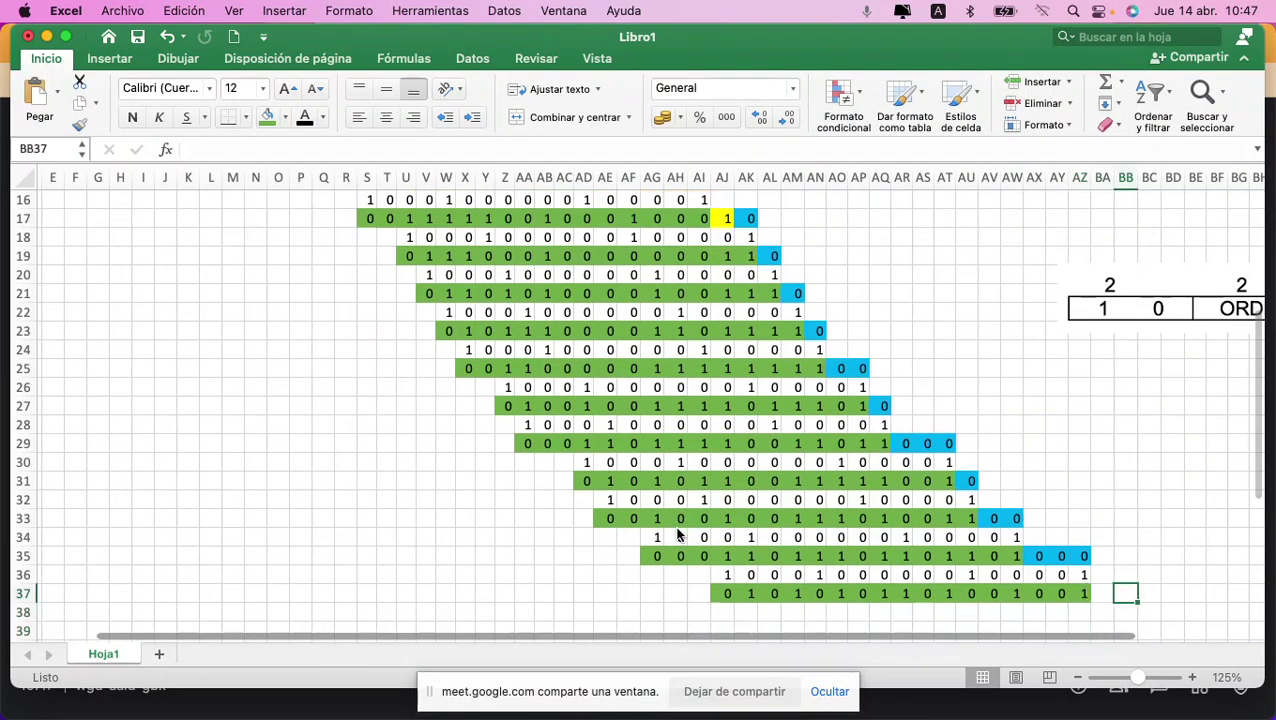
{"action": "type", "text": "residuo"}
{"action": "key", "text": "Return"}
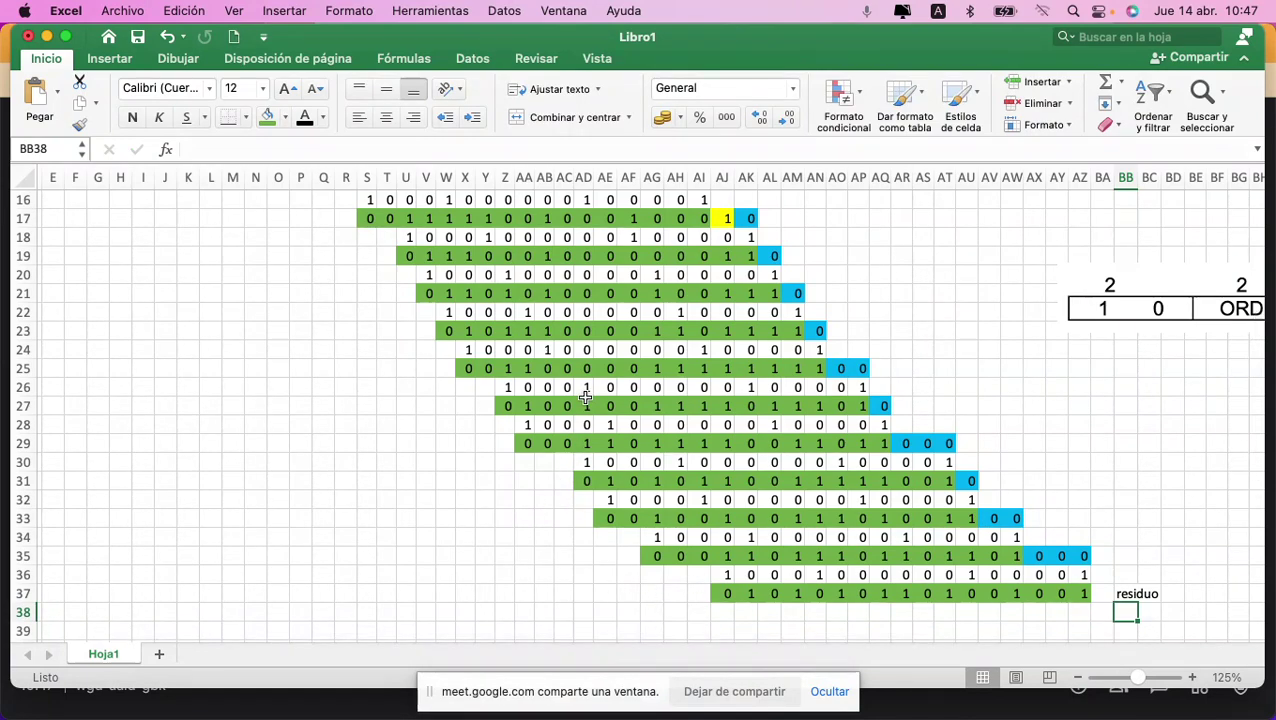
{"action": "scroll", "coordinate": [593, 400], "scroll_direction": "down", "scroll_amount": 5}
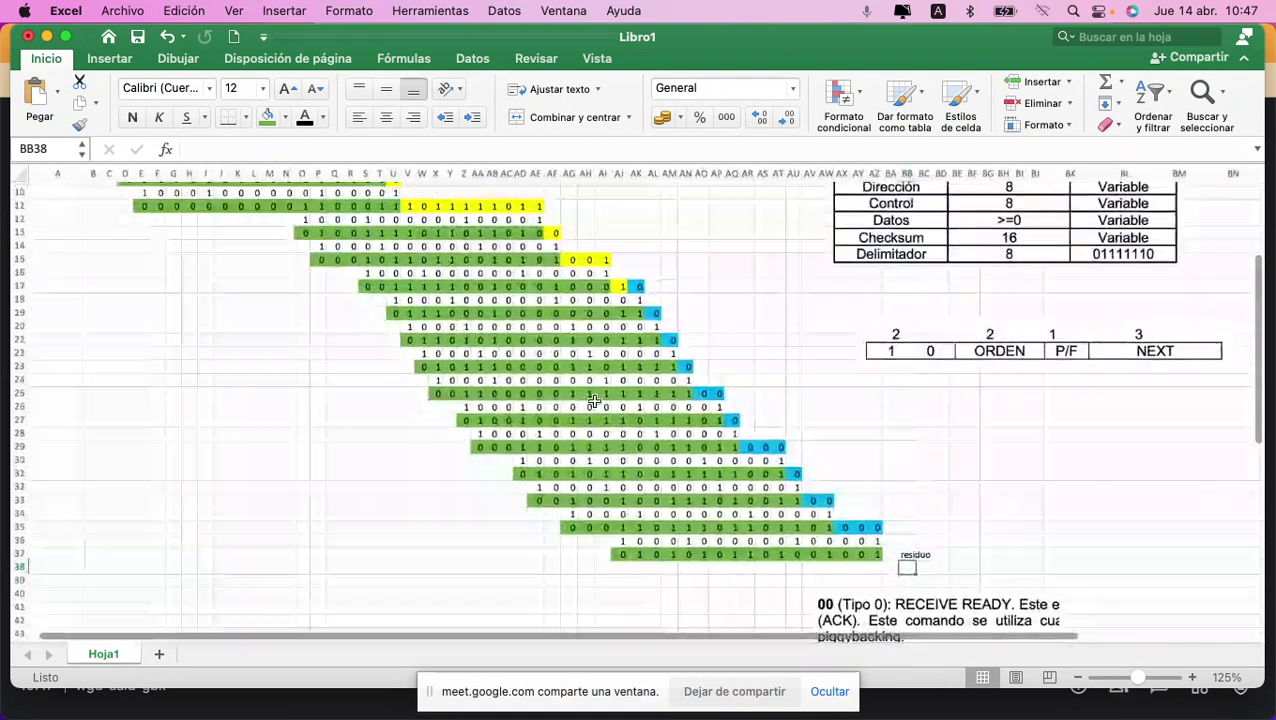
Step: Move the command-types text image up beside the frame tables and copy the labelled frame in B2:AZ3 to rows 41 and 42
{"action": "scroll", "coordinate": [593, 400], "scroll_direction": "down", "scroll_amount": 5}
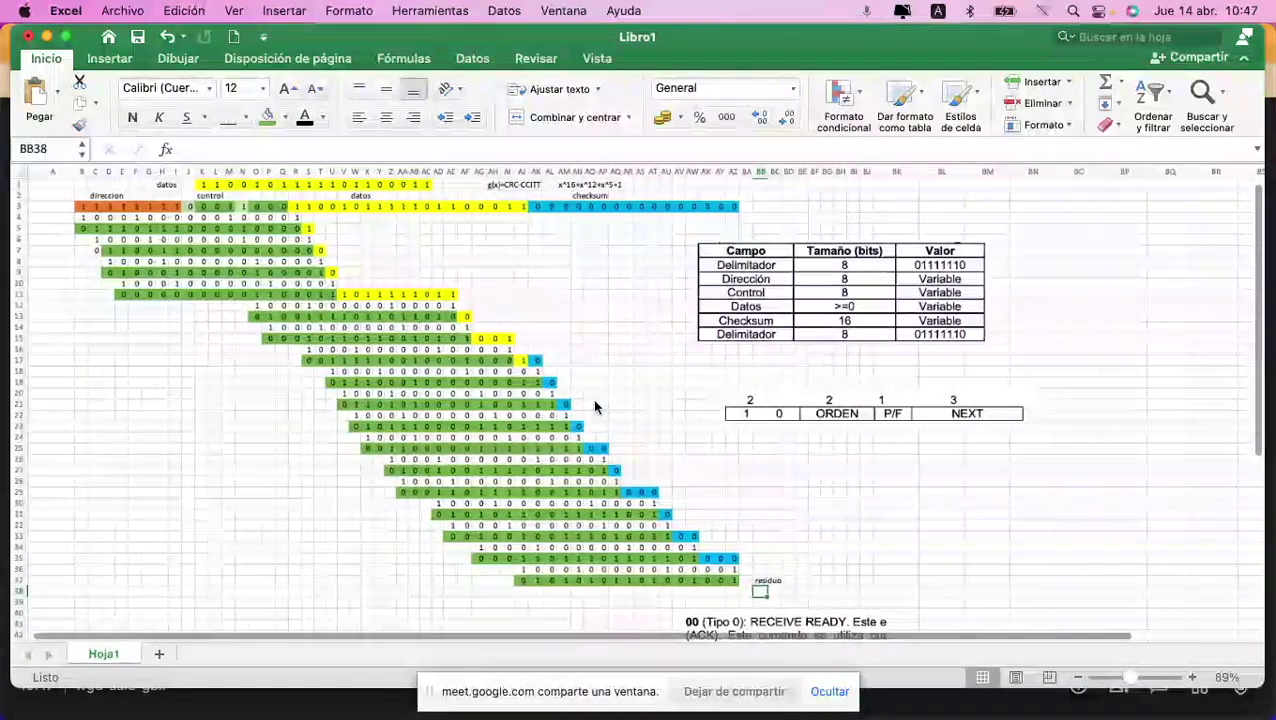
{"action": "scroll", "coordinate": [594, 406], "scroll_direction": "down", "scroll_amount": 3}
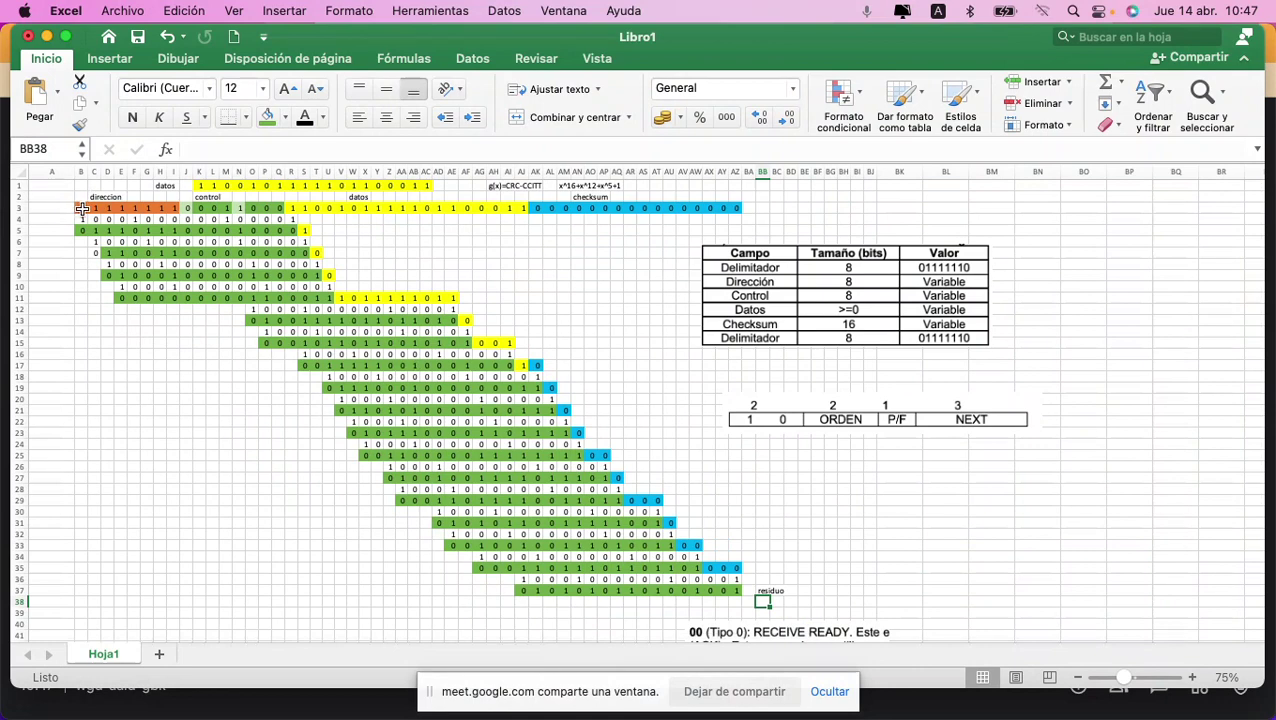
{"action": "left_click_drag", "start_coordinate": [79, 197], "coordinate": [708, 211]}
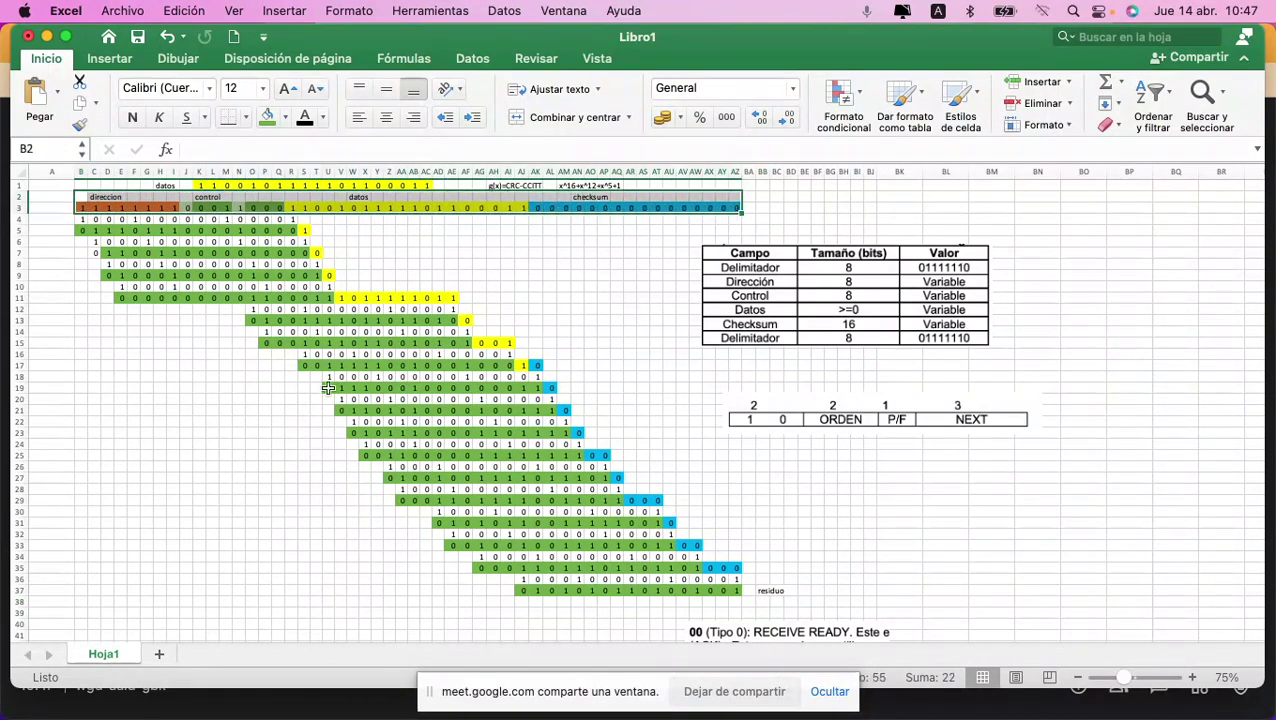
{"action": "key", "text": "super+c"}
{"action": "scroll", "coordinate": [166, 438], "scroll_direction": "down", "scroll_amount": 3}
{"action": "left_click_drag", "start_coordinate": [745, 600], "coordinate": [962, 412]}
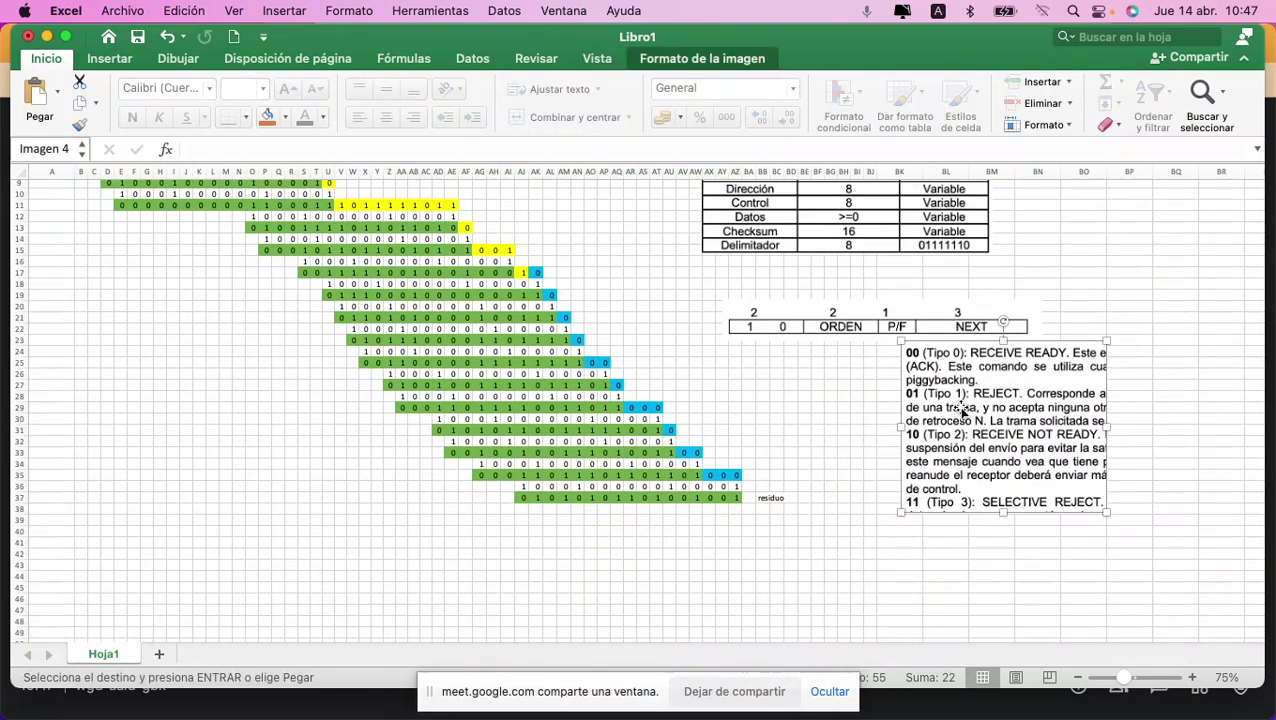
{"action": "left_click", "coordinate": [84, 554]}
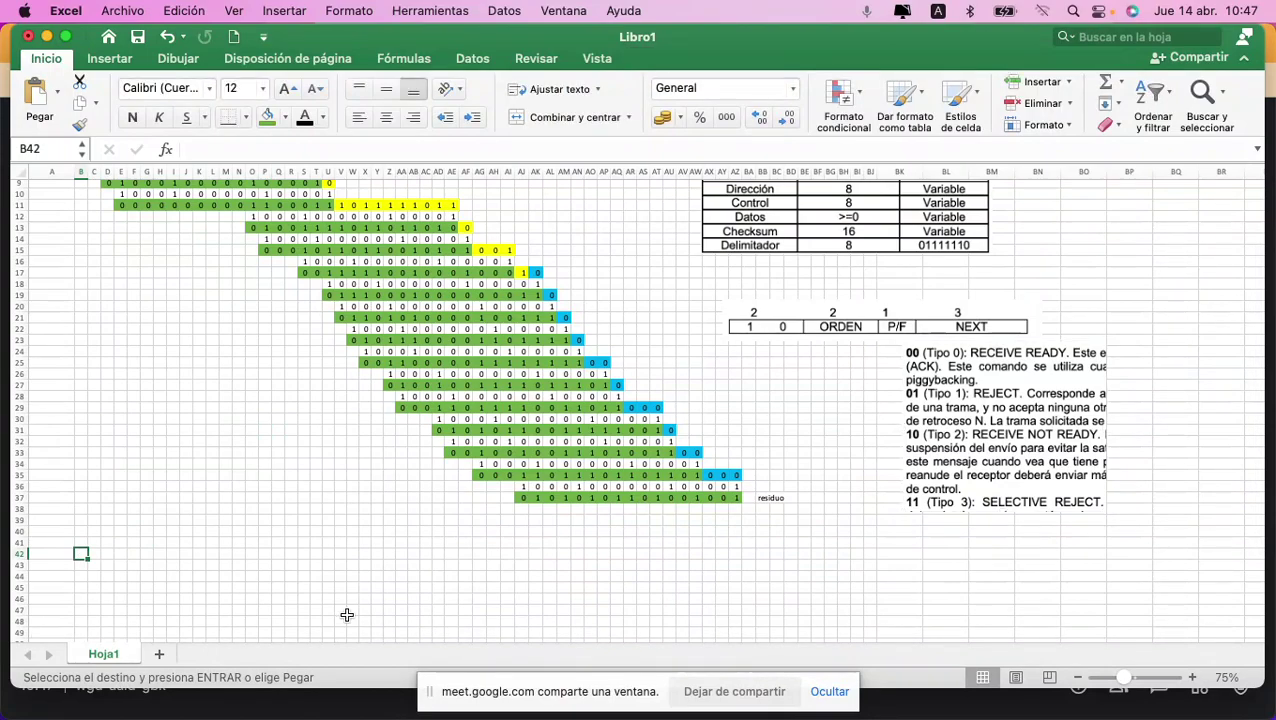
{"action": "key", "text": "super+v"}
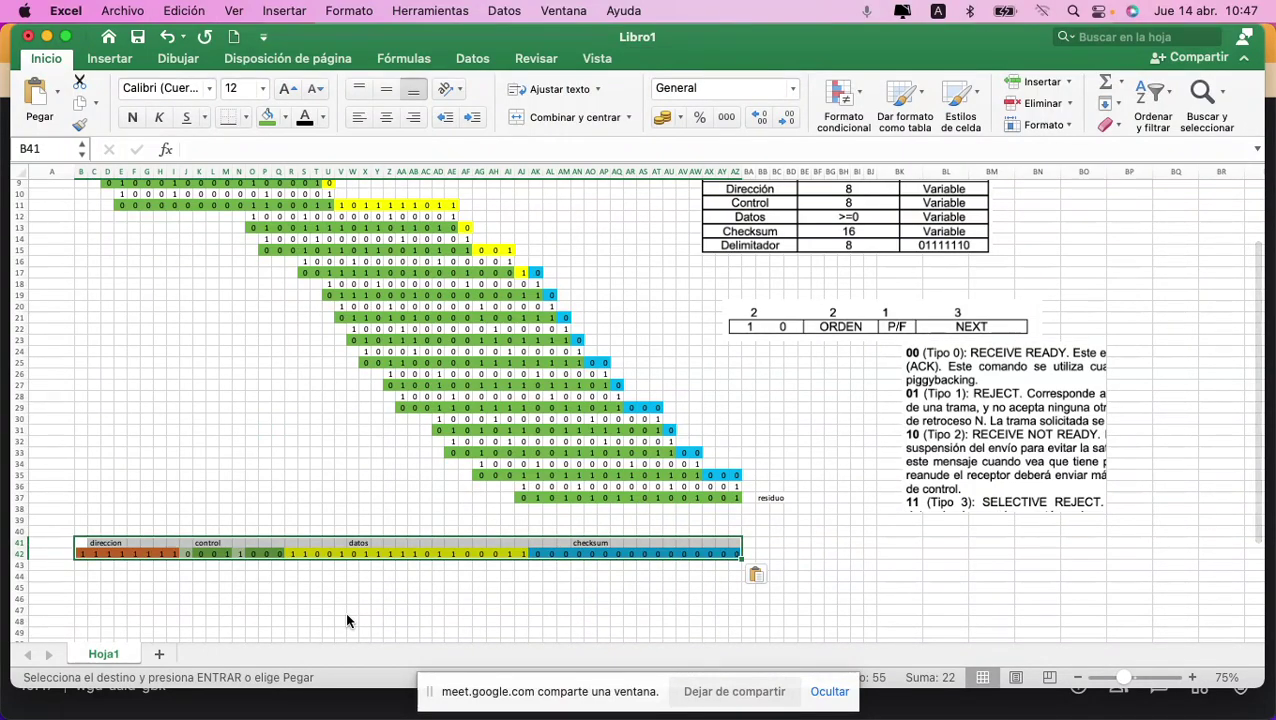
Step: Copy the 16 residue bits in AK37:AZ37 over the zeros of the checksum field in row 42
{"action": "scroll", "coordinate": [558, 507], "scroll_direction": "up", "scroll_amount": 5}
{"action": "scroll", "coordinate": [558, 507], "scroll_direction": "up", "scroll_amount": 3}
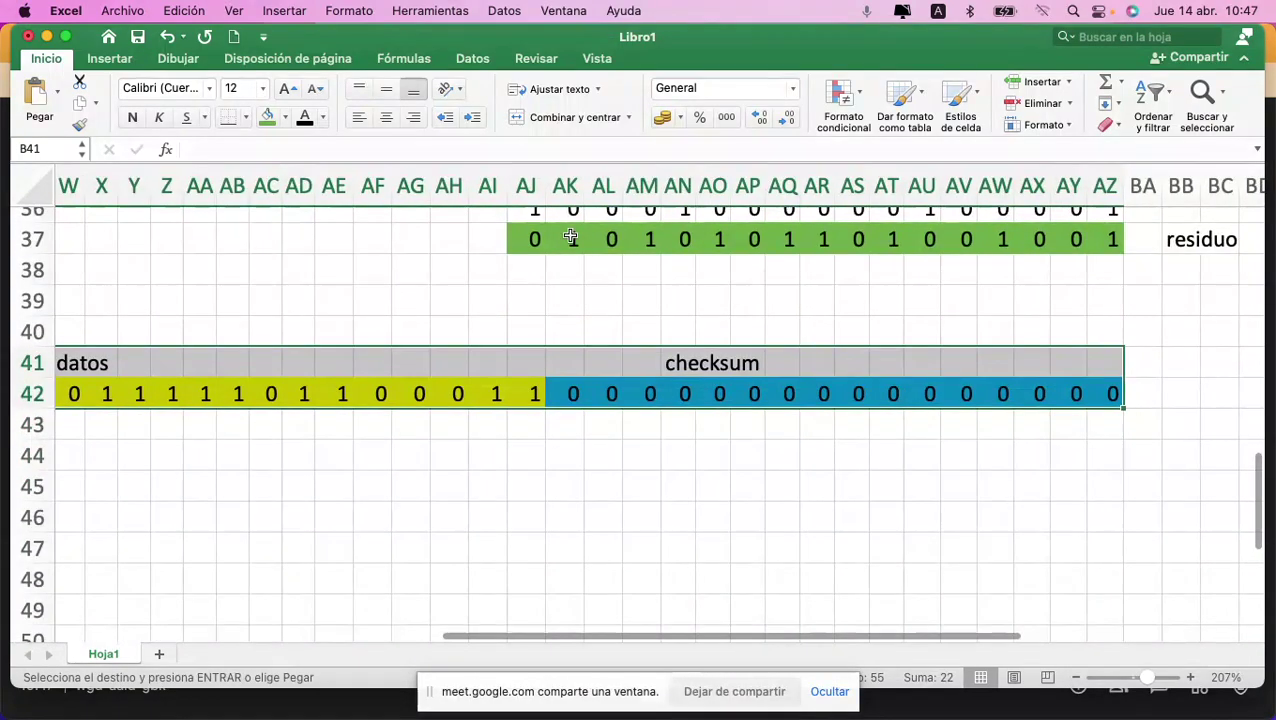
{"action": "left_click", "coordinate": [572, 239]}
{"action": "key", "text": "shift+Right"}
{"action": "key", "text": "shift+Right"}
{"action": "key", "text": "shift+Right"}
{"action": "key", "text": "shift+Right"}
{"action": "key", "text": "shift+Right"}
{"action": "key", "text": "shift+Right"}
{"action": "key", "text": "shift+Right"}
{"action": "key", "text": "shift+Right"}
{"action": "key", "text": "shift+Right"}
{"action": "key", "text": "shift+Right"}
{"action": "key", "text": "shift+Right"}
{"action": "key", "text": "shift+Right"}
{"action": "key", "text": "shift+Right"}
{"action": "key", "text": "shift+Right"}
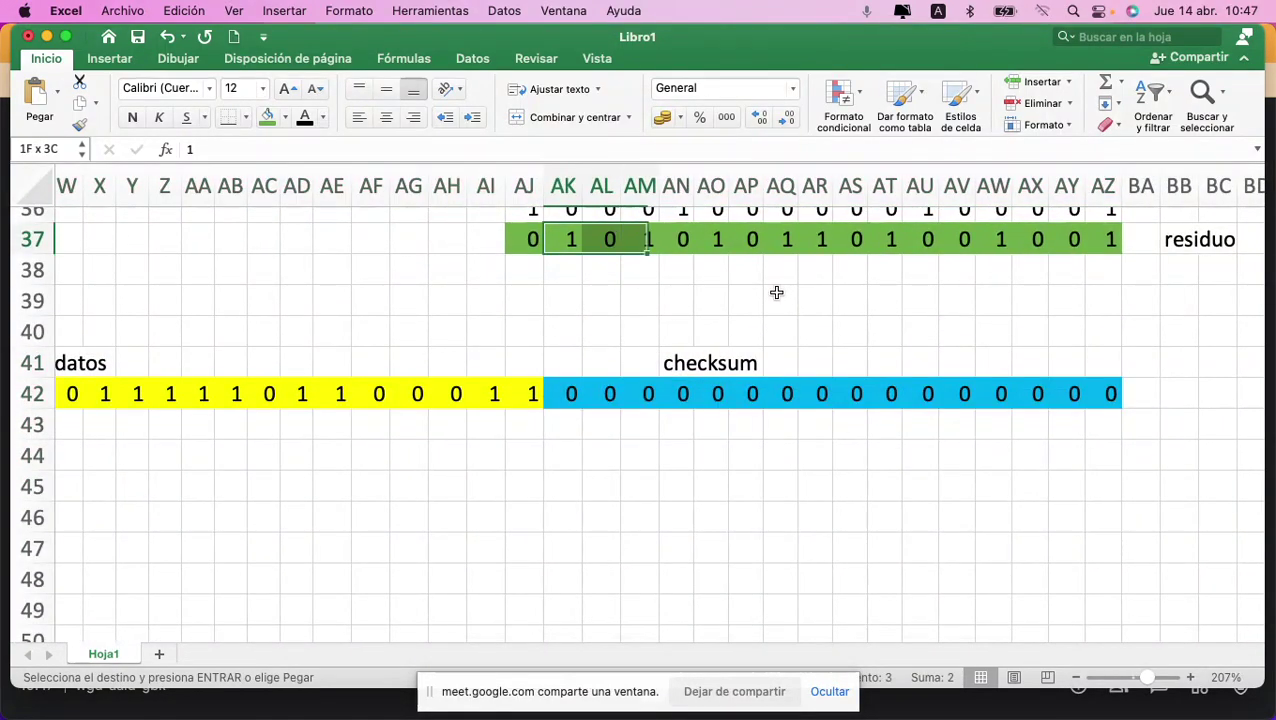
{"action": "key", "text": "shift+Right"}
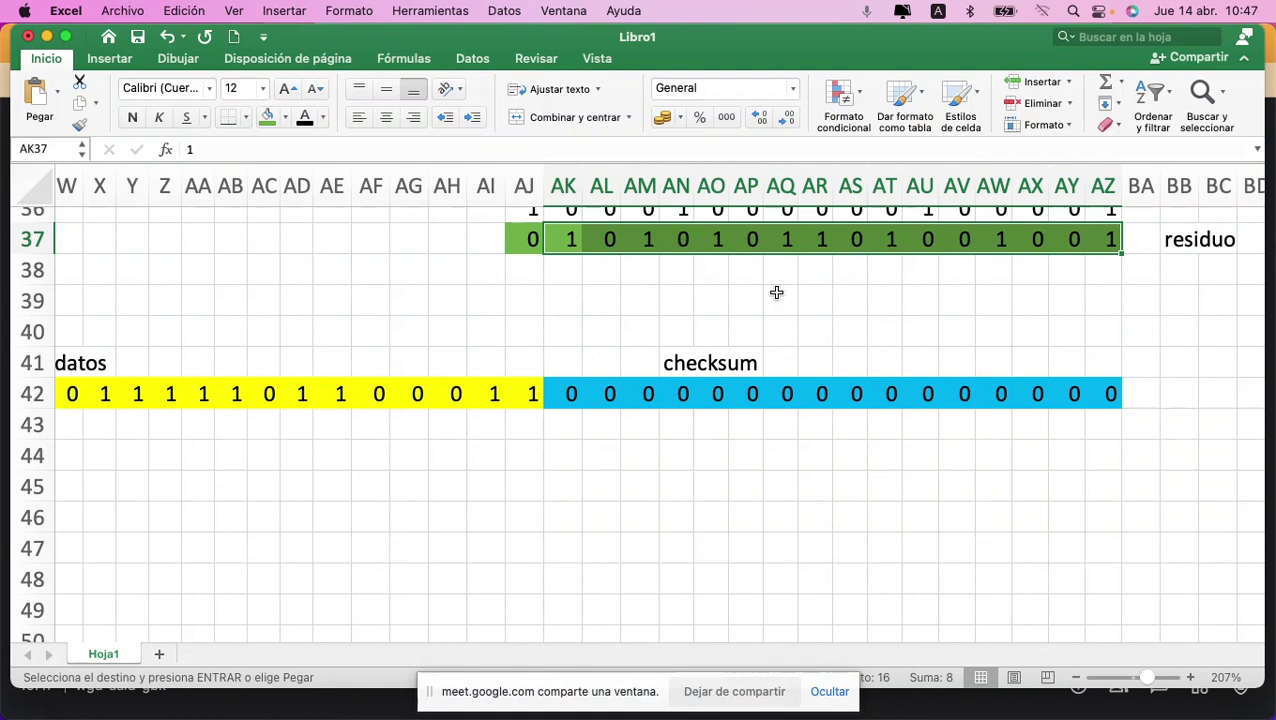
{"action": "key", "text": "cmd+c"}
{"action": "key", "text": "Down"}
{"action": "key", "text": "Down"}
{"action": "key", "text": "Down"}
{"action": "key", "text": "Down"}
{"action": "key", "text": "Down"}
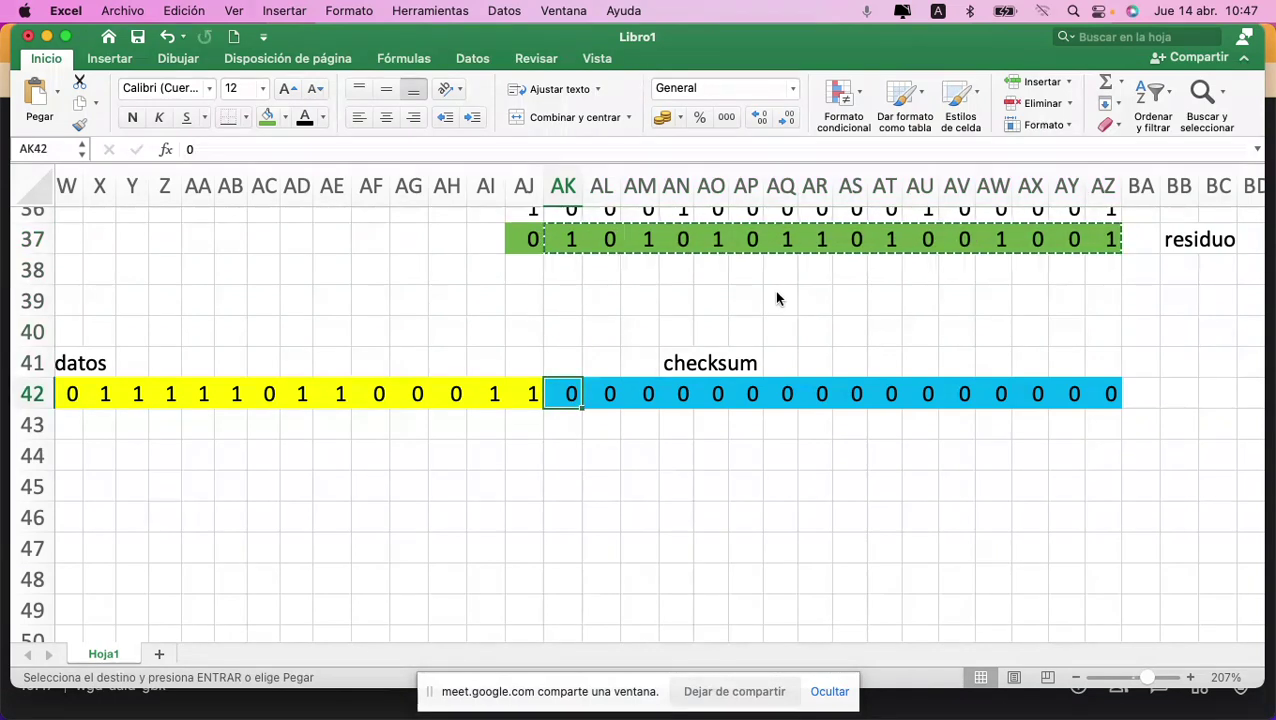
{"action": "key", "text": "super+v"}
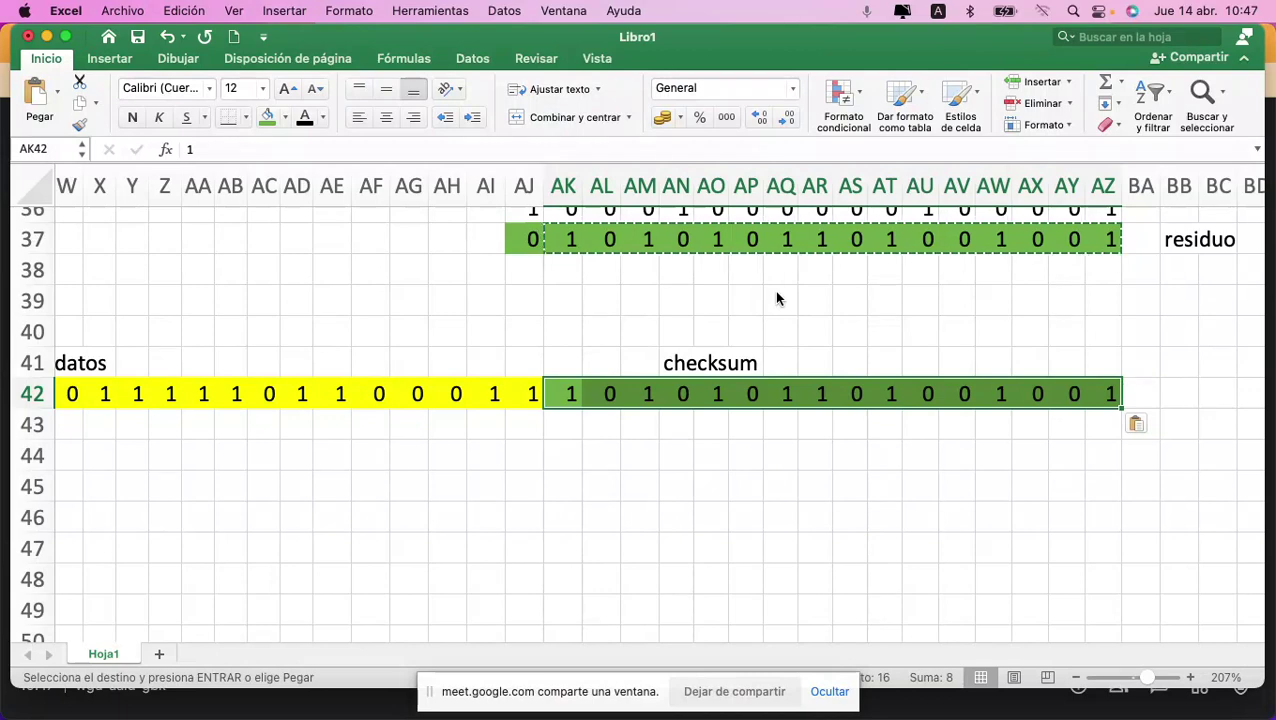
Step: Fill the checksum bits in AK42:AZ42 with the standard light blue colour
{"action": "left_click", "coordinate": [285, 122]}
{"action": "left_click", "coordinate": [383, 329]}
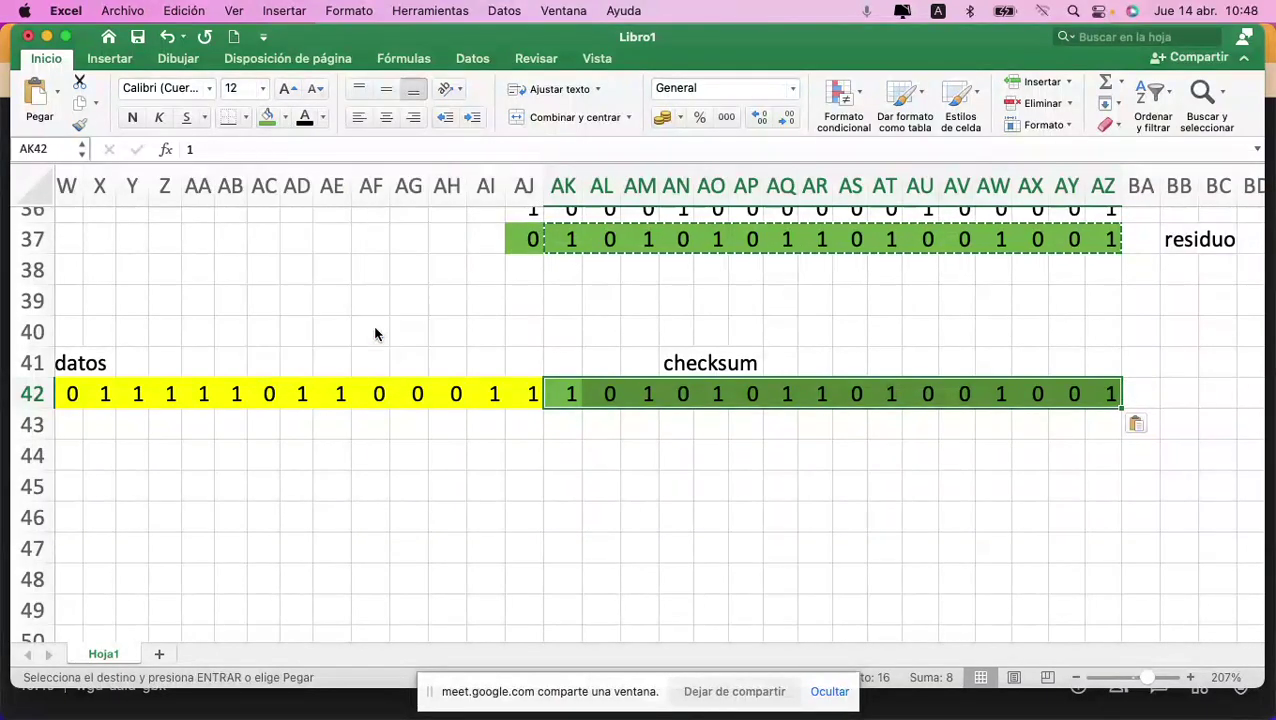
{"action": "left_click", "coordinate": [638, 465]}
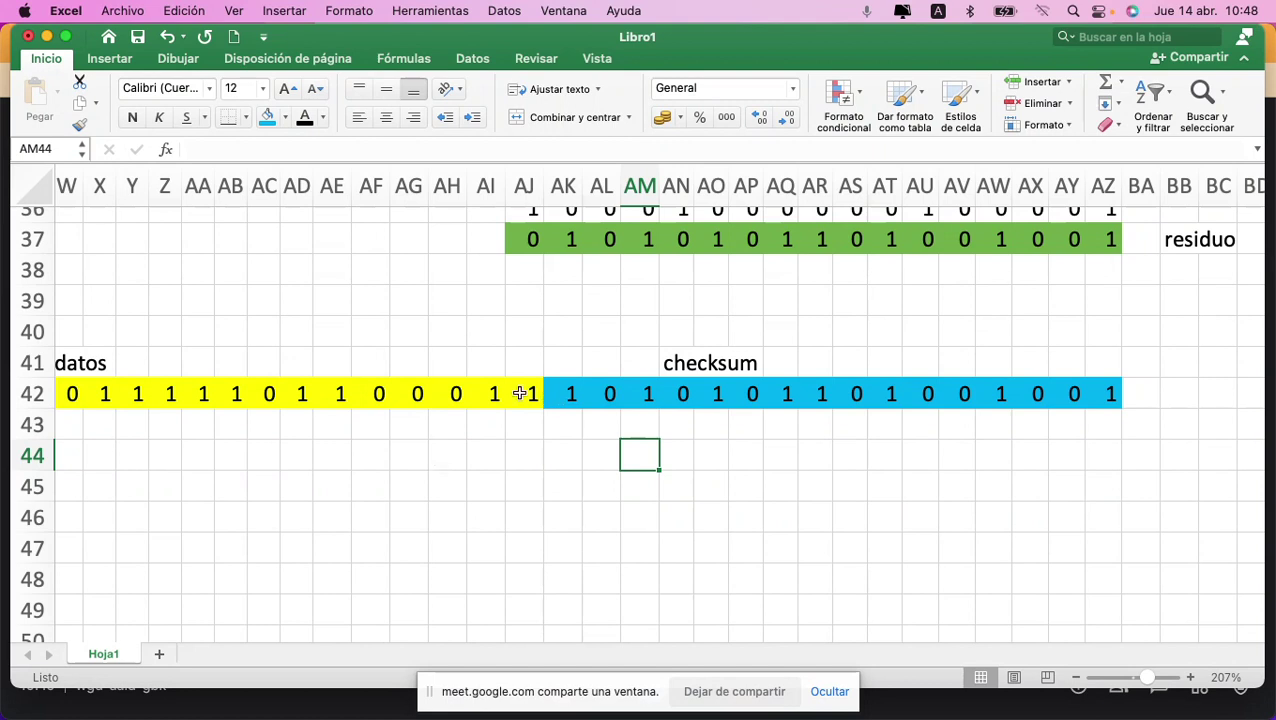
Step: Label the completed bit sequence in row 42 as "codeword" in cell BB42
{"action": "left_click", "coordinate": [1183, 398]}
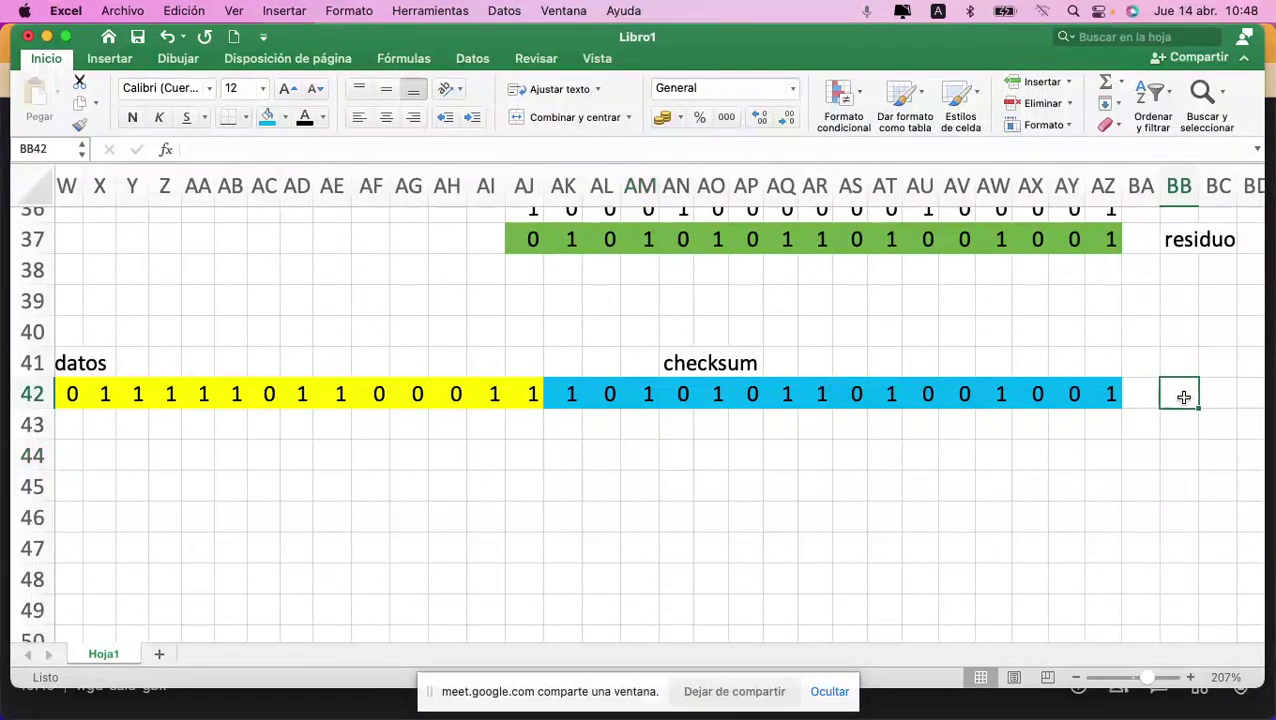
{"action": "type", "text": "codeword"}
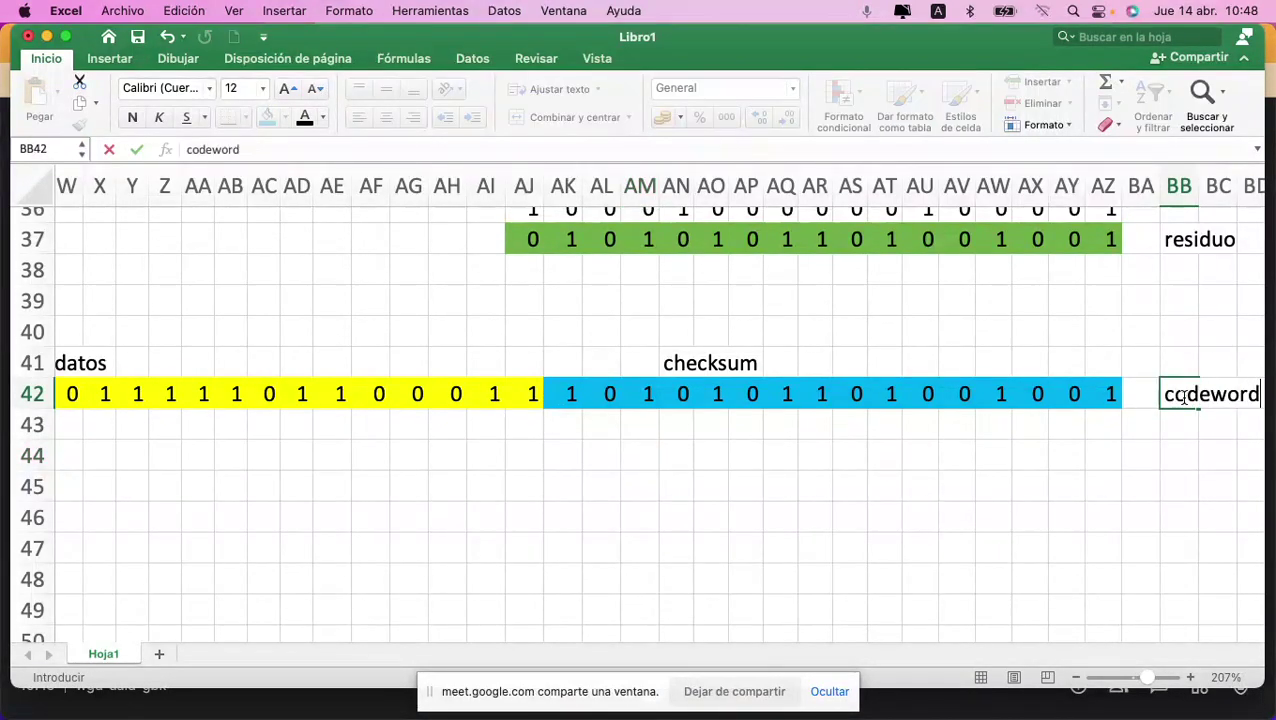
{"action": "key", "text": "Return"}
{"action": "scroll", "coordinate": [834, 412], "scroll_direction": "down", "scroll_amount": 5}
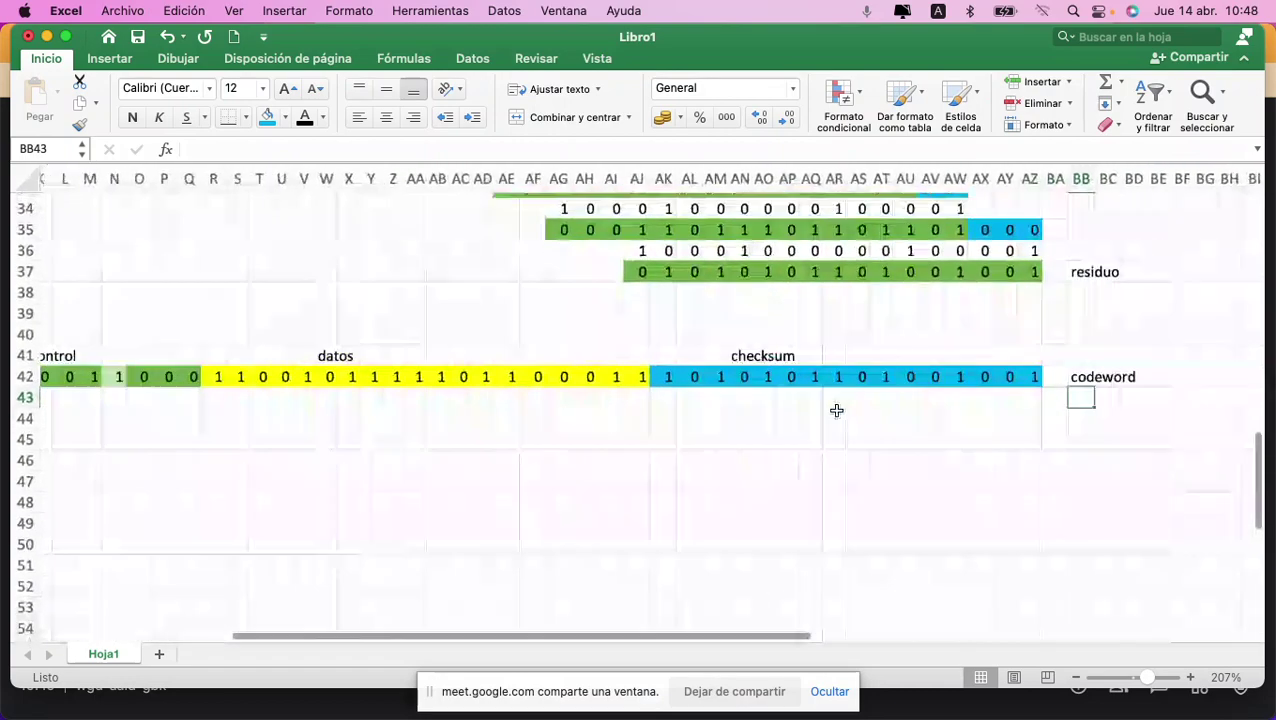
{"action": "left_click", "coordinate": [833, 413]}
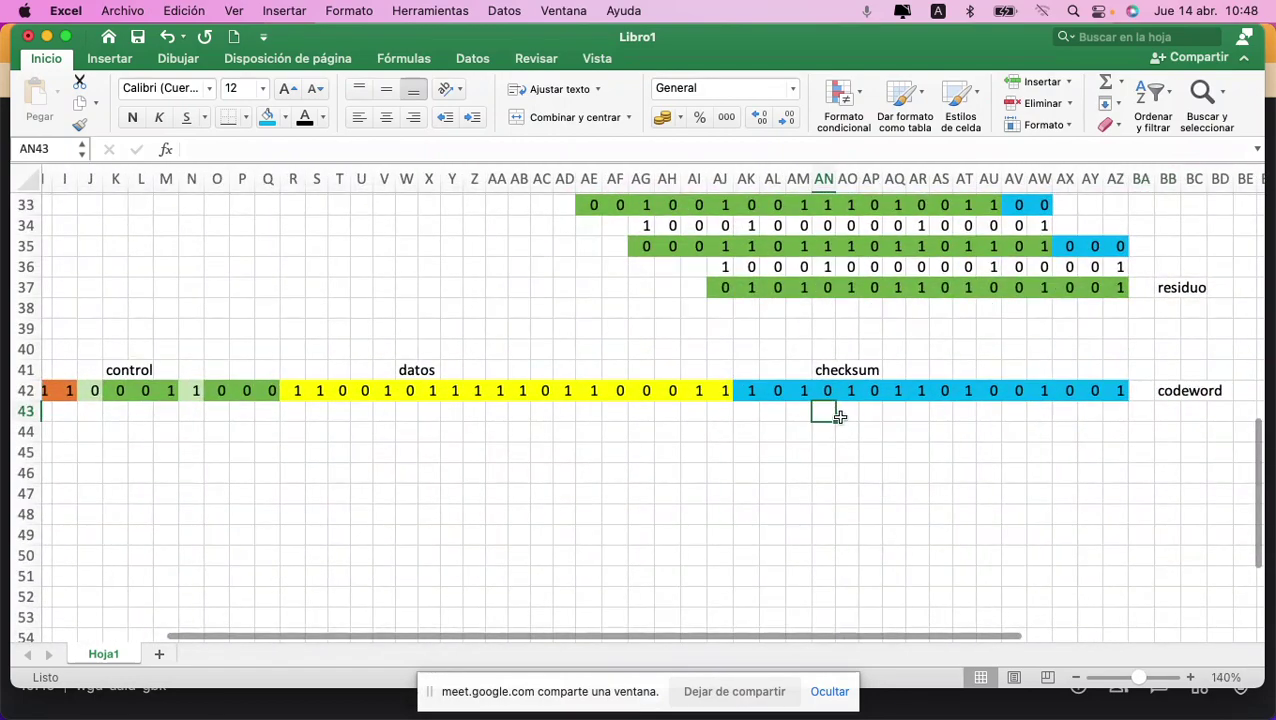
{"action": "scroll", "coordinate": [838, 416], "scroll_direction": "down", "scroll_amount": 3}
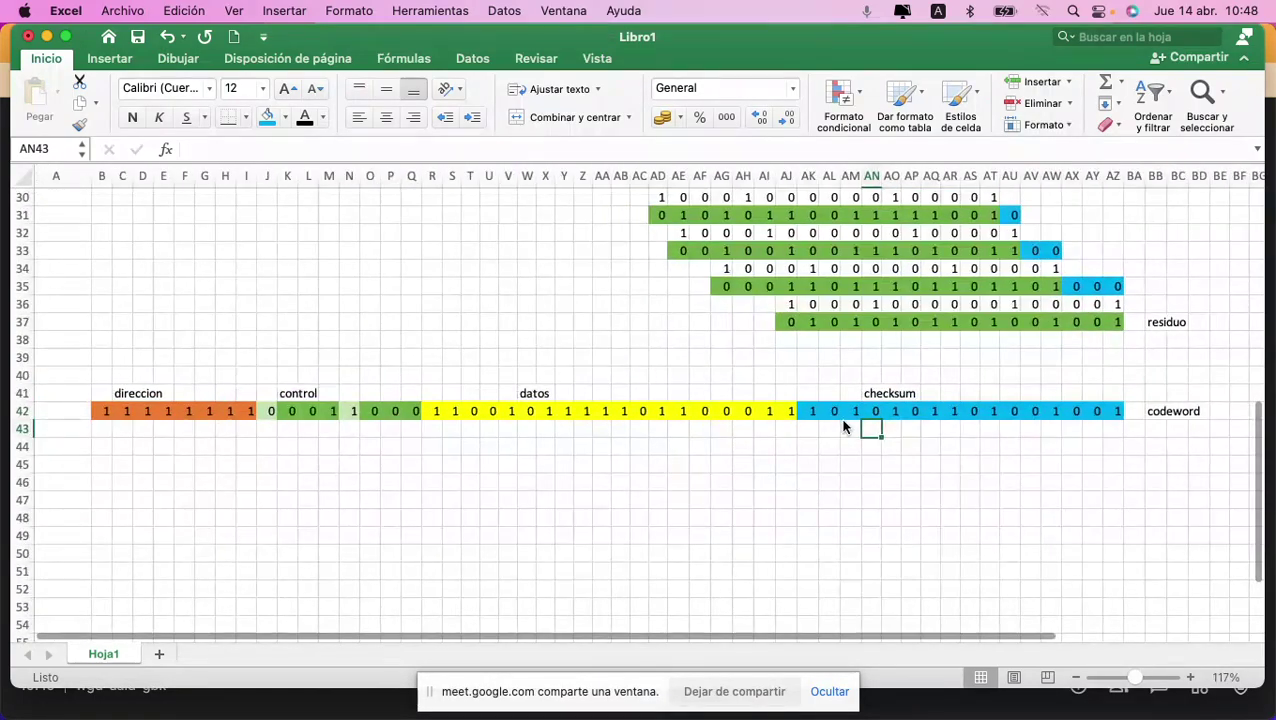
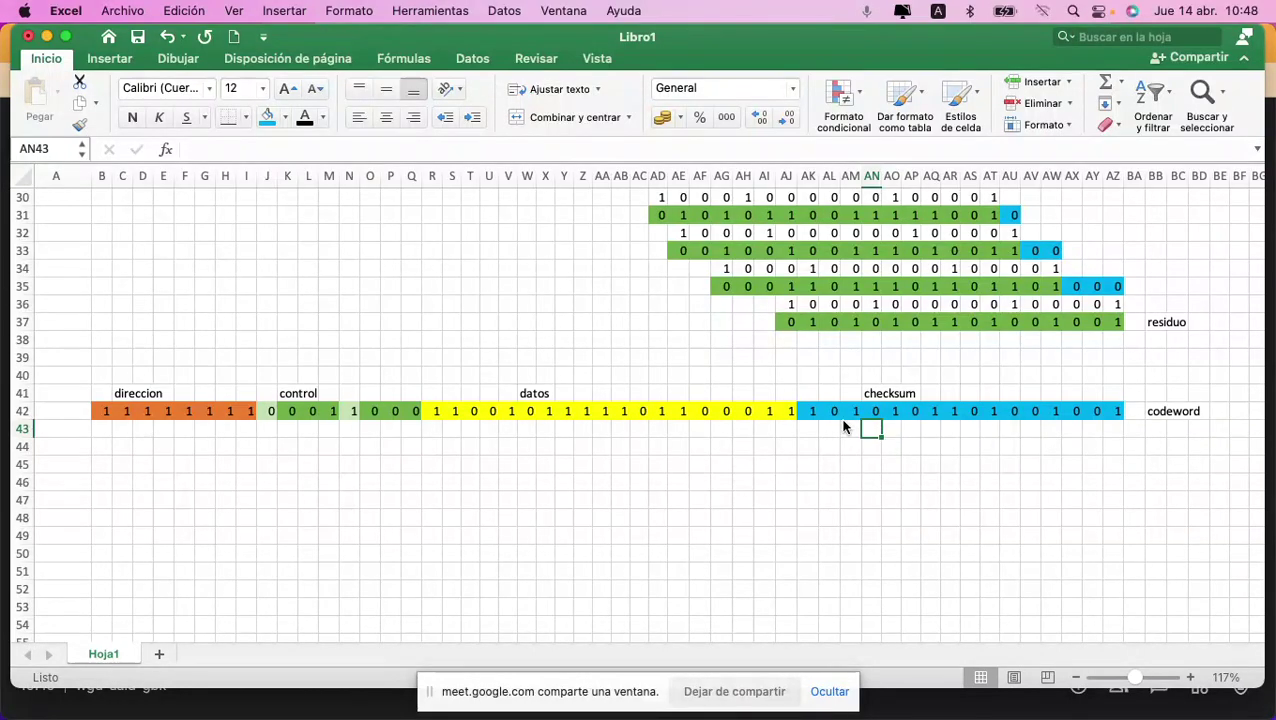
Step: Insert eight columns at the start of the sheet and narrow columns A to I to about 2.17 wide
{"action": "left_click", "coordinate": [73, 172]}
{"action": "left_click_drag", "start_coordinate": [73, 172], "coordinate": [245, 174]}
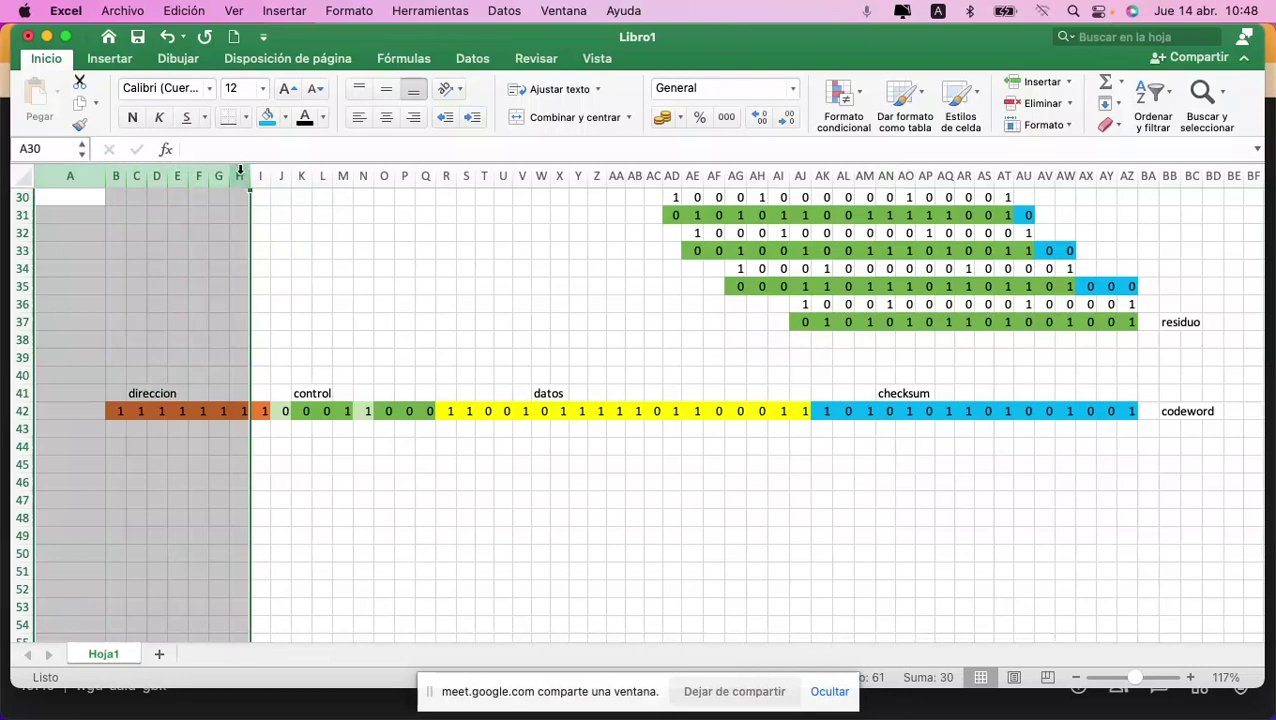
{"action": "right_click", "coordinate": [245, 174]}
{"action": "left_click", "coordinate": [272, 275]}
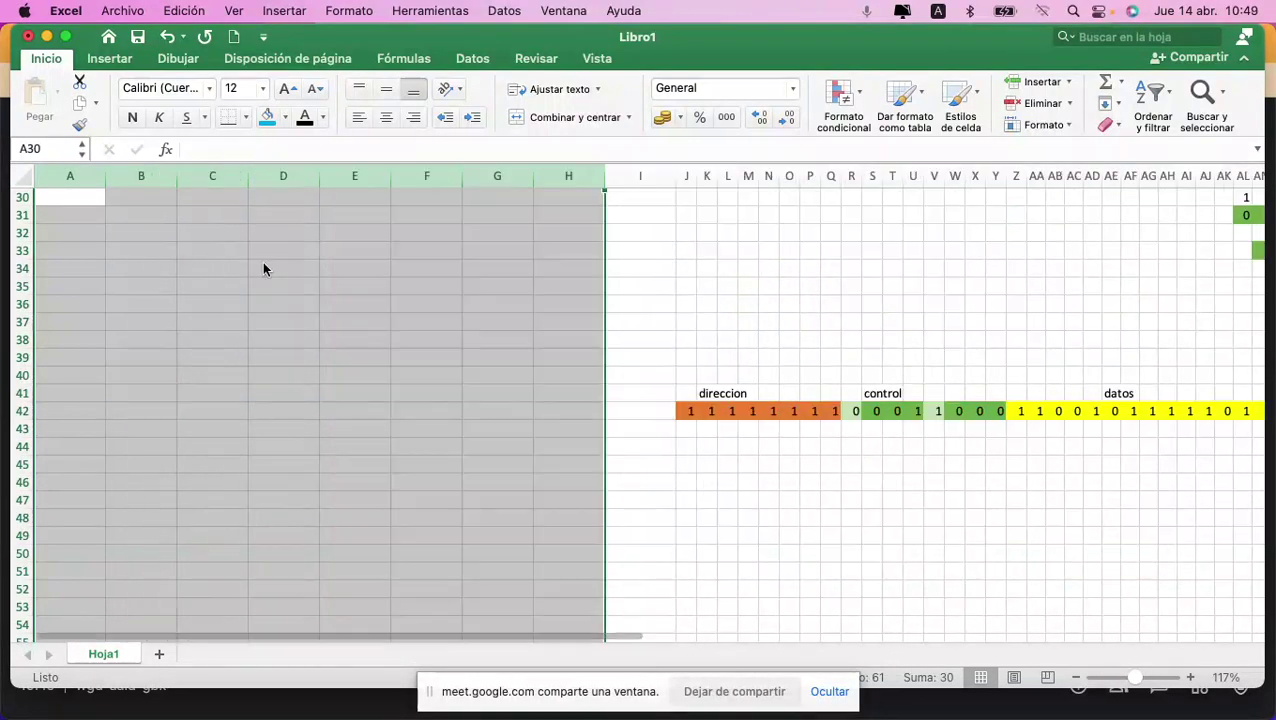
{"action": "left_click_drag", "start_coordinate": [604, 177], "coordinate": [549, 172]}
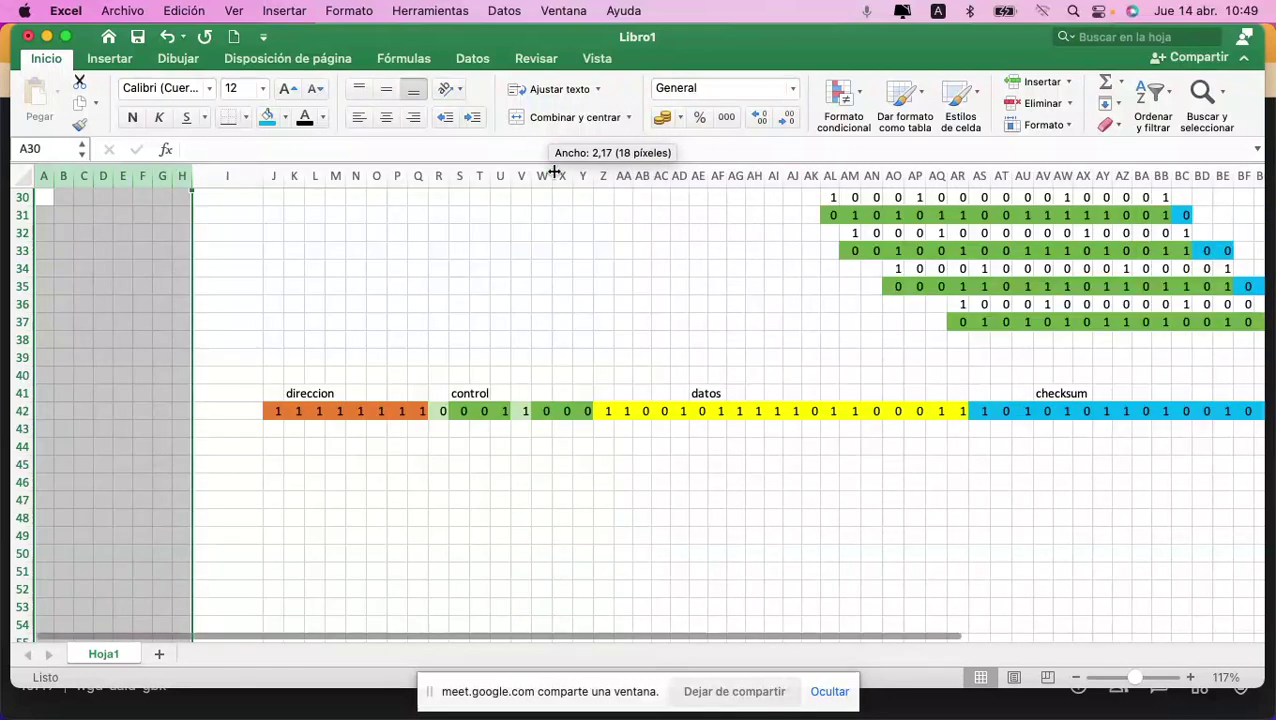
{"action": "left_click_drag", "start_coordinate": [263, 179], "coordinate": [207, 182]}
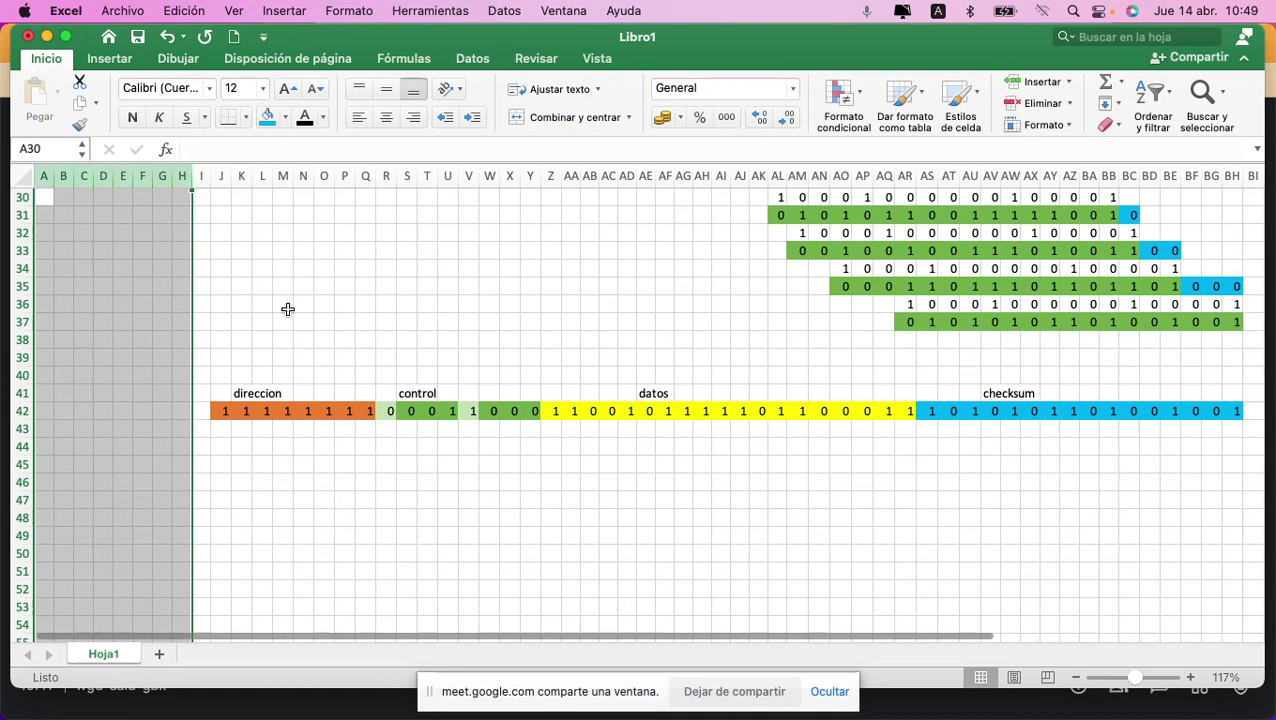
Step: Enter the delimiter bits 01111110 one per cell in B44:I44, leaving A44 empty
{"action": "left_click", "coordinate": [199, 447]}
{"action": "type", "text": "0"}
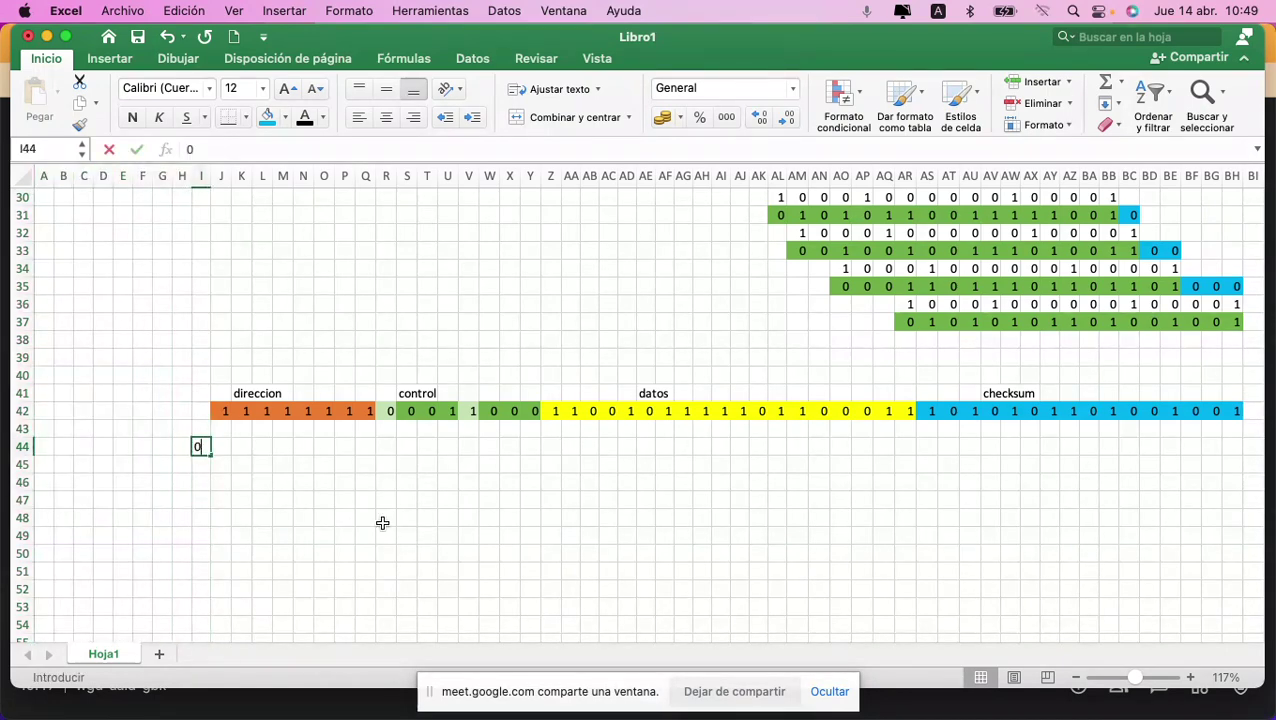
{"action": "key", "text": "Left"}
{"action": "type", "text": "1"}
{"action": "key", "text": "Left"}
{"action": "type", "text": "1"}
{"action": "key", "text": "Left"}
{"action": "type", "text": "1"}
{"action": "key", "text": "Left"}
{"action": "type", "text": "1"}
{"action": "key", "text": "Left"}
{"action": "type", "text": "1"}
{"action": "key", "text": "Left"}
{"action": "type", "text": "1"}
{"action": "key", "text": "Left"}
{"action": "type", "text": "1"}
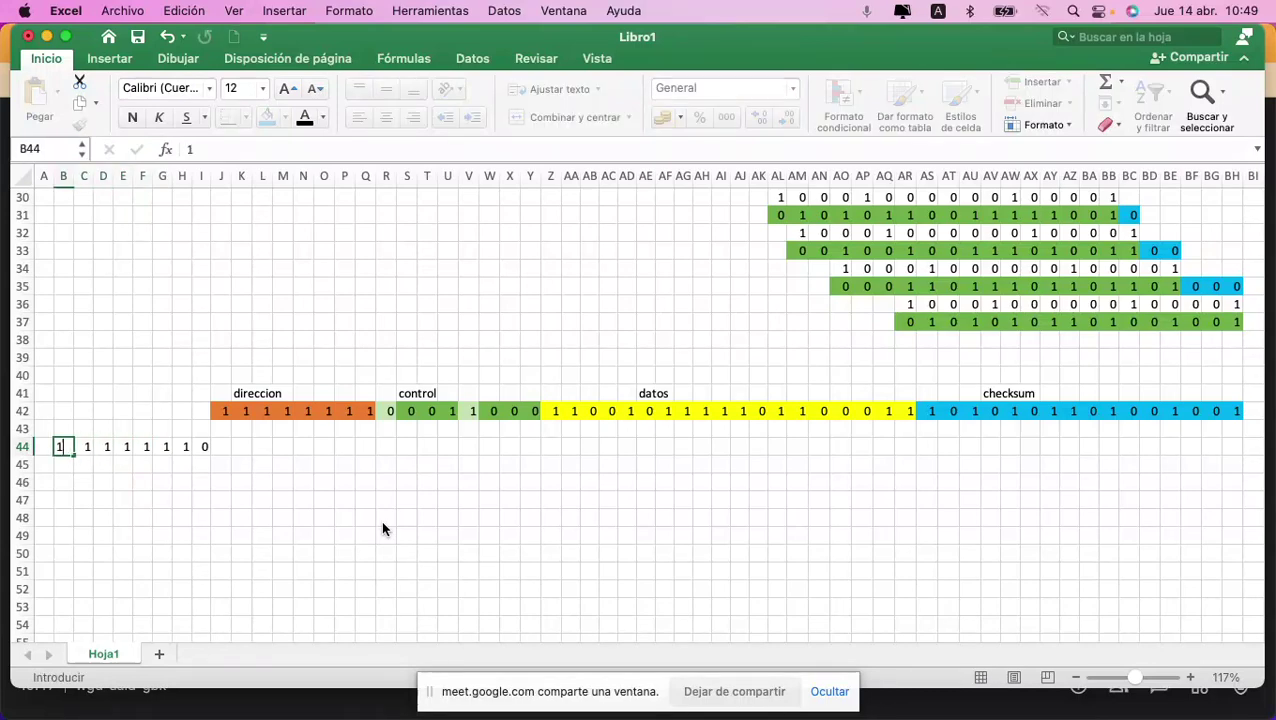
{"action": "key", "text": "Left"}
{"action": "type", "text": "0"}
{"action": "key", "text": "Right"}
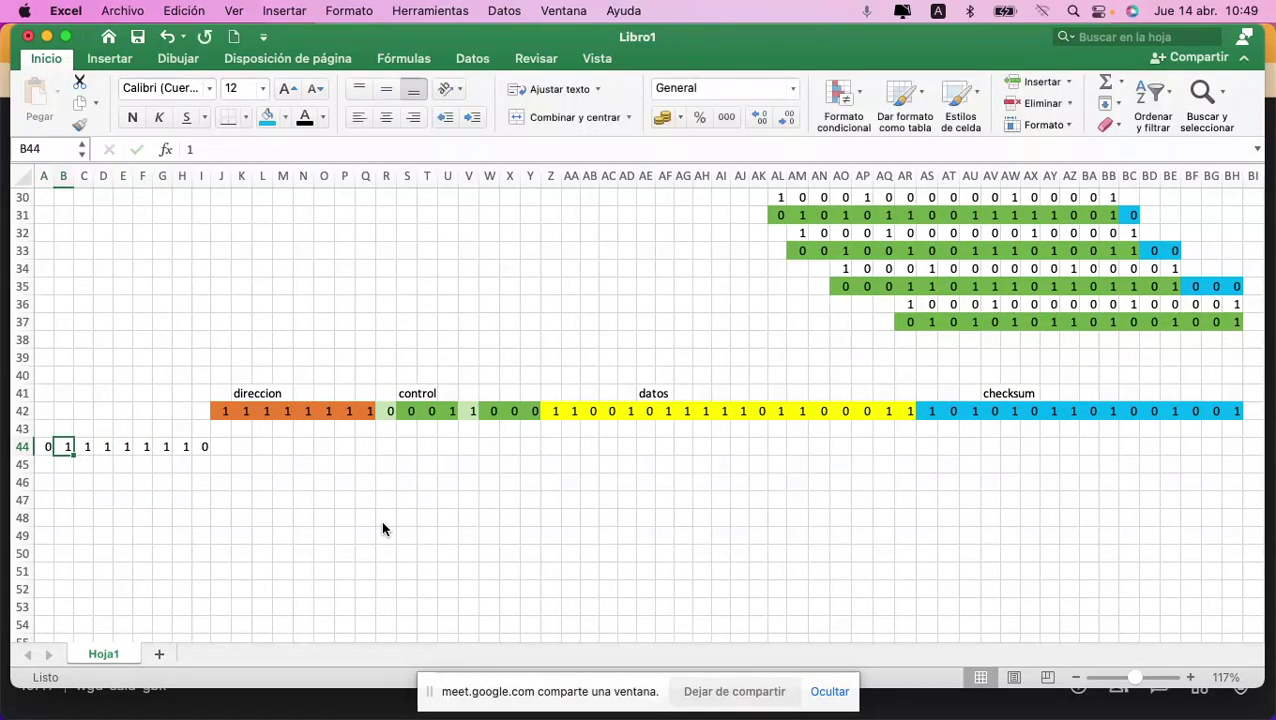
{"action": "key", "text": "Left"}
{"action": "key", "text": "Delete"}
{"action": "key", "text": "Right"}
{"action": "type", "text": "0"}
{"action": "key", "text": "Right"}
Step: Fill the eight delimiter cells B44:I44 with the standard red colour
{"action": "key", "text": "Left"}
{"action": "key", "text": "shift+Right"}
{"action": "key", "text": "shift+Right"}
{"action": "key", "text": "shift+Right"}
{"action": "key", "text": "shift+Right"}
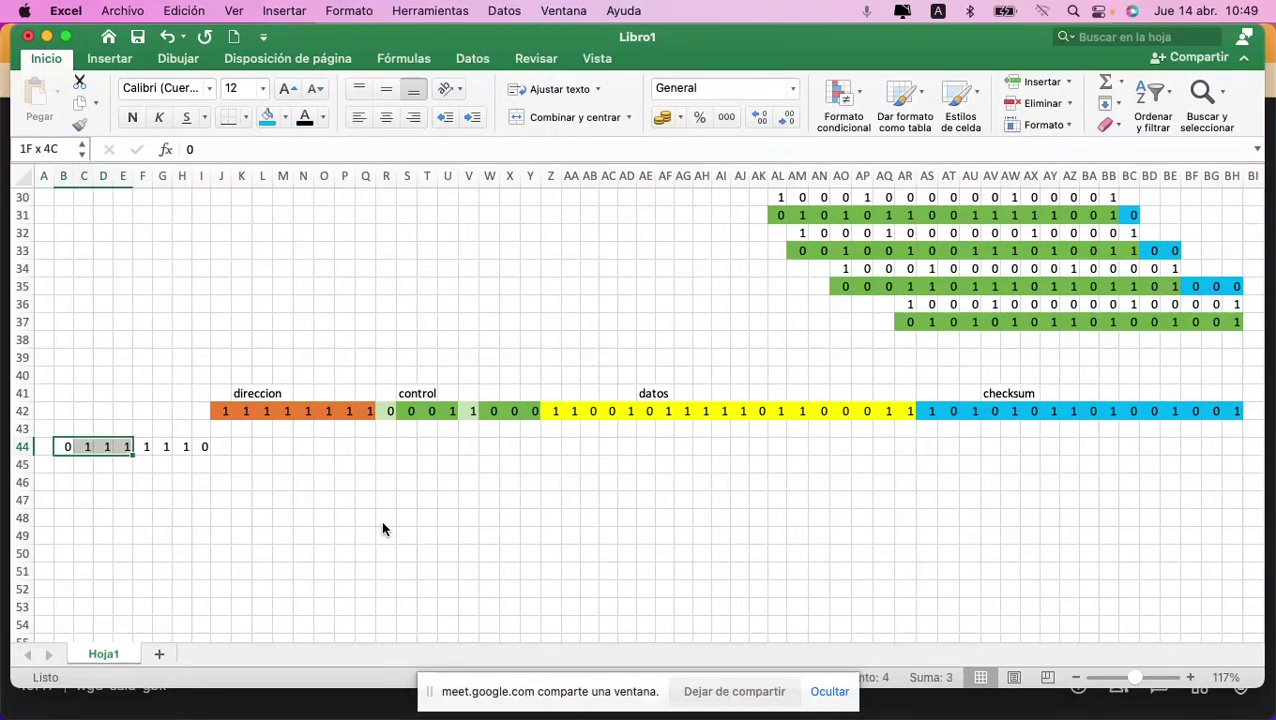
{"action": "key", "text": "shift+Right"}
{"action": "key", "text": "shift+Right"}
{"action": "key", "text": "shift+Right"}
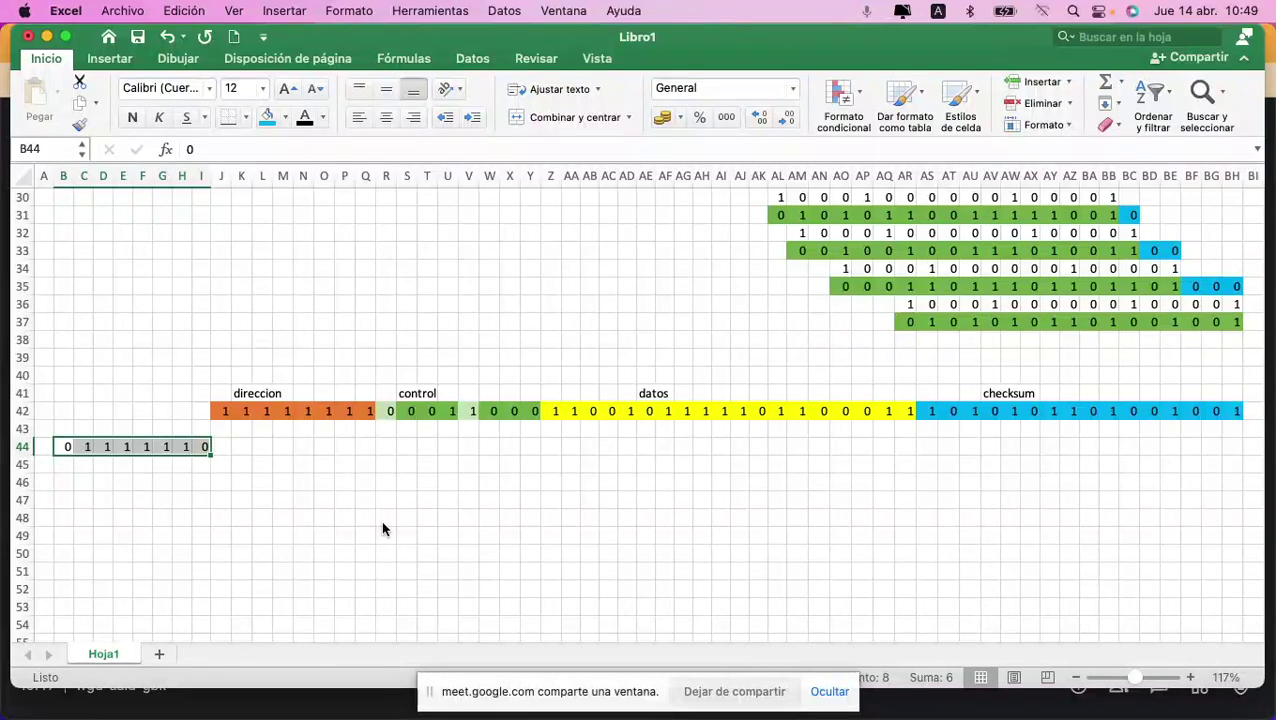
{"action": "left_click", "coordinate": [285, 117]}
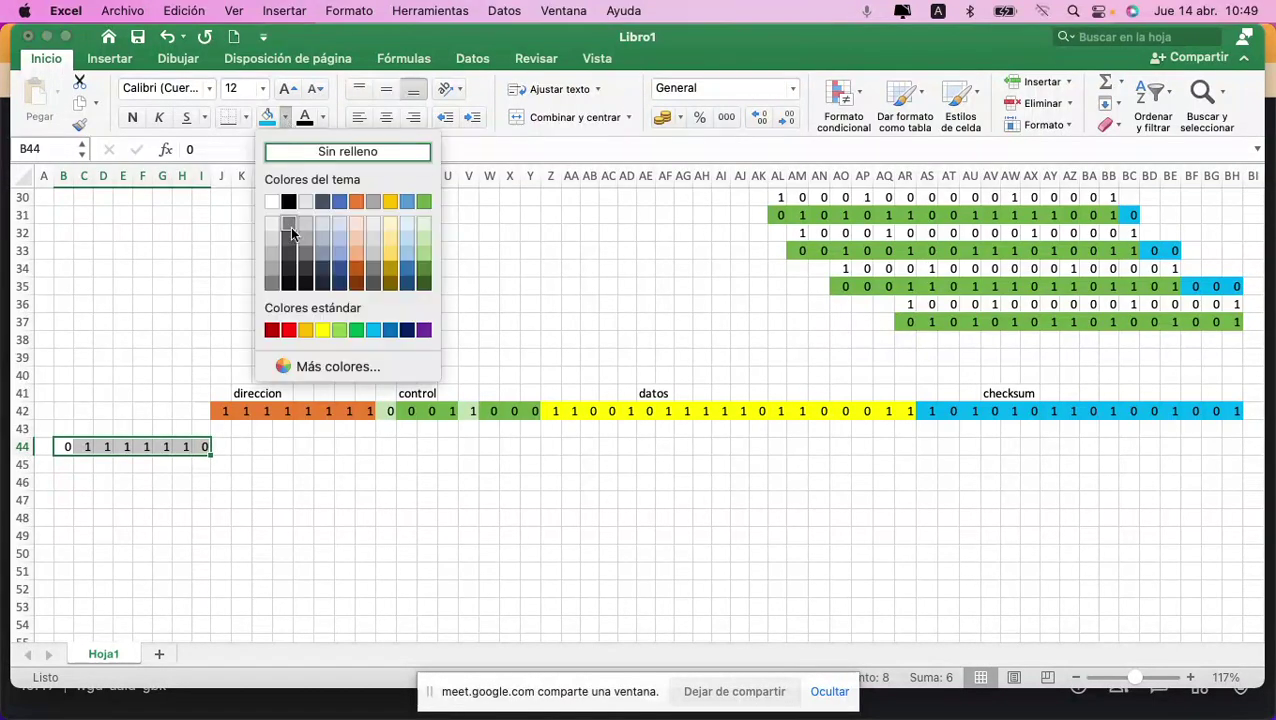
{"action": "left_click", "coordinate": [290, 331]}
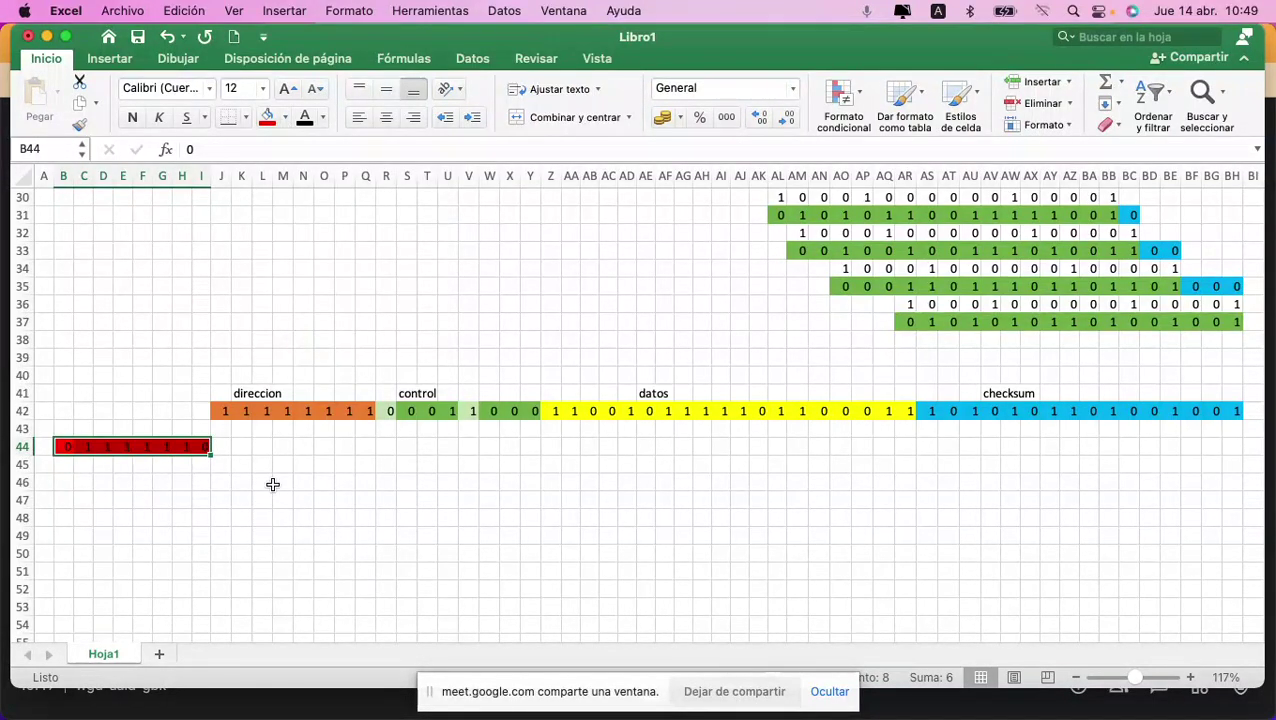
{"action": "left_click", "coordinate": [243, 447]}
Step: Label the red bits as "delimitador" in cell D43
{"action": "left_click", "coordinate": [98, 424]}
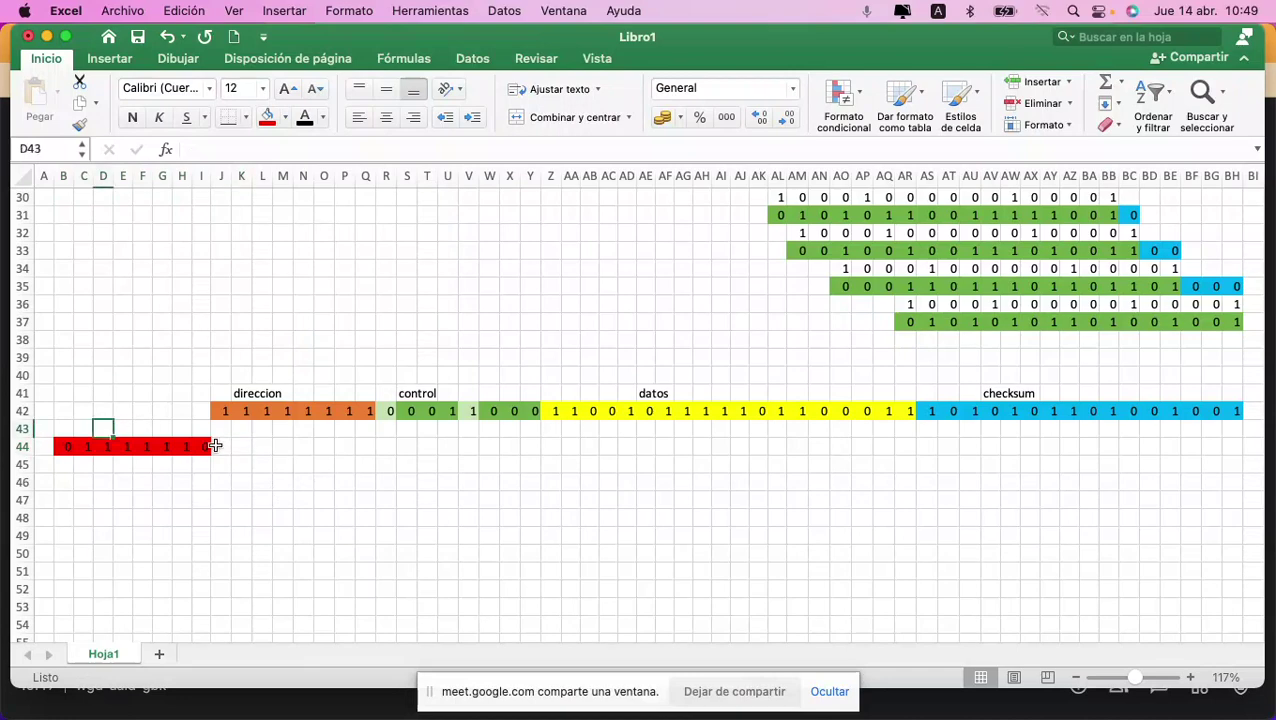
{"action": "type", "text": "delimitaod"}
{"action": "type", "text": "r"}
{"action": "key", "text": "BackSpace"}
{"action": "key", "text": "BackSpace"}
{"action": "key", "text": "BackSpace"}
{"action": "type", "text": "do"}
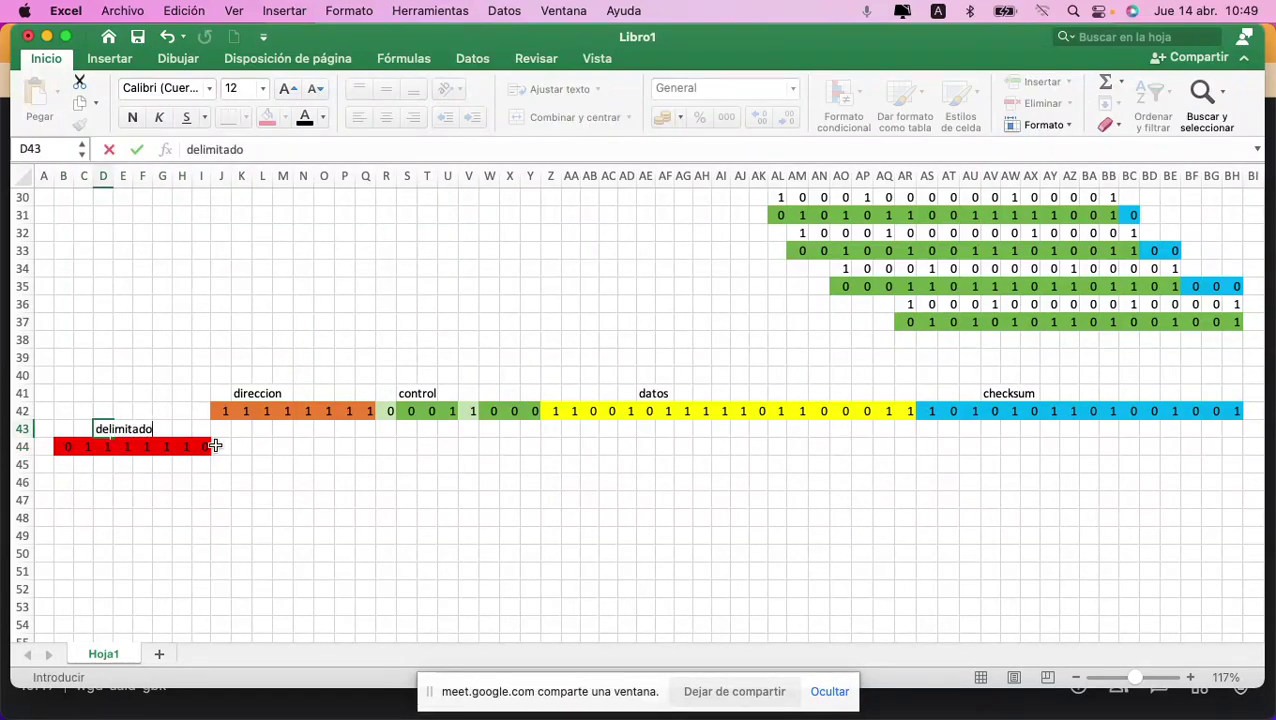
{"action": "type", "text": "r"}
{"action": "key", "text": "Return"}
Step: Copy the eight direccion bits J42:Q42 into row 44 directly after the delimiter, starting at J44
{"action": "key", "text": "Up"}
{"action": "key", "text": "Up"}
{"action": "key", "text": "Right"}
{"action": "key", "text": "Right"}
{"action": "key", "text": "Right"}
{"action": "key", "text": "Right"}
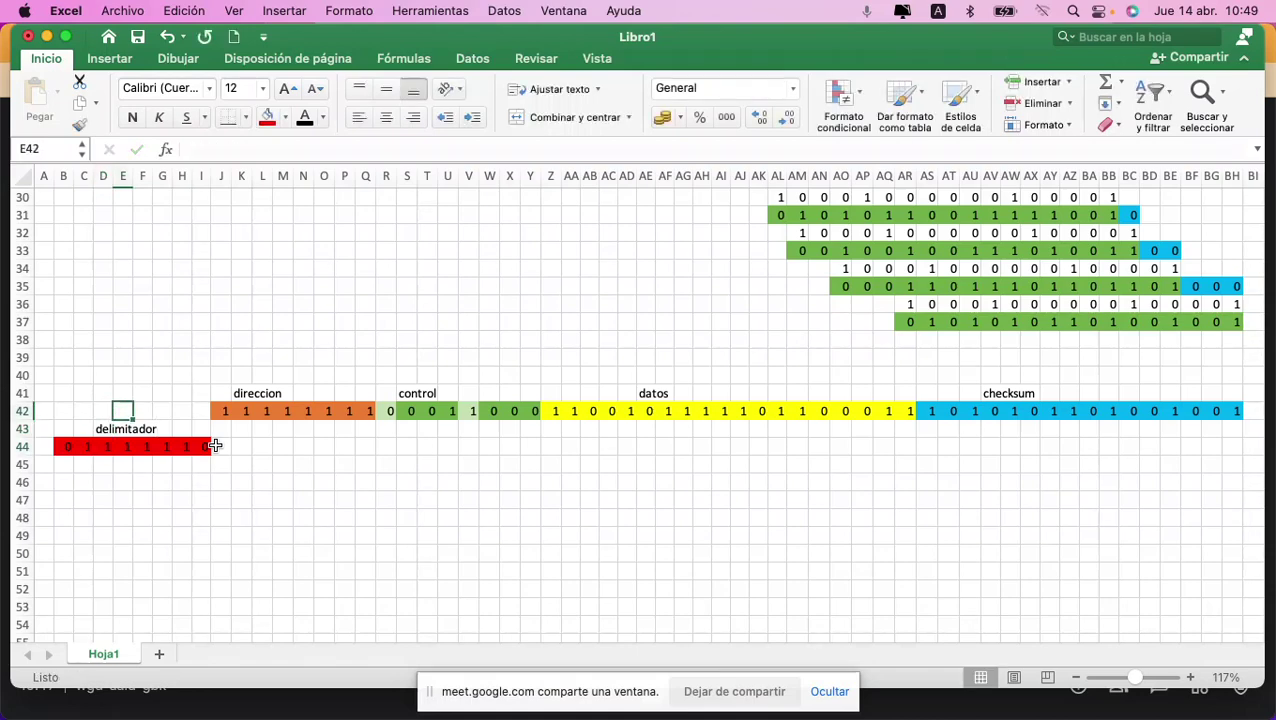
{"action": "key", "text": "Right"}
{"action": "key", "text": "Right"}
{"action": "key", "text": "shift+Right"}
{"action": "key", "text": "shift+Right"}
{"action": "key", "text": "shift+Right"}
{"action": "key", "text": "shift+Right"}
{"action": "key", "text": "shift+Right"}
{"action": "key", "text": "shift+Right"}
{"action": "key", "text": "shift+Right"}
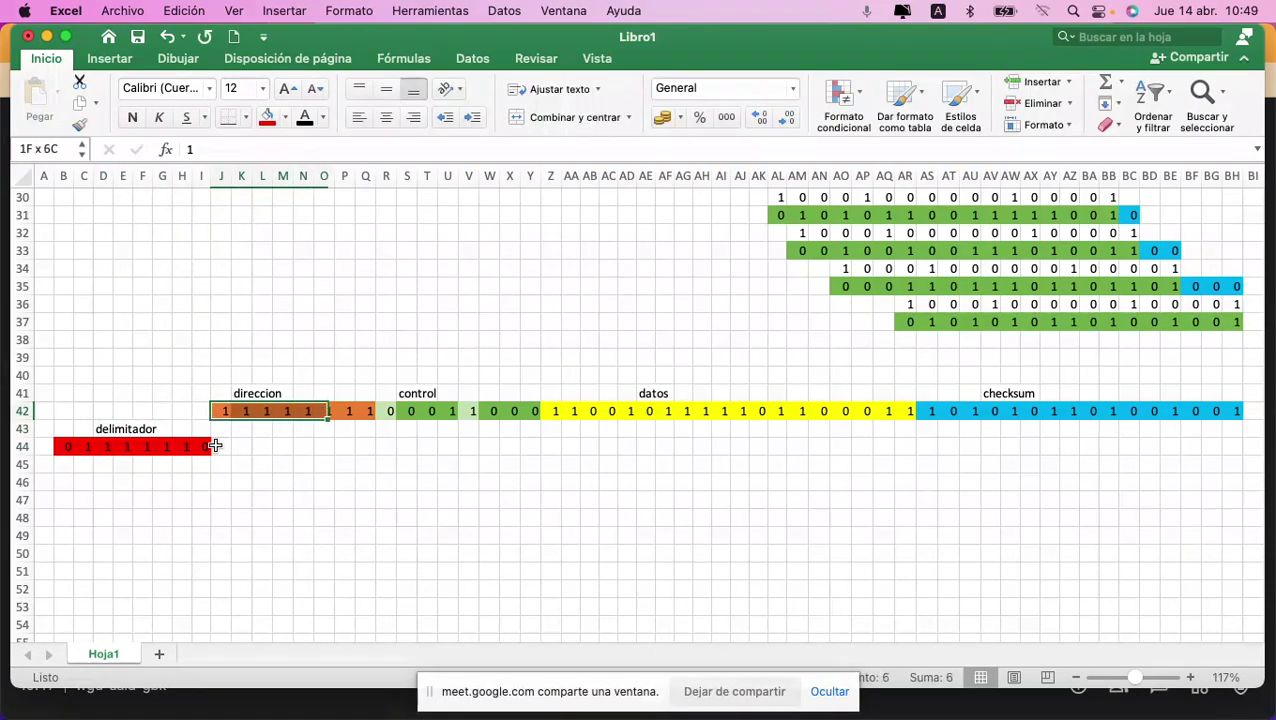
{"action": "key", "text": "super+c"}
{"action": "key", "text": "Down"}
{"action": "key", "text": "Down"}
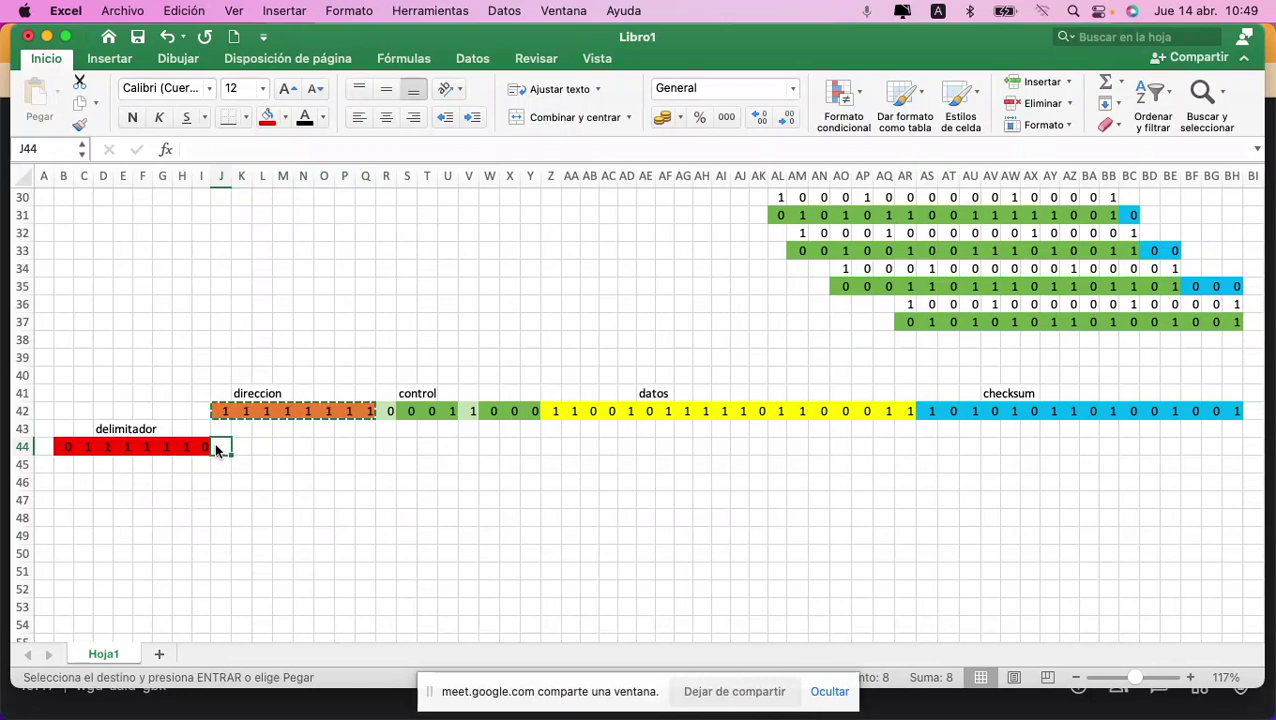
{"action": "key", "text": "super+v"}
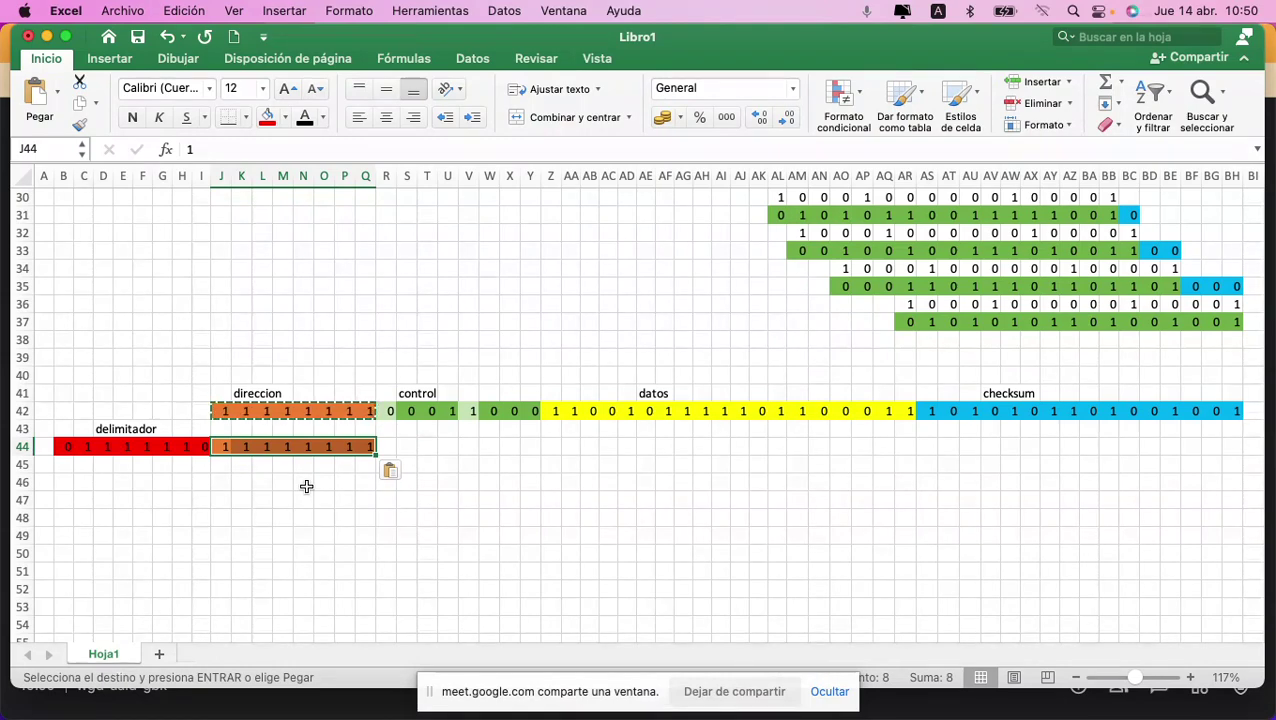
Step: Move the last three direccion bits of row 44 one cell along to P44:R44 and enter a stuffed 0 in O44
{"action": "left_click", "coordinate": [222, 447]}
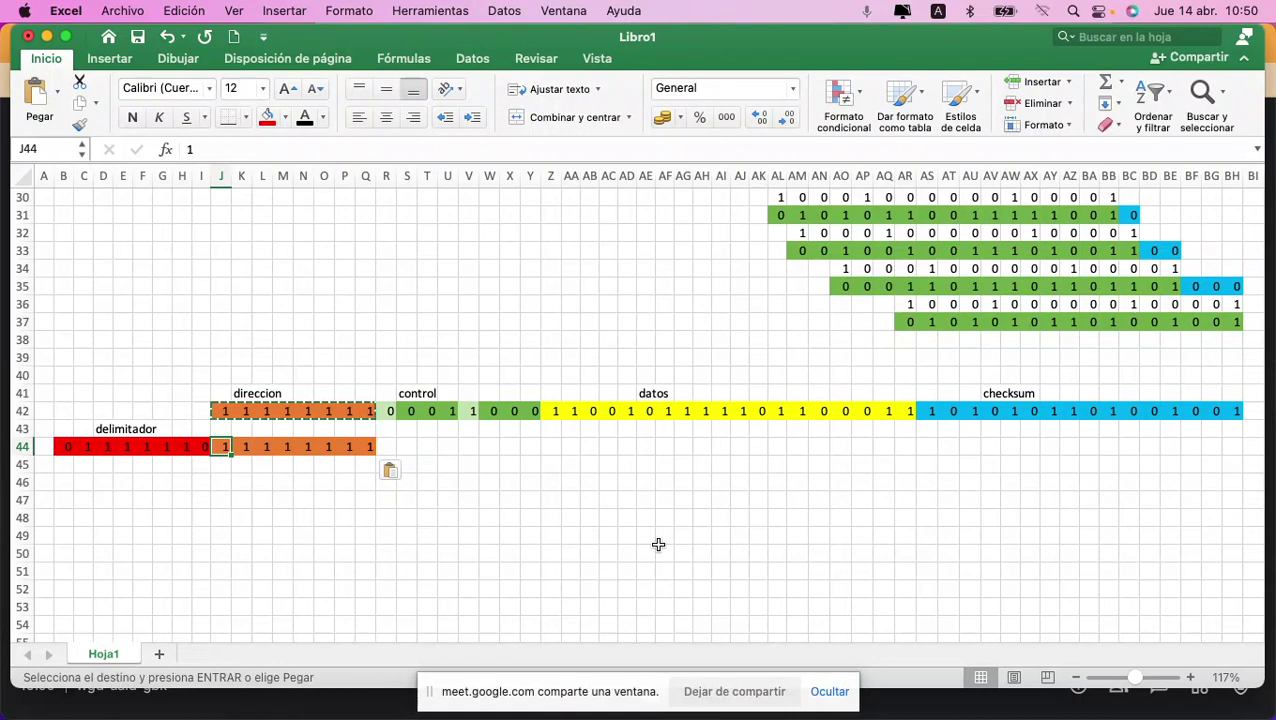
{"action": "key", "text": "Right"}
{"action": "key", "text": "Right"}
{"action": "key", "text": "Right"}
{"action": "key", "text": "Right"}
{"action": "key", "text": "Right"}
{"action": "key", "text": "shift+Right"}
{"action": "key", "text": "shift+Right"}
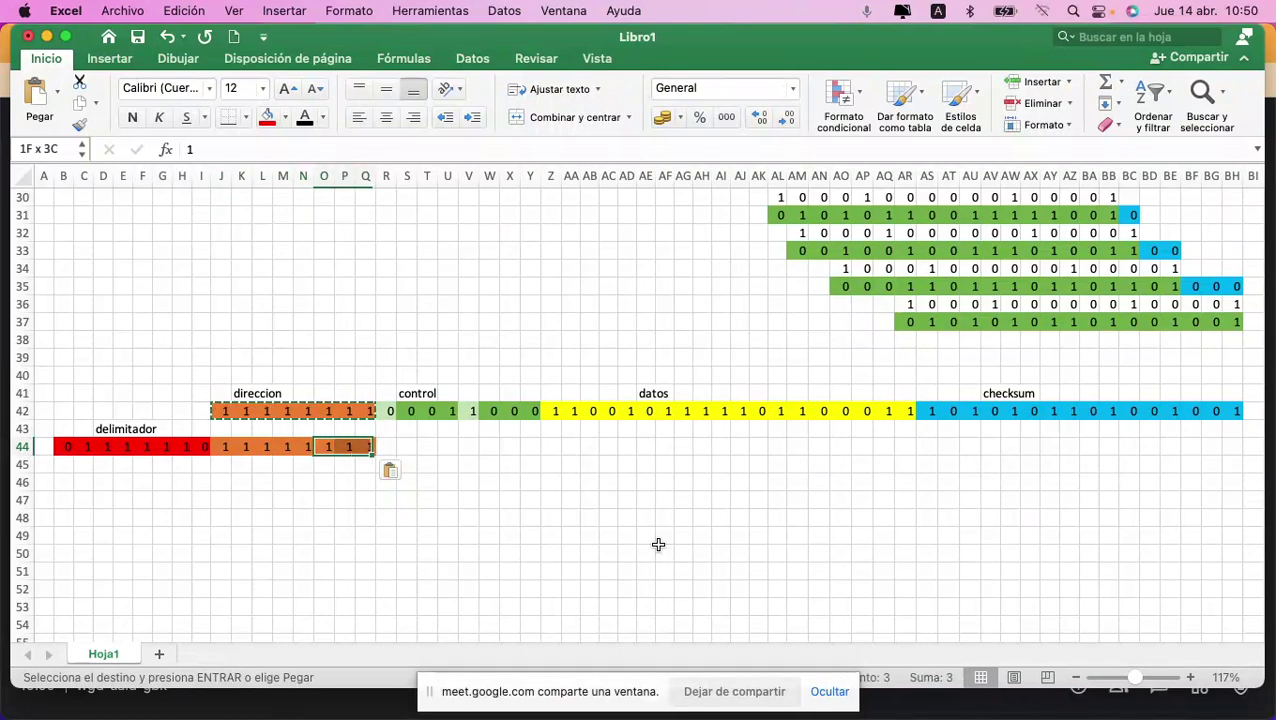
{"action": "key", "text": "shift+Left"}
{"action": "key", "text": "shift+Left"}
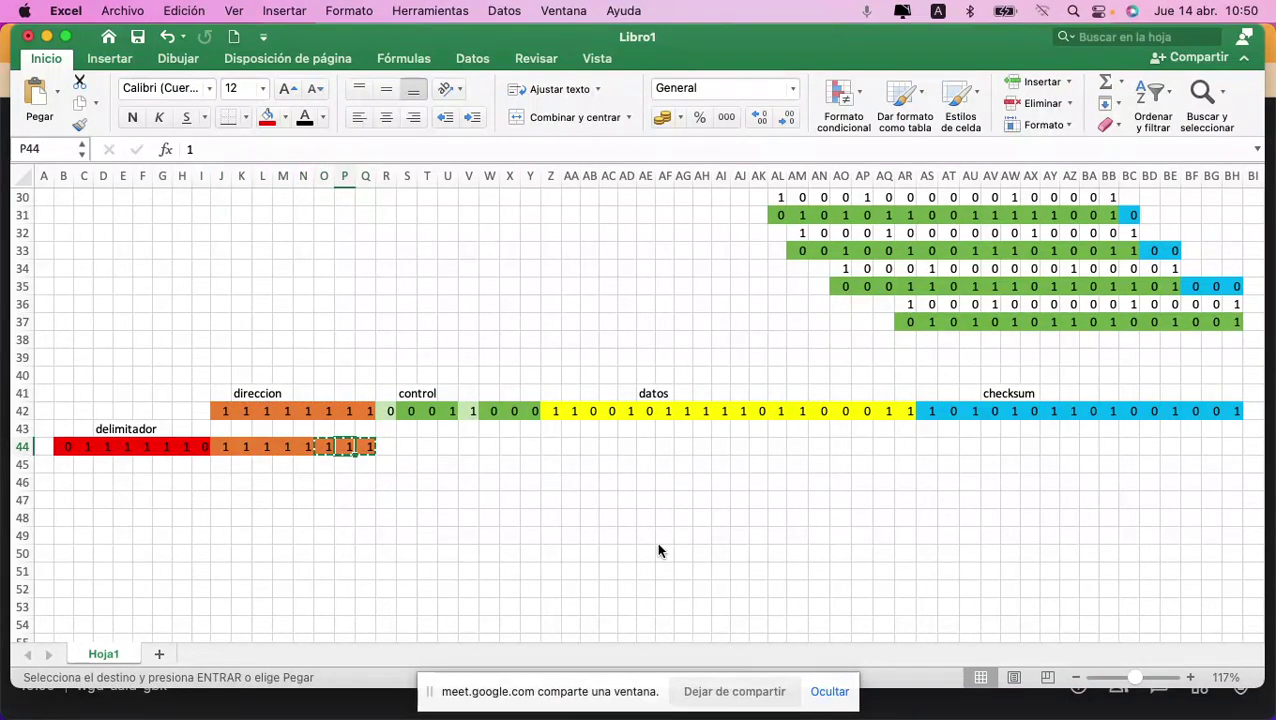
{"action": "key", "text": "super+shift+plus"}
{"action": "type", "text": "0"}
{"action": "key", "text": "Return"}
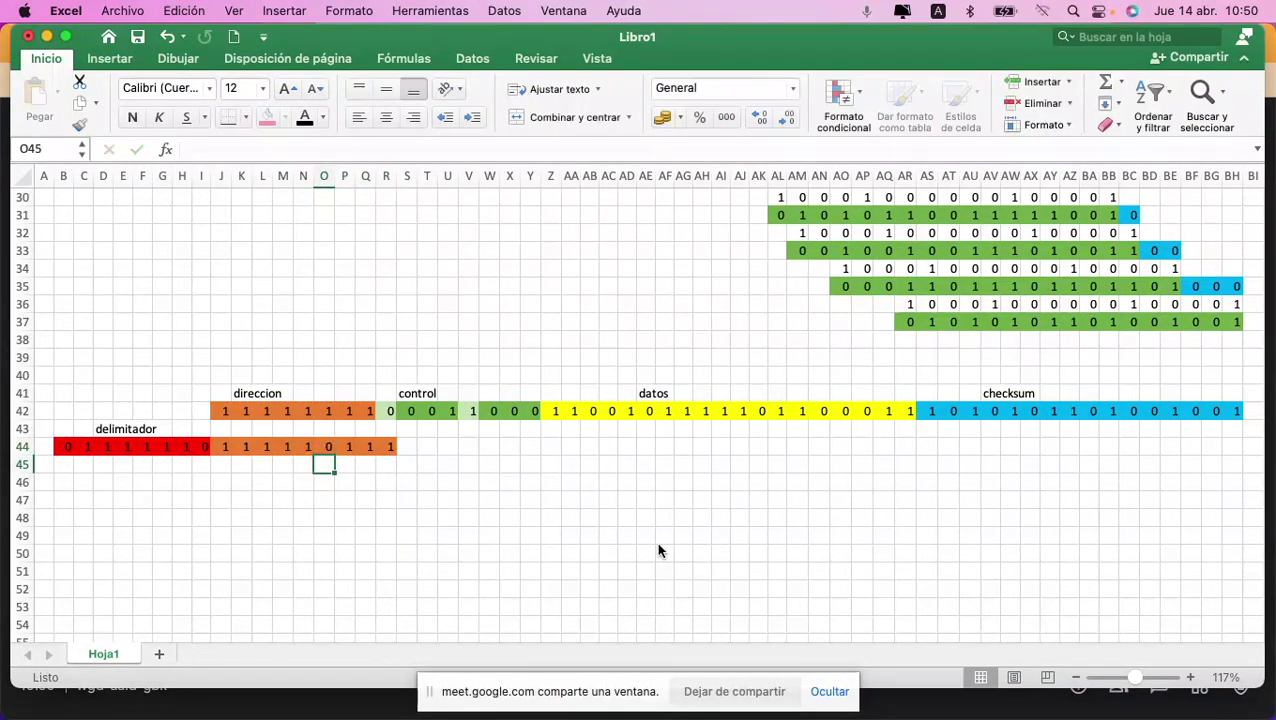
Step: Remove the fill colour from the stuffed 0 in O44
{"action": "key", "text": "Up"}
{"action": "left_click", "coordinate": [285, 117]}
{"action": "left_click", "coordinate": [350, 152]}
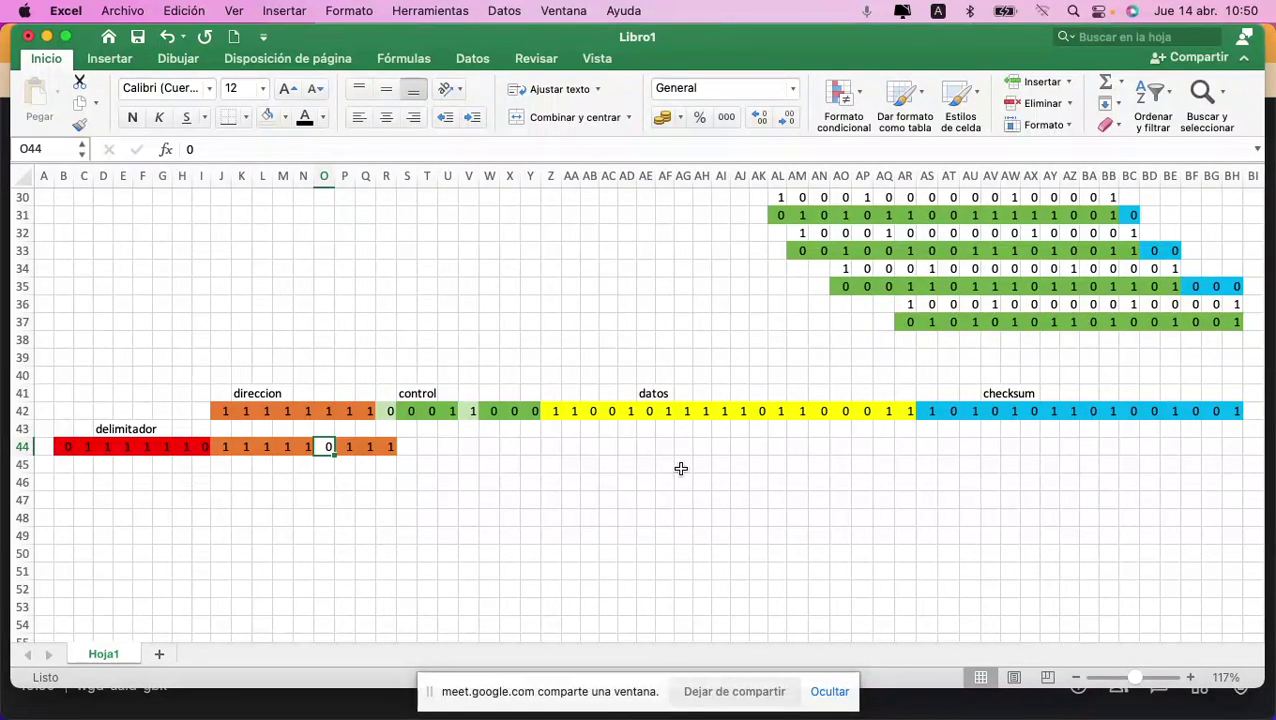
Step: Copy the eight control bits R42:Y42 into row 44 after the direccion bits, starting at S44
{"action": "key", "text": "Right"}
{"action": "key", "text": "Right"}
{"action": "key", "text": "Right"}
{"action": "key", "text": "Right"}
{"action": "key", "text": "Up"}
{"action": "key", "text": "Up"}
{"action": "key", "text": "Left"}
{"action": "key", "text": "shift+Right"}
{"action": "key", "text": "shift+Right"}
{"action": "key", "text": "shift+Right"}
{"action": "key", "text": "shift+Right"}
{"action": "key", "text": "shift+Right"}
{"action": "key", "text": "shift+Right"}
{"action": "key", "text": "shift+Right"}
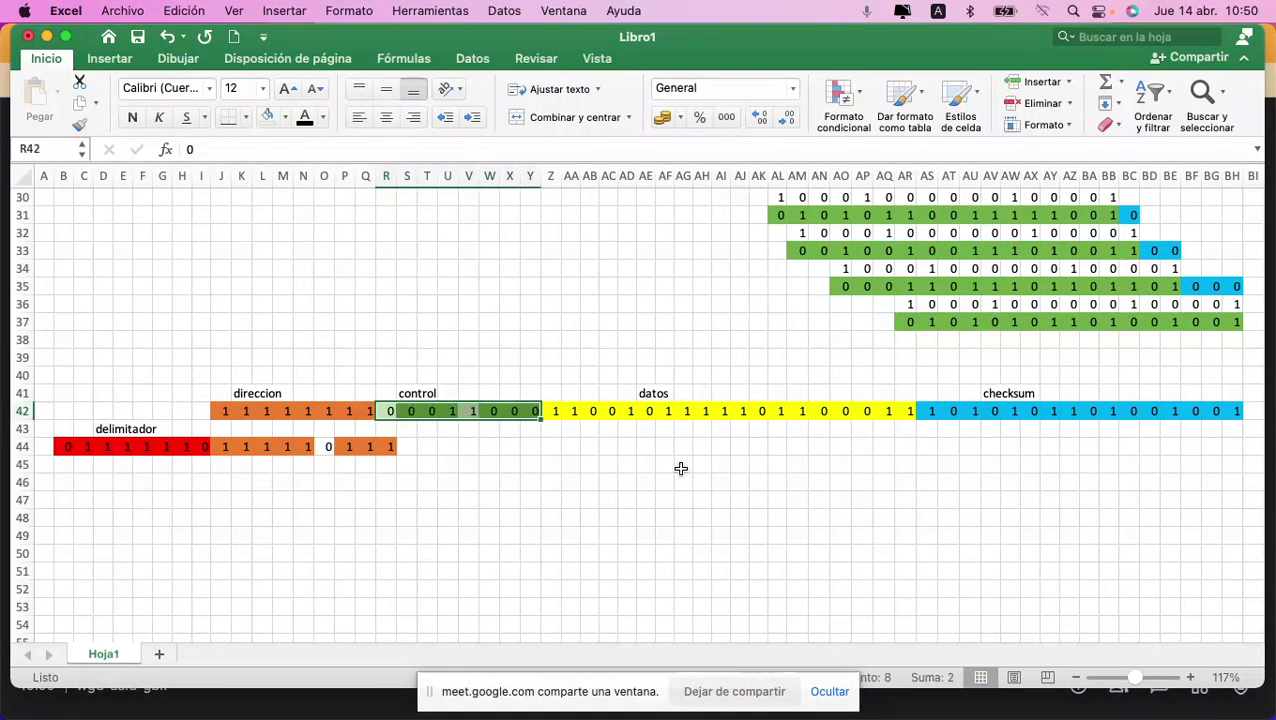
{"action": "key", "text": "super+c"}
{"action": "key", "text": "Down"}
{"action": "key", "text": "Down"}
{"action": "key", "text": "Right"}
{"action": "key", "text": "super+v"}
Step: Copy the first eleven datos bits Z42:AJ42 into row 44 after the control bits, starting at AA44
{"action": "key", "text": "Right"}
{"action": "key", "text": "Right"}
{"action": "key", "text": "Right"}
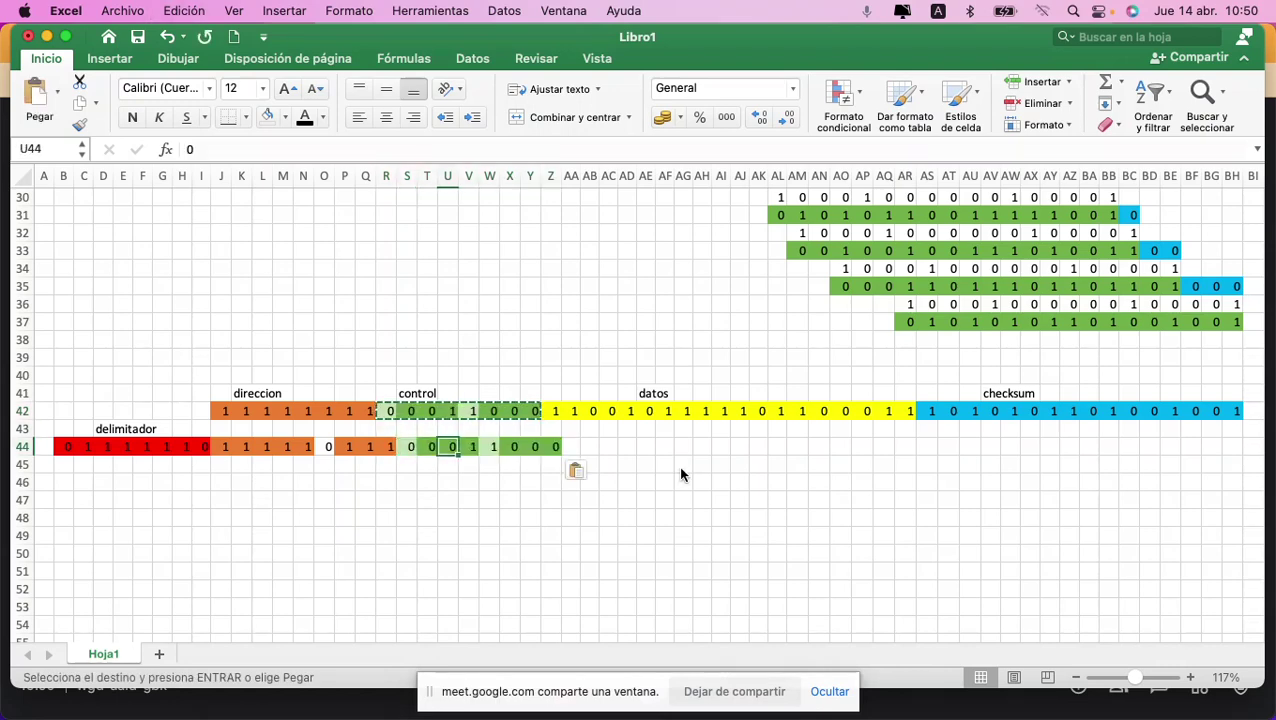
{"action": "key", "text": "Up"}
{"action": "key", "text": "Up"}
{"action": "key", "text": "Right"}
{"action": "key", "text": "Right"}
{"action": "key", "text": "Right"}
{"action": "key", "text": "Right"}
{"action": "key", "text": "Right"}
{"action": "key", "text": "Left"}
{"action": "key", "text": "shift+Right"}
{"action": "key", "text": "shift+Right"}
{"action": "key", "text": "shift+Right"}
{"action": "key", "text": "shift+Right"}
{"action": "key", "text": "shift+Right"}
{"action": "key", "text": "shift+Right"}
{"action": "key", "text": "shift+Right"}
{"action": "key", "text": "shift+Right"}
{"action": "key", "text": "shift+Right"}
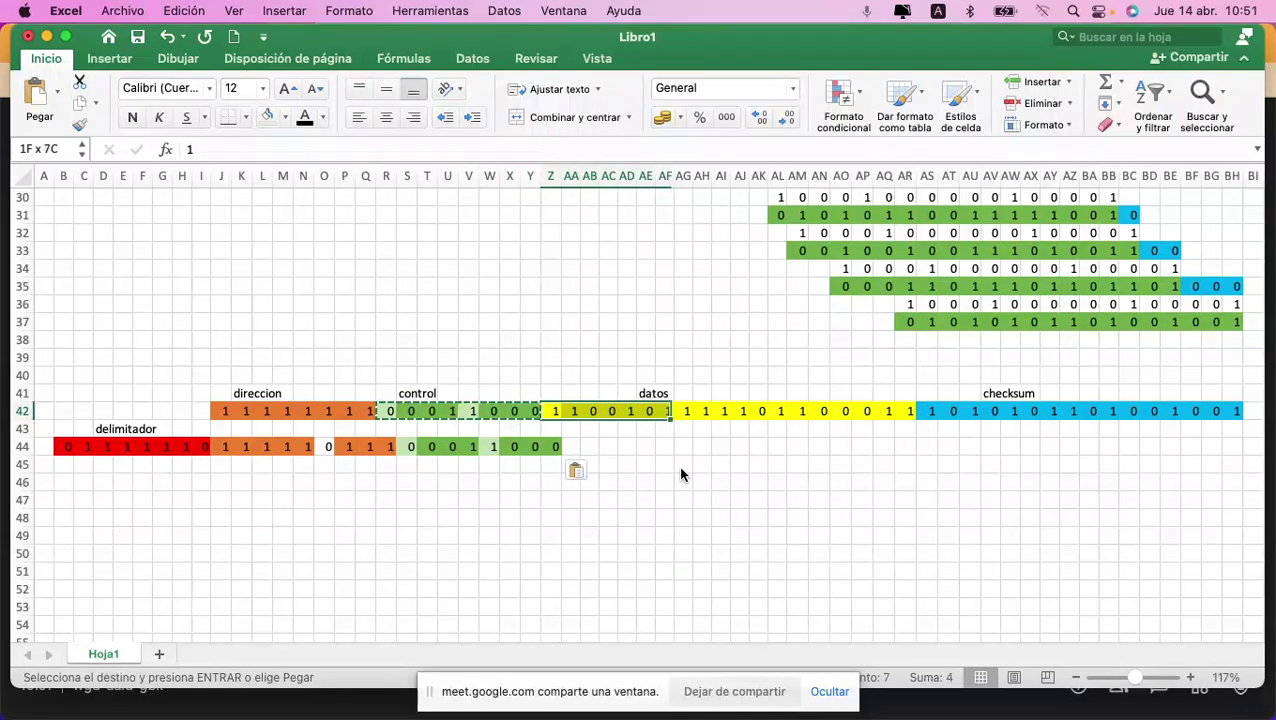
{"action": "key", "text": "shift+Right"}
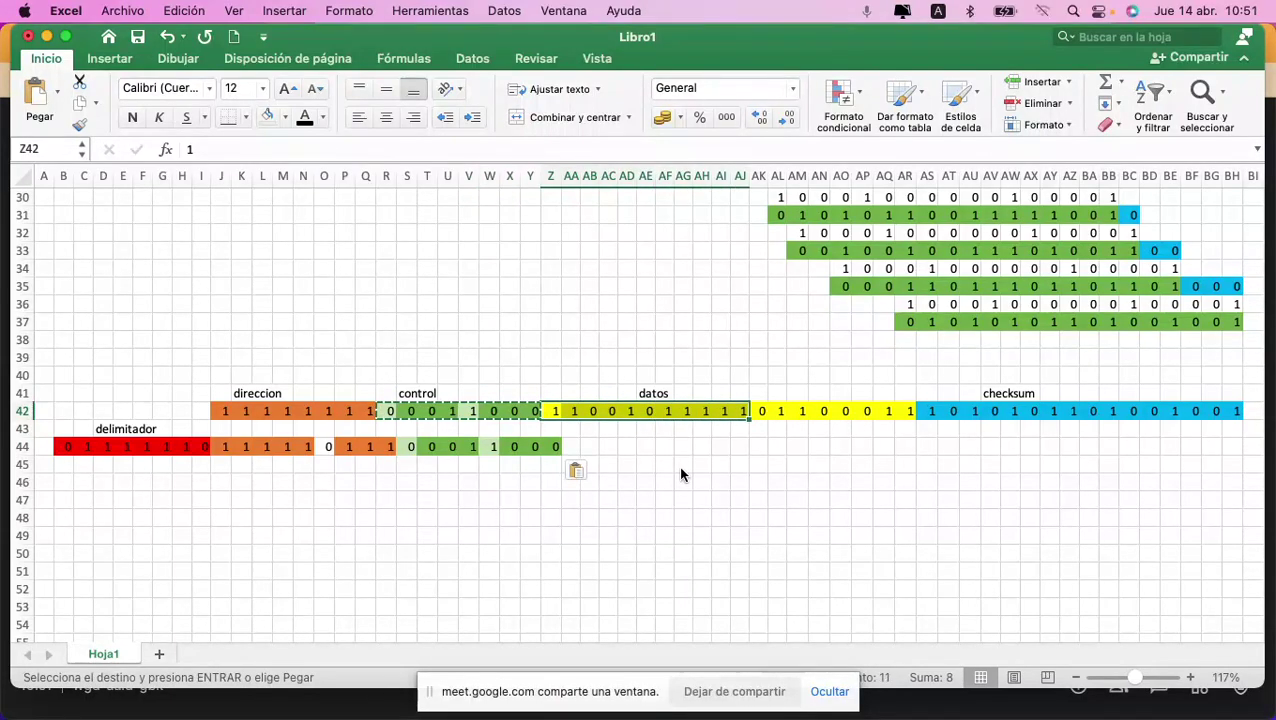
{"action": "key", "text": "super+c"}
{"action": "key", "text": "Down"}
{"action": "key", "text": "Down"}
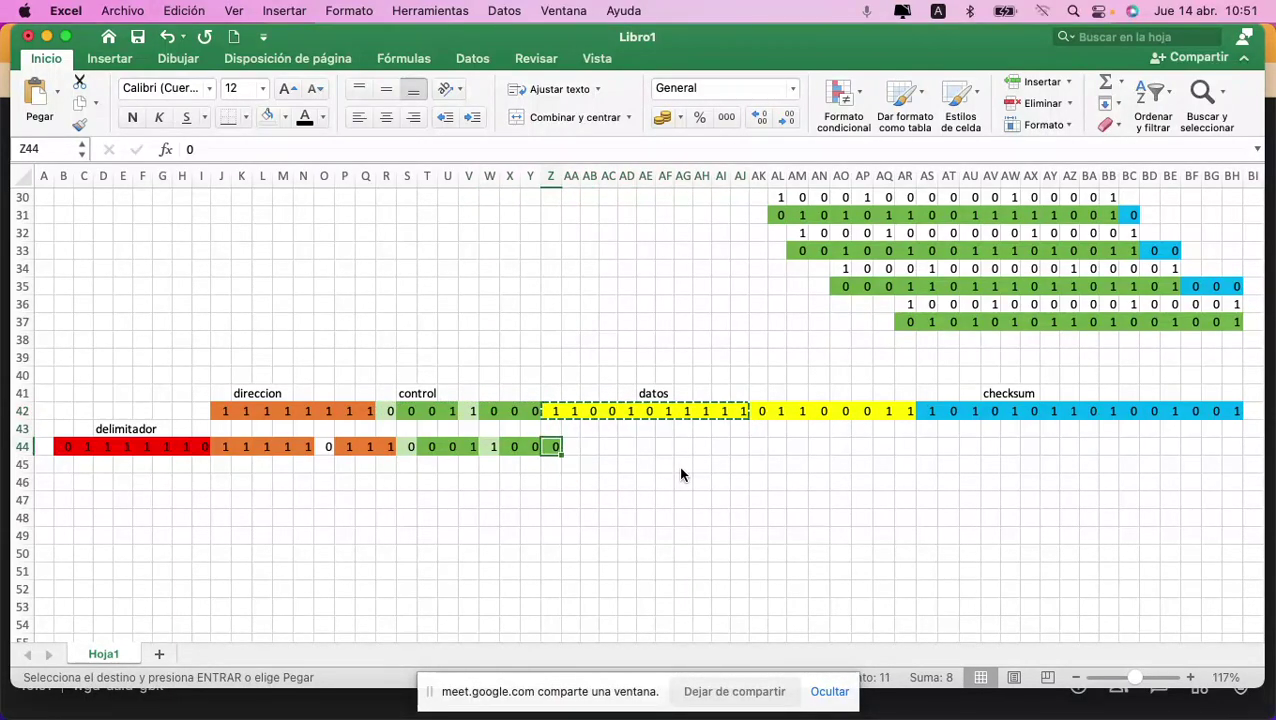
{"action": "key", "text": "Right"}
{"action": "key", "text": "super+v"}
Step: Enter a stuffed 0 in AL44 after the five consecutive ones of the datos bits and leave it without fill
{"action": "key", "text": "Right"}
{"action": "key", "text": "Right"}
{"action": "key", "text": "Right"}
{"action": "key", "text": "Right"}
{"action": "key", "text": "Right"}
{"action": "key", "text": "Right"}
{"action": "key", "text": "Right"}
{"action": "key", "text": "Right"}
{"action": "key", "text": "Right"}
{"action": "key", "text": "Right"}
{"action": "key", "text": "Right"}
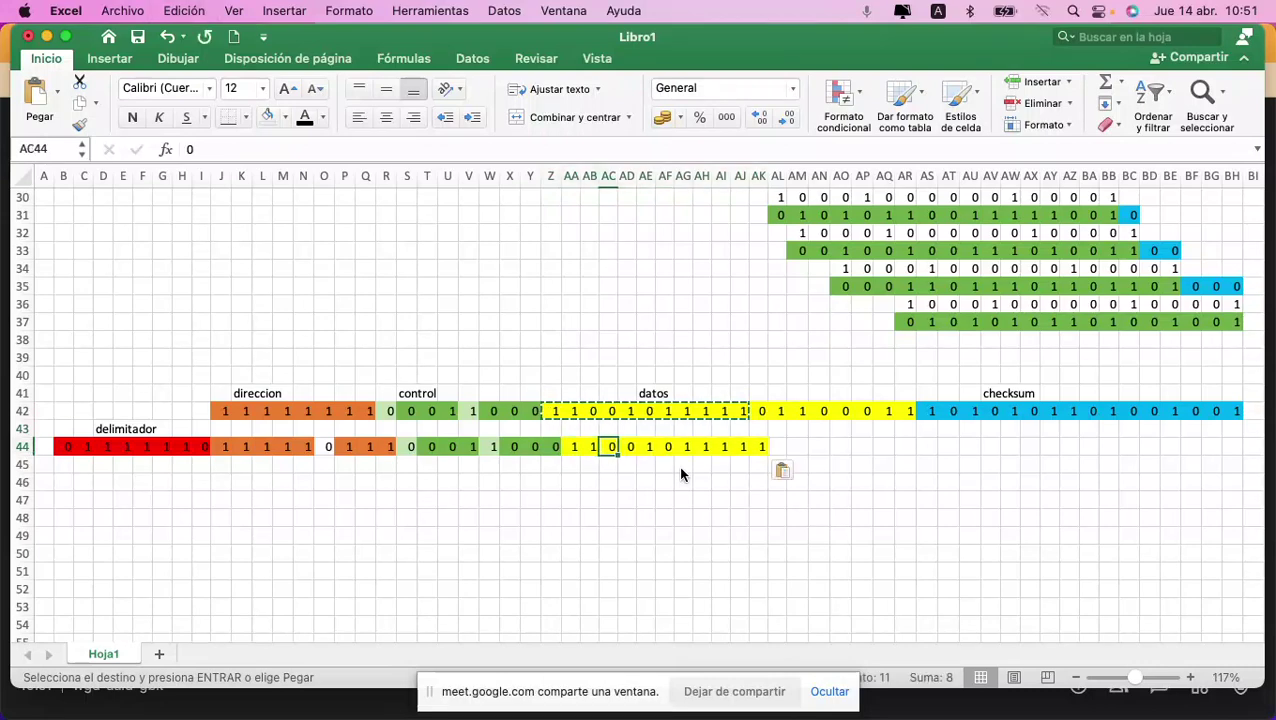
{"action": "type", "text": "0"}
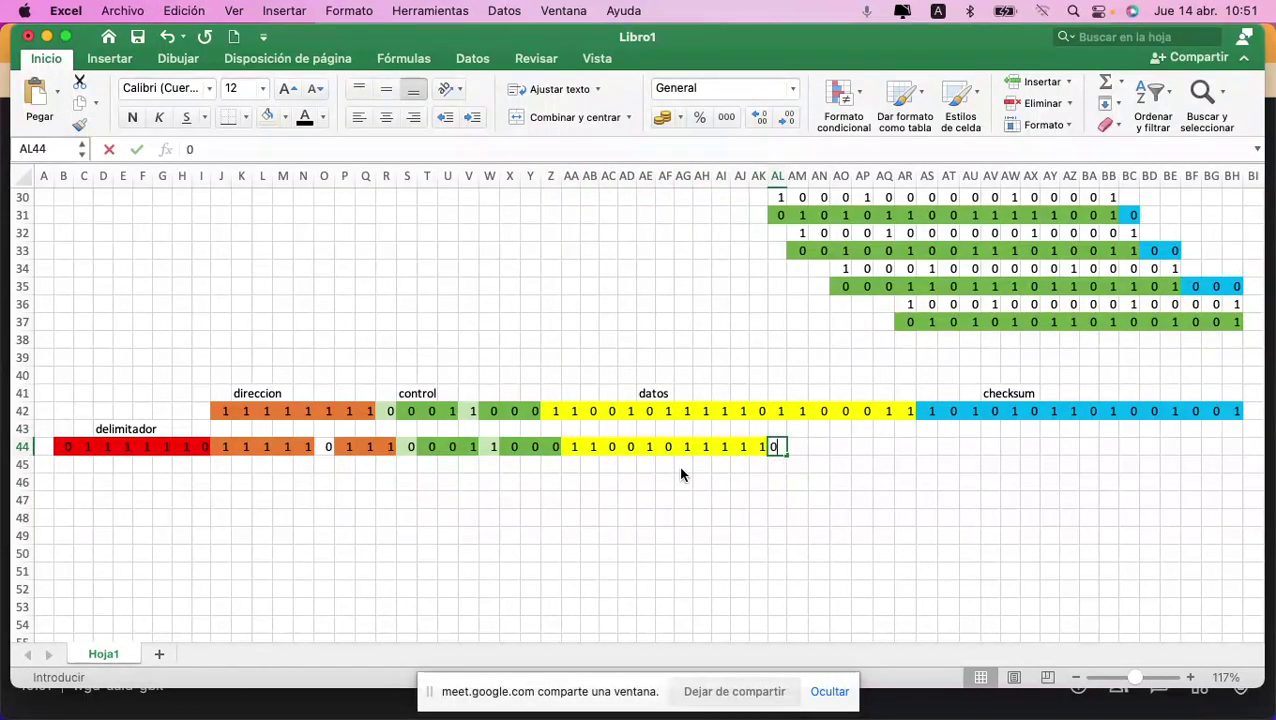
{"action": "key", "text": "Up"}
{"action": "key", "text": "Up"}
{"action": "key", "text": "Left"}
{"action": "key", "text": "Down"}
{"action": "key", "text": "Down"}
{"action": "key", "text": "Right"}
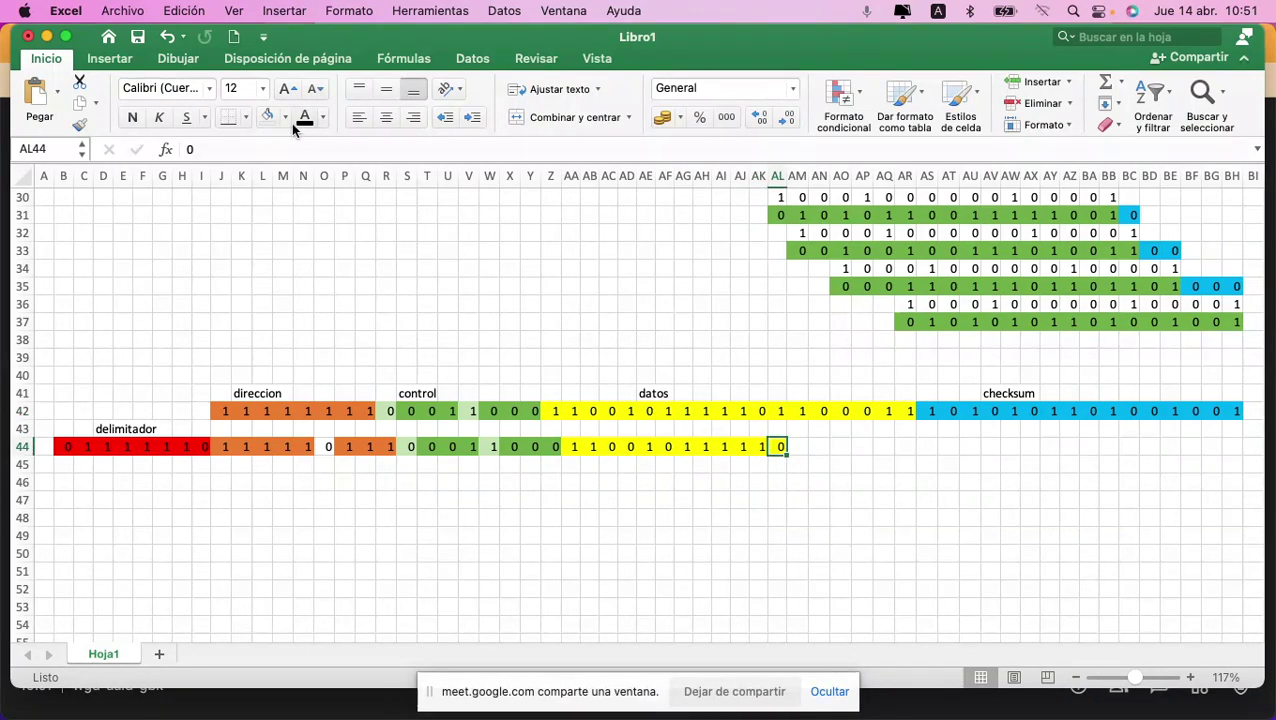
Step: Copy the remaining eight datos bits AK42:AR42 into row 44 after the stuffed 0, starting at AM44
{"action": "key", "text": "Up"}
{"action": "key", "text": "Up"}
{"action": "key", "text": "Left"}
{"action": "key", "text": "shift+Right"}
{"action": "key", "text": "shift+Right"}
{"action": "key", "text": "shift+Right"}
{"action": "key", "text": "shift+Right"}
{"action": "key", "text": "shift+Right"}
{"action": "key", "text": "shift+Right"}
{"action": "key", "text": "shift+Right"}
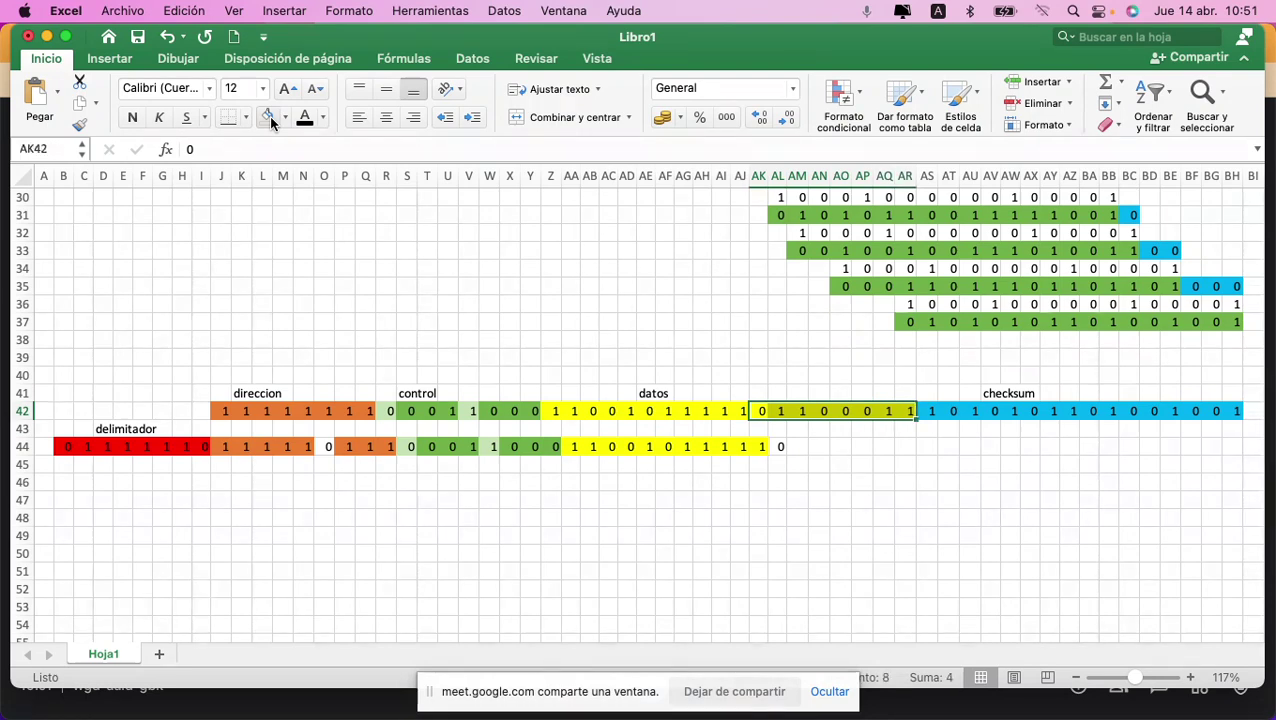
{"action": "key", "text": "super+c"}
{"action": "key", "text": "Down"}
{"action": "key", "text": "Down"}
{"action": "key", "text": "Right"}
{"action": "key", "text": "Right"}
{"action": "key", "text": "super+v"}
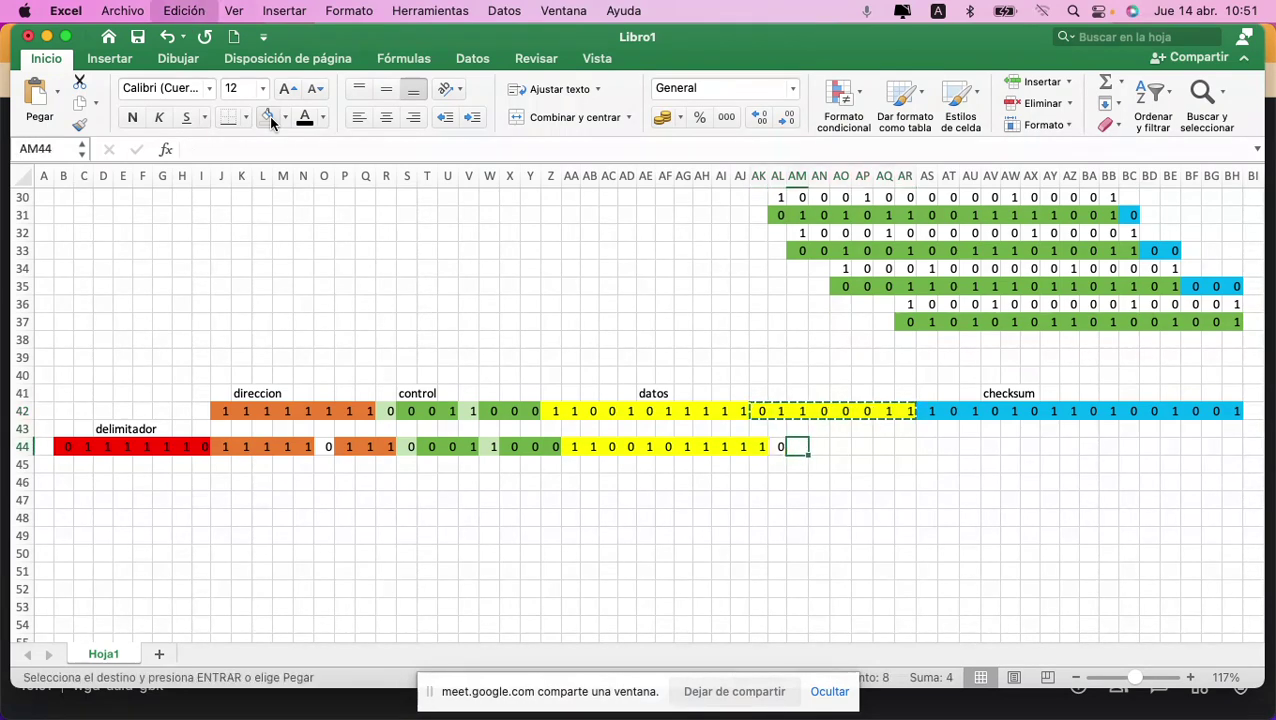
Step: Copy the sixteen checksum bits AS42:BH42 into row 44 after the datos bits, starting at AU44
{"action": "key", "text": "Right"}
{"action": "key", "text": "Right"}
{"action": "key", "text": "Right"}
{"action": "key", "text": "Right"}
{"action": "key", "text": "Right"}
{"action": "key", "text": "Up"}
{"action": "key", "text": "Up"}
{"action": "key", "text": "Right"}
{"action": "key", "text": "shift+Right"}
{"action": "key", "text": "shift+Right"}
{"action": "key", "text": "shift+Right"}
{"action": "key", "text": "shift+Right"}
{"action": "key", "text": "shift+Right"}
{"action": "key", "text": "shift+Right"}
{"action": "key", "text": "shift+Right"}
{"action": "key", "text": "shift+Right"}
{"action": "key", "text": "shift+Right"}
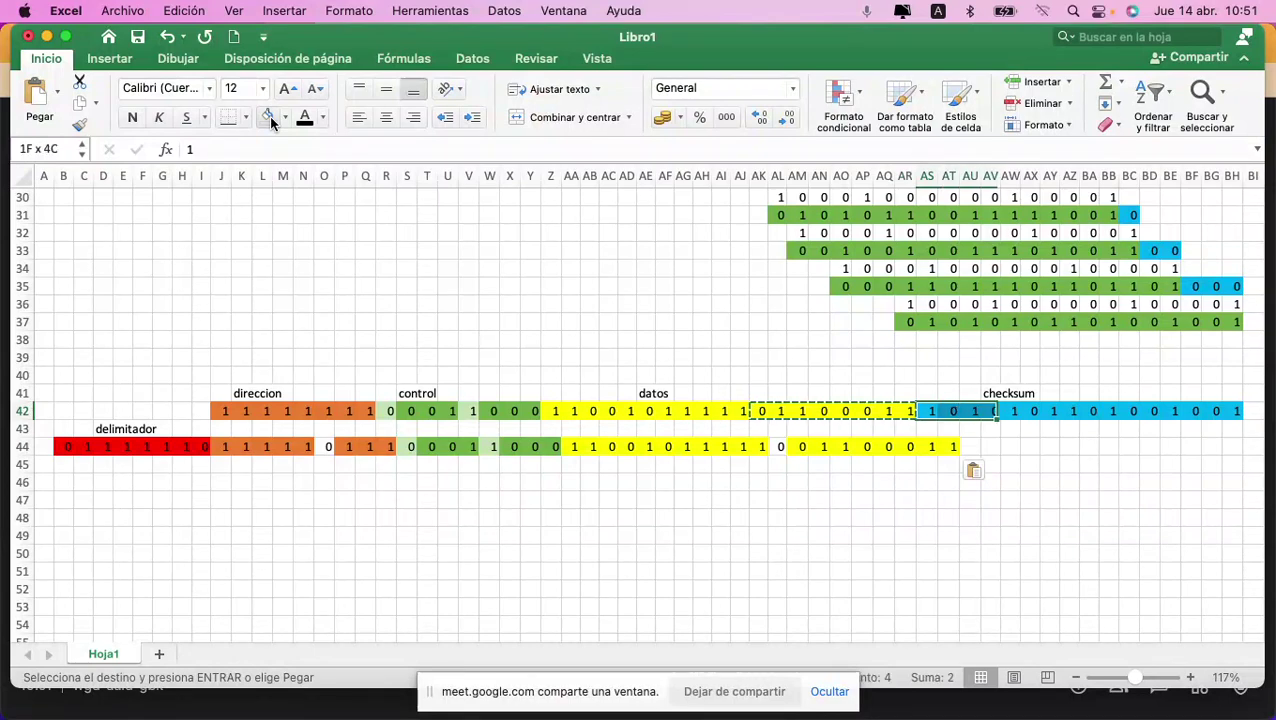
{"action": "key", "text": "shift+Right"}
{"action": "key", "text": "shift+Right"}
{"action": "key", "text": "shift+Right"}
{"action": "key", "text": "shift+Right"}
{"action": "key", "text": "shift+Right"}
{"action": "key", "text": "shift+Right"}
{"action": "key", "text": "shift+Right"}
{"action": "key", "text": "shift+Right"}
{"action": "key", "text": "shift+Right"}
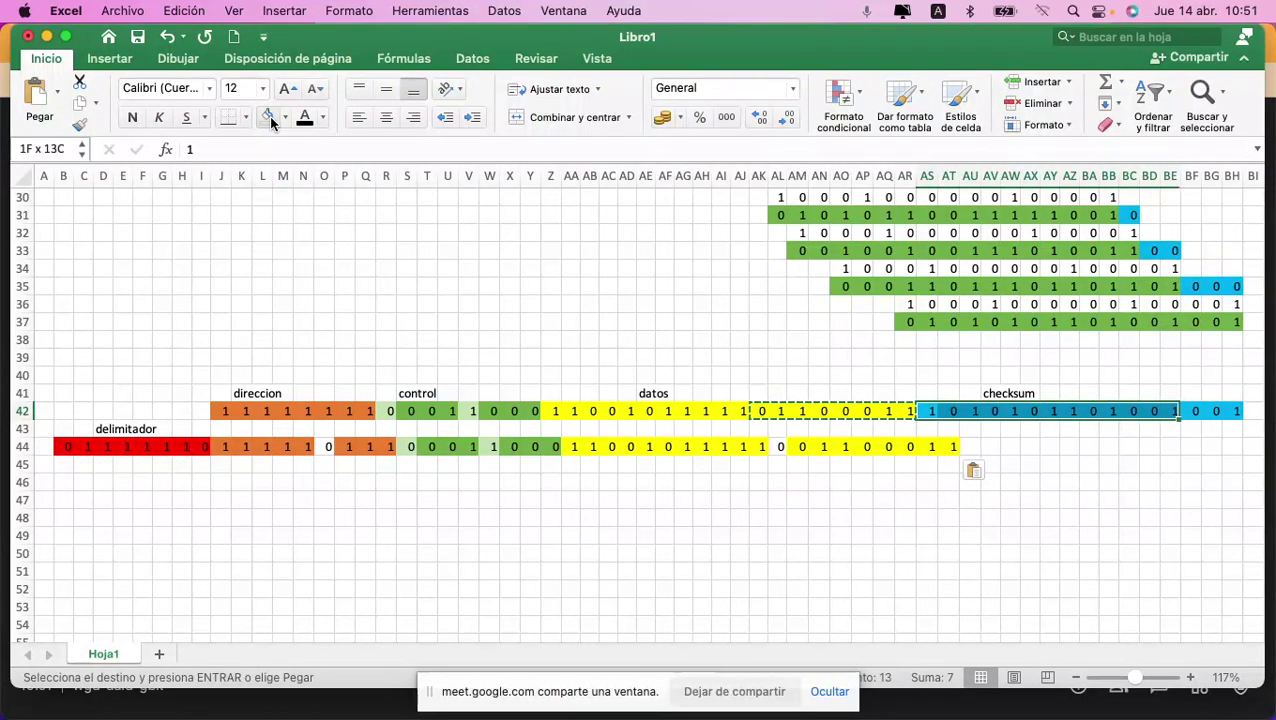
{"action": "key", "text": "shift+Left"}
{"action": "key", "text": "shift+Left"}
{"action": "key", "text": "shift+Left"}
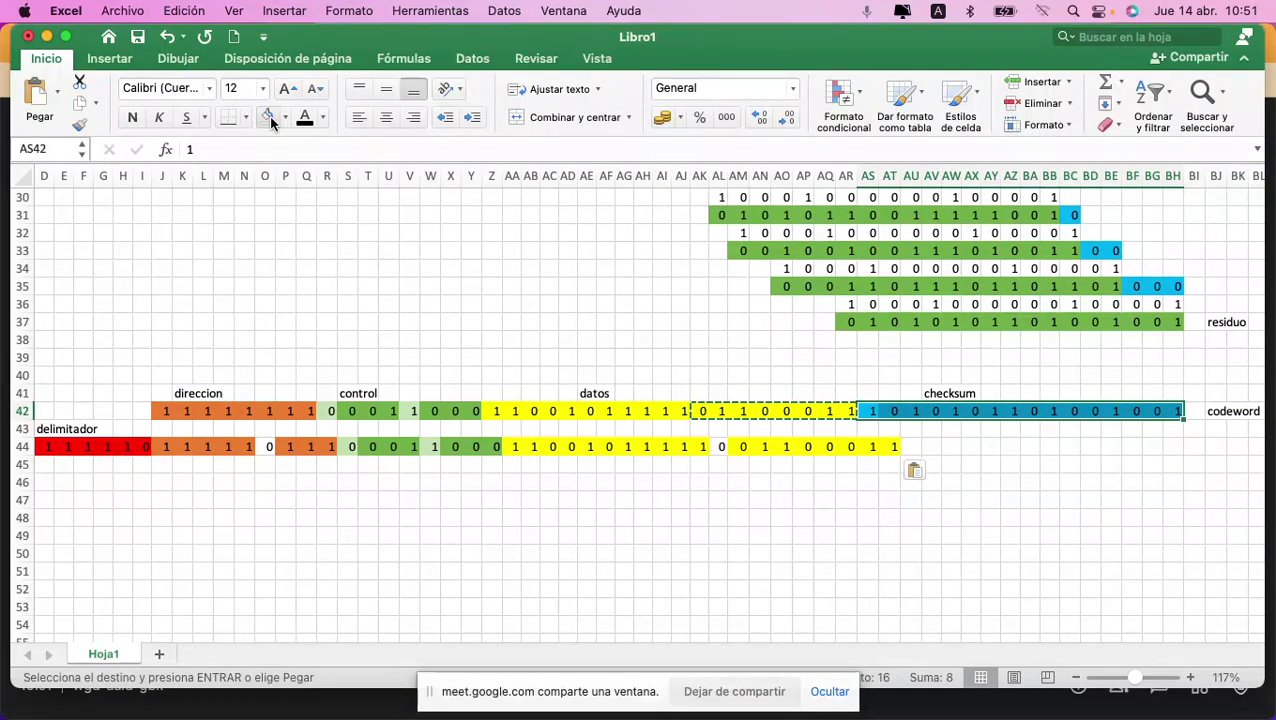
{"action": "key", "text": "super+c"}
{"action": "key", "text": "Down"}
{"action": "key", "text": "Down"}
{"action": "key", "text": "Right"}
{"action": "key", "text": "Right"}
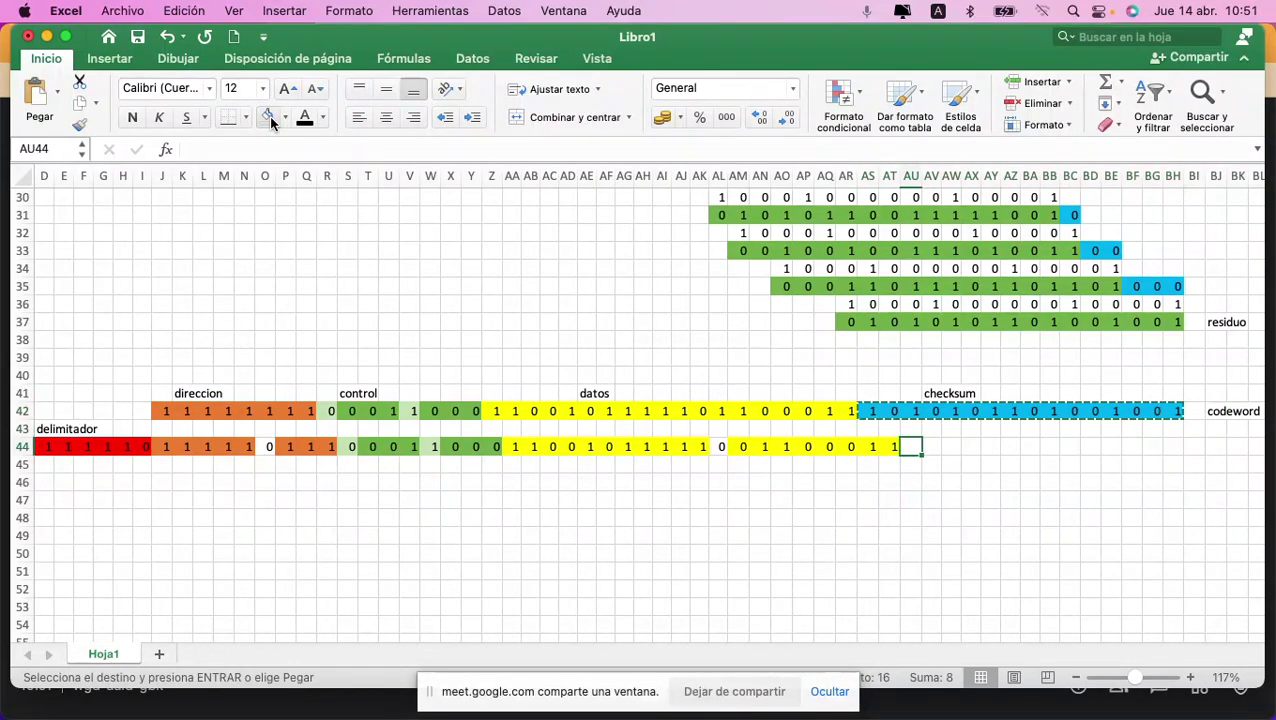
{"action": "key", "text": "super+v"}
{"action": "key", "text": "Right"}
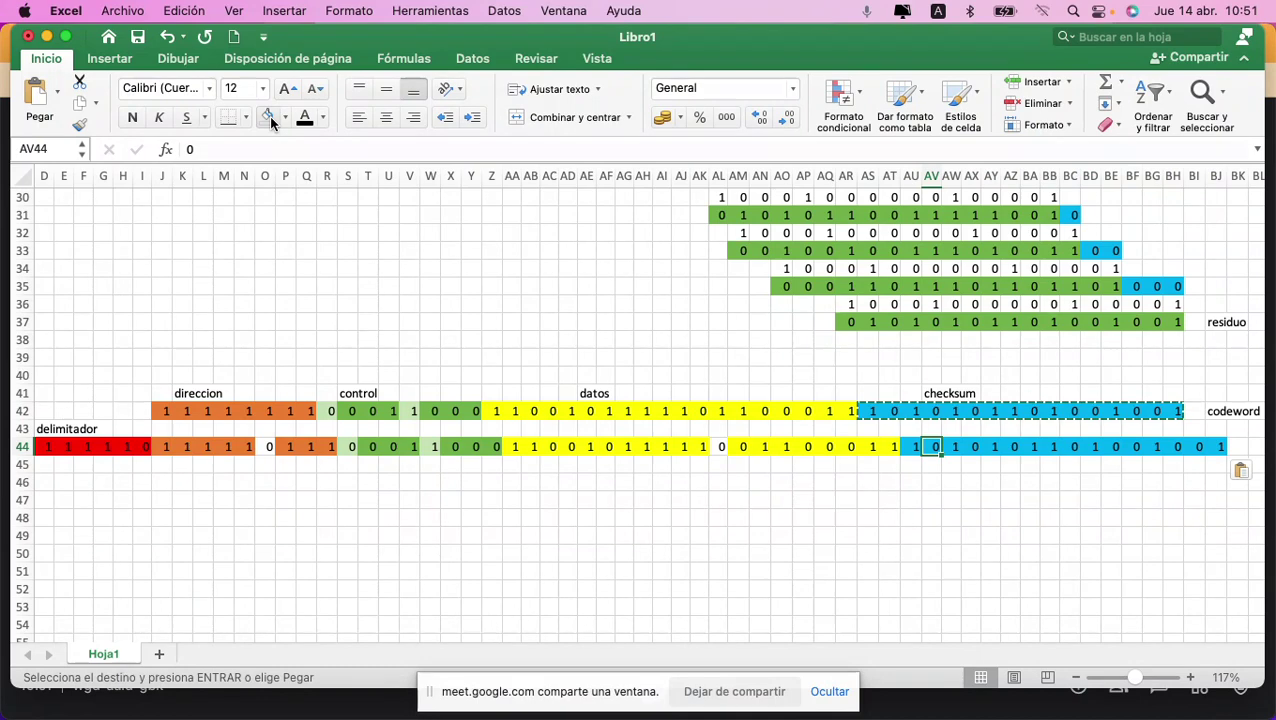
Step: Copy the delimitador label and its eight bits B43:I44 to the end of the frame after the checksum bits, starting at BK43
{"action": "key", "text": "Left"}
{"action": "key", "text": "Left"}
{"action": "key", "text": "Left"}
{"action": "key", "text": "Left"}
{"action": "key", "text": "Left"}
{"action": "key", "text": "Left"}
{"action": "key", "text": "Left"}
{"action": "key", "text": "Left"}
{"action": "key", "text": "Left"}
{"action": "key", "text": "Left"}
{"action": "key", "text": "Left"}
{"action": "key", "text": "Left"}
{"action": "key", "text": "Left"}
{"action": "key", "text": "Left"}
{"action": "key", "text": "Left"}
{"action": "key", "text": "Left"}
{"action": "key", "text": "Left"}
{"action": "key", "text": "Left"}
{"action": "key", "text": "Left"}
{"action": "key", "text": "Left"}
{"action": "key", "text": "Left"}
{"action": "key", "text": "Left"}
{"action": "key", "text": "Left"}
{"action": "key", "text": "Left"}
{"action": "key", "text": "Left"}
{"action": "key", "text": "Left"}
{"action": "key", "text": "Left"}
{"action": "key", "text": "Left"}
{"action": "key", "text": "Left"}
{"action": "key", "text": "Left"}
{"action": "key", "text": "Left"}
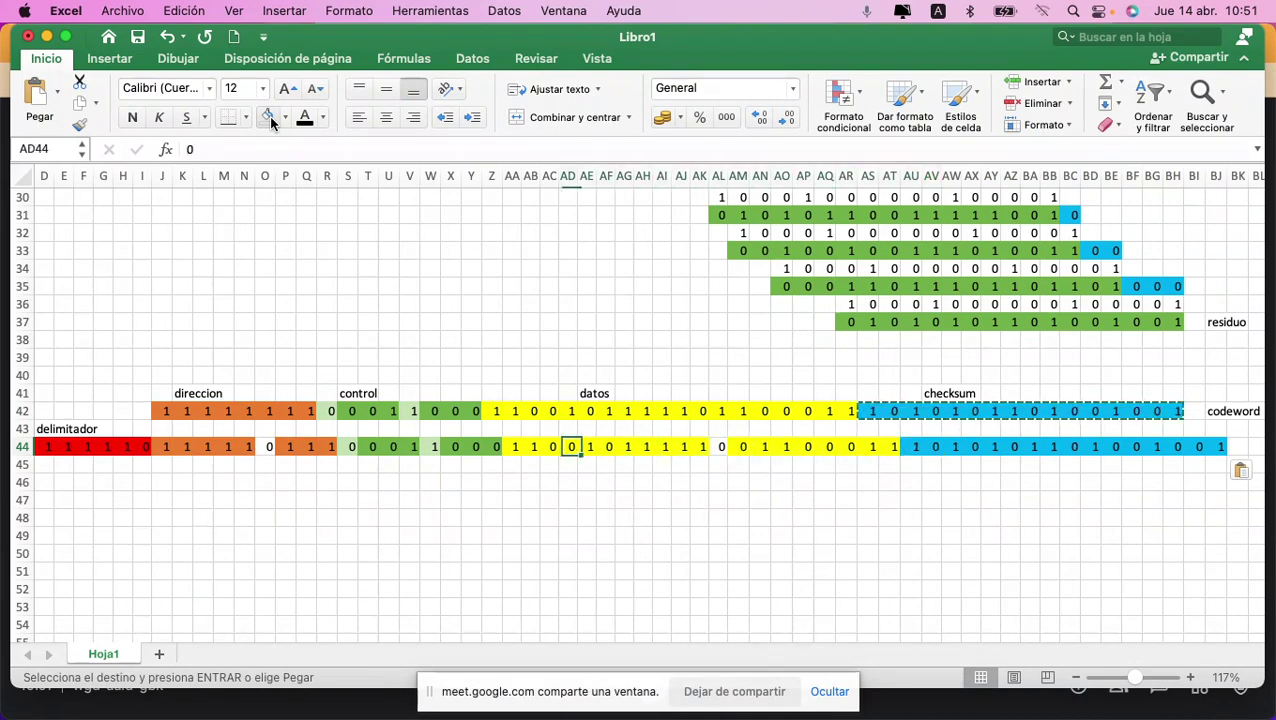
{"action": "key", "text": "Left"}
{"action": "key", "text": "Left"}
{"action": "key", "text": "Left"}
{"action": "key", "text": "Left"}
{"action": "key", "text": "Right"}
{"action": "key", "text": "shift+Up"}
{"action": "key", "text": "shift+Left"}
{"action": "key", "text": "shift+Left"}
{"action": "key", "text": "shift+Left"}
{"action": "key", "text": "shift+Left"}
{"action": "key", "text": "shift+Left"}
{"action": "key", "text": "shift+Left"}
{"action": "key", "text": "shift+Left"}
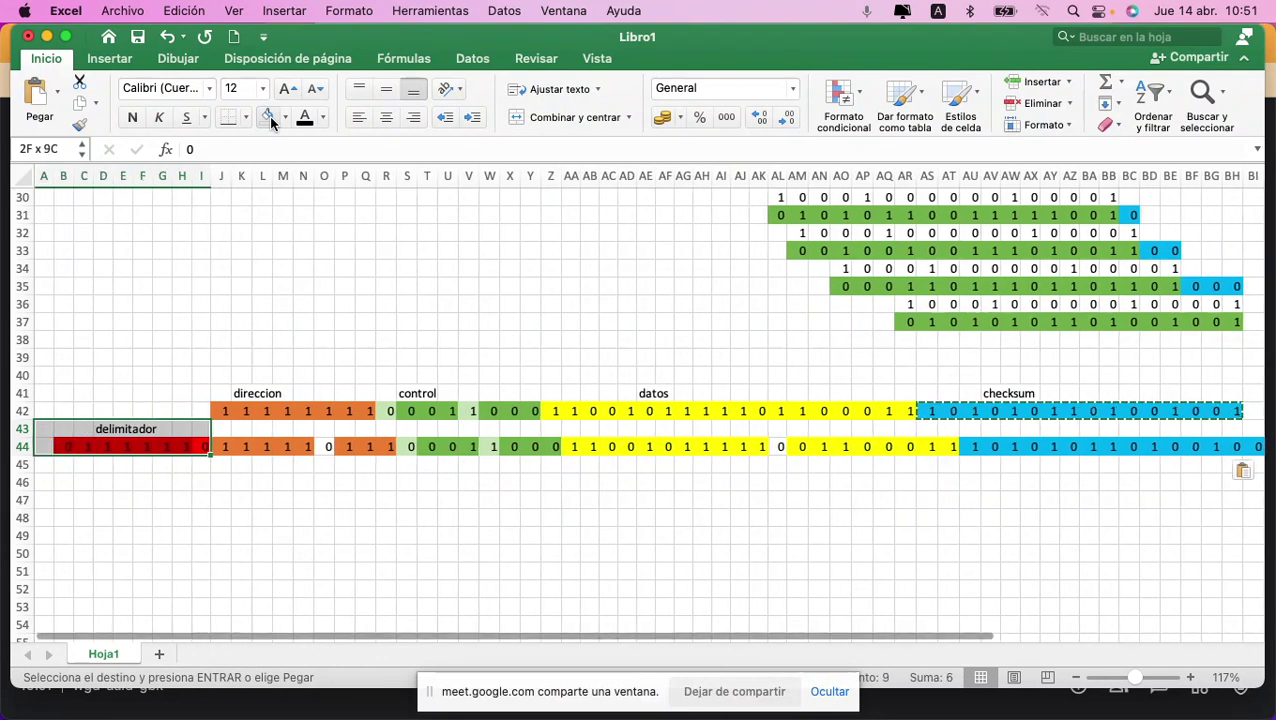
{"action": "key", "text": "super+c"}
{"action": "key", "text": "Right"}
{"action": "key", "text": "Right"}
{"action": "key", "text": "Right"}
{"action": "key", "text": "Right"}
{"action": "key", "text": "Right"}
{"action": "key", "text": "Right"}
{"action": "key", "text": "Right"}
{"action": "key", "text": "Right"}
{"action": "key", "text": "Right"}
{"action": "key", "text": "Right"}
{"action": "key", "text": "Right"}
{"action": "key", "text": "Right"}
{"action": "key", "text": "Right"}
{"action": "key", "text": "Right"}
{"action": "key", "text": "Right"}
{"action": "key", "text": "Right"}
{"action": "key", "text": "Right"}
{"action": "key", "text": "Right"}
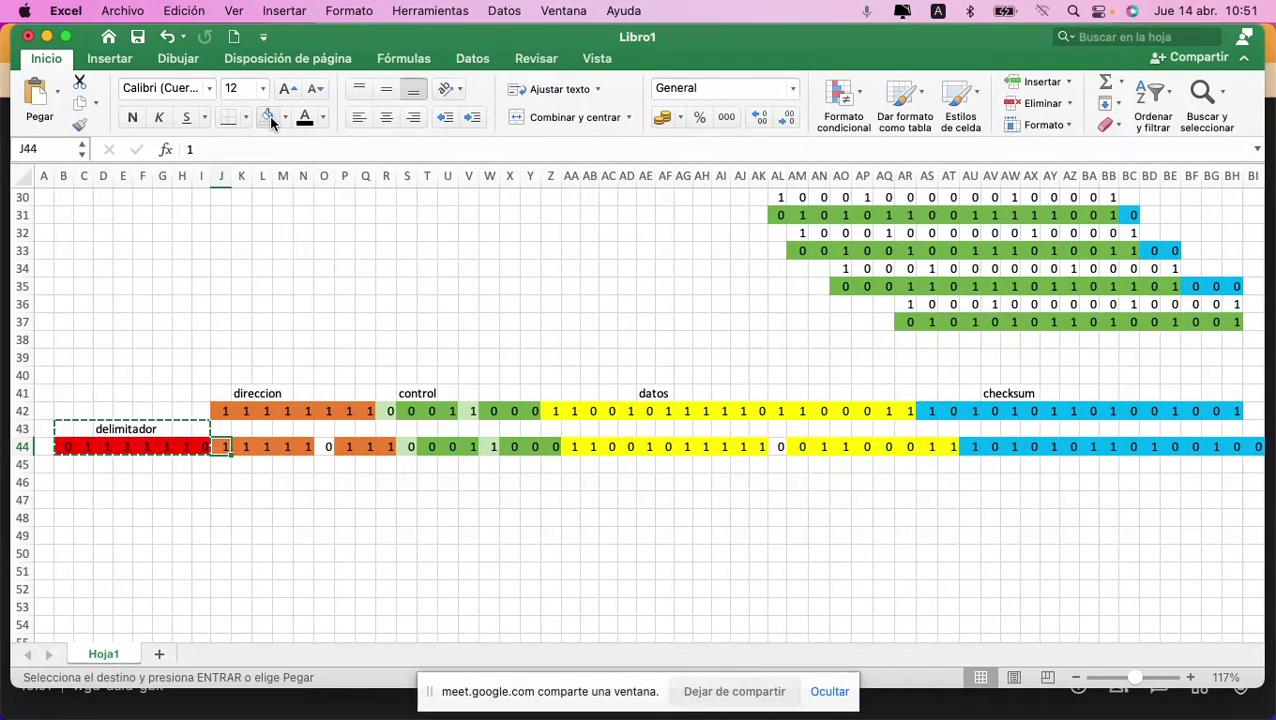
{"action": "key", "text": "Right"}
{"action": "key", "text": "Right"}
{"action": "key", "text": "Right"}
{"action": "key", "text": "Right"}
{"action": "key", "text": "Right"}
{"action": "key", "text": "Right"}
{"action": "key", "text": "Right"}
{"action": "key", "text": "Right"}
{"action": "key", "text": "Right"}
{"action": "key", "text": "Right"}
{"action": "key", "text": "Right"}
{"action": "key", "text": "Right"}
{"action": "key", "text": "Right"}
{"action": "key", "text": "Right"}
{"action": "key", "text": "Right"}
{"action": "key", "text": "Right"}
{"action": "key", "text": "Right"}
{"action": "key", "text": "Right"}
{"action": "key", "text": "Right"}
{"action": "key", "text": "Right"}
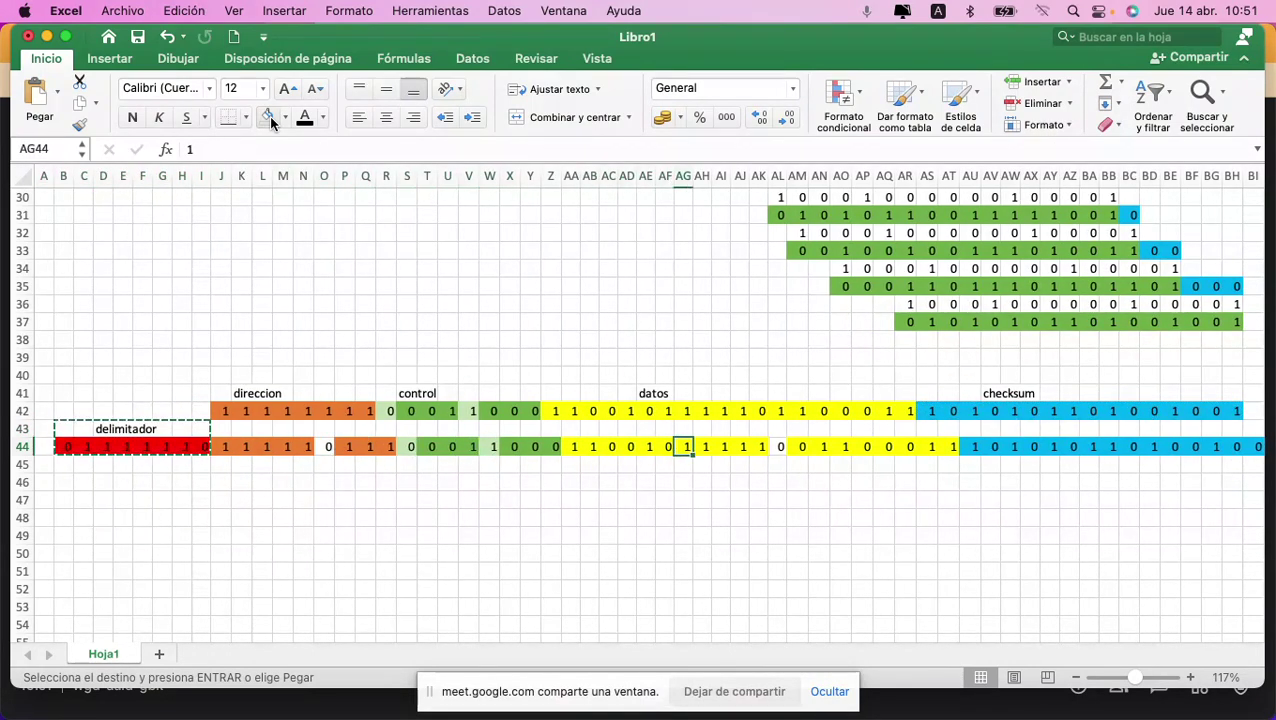
{"action": "key", "text": "Right"}
{"action": "key", "text": "Right"}
{"action": "key", "text": "Right"}
{"action": "key", "text": "Right"}
{"action": "key", "text": "Right"}
{"action": "key", "text": "Right"}
{"action": "key", "text": "Right"}
{"action": "key", "text": "Right"}
{"action": "key", "text": "Right"}
{"action": "key", "text": "Right"}
{"action": "key", "text": "Right"}
{"action": "key", "text": "Right"}
{"action": "key", "text": "Right"}
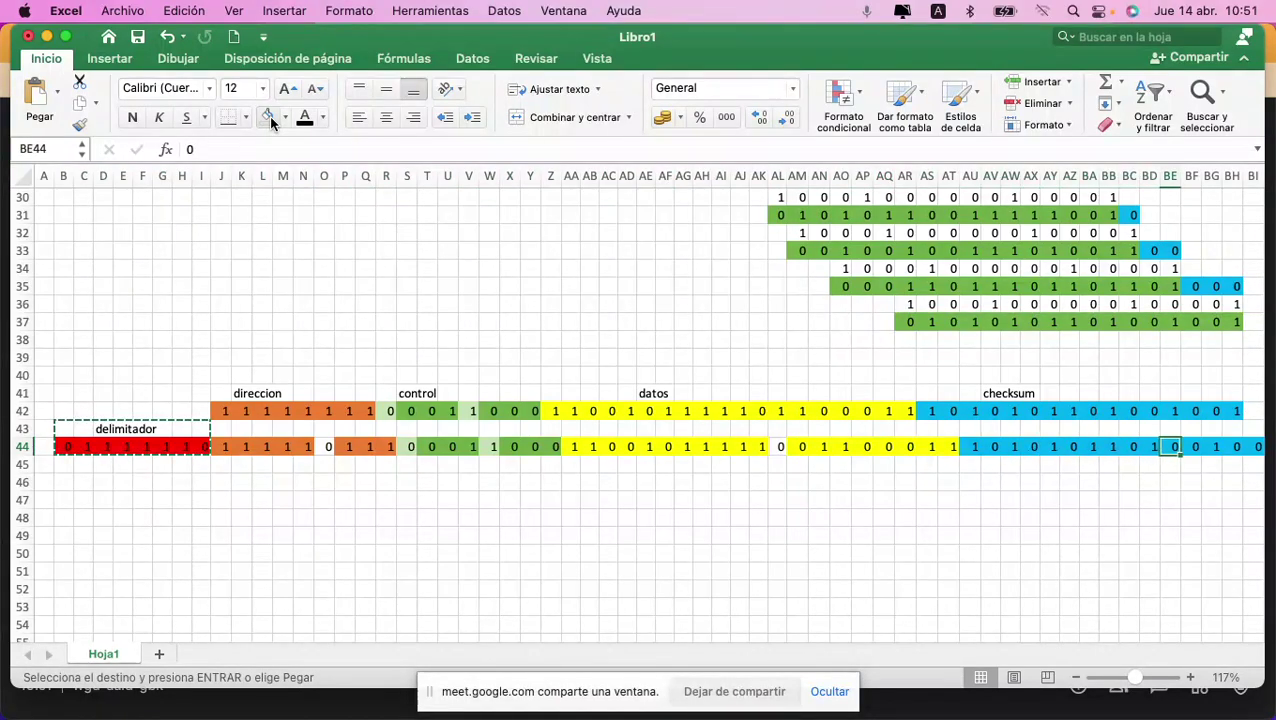
{"action": "key", "text": "Up"}
{"action": "key", "text": "Left"}
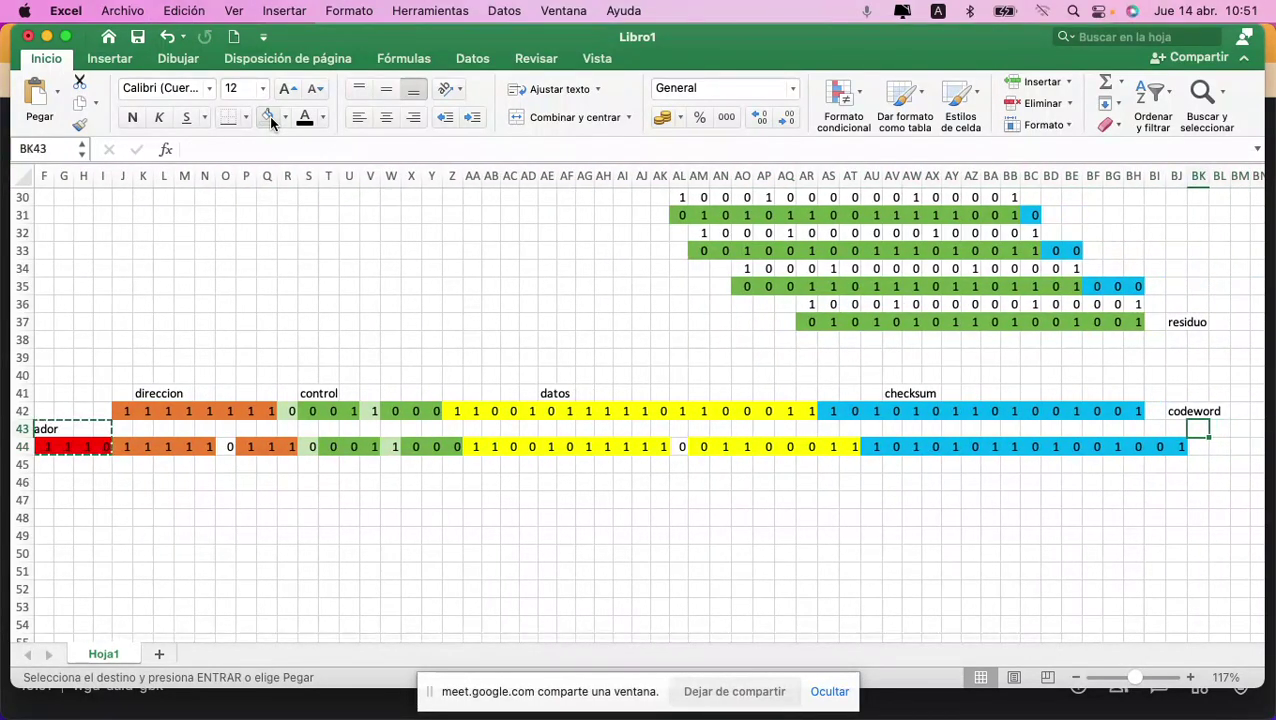
{"action": "key", "text": "ctrl+v"}
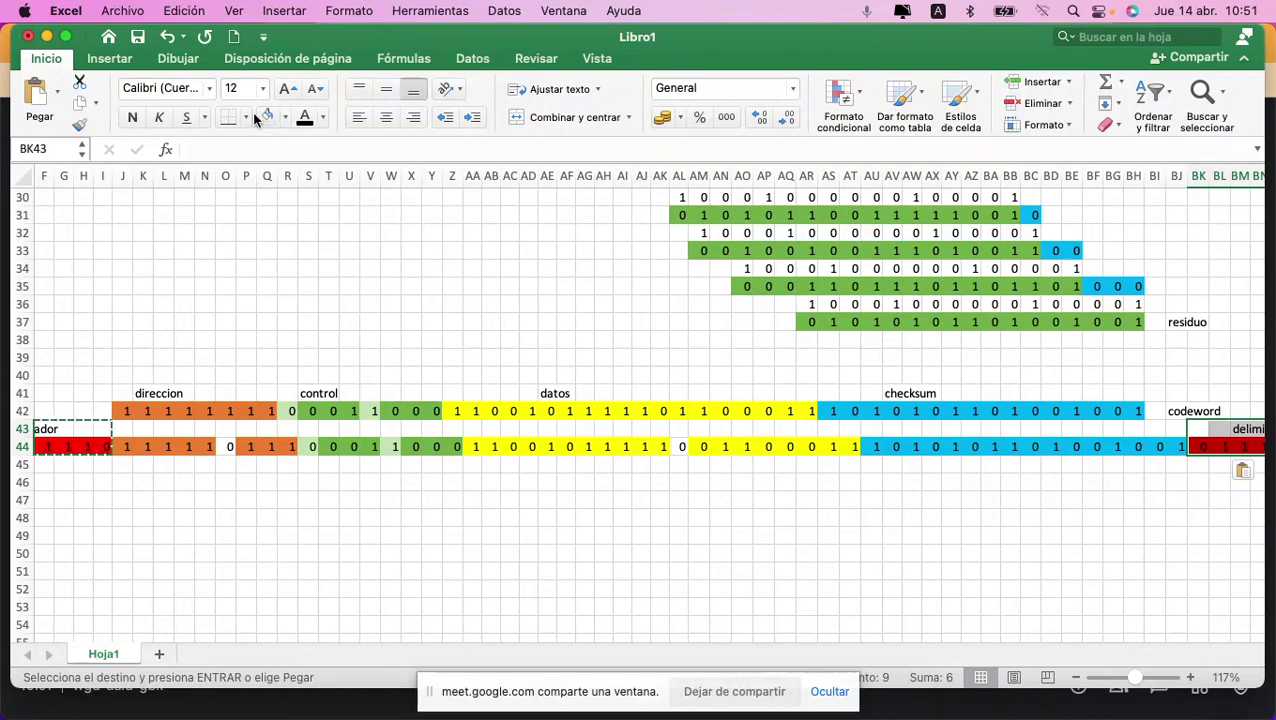
Step: Label the completed frame "trama HDLC" in BS44, right after the closing delimiter
{"action": "scroll", "coordinate": [300, 320], "scroll_direction": "down", "scroll_amount": 3}
{"action": "scroll", "coordinate": [300, 320], "scroll_direction": "up", "scroll_amount": 1}
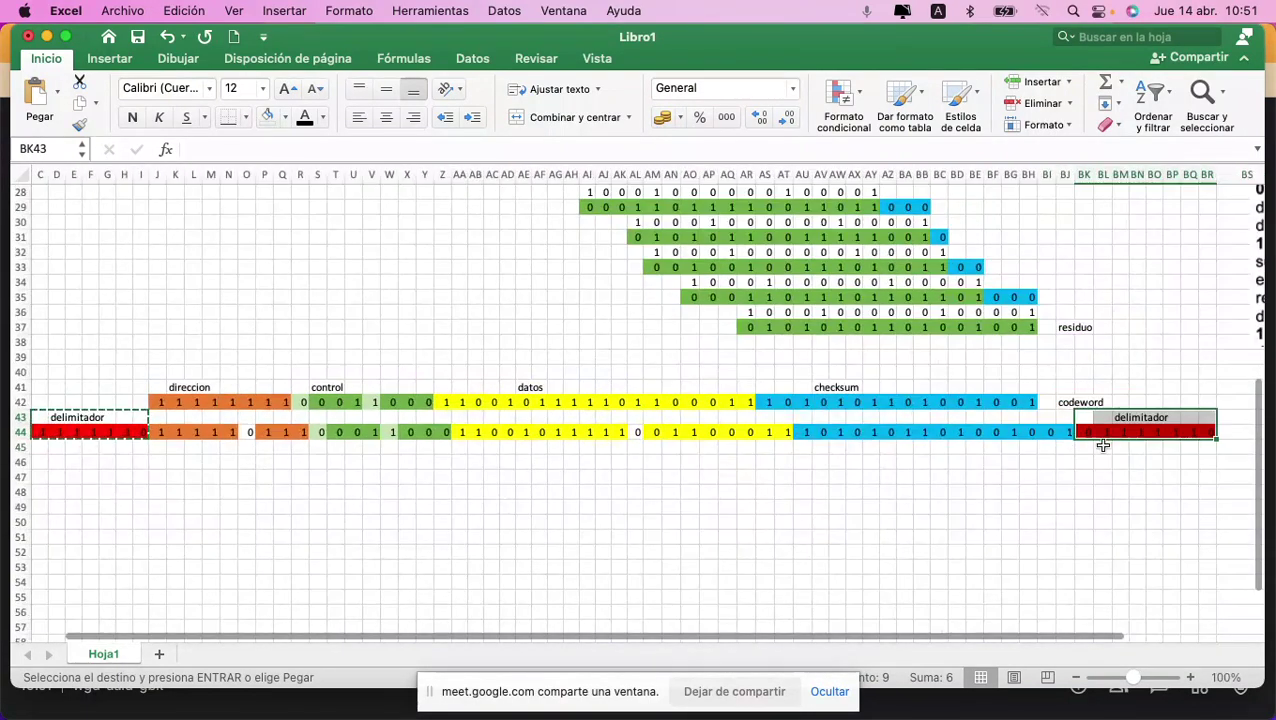
{"action": "scroll", "coordinate": [849, 453], "scroll_direction": "down", "scroll_amount": 3}
{"action": "scroll", "coordinate": [957, 433], "scroll_direction": "down", "scroll_amount": 3}
{"action": "left_click", "coordinate": [982, 441]}
{"action": "type", "text": "trama HDL"}
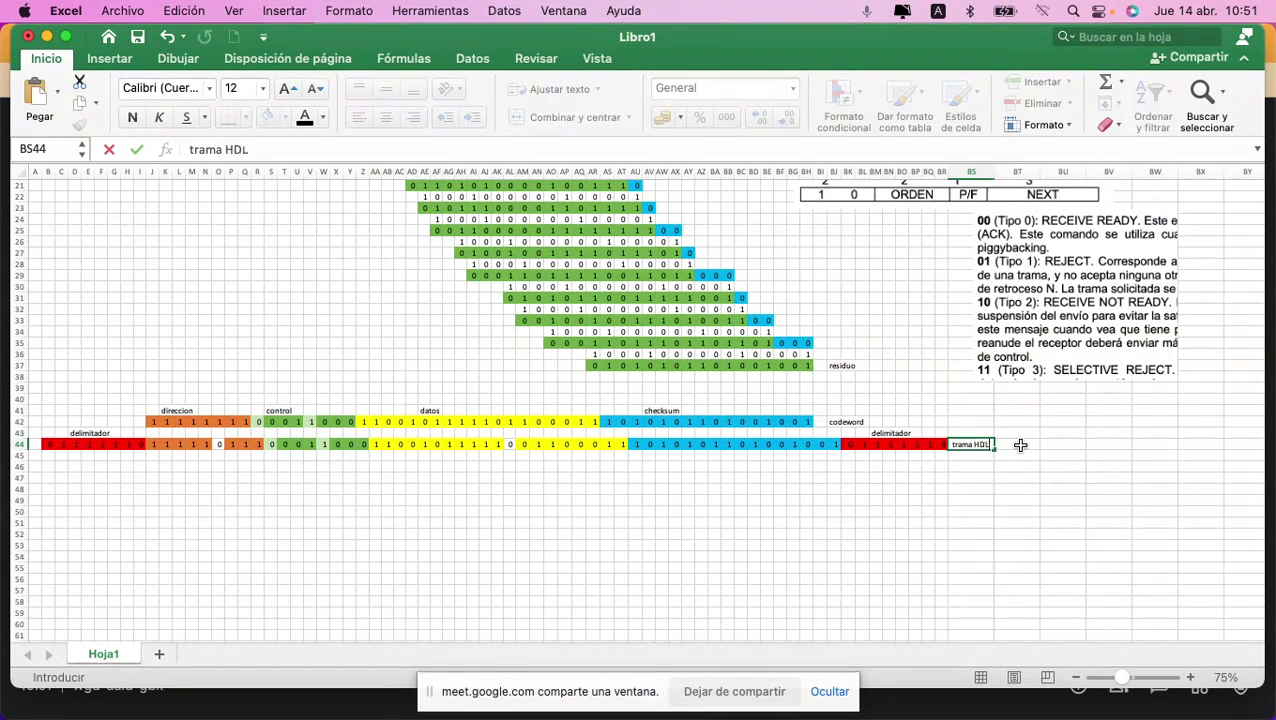
{"action": "key", "text": "Return"}
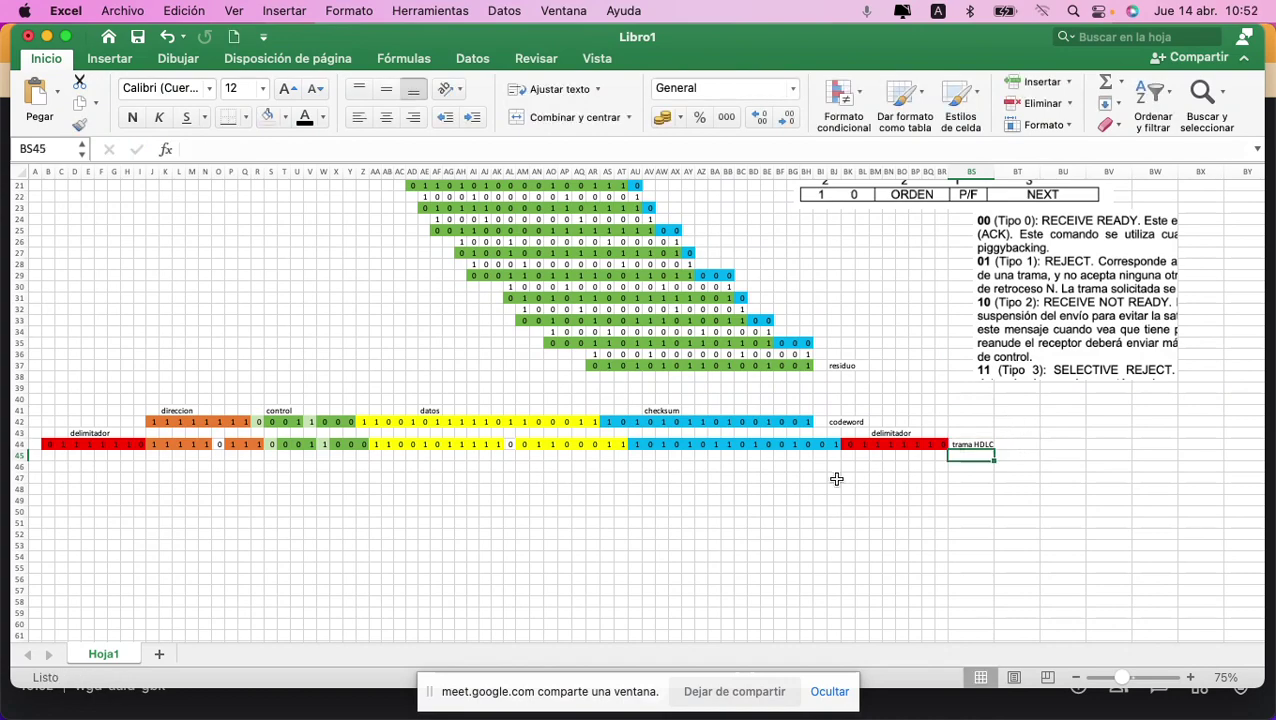
Step: Add a second worksheet and narrow its columns from B onward so that each fits a single bit
{"action": "scroll", "coordinate": [812, 486], "scroll_direction": "up", "scroll_amount": 2}
{"action": "scroll", "coordinate": [812, 486], "scroll_direction": "up", "scroll_amount": 3}
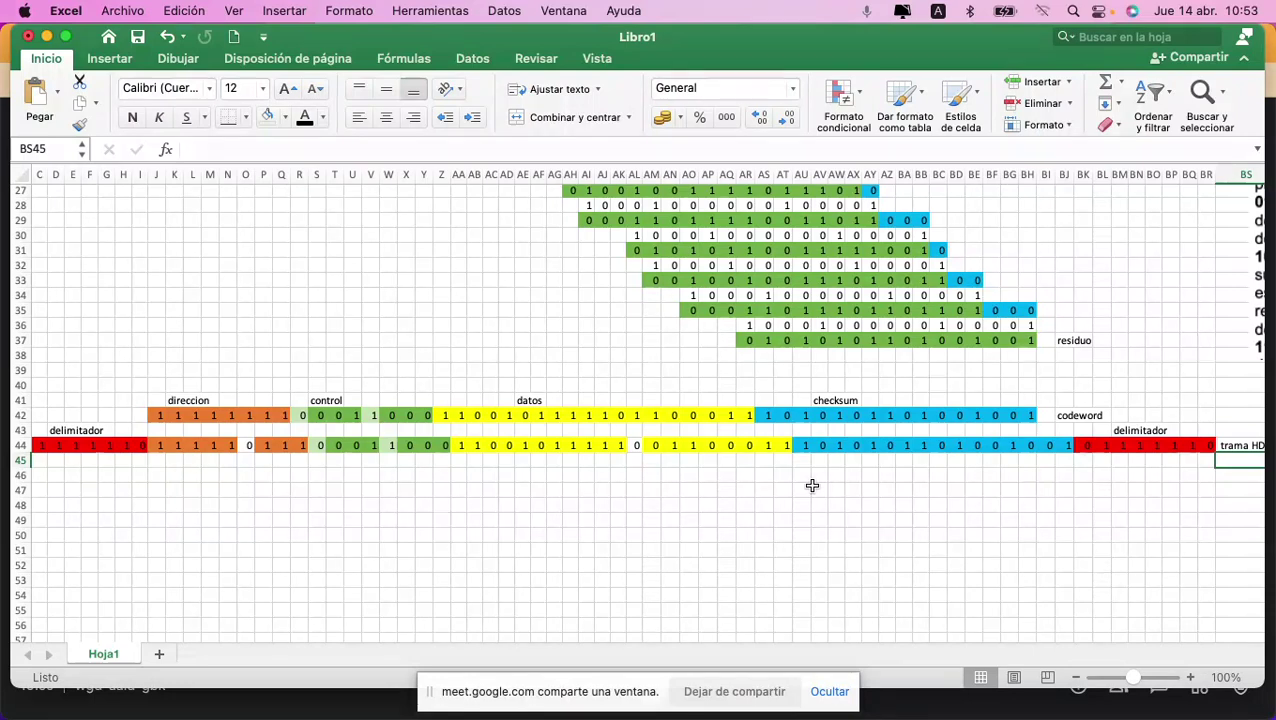
{"action": "left_click", "coordinate": [158, 655]}
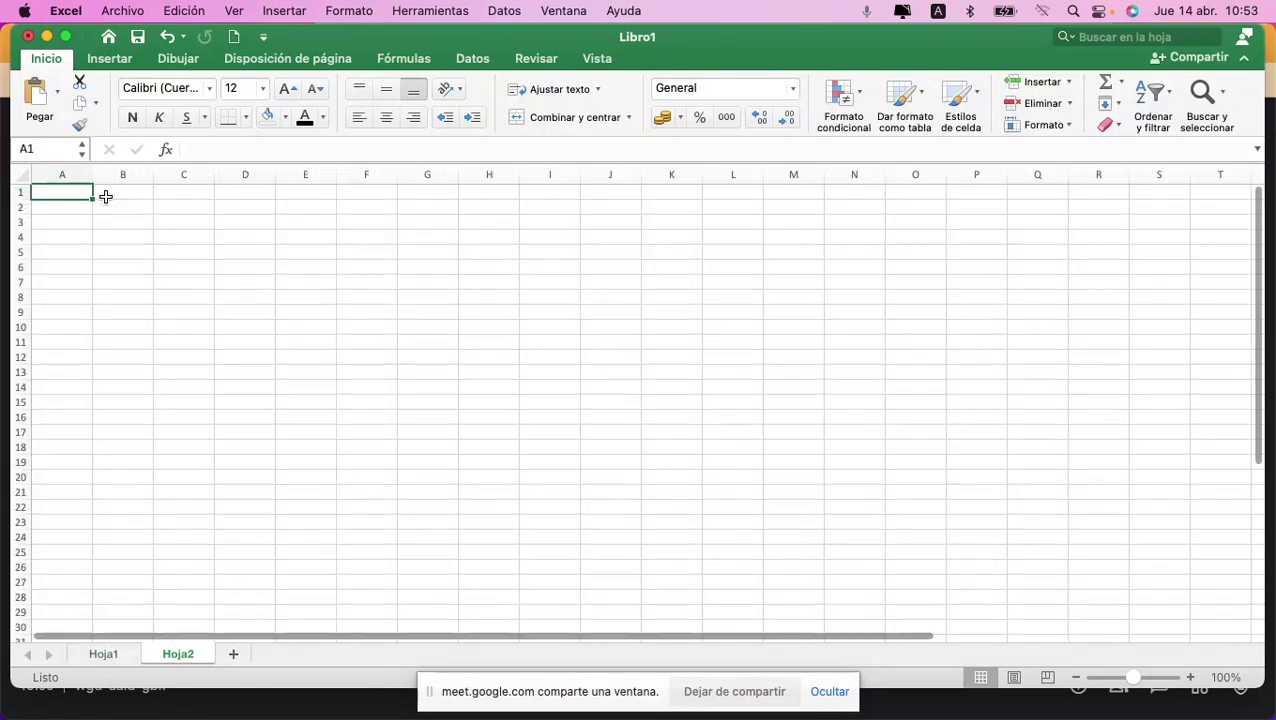
{"action": "left_click_drag", "start_coordinate": [110, 175], "coordinate": [1185, 176]}
{"action": "left_click_drag", "start_coordinate": [943, 176], "coordinate": [1082, 176]}
{"action": "scroll", "coordinate": [525, 316], "scroll_direction": "left", "scroll_amount": 10}
{"action": "left_click", "coordinate": [160, 655]}
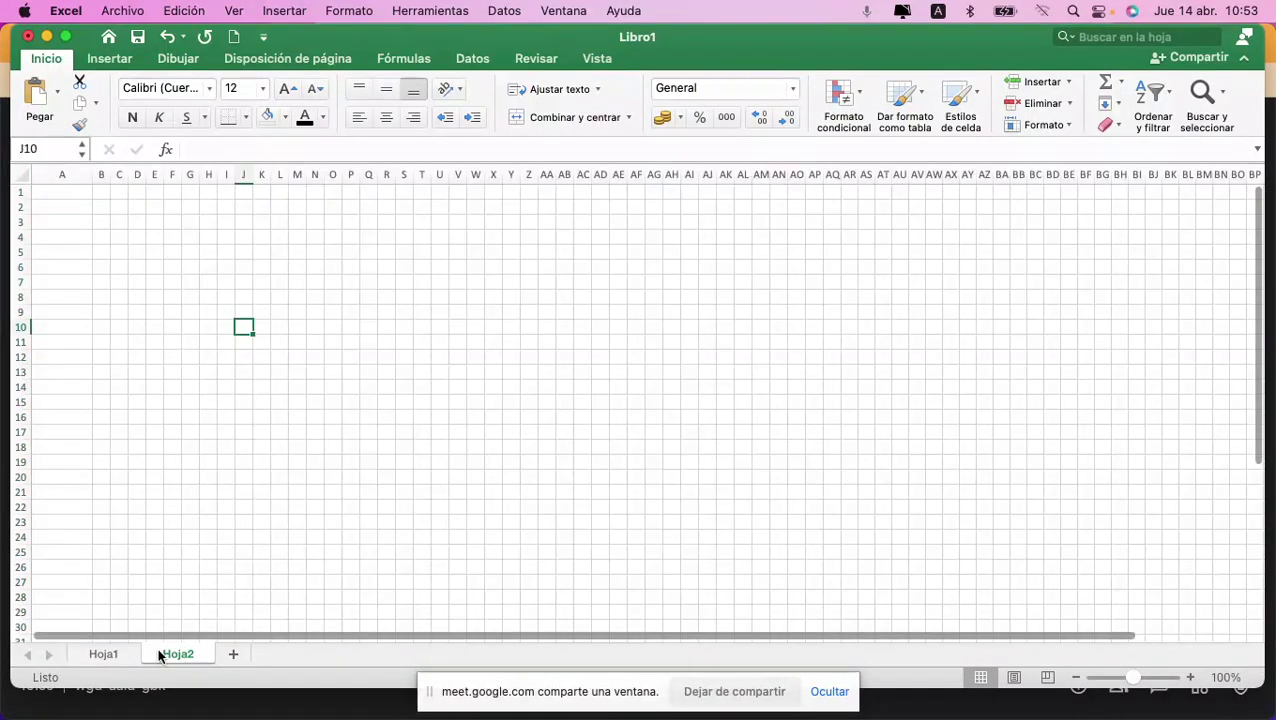
Step: Copy the complete frame B44:BR44 from Hoja1 into Hoja2, starting at B2
{"action": "left_click", "coordinate": [103, 654]}
{"action": "left_click", "coordinate": [40, 447]}
{"action": "key", "text": "shift+Right"}
{"action": "key", "text": "shift+Right"}
{"action": "key", "text": "shift+Right"}
{"action": "key", "text": "shift+Right"}
{"action": "key", "text": "shift+Right"}
{"action": "key", "text": "shift+Right"}
{"action": "key", "text": "shift+Right"}
{"action": "key", "text": "shift+Right"}
{"action": "key", "text": "shift+Right"}
{"action": "key", "text": "shift+Right"}
{"action": "key", "text": "shift+Right"}
{"action": "key", "text": "shift+Right"}
{"action": "key", "text": "shift+Right"}
{"action": "key", "text": "shift+Right"}
{"action": "key", "text": "shift+Right"}
{"action": "key", "text": "shift+Right"}
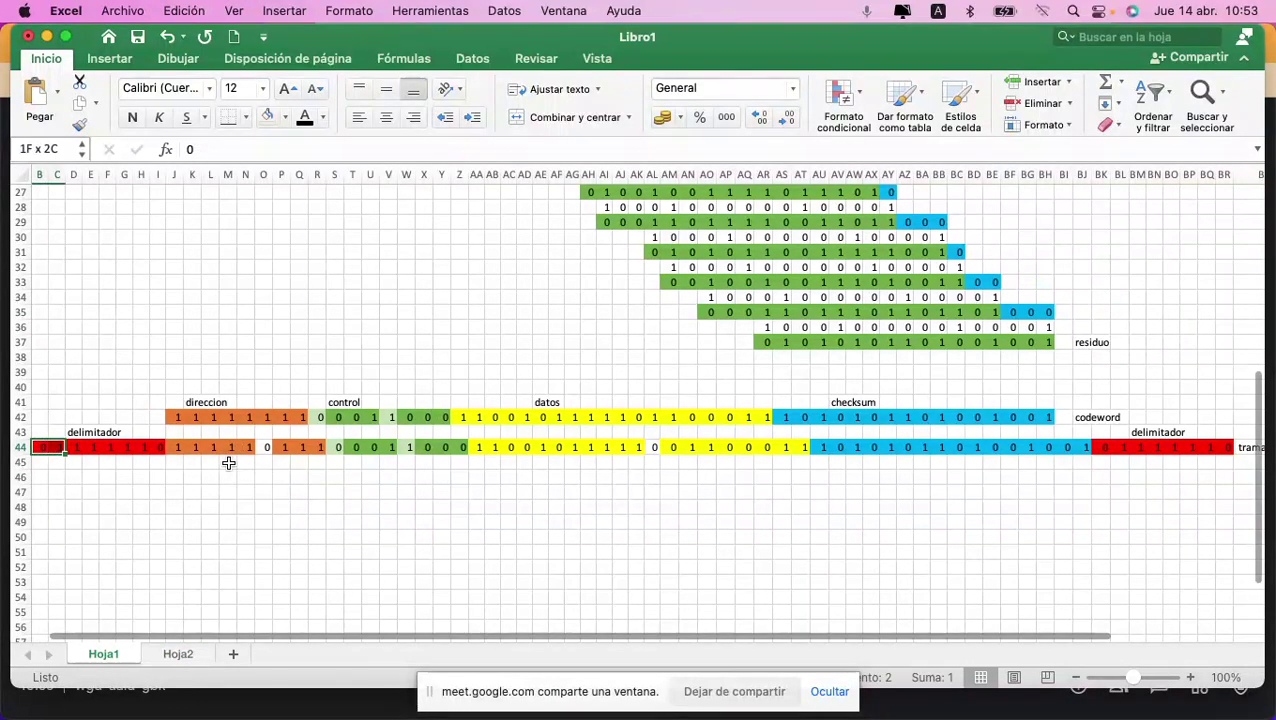
{"action": "key", "text": "shift+Right"}
{"action": "key", "text": "shift+Right"}
{"action": "key", "text": "shift+Right"}
{"action": "key", "text": "shift+Right"}
{"action": "key", "text": "shift+Right"}
{"action": "key", "text": "shift+Right"}
{"action": "key", "text": "shift+Right"}
{"action": "key", "text": "shift+Right"}
{"action": "key", "text": "shift+Right"}
{"action": "key", "text": "shift+Right"}
{"action": "key", "text": "shift+Right"}
{"action": "key", "text": "shift+Right"}
{"action": "key", "text": "shift+Right"}
{"action": "key", "text": "shift+Right"}
{"action": "key", "text": "shift+Right"}
{"action": "key", "text": "shift+Right"}
{"action": "key", "text": "shift+Right"}
{"action": "key", "text": "shift+Right"}
{"action": "key", "text": "shift+Right"}
{"action": "key", "text": "shift+Right"}
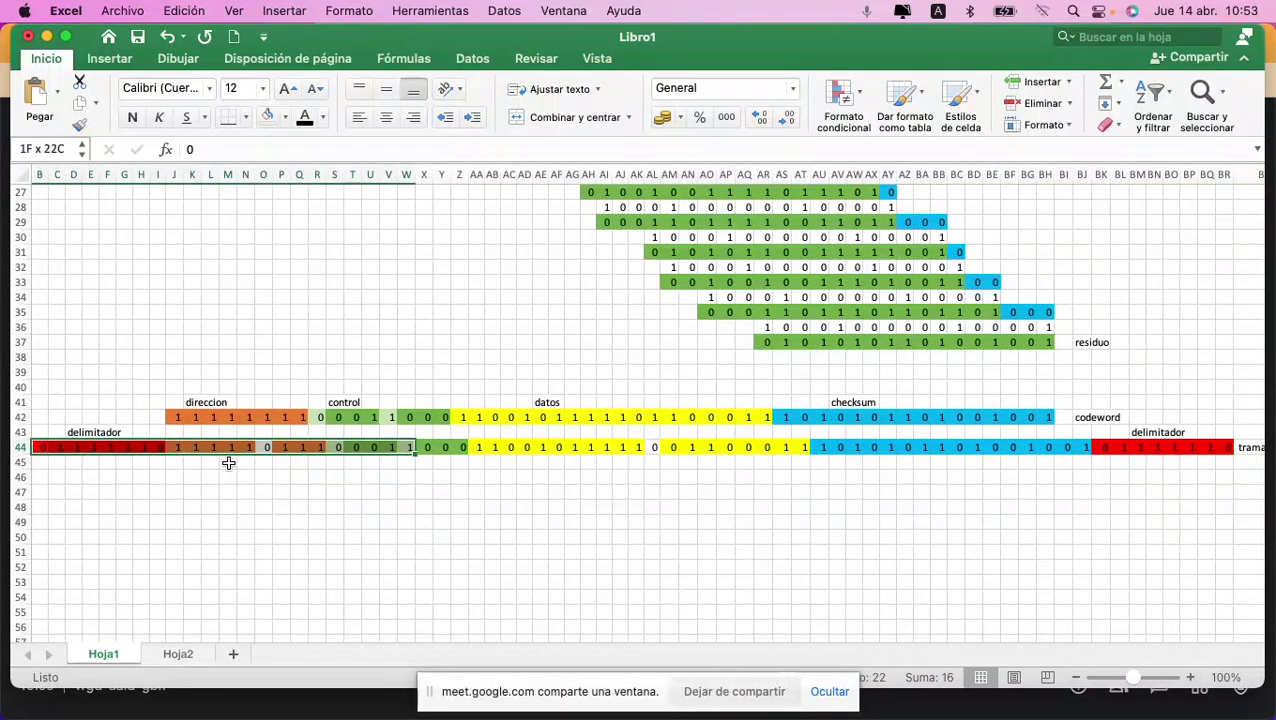
{"action": "key", "text": "shift+Right"}
{"action": "key", "text": "shift+Right"}
{"action": "key", "text": "shift+Right"}
{"action": "key", "text": "shift+Right"}
{"action": "key", "text": "shift+Right"}
{"action": "key", "text": "shift+Right"}
{"action": "key", "text": "shift+Right"}
{"action": "key", "text": "shift+Right"}
{"action": "key", "text": "shift+Right"}
{"action": "key", "text": "shift+Right"}
{"action": "key", "text": "shift+Right"}
{"action": "key", "text": "shift+Right"}
{"action": "key", "text": "shift+Right"}
{"action": "key", "text": "shift+Right"}
{"action": "key", "text": "shift+Right"}
{"action": "key", "text": "shift+Right"}
{"action": "key", "text": "shift+Right"}
{"action": "key", "text": "shift+Right"}
{"action": "key", "text": "shift+Right"}
{"action": "key", "text": "shift+Right"}
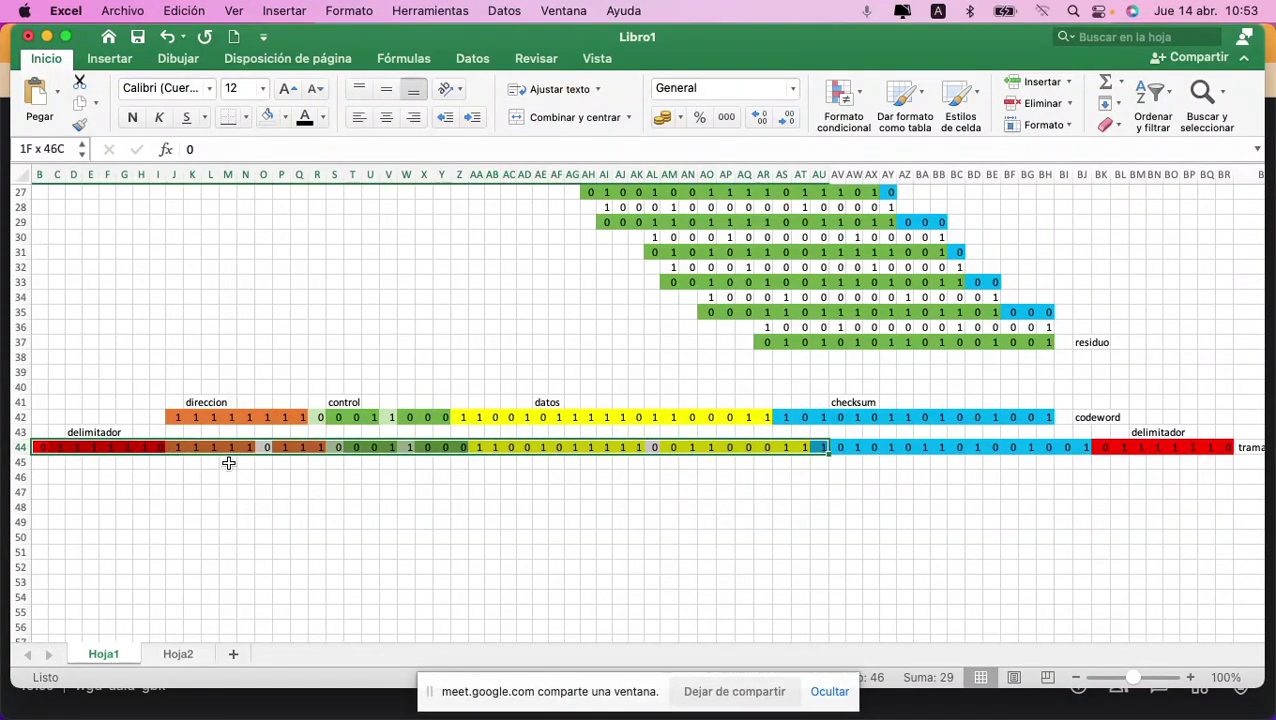
{"action": "key", "text": "shift+Right"}
{"action": "key", "text": "shift+Right"}
{"action": "key", "text": "shift+Right"}
{"action": "key", "text": "shift+Right"}
{"action": "key", "text": "shift+Right"}
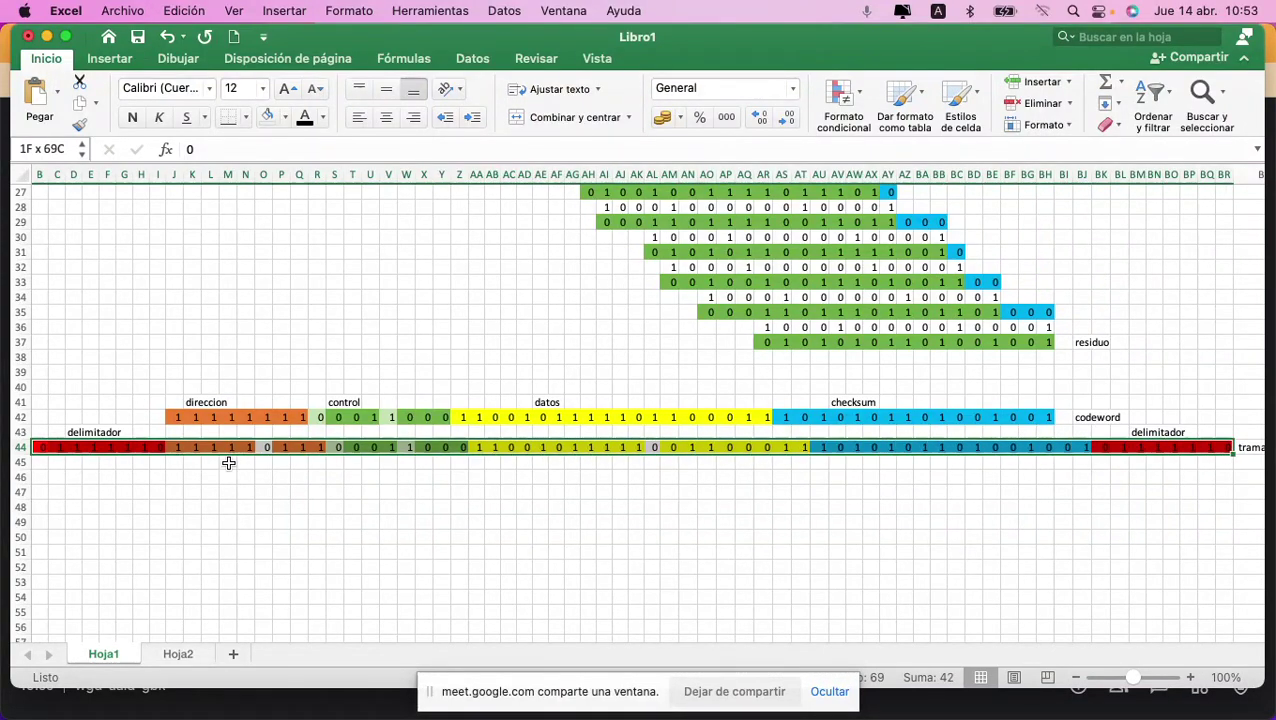
{"action": "key", "text": "super+c"}
{"action": "scroll", "coordinate": [485, 416], "scroll_direction": "left", "scroll_amount": 2}
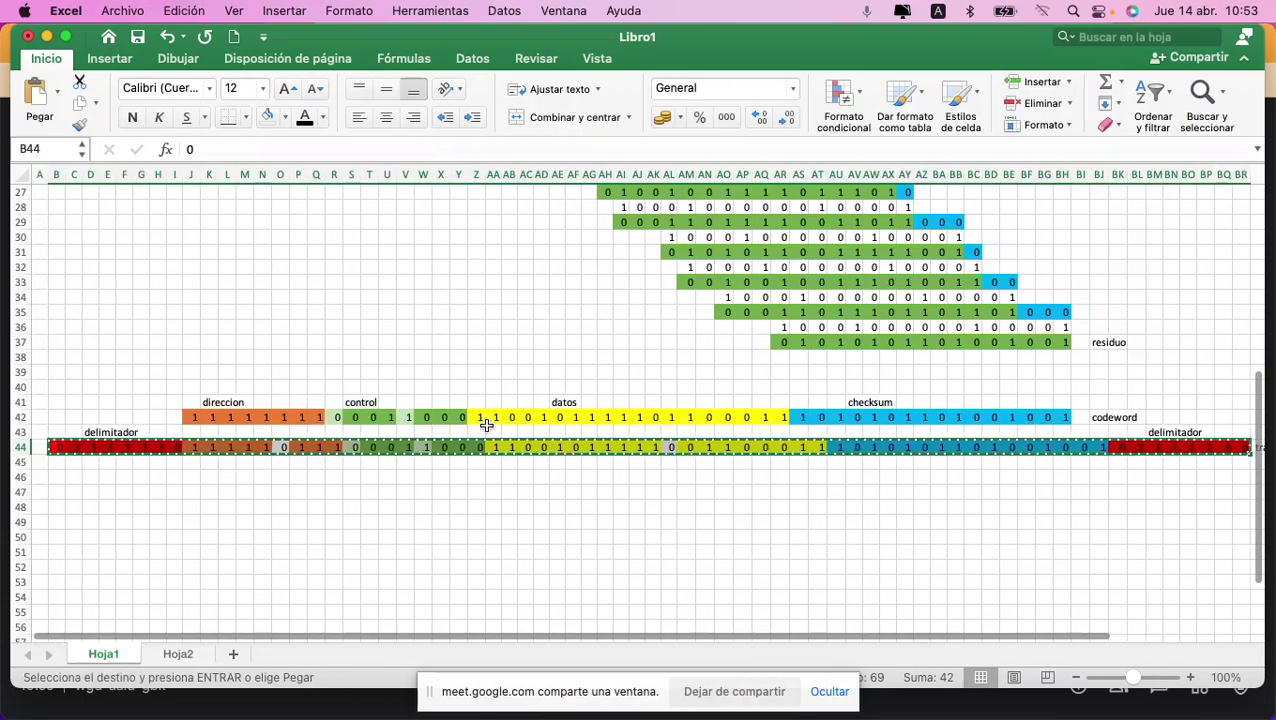
{"action": "scroll", "coordinate": [530, 394], "scroll_direction": "up", "scroll_amount": 10}
{"action": "scroll", "coordinate": [476, 447], "scroll_direction": "down", "scroll_amount": 1}
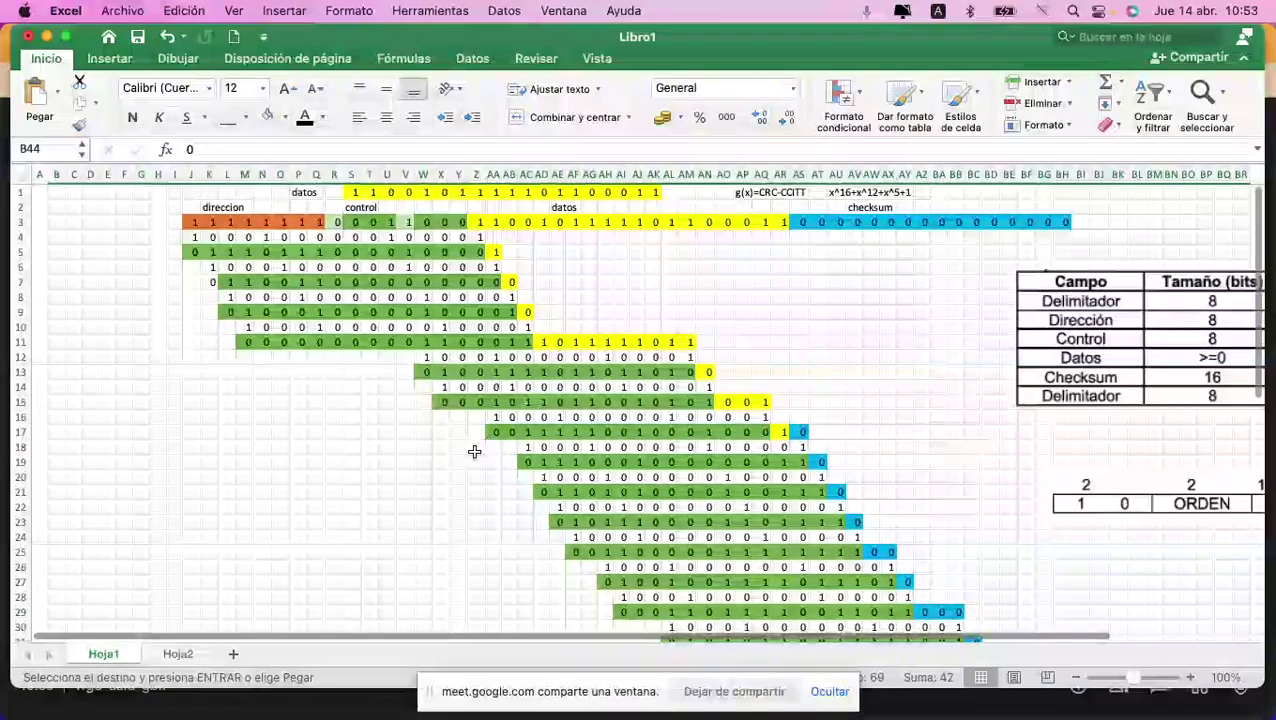
{"action": "scroll", "coordinate": [474, 452], "scroll_direction": "down", "scroll_amount": 4}
{"action": "scroll", "coordinate": [474, 452], "scroll_direction": "down", "scroll_amount": 10}
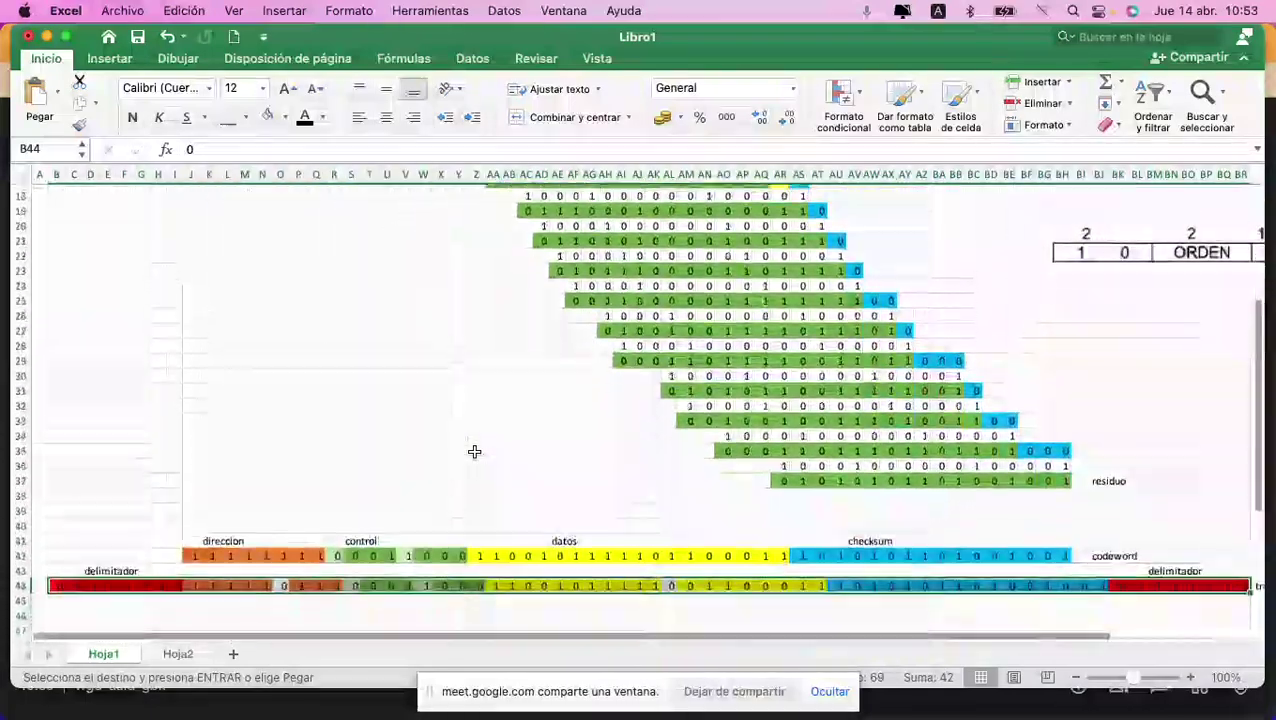
{"action": "left_click", "coordinate": [178, 653]}
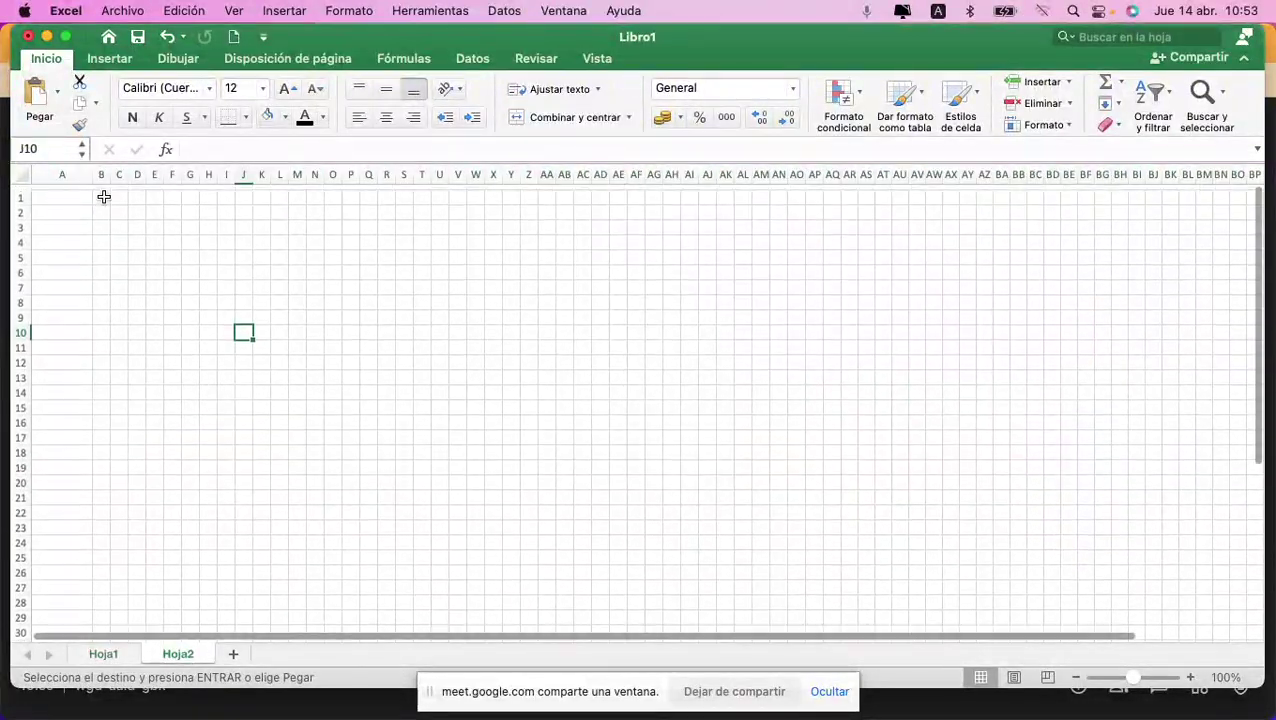
{"action": "left_click", "coordinate": [103, 206]}
{"action": "key", "text": "super+v"}
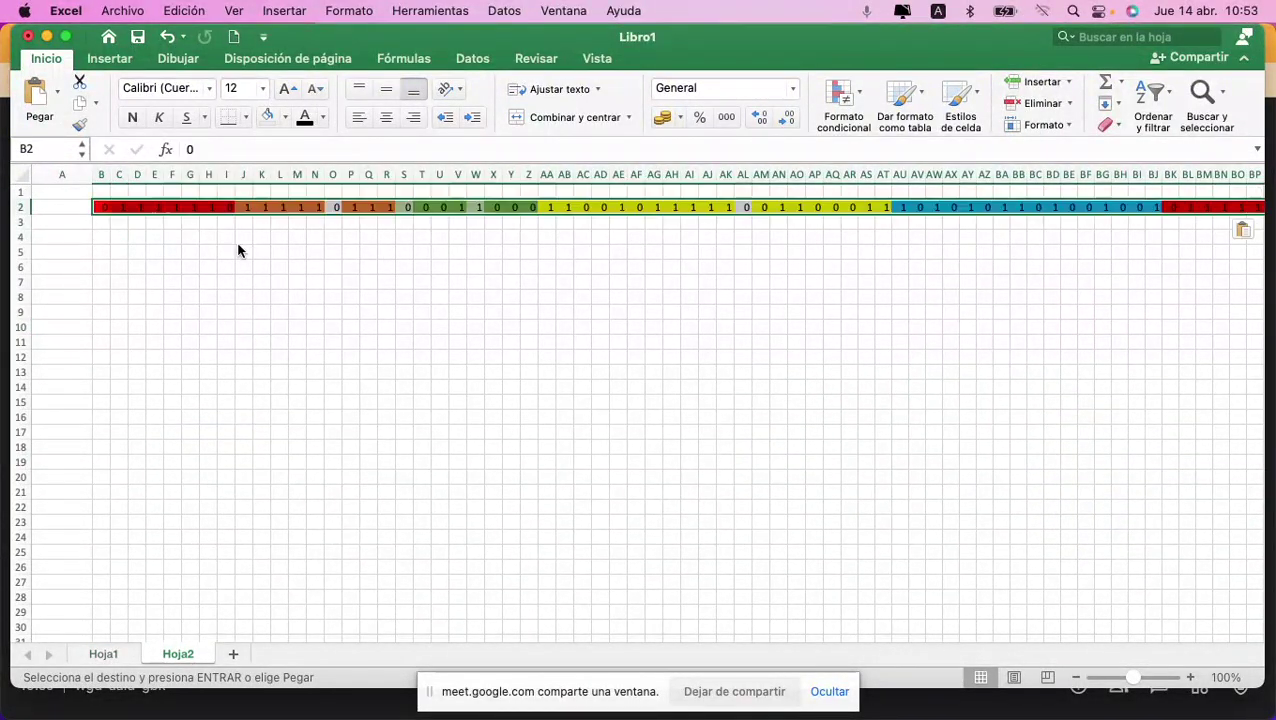
Step: Narrow column A of Hoja2 so that more of the frame fits in view
{"action": "left_click", "coordinate": [240, 250]}
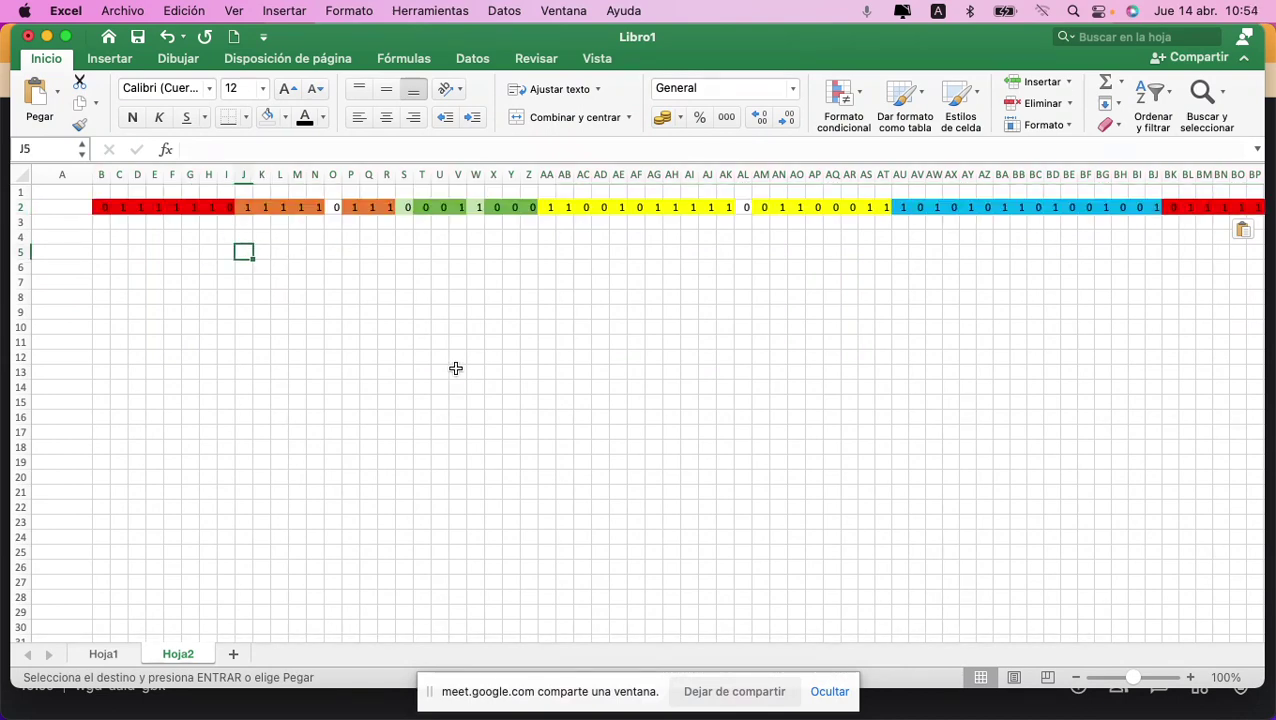
{"action": "left_click_drag", "start_coordinate": [92, 175], "coordinate": [59, 175]}
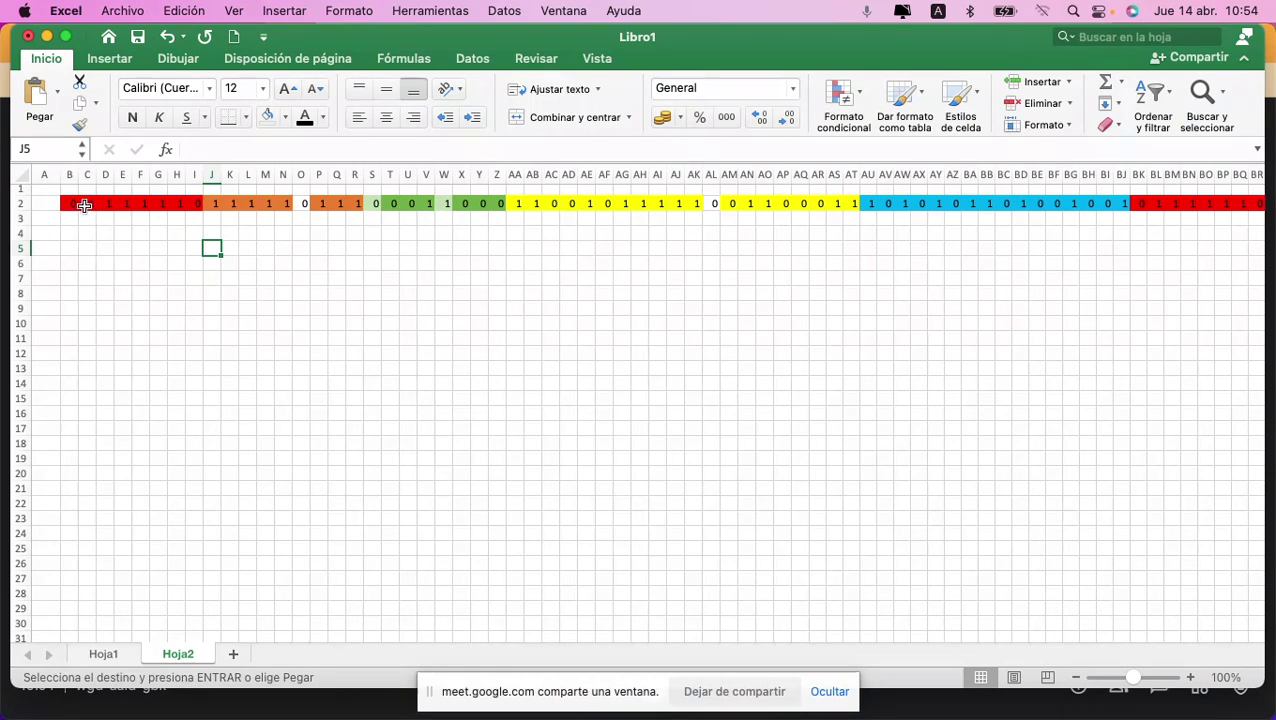
Step: Copy the frame bits between the two delimiters, J2:BJ2, into row 5 starting at J5
{"action": "left_click_drag", "start_coordinate": [72, 203], "coordinate": [196, 203]}
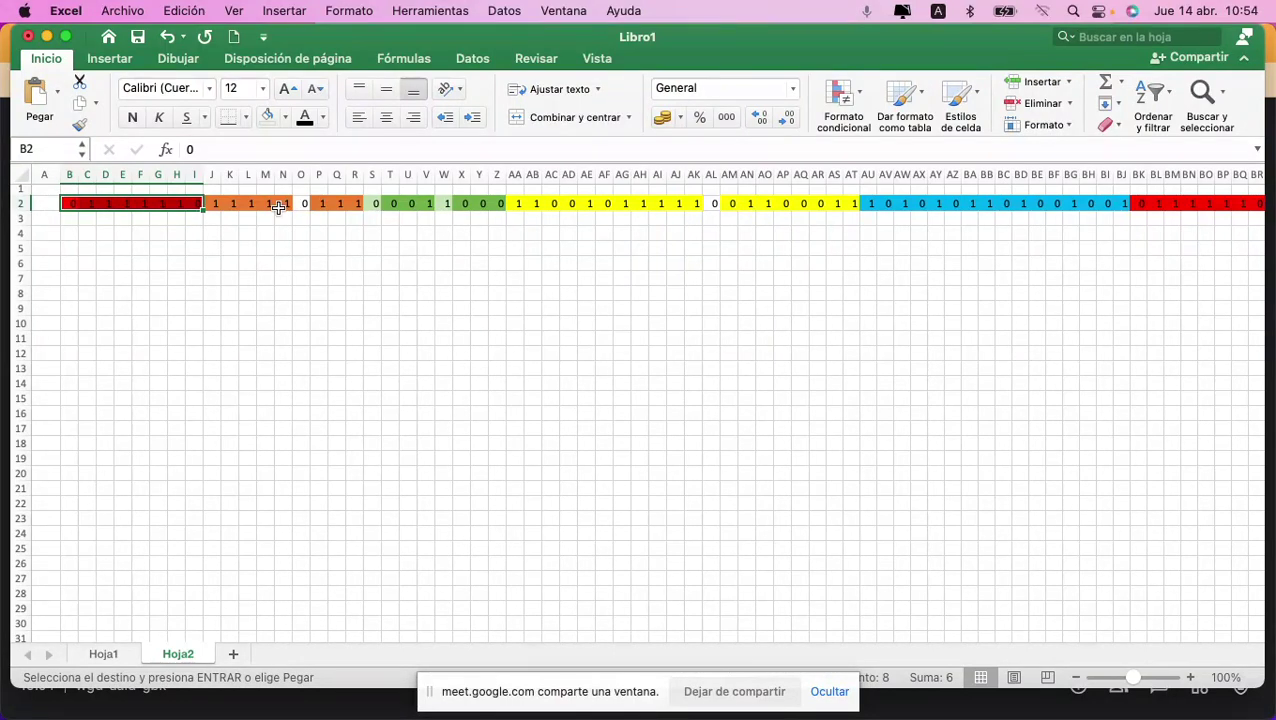
{"action": "left_click_drag", "start_coordinate": [214, 203], "coordinate": [1123, 203]}
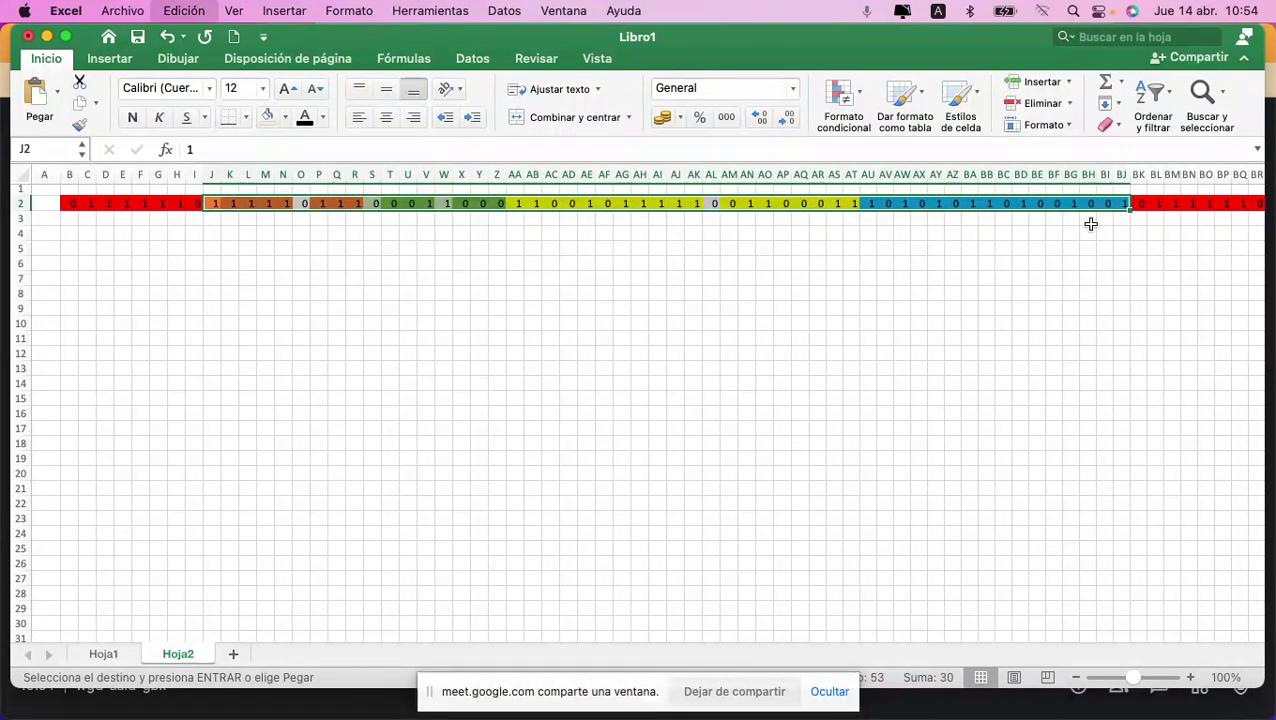
{"action": "key", "text": "Down"}
{"action": "key", "text": "Down"}
{"action": "key", "text": "Down"}
{"action": "key", "text": "super+v"}
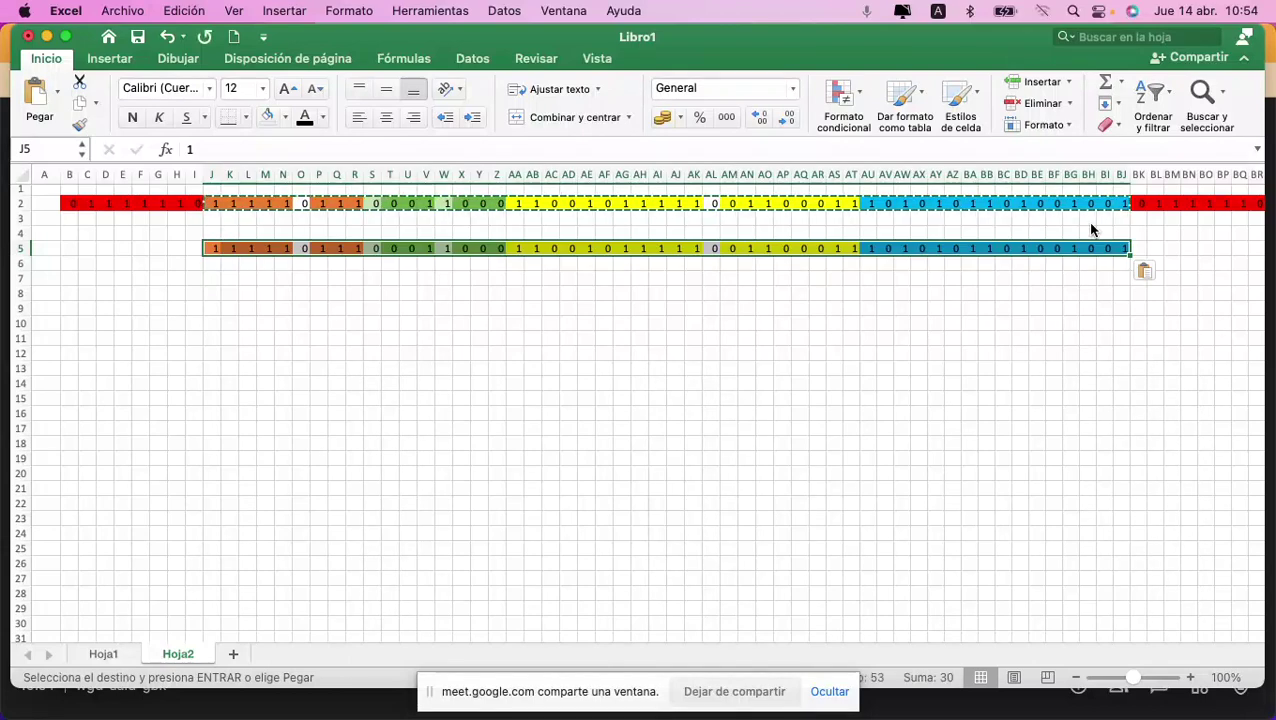
Step: Move the first five ones J5:N5, located before the first stuffed zero, down to row 7 starting at J7
{"action": "scroll", "coordinate": [747, 293], "scroll_direction": "right", "scroll_amount": 1}
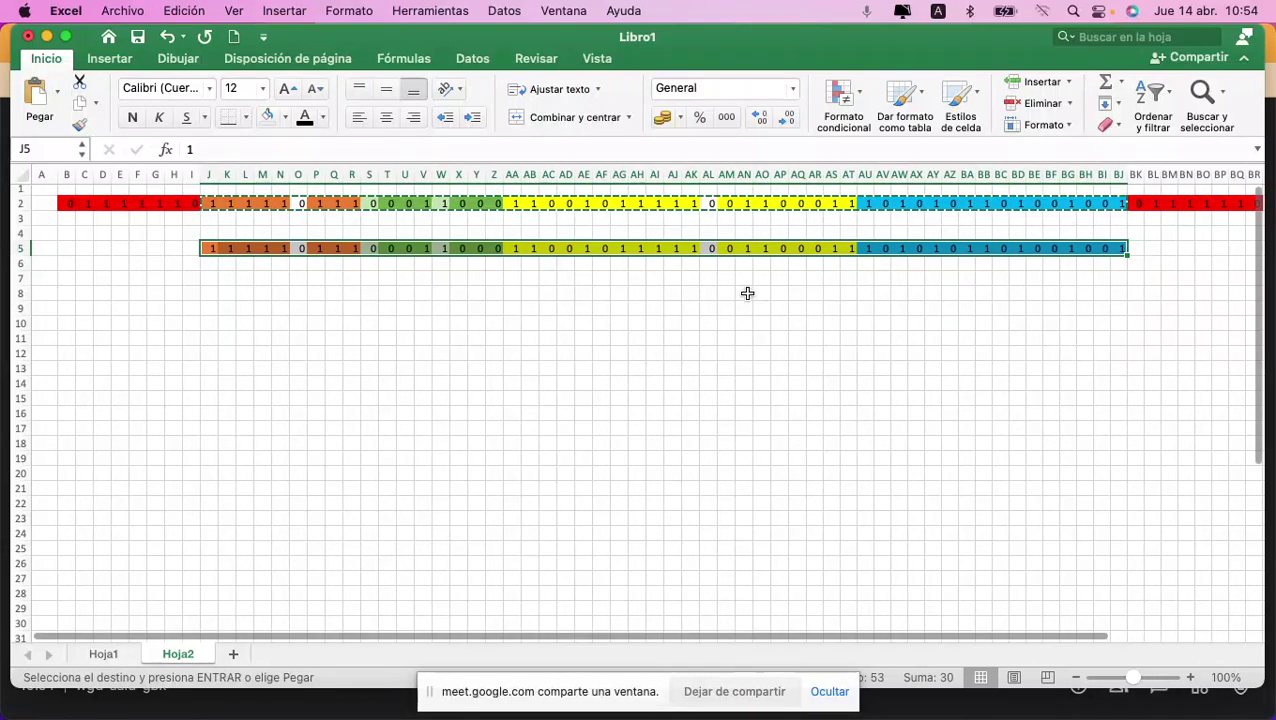
{"action": "left_click", "coordinate": [212, 250]}
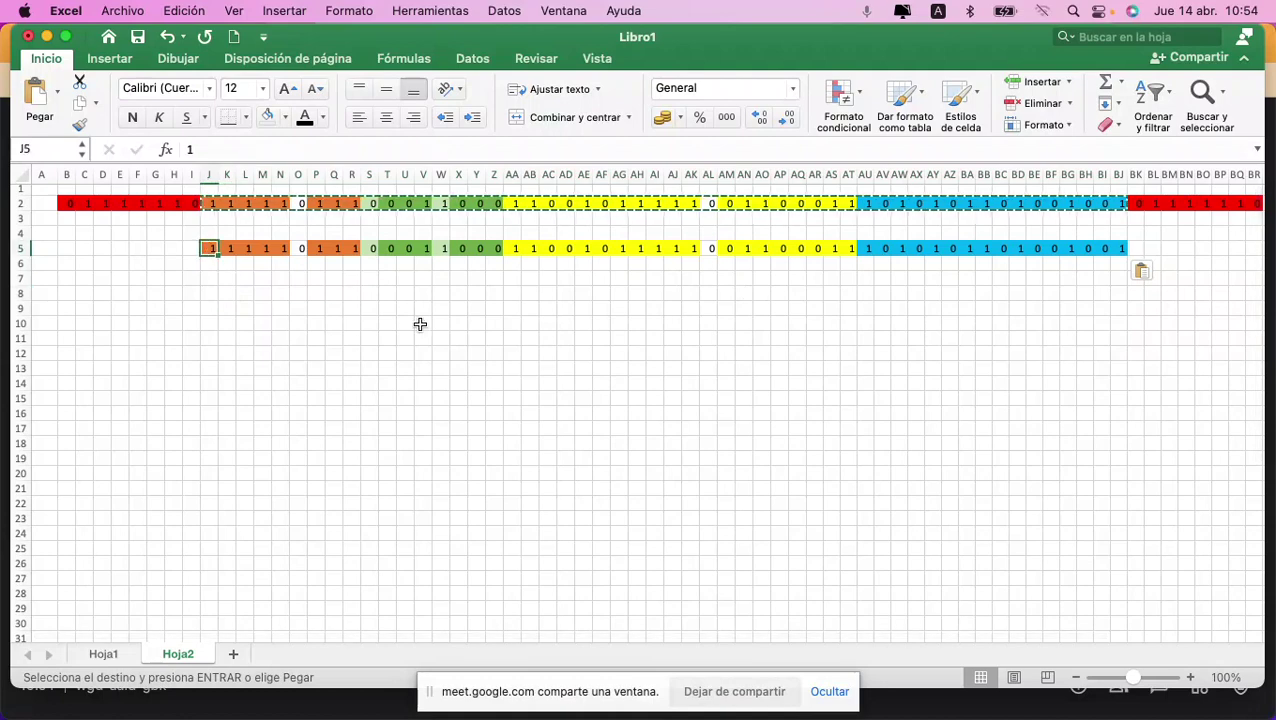
{"action": "key", "text": "shift+Right"}
{"action": "key", "text": "shift+Right"}
{"action": "key", "text": "shift+Right"}
{"action": "key", "text": "shift+Right"}
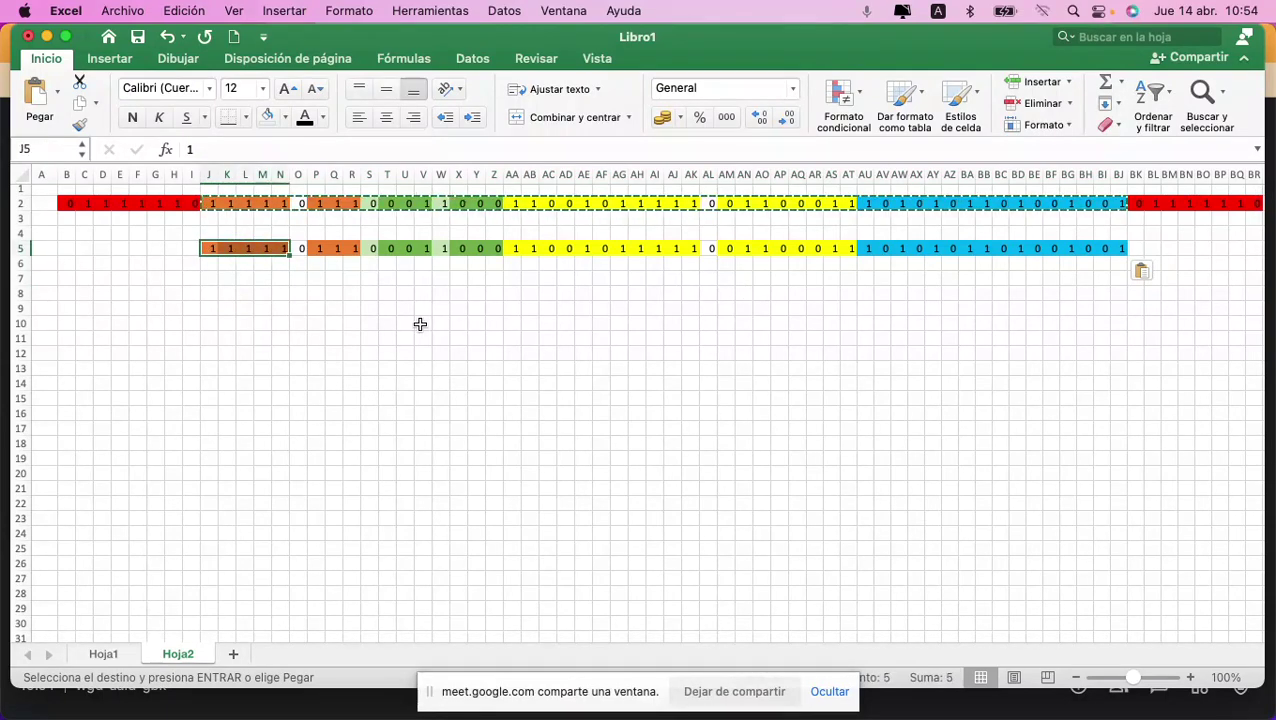
{"action": "key", "text": "super+x"}
{"action": "key", "text": "Down"}
{"action": "key", "text": "Down"}
{"action": "key", "text": "Return"}
Step: Move the bits between the two stuffed zeros, P5:AK5, to O7 so they directly follow the bits already in row 7
{"action": "key", "text": "Right"}
{"action": "key", "text": "Right"}
{"action": "key", "text": "Right"}
{"action": "key", "text": "Right"}
{"action": "key", "text": "Right"}
{"action": "key", "text": "Right"}
{"action": "key", "text": "Up"}
{"action": "key", "text": "Up"}
{"action": "key", "text": "shift+Right"}
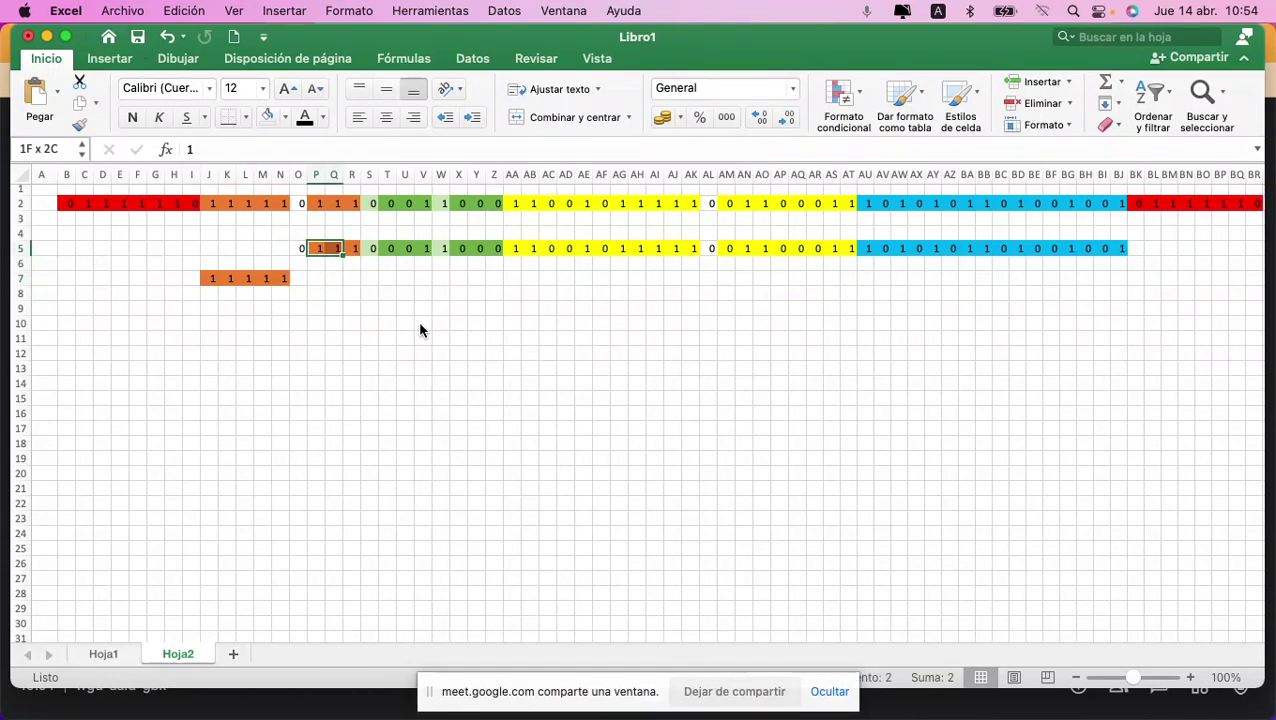
{"action": "key", "text": "shift+Right"}
{"action": "key", "text": "shift+Right"}
{"action": "key", "text": "shift+Right"}
{"action": "key", "text": "shift+Right"}
{"action": "key", "text": "shift+Right"}
{"action": "key", "text": "shift+Right"}
{"action": "key", "text": "shift+Right"}
{"action": "key", "text": "shift+Right"}
{"action": "key", "text": "shift+Right"}
{"action": "key", "text": "shift+Right"}
{"action": "key", "text": "shift+Right"}
{"action": "key", "text": "shift+Right"}
{"action": "key", "text": "shift+Right"}
{"action": "key", "text": "shift+Right"}
{"action": "key", "text": "shift+Right"}
{"action": "key", "text": "shift+Right"}
{"action": "key", "text": "shift+Right"}
{"action": "key", "text": "shift+Right"}
{"action": "key", "text": "shift+Right"}
{"action": "key", "text": "shift+Right"}
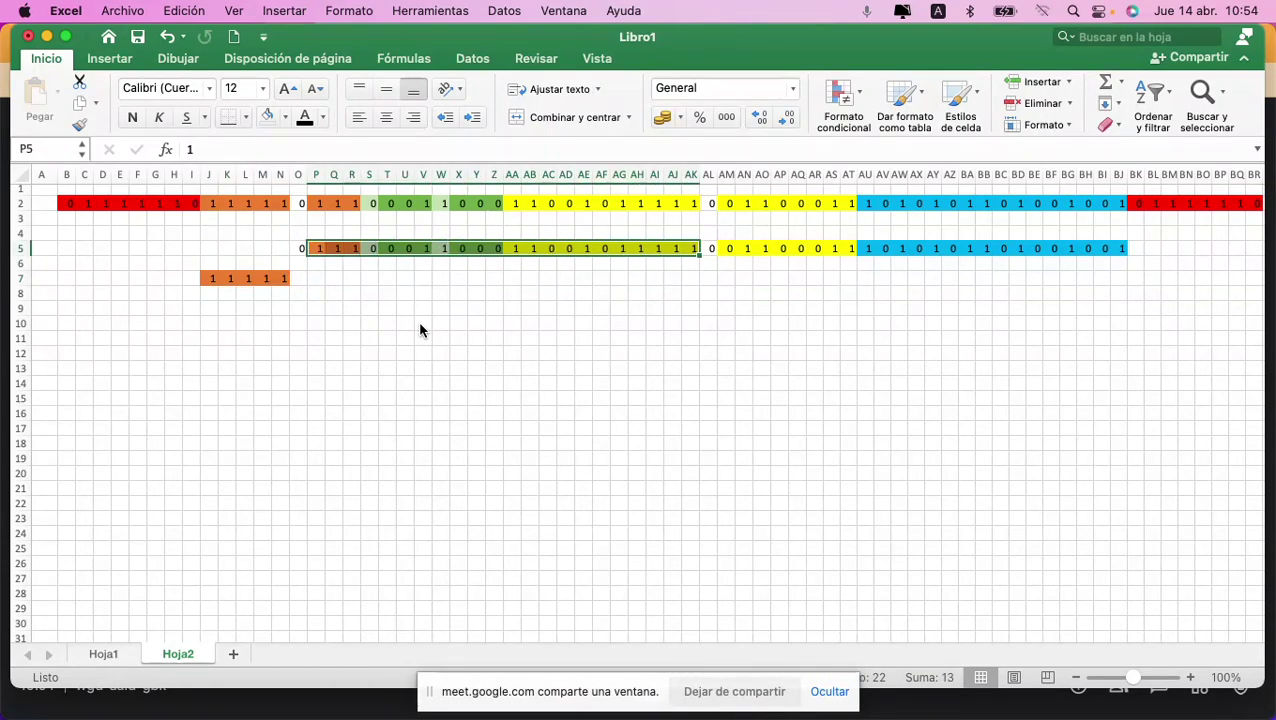
{"action": "key", "text": "super+x"}
{"action": "key", "text": "Down"}
{"action": "key", "text": "Down"}
{"action": "key", "text": "Left"}
{"action": "key", "text": "super+v"}
Step: Move the remaining bits after the second stuffed zero, AM5:BJ5, to AK7 so they directly follow the bits already in row 7
{"action": "key", "text": "Right"}
{"action": "key", "text": "Right"}
{"action": "key", "text": "Right"}
{"action": "key", "text": "Right"}
{"action": "key", "text": "Right"}
{"action": "key", "text": "Right"}
{"action": "key", "text": "Right"}
{"action": "key", "text": "Right"}
{"action": "key", "text": "Right"}
{"action": "key", "text": "Right"}
{"action": "key", "text": "Right"}
{"action": "key", "text": "Right"}
{"action": "key", "text": "Right"}
{"action": "key", "text": "Right"}
{"action": "key", "text": "Right"}
{"action": "key", "text": "Right"}
{"action": "key", "text": "Right"}
{"action": "key", "text": "Right"}
{"action": "key", "text": "Right"}
{"action": "key", "text": "Right"}
{"action": "key", "text": "Right"}
{"action": "key", "text": "Right"}
{"action": "key", "text": "Right"}
{"action": "key", "text": "Right"}
{"action": "key", "text": "Up"}
{"action": "key", "text": "Up"}
{"action": "key", "text": "shift+Right"}
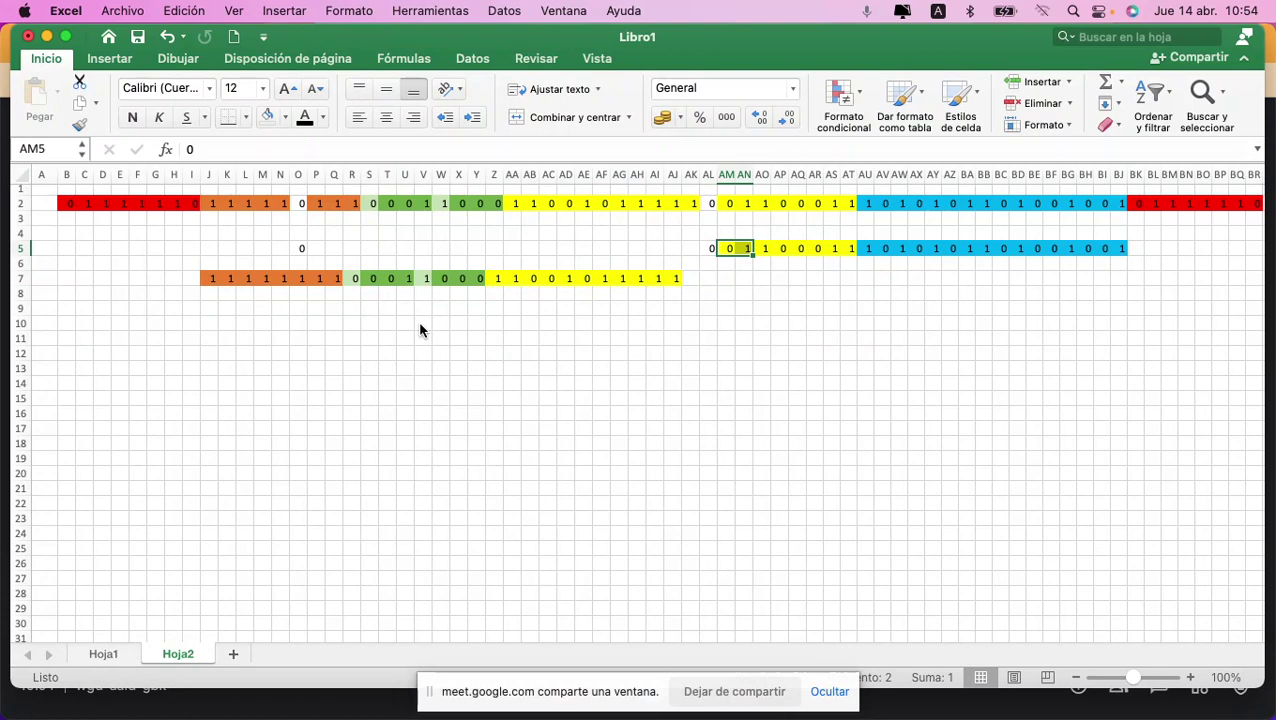
{"action": "key", "text": "shift+Right"}
{"action": "key", "text": "shift+Right"}
{"action": "key", "text": "shift+Right"}
{"action": "key", "text": "shift+Right"}
{"action": "key", "text": "shift+Right"}
{"action": "key", "text": "shift+Right"}
{"action": "key", "text": "shift+Right"}
{"action": "key", "text": "shift+Right"}
{"action": "key", "text": "shift+Right"}
{"action": "key", "text": "shift+Right"}
{"action": "key", "text": "shift+Right"}
{"action": "key", "text": "shift+Right"}
{"action": "key", "text": "shift+Right"}
{"action": "key", "text": "shift+Right"}
{"action": "key", "text": "shift+Right"}
{"action": "key", "text": "shift+Right"}
{"action": "key", "text": "shift+Right"}
{"action": "key", "text": "shift+Right"}
{"action": "key", "text": "shift+Right"}
{"action": "key", "text": "shift+Right"}
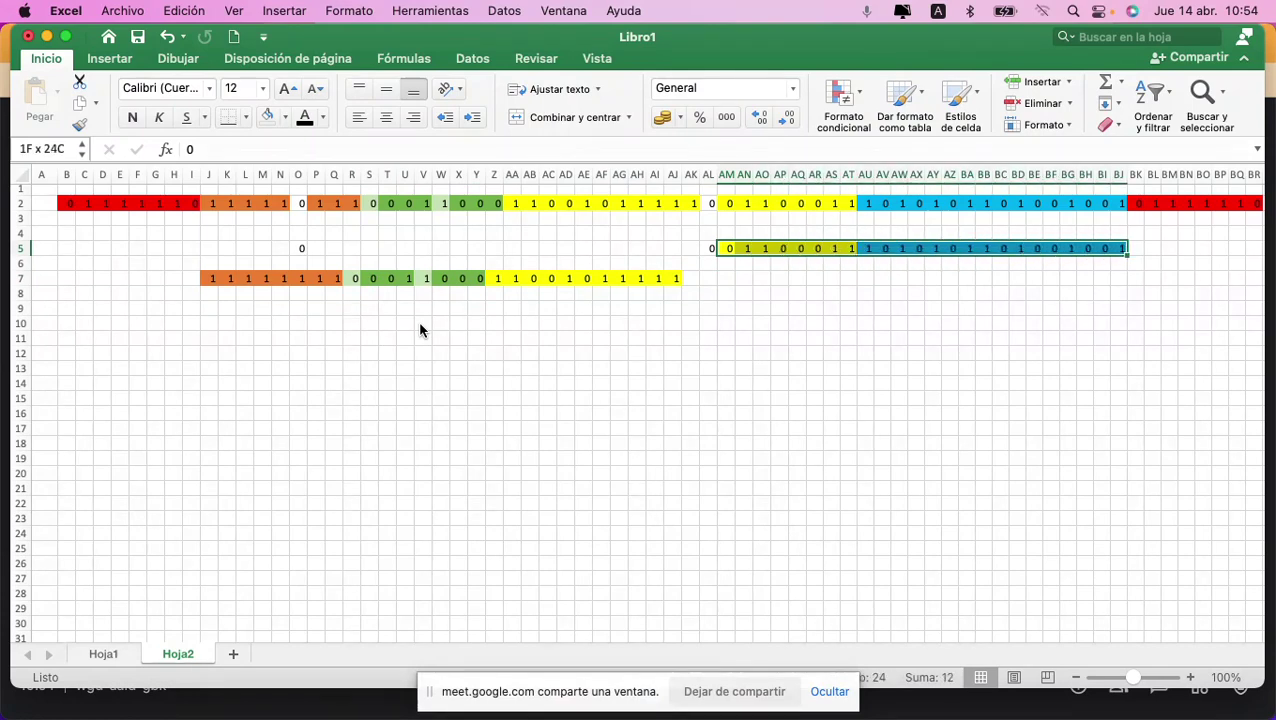
{"action": "key", "text": "super+c"}
{"action": "key", "text": "Down"}
{"action": "key", "text": "Down"}
{"action": "key", "text": "Left"}
{"action": "key", "text": "Left"}
{"action": "key", "text": "super+v"}
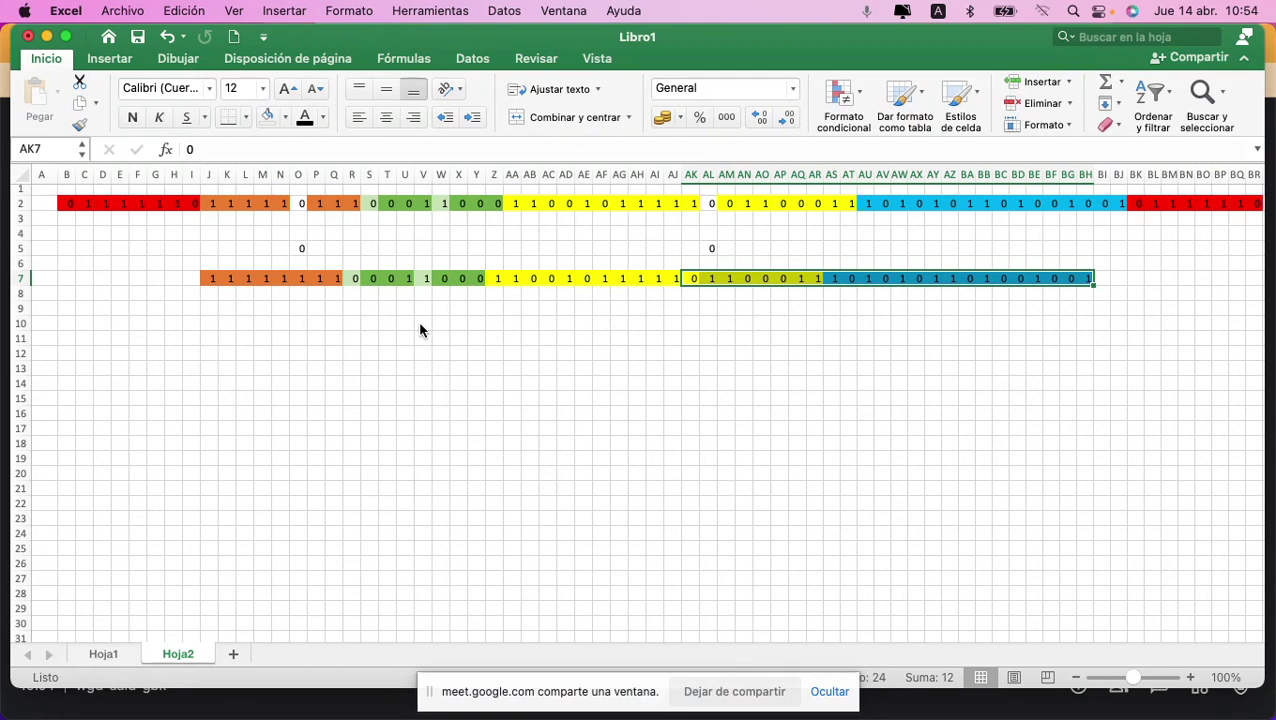
Step: Label the destuffed bit row 7 as "codeword" in cell BL7
{"action": "left_click", "coordinate": [1146, 278]}
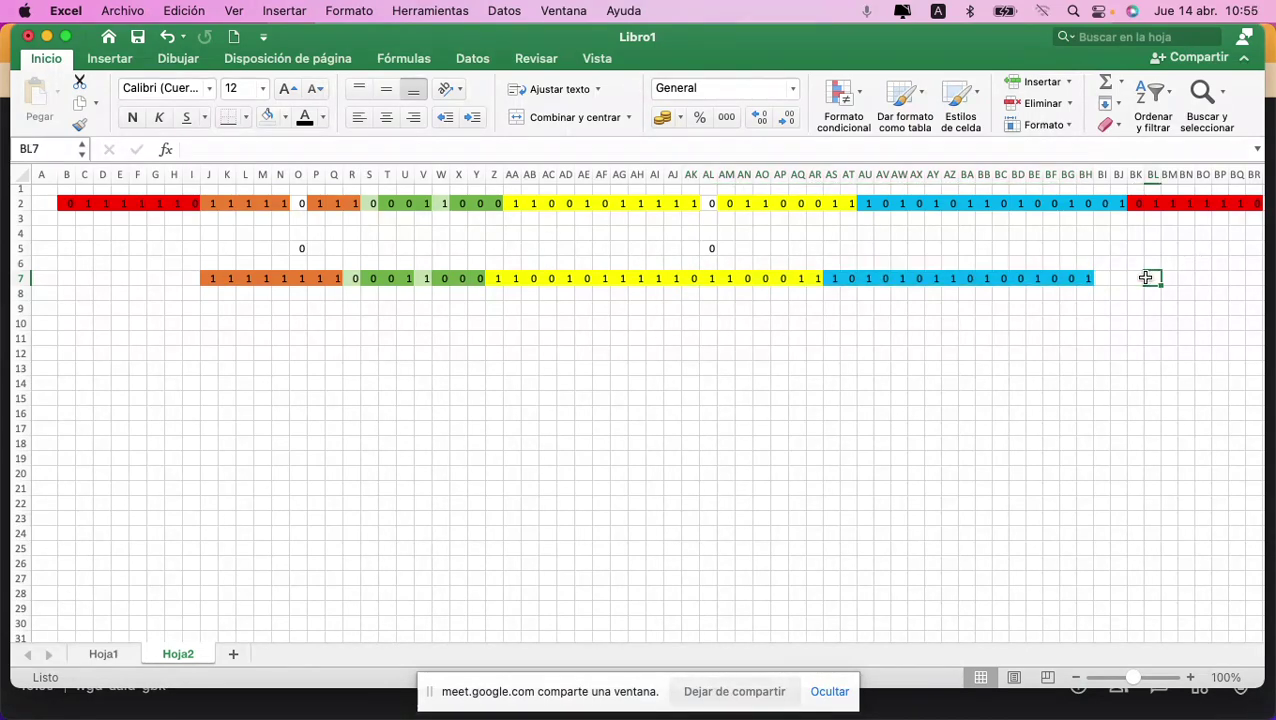
{"action": "type", "text": "codeword"}
{"action": "key", "text": "Return"}
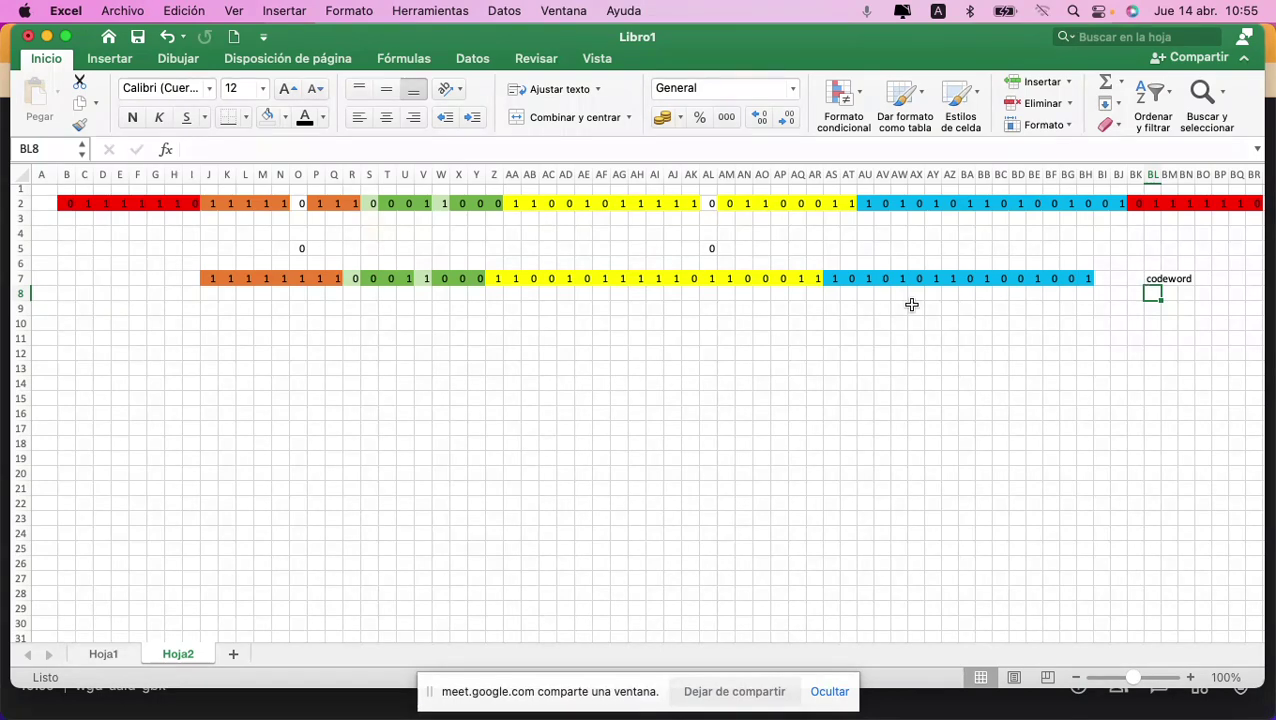
{"action": "left_click", "coordinate": [208, 295]}
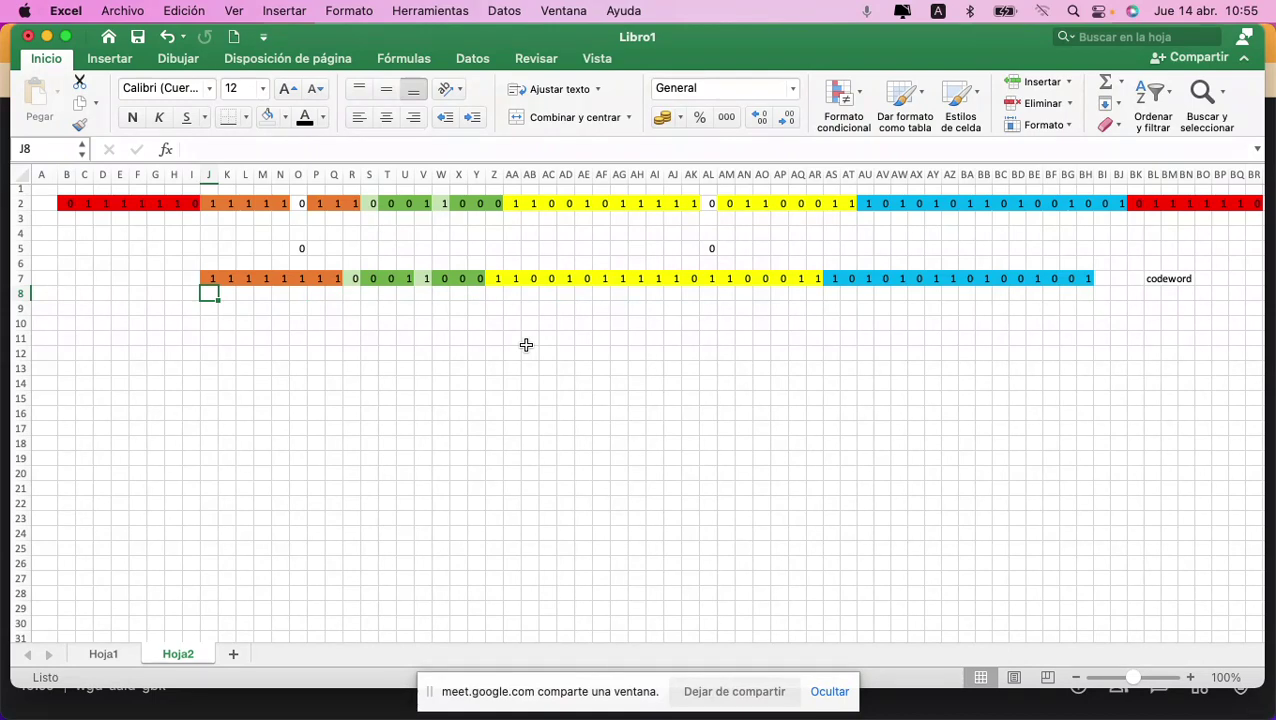
{"action": "type", "text": "1"}
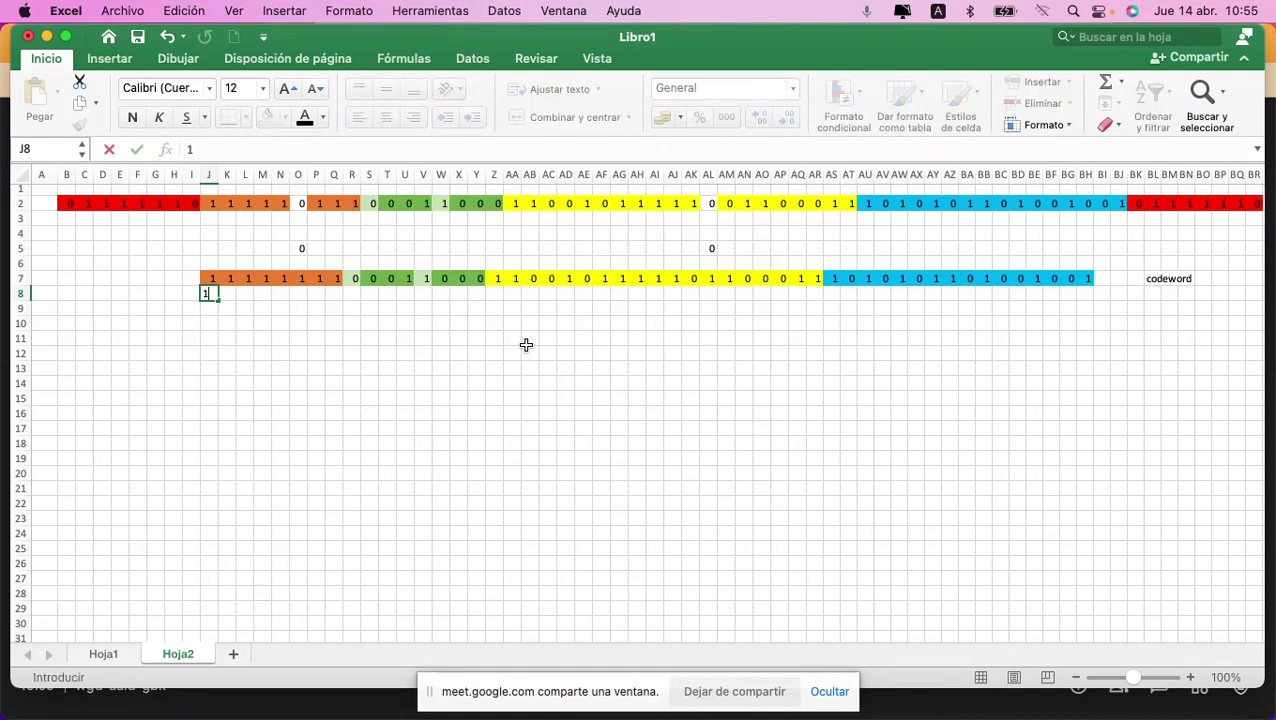
{"action": "key", "text": "Tab"}
{"action": "type", "text": "0"}
{"action": "key", "text": "Tab"}
{"action": "type", "text": "0"}
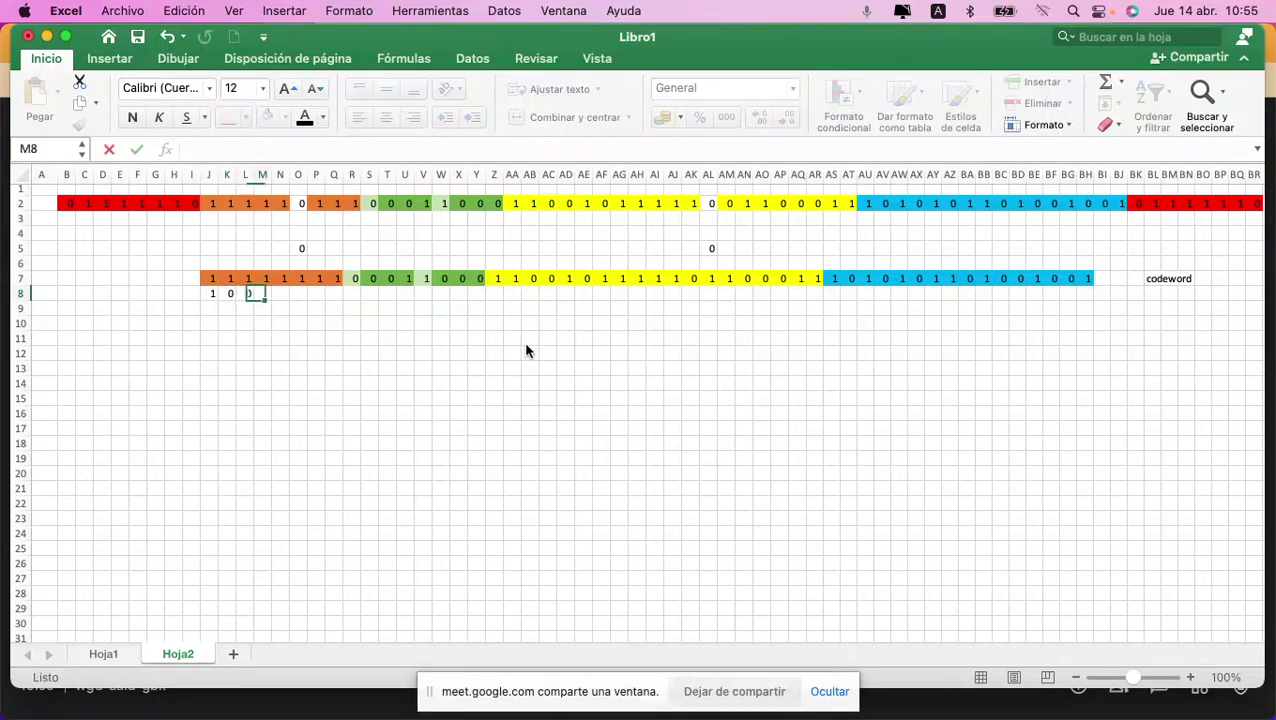
{"action": "key", "text": "Tab"}
{"action": "type", "text": "0"}
{"action": "key", "text": "Tab"}
{"action": "type", "text": "1"}
{"action": "key", "text": "Tab"}
{"action": "type", "text": "0"}
{"action": "key", "text": "Tab"}
{"action": "type", "text": "0"}
{"action": "key", "text": "Tab"}
{"action": "type", "text": "0"}
{"action": "key", "text": "Tab"}
{"action": "type", "text": "0"}
{"action": "key", "text": "Tab"}
{"action": "type", "text": "0"}
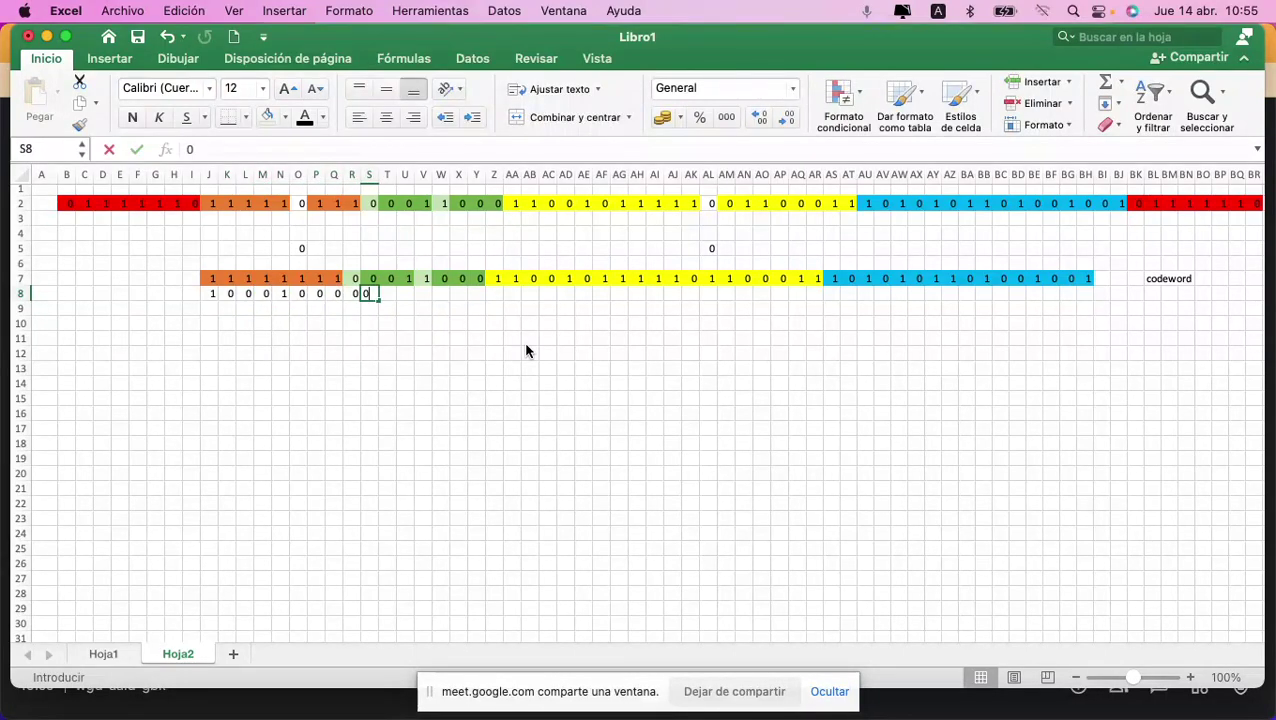
{"action": "key", "text": "Tab"}
{"action": "type", "text": "0"}
{"action": "key", "text": "Tab"}
{"action": "type", "text": "1"}
{"action": "key", "text": "Tab"}
{"action": "type", "text": "0"}
{"action": "key", "text": "Tab"}
{"action": "type", "text": "0"}
{"action": "key", "text": "Tab"}
{"action": "type", "text": "0"}
{"action": "key", "text": "Tab"}
{"action": "type", "text": "0"}
{"action": "key", "text": "Tab"}
{"action": "type", "text": "1"}
{"action": "key", "text": "Return"}
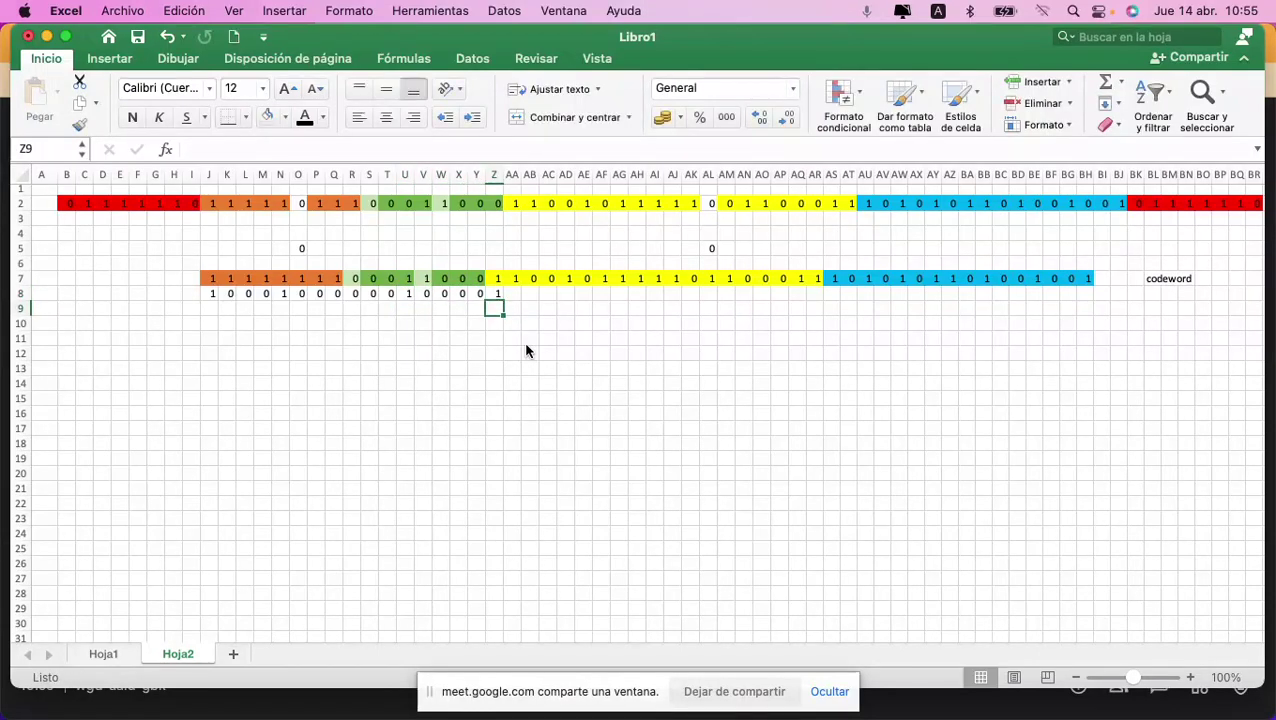
{"action": "scroll", "coordinate": [526, 350], "scroll_direction": "up", "scroll_amount": 3}
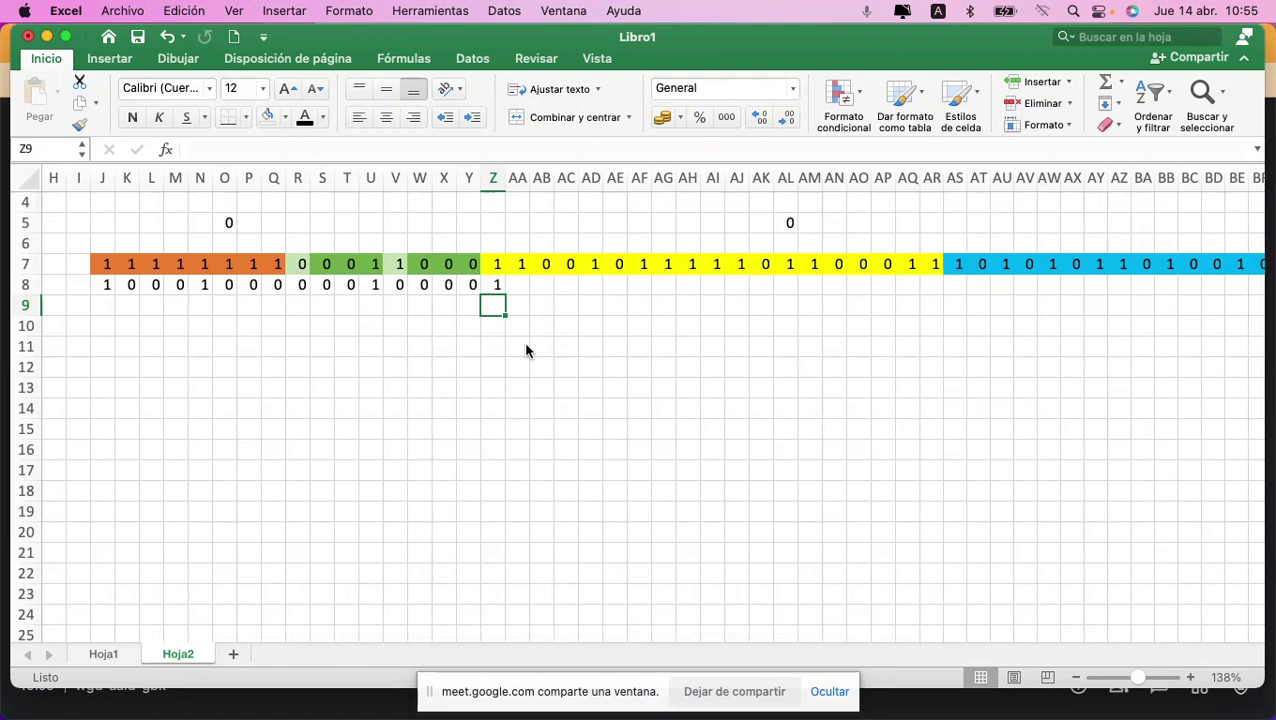
{"action": "left_click", "coordinate": [105, 305]}
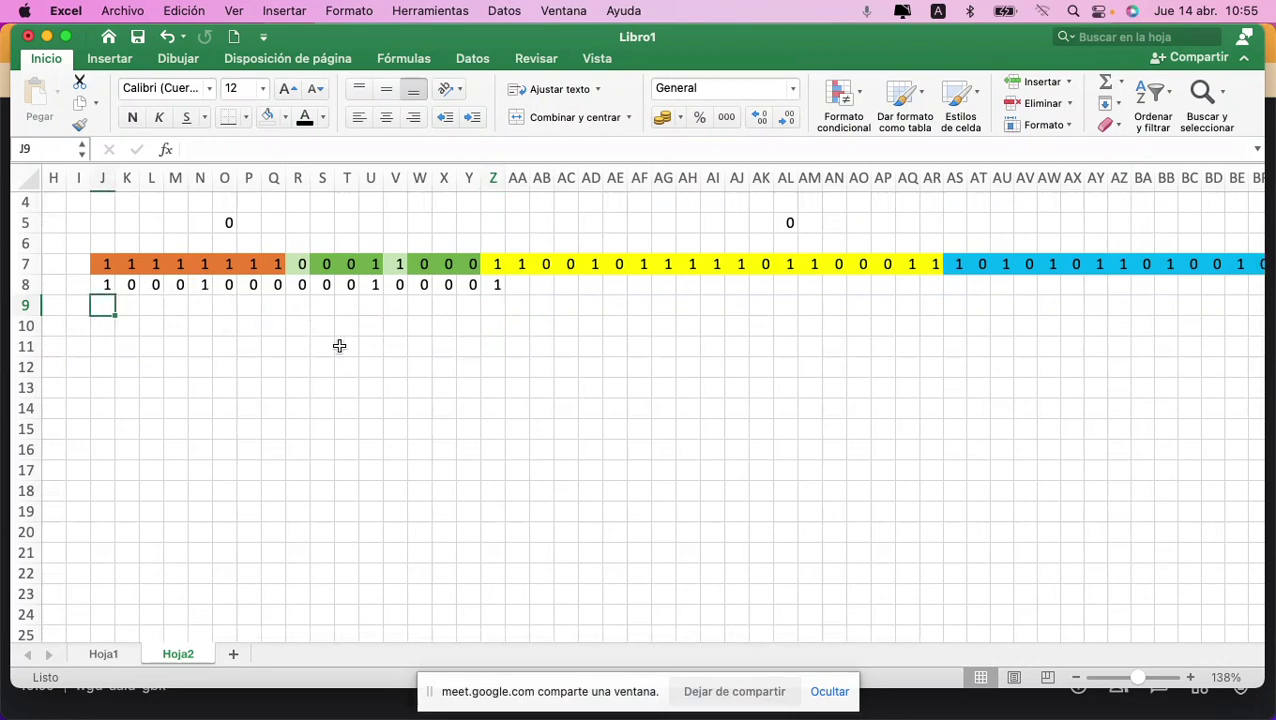
{"action": "type", "text": "0\t1\t1\t1\t0\t1"}
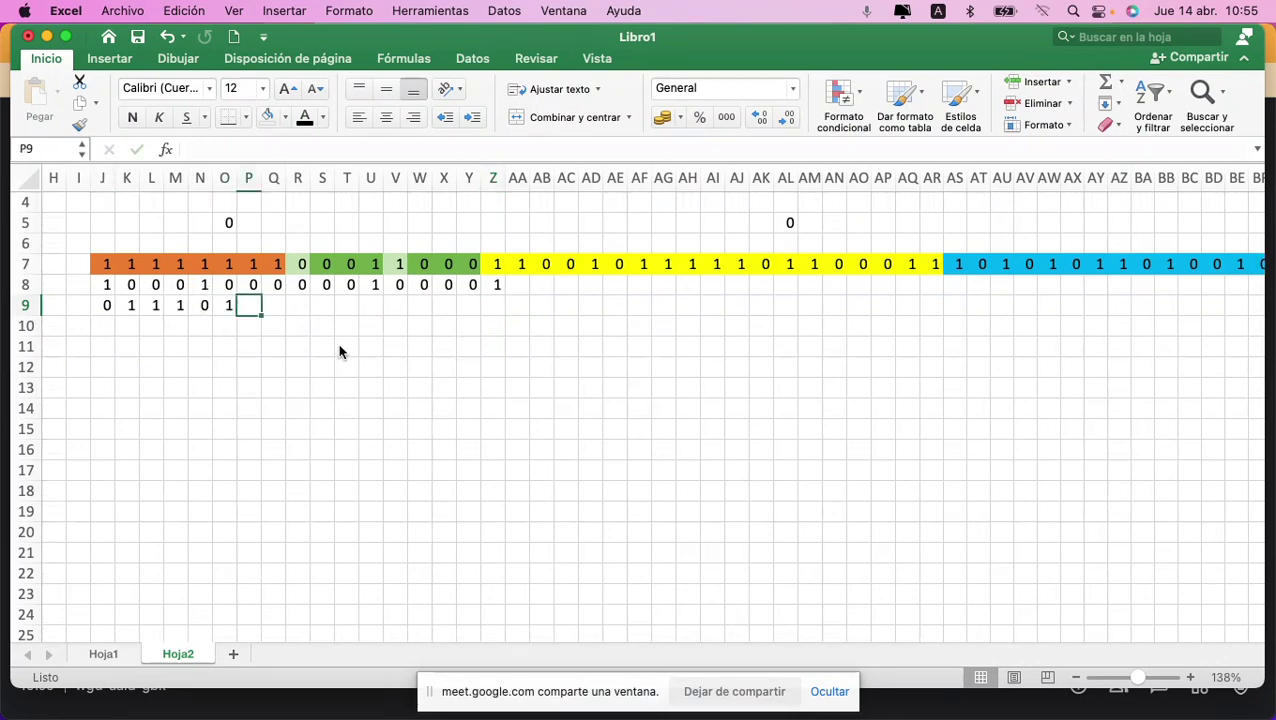
{"action": "type", "text": "1"}
{"action": "key", "text": "Right"}
{"action": "type", "text": "1"}
{"action": "key", "text": "Right"}
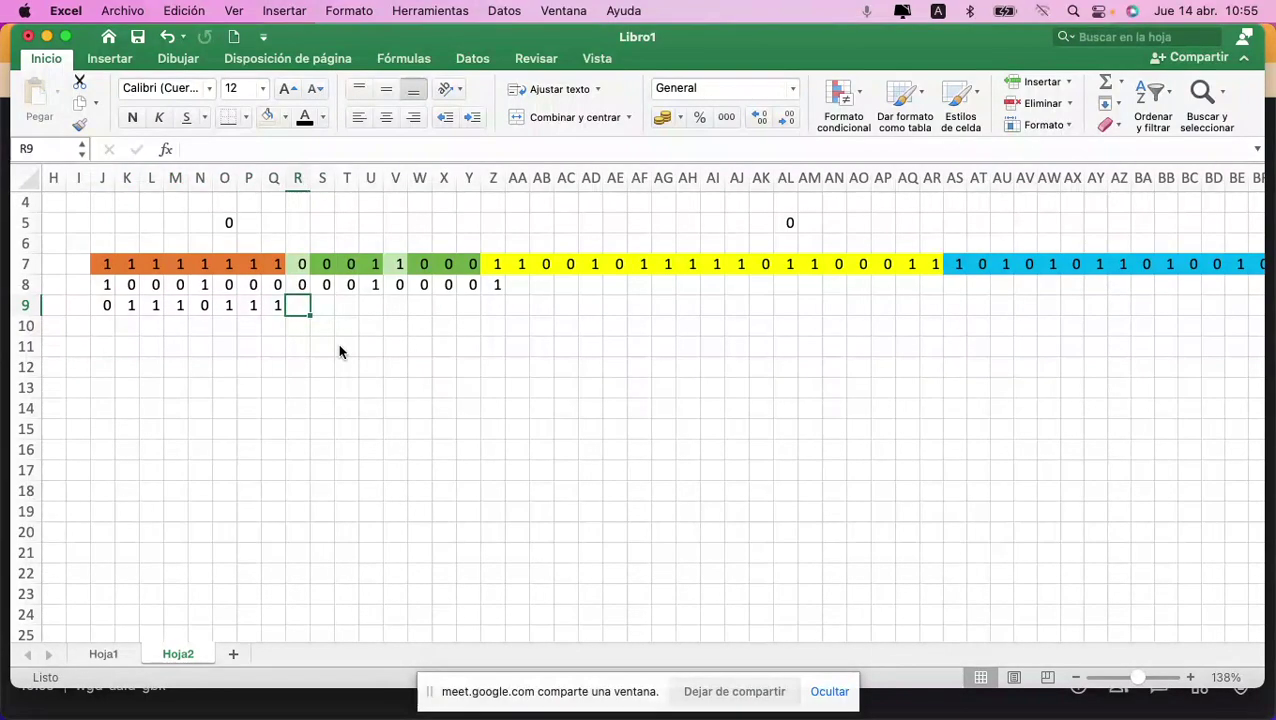
{"action": "key", "text": "Right"}
{"action": "key", "text": "Left"}
{"action": "type", "text": "0"}
{"action": "key", "text": "Right"}
{"action": "type", "text": "0"}
{"action": "key", "text": "Right"}
{"action": "type", "text": "0"}
{"action": "key", "text": "Right"}
{"action": "type", "text": "0"}
{"action": "key", "text": "Right"}
{"action": "type", "text": "1"}
{"action": "key", "text": "Right"}
{"action": "type", "text": "0"}
{"action": "key", "text": "Right"}
{"action": "type", "text": "0"}
{"action": "key", "text": "Right"}
{"action": "type", "text": "0"}
{"action": "key", "text": "Right"}
{"action": "type", "text": "1"}
{"action": "key", "text": "Escape"}
{"action": "type", "text": "0"}
Step: Fill the XOR result cells J9:Z9 with the theme's green colour
{"action": "key", "text": "shift+Left"}
{"action": "key", "text": "shift+Left"}
{"action": "key", "text": "shift+Left"}
{"action": "key", "text": "shift+Left"}
{"action": "key", "text": "shift+Left"}
{"action": "key", "text": "shift+Left"}
{"action": "key", "text": "shift+Left"}
{"action": "key", "text": "shift+Left"}
{"action": "key", "text": "shift+Left"}
{"action": "key", "text": "shift+Left"}
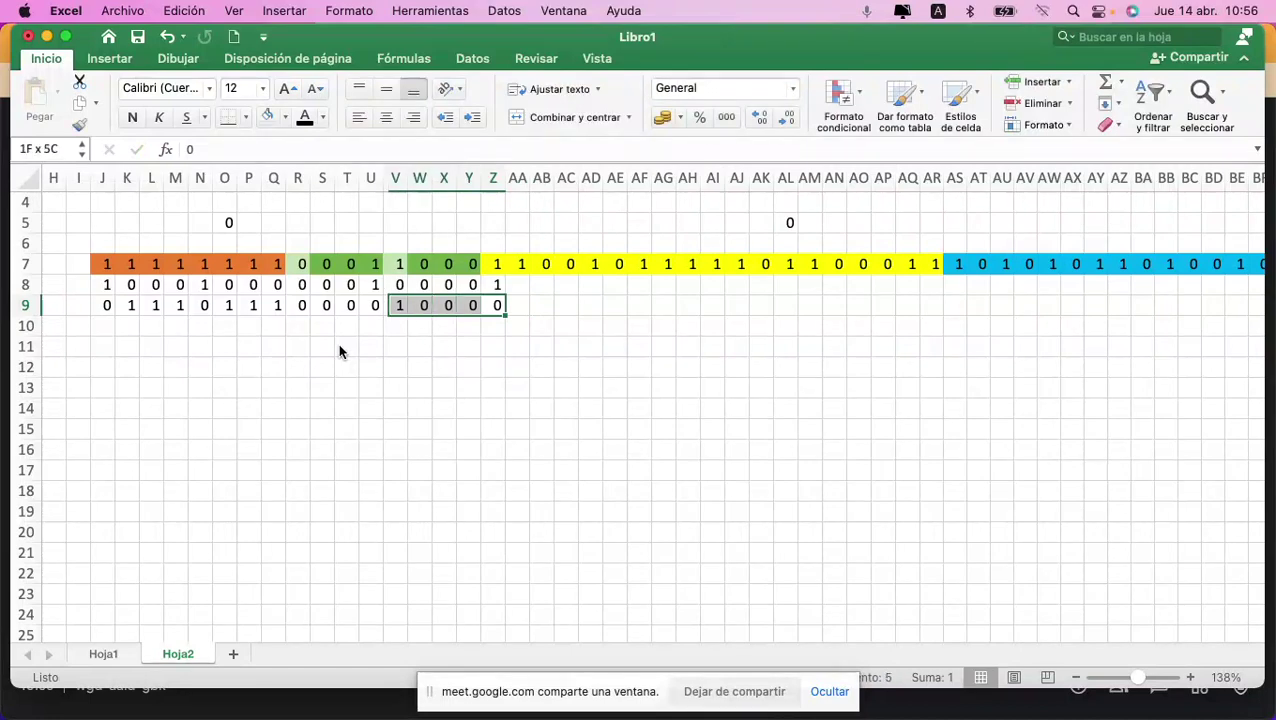
{"action": "key", "text": "shift+Left"}
{"action": "key", "text": "shift+Left"}
{"action": "key", "text": "shift+Left"}
{"action": "key", "text": "shift+Left"}
{"action": "key", "text": "shift+Left"}
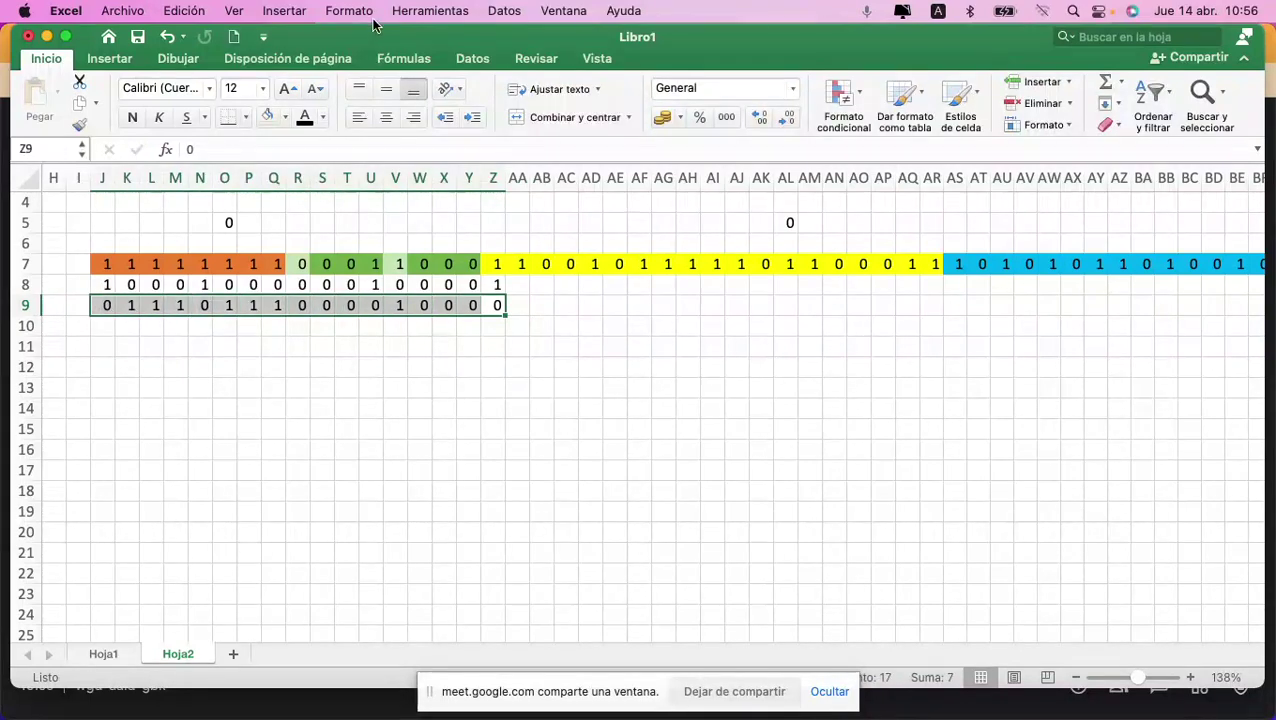
{"action": "left_click", "coordinate": [285, 119]}
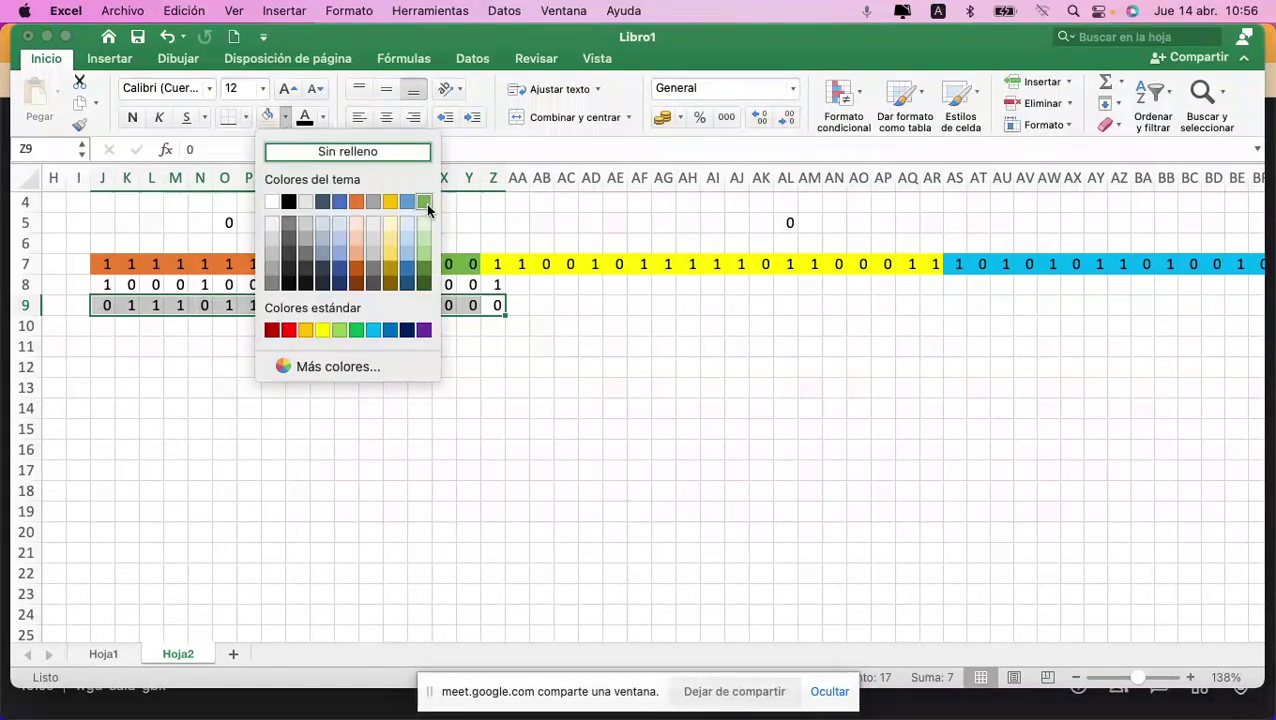
{"action": "left_click", "coordinate": [425, 203]}
Step: Copy the divisor bits in J8:Z8 to K10:AA10, shifted one column along under the first XOR result
{"action": "left_click", "coordinate": [127, 326]}
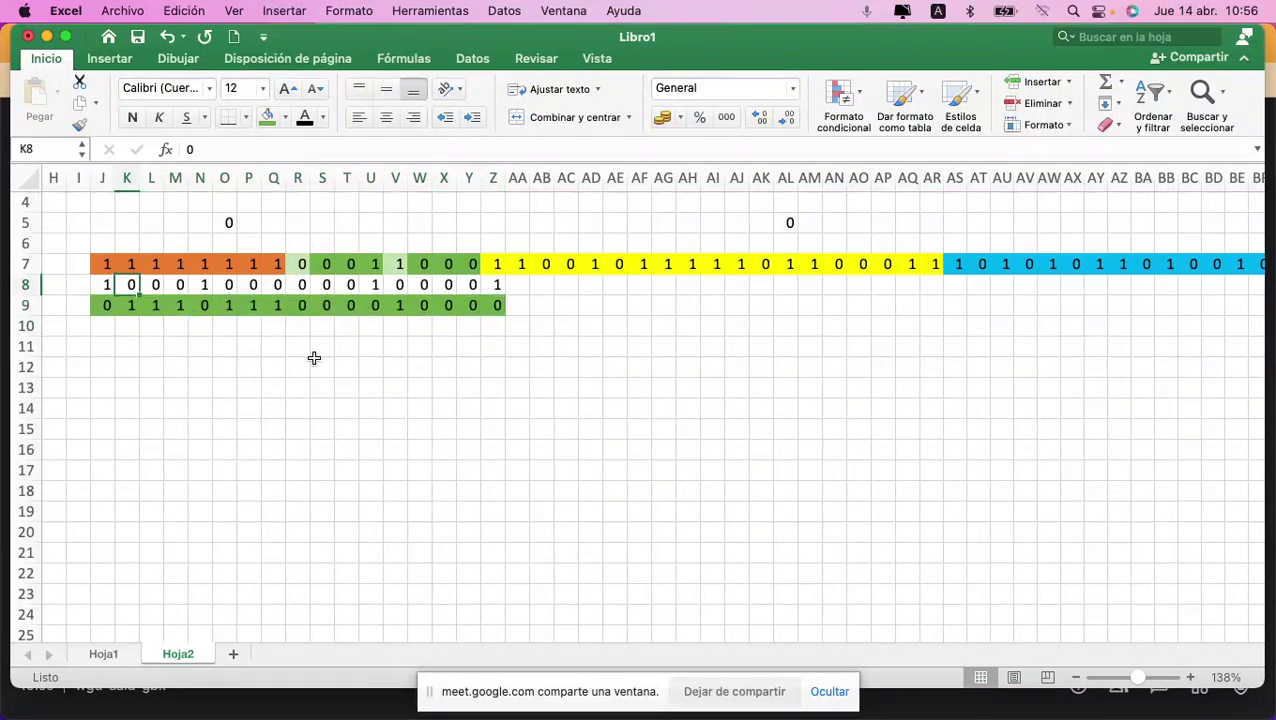
{"action": "key", "text": "shift+Left"}
{"action": "key", "text": "shift+Right"}
{"action": "key", "text": "shift+Right"}
{"action": "key", "text": "shift+Right"}
{"action": "key", "text": "shift+Right"}
{"action": "key", "text": "shift+Right"}
{"action": "key", "text": "shift+Right"}
{"action": "key", "text": "shift+Right"}
{"action": "key", "text": "shift+Right"}
{"action": "key", "text": "shift+Right"}
{"action": "key", "text": "shift+Right"}
{"action": "key", "text": "shift+Right"}
{"action": "key", "text": "shift+Right"}
{"action": "key", "text": "shift+Right"}
{"action": "key", "text": "shift+Right"}
{"action": "key", "text": "shift+Right"}
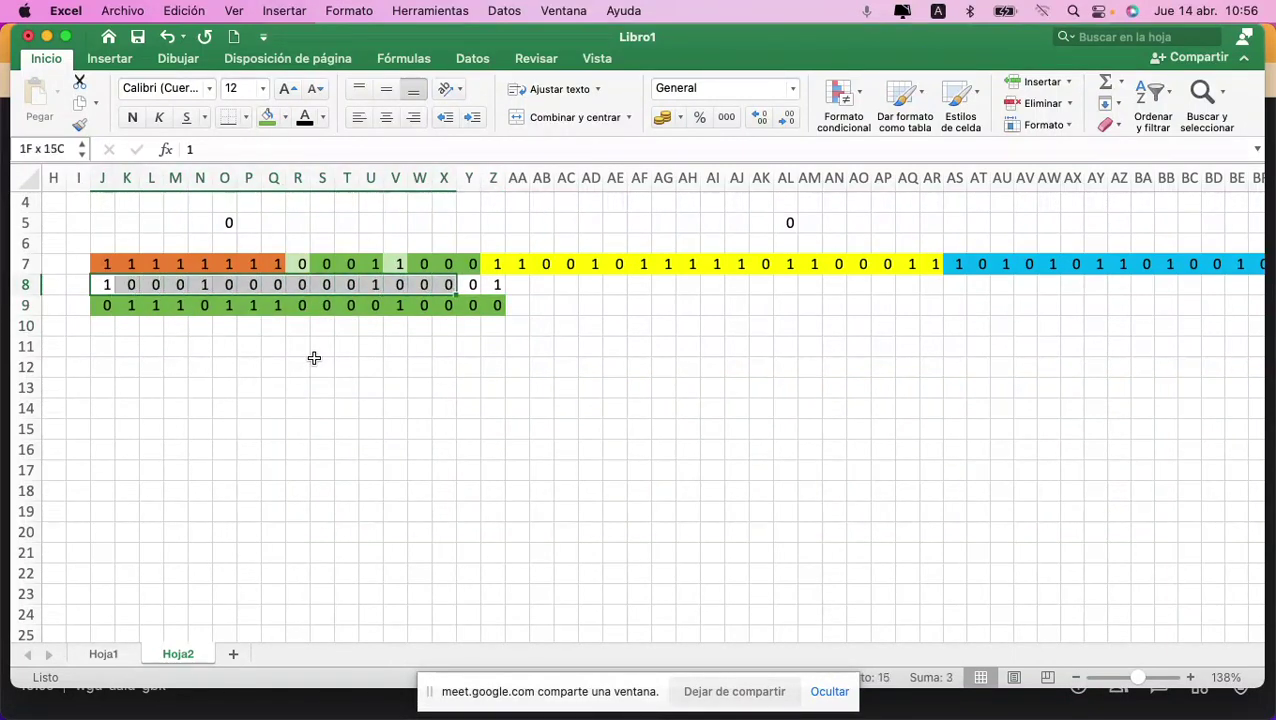
{"action": "key", "text": "super+c"}
{"action": "key", "text": "Down"}
{"action": "key", "text": "Down"}
{"action": "key", "text": "Right"}
{"action": "key", "text": "super+v"}
Step: Bring down the next codeword bit by copying cell AA7 to AA9, at the end of the first XOR result
{"action": "key", "text": "Right"}
{"action": "key", "text": "Right"}
{"action": "key", "text": "Right"}
{"action": "key", "text": "Right"}
{"action": "key", "text": "Right"}
{"action": "key", "text": "Right"}
{"action": "key", "text": "Right"}
{"action": "key", "text": "Right"}
{"action": "key", "text": "Right"}
{"action": "key", "text": "Right"}
{"action": "key", "text": "Right"}
{"action": "key", "text": "Right"}
{"action": "key", "text": "Right"}
{"action": "key", "text": "Right"}
{"action": "key", "text": "Right"}
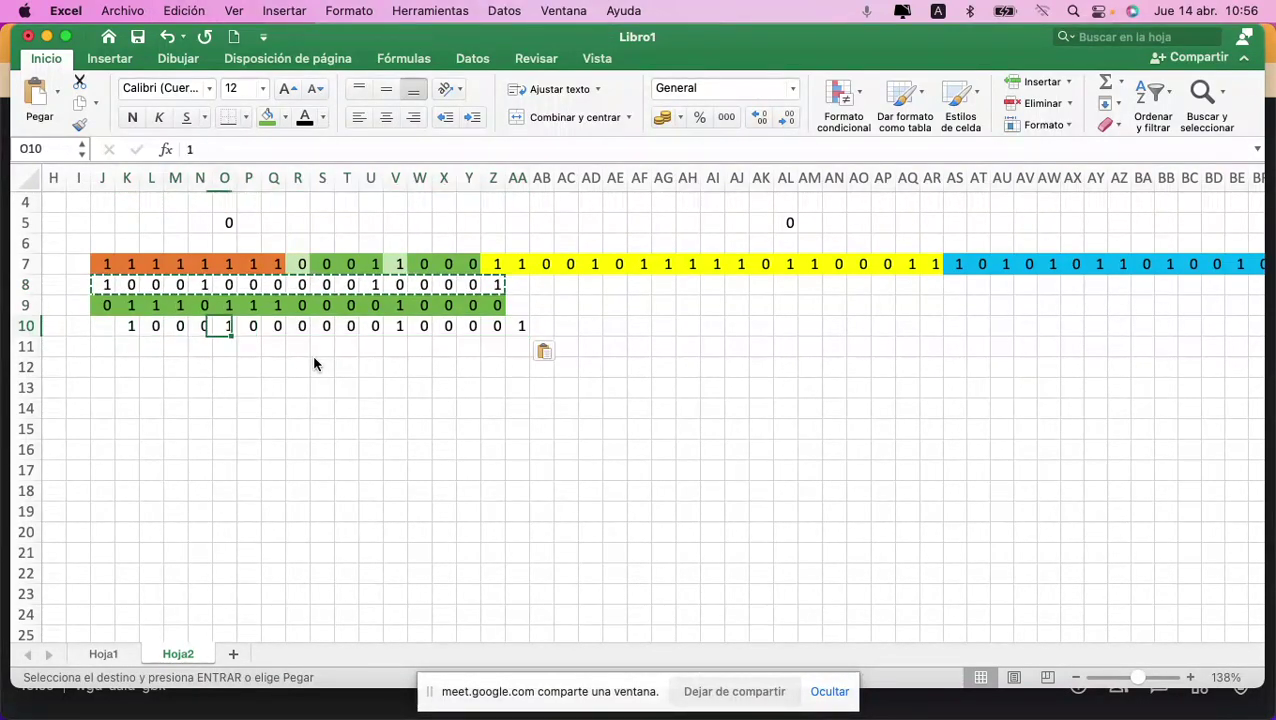
{"action": "key", "text": "Right"}
{"action": "key", "text": "Up"}
{"action": "key", "text": "Up"}
{"action": "key", "text": "Up"}
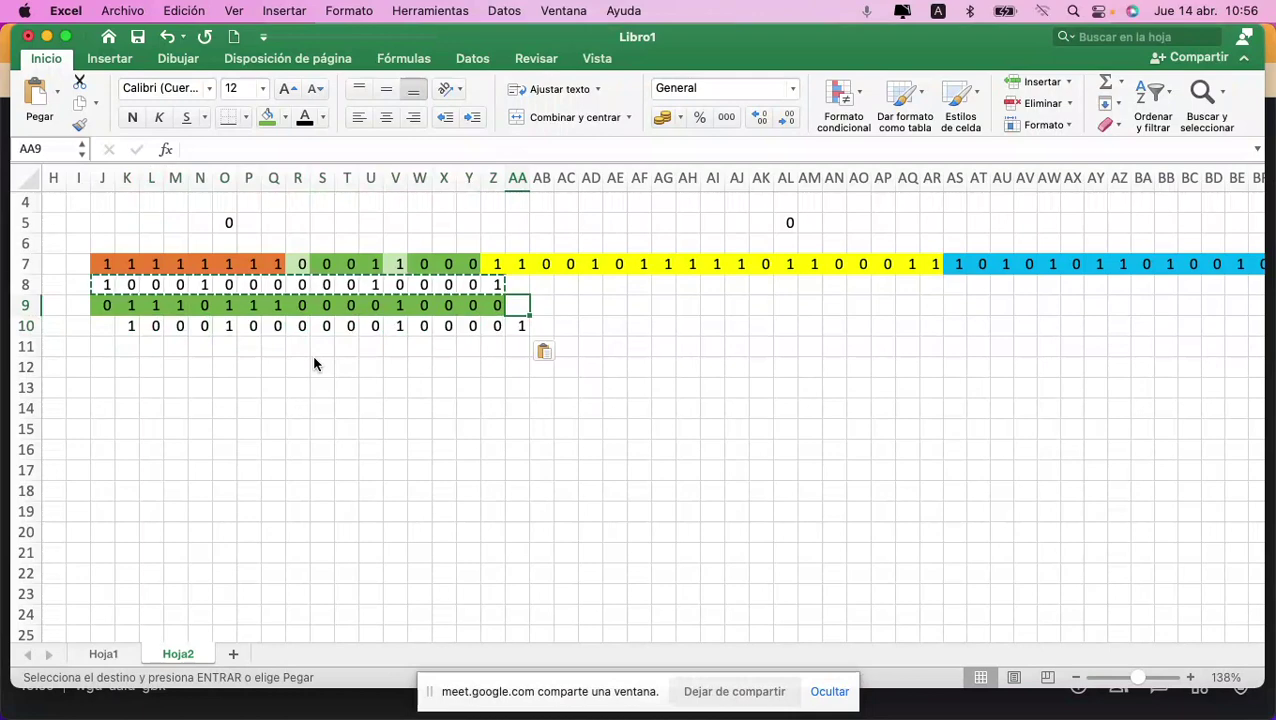
{"action": "key", "text": "super+c"}
{"action": "key", "text": "Down"}
{"action": "key", "text": "Down"}
{"action": "key", "text": "super+v"}
{"action": "key", "text": "Down"}
{"action": "key", "text": "Down"}
{"action": "key", "text": "Left"}
{"action": "key", "text": "Left"}
{"action": "key", "text": "Left"}
{"action": "key", "text": "Left"}
{"action": "key", "text": "Left"}
{"action": "key", "text": "Left"}
{"action": "key", "text": "Left"}
{"action": "key", "text": "Left"}
{"action": "key", "text": "Left"}
{"action": "key", "text": "Left"}
{"action": "key", "text": "Left"}
{"action": "key", "text": "Left"}
{"action": "key", "text": "Left"}
{"action": "key", "text": "Left"}
{"action": "key", "text": "Left"}
{"action": "key", "text": "Left"}
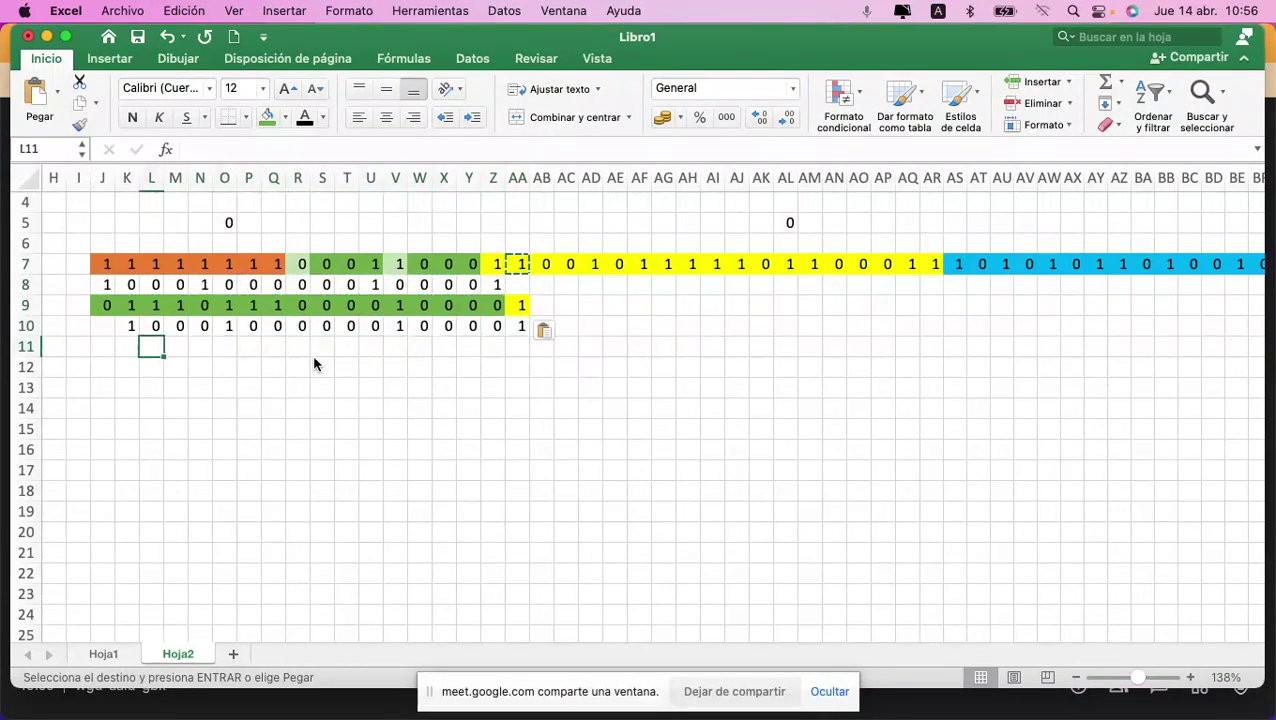
{"action": "type", "text": "0"}
{"action": "key", "text": "Right"}
{"action": "type", "text": "1"}
{"action": "key", "text": "Right"}
{"action": "type", "text": "1"}
{"action": "key", "text": "Right"}
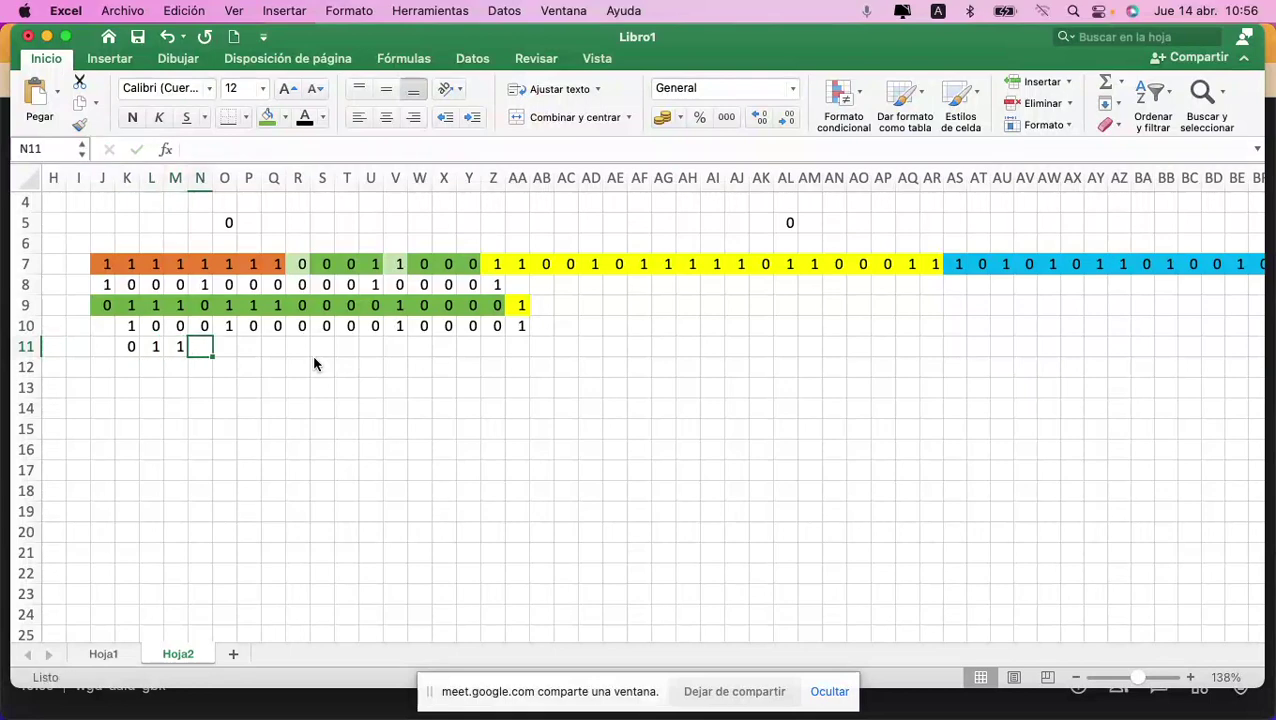
{"action": "type", "text": "0"}
{"action": "key", "text": "Right"}
{"action": "type", "text": "0"}
{"action": "key", "text": "Right"}
{"action": "type", "text": "1"}
{"action": "key", "text": "Right"}
{"action": "type", "text": "1"}
{"action": "key", "text": "Right"}
{"action": "type", "text": "0"}
{"action": "key", "text": "Right"}
{"action": "type", "text": "0"}
{"action": "key", "text": "Right"}
{"action": "type", "text": "0"}
{"action": "key", "text": "Right"}
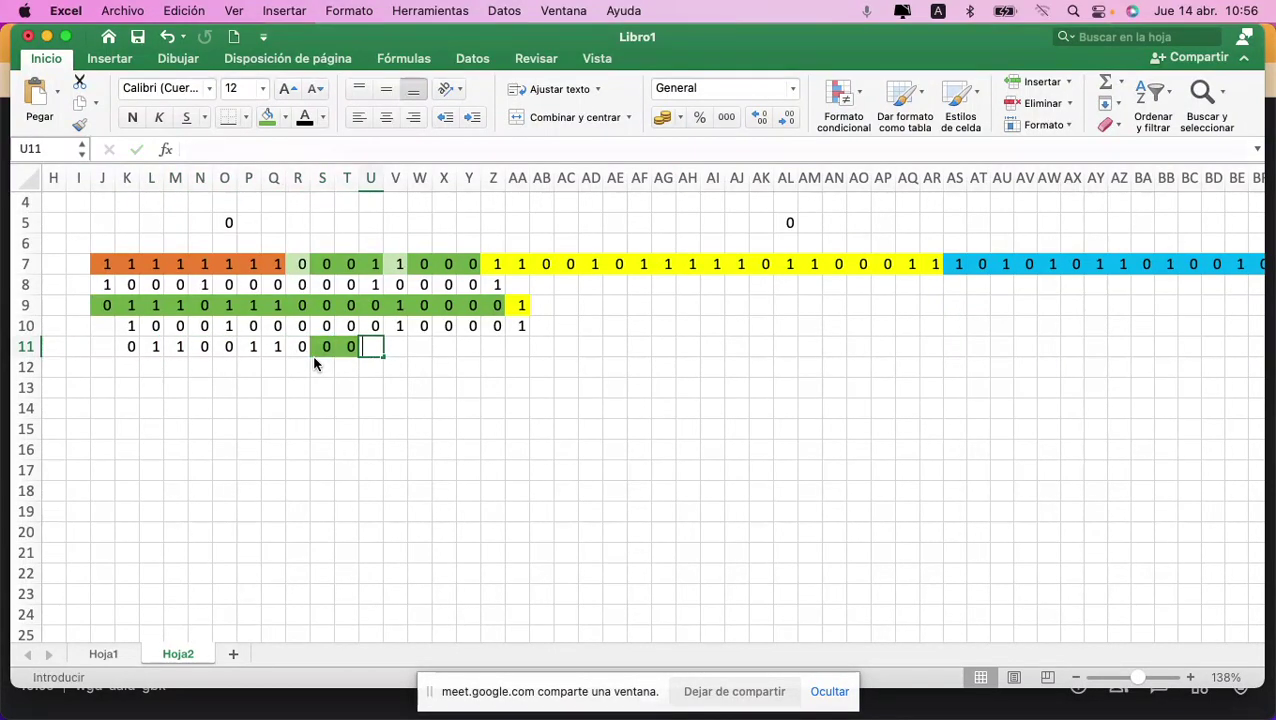
{"action": "type", "text": "0"}
{"action": "key", "text": "Right"}
{"action": "type", "text": "0"}
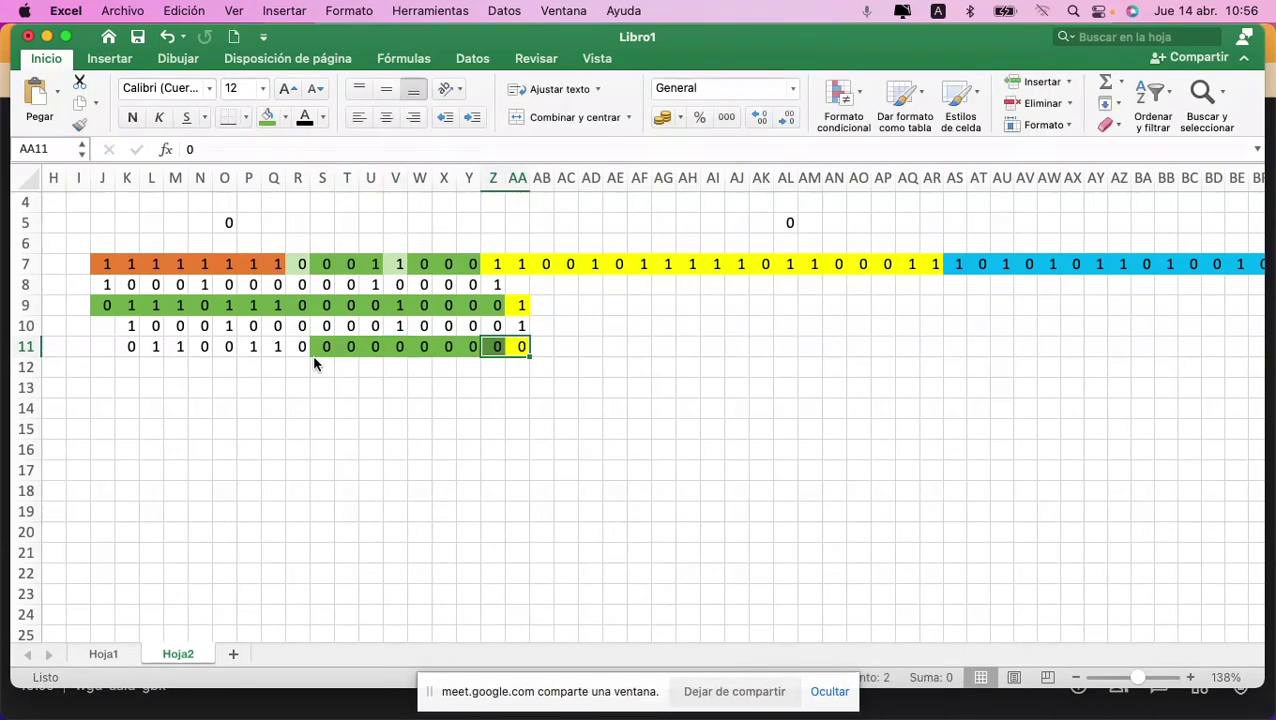
Step: Fill the second XOR result, cells K11:AA11, with the same green colour
{"action": "key", "text": "shift+Left"}
{"action": "key", "text": "shift+Left"}
{"action": "key", "text": "shift+Left"}
{"action": "key", "text": "shift+Left"}
{"action": "key", "text": "shift+Left"}
{"action": "key", "text": "shift+Left"}
{"action": "key", "text": "shift+Left"}
{"action": "key", "text": "shift+Left"}
{"action": "key", "text": "shift+Left"}
{"action": "key", "text": "shift+Left"}
{"action": "key", "text": "shift+Left"}
{"action": "key", "text": "shift+Left"}
{"action": "key", "text": "shift+Left"}
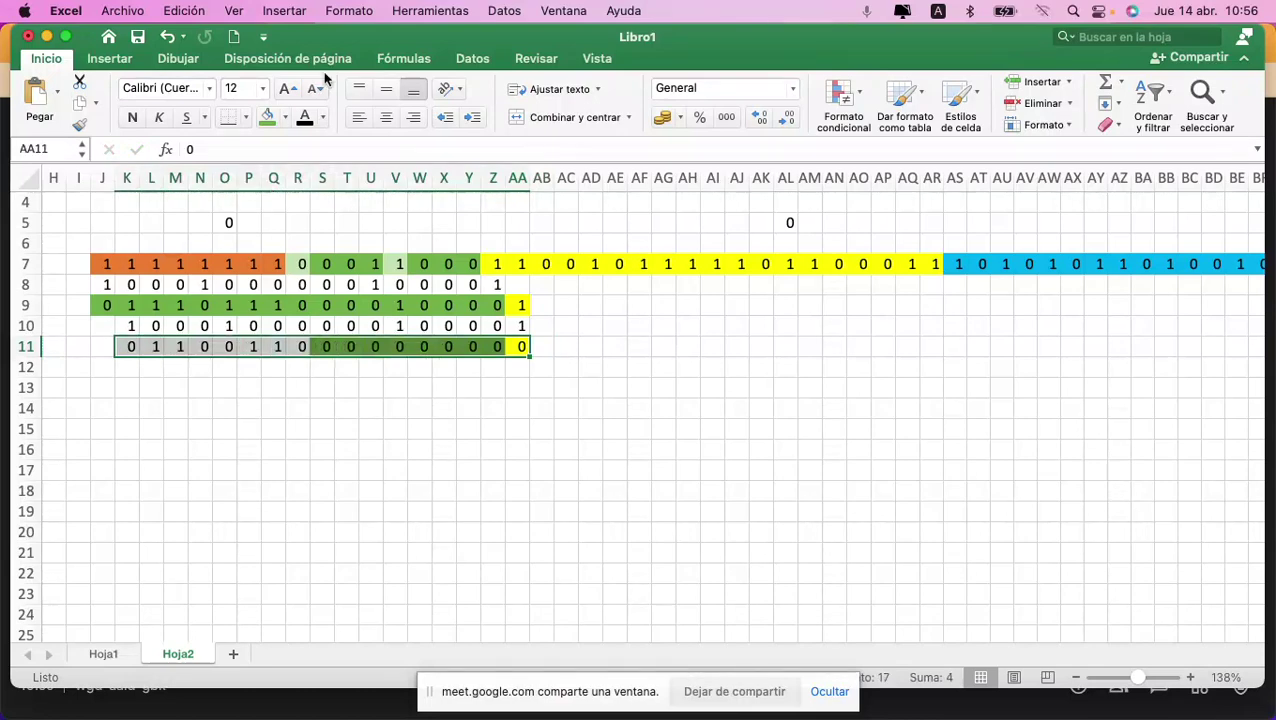
{"action": "left_click", "coordinate": [266, 117]}
Step: Copy the divisor bits in K10:AA10 to L12:AB12, shifted one column along under the second XOR result
{"action": "left_click", "coordinate": [132, 318]}
{"action": "key", "text": "shift+Right"}
{"action": "key", "text": "shift+Right"}
{"action": "key", "text": "shift+Right"}
{"action": "key", "text": "shift+Right"}
{"action": "key", "text": "shift+Right"}
{"action": "key", "text": "shift+Right"}
{"action": "key", "text": "shift+Right"}
{"action": "key", "text": "shift+Right"}
{"action": "key", "text": "shift+Right"}
{"action": "key", "text": "shift+Right"}
{"action": "key", "text": "shift+Right"}
{"action": "key", "text": "shift+Right"}
{"action": "key", "text": "shift+Right"}
{"action": "key", "text": "shift+Right"}
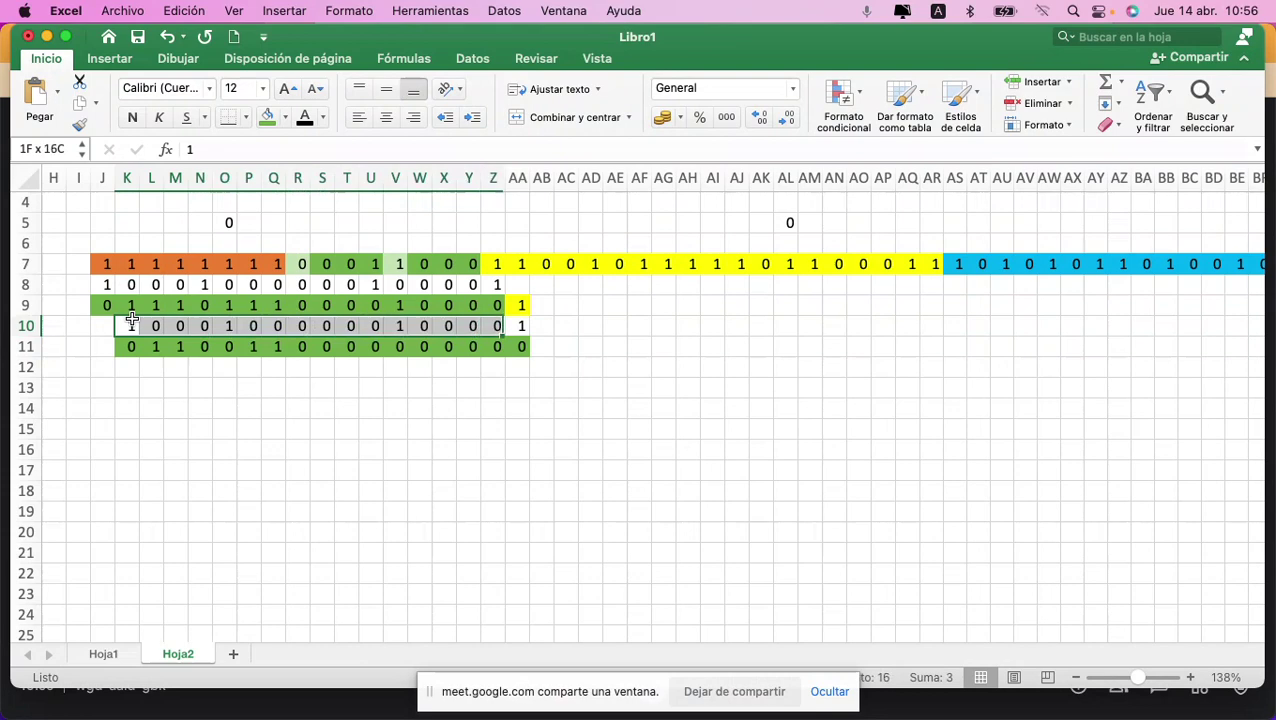
{"action": "key", "text": "cmd+c"}
{"action": "key", "text": "Down"}
{"action": "key", "text": "Down"}
{"action": "key", "text": "Right"}
{"action": "key", "text": "cmd+v"}
Step: Bring down the next codeword bit by copying cell AB7 to AB11, at the end of the second XOR result
{"action": "key", "text": "Right"}
{"action": "key", "text": "Right"}
{"action": "key", "text": "Right"}
{"action": "key", "text": "Right"}
{"action": "key", "text": "Right"}
{"action": "key", "text": "Right"}
{"action": "key", "text": "Right"}
{"action": "key", "text": "Right"}
{"action": "key", "text": "Right"}
{"action": "key", "text": "Right"}
{"action": "key", "text": "Right"}
{"action": "key", "text": "Right"}
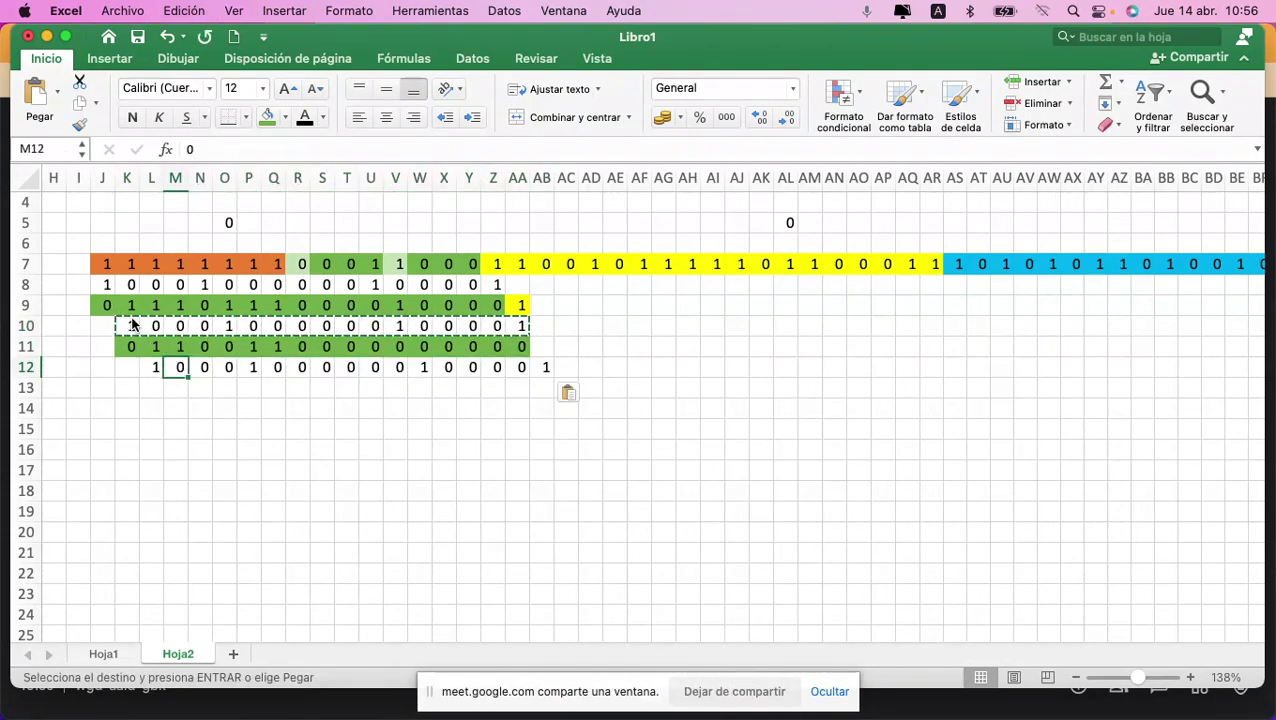
{"action": "key", "text": "Right"}
{"action": "key", "text": "Right"}
{"action": "key", "text": "Right"}
{"action": "key", "text": "Right"}
{"action": "key", "text": "Up"}
{"action": "key", "text": "Up"}
{"action": "key", "text": "Up"}
{"action": "key", "text": "Up"}
{"action": "key", "text": "Up"}
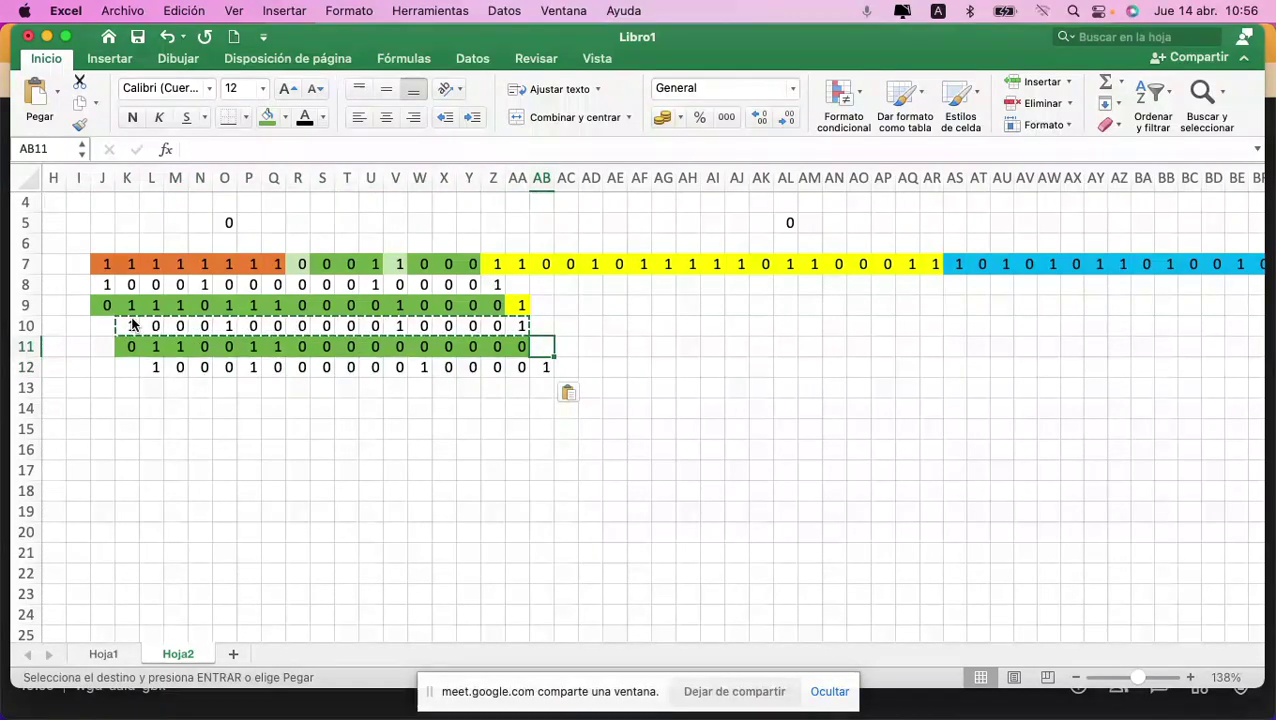
{"action": "key", "text": "cmd+c"}
{"action": "key", "text": "Down"}
{"action": "key", "text": "cmd+v"}
{"action": "key", "text": "Down"}
{"action": "key", "text": "Left"}
{"action": "key", "text": "Left"}
{"action": "key", "text": "Left"}
{"action": "key", "text": "Left"}
{"action": "key", "text": "Left"}
{"action": "key", "text": "Left"}
{"action": "key", "text": "Left"}
{"action": "key", "text": "Left"}
{"action": "key", "text": "Left"}
{"action": "key", "text": "Left"}
{"action": "key", "text": "Left"}
{"action": "key", "text": "Left"}
{"action": "key", "text": "Left"}
{"action": "key", "text": "Left"}
{"action": "key", "text": "Left"}
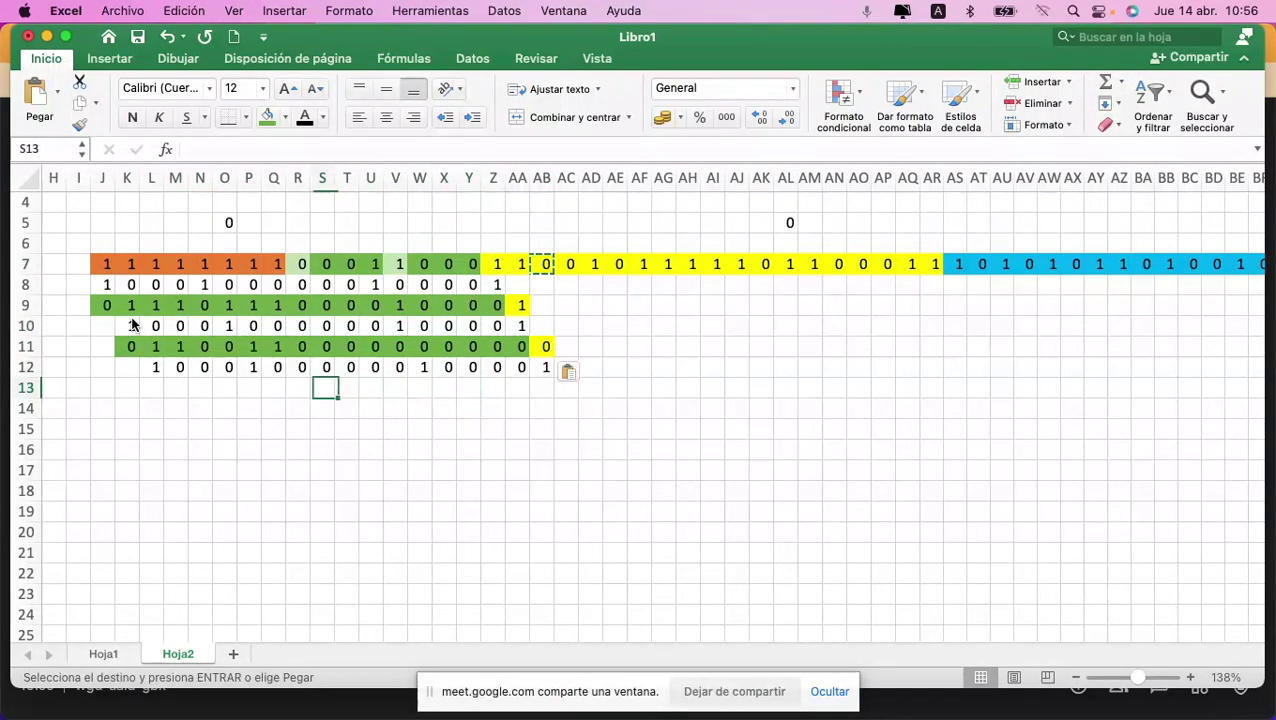
{"action": "type", "text": "0"}
{"action": "key", "text": "Right"}
{"action": "type", "text": "1"}
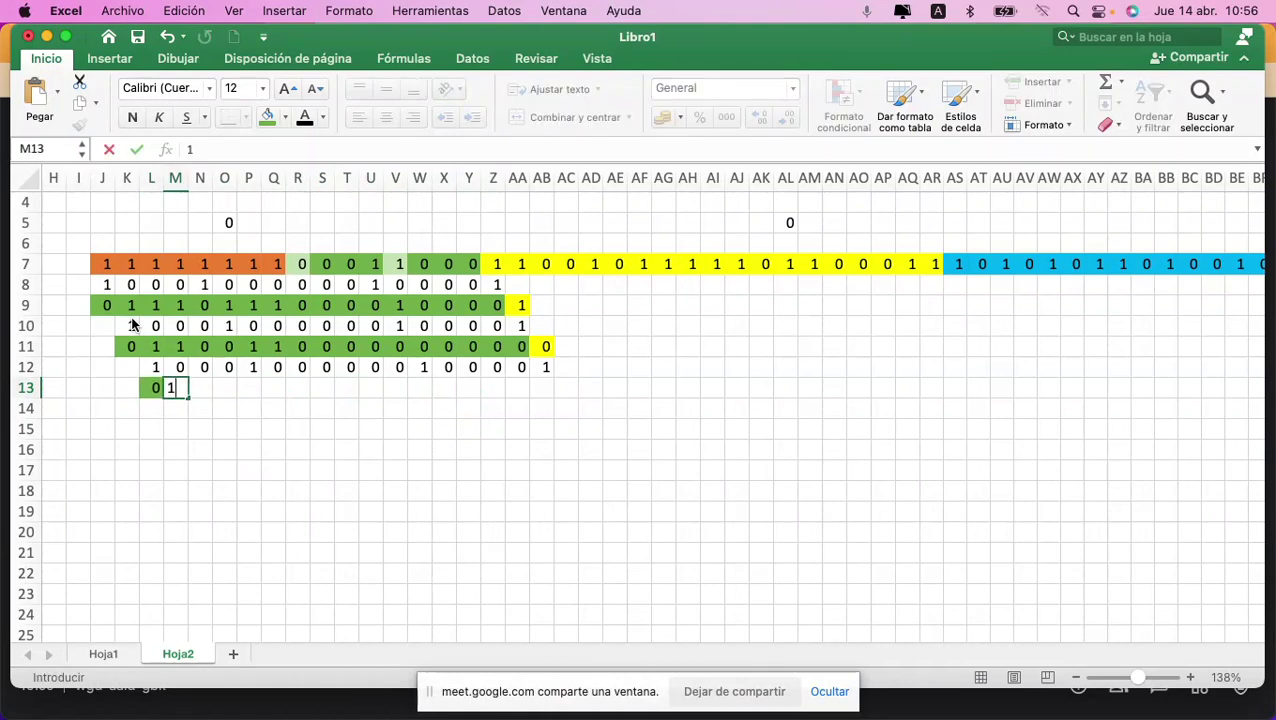
{"action": "key", "text": "Right"}
{"action": "type", "text": "0"}
{"action": "key", "text": "Right"}
{"action": "type", "text": "0"}
{"action": "key", "text": "Right"}
{"action": "type", "text": "0"}
{"action": "key", "text": "Right"}
{"action": "type", "text": "1"}
{"action": "key", "text": "Right"}
{"action": "type", "text": "0"}
{"action": "key", "text": "Right"}
{"action": "type", "text": "0"}
{"action": "key", "text": "Right"}
{"action": "type", "text": "0"}
{"action": "key", "text": "Right"}
{"action": "type", "text": "0"}
{"action": "key", "text": "Right"}
{"action": "type", "text": "0"}
{"action": "key", "text": "Right"}
{"action": "type", "text": "1"}
{"action": "key", "text": "Right"}
{"action": "type", "text": "0"}
{"action": "key", "text": "Right"}
{"action": "type", "text": "0"}
{"action": "key", "text": "Right"}
{"action": "type", "text": "0"}
{"action": "key", "text": "Right"}
{"action": "type", "text": "0"}
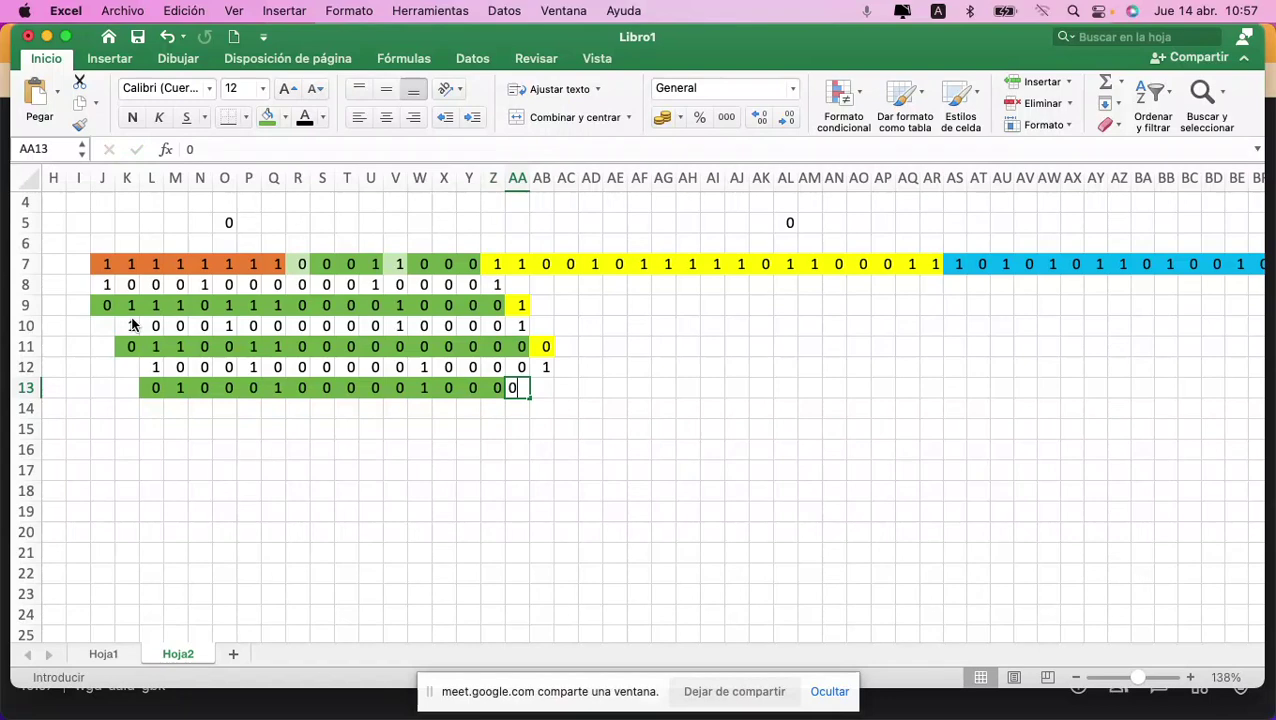
{"action": "key", "text": "Right"}
{"action": "type", "text": "1"}
{"action": "key", "text": "Up"}
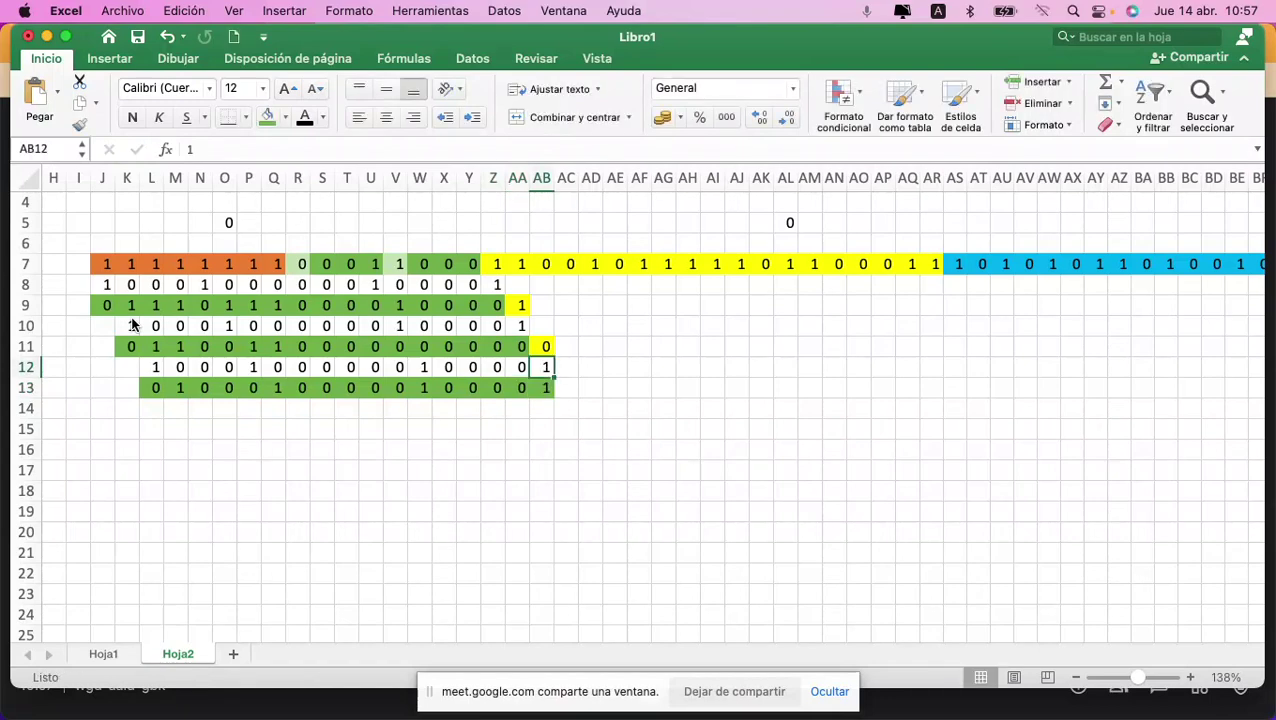
Step: Copy the divisor bits in L12:AB12 to M14:AC14, shifted one column along under the third XOR result
{"action": "key", "text": "shift+Left"}
{"action": "key", "text": "shift+Left"}
{"action": "key", "text": "shift+Left"}
{"action": "key", "text": "shift+Left"}
{"action": "key", "text": "shift+Left"}
{"action": "key", "text": "shift+Left"}
{"action": "key", "text": "shift+Left"}
{"action": "key", "text": "shift+Left"}
{"action": "key", "text": "shift+Left"}
{"action": "key", "text": "shift+Left"}
{"action": "key", "text": "shift+Left"}
{"action": "key", "text": "shift+Left"}
{"action": "key", "text": "shift+Left"}
{"action": "key", "text": "shift+Left"}
{"action": "key", "text": "shift+Left"}
{"action": "key", "text": "shift+Left"}
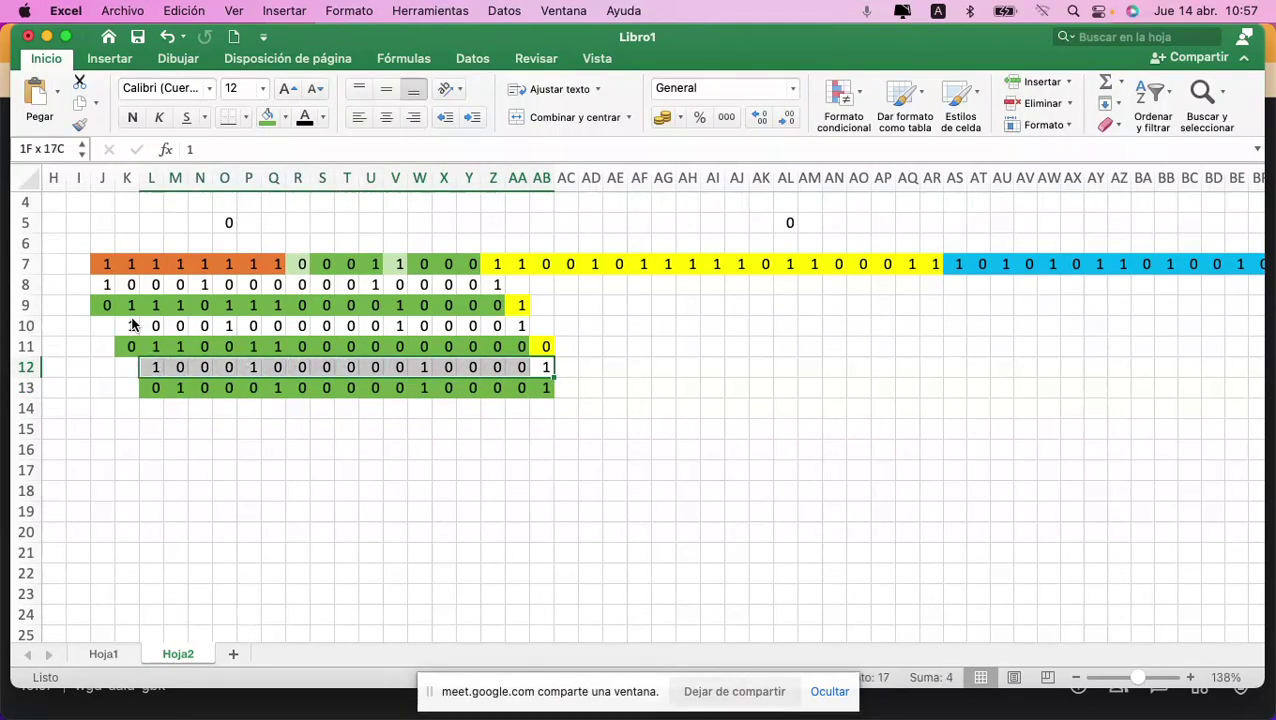
{"action": "key", "text": "super+c"}
{"action": "key", "text": "Down"}
{"action": "key", "text": "Down"}
{"action": "key", "text": "Left"}
{"action": "key", "text": "Left"}
{"action": "key", "text": "Left"}
{"action": "key", "text": "Left"}
{"action": "key", "text": "Left"}
{"action": "key", "text": "Left"}
{"action": "key", "text": "Left"}
{"action": "key", "text": "Left"}
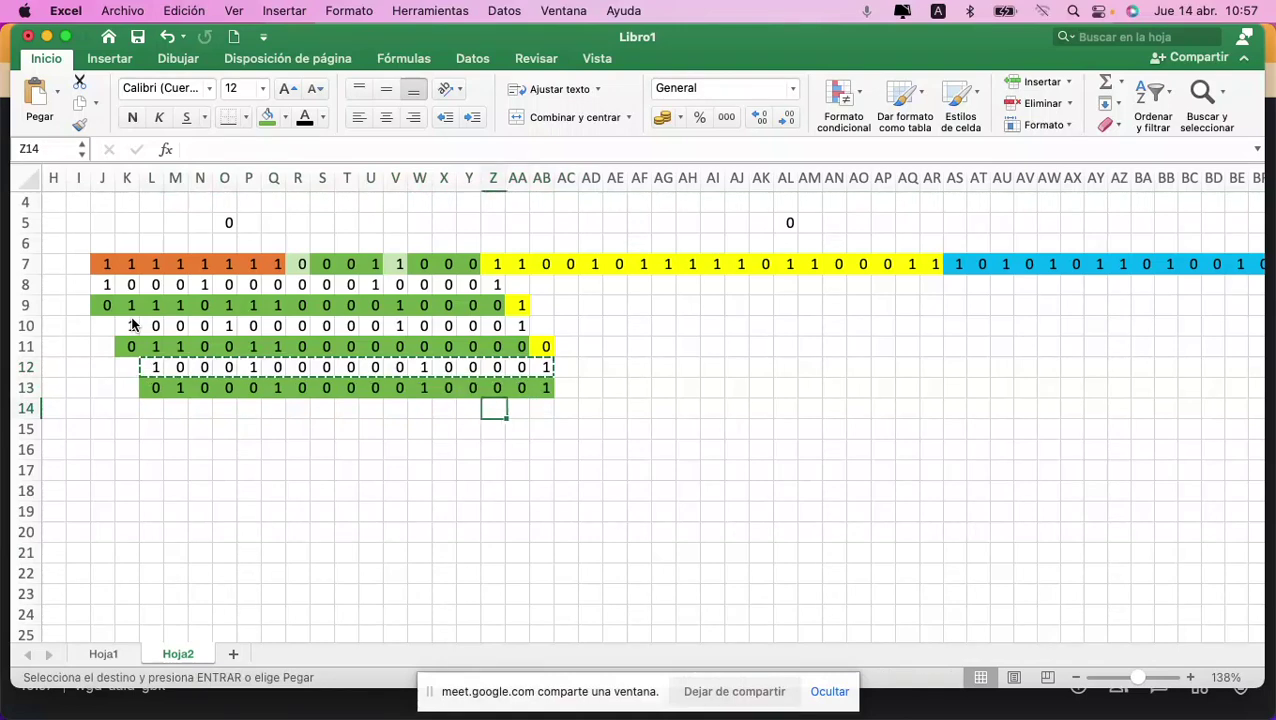
{"action": "key", "text": "Left"}
{"action": "key", "text": "Left"}
{"action": "key", "text": "Left"}
{"action": "key", "text": "Left"}
{"action": "key", "text": "Left"}
{"action": "key", "text": "Left"}
{"action": "key", "text": "Left"}
{"action": "key", "text": "super+v"}
Step: Bring down the next codeword bit by copying cell AC7 to AC13, at the end of the third XOR result
{"action": "key", "text": "Right"}
{"action": "key", "text": "Right"}
{"action": "key", "text": "Right"}
{"action": "key", "text": "Right"}
{"action": "key", "text": "Right"}
{"action": "key", "text": "Right"}
{"action": "key", "text": "Right"}
{"action": "key", "text": "Right"}
{"action": "key", "text": "Right"}
{"action": "key", "text": "Right"}
{"action": "key", "text": "Right"}
{"action": "key", "text": "Right"}
{"action": "key", "text": "Right"}
{"action": "key", "text": "Right"}
{"action": "key", "text": "Right"}
{"action": "key", "text": "Right"}
{"action": "key", "text": "Up"}
{"action": "key", "text": "Up"}
{"action": "key", "text": "Up"}
{"action": "key", "text": "Up"}
{"action": "key", "text": "Up"}
{"action": "key", "text": "Up"}
{"action": "key", "text": "Up"}
{"action": "key", "text": "super+c"}
{"action": "key", "text": "Down"}
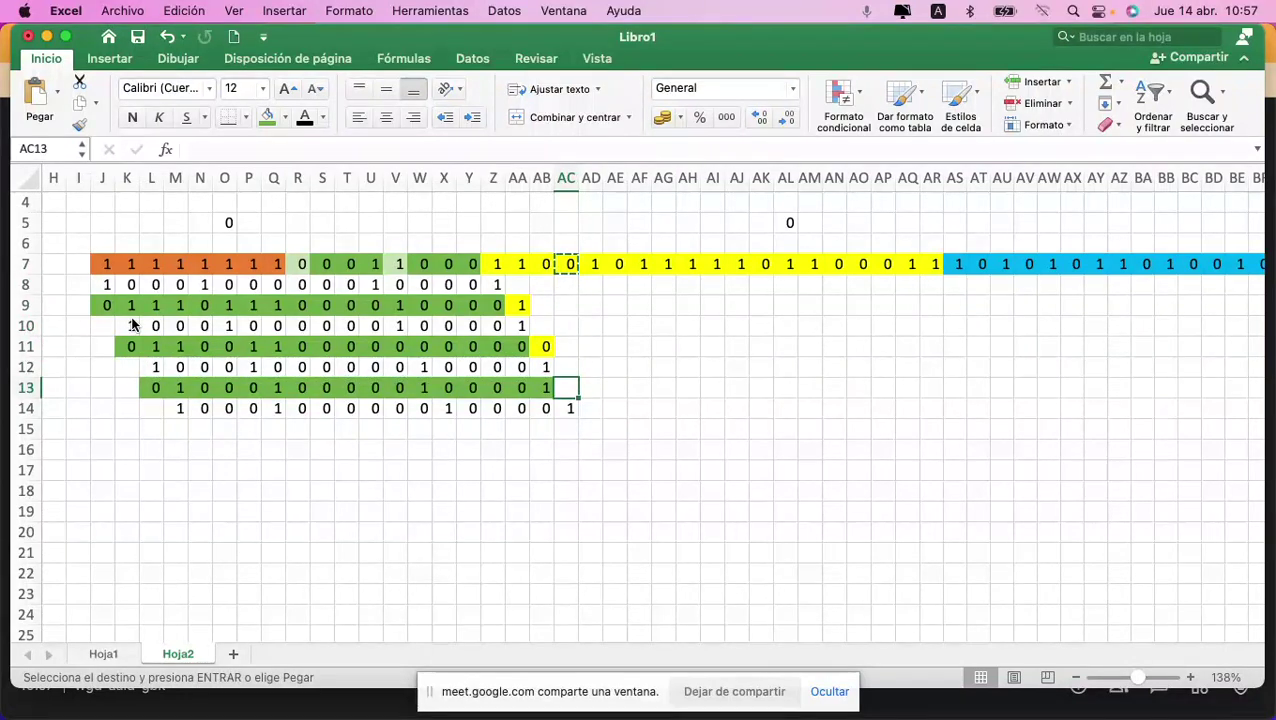
{"action": "key", "text": "super+v"}
{"action": "key", "text": "Down"}
{"action": "key", "text": "Down"}
{"action": "key", "text": "Left"}
{"action": "key", "text": "Left"}
{"action": "key", "text": "Left"}
{"action": "key", "text": "Left"}
{"action": "key", "text": "Left"}
{"action": "key", "text": "Left"}
{"action": "key", "text": "Left"}
{"action": "key", "text": "Left"}
{"action": "key", "text": "Left"}
{"action": "key", "text": "Left"}
{"action": "key", "text": "Left"}
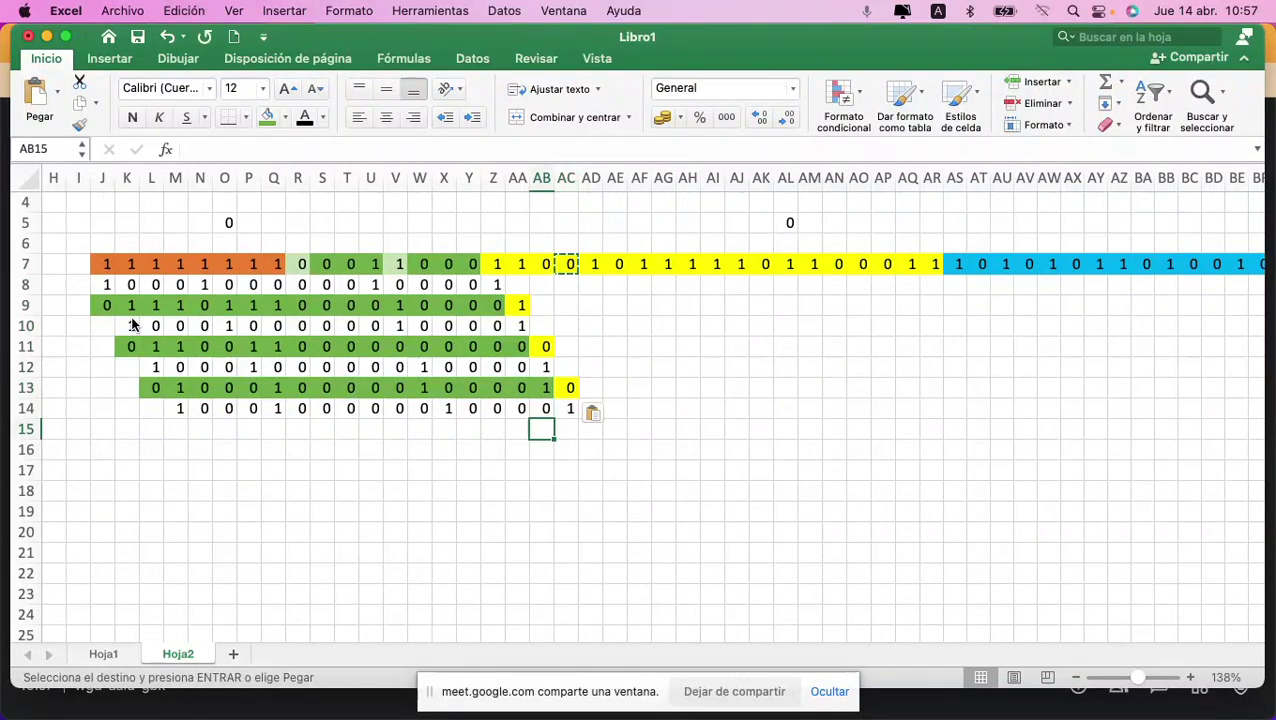
{"action": "key", "text": "Left"}
{"action": "key", "text": "Left"}
{"action": "key", "text": "Left"}
{"action": "key", "text": "Left"}
{"action": "key", "text": "Left"}
{"action": "type", "text": "0"}
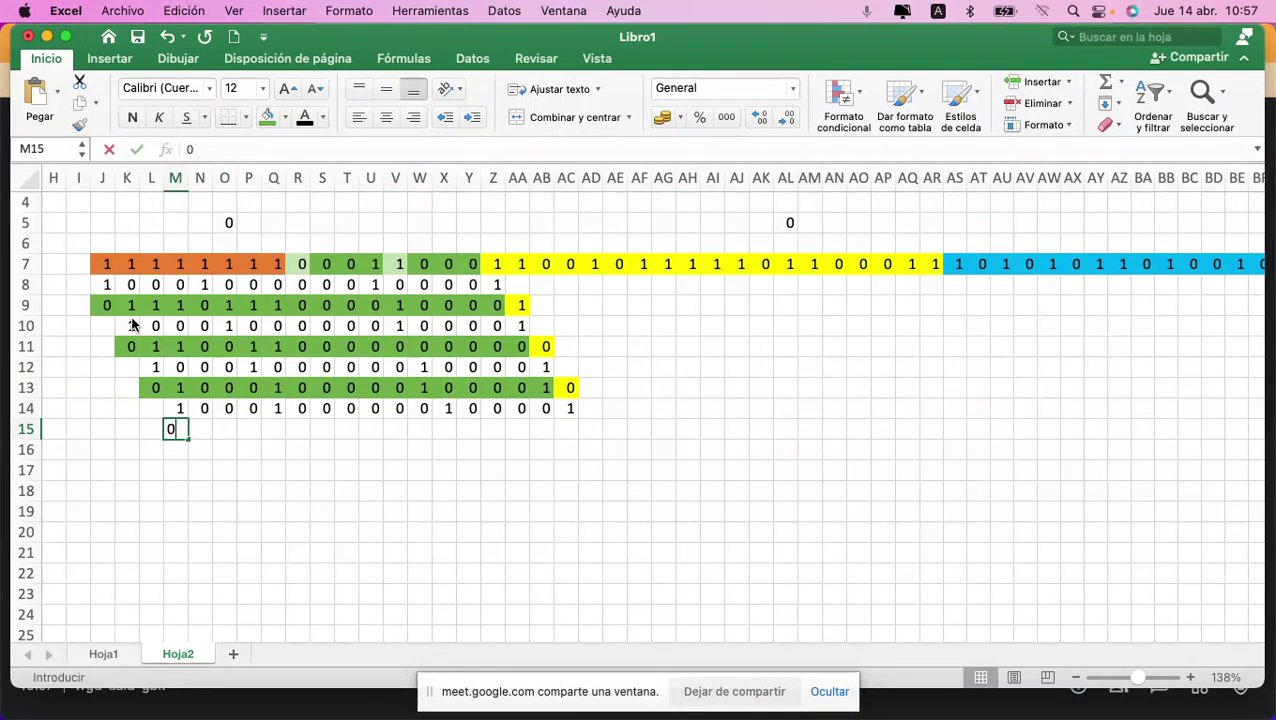
{"action": "key", "text": "Right"}
{"action": "type", "text": "0"}
{"action": "key", "text": "Right"}
{"action": "type", "text": "0"}
{"action": "key", "text": "Right"}
{"action": "type", "text": "0"}
{"action": "key", "text": "Right"}
{"action": "type", "text": "0"}
{"action": "key", "text": "Right"}
{"action": "type", "text": "0"}
{"action": "key", "text": "Right"}
{"action": "type", "text": "0"}
{"action": "key", "text": "Return"}
{"action": "type", "text": "0"}
{"action": "key", "text": "Return"}
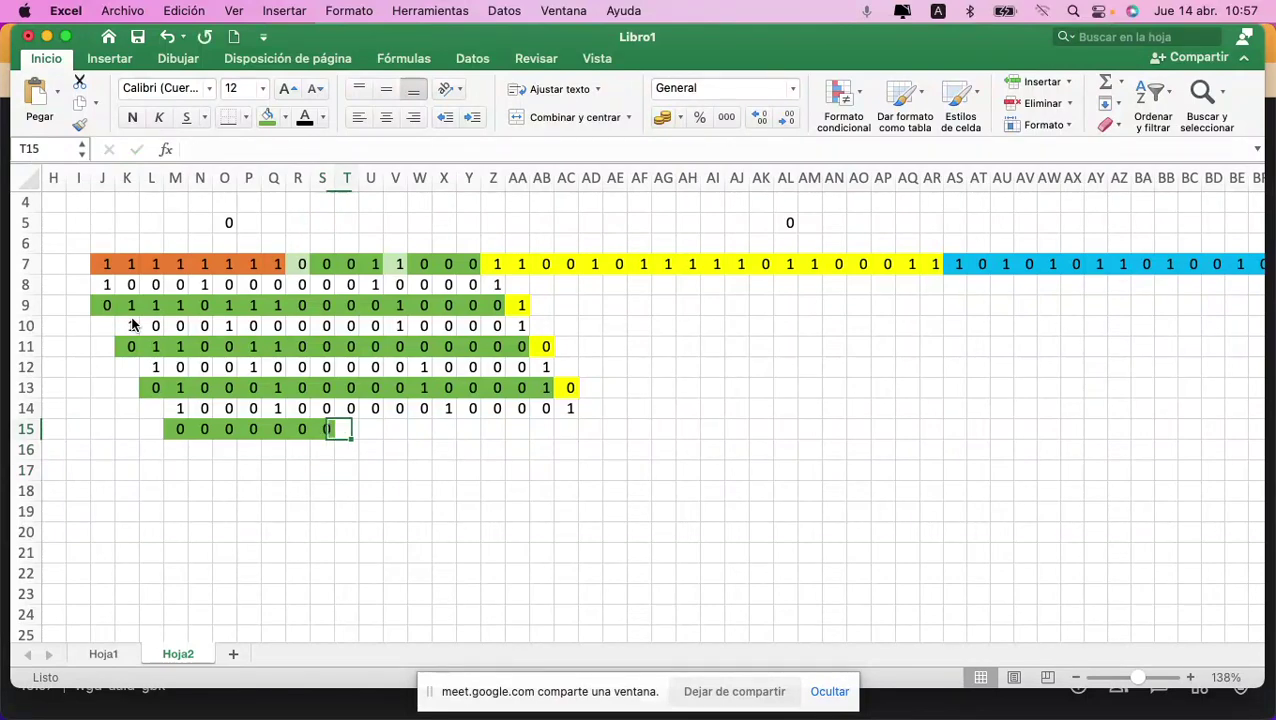
{"action": "type", "text": "0\t0\t0\t1\t1\t0\t0\t0"}
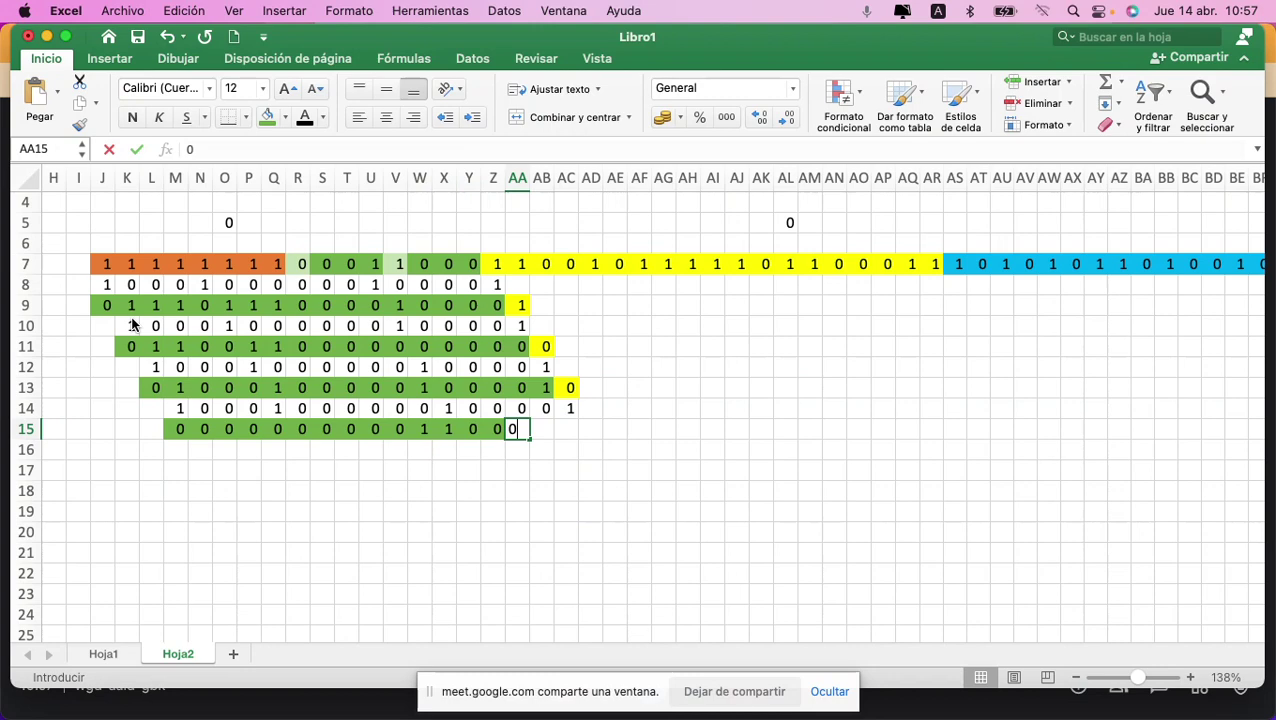
{"action": "key", "text": "Tab"}
{"action": "type", "text": "1"}
{"action": "key", "text": "Tab"}
{"action": "type", "text": "1"}
Step: Copy the divisor bits in M14:AC14 to W16:AM16, aligned under the first 1 of the fourth XOR result
{"action": "key", "text": "Up"}
{"action": "key", "text": "shift+Left"}
{"action": "key", "text": "shift+Left"}
{"action": "key", "text": "shift+Left"}
{"action": "key", "text": "shift+Left"}
{"action": "key", "text": "shift+Left"}
{"action": "key", "text": "shift+Left"}
{"action": "key", "text": "shift+Left"}
{"action": "key", "text": "shift+Left"}
{"action": "key", "text": "shift+Left"}
{"action": "key", "text": "shift+Left"}
{"action": "key", "text": "shift+Left"}
{"action": "key", "text": "shift+Left"}
{"action": "key", "text": "shift+Left"}
{"action": "key", "text": "shift+Left"}
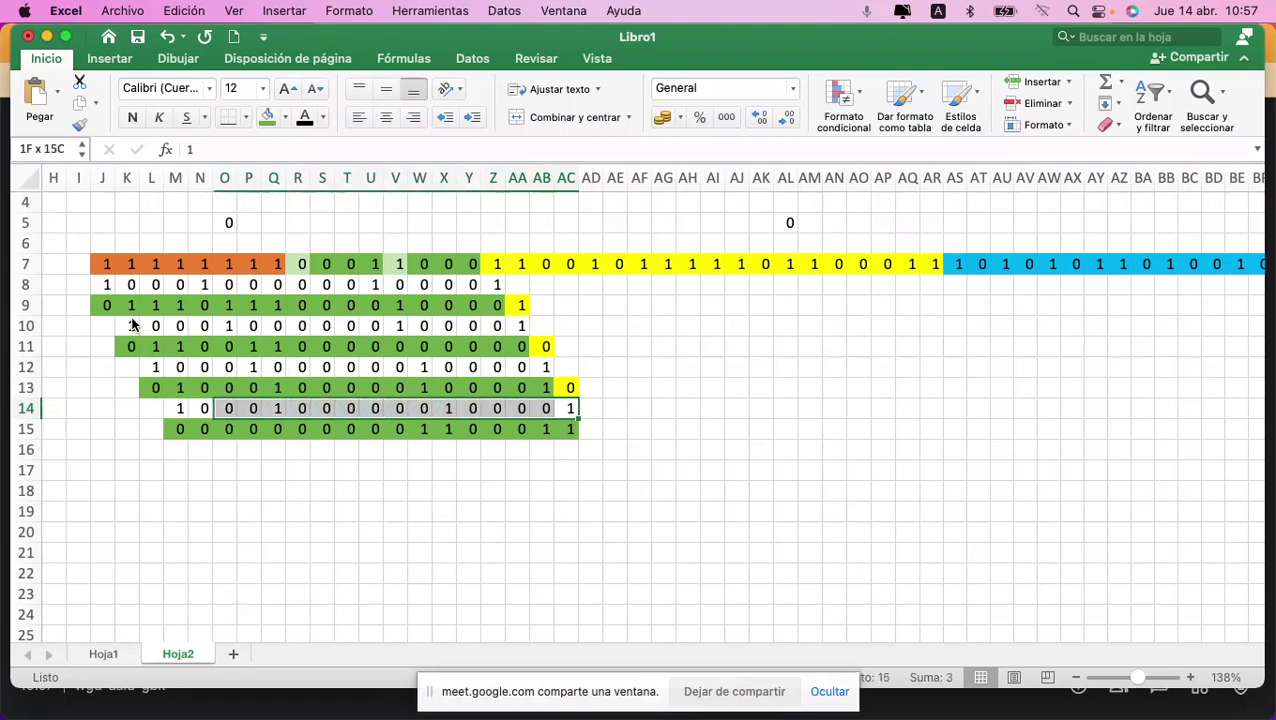
{"action": "key", "text": "super+c"}
{"action": "key", "text": "Down"}
{"action": "key", "text": "Down"}
{"action": "key", "text": "Left"}
{"action": "key", "text": "Left"}
{"action": "key", "text": "Left"}
{"action": "key", "text": "Left"}
{"action": "key", "text": "Left"}
{"action": "key", "text": "Left"}
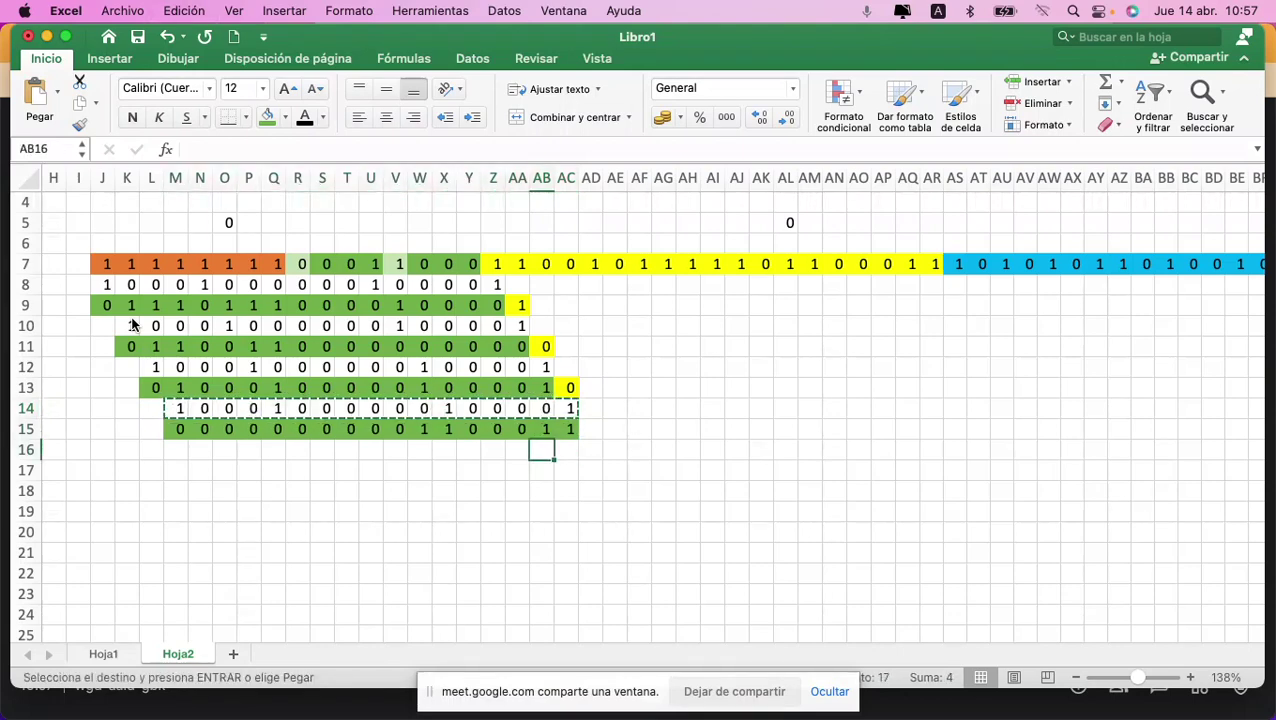
{"action": "key", "text": "super+v"}
Step: Bring down the next ten codeword bits by copying AD7:AM7 to AD15:AM15, at the end of the fourth XOR result
{"action": "key", "text": "Right"}
{"action": "key", "text": "Right"}
{"action": "key", "text": "Right"}
{"action": "key", "text": "Right"}
{"action": "key", "text": "Right"}
{"action": "key", "text": "Right"}
{"action": "key", "text": "Right"}
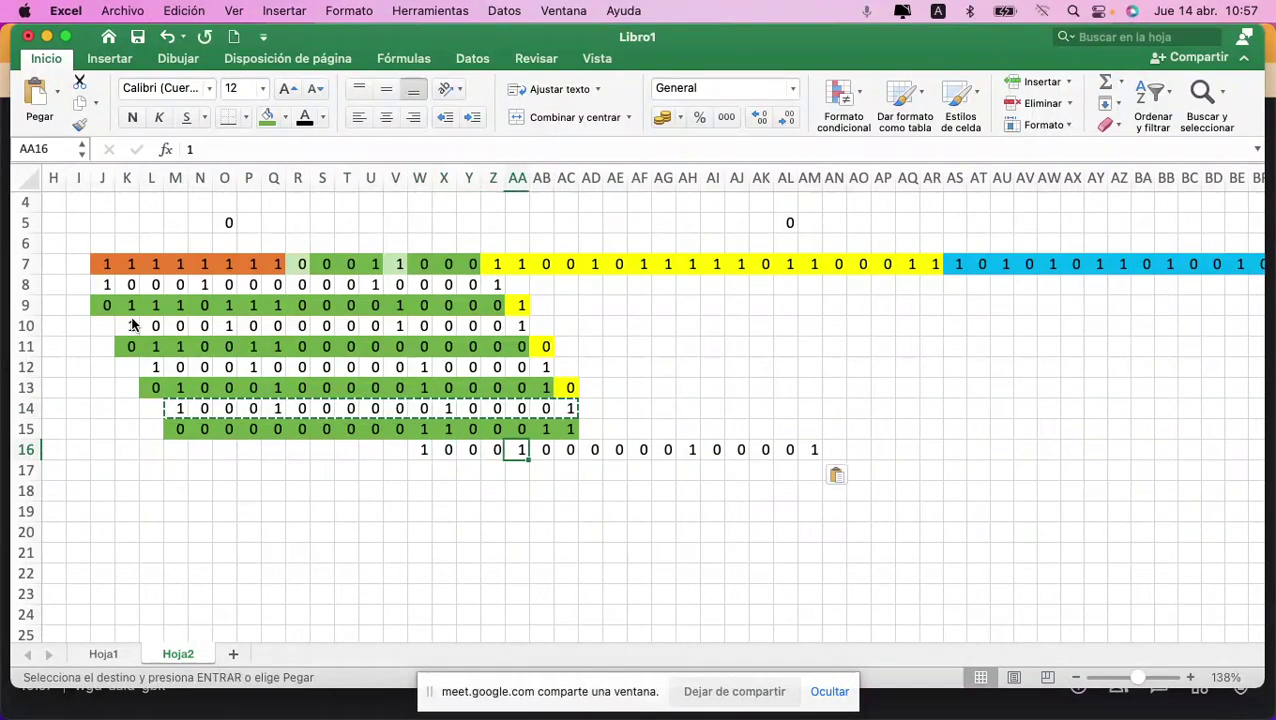
{"action": "key", "text": "Up"}
{"action": "key", "text": "Up"}
{"action": "key", "text": "Up"}
{"action": "key", "text": "Up"}
{"action": "key", "text": "Up"}
{"action": "key", "text": "Up"}
{"action": "key", "text": "Up"}
{"action": "key", "text": "Up"}
{"action": "key", "text": "Up"}
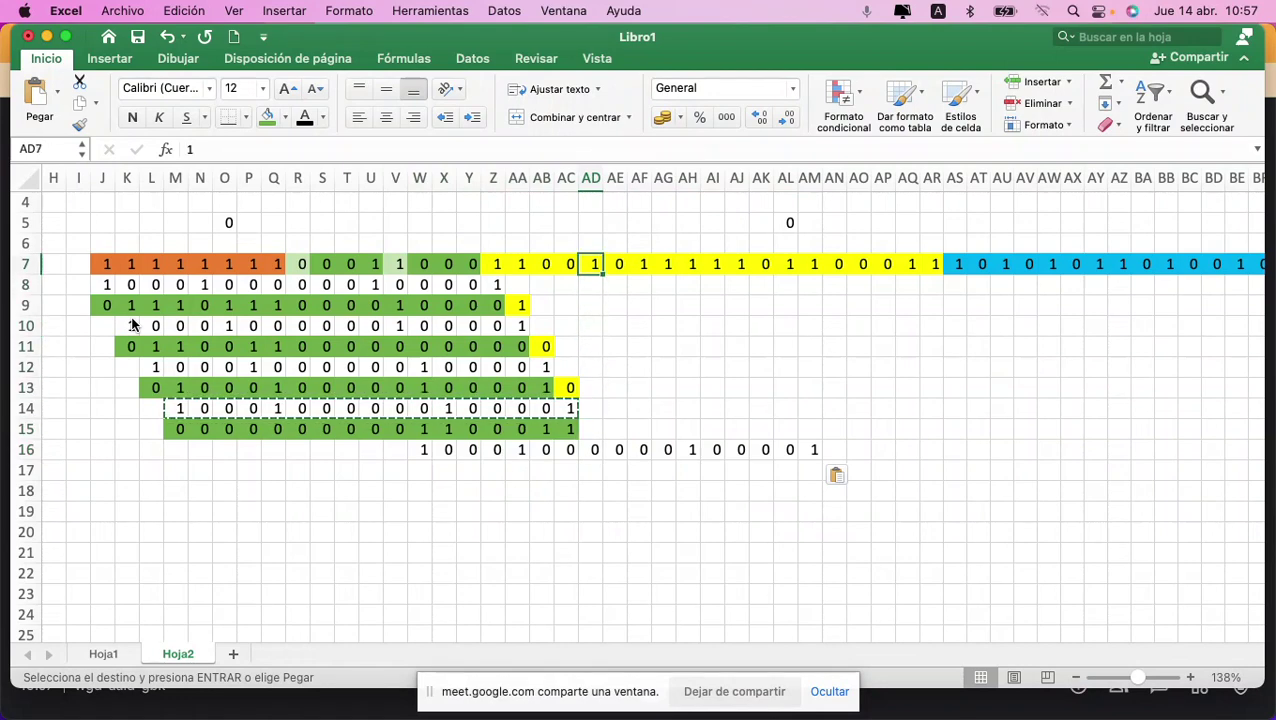
{"action": "key", "text": "shift+Right"}
{"action": "key", "text": "shift+Right"}
{"action": "key", "text": "shift+Right"}
{"action": "key", "text": "shift+Right"}
{"action": "key", "text": "shift+Right"}
{"action": "key", "text": "shift+Right"}
{"action": "key", "text": "shift+Right"}
{"action": "key", "text": "shift+Right"}
{"action": "key", "text": "shift+Right"}
{"action": "key", "text": "super+c"}
{"action": "key", "text": "Down"}
{"action": "key", "text": "Down"}
{"action": "key", "text": "Down"}
{"action": "key", "text": "Down"}
{"action": "key", "text": "Down"}
{"action": "key", "text": "Down"}
{"action": "key", "text": "Down"}
{"action": "key", "text": "Down"}
{"action": "key", "text": "super+v"}
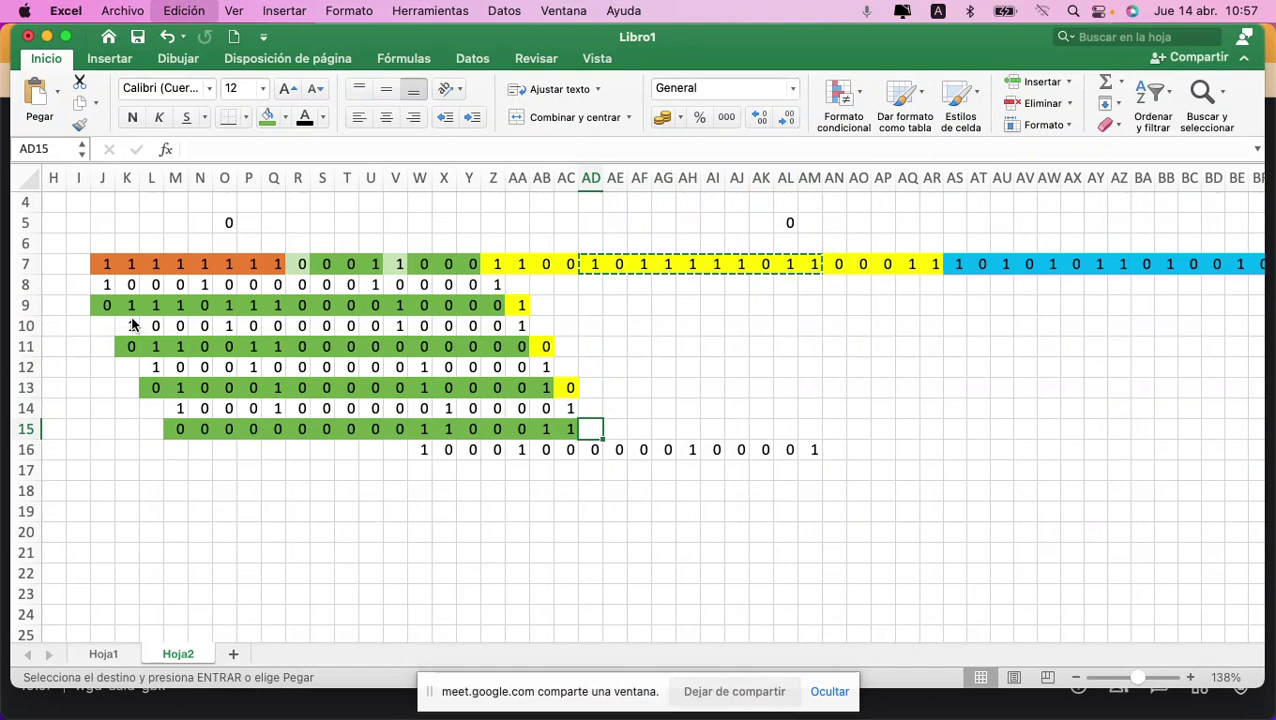
{"action": "key", "text": "Down"}
{"action": "key", "text": "Down"}
{"action": "key", "text": "Left"}
{"action": "key", "text": "Left"}
{"action": "key", "text": "Left"}
{"action": "key", "text": "Left"}
{"action": "key", "text": "Left"}
{"action": "key", "text": "Left"}
{"action": "key", "text": "Left"}
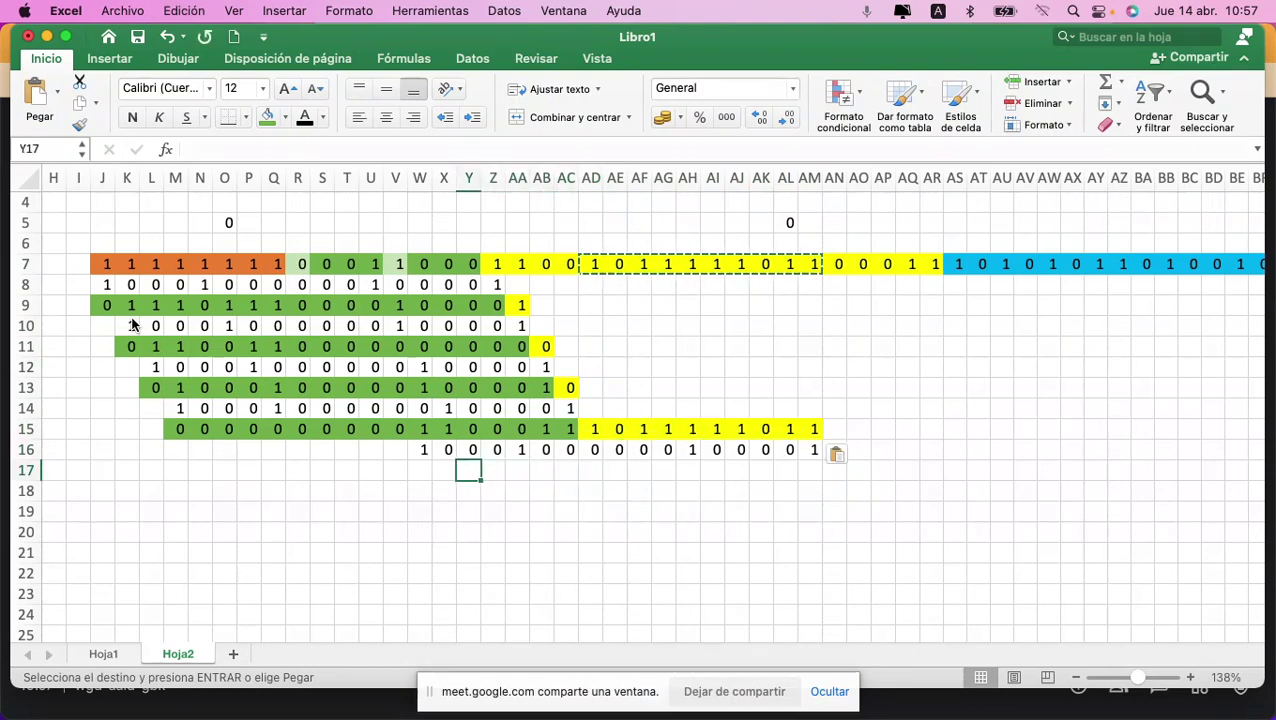
{"action": "type", "text": "0"}
{"action": "key", "text": "Right"}
{"action": "type", "text": "1"}
{"action": "key", "text": "Right"}
{"action": "type", "text": "0"}
{"action": "key", "text": "Right"}
{"action": "type", "text": "0"}
{"action": "key", "text": "Right"}
{"action": "type", "text": "1"}
{"action": "key", "text": "Right"}
{"action": "type", "text": "1"}
{"action": "key", "text": "Right"}
{"action": "type", "text": "1"}
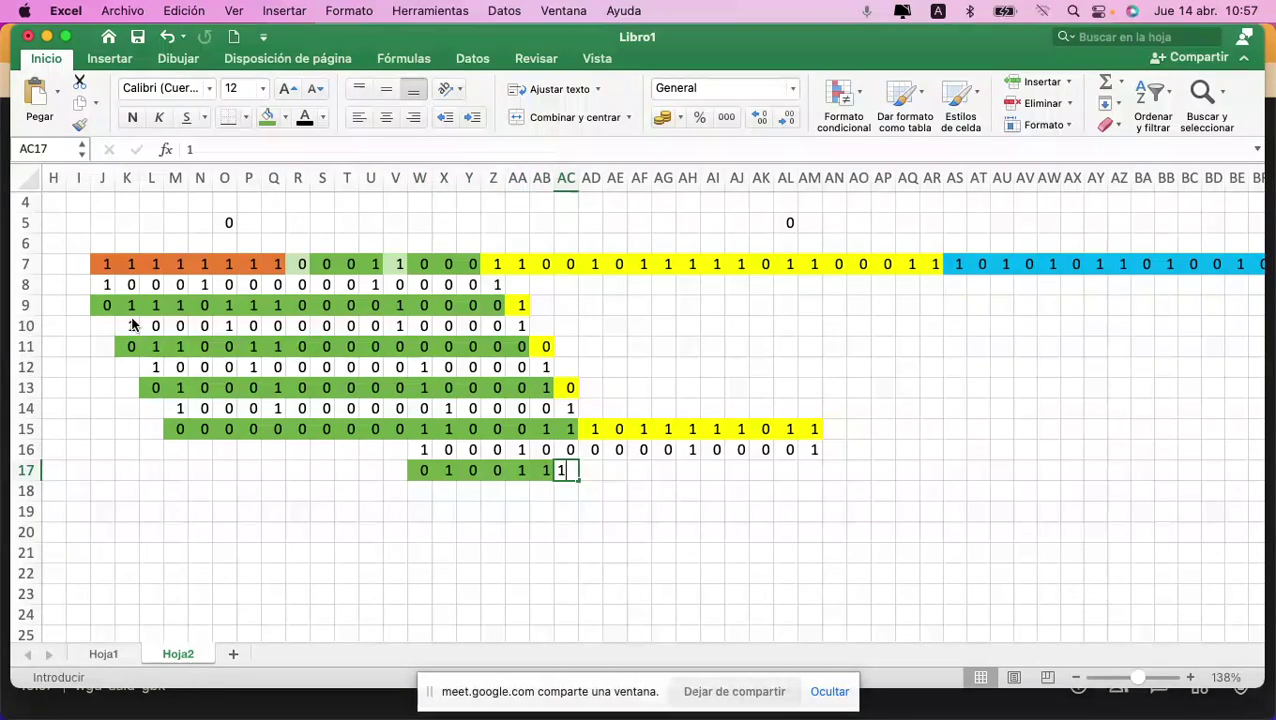
{"action": "key", "text": "Right"}
{"action": "type", "text": "1"}
{"action": "key", "text": "Right"}
{"action": "type", "text": "0"}
{"action": "key", "text": "Right"}
{"action": "type", "text": "1"}
{"action": "key", "text": "Right"}
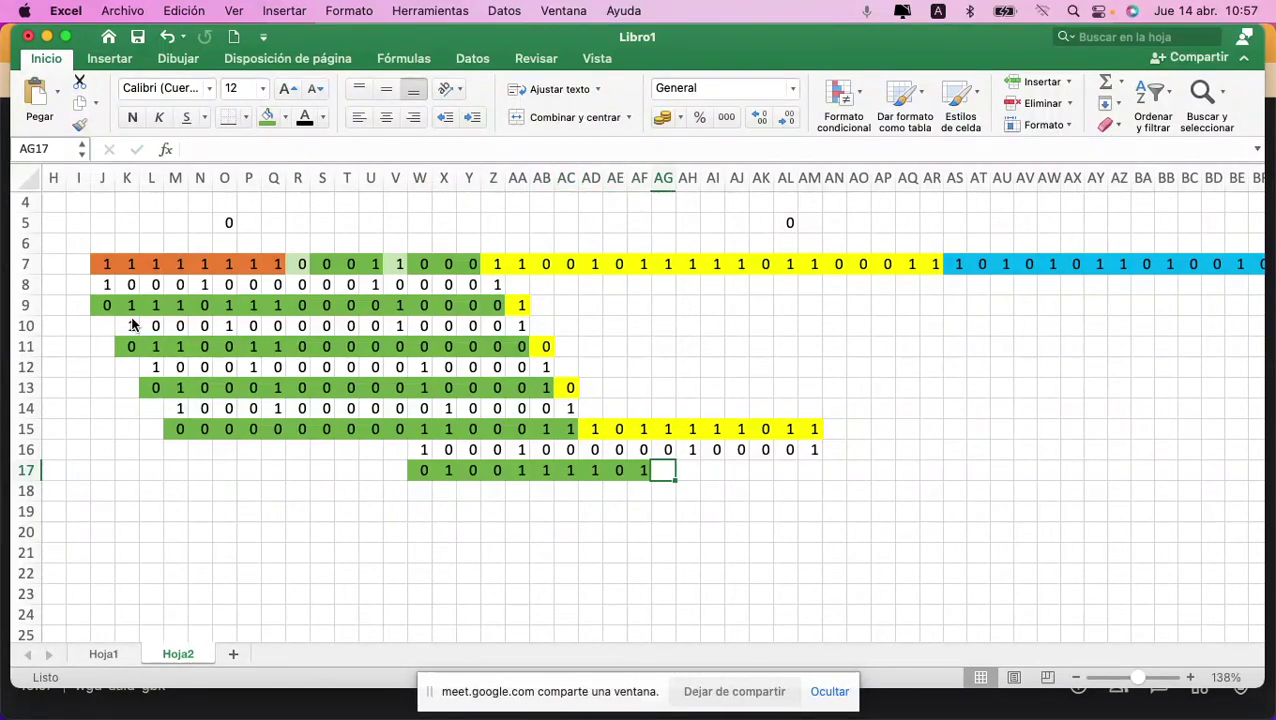
{"action": "type", "text": "1"}
{"action": "key", "text": "Right"}
{"action": "type", "text": "0"}
{"action": "key", "text": "Right"}
{"action": "type", "text": "1"}
{"action": "key", "text": "Right"}
{"action": "type", "text": "1"}
{"action": "key", "text": "Right"}
{"action": "type", "text": "0"}
{"action": "key", "text": "Right"}
{"action": "type", "text": "1"}
{"action": "key", "text": "Right"}
Step: Copy the divisor bits in W16:AM16 to X18:AN18, aligned under the first 1 of the fifth XOR result
{"action": "key", "text": "Up"}
{"action": "key", "text": "shift+Left"}
{"action": "key", "text": "shift+Left"}
{"action": "key", "text": "shift+Left"}
{"action": "key", "text": "shift+Left"}
{"action": "key", "text": "shift+Left"}
{"action": "key", "text": "shift+Left"}
{"action": "key", "text": "shift+Left"}
{"action": "key", "text": "shift+Left"}
{"action": "key", "text": "shift+Left"}
{"action": "key", "text": "shift+Left"}
{"action": "key", "text": "shift+Left"}
{"action": "key", "text": "shift+Left"}
{"action": "key", "text": "shift+Left"}
{"action": "key", "text": "shift+Left"}
{"action": "key", "text": "shift+Left"}
{"action": "key", "text": "super+c"}
{"action": "key", "text": "Down"}
{"action": "key", "text": "Down"}
{"action": "key", "text": "Left"}
{"action": "key", "text": "Left"}
{"action": "key", "text": "Left"}
{"action": "key", "text": "Left"}
{"action": "key", "text": "Left"}
{"action": "key", "text": "Left"}
{"action": "key", "text": "Left"}
{"action": "key", "text": "Left"}
{"action": "key", "text": "Left"}
{"action": "key", "text": "Left"}
{"action": "key", "text": "Left"}
{"action": "key", "text": "Left"}
{"action": "key", "text": "Left"}
{"action": "key", "text": "Left"}
{"action": "key", "text": "Left"}
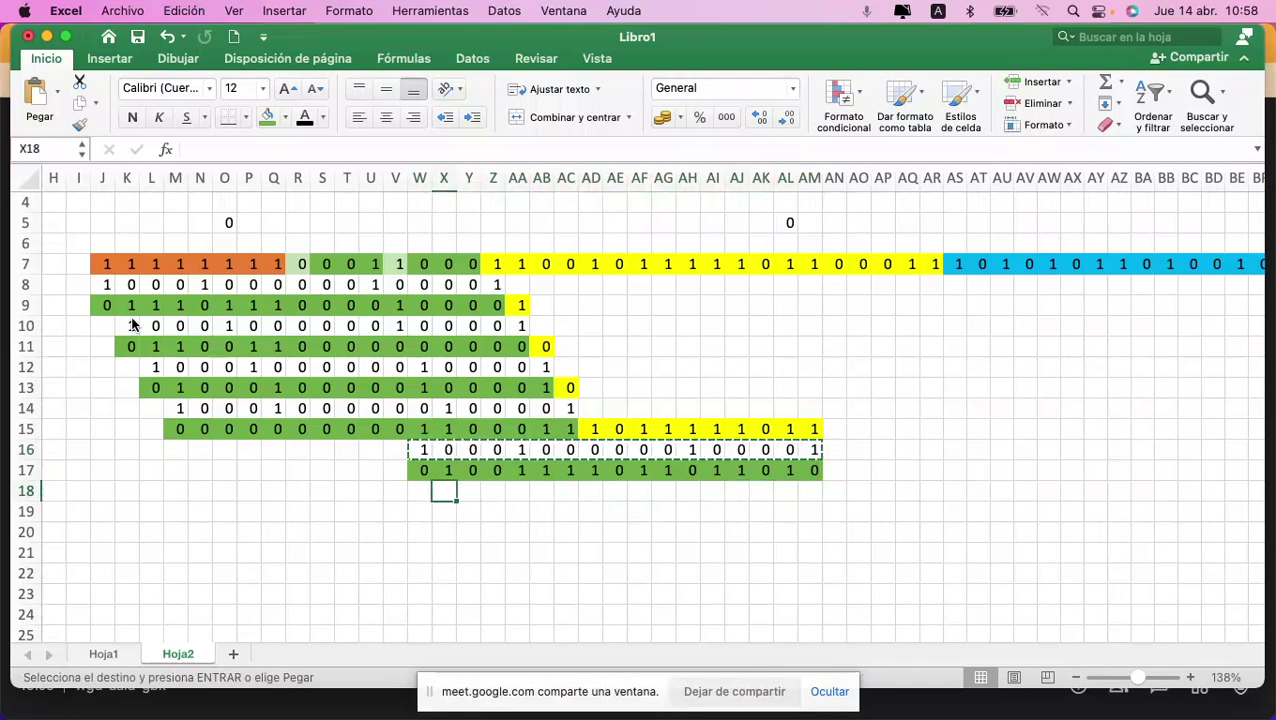
{"action": "key", "text": "super+v"}
Step: Bring down the next codeword bit by copying cell AN7 to AN17, at the end of the fifth XOR result
{"action": "key", "text": "Right"}
{"action": "key", "text": "Right"}
{"action": "key", "text": "Right"}
{"action": "key", "text": "Right"}
{"action": "key", "text": "Right"}
{"action": "key", "text": "Right"}
{"action": "key", "text": "Right"}
{"action": "key", "text": "Right"}
{"action": "key", "text": "Right"}
{"action": "key", "text": "Right"}
{"action": "key", "text": "Right"}
{"action": "key", "text": "Right"}
{"action": "key", "text": "Right"}
{"action": "key", "text": "Right"}
{"action": "key", "text": "Right"}
{"action": "key", "text": "Right"}
{"action": "key", "text": "Up"}
{"action": "key", "text": "Up"}
{"action": "key", "text": "Up"}
{"action": "key", "text": "Up"}
{"action": "key", "text": "Up"}
{"action": "key", "text": "Up"}
{"action": "key", "text": "Up"}
{"action": "key", "text": "Up"}
{"action": "key", "text": "Up"}
{"action": "key", "text": "Up"}
{"action": "key", "text": "Up"}
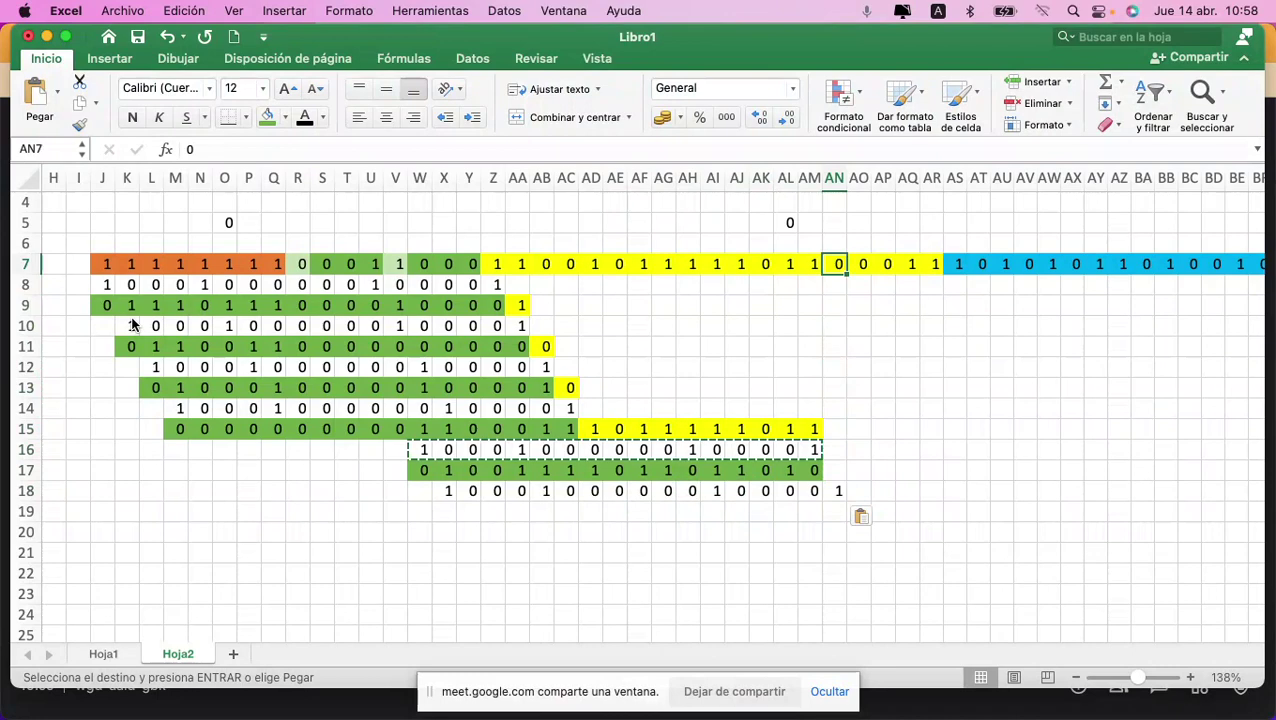
{"action": "key", "text": "super+c"}
{"action": "key", "text": "Down"}
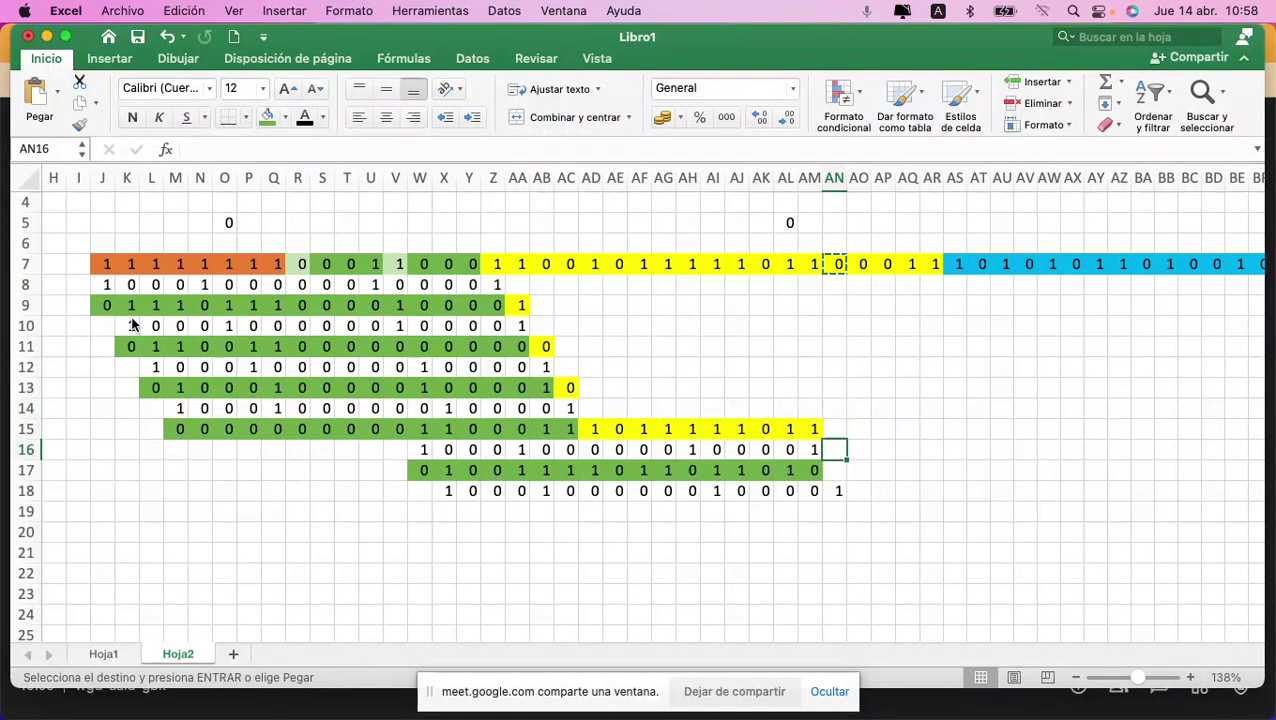
{"action": "key", "text": "super+v"}
{"action": "key", "text": "Down"}
{"action": "key", "text": "Down"}
{"action": "key", "text": "Left"}
{"action": "key", "text": "Left"}
{"action": "key", "text": "Left"}
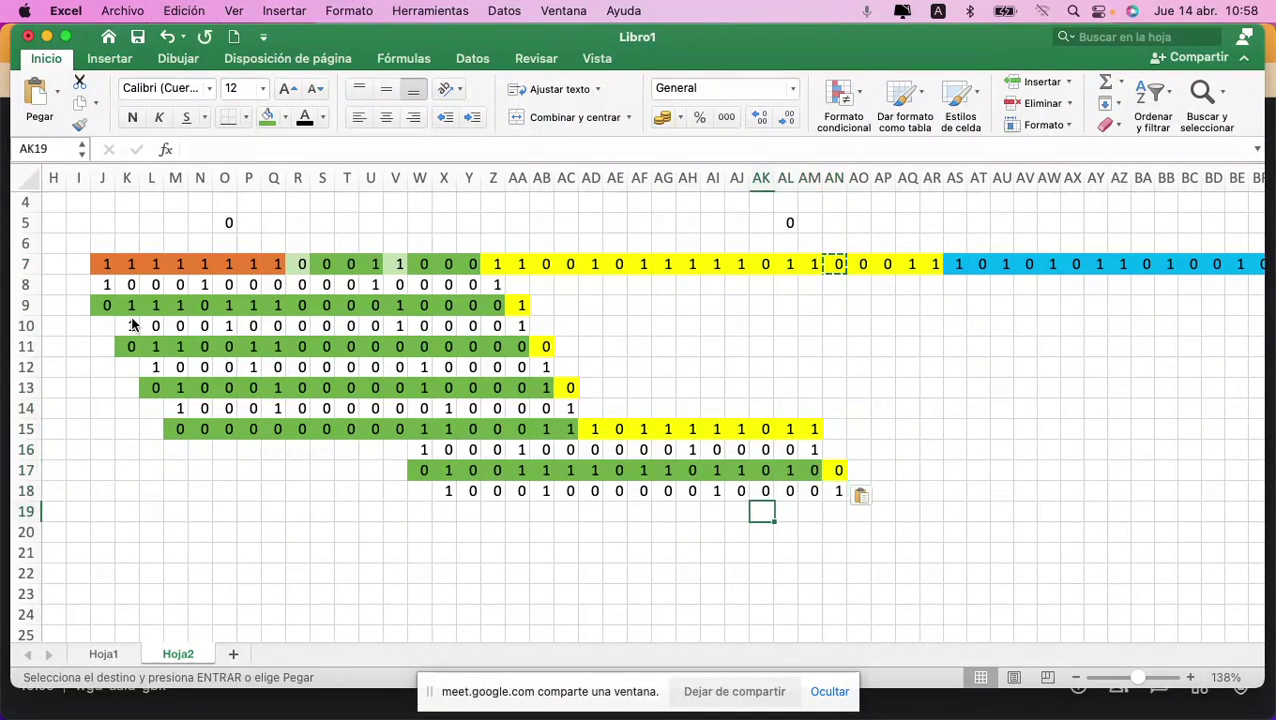
{"action": "key", "text": "Left"}
{"action": "key", "text": "Left"}
{"action": "key", "text": "Left"}
{"action": "key", "text": "Left"}
{"action": "key", "text": "Left"}
{"action": "key", "text": "Left"}
{"action": "key", "text": "Left"}
{"action": "type", "text": "0"}
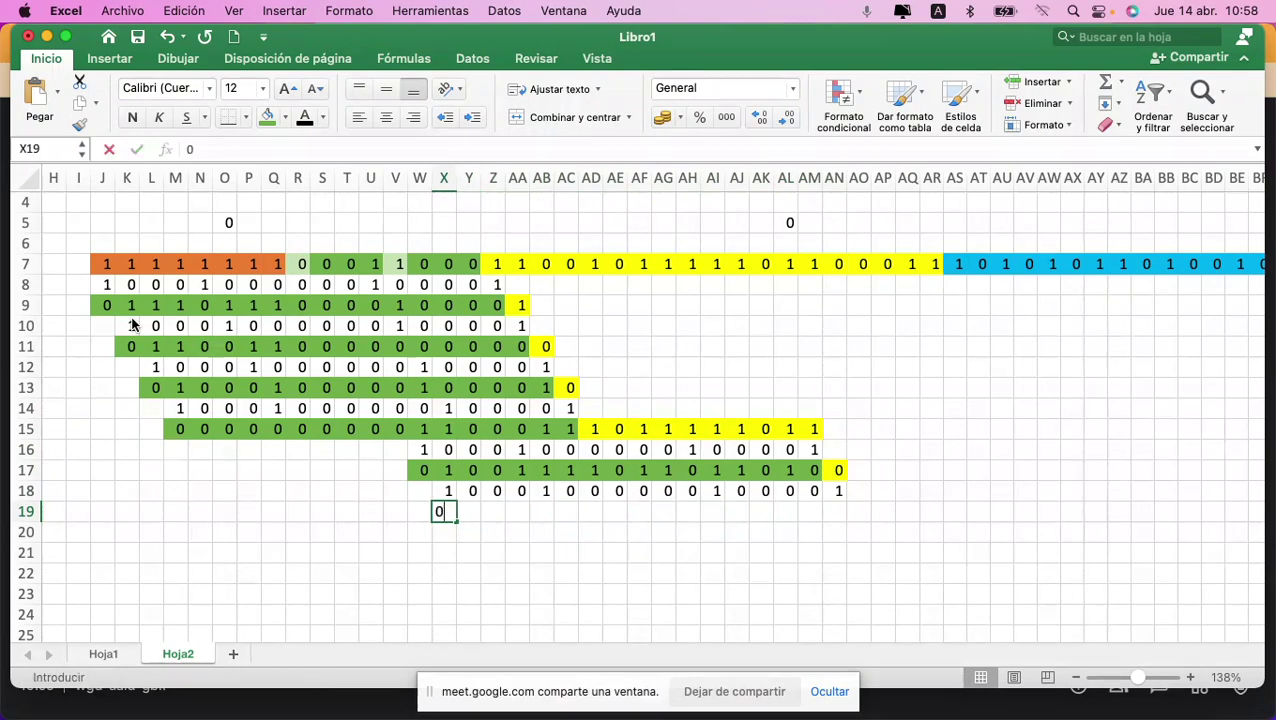
{"action": "key", "text": "Right"}
{"action": "type", "text": "0"}
{"action": "key", "text": "Right"}
{"action": "type", "text": "0"}
{"action": "key", "text": "Right"}
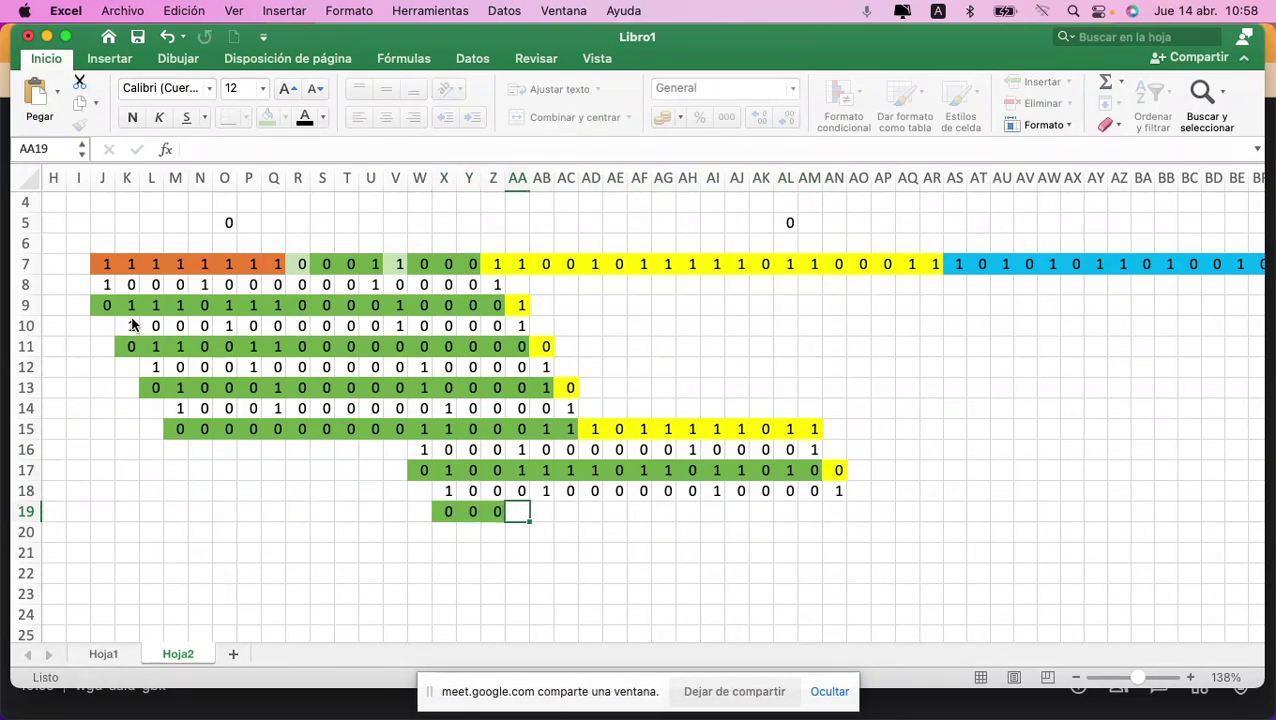
{"action": "type", "text": "1"}
{"action": "key", "text": "Right"}
{"action": "type", "text": "0"}
{"action": "key", "text": "Right"}
{"action": "type", "text": "1"}
{"action": "key", "text": "Right"}
{"action": "type", "text": "1"}
{"action": "key", "text": "Right"}
{"action": "type", "text": "0"}
{"action": "key", "text": "Right"}
{"action": "type", "text": "1"}
{"action": "key", "text": "Right"}
{"action": "type", "text": "1"}
{"action": "key", "text": "Right"}
{"action": "type", "text": "0"}
{"action": "key", "text": "Right"}
{"action": "type", "text": "0"}
{"action": "key", "text": "Right"}
{"action": "type", "text": "1"}
{"action": "key", "text": "Right"}
{"action": "type", "text": "0"}
{"action": "key", "text": "Right"}
{"action": "type", "text": "1"}
{"action": "key", "text": "Right"}
{"action": "type", "text": "0"}
{"action": "key", "text": "Right"}
{"action": "type", "text": "1"}
Step: Copy the divisor bits in X18:AN18 to AA20:AQ20, aligned under the first 1 of the sixth XOR result
{"action": "key", "text": "Up"}
{"action": "type", "text": "1"}
{"action": "key", "text": "shift+Left"}
{"action": "key", "text": "shift+Left"}
{"action": "key", "text": "shift+Left"}
{"action": "key", "text": "shift+Left"}
{"action": "key", "text": "shift+Left"}
{"action": "key", "text": "shift+Left"}
{"action": "key", "text": "shift+Left"}
{"action": "key", "text": "shift+Left"}
{"action": "key", "text": "shift+Left"}
{"action": "key", "text": "shift+Left"}
{"action": "key", "text": "shift+Left"}
{"action": "key", "text": "shift+Left"}
{"action": "key", "text": "shift+Left"}
{"action": "key", "text": "shift+Left"}
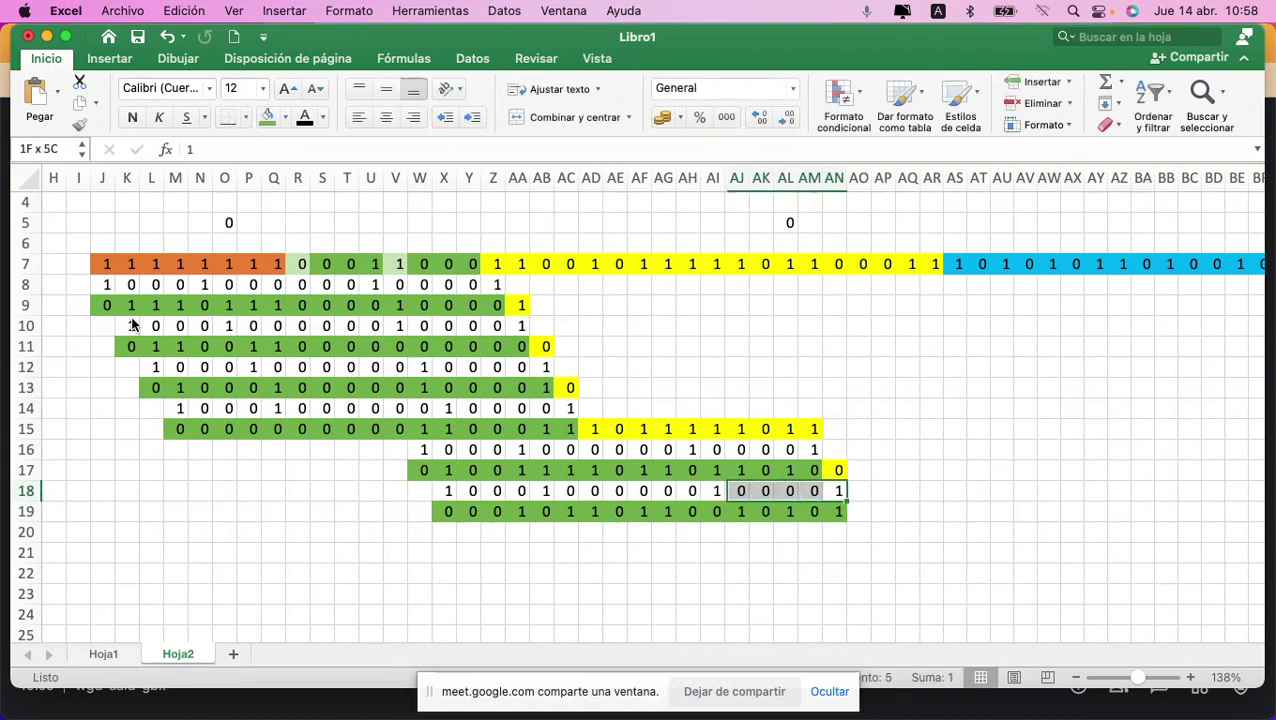
{"action": "key", "text": "shift+Left"}
{"action": "key", "text": "shift+Left"}
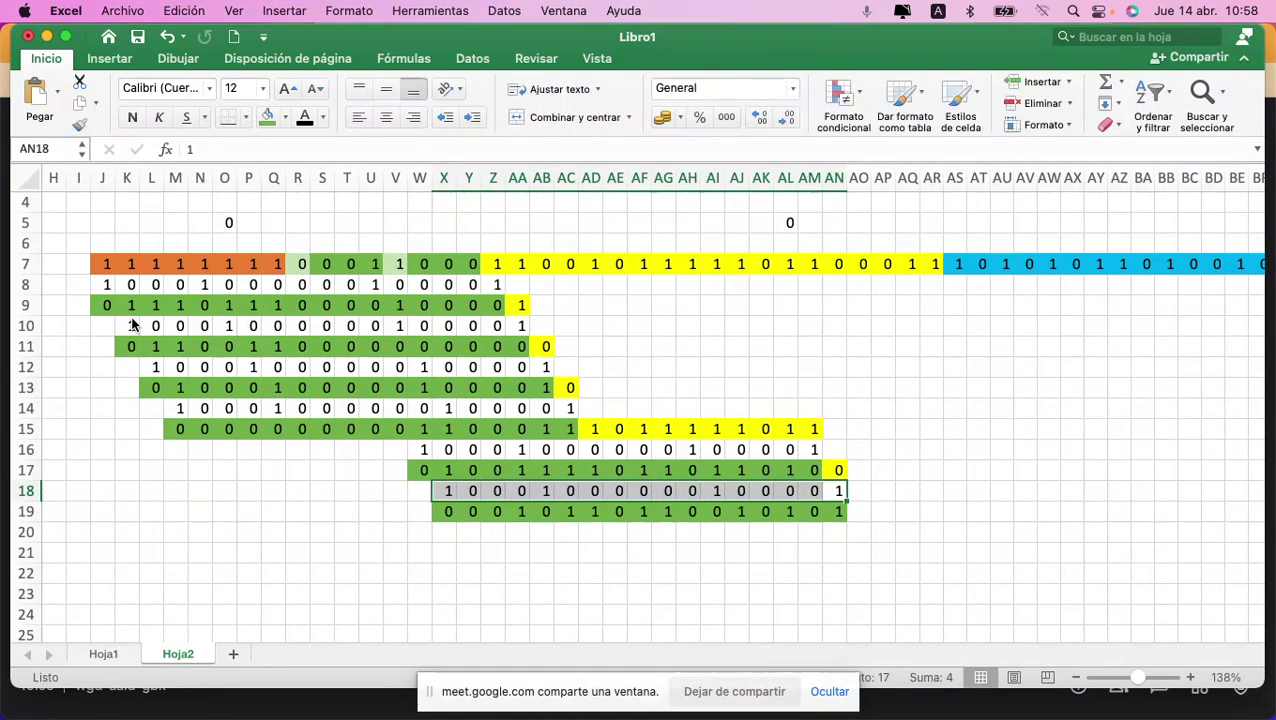
{"action": "key", "text": "super+c"}
{"action": "key", "text": "Down"}
{"action": "key", "text": "Down"}
{"action": "key", "text": "Left"}
{"action": "key", "text": "Left"}
{"action": "key", "text": "Left"}
{"action": "key", "text": "Left"}
{"action": "key", "text": "Left"}
{"action": "key", "text": "Left"}
{"action": "key", "text": "Left"}
{"action": "key", "text": "Left"}
{"action": "key", "text": "Left"}
{"action": "key", "text": "Left"}
{"action": "key", "text": "Left"}
{"action": "key", "text": "Left"}
{"action": "key", "text": "Left"}
{"action": "key", "text": "Left"}
{"action": "key", "text": "Right"}
{"action": "key", "text": "super+v"}
Step: Bring down the next three codeword bits by copying AO7:AQ7 to AO19:AQ19, at the end of the sixth XOR result
{"action": "key", "text": "Right"}
{"action": "key", "text": "Right"}
{"action": "key", "text": "Right"}
{"action": "key", "text": "Right"}
{"action": "key", "text": "Right"}
{"action": "key", "text": "Right"}
{"action": "key", "text": "Right"}
{"action": "key", "text": "Right"}
{"action": "key", "text": "Right"}
{"action": "key", "text": "Right"}
{"action": "key", "text": "Right"}
{"action": "key", "text": "Right"}
{"action": "key", "text": "Right"}
{"action": "key", "text": "Right"}
{"action": "key", "text": "Up"}
{"action": "key", "text": "Up"}
{"action": "key", "text": "Up"}
{"action": "key", "text": "Up"}
{"action": "key", "text": "Up"}
{"action": "key", "text": "Up"}
{"action": "key", "text": "Up"}
{"action": "key", "text": "Up"}
{"action": "key", "text": "Up"}
{"action": "key", "text": "Up"}
{"action": "key", "text": "Up"}
{"action": "key", "text": "Up"}
{"action": "key", "text": "Up"}
{"action": "key", "text": "shift+Right"}
{"action": "key", "text": "shift+Right"}
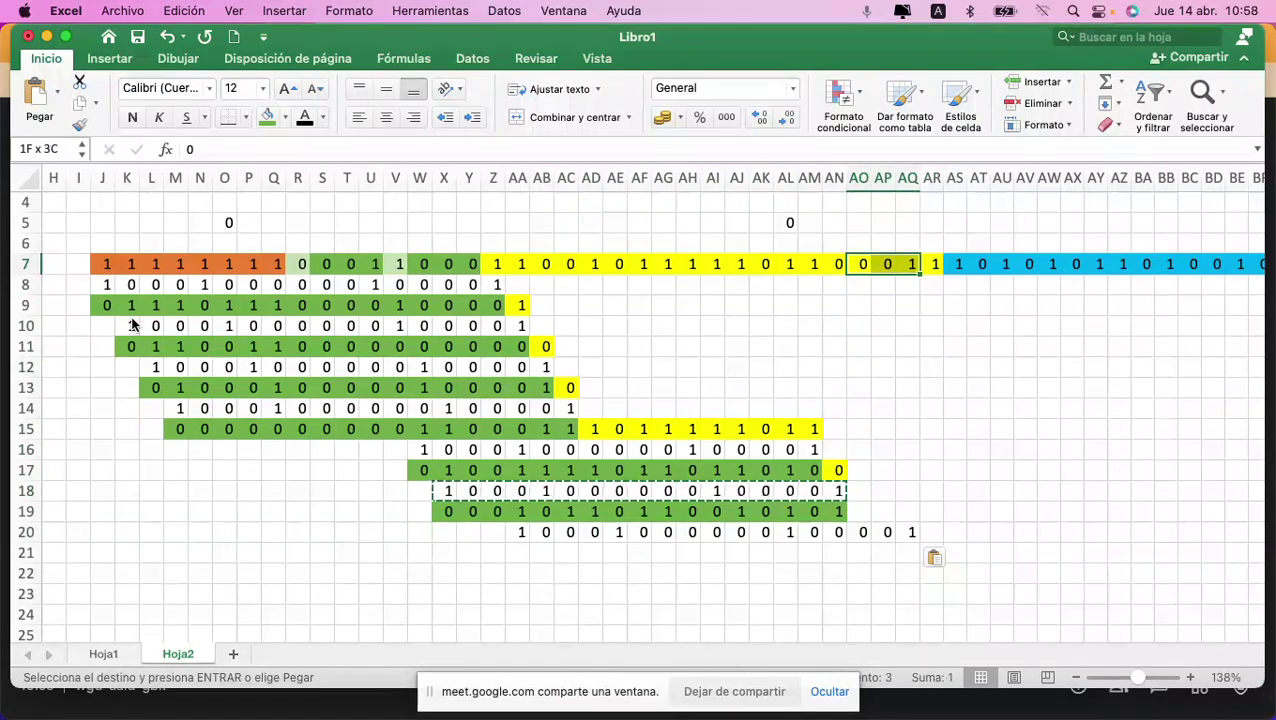
{"action": "key", "text": "super+c"}
{"action": "key", "text": "Down"}
{"action": "key", "text": "Down"}
{"action": "key", "text": "Down"}
{"action": "key", "text": "Down"}
{"action": "key", "text": "Down"}
{"action": "key", "text": "Down"}
{"action": "key", "text": "Down"}
{"action": "key", "text": "super+v"}
{"action": "key", "text": "Down"}
{"action": "key", "text": "Down"}
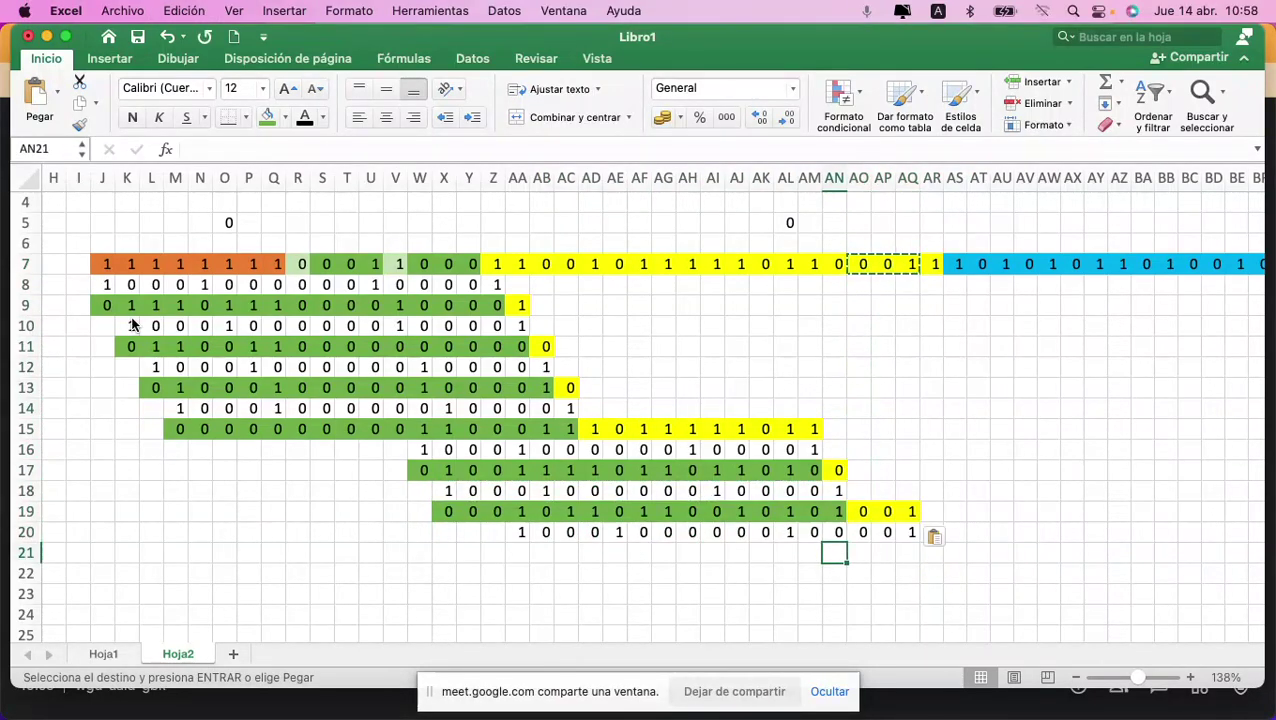
{"action": "key", "text": "Left"}
{"action": "key", "text": "Left"}
{"action": "key", "text": "Left"}
{"action": "key", "text": "Left"}
{"action": "key", "text": "Left"}
{"action": "key", "text": "Left"}
{"action": "key", "text": "Left"}
{"action": "key", "text": "Left"}
{"action": "key", "text": "Left"}
{"action": "key", "text": "Left"}
{"action": "key", "text": "Left"}
{"action": "key", "text": "Left"}
{"action": "key", "text": "Left"}
{"action": "type", "text": "0"}
{"action": "key", "text": "Right"}
{"action": "type", "text": "0"}
{"action": "key", "text": "Right"}
{"action": "type", "text": "1"}
{"action": "key", "text": "Right"}
{"action": "type", "text": "1"}
{"action": "key", "text": "Right"}
{"action": "type", "text": "1"}
{"action": "key", "text": "Right"}
{"action": "type", "text": "1"}
{"action": "key", "text": "Right"}
{"action": "type", "text": "1"}
{"action": "key", "text": "Right"}
{"action": "type", "text": "0"}
{"action": "key", "text": "Right"}
{"action": "type", "text": "0"}
{"action": "key", "text": "Right"}
{"action": "type", "text": "1"}
{"action": "key", "text": "Right"}
{"action": "type", "text": "0"}
{"action": "key", "text": "Right"}
{"action": "type", "text": "0"}
{"action": "key", "text": "Right"}
{"action": "type", "text": "0"}
{"action": "key", "text": "Return"}
{"action": "key", "text": "Up"}
{"action": "type", "text": "1"}
{"action": "key", "text": "Right"}
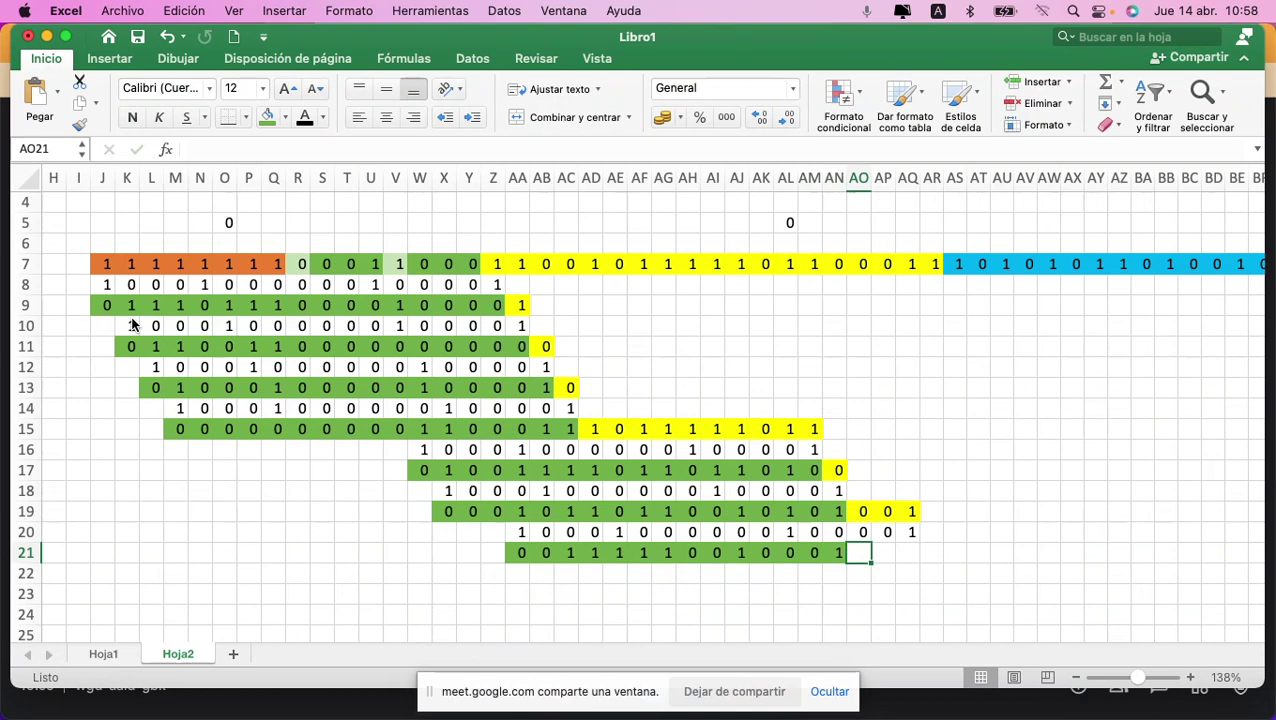
{"action": "type", "text": "0"}
{"action": "key", "text": "Right"}
{"action": "type", "text": "00"}
{"action": "key", "text": "Right"}
{"action": "type", "text": "0"}
Step: Copy the divisor bits in AA20:AQ20 to AC22:AS22, aligned under the first 1 of the seventh XOR result
{"action": "key", "text": "Up"}
{"action": "key", "text": "shift+Left"}
{"action": "key", "text": "shift+Left"}
{"action": "key", "text": "shift+Left"}
{"action": "key", "text": "shift+Left"}
{"action": "key", "text": "shift+Left"}
{"action": "key", "text": "shift+Left"}
{"action": "key", "text": "shift+Left"}
{"action": "key", "text": "shift+Left"}
{"action": "key", "text": "shift+Left"}
{"action": "key", "text": "shift+Left"}
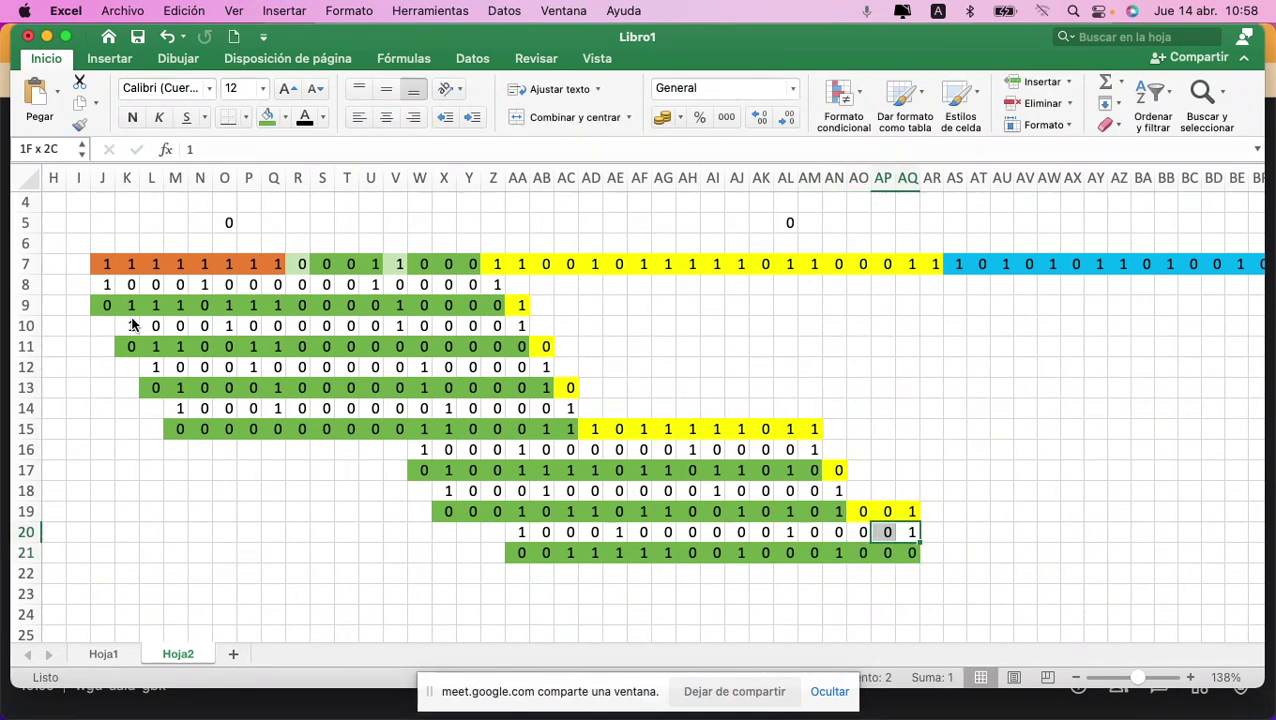
{"action": "key", "text": "shift+Left"}
{"action": "key", "text": "shift+Left"}
{"action": "key", "text": "shift+Left"}
{"action": "key", "text": "shift+Left"}
{"action": "key", "text": "shift+Left"}
{"action": "key", "text": "shift+Left"}
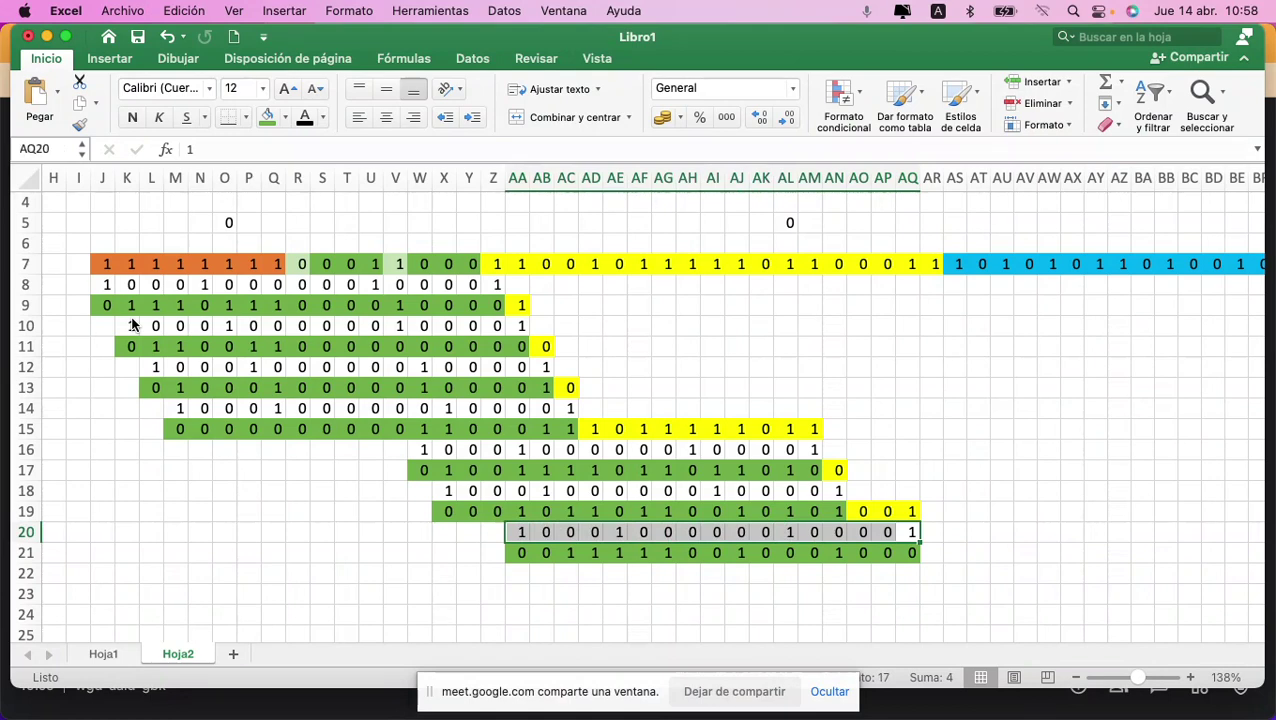
{"action": "key", "text": "super+c"}
{"action": "key", "text": "Down"}
{"action": "key", "text": "Down"}
{"action": "key", "text": "Left"}
{"action": "key", "text": "Left"}
{"action": "key", "text": "Left"}
{"action": "key", "text": "Left"}
{"action": "key", "text": "Left"}
{"action": "key", "text": "Left"}
{"action": "key", "text": "Left"}
{"action": "key", "text": "Left"}
{"action": "key", "text": "Left"}
{"action": "key", "text": "Left"}
{"action": "key", "text": "Left"}
{"action": "key", "text": "Left"}
{"action": "key", "text": "Left"}
{"action": "key", "text": "Left"}
{"action": "key", "text": "super+v"}
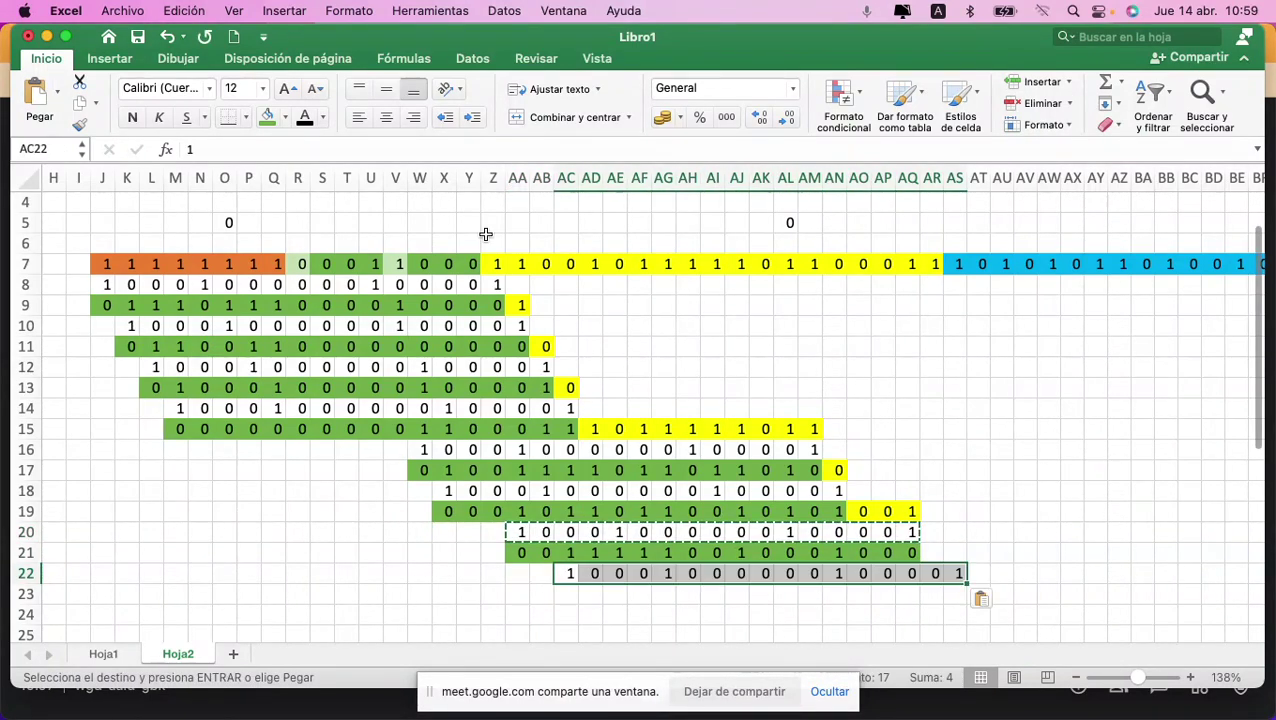
Step: Bring down the next two codeword bits by copying AR7:AS7 to AR21:AS21, at the end of the seventh XOR result
{"action": "left_click_drag", "start_coordinate": [926, 264], "coordinate": [930, 264]}
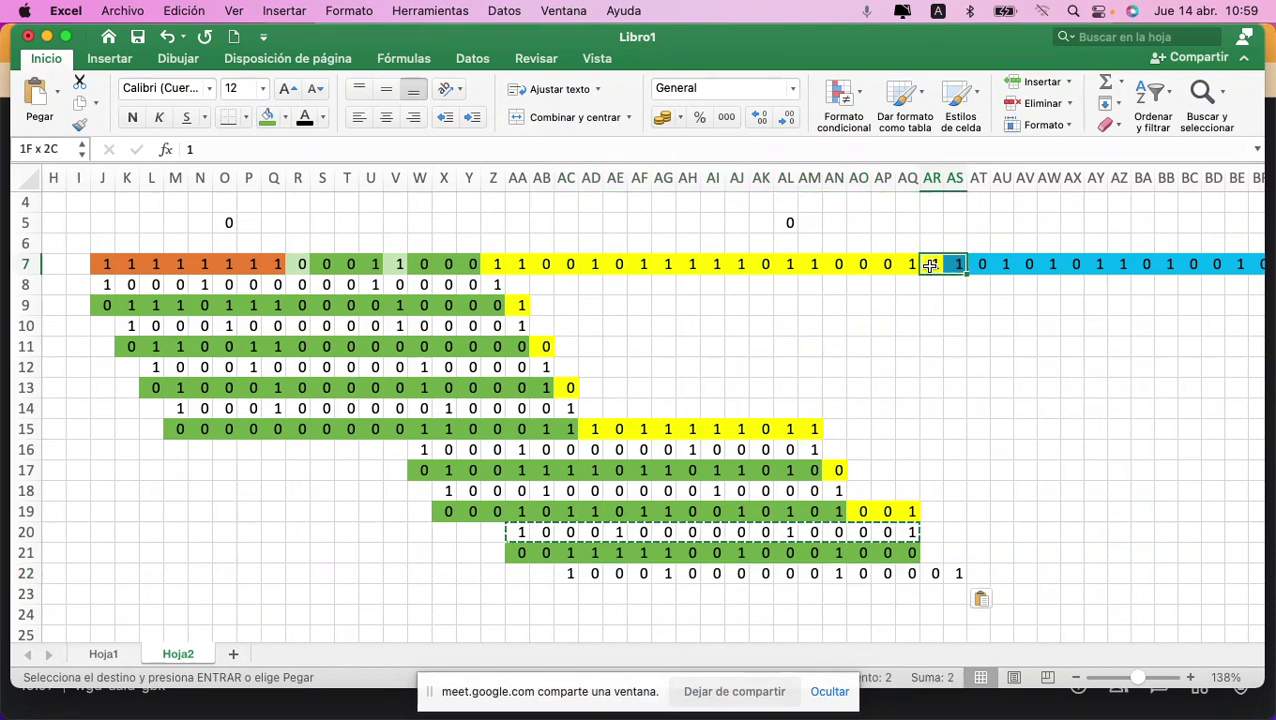
{"action": "key", "text": "super+c"}
{"action": "key", "text": "Down"}
{"action": "key", "text": "Down"}
{"action": "key", "text": "Down"}
{"action": "key", "text": "Down"}
{"action": "key", "text": "Down"}
{"action": "key", "text": "Down"}
{"action": "key", "text": "Down"}
{"action": "key", "text": "Down"}
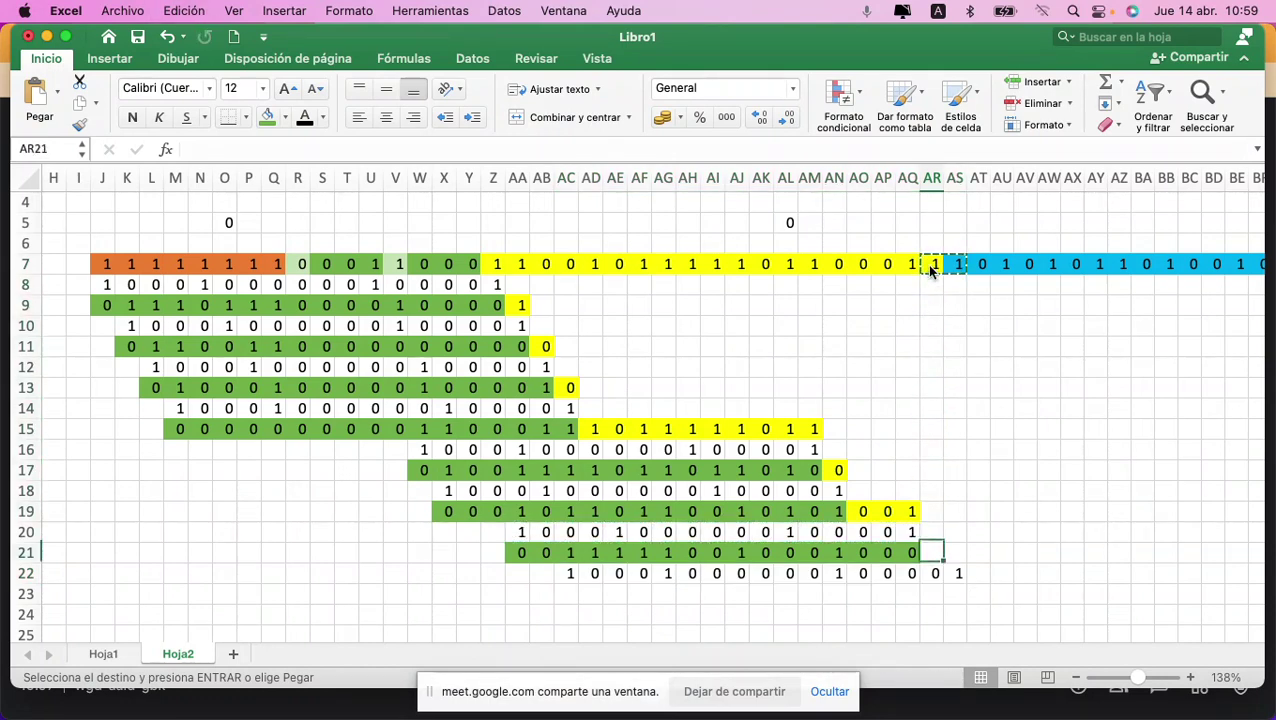
{"action": "key", "text": "super+v"}
{"action": "key", "text": "Down"}
{"action": "key", "text": "Left"}
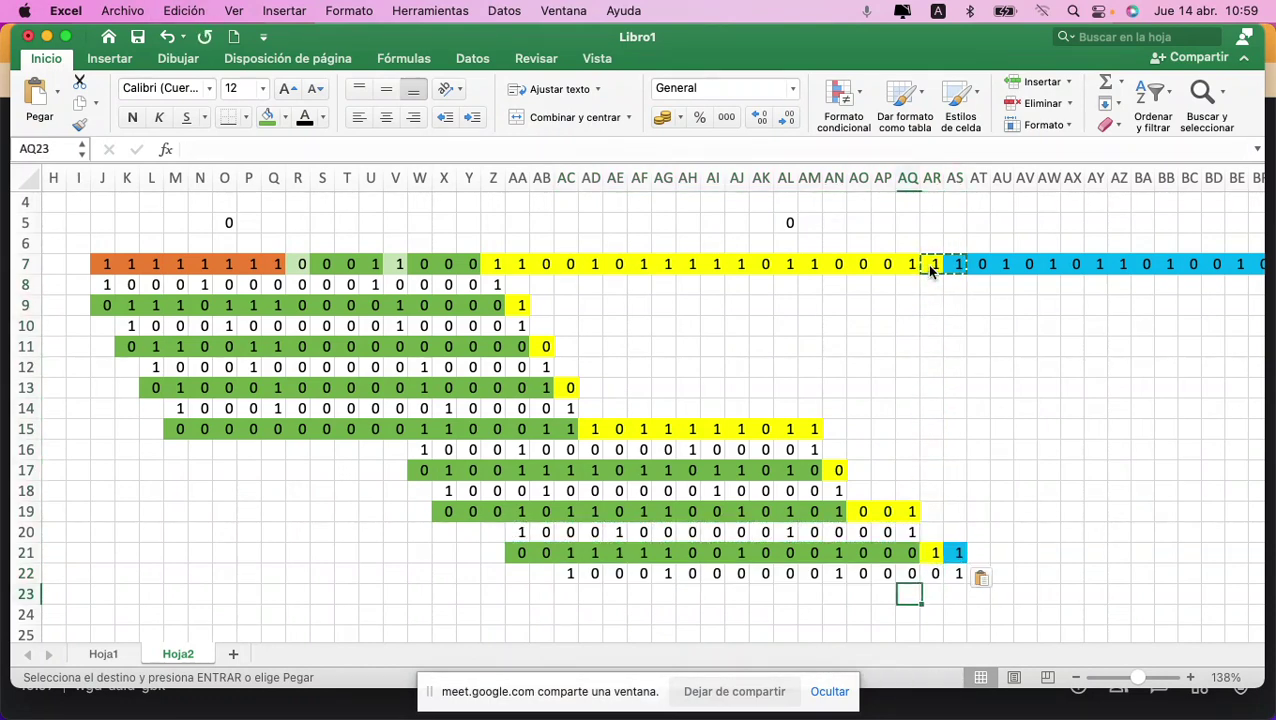
{"action": "key", "text": "Left"}
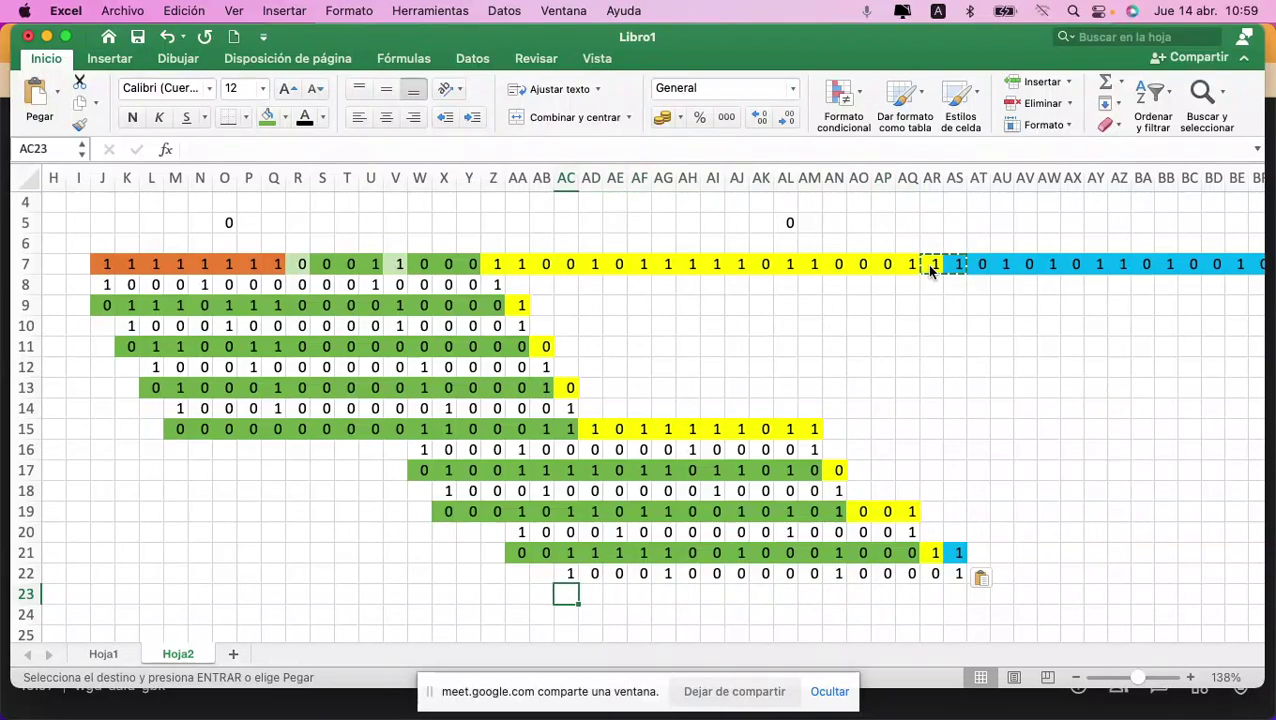
{"action": "type", "text": "0"}
{"action": "key", "text": "Tab"}
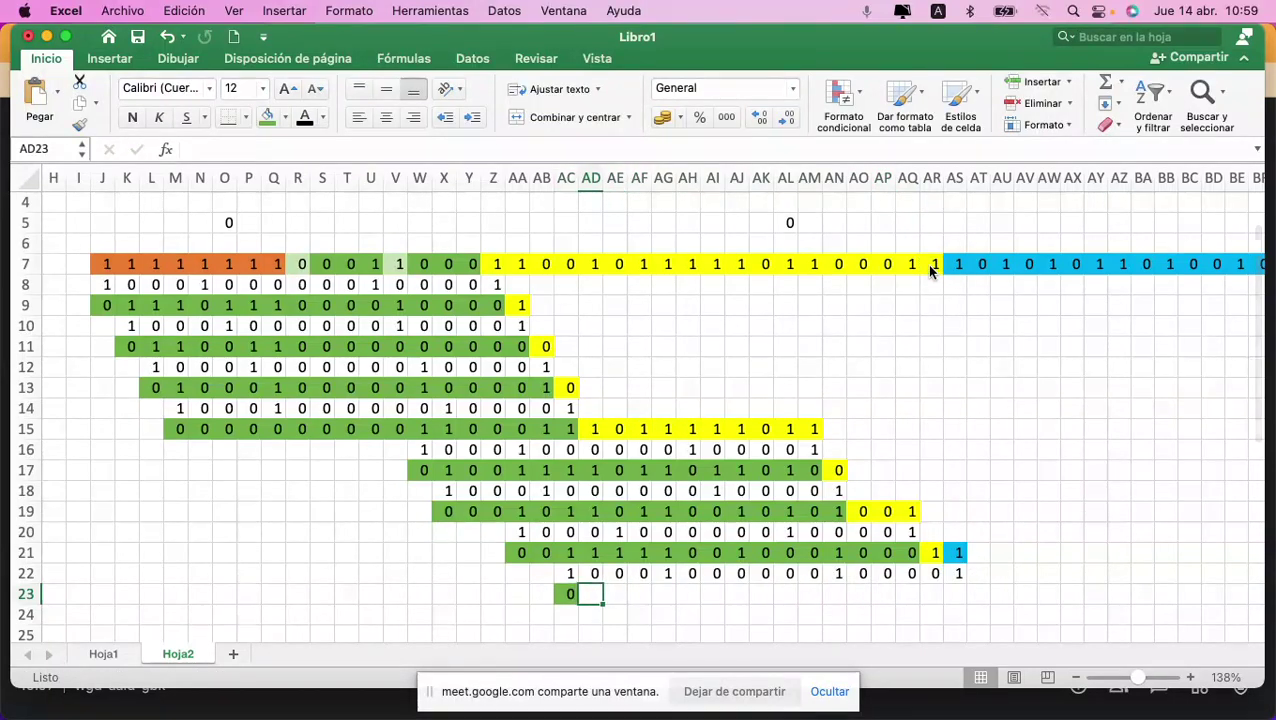
{"action": "type", "text": "1"}
{"action": "key", "text": "Tab"}
{"action": "type", "text": "1"}
{"action": "key", "text": "Tab"}
{"action": "type", "text": "1"}
{"action": "key", "text": "Tab"}
{"action": "type", "text": "0"}
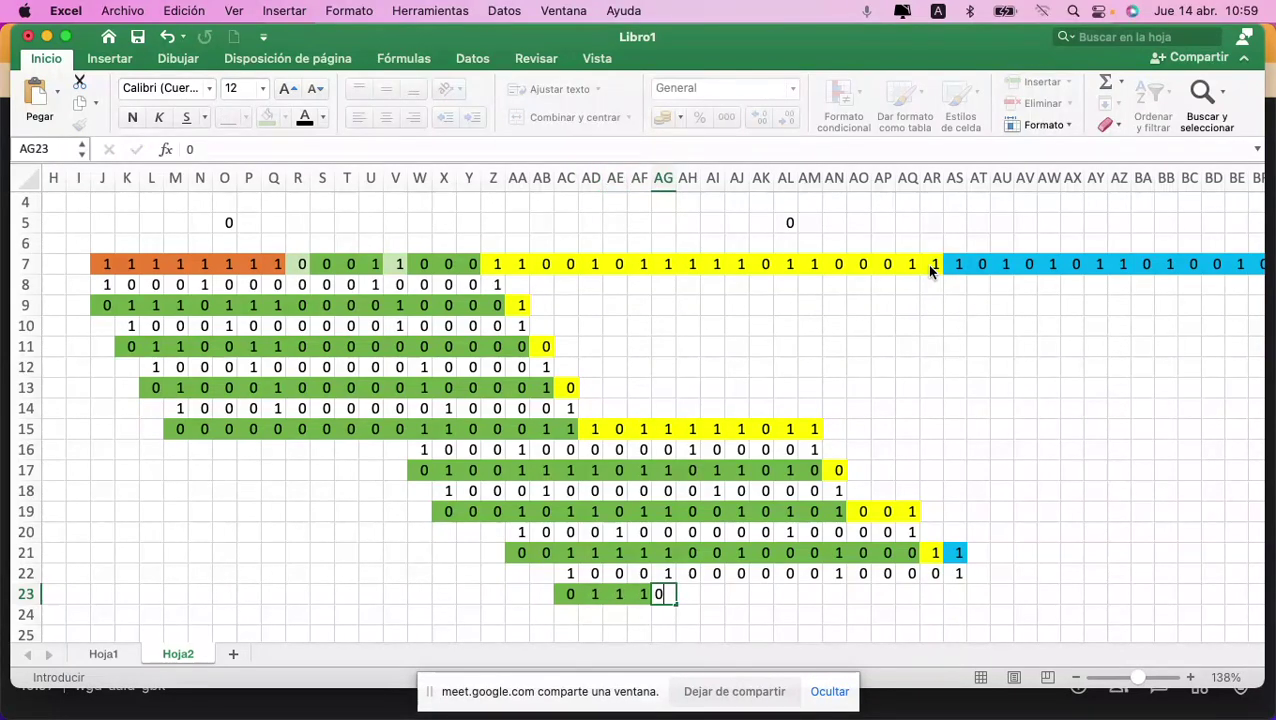
{"action": "key", "text": "Tab"}
{"action": "type", "text": "0"}
{"action": "key", "text": "Tab"}
{"action": "type", "text": "0"}
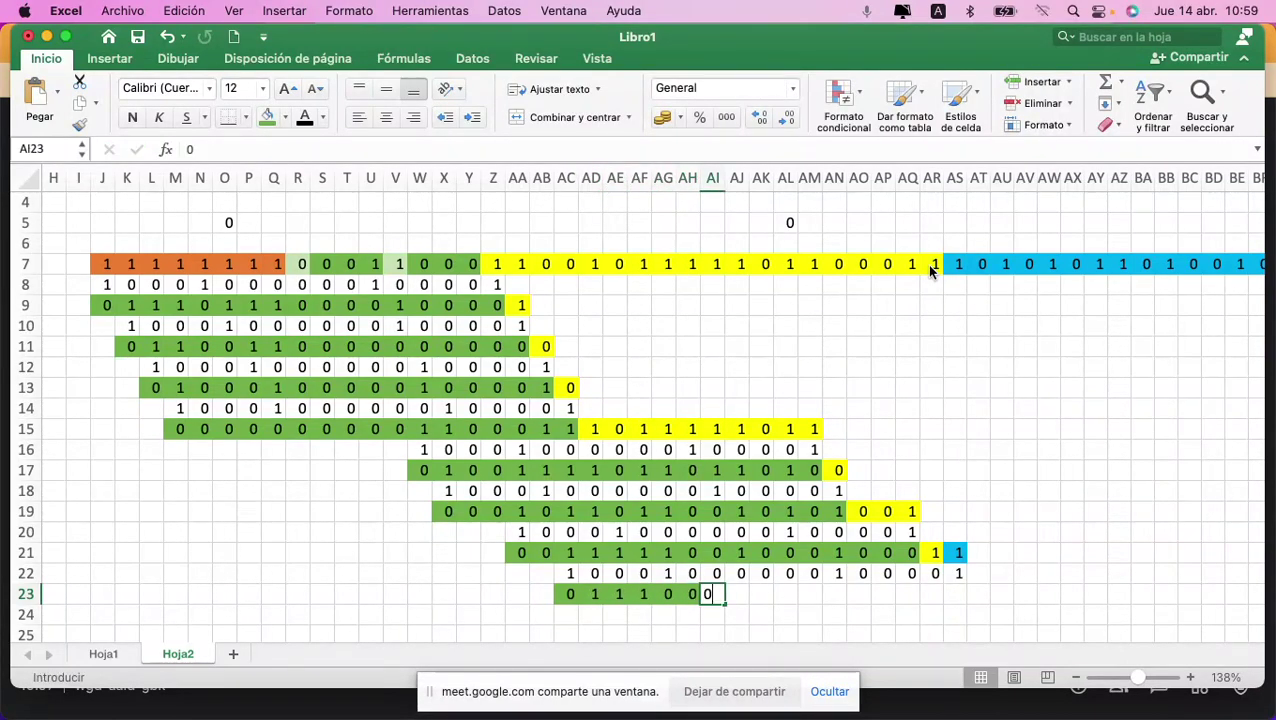
{"action": "key", "text": "Tab"}
{"action": "type", "text": "1"}
{"action": "key", "text": "Tab"}
{"action": "type", "text": "0"}
{"action": "key", "text": "Tab"}
{"action": "type", "text": "0"}
{"action": "key", "text": "Tab"}
{"action": "type", "text": "0"}
{"action": "key", "text": "Tab"}
{"action": "type", "text": "0"}
{"action": "key", "text": "Tab"}
{"action": "type", "text": "0\t0"}
{"action": "key", "text": "Tab"}
{"action": "type", "text": "0"}
{"action": "key", "text": "Tab"}
{"action": "type", "text": "1"}
{"action": "key", "text": "Tab"}
{"action": "type", "text": "0"}
Step: Copy the divisor bits in AC22:AS22 to AD24:AT24, aligned under the first 1 of the eighth XOR result
{"action": "key", "text": "Up"}
{"action": "key", "text": "shift+Left"}
{"action": "key", "text": "shift+Left"}
{"action": "key", "text": "shift+Left"}
{"action": "key", "text": "shift+Left"}
{"action": "key", "text": "shift+Left"}
{"action": "key", "text": "shift+Left"}
{"action": "key", "text": "shift+Left"}
{"action": "key", "text": "shift+Left"}
{"action": "key", "text": "shift+Left"}
{"action": "key", "text": "shift+Left"}
{"action": "key", "text": "shift+Left"}
{"action": "key", "text": "shift+Left"}
{"action": "key", "text": "shift+Left"}
{"action": "key", "text": "shift+Left"}
{"action": "key", "text": "shift+Left"}
{"action": "key", "text": "shift+Left"}
{"action": "key", "text": "super+c"}
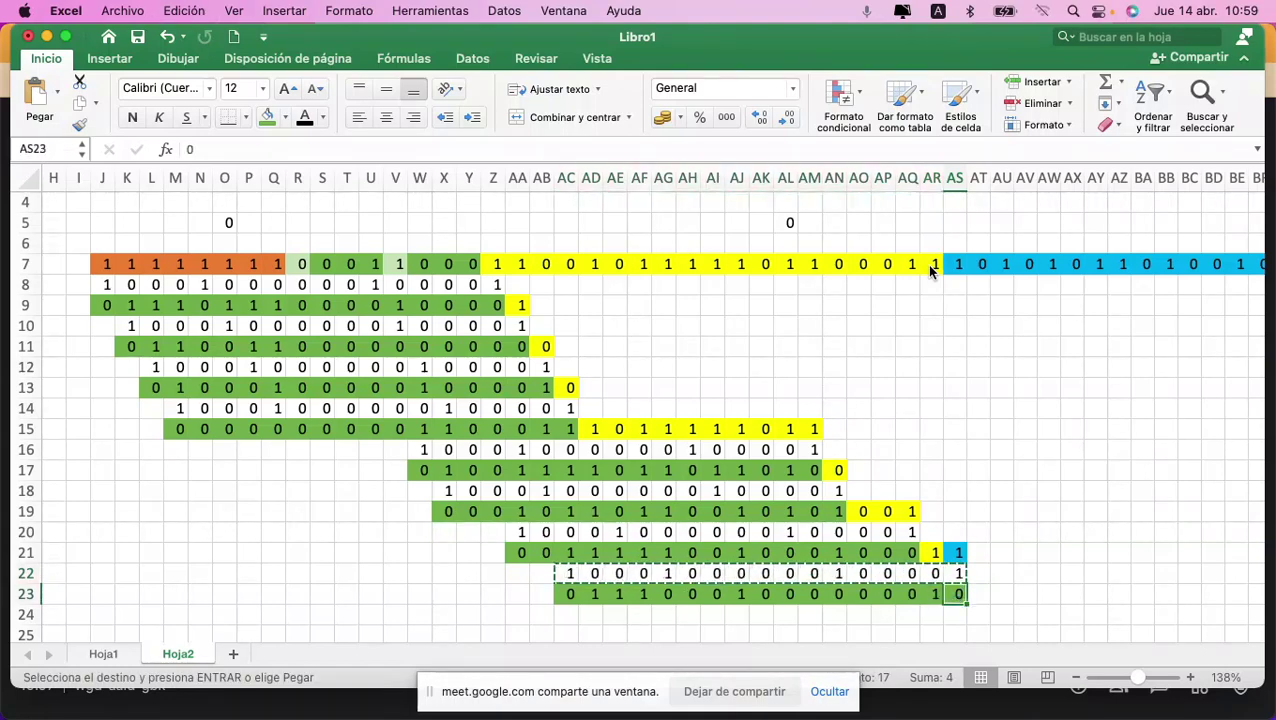
{"action": "key", "text": "Down"}
{"action": "key", "text": "Down"}
{"action": "key", "text": "Left"}
{"action": "key", "text": "Left"}
{"action": "key", "text": "Left"}
{"action": "key", "text": "Left"}
{"action": "key", "text": "Left"}
{"action": "key", "text": "Left"}
{"action": "key", "text": "Left"}
{"action": "key", "text": "Left"}
{"action": "key", "text": "Left"}
{"action": "key", "text": "Left"}
{"action": "key", "text": "Left"}
{"action": "key", "text": "Left"}
{"action": "key", "text": "Left"}
{"action": "key", "text": "Left"}
{"action": "key", "text": "Left"}
{"action": "key", "text": "super+v"}
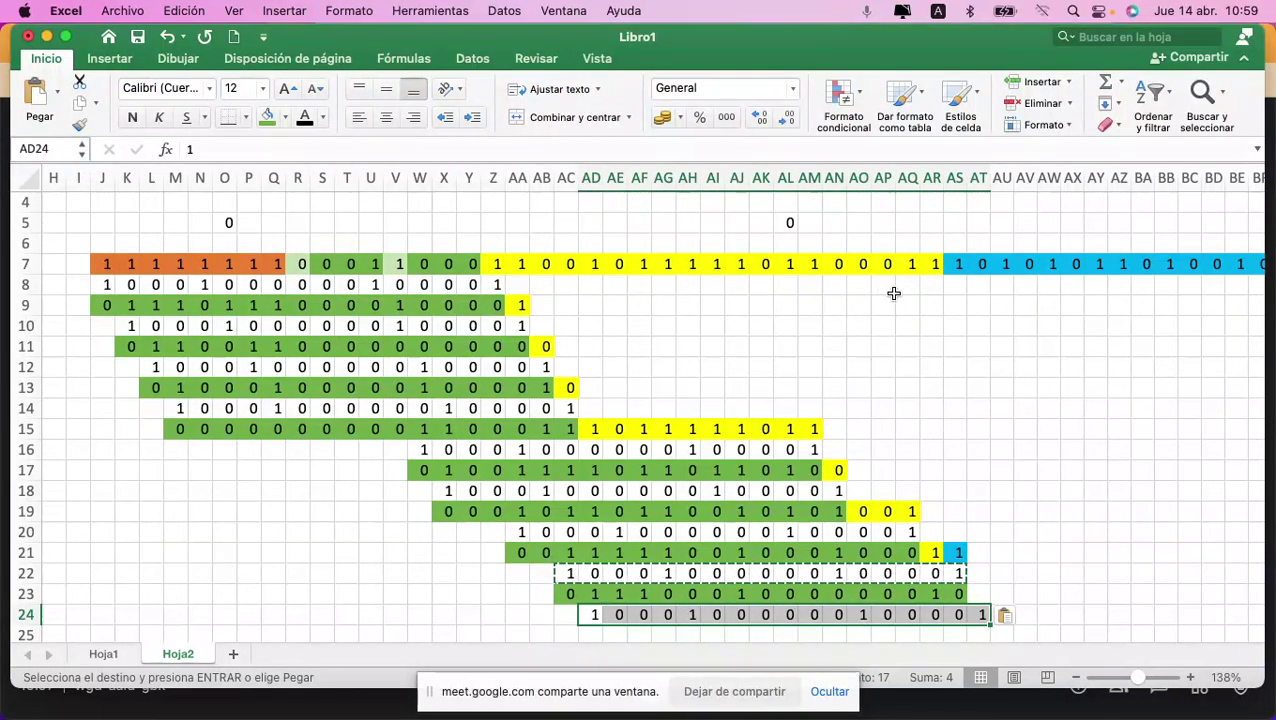
Step: Bring down the next codeword bit by copying AT7 to AT23, at the end of the eighth XOR result
{"action": "scroll", "coordinate": [895, 293], "scroll_direction": "down", "scroll_amount": 5}
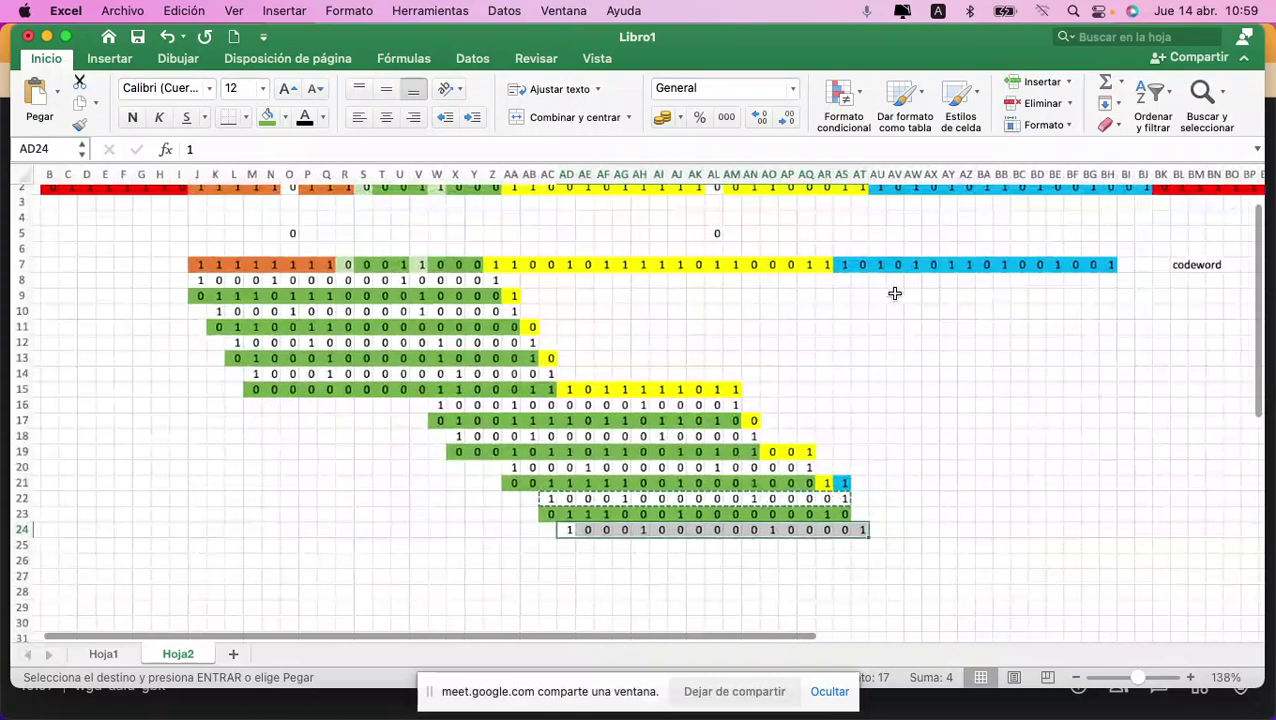
{"action": "scroll", "coordinate": [895, 293], "scroll_direction": "down", "scroll_amount": 3}
{"action": "left_click", "coordinate": [806, 237]}
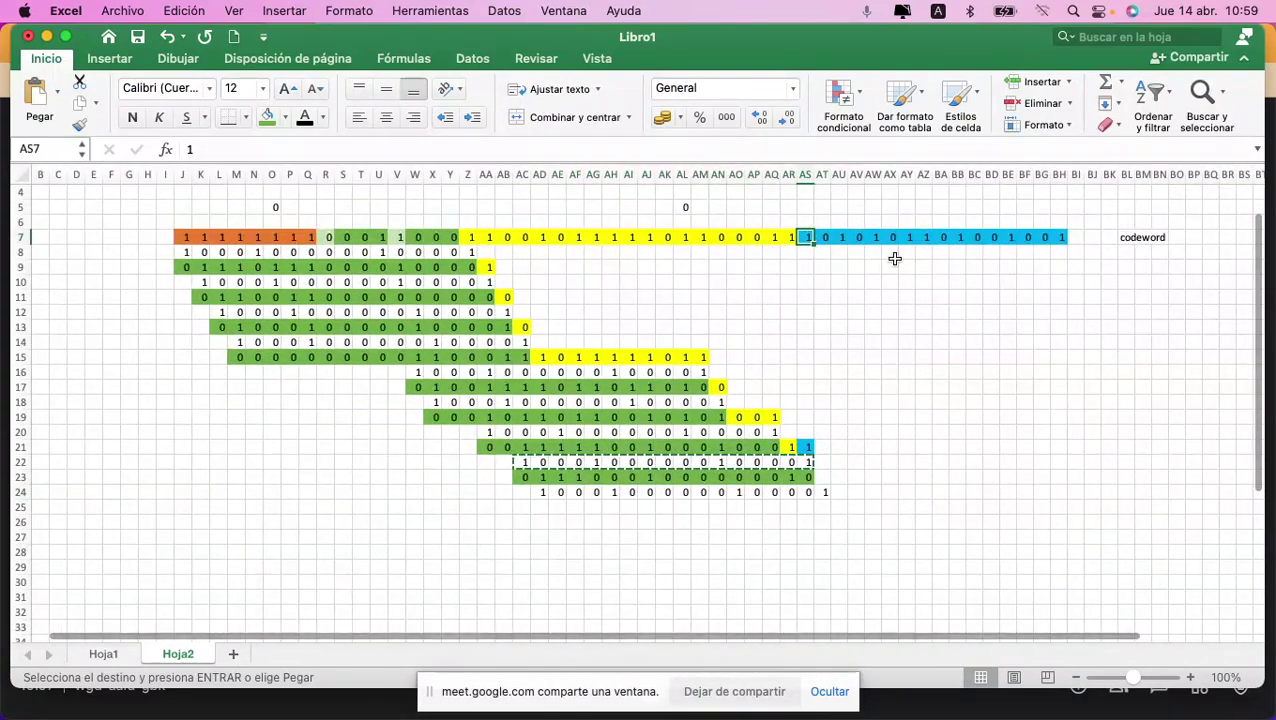
{"action": "key", "text": "Right"}
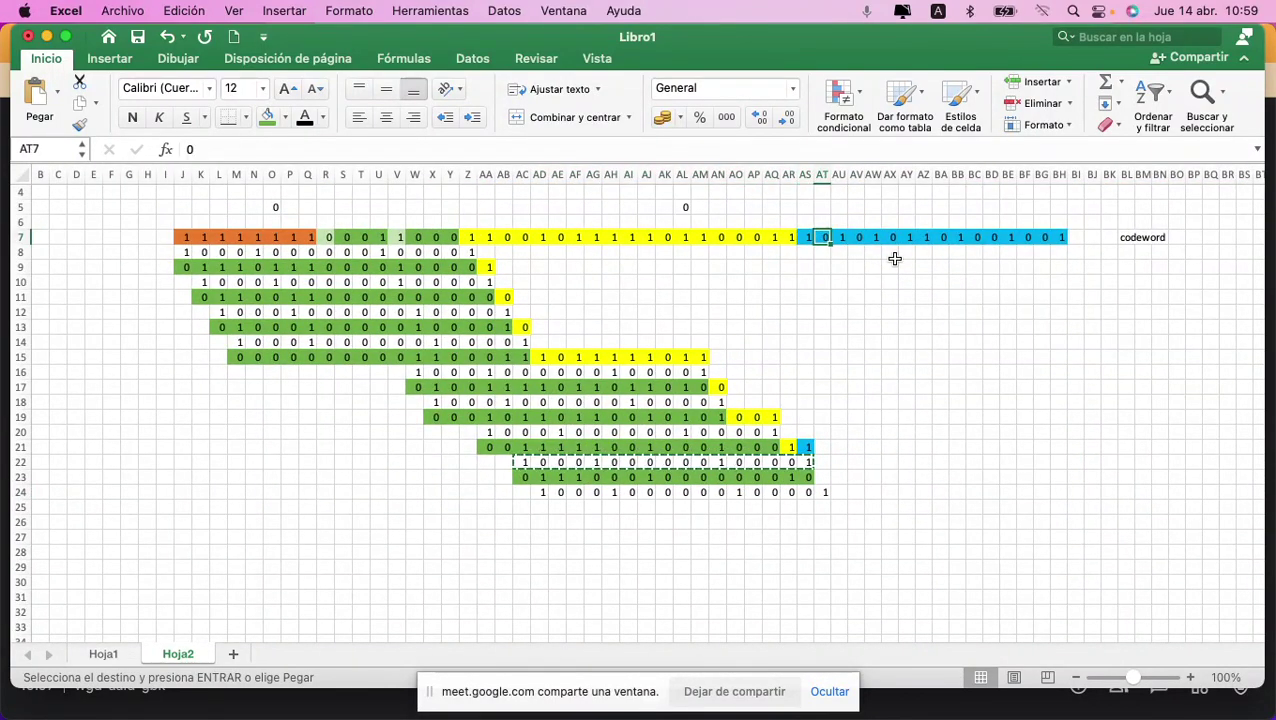
{"action": "key", "text": "cmd+c"}
{"action": "key", "text": "Down"}
{"action": "key", "text": "Down"}
{"action": "key", "text": "Down"}
{"action": "key", "text": "Down"}
{"action": "key", "text": "Down"}
{"action": "key", "text": "Down"}
{"action": "key", "text": "Down"}
{"action": "key", "text": "Down"}
{"action": "key", "text": "Down"}
{"action": "key", "text": "Down"}
{"action": "key", "text": "Down"}
{"action": "key", "text": "Down"}
{"action": "key", "text": "Down"}
{"action": "key", "text": "Down"}
{"action": "key", "text": "Down"}
{"action": "key", "text": "Down"}
{"action": "key", "text": "cmd+v"}
{"action": "key", "text": "Down"}
{"action": "key", "text": "Down"}
{"action": "key", "text": "Left"}
{"action": "key", "text": "Left"}
{"action": "key", "text": "Left"}
{"action": "key", "text": "Left"}
{"action": "key", "text": "Left"}
{"action": "key", "text": "Left"}
{"action": "key", "text": "Left"}
{"action": "key", "text": "Left"}
{"action": "key", "text": "Left"}
{"action": "key", "text": "Left"}
{"action": "key", "text": "Left"}
{"action": "key", "text": "Left"}
{"action": "key", "text": "Left"}
{"action": "key", "text": "Left"}
{"action": "key", "text": "Left"}
{"action": "key", "text": "Left"}
{"action": "type", "text": "0"}
{"action": "key", "text": "Right"}
{"action": "type", "text": "1"}
{"action": "key", "text": "Right"}
{"action": "type", "text": "1"}
{"action": "key", "text": "Right"}
{"action": "type", "text": "0"}
{"action": "key", "text": "Right"}
{"action": "type", "text": "1"}
{"action": "key", "text": "Right"}
{"action": "key", "text": "Right"}
{"action": "type", "text": "1"}
{"action": "key", "text": "Right"}
{"action": "type", "text": "0"}
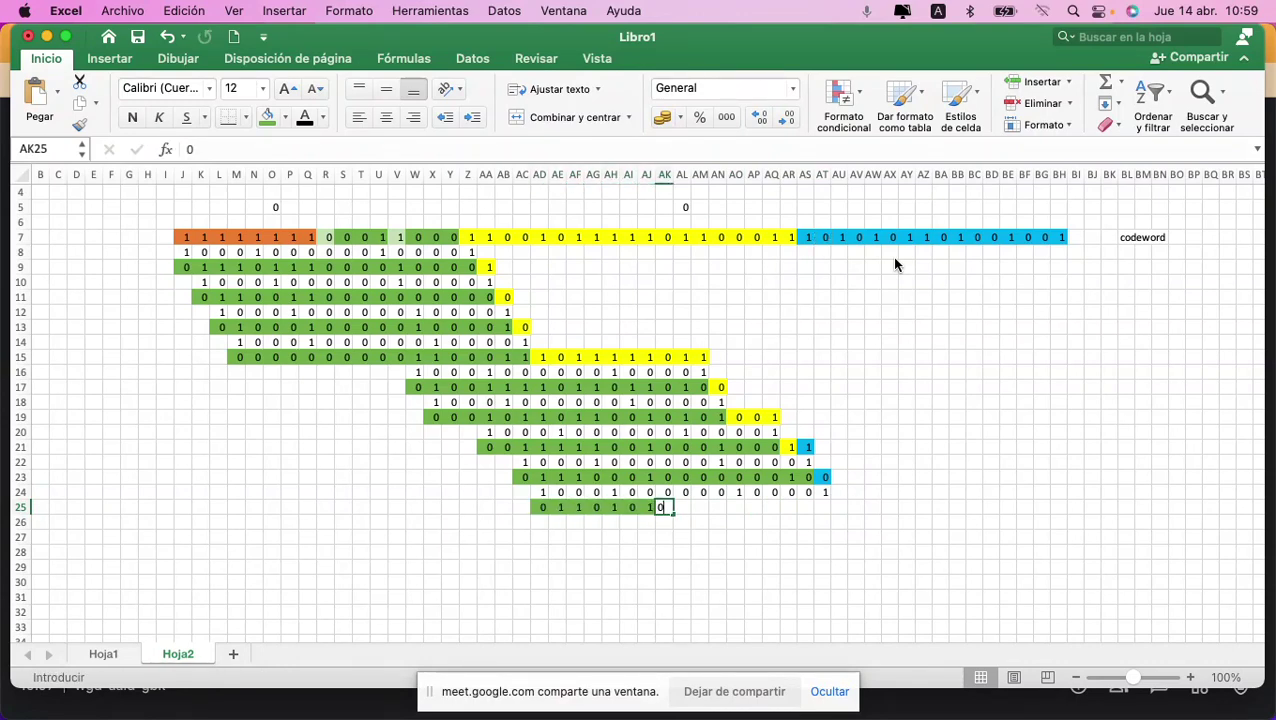
{"action": "key", "text": "Right"}
{"action": "type", "text": "0"}
{"action": "key", "text": "Right"}
{"action": "type", "text": "0"}
{"action": "key", "text": "Right"}
{"action": "type", "text": "0"}
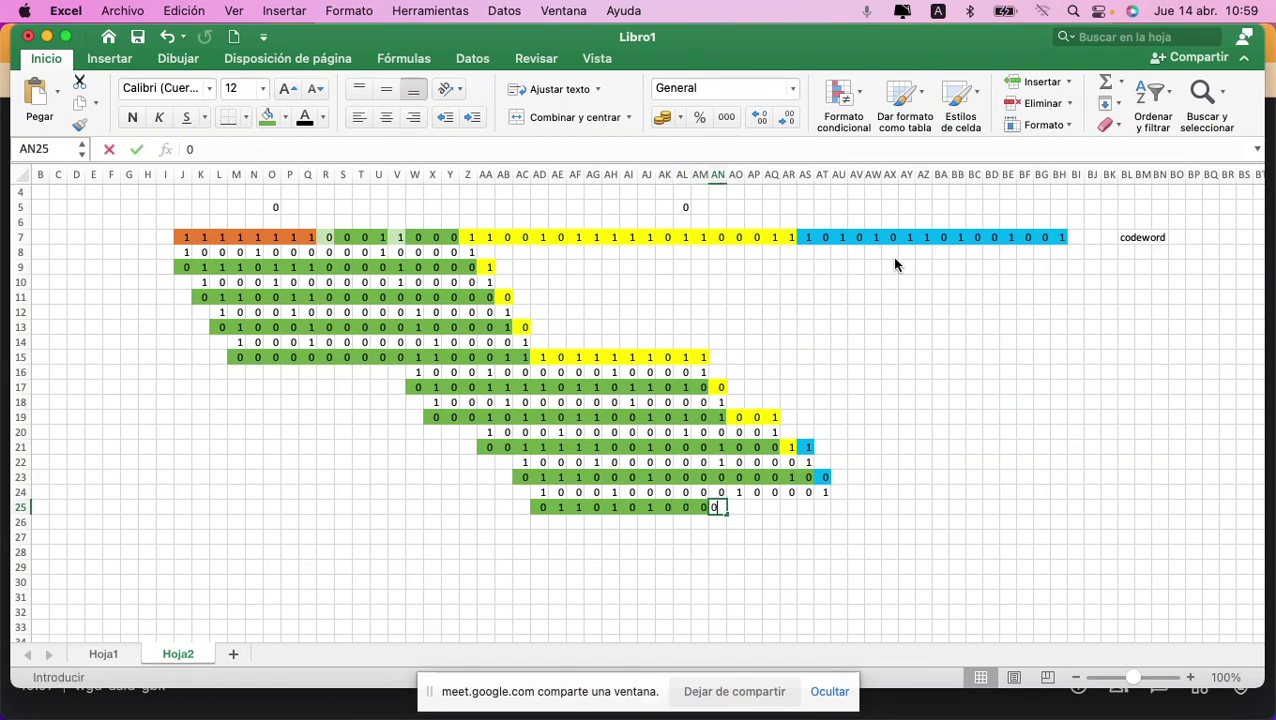
{"action": "key", "text": "Right"}
{"action": "type", "text": "1"}
{"action": "key", "text": "Right"}
{"action": "type", "text": "0"}
{"action": "key", "text": "Right"}
{"action": "type", "text": "0"}
{"action": "key", "text": "Right"}
{"action": "type", "text": "1"}
{"action": "key", "text": "Right"}
{"action": "type", "text": "0"}
{"action": "key", "text": "Right"}
{"action": "type", "text": "1"}
Step: Copy the divisor bits in AD24:AT24 to AE26:AU26, aligned under the first 1 of the ninth XOR result
{"action": "key", "text": "Up"}
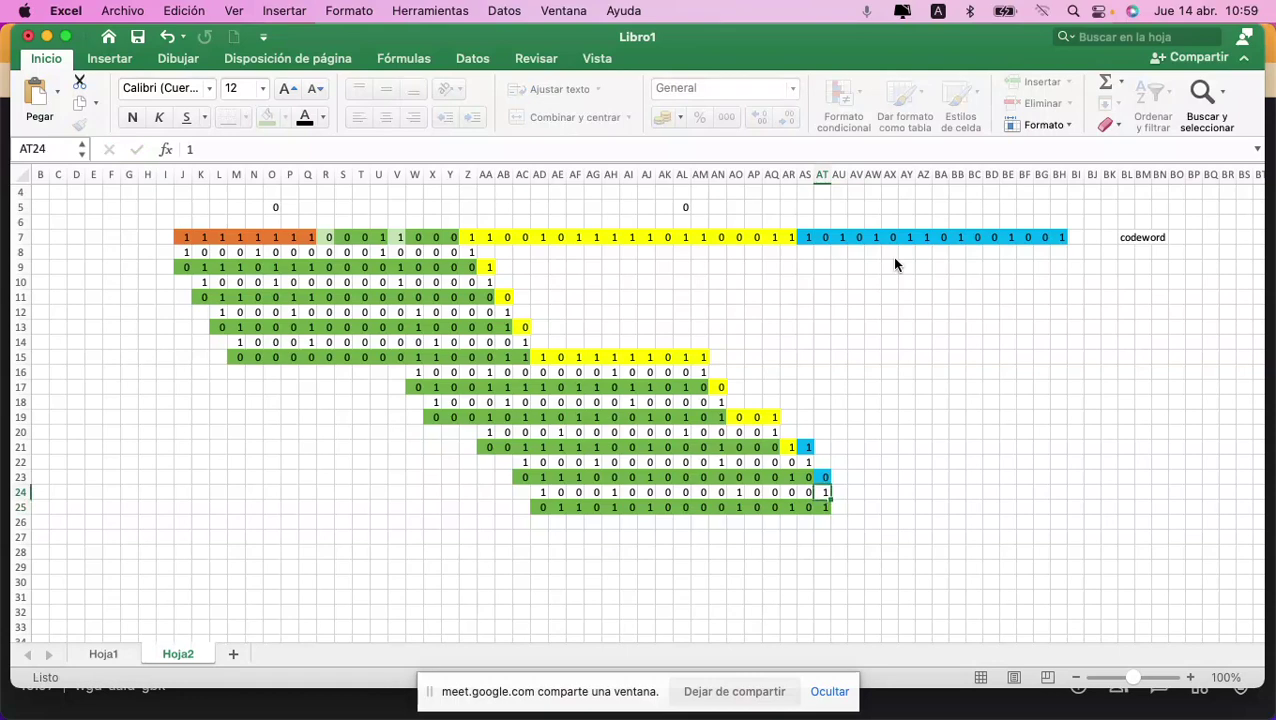
{"action": "key", "text": "shift+Left"}
{"action": "key", "text": "shift+Left"}
{"action": "key", "text": "shift+Left"}
{"action": "key", "text": "shift+Left"}
{"action": "key", "text": "shift+Left"}
{"action": "key", "text": "shift+Left"}
{"action": "key", "text": "shift+Left"}
{"action": "key", "text": "shift+Left"}
{"action": "key", "text": "shift+Left"}
{"action": "key", "text": "shift+Left"}
{"action": "key", "text": "shift+Left"}
{"action": "key", "text": "shift+Left"}
{"action": "key", "text": "shift+Left"}
{"action": "key", "text": "shift+Left"}
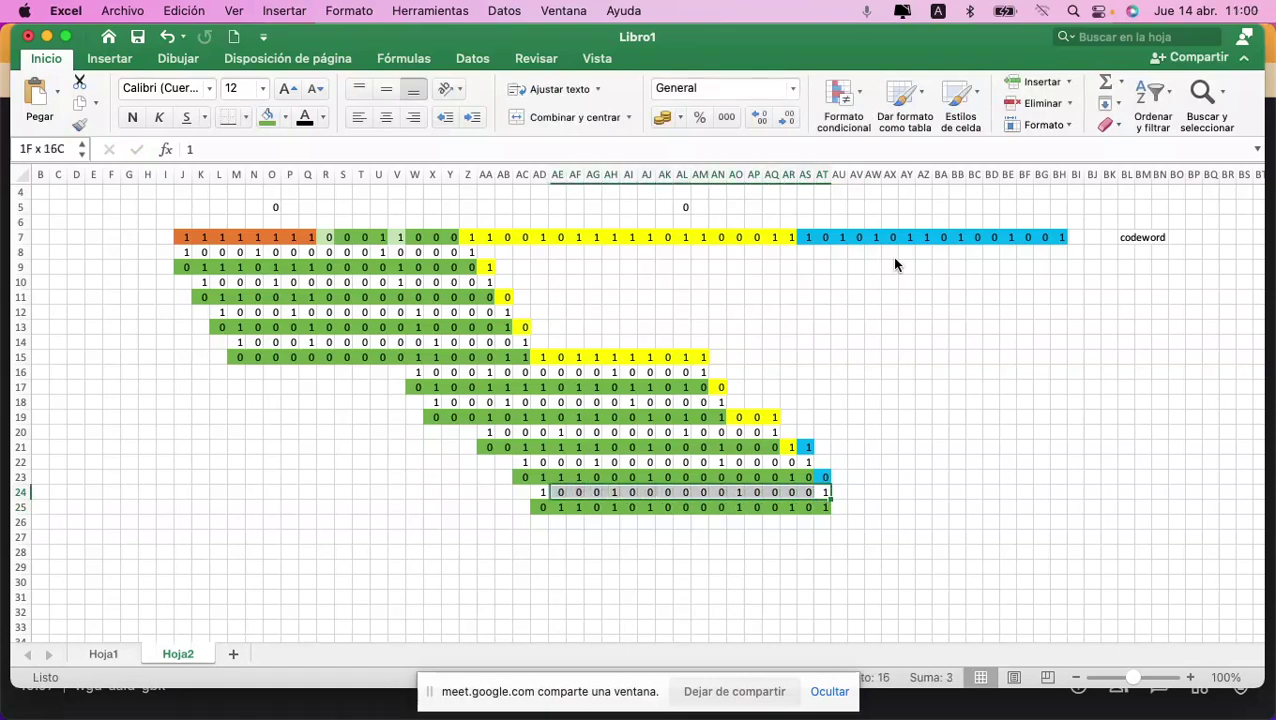
{"action": "key", "text": "super+c"}
{"action": "key", "text": "Down"}
{"action": "key", "text": "Down"}
{"action": "key", "text": "Left"}
{"action": "key", "text": "Left"}
{"action": "key", "text": "Left"}
{"action": "key", "text": "Left"}
{"action": "key", "text": "Left"}
{"action": "key", "text": "Left"}
{"action": "key", "text": "Left"}
{"action": "key", "text": "Left"}
{"action": "key", "text": "Left"}
{"action": "key", "text": "Left"}
{"action": "key", "text": "Left"}
{"action": "key", "text": "Left"}
{"action": "key", "text": "Left"}
{"action": "key", "text": "Left"}
{"action": "key", "text": "Left"}
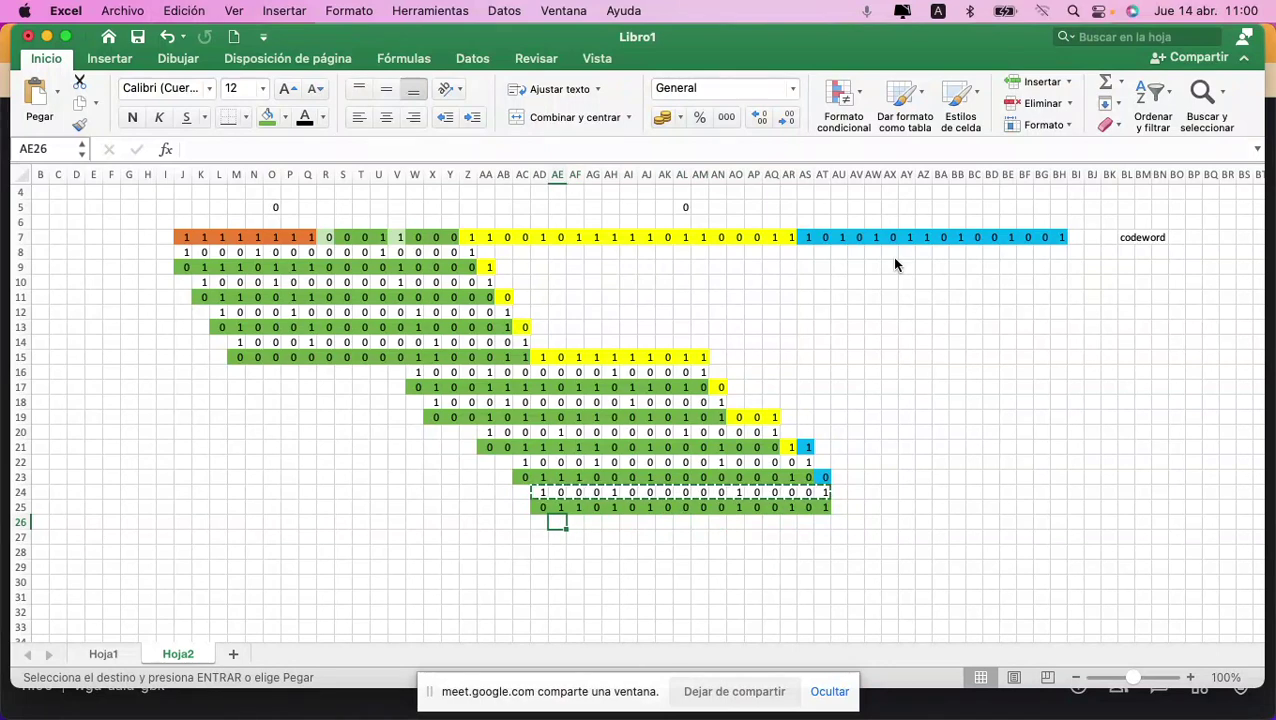
{"action": "key", "text": "super+v"}
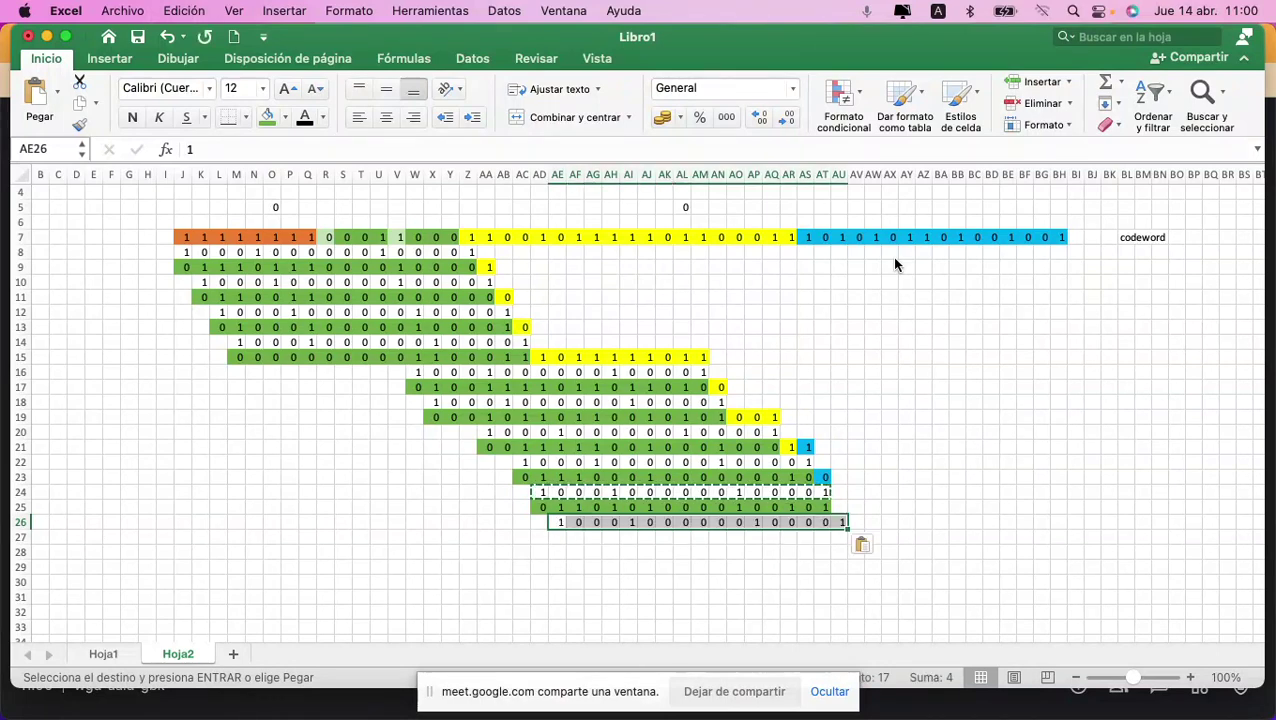
Step: Bring down the next codeword bit by copying AU7 to AU25, at the end of the ninth XOR result
{"action": "left_click", "coordinate": [840, 237]}
{"action": "key", "text": "super+c"}
{"action": "key", "text": "Down"}
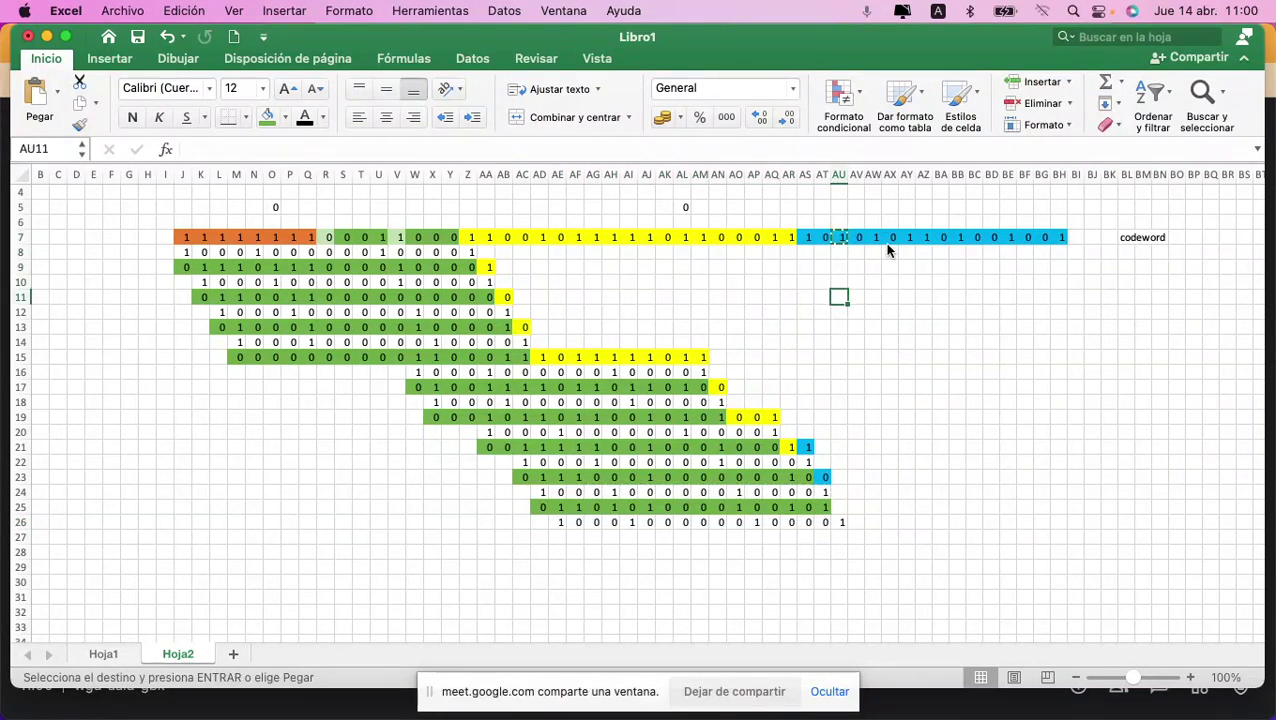
{"action": "key", "text": "super+v"}
{"action": "key", "text": "Down"}
{"action": "key", "text": "Down"}
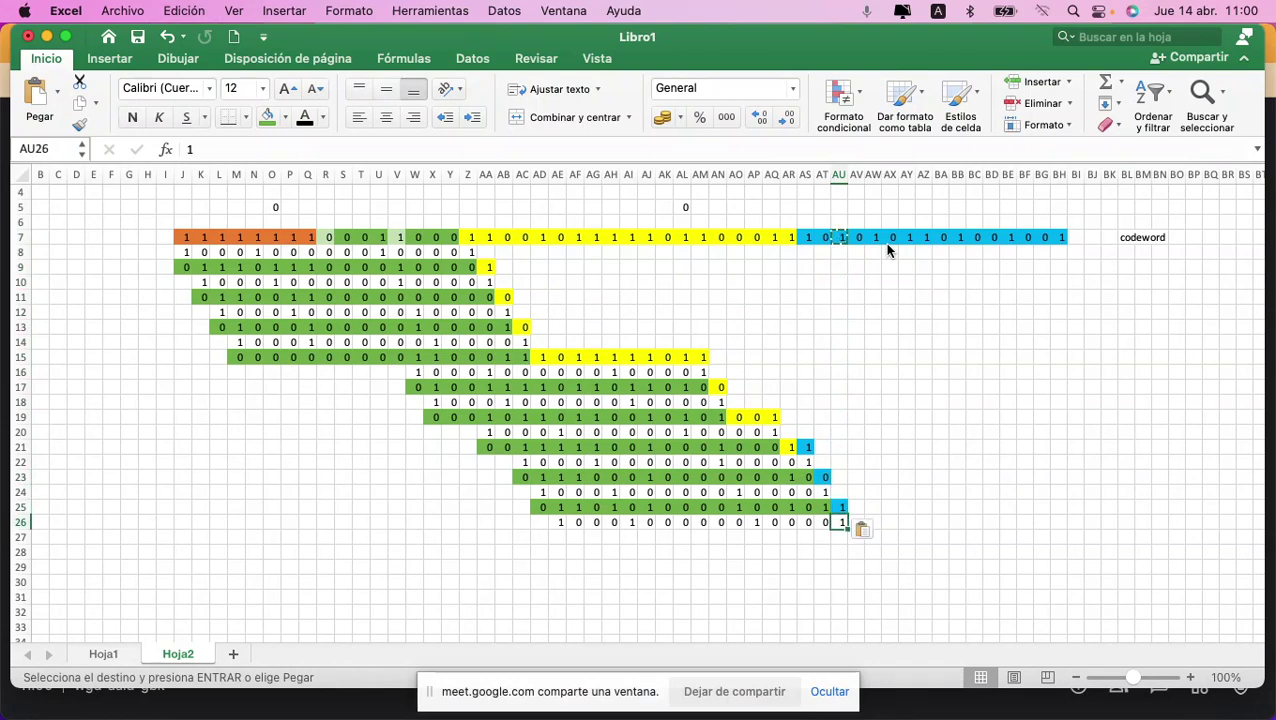
{"action": "key", "text": "Left"}
{"action": "key", "text": "Left"}
{"action": "key", "text": "Left"}
{"action": "key", "text": "Left"}
{"action": "key", "text": "Left"}
{"action": "key", "text": "Left"}
{"action": "key", "text": "Left"}
{"action": "key", "text": "Left"}
{"action": "key", "text": "Left"}
{"action": "key", "text": "Left"}
{"action": "key", "text": "Left"}
{"action": "key", "text": "Left"}
{"action": "key", "text": "Left"}
{"action": "key", "text": "Left"}
{"action": "key", "text": "Left"}
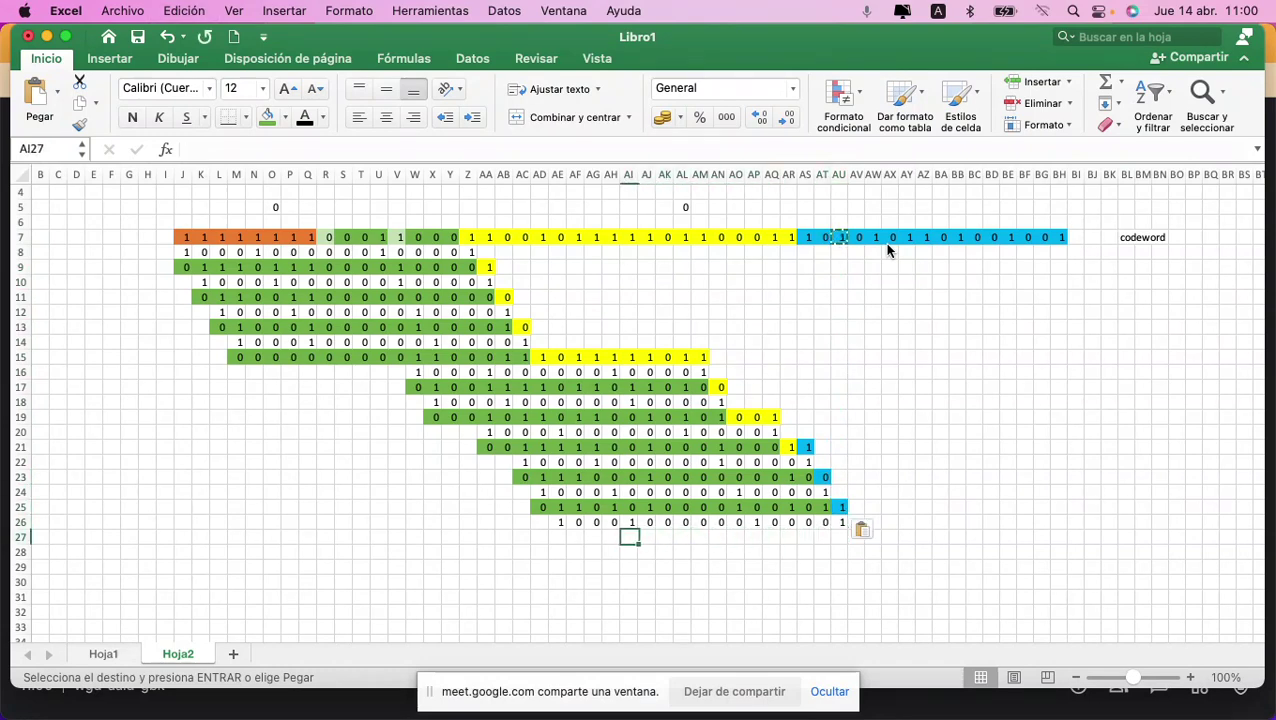
{"action": "type", "text": "0"}
{"action": "key", "text": "Right"}
{"action": "type", "text": "1"}
{"action": "key", "text": "Right"}
{"action": "type", "text": "0"}
{"action": "key", "text": "Right"}
{"action": "type", "text": "1"}
{"action": "key", "text": "Right"}
{"action": "type", "text": "1"}
{"action": "key", "text": "Right"}
{"action": "key", "text": "Right"}
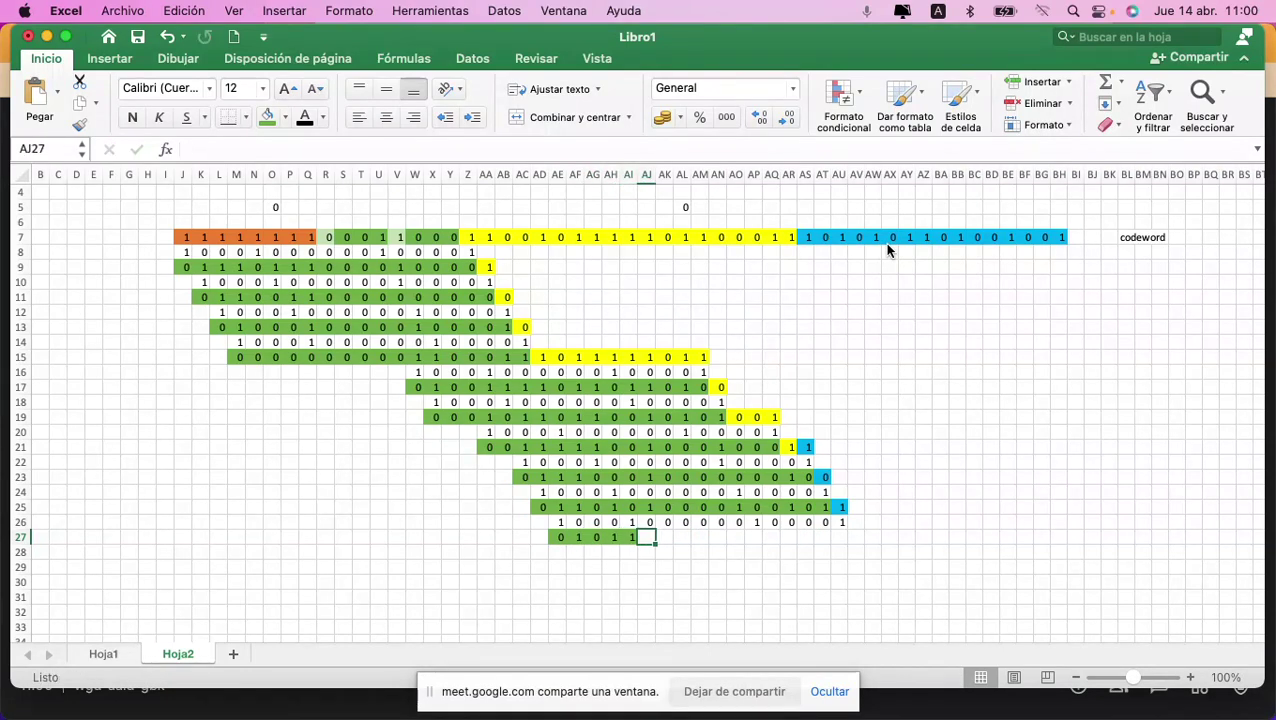
{"action": "type", "text": "0"}
{"action": "key", "text": "Right"}
{"action": "type", "text": "0"}
{"action": "key", "text": "Right"}
{"action": "type", "text": "0"}
{"action": "key", "text": "Right"}
{"action": "type", "text": "0"}
{"action": "key", "text": "Right"}
{"action": "type", "text": "1"}
{"action": "key", "text": "Right"}
{"action": "type", "text": "1"}
{"action": "key", "text": "Right"}
{"action": "type", "text": "0"}
{"action": "key", "text": "Right"}
{"action": "type", "text": "1"}
{"action": "key", "text": "Right"}
{"action": "type", "text": "0"}
{"action": "key", "text": "Right"}
{"action": "type", "text": "1"}
{"action": "key", "text": "Right"}
{"action": "type", "text": "0"}
{"action": "key", "text": "Up"}
Step: Copy the divisor bits in AE26:AU26 to AF28:AV28, aligned under the first 1 of the tenth XOR result
{"action": "key", "text": "shift+Left"}
{"action": "key", "text": "shift+Left"}
{"action": "key", "text": "shift+Left"}
{"action": "key", "text": "shift+Left"}
{"action": "key", "text": "shift+Left"}
{"action": "key", "text": "shift+Left"}
{"action": "key", "text": "shift+Left"}
{"action": "key", "text": "shift+Left"}
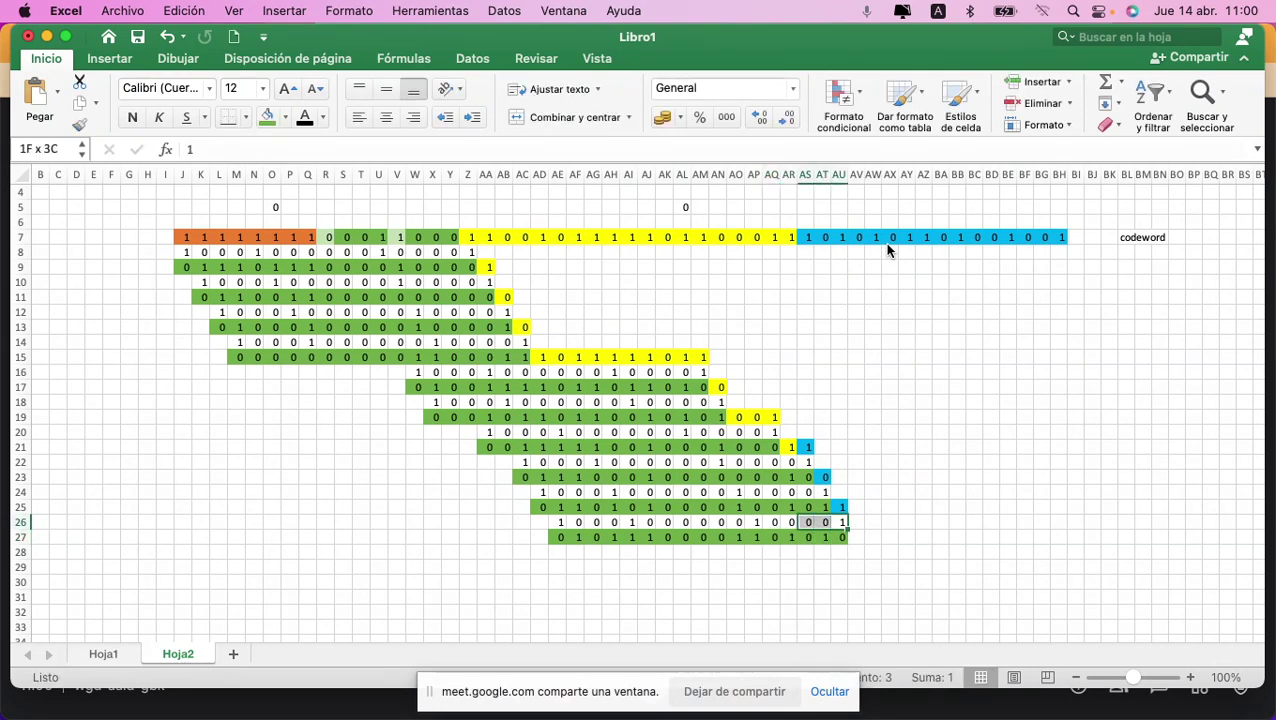
{"action": "key", "text": "shift+Left"}
{"action": "key", "text": "shift+Left"}
{"action": "key", "text": "shift+Left"}
{"action": "key", "text": "shift+Left"}
{"action": "key", "text": "shift+Left"}
{"action": "key", "text": "shift+Left"}
{"action": "key", "text": "shift+Left"}
{"action": "key", "text": "shift+Left"}
{"action": "key", "text": "super+c"}
{"action": "key", "text": "Down"}
{"action": "key", "text": "Down"}
{"action": "key", "text": "Left"}
{"action": "key", "text": "Left"}
{"action": "key", "text": "Left"}
{"action": "key", "text": "Left"}
{"action": "key", "text": "Left"}
{"action": "key", "text": "Left"}
{"action": "key", "text": "Left"}
{"action": "key", "text": "Left"}
{"action": "key", "text": "Left"}
{"action": "key", "text": "Left"}
{"action": "key", "text": "Left"}
{"action": "key", "text": "Left"}
{"action": "key", "text": "Left"}
{"action": "key", "text": "Left"}
{"action": "key", "text": "Left"}
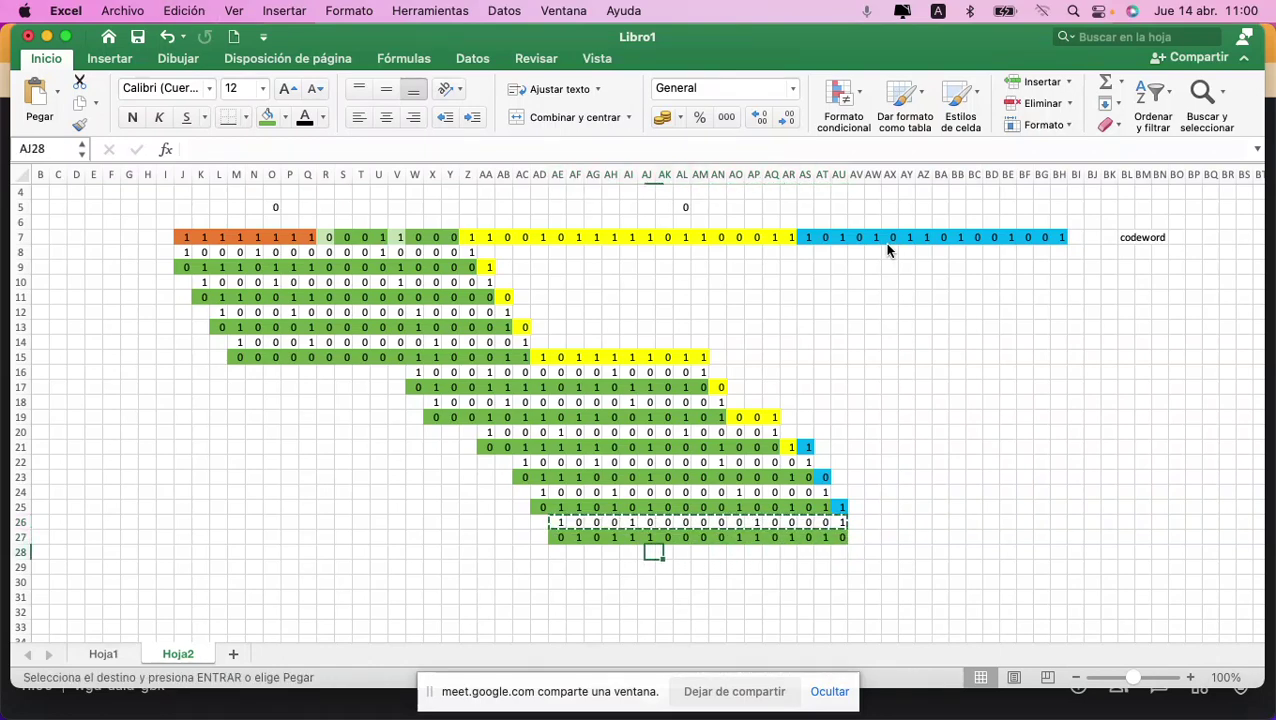
{"action": "key", "text": "super+v"}
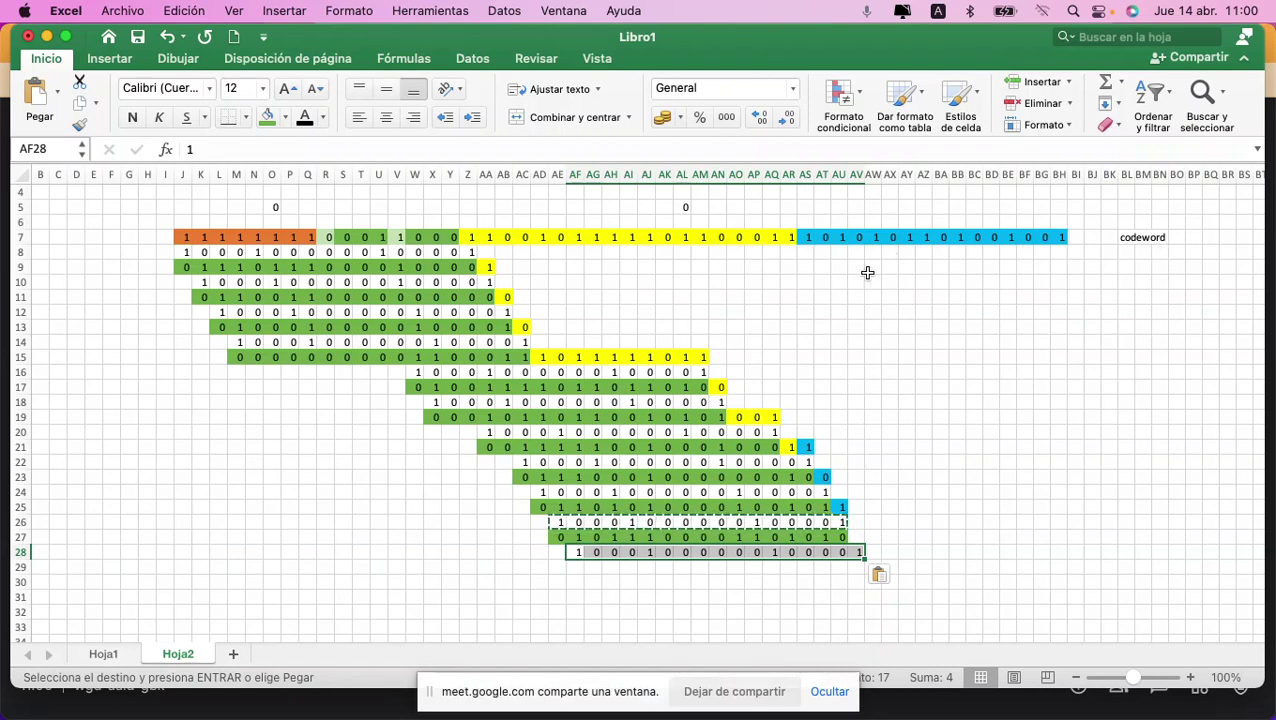
Step: Bring down the next codeword bit by copying AV7 to AV27, at the end of the tenth XOR result
{"action": "left_click", "coordinate": [857, 237]}
{"action": "key", "text": "super+c"}
{"action": "key", "text": "Down"}
{"action": "key", "text": "Down"}
{"action": "key", "text": "Down"}
{"action": "key", "text": "Down"}
{"action": "key", "text": "Down"}
{"action": "key", "text": "Down"}
{"action": "key", "text": "Down"}
{"action": "key", "text": "Down"}
{"action": "key", "text": "Down"}
{"action": "key", "text": "Down"}
{"action": "key", "text": "Down"}
{"action": "key", "text": "Down"}
{"action": "key", "text": "Down"}
{"action": "key", "text": "Down"}
{"action": "key", "text": "Down"}
{"action": "key", "text": "Down"}
{"action": "key", "text": "Down"}
{"action": "key", "text": "Down"}
{"action": "key", "text": "Down"}
{"action": "key", "text": "Down"}
{"action": "key", "text": "super+v"}
{"action": "key", "text": "Down"}
{"action": "key", "text": "Down"}
{"action": "key", "text": "Left"}
{"action": "key", "text": "Left"}
{"action": "key", "text": "Left"}
{"action": "key", "text": "Left"}
{"action": "key", "text": "Left"}
{"action": "key", "text": "Left"}
{"action": "key", "text": "Left"}
{"action": "key", "text": "Left"}
{"action": "key", "text": "Left"}
{"action": "key", "text": "Left"}
{"action": "key", "text": "Left"}
{"action": "key", "text": "Left"}
{"action": "key", "text": "Left"}
{"action": "key", "text": "Left"}
{"action": "key", "text": "Left"}
{"action": "key", "text": "Left"}
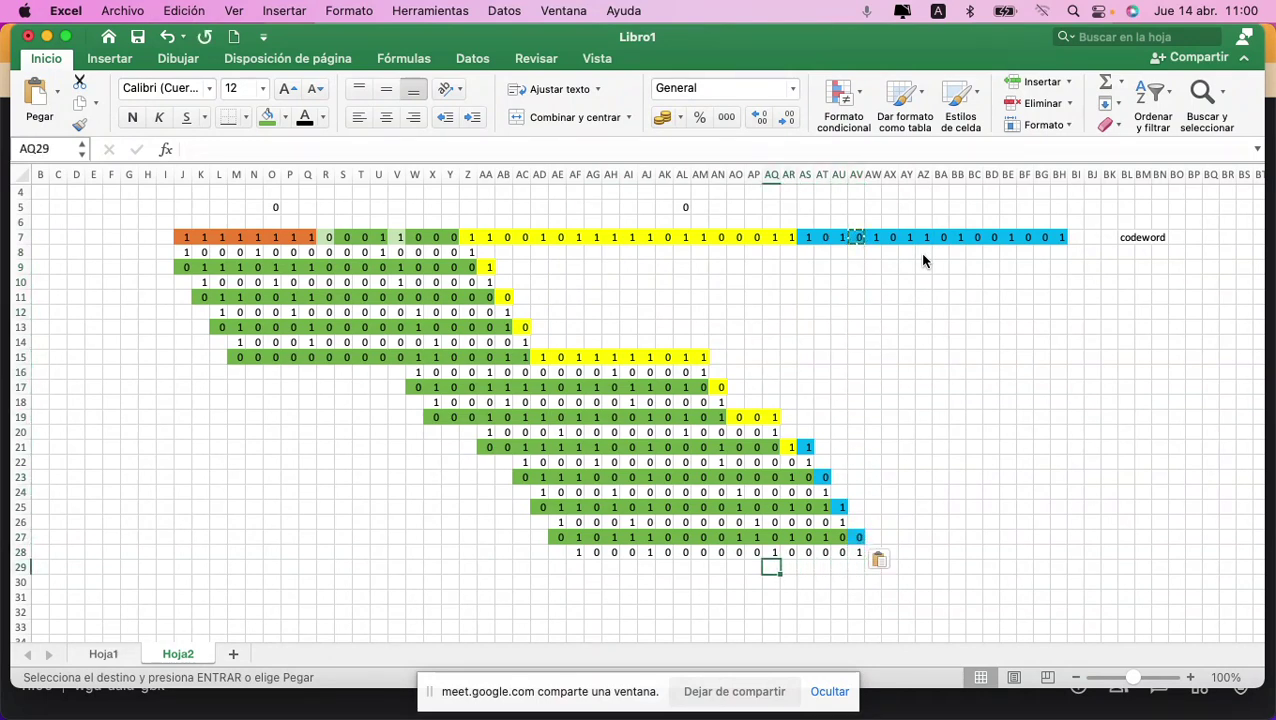
{"action": "type", "text": "0"}
{"action": "key", "text": "Right"}
{"action": "type", "text": "0"}
{"action": "key", "text": "Right"}
{"action": "type", "text": "1"}
{"action": "key", "text": "Right"}
{"action": "type", "text": "1"}
{"action": "key", "text": "Right"}
{"action": "type", "text": "0"}
{"action": "key", "text": "Right"}
{"action": "type", "text": "0"}
{"action": "key", "text": "Right"}
{"action": "type", "text": "0"}
{"action": "key", "text": "Right"}
{"action": "type", "text": "0"}
{"action": "key", "text": "Right"}
{"action": "type", "text": "0"}
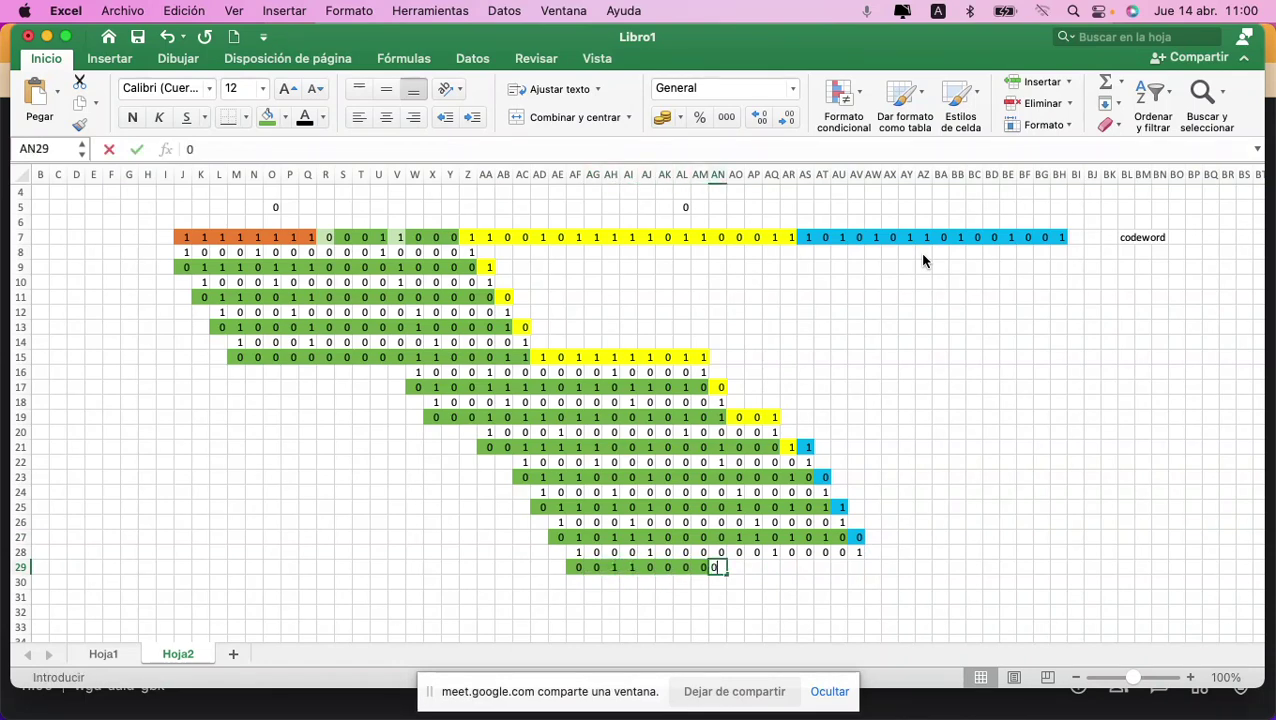
{"action": "key", "text": "Right"}
{"action": "type", "text": "1"}
{"action": "key", "text": "Right"}
{"action": "type", "text": "1"}
{"action": "key", "text": "Right"}
{"action": "type", "text": "1"}
{"action": "key", "text": "Right"}
{"action": "type", "text": "1"}
{"action": "key", "text": "Right"}
{"action": "type", "text": "0"}
{"action": "key", "text": "Right"}
{"action": "type", "text": "1"}
{"action": "key", "text": "Right"}
{"action": "type", "text": "0"}
{"action": "key", "text": "Right"}
{"action": "type", "text": "1"}
Step: Copy the divisor bits in AF28:AV28 to AH30:AX30, aligned under the first 1 of the eleventh XOR result
{"action": "key", "text": "Up"}
{"action": "key", "text": "shift+Left"}
{"action": "key", "text": "shift+Left"}
{"action": "key", "text": "shift+Left"}
{"action": "key", "text": "shift+Left"}
{"action": "key", "text": "shift+Left"}
{"action": "key", "text": "shift+Left"}
{"action": "key", "text": "shift+Left"}
{"action": "key", "text": "shift+Left"}
{"action": "key", "text": "shift+Left"}
{"action": "key", "text": "shift+Left"}
{"action": "key", "text": "shift+Left"}
{"action": "key", "text": "shift+Left"}
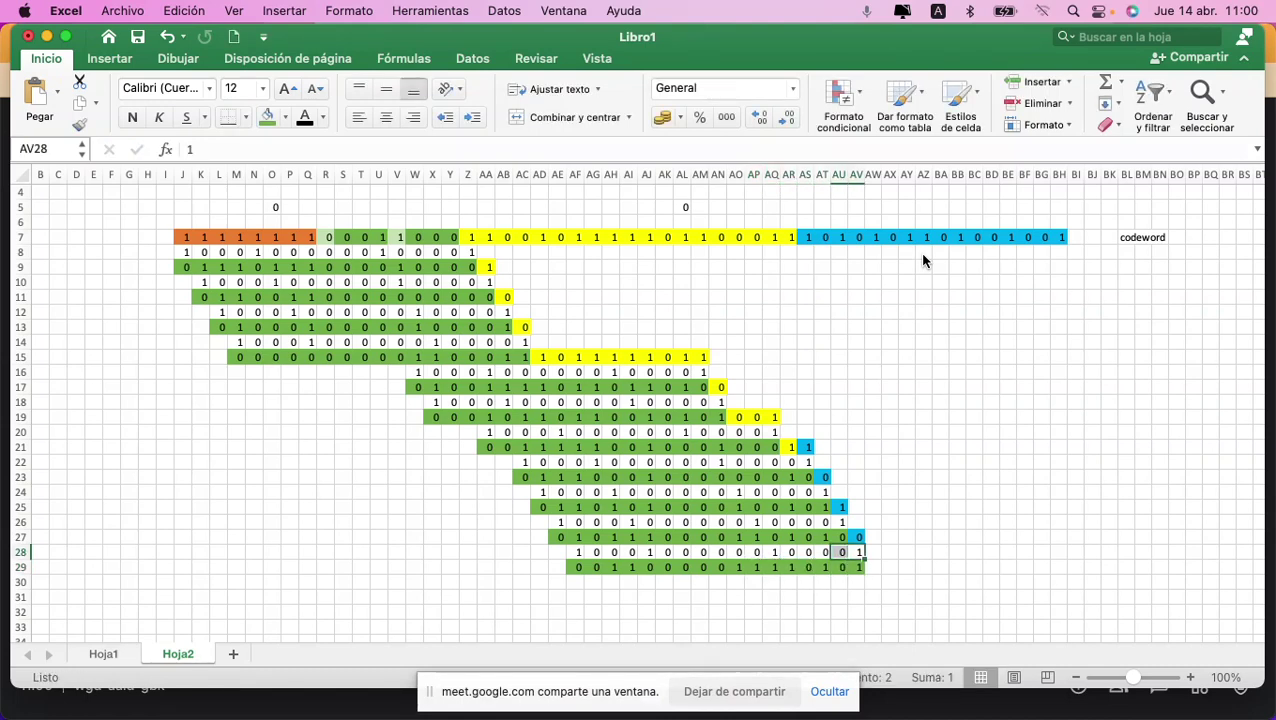
{"action": "key", "text": "shift+Left"}
{"action": "key", "text": "shift+Left"}
{"action": "key", "text": "shift+Left"}
{"action": "key", "text": "shift+Left"}
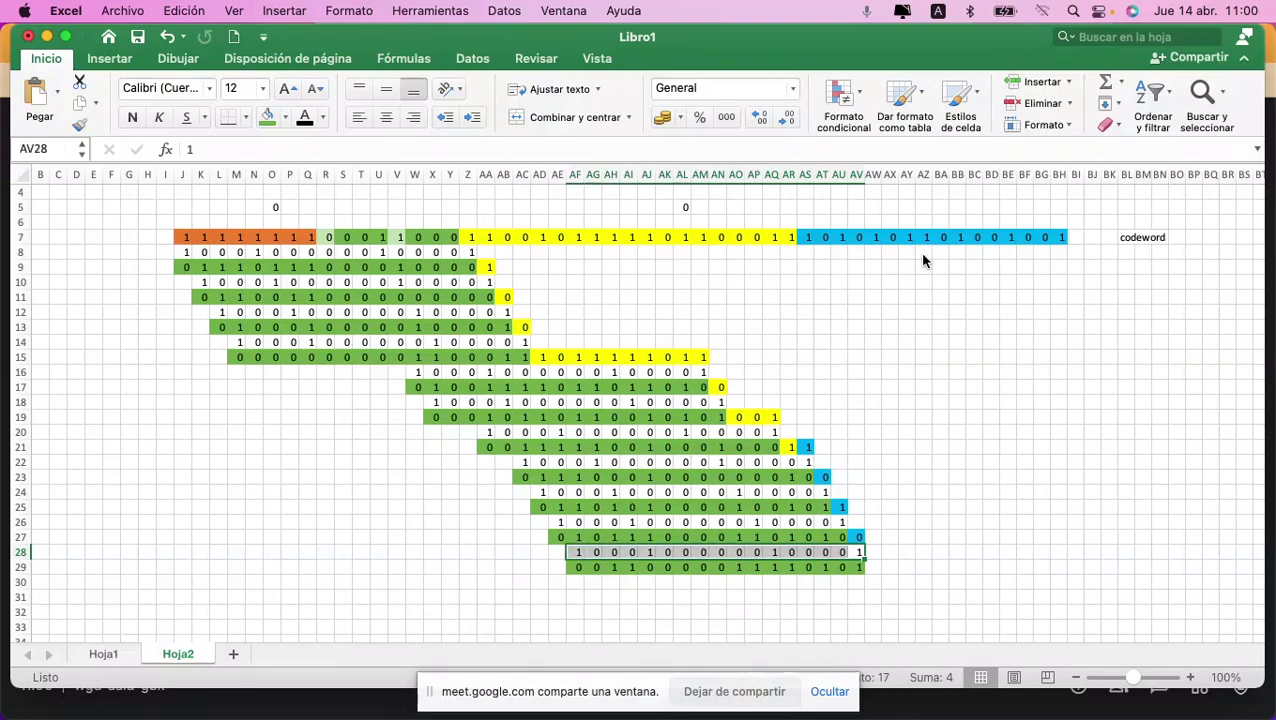
{"action": "key", "text": "super+c"}
{"action": "key", "text": "Down"}
{"action": "key", "text": "Down"}
{"action": "key", "text": "Left"}
{"action": "key", "text": "Left"}
{"action": "key", "text": "Left"}
{"action": "key", "text": "Left"}
{"action": "key", "text": "Left"}
{"action": "key", "text": "Left"}
{"action": "key", "text": "Left"}
{"action": "key", "text": "Left"}
{"action": "key", "text": "Left"}
{"action": "key", "text": "Left"}
{"action": "key", "text": "Left"}
{"action": "key", "text": "Left"}
{"action": "key", "text": "Left"}
{"action": "key", "text": "Left"}
{"action": "key", "text": "super+v"}
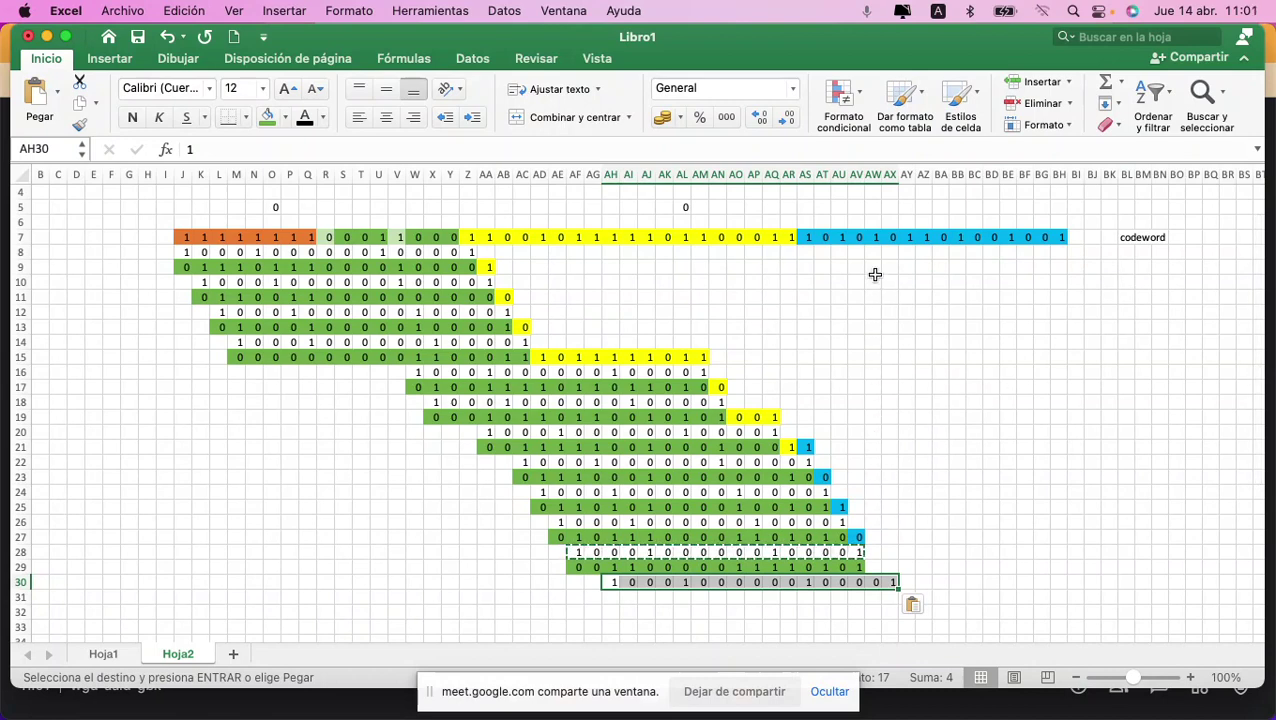
Step: Bring down the next two codeword bits by copying AW7:AX7 to AW29:AX29, at the end of the eleventh XOR result
{"action": "left_click", "coordinate": [872, 237]}
{"action": "key", "text": "shift+Right"}
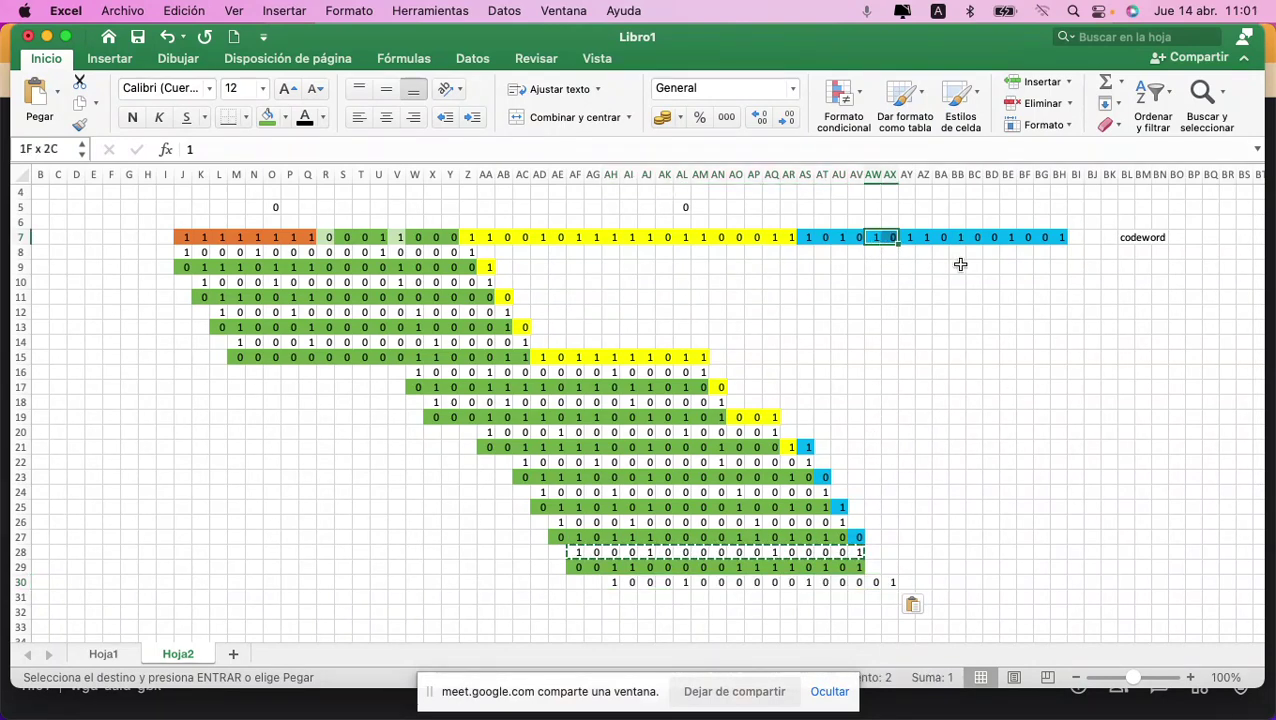
{"action": "key", "text": "super+c"}
{"action": "key", "text": "Down"}
{"action": "key", "text": "Down"}
{"action": "key", "text": "Down"}
{"action": "key", "text": "Down"}
{"action": "key", "text": "Down"}
{"action": "key", "text": "Down"}
{"action": "key", "text": "Down"}
{"action": "key", "text": "Down"}
{"action": "key", "text": "Down"}
{"action": "key", "text": "Down"}
{"action": "key", "text": "Down"}
{"action": "key", "text": "Down"}
{"action": "key", "text": "Down"}
{"action": "key", "text": "Down"}
{"action": "key", "text": "Down"}
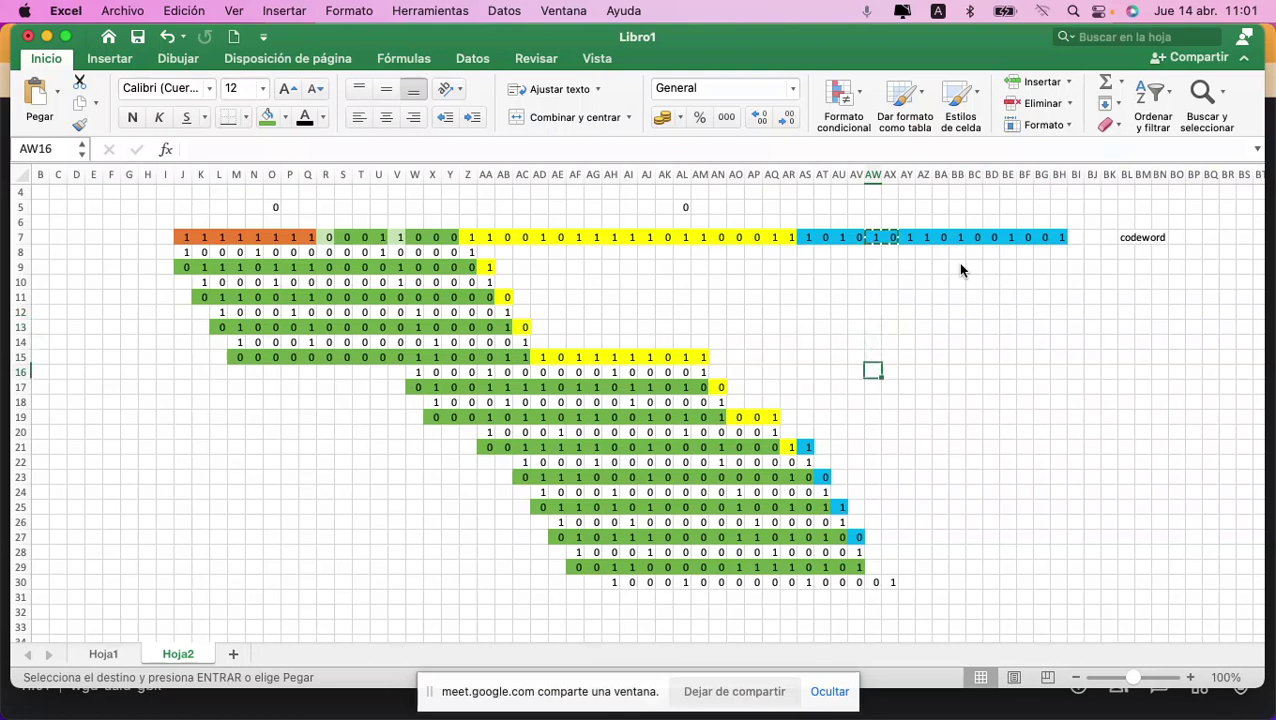
{"action": "key", "text": "Down"}
{"action": "key", "text": "Down"}
{"action": "key", "text": "Down"}
{"action": "key", "text": "Down"}
{"action": "key", "text": "Down"}
{"action": "key", "text": "Down"}
{"action": "key", "text": "Down"}
{"action": "key", "text": "super+v"}
{"action": "key", "text": "Down"}
{"action": "key", "text": "Down"}
{"action": "key", "text": "Left"}
{"action": "key", "text": "Left"}
{"action": "key", "text": "Left"}
{"action": "key", "text": "Left"}
{"action": "key", "text": "Left"}
{"action": "key", "text": "Left"}
{"action": "key", "text": "Left"}
{"action": "key", "text": "Left"}
{"action": "key", "text": "Left"}
{"action": "key", "text": "Left"}
{"action": "key", "text": "Left"}
{"action": "key", "text": "Left"}
{"action": "key", "text": "Left"}
{"action": "key", "text": "Left"}
{"action": "key", "text": "Left"}
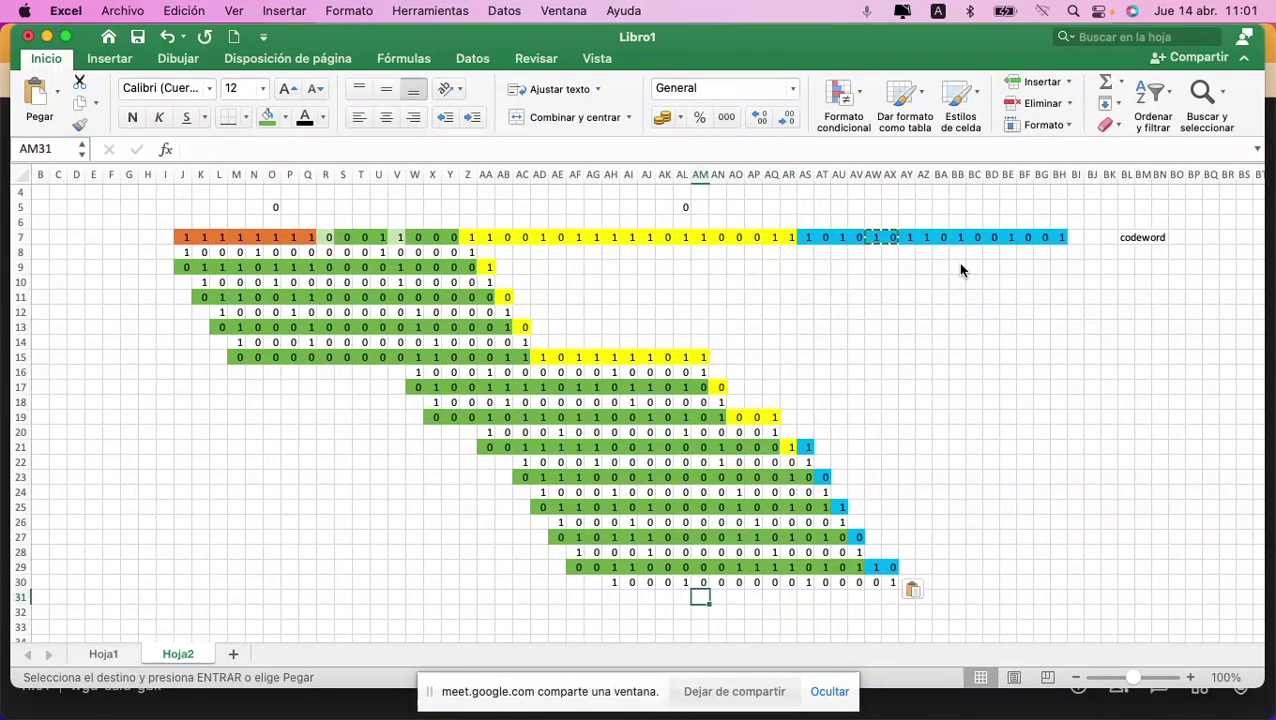
{"action": "type", "text": "0"}
{"action": "key", "text": "Right"}
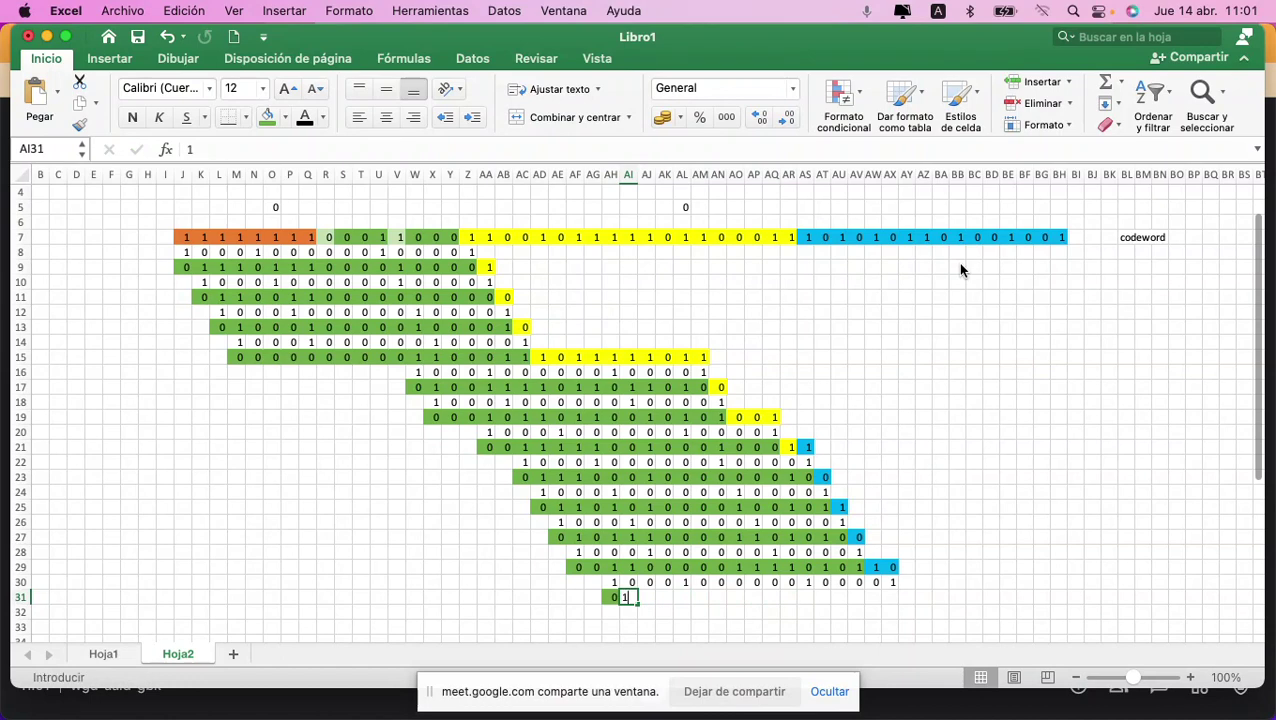
{"action": "type", "text": "1"}
{"action": "key", "text": "Right"}
{"action": "type", "text": "0"}
{"action": "key", "text": "Right"}
{"action": "type", "text": "0"}
{"action": "key", "text": "Right"}
{"action": "type", "text": "1"}
{"action": "key", "text": "Right"}
{"action": "type", "text": "0"}
{"action": "key", "text": "Right"}
{"action": "type", "text": "0"}
{"action": "key", "text": "Right"}
{"action": "type", "text": "1"}
{"action": "key", "text": "Right"}
{"action": "type", "text": "1"}
{"action": "key", "text": "Right"}
{"action": "type", "text": "1"}
{"action": "key", "text": "Right"}
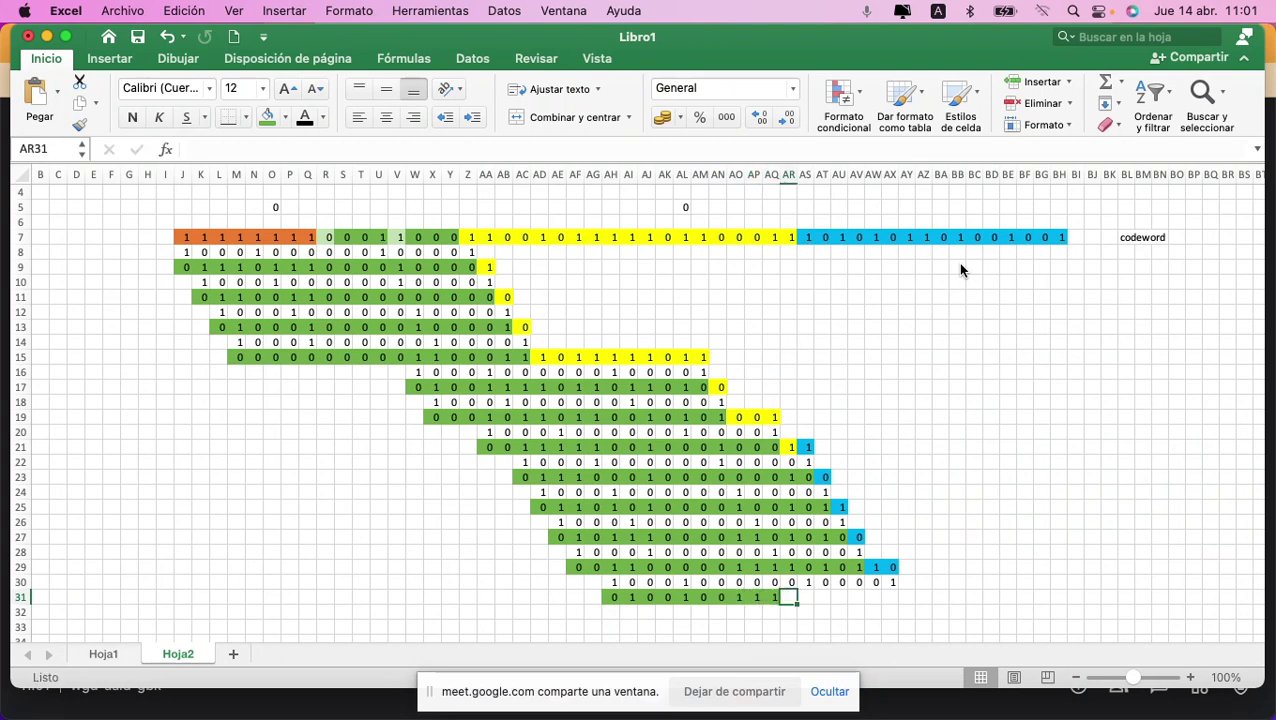
{"action": "type", "text": "1"}
{"action": "key", "text": "Right"}
{"action": "type", "text": "1"}
{"action": "key", "text": "Right"}
{"action": "type", "text": "1"}
{"action": "key", "text": "Right"}
{"action": "type", "text": "0"}
{"action": "key", "text": "Right"}
{"action": "type", "text": "1"}
{"action": "key", "text": "Right"}
{"action": "type", "text": "1"}
{"action": "key", "text": "Right"}
{"action": "type", "text": "1"}
Step: Copy the divisor bits in AH30:AX30 to AI32:AY32, aligned under the first 1 of the twelfth XOR result
{"action": "key", "text": "Up"}
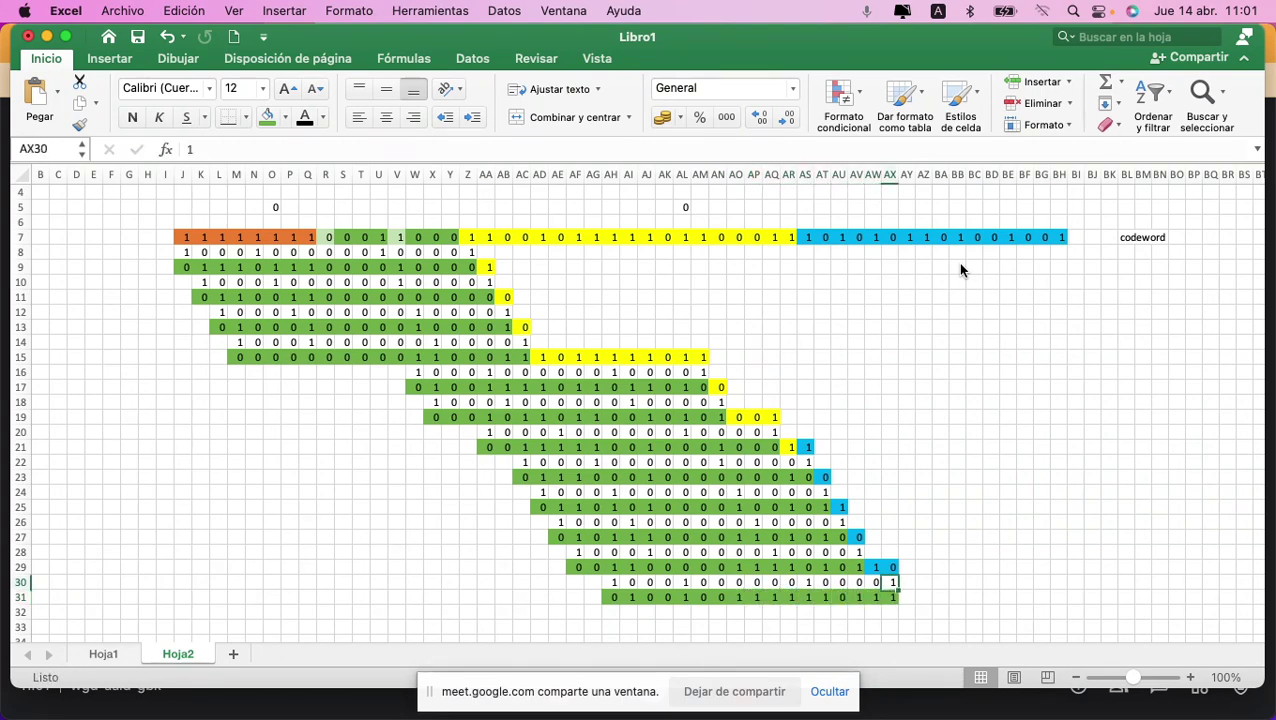
{"action": "key", "text": "shift+Left"}
{"action": "key", "text": "shift+Left"}
{"action": "key", "text": "shift+Left"}
{"action": "key", "text": "shift+Left"}
{"action": "key", "text": "shift+Left"}
{"action": "key", "text": "shift+Left"}
{"action": "key", "text": "shift+Left"}
{"action": "key", "text": "shift+Left"}
{"action": "key", "text": "shift+Left"}
{"action": "key", "text": "shift+Left"}
{"action": "key", "text": "shift+Left"}
{"action": "key", "text": "shift+Left"}
{"action": "key", "text": "shift+Left"}
{"action": "key", "text": "shift+Left"}
{"action": "key", "text": "shift+Left"}
{"action": "key", "text": "shift+Left"}
{"action": "key", "text": "super+c"}
{"action": "key", "text": "Down"}
{"action": "key", "text": "Down"}
{"action": "key", "text": "Left"}
{"action": "key", "text": "Left"}
{"action": "key", "text": "Left"}
{"action": "key", "text": "Left"}
{"action": "key", "text": "Left"}
{"action": "key", "text": "Left"}
{"action": "key", "text": "Left"}
{"action": "key", "text": "Left"}
{"action": "key", "text": "Left"}
{"action": "key", "text": "Left"}
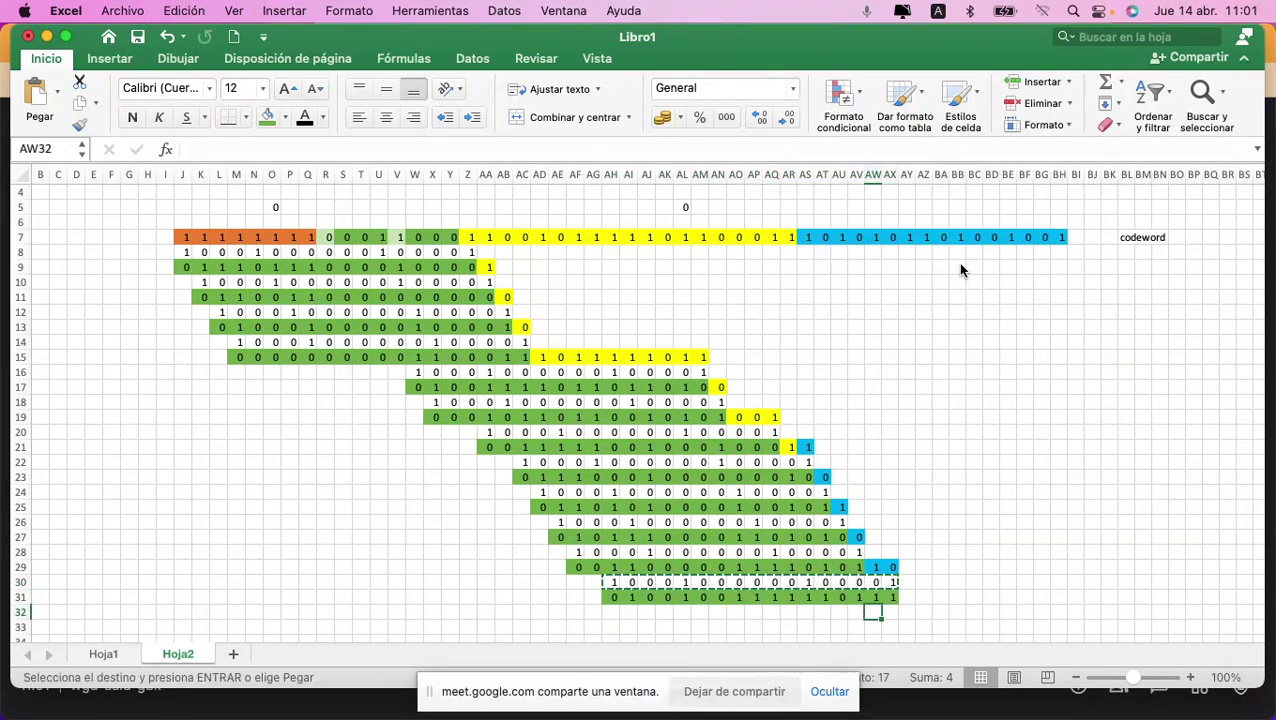
{"action": "key", "text": "Left"}
{"action": "key", "text": "Left"}
{"action": "key", "text": "Left"}
{"action": "key", "text": "Left"}
{"action": "key", "text": "Left"}
{"action": "key", "text": "super+v"}
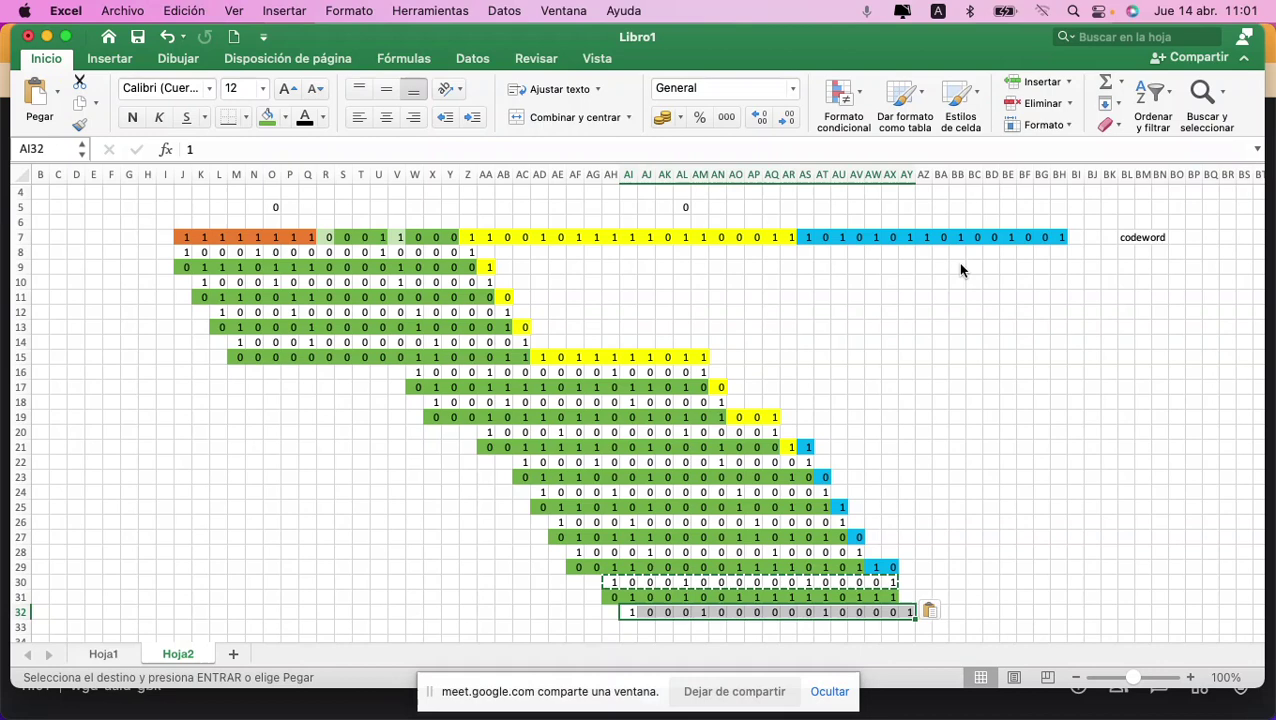
Step: Bring down the next codeword bit by copying AY7 to AY31, at the end of the twelfth XOR result
{"action": "key", "text": "Right"}
{"action": "key", "text": "Right"}
{"action": "key", "text": "Right"}
{"action": "key", "text": "Right"}
{"action": "key", "text": "Right"}
{"action": "key", "text": "Right"}
{"action": "key", "text": "Right"}
{"action": "key", "text": "Right"}
{"action": "key", "text": "Right"}
{"action": "key", "text": "Right"}
{"action": "key", "text": "Right"}
{"action": "key", "text": "Right"}
{"action": "key", "text": "Right"}
{"action": "key", "text": "Right"}
{"action": "key", "text": "Right"}
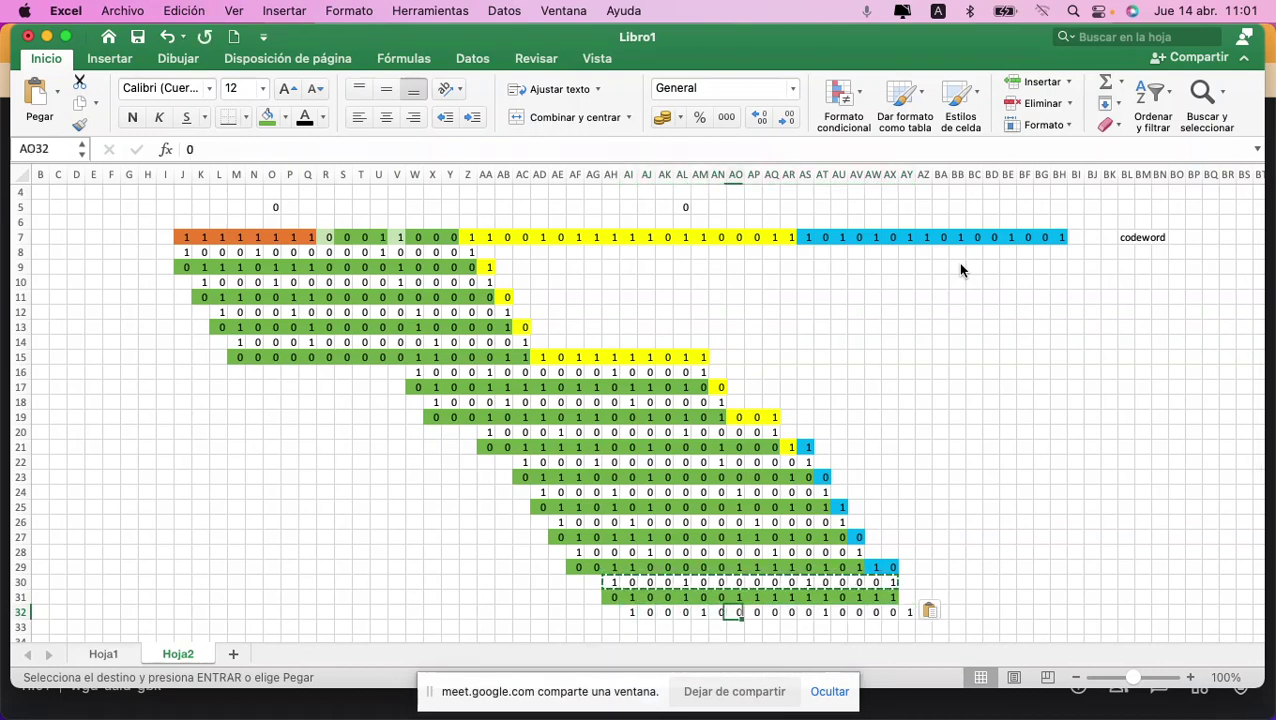
{"action": "key", "text": "Right"}
{"action": "key", "text": "Up"}
{"action": "key", "text": "Up"}
{"action": "key", "text": "Up"}
{"action": "key", "text": "Up"}
{"action": "key", "text": "Up"}
{"action": "key", "text": "Up"}
{"action": "key", "text": "Up"}
{"action": "key", "text": "Up"}
{"action": "key", "text": "Up"}
{"action": "key", "text": "Up"}
{"action": "key", "text": "Up"}
{"action": "key", "text": "Up"}
{"action": "key", "text": "Up"}
{"action": "key", "text": "Up"}
{"action": "key", "text": "Up"}
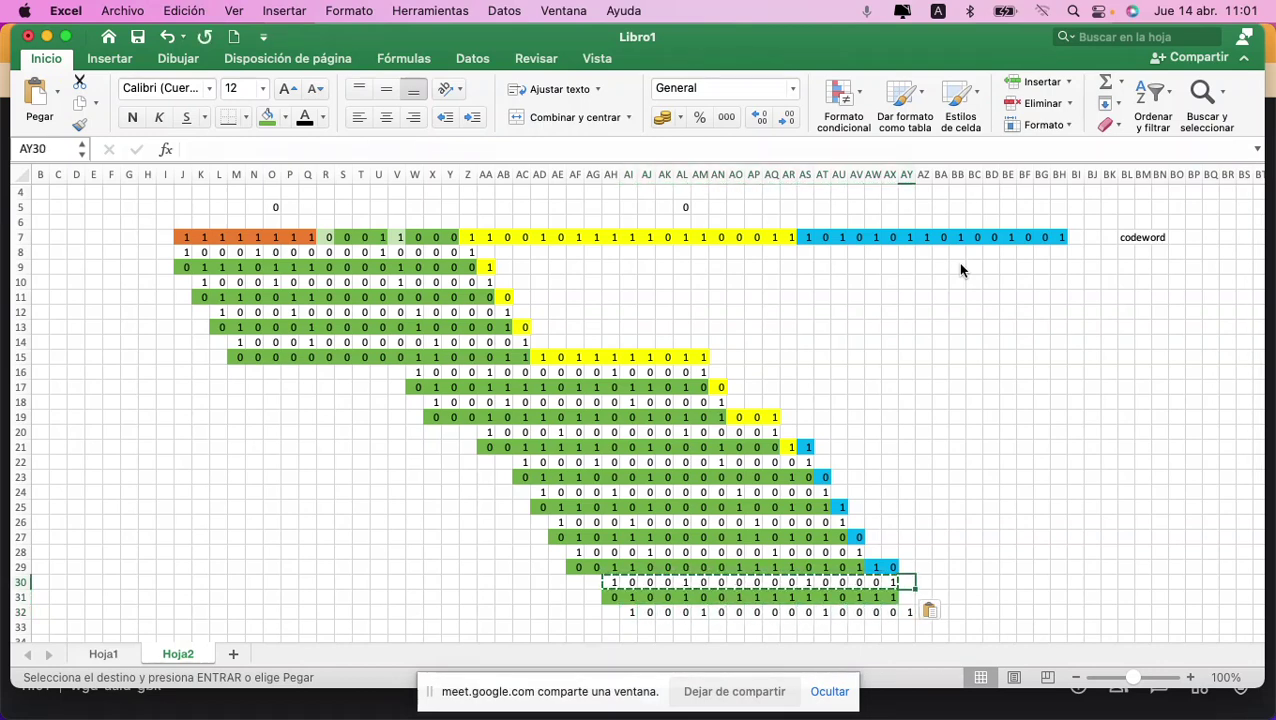
{"action": "key", "text": "Up"}
{"action": "key", "text": "Up"}
{"action": "key", "text": "Up"}
{"action": "key", "text": "Up"}
{"action": "key", "text": "Up"}
{"action": "key", "text": "Up"}
{"action": "key", "text": "Up"}
{"action": "key", "text": "Up"}
{"action": "key", "text": "Up"}
{"action": "key", "text": "Up"}
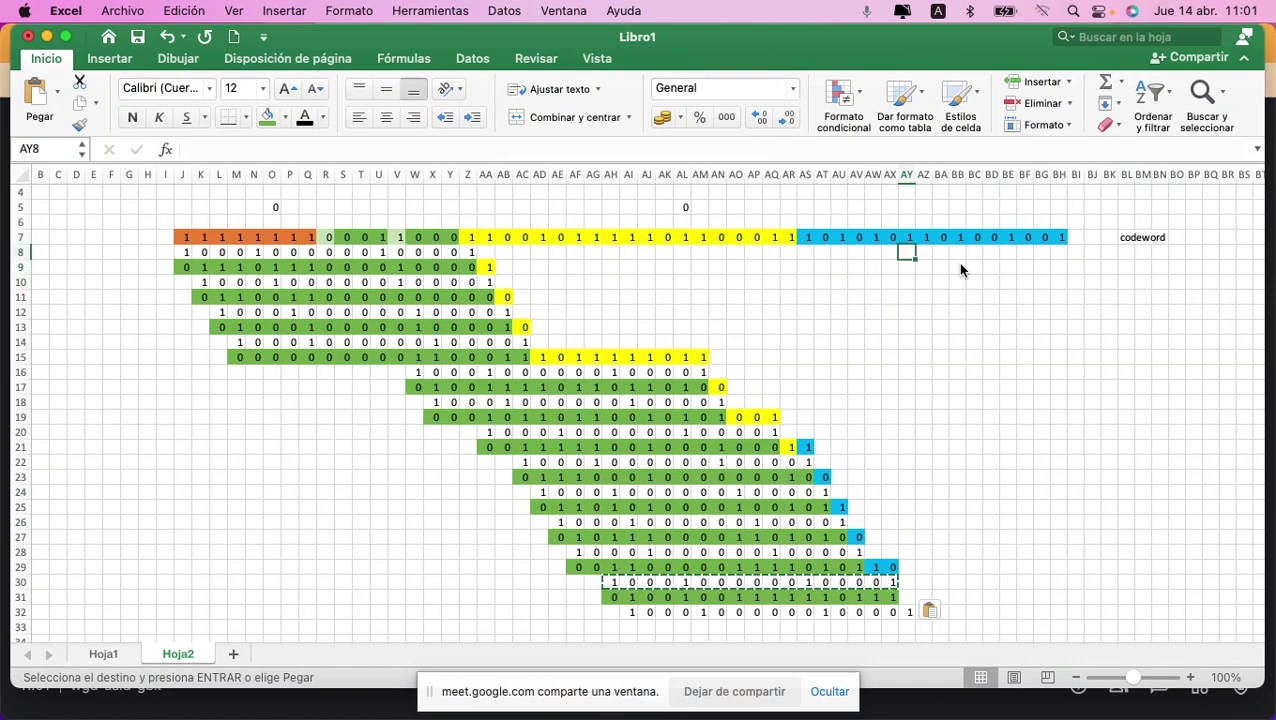
{"action": "key", "text": "super+c"}
{"action": "key", "text": "Down"}
{"action": "key", "text": "Down"}
{"action": "key", "text": "Down"}
{"action": "key", "text": "Down"}
{"action": "key", "text": "Down"}
{"action": "key", "text": "Down"}
{"action": "key", "text": "Down"}
{"action": "key", "text": "Down"}
{"action": "key", "text": "Down"}
{"action": "key", "text": "Down"}
{"action": "key", "text": "Down"}
{"action": "key", "text": "Down"}
{"action": "key", "text": "Down"}
{"action": "key", "text": "Down"}
{"action": "key", "text": "Down"}
{"action": "key", "text": "Down"}
{"action": "key", "text": "Down"}
{"action": "key", "text": "Down"}
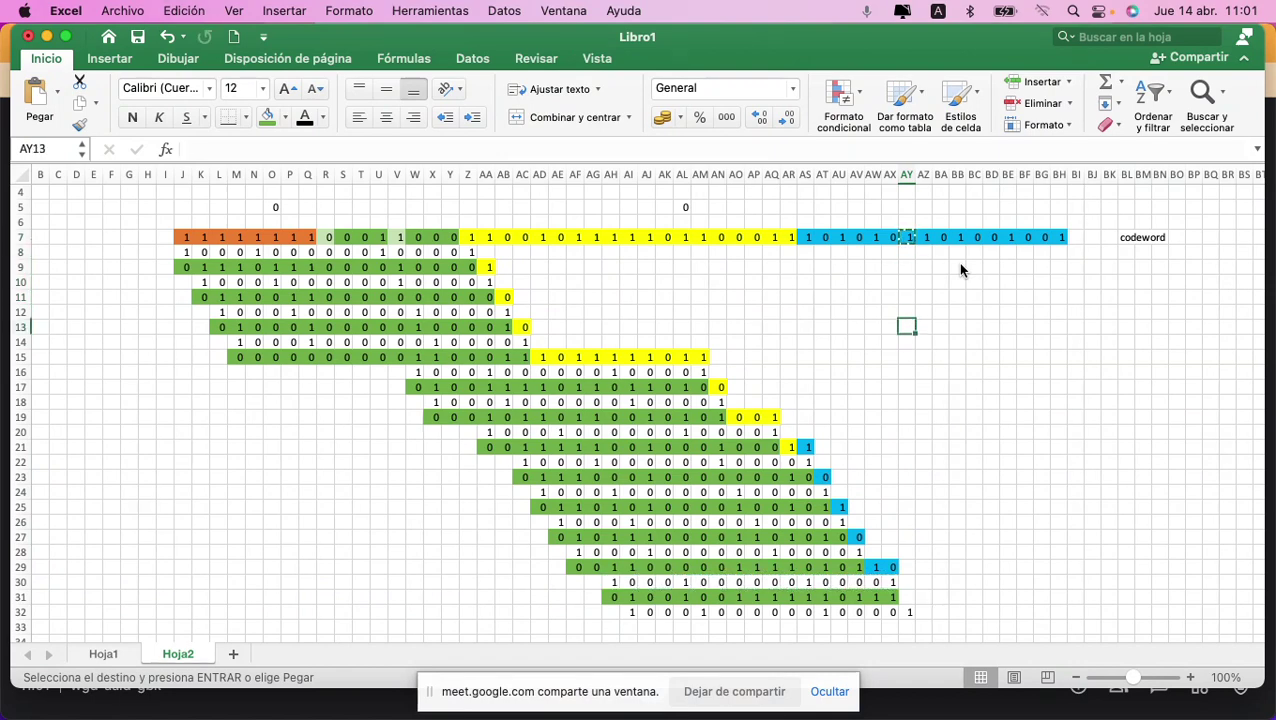
{"action": "key", "text": "Down"}
{"action": "key", "text": "Down"}
{"action": "key", "text": "Down"}
{"action": "key", "text": "Down"}
{"action": "key", "text": "Down"}
{"action": "key", "text": "Down"}
{"action": "key", "text": "super+v"}
{"action": "key", "text": "Down"}
{"action": "key", "text": "Down"}
{"action": "key", "text": "Left"}
{"action": "key", "text": "Left"}
{"action": "key", "text": "Left"}
{"action": "key", "text": "Left"}
{"action": "key", "text": "Left"}
{"action": "key", "text": "Left"}
{"action": "key", "text": "Left"}
{"action": "key", "text": "Left"}
{"action": "key", "text": "Left"}
{"action": "key", "text": "Left"}
{"action": "key", "text": "Left"}
{"action": "key", "text": "Left"}
{"action": "key", "text": "Left"}
{"action": "key", "text": "Left"}
{"action": "key", "text": "Left"}
{"action": "key", "text": "Left"}
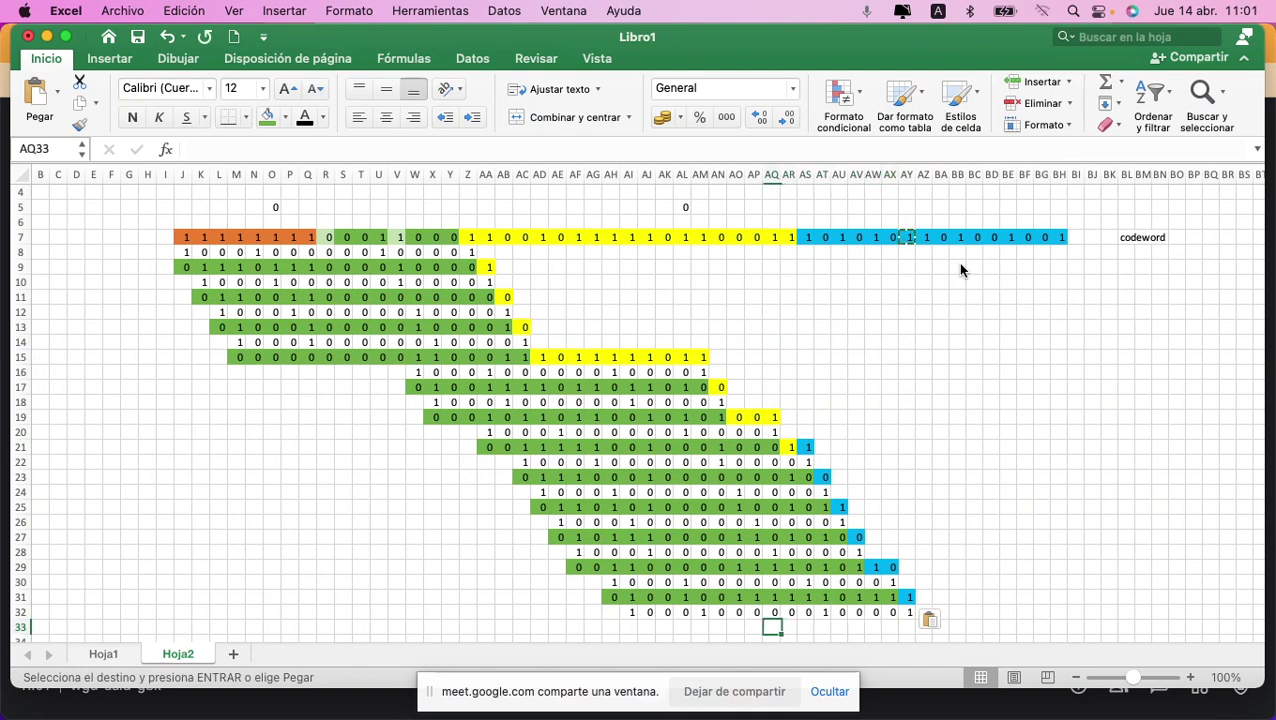
{"action": "type", "text": "0"}
{"action": "key", "text": "Right"}
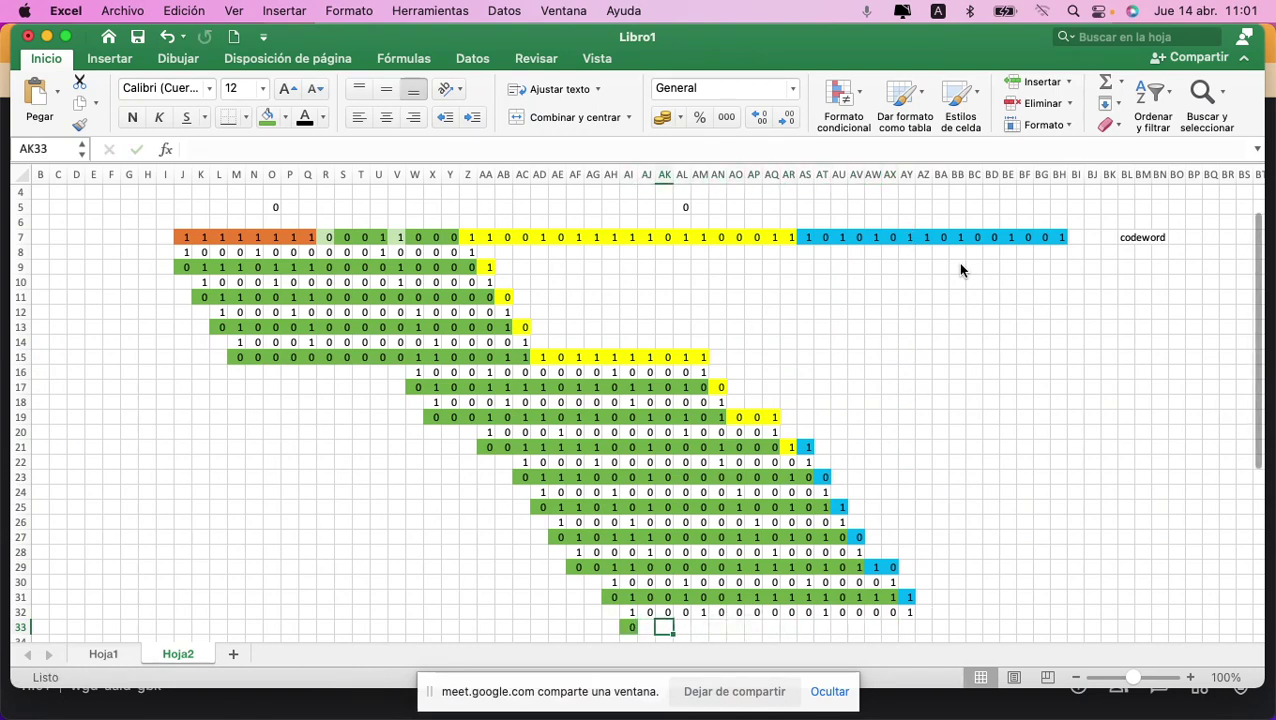
{"action": "key", "text": "Left"}
{"action": "type", "text": "0"}
{"action": "key", "text": "Right"}
{"action": "type", "text": "0"}
{"action": "key", "text": "Right"}
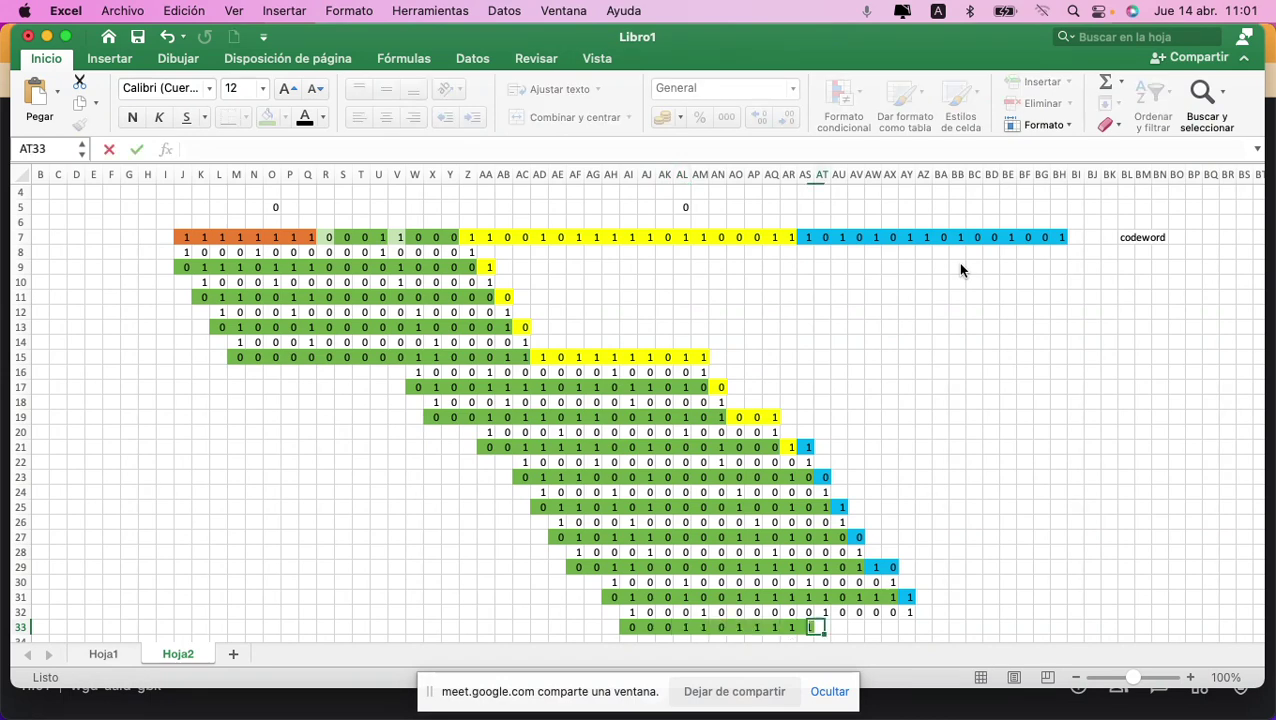
{"action": "type", "text": "0"}
{"action": "key", "text": "Right"}
{"action": "type", "text": "0"}
{"action": "key", "text": "Right"}
{"action": "type", "text": "1"}
{"action": "key", "text": "Right"}
{"action": "type", "text": "1"}
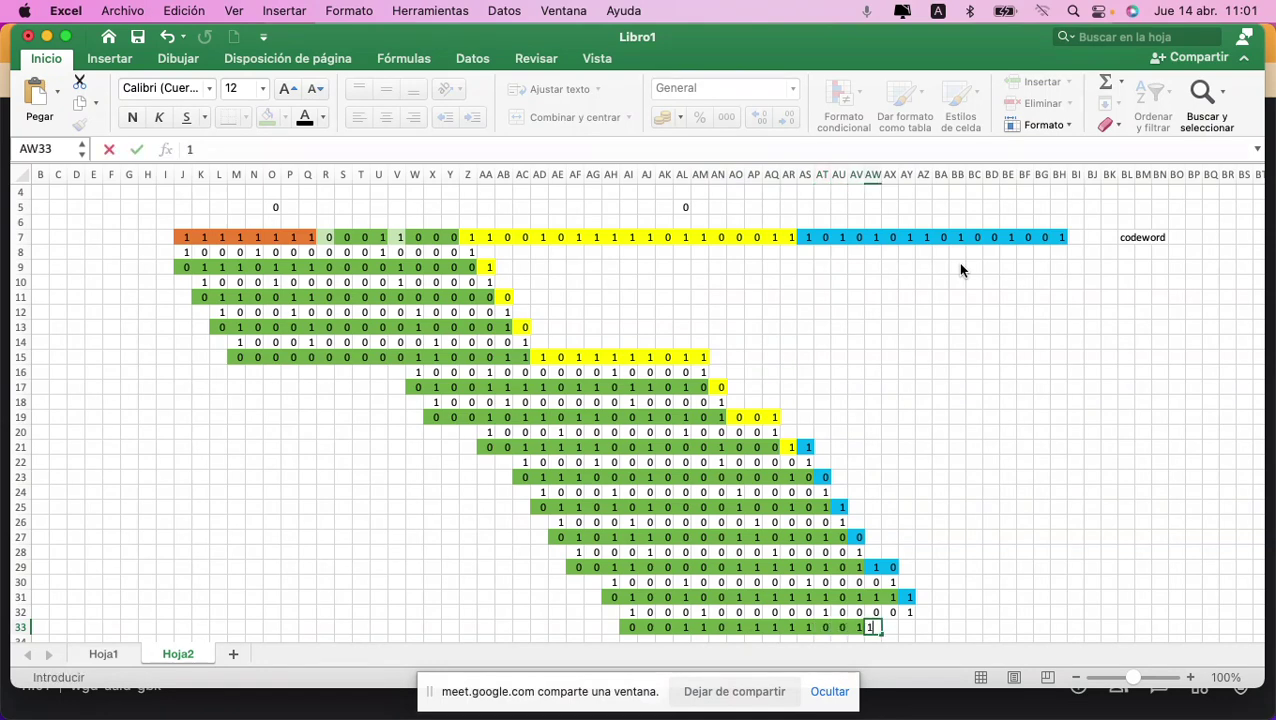
{"action": "key", "text": "Right"}
{"action": "type", "text": "1"}
{"action": "key", "text": "Right"}
{"action": "type", "text": "0"}
Step: Copy the divisor bits in AI32:AY32 to AL34:BB34, aligned under the first 1 of the thirteenth XOR result
{"action": "key", "text": "Up"}
{"action": "key", "text": "shift+Left"}
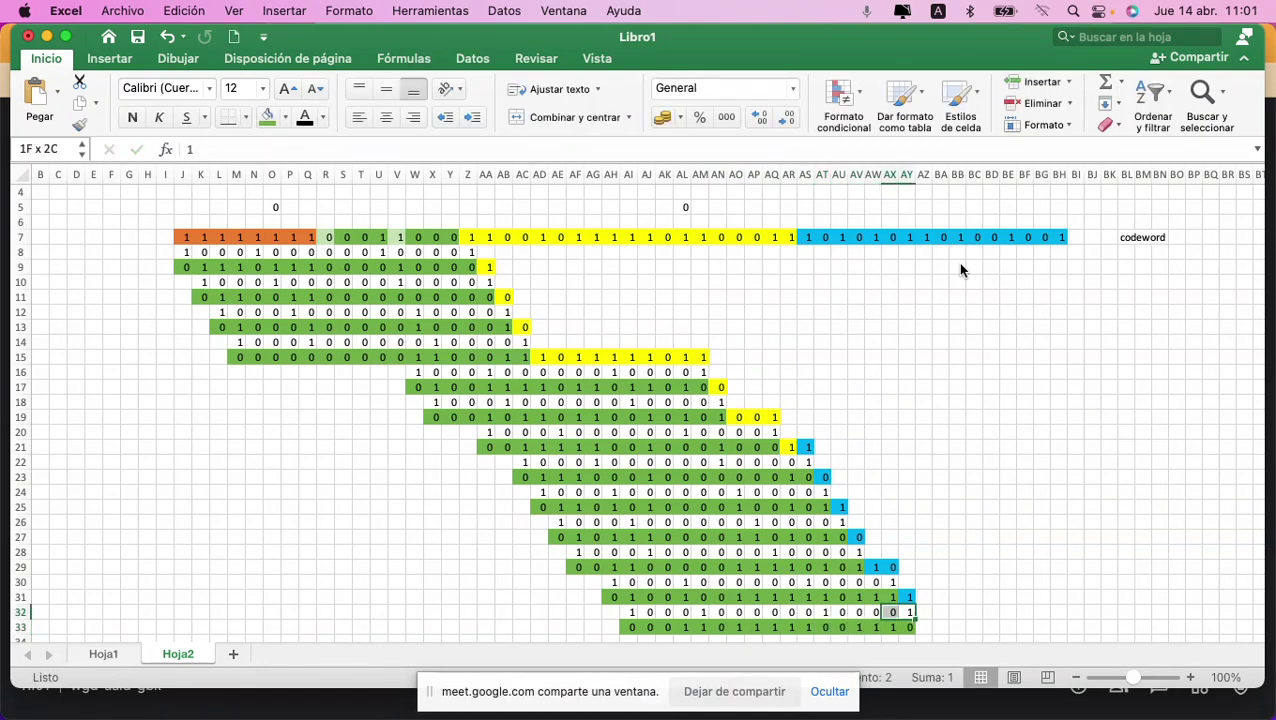
{"action": "key", "text": "shift+Left"}
{"action": "key", "text": "shift+Left"}
{"action": "key", "text": "shift+Left"}
{"action": "key", "text": "shift+Left"}
{"action": "key", "text": "shift+Left"}
{"action": "key", "text": "shift+Left"}
{"action": "key", "text": "shift+Left"}
{"action": "key", "text": "shift+Left"}
{"action": "key", "text": "shift+Left"}
{"action": "key", "text": "shift+Left"}
{"action": "key", "text": "shift+Left"}
{"action": "key", "text": "shift+Left"}
{"action": "key", "text": "shift+Left"}
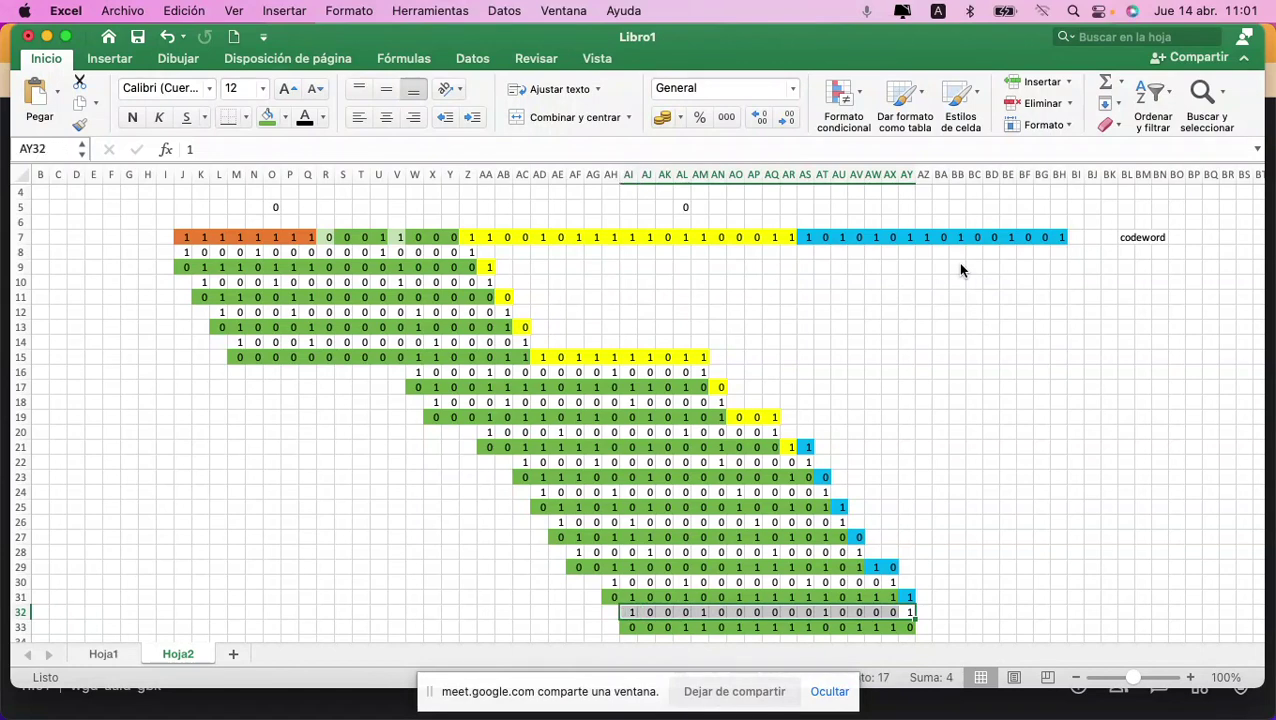
{"action": "key", "text": "super+c"}
{"action": "key", "text": "Down"}
{"action": "key", "text": "Down"}
{"action": "key", "text": "Left"}
{"action": "key", "text": "Left"}
{"action": "key", "text": "Left"}
{"action": "key", "text": "Left"}
{"action": "key", "text": "Left"}
{"action": "key", "text": "Left"}
{"action": "key", "text": "Left"}
{"action": "key", "text": "Left"}
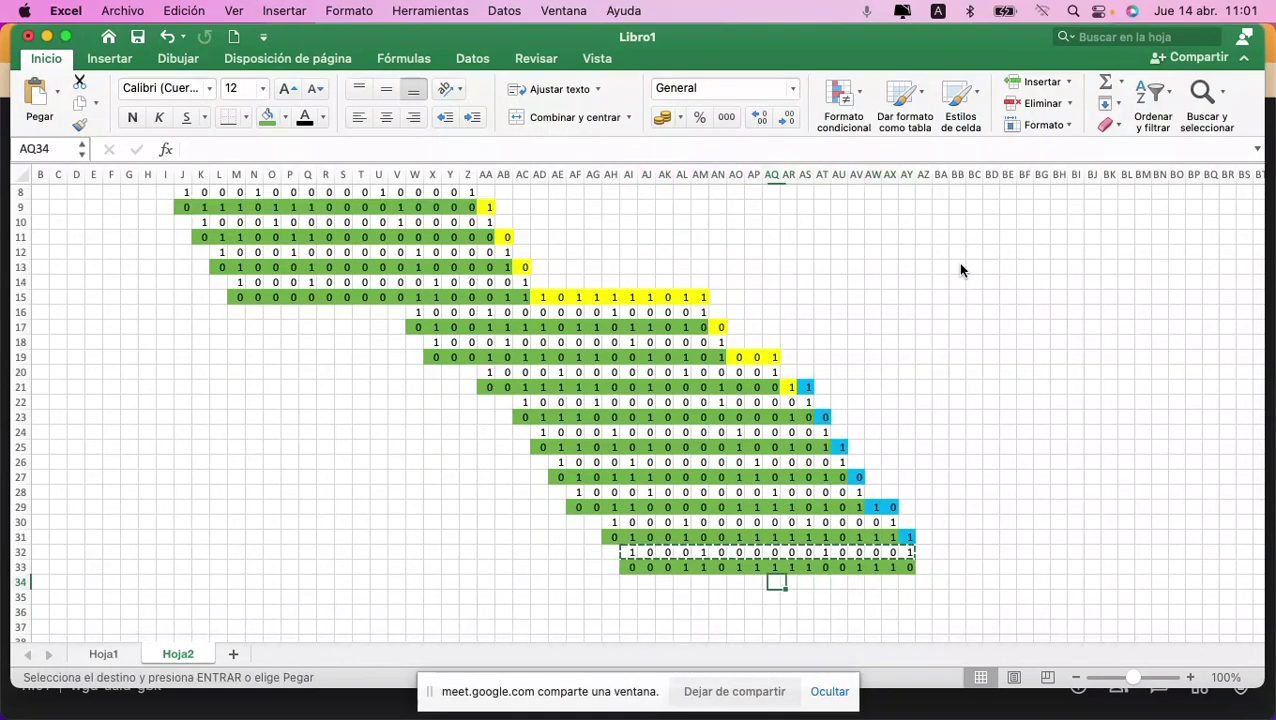
{"action": "key", "text": "Left"}
{"action": "key", "text": "Left"}
{"action": "key", "text": "Left"}
{"action": "key", "text": "Left"}
{"action": "key", "text": "Left"}
{"action": "key", "text": "super+v"}
Step: Bring down the next three codeword bits by copying AZ7:BB7 to AZ33:BB33, at the end of the thirteenth XOR result
{"action": "key", "text": "Right"}
{"action": "key", "text": "Right"}
{"action": "key", "text": "Right"}
{"action": "key", "text": "Right"}
{"action": "key", "text": "Right"}
{"action": "key", "text": "Right"}
{"action": "key", "text": "Right"}
{"action": "key", "text": "Right"}
{"action": "key", "text": "Right"}
{"action": "key", "text": "Right"}
{"action": "key", "text": "Right"}
{"action": "key", "text": "Right"}
{"action": "key", "text": "Right"}
{"action": "key", "text": "Right"}
{"action": "key", "text": "Right"}
{"action": "key", "text": "Left"}
{"action": "key", "text": "Up"}
{"action": "key", "text": "Up"}
{"action": "key", "text": "Up"}
{"action": "key", "text": "Up"}
{"action": "key", "text": "Up"}
{"action": "key", "text": "Up"}
{"action": "key", "text": "Up"}
{"action": "key", "text": "Up"}
{"action": "key", "text": "Up"}
{"action": "key", "text": "Up"}
{"action": "key", "text": "Up"}
{"action": "key", "text": "Up"}
{"action": "key", "text": "Up"}
{"action": "key", "text": "Up"}
{"action": "key", "text": "Up"}
{"action": "key", "text": "Up"}
{"action": "key", "text": "Up"}
{"action": "key", "text": "Up"}
{"action": "key", "text": "Up"}
{"action": "key", "text": "Up"}
{"action": "key", "text": "Up"}
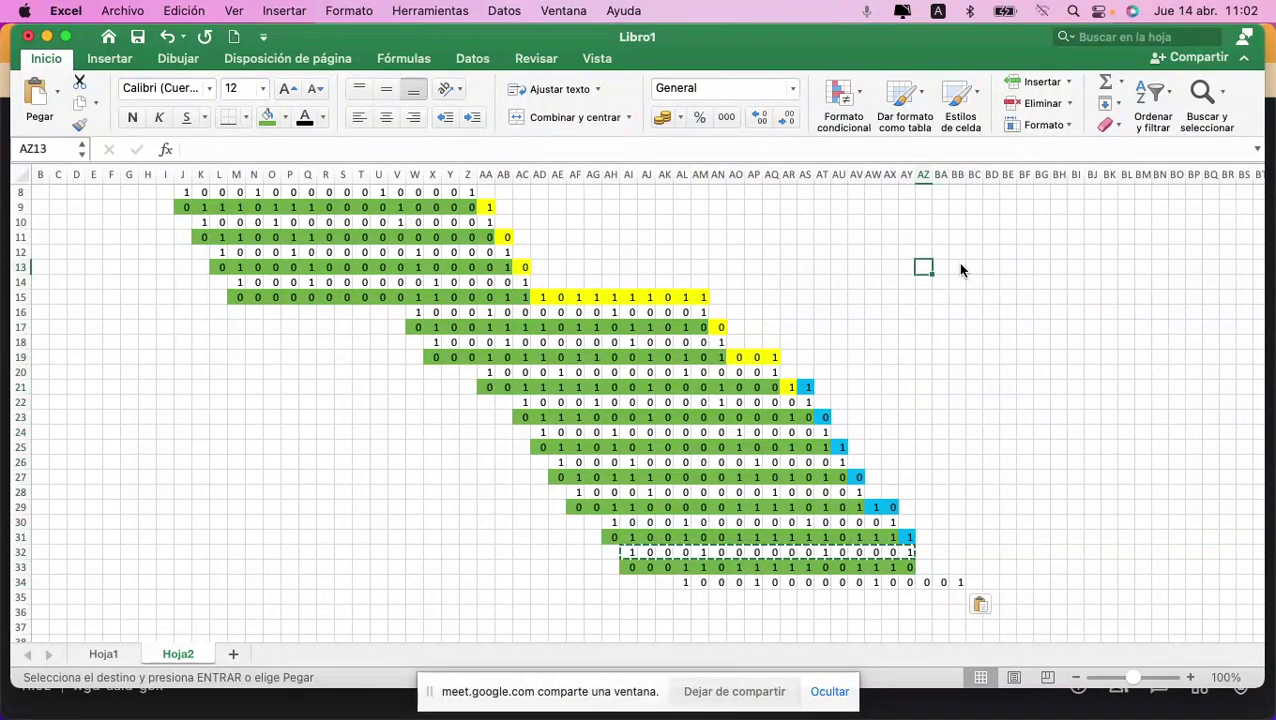
{"action": "key", "text": "Up"}
{"action": "key", "text": "Up"}
{"action": "key", "text": "Up"}
{"action": "key", "text": "Up"}
{"action": "key", "text": "Up"}
{"action": "key", "text": "Up"}
{"action": "key", "text": "shift+Right"}
{"action": "key", "text": "shift+Right"}
{"action": "key", "text": "super+c"}
{"action": "key", "text": "Down"}
{"action": "key", "text": "Down"}
{"action": "key", "text": "Down"}
{"action": "key", "text": "Down"}
{"action": "key", "text": "Down"}
{"action": "key", "text": "Down"}
{"action": "key", "text": "Down"}
{"action": "key", "text": "Down"}
{"action": "key", "text": "Down"}
{"action": "key", "text": "Down"}
{"action": "key", "text": "Down"}
{"action": "key", "text": "Down"}
{"action": "key", "text": "Down"}
{"action": "key", "text": "Down"}
{"action": "key", "text": "Down"}
{"action": "key", "text": "Down"}
{"action": "key", "text": "Down"}
{"action": "key", "text": "Down"}
{"action": "key", "text": "Down"}
{"action": "key", "text": "Down"}
{"action": "key", "text": "Down"}
{"action": "key", "text": "Down"}
{"action": "key", "text": "Down"}
{"action": "key", "text": "Down"}
{"action": "key", "text": "Down"}
{"action": "key", "text": "Down"}
{"action": "key", "text": "super+v"}
{"action": "key", "text": "super+space"}
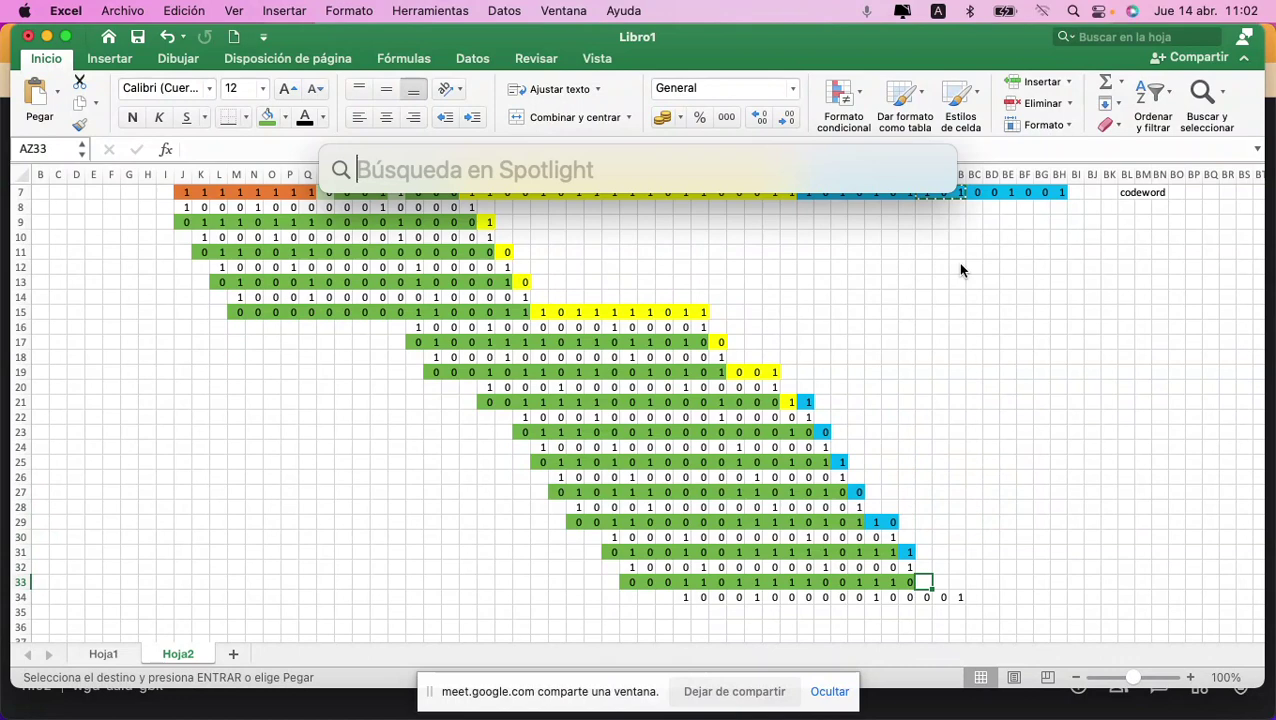
{"action": "key", "text": "Escape"}
{"action": "key", "text": "Down"}
{"action": "key", "text": "Left"}
{"action": "key", "text": "Left"}
{"action": "key", "text": "Left"}
{"action": "key", "text": "Left"}
{"action": "key", "text": "Left"}
{"action": "key", "text": "Left"}
{"action": "key", "text": "Left"}
{"action": "key", "text": "Left"}
{"action": "key", "text": "Left"}
{"action": "key", "text": "Left"}
{"action": "key", "text": "Left"}
{"action": "key", "text": "Left"}
{"action": "key", "text": "Left"}
{"action": "key", "text": "Left"}
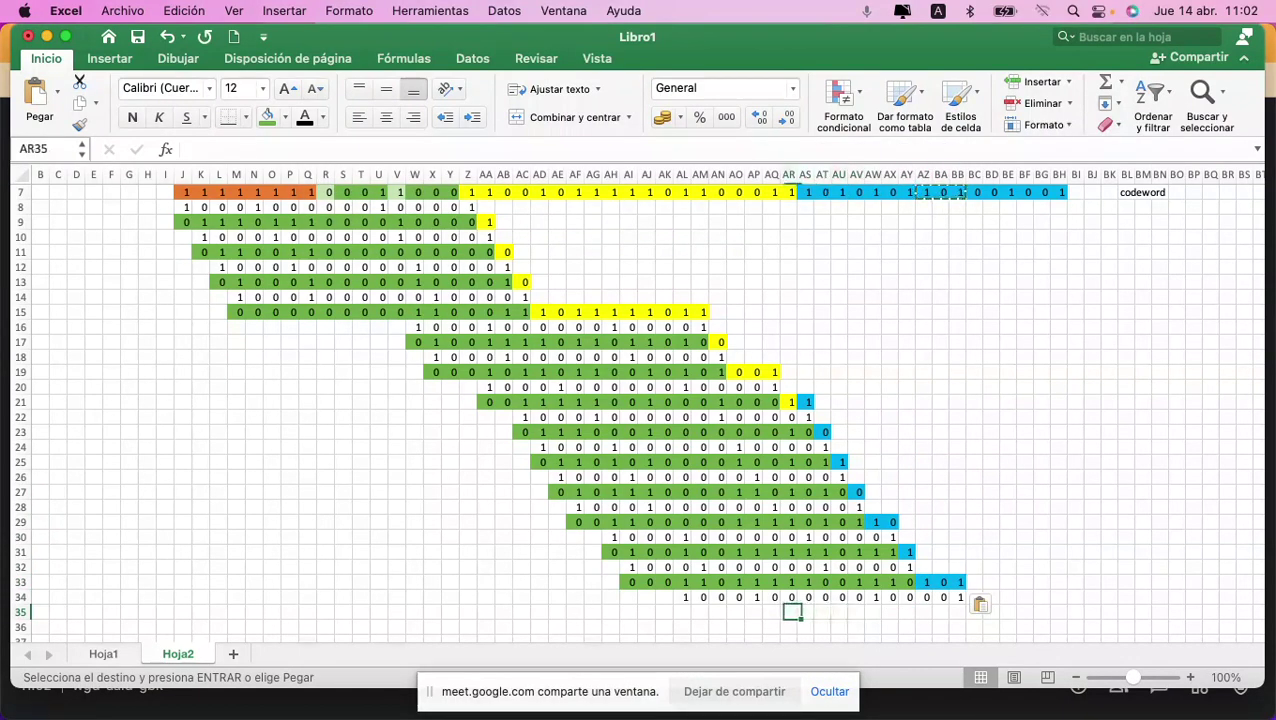
{"action": "type", "text": "0"}
{"action": "key", "text": "Tab"}
{"action": "type", "text": "1"}
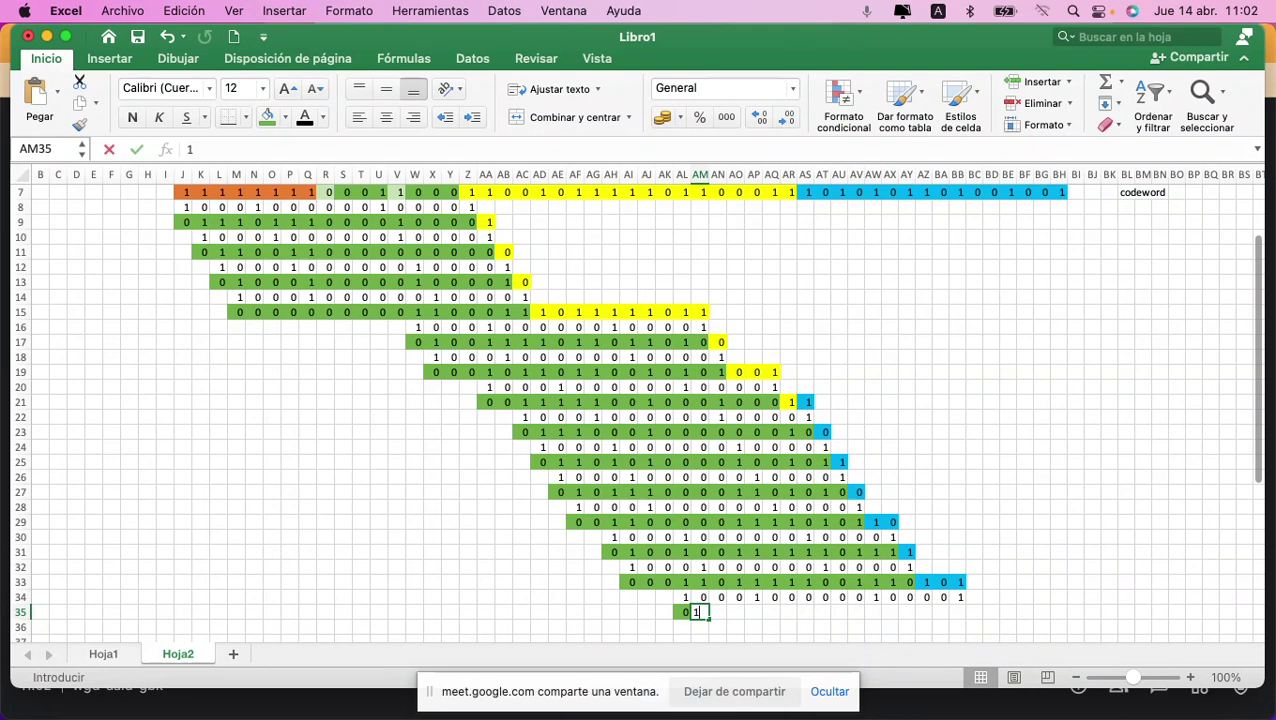
{"action": "key", "text": "Tab"}
{"action": "type", "text": "0"}
{"action": "key", "text": "Tab"}
{"action": "type", "text": "1"}
{"action": "key", "text": "Tab"}
{"action": "type", "text": "0"}
{"action": "key", "text": "Tab"}
{"action": "type", "text": "1"}
{"action": "key", "text": "Tab"}
{"action": "type", "text": "1"}
{"action": "key", "text": "Tab"}
{"action": "type", "text": "1"}
{"action": "key", "text": "Tab"}
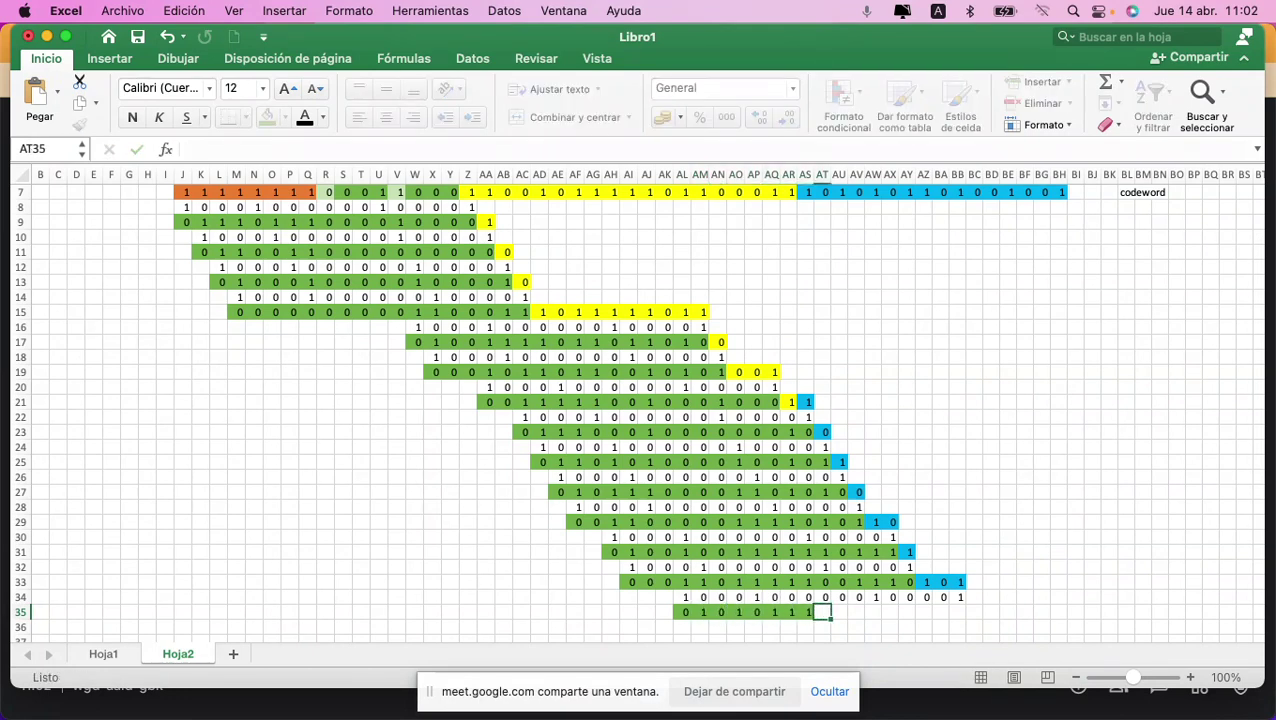
{"action": "type", "text": "0"}
{"action": "key", "text": "Tab"}
{"action": "type", "text": "0"}
{"action": "key", "text": "Tab"}
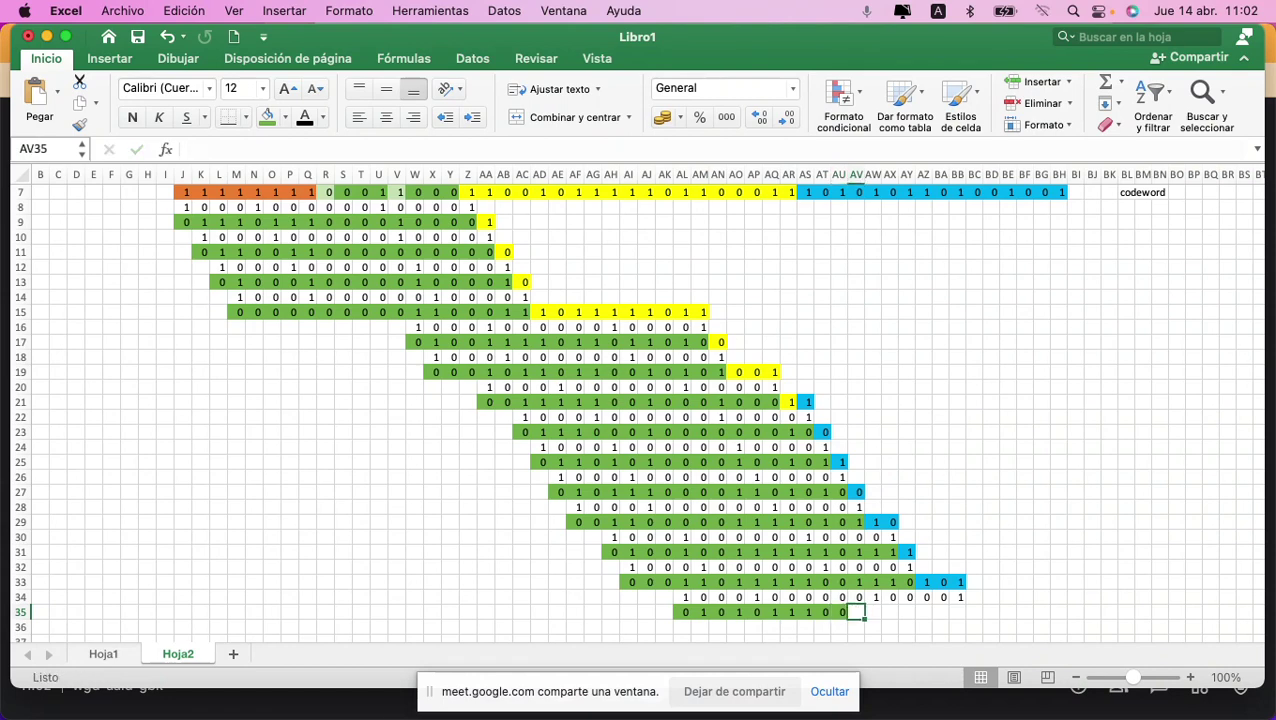
{"action": "type", "text": "1\t0\t1\t0\t1\t0\t0"}
{"action": "key", "text": "Up"}
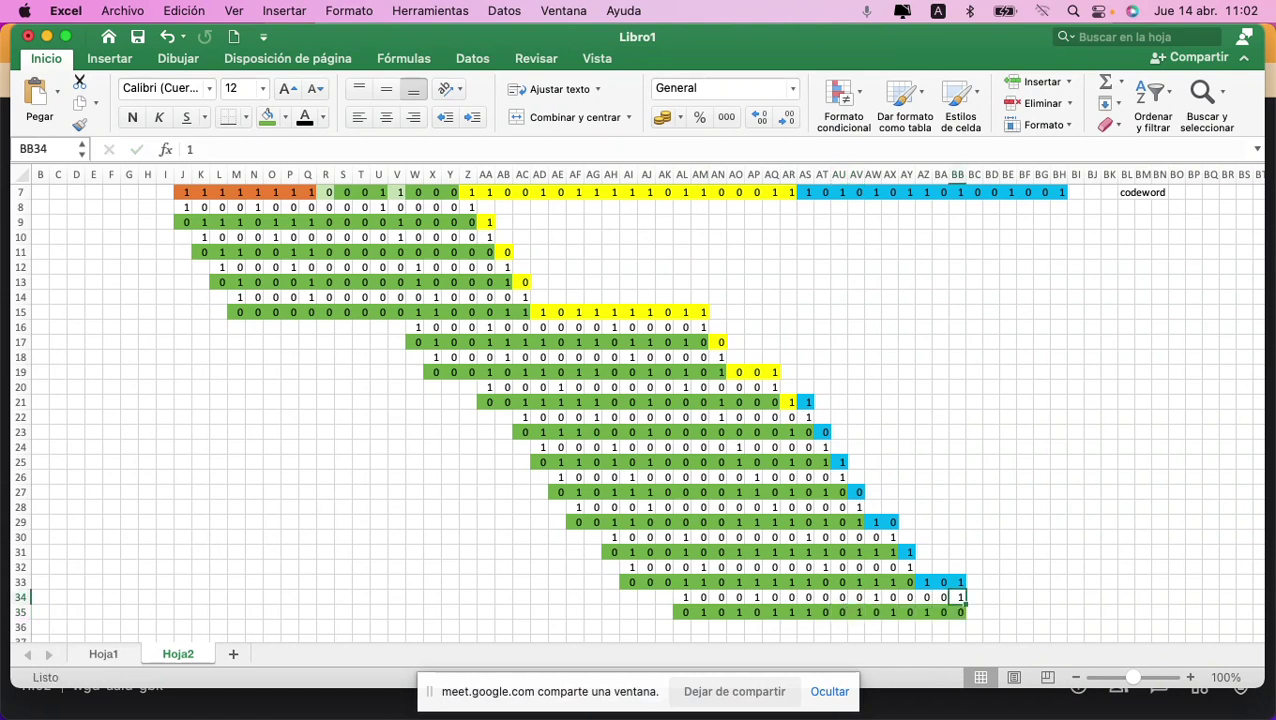
Step: Copy the divisor bits in AL34:BB34 to AM36:BC36, aligned under the first 1 of the fourteenth XOR result
{"action": "key", "text": "shift+Left"}
{"action": "key", "text": "shift+Left"}
{"action": "key", "text": "shift+Left"}
{"action": "key", "text": "shift+Left"}
{"action": "key", "text": "shift+Left"}
{"action": "key", "text": "shift+Left"}
{"action": "key", "text": "shift+Left"}
{"action": "key", "text": "shift+Left"}
{"action": "key", "text": "shift+Left"}
{"action": "key", "text": "shift+Left"}
{"action": "key", "text": "shift+Left"}
{"action": "key", "text": "shift+Left"}
{"action": "key", "text": "shift+Left"}
{"action": "key", "text": "shift+Left"}
{"action": "key", "text": "shift+Left"}
{"action": "key", "text": "shift+Left"}
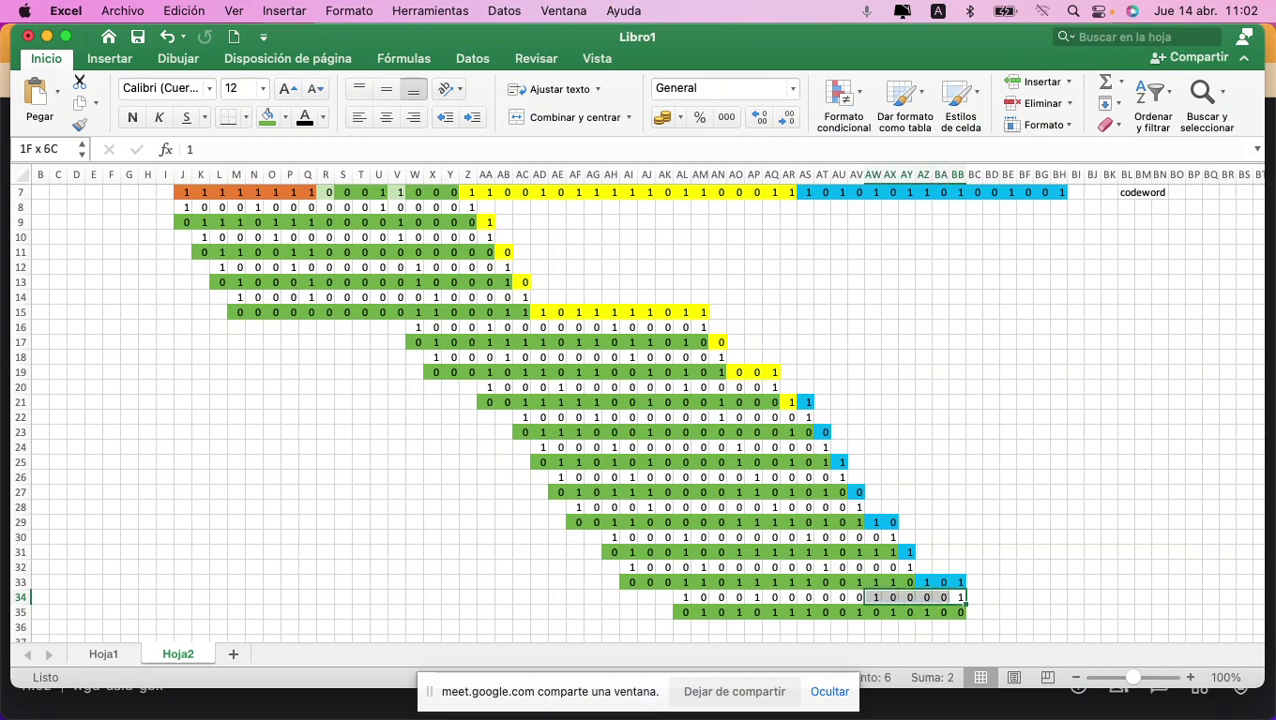
{"action": "key", "text": "super+c"}
{"action": "key", "text": "Down"}
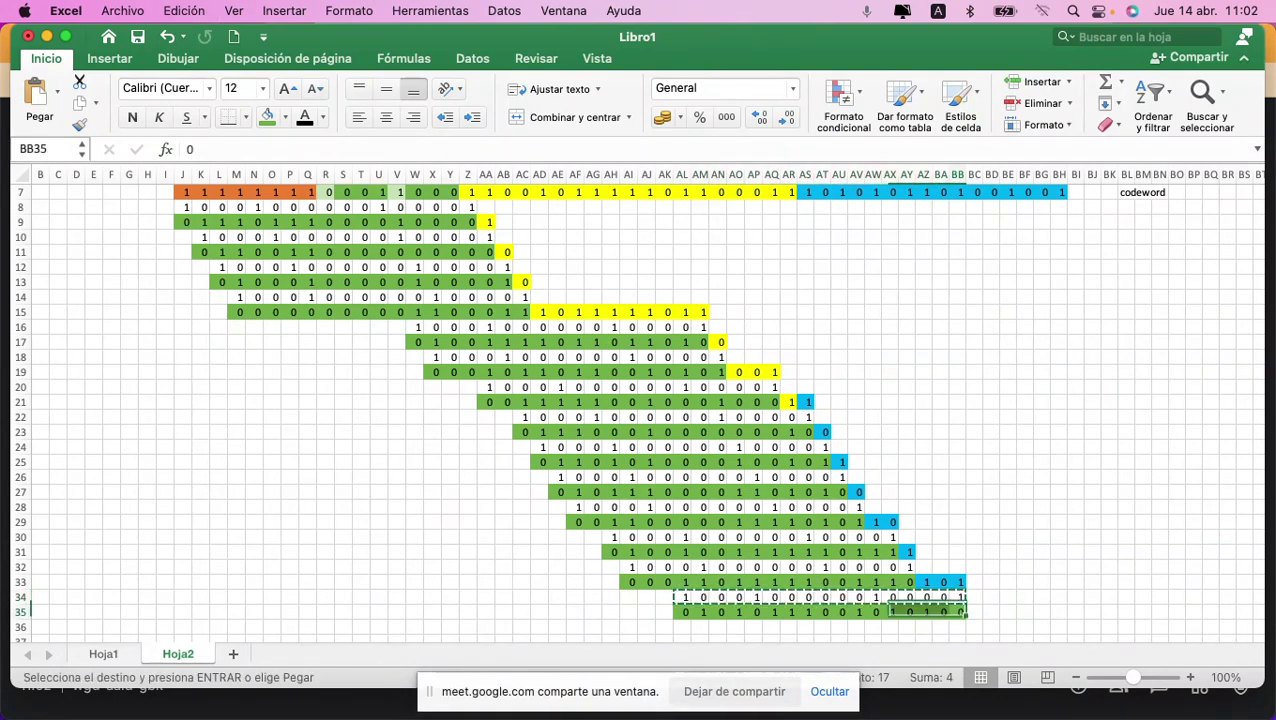
{"action": "left_click", "coordinate": [925, 627]}
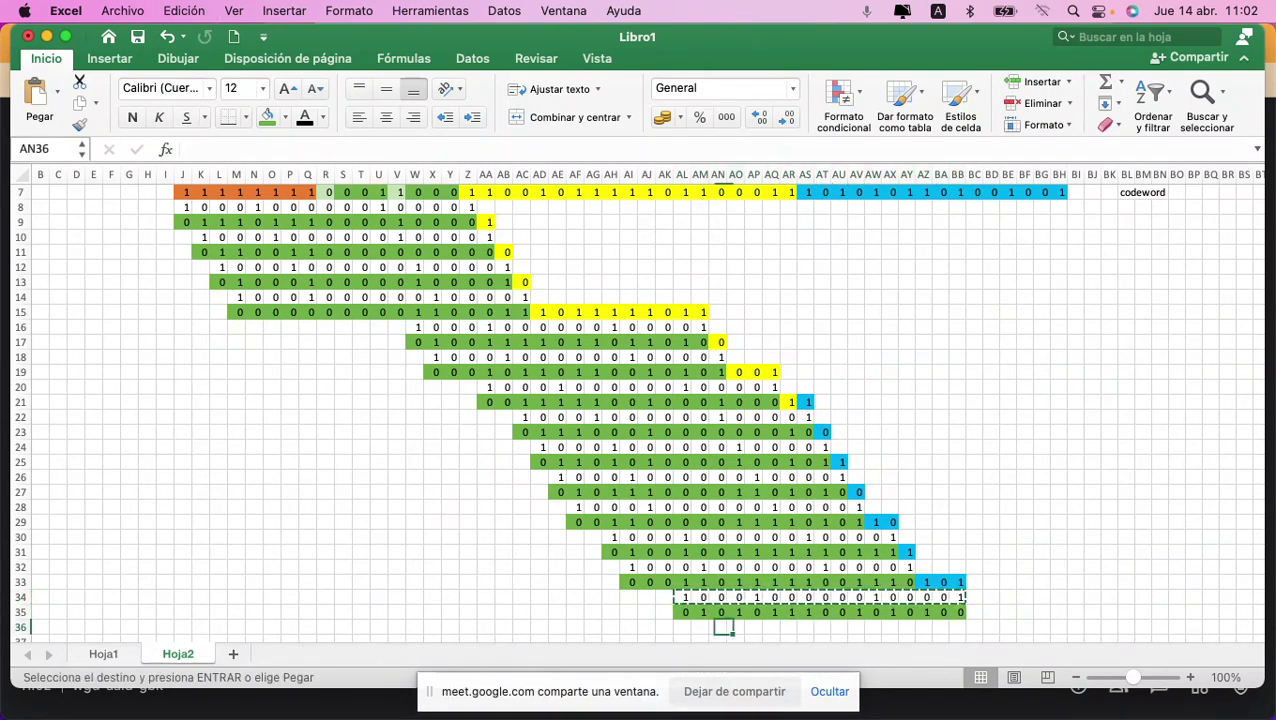
{"action": "key", "text": "super+v"}
Step: Bring down the next codeword bit by copying BC7 to BC35, at the end of the fourteenth XOR result
{"action": "left_click", "coordinate": [888, 627]}
{"action": "left_click", "coordinate": [975, 627]}
{"action": "left_click", "coordinate": [974, 567]}
{"action": "key", "text": "Up"}
{"action": "key", "text": "Up"}
{"action": "key", "text": "Up"}
{"action": "key", "text": "Up"}
{"action": "key", "text": "Up"}
{"action": "key", "text": "Up"}
{"action": "key", "text": "Up"}
{"action": "key", "text": "Up"}
{"action": "key", "text": "Up"}
{"action": "key", "text": "Up"}
{"action": "key", "text": "Up"}
{"action": "key", "text": "Up"}
{"action": "key", "text": "Up"}
{"action": "key", "text": "Up"}
{"action": "key", "text": "Up"}
{"action": "key", "text": "Up"}
{"action": "key", "text": "Up"}
{"action": "key", "text": "Up"}
{"action": "key", "text": "Up"}
{"action": "key", "text": "Up"}
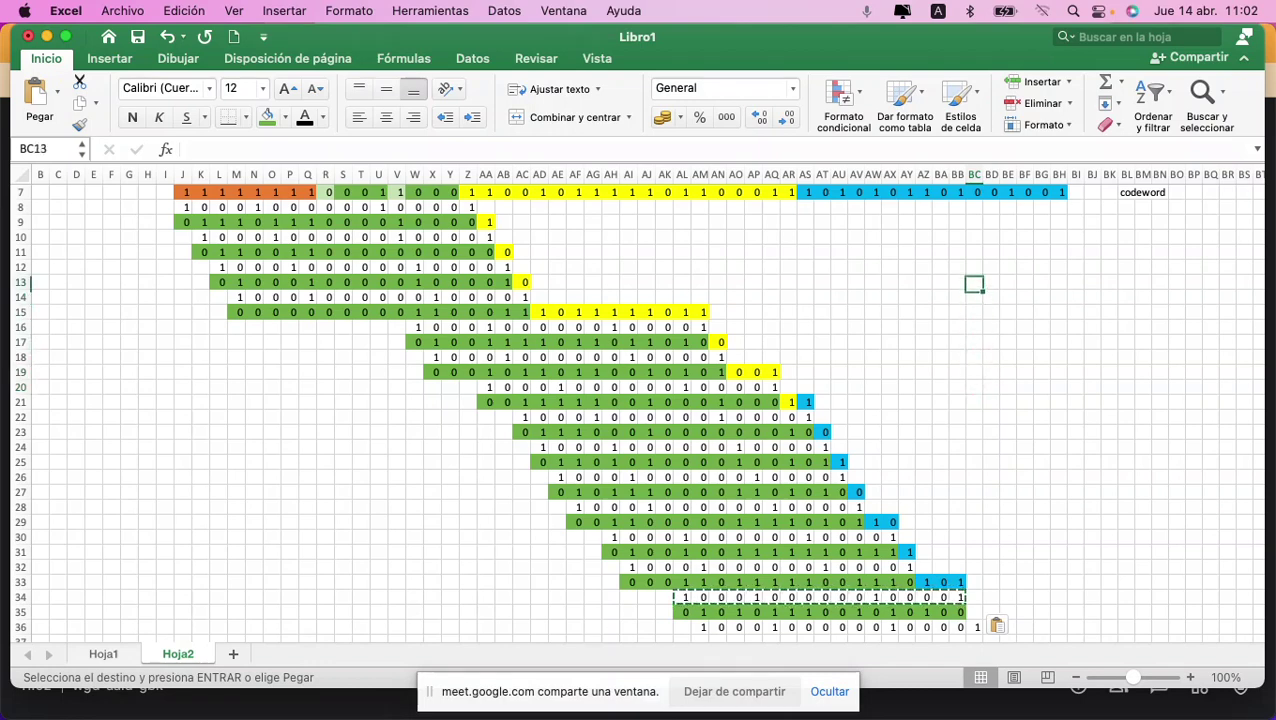
{"action": "key", "text": "super+c"}
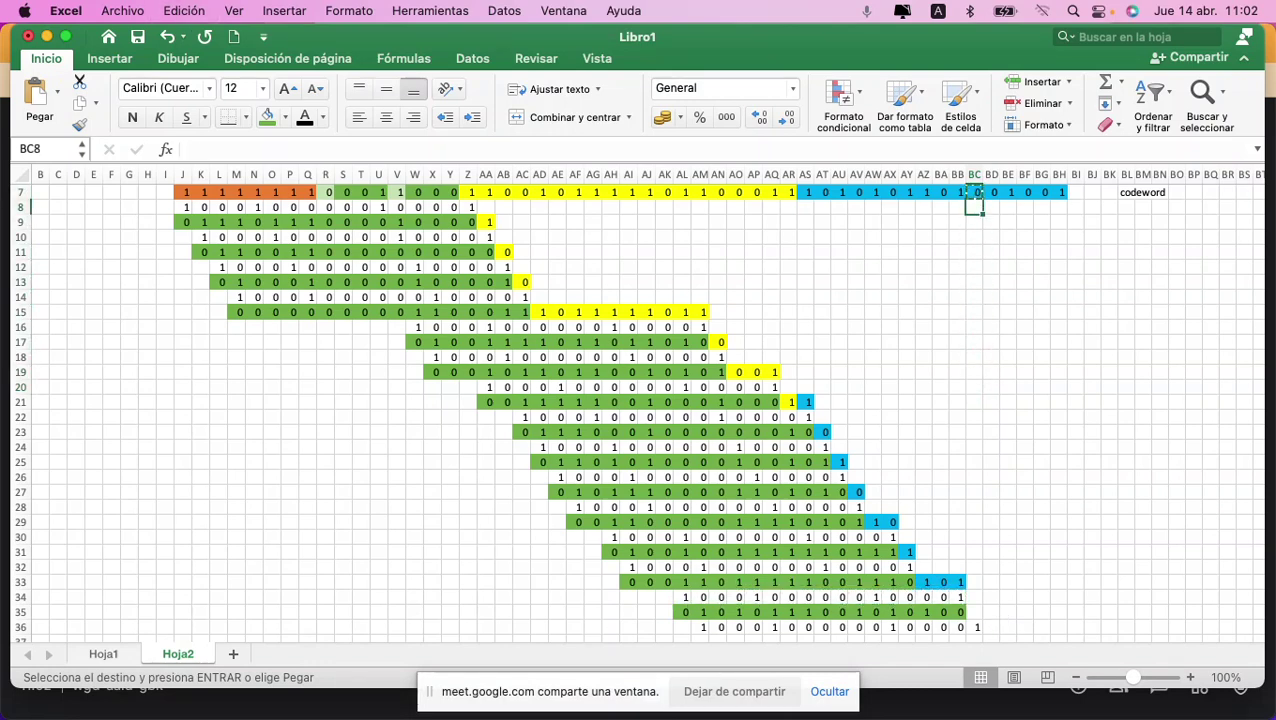
{"action": "key", "text": "Down"}
{"action": "key", "text": "Down"}
{"action": "key", "text": "Down"}
{"action": "key", "text": "Down"}
{"action": "key", "text": "Down"}
{"action": "key", "text": "Down"}
{"action": "key", "text": "Down"}
{"action": "key", "text": "Down"}
{"action": "key", "text": "Down"}
{"action": "key", "text": "Down"}
{"action": "key", "text": "Down"}
{"action": "key", "text": "Down"}
{"action": "key", "text": "Down"}
{"action": "key", "text": "Down"}
{"action": "key", "text": "Down"}
{"action": "key", "text": "Down"}
{"action": "key", "text": "Down"}
{"action": "key", "text": "Down"}
{"action": "key", "text": "Down"}
{"action": "key", "text": "Down"}
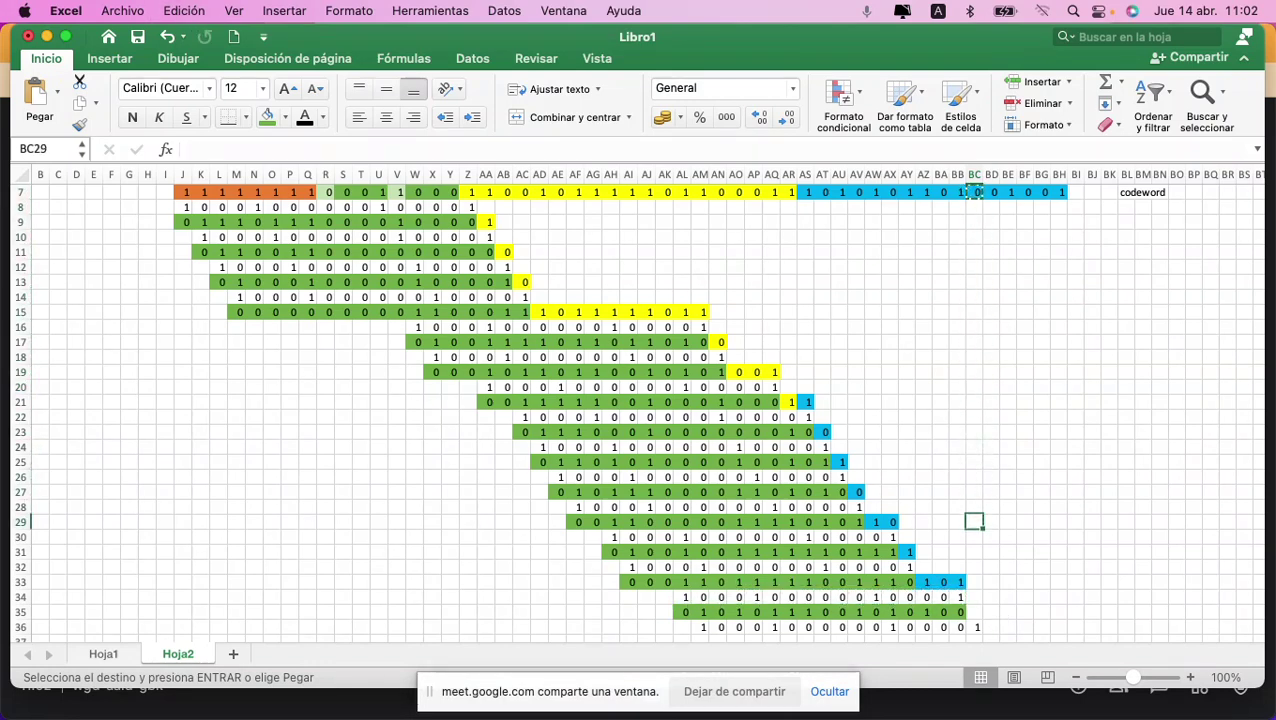
{"action": "key", "text": "Down"}
{"action": "key", "text": "super+v"}
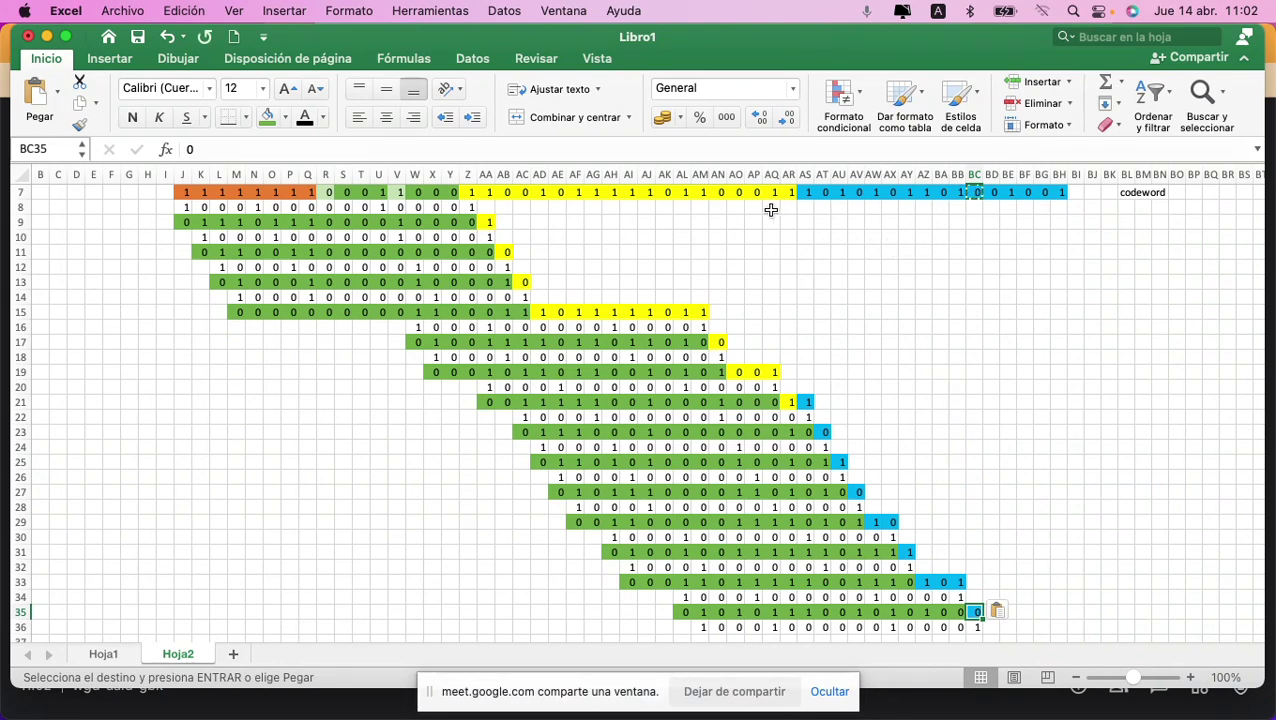
{"action": "left_click", "coordinate": [749, 237]}
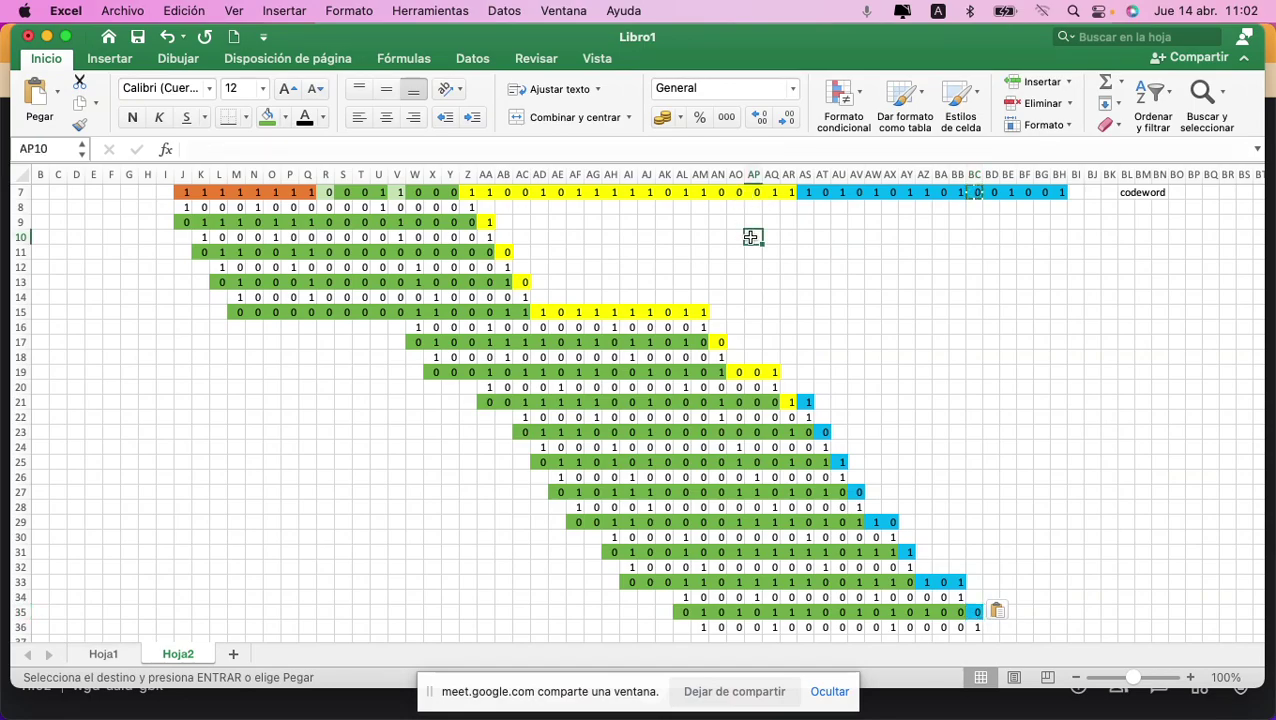
{"action": "scroll", "coordinate": [750, 237], "scroll_direction": "right", "scroll_amount": 5}
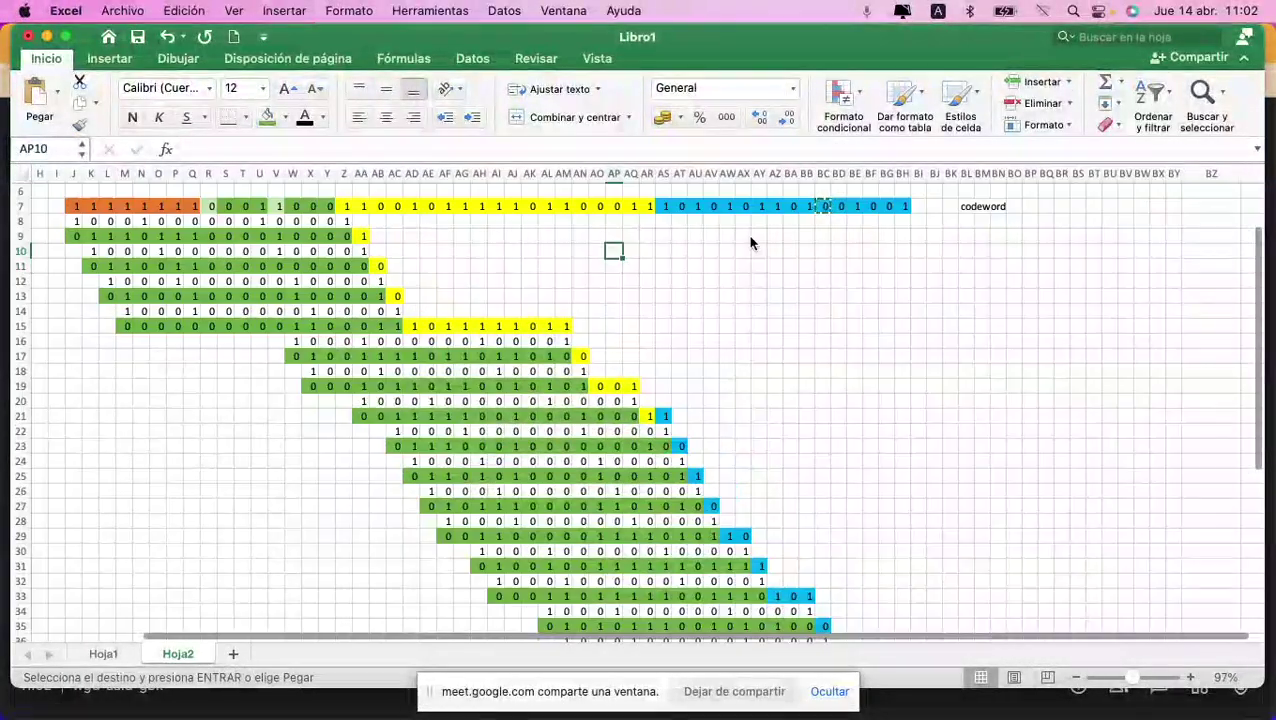
{"action": "key", "text": "Down"}
{"action": "key", "text": "Down"}
{"action": "key", "text": "Down"}
{"action": "key", "text": "Down"}
{"action": "key", "text": "Down"}
{"action": "key", "text": "Down"}
{"action": "key", "text": "Down"}
{"action": "key", "text": "Down"}
{"action": "key", "text": "Down"}
{"action": "key", "text": "Down"}
{"action": "key", "text": "Down"}
{"action": "key", "text": "Down"}
{"action": "key", "text": "Down"}
{"action": "key", "text": "Down"}
{"action": "key", "text": "Down"}
{"action": "key", "text": "Down"}
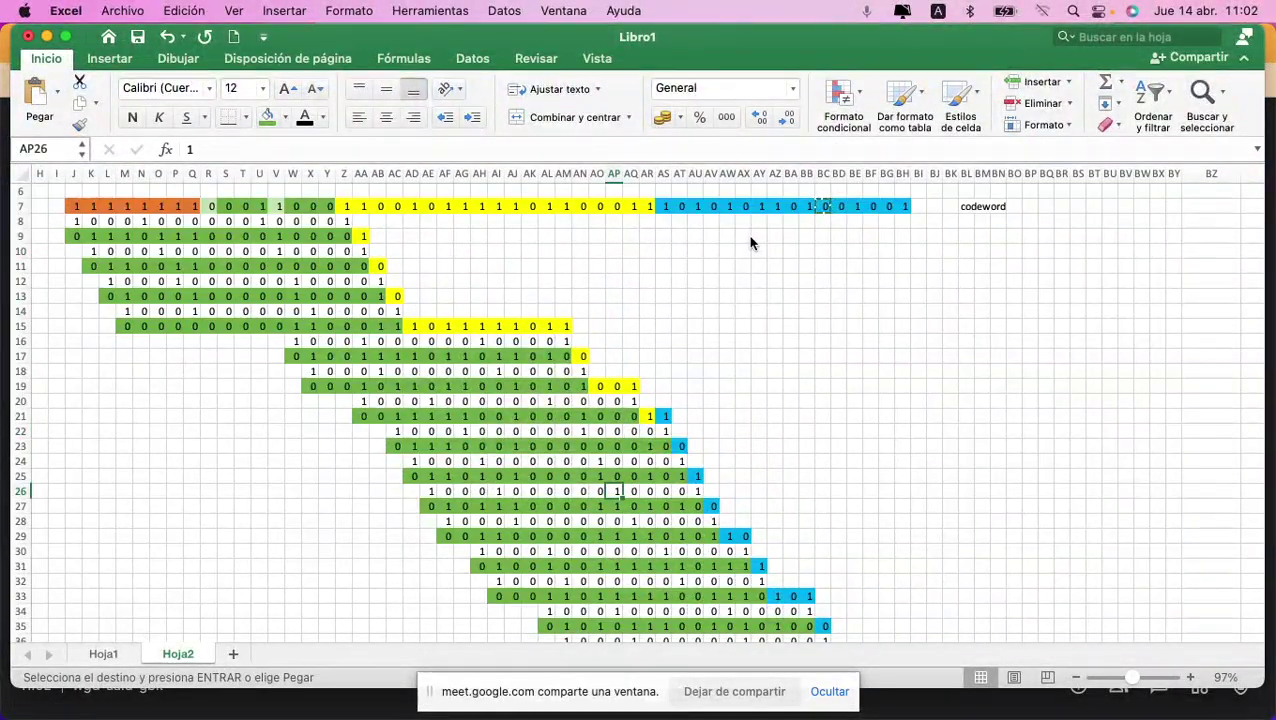
{"action": "key", "text": "Down"}
{"action": "scroll", "coordinate": [757, 240], "scroll_direction": "down", "scroll_amount": 3}
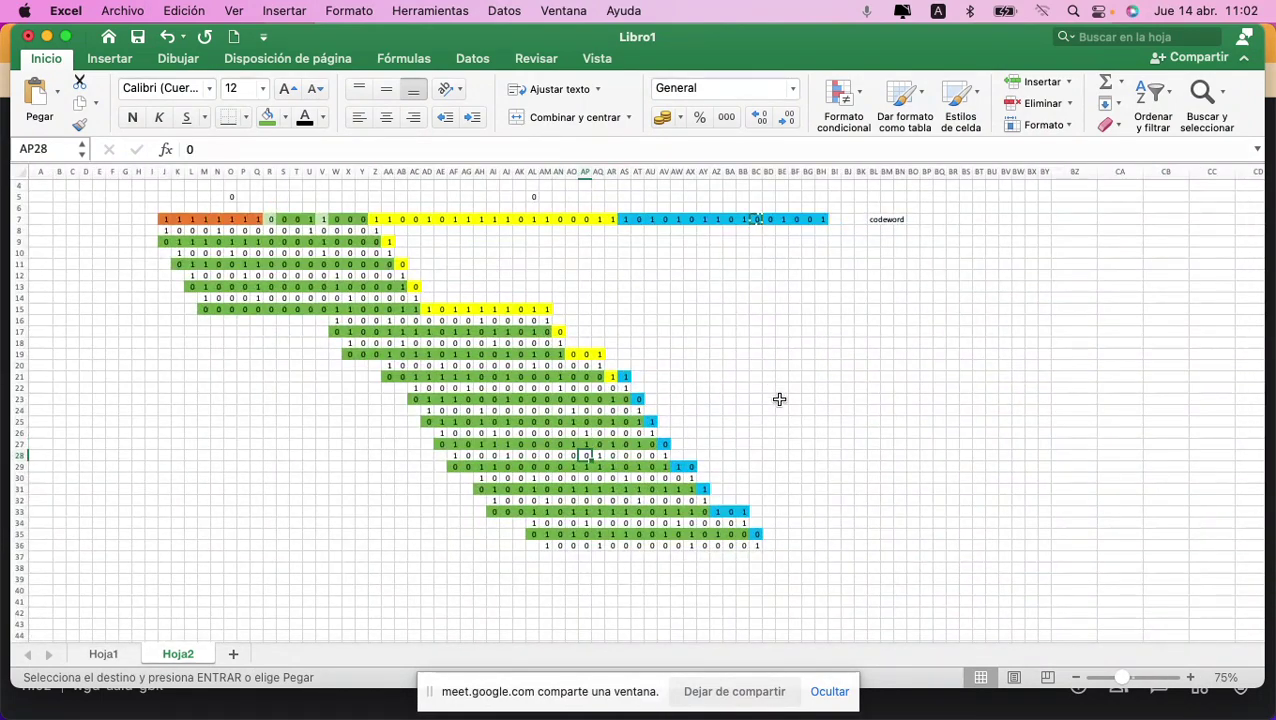
{"action": "scroll", "coordinate": [814, 432], "scroll_direction": "up", "scroll_amount": 2}
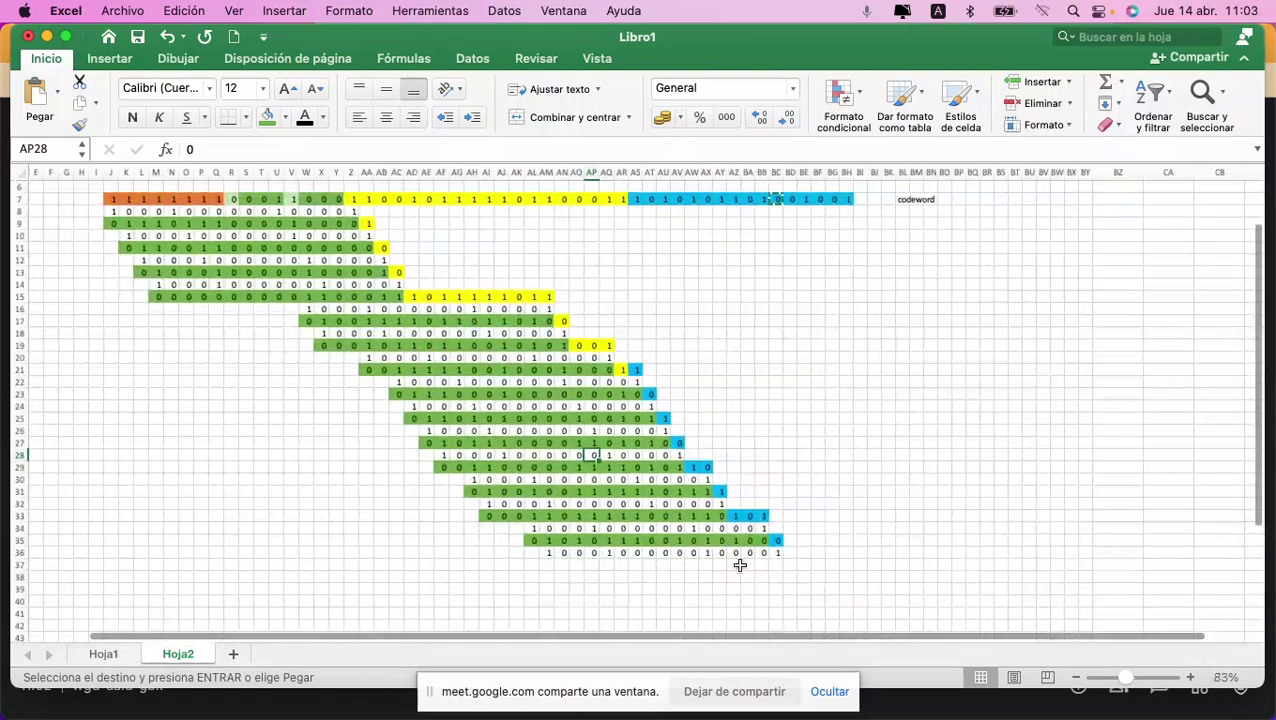
{"action": "left_click", "coordinate": [547, 567]}
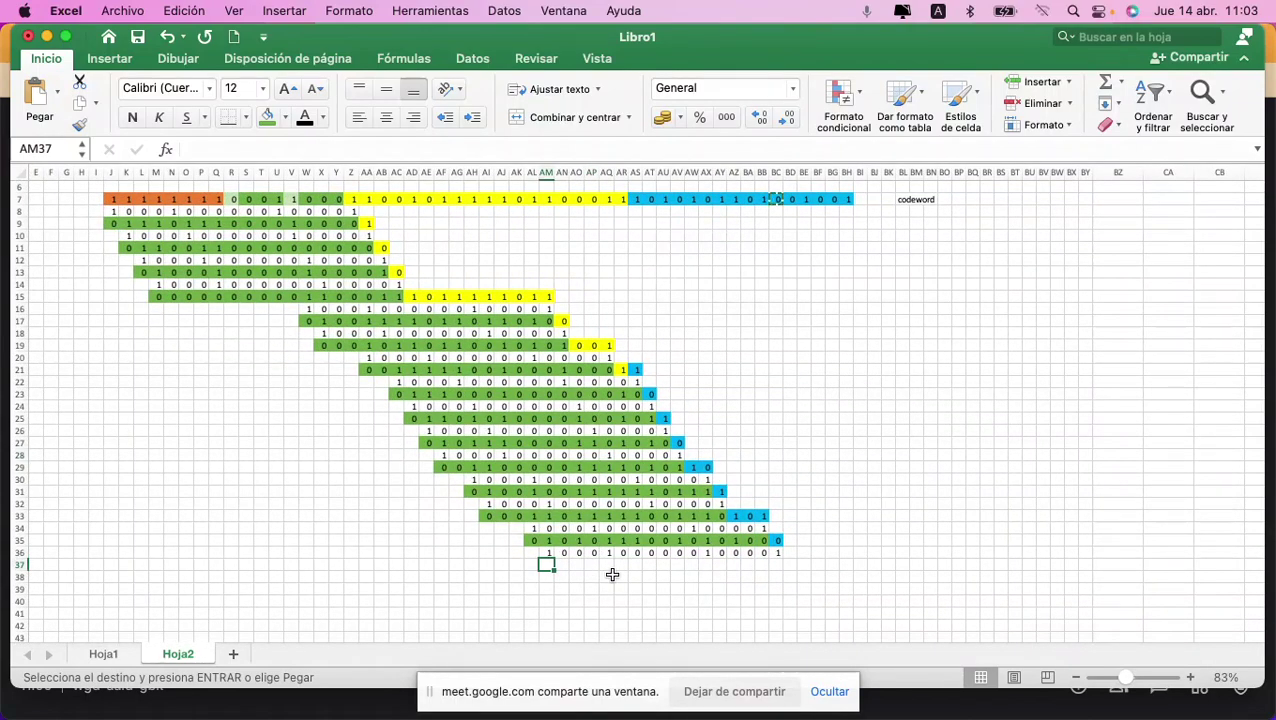
{"action": "type", "text": "0"}
{"action": "key", "text": "Tab"}
{"action": "type", "text": "0"}
{"action": "key", "text": "Tab"}
{"action": "type", "text": "1"}
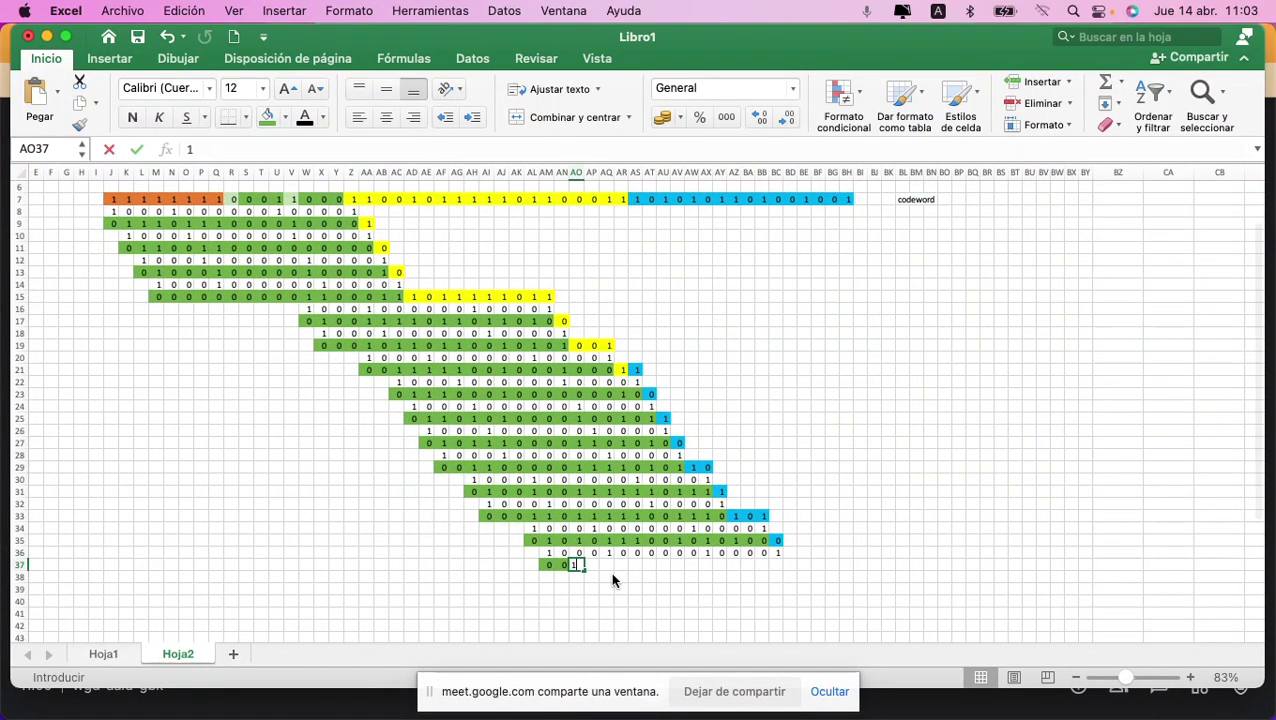
{"action": "key", "text": "Tab"}
{"action": "type", "text": "0"}
{"action": "key", "text": "Tab"}
{"action": "type", "text": "0"}
{"action": "key", "text": "Tab"}
{"action": "type", "text": "1"}
{"action": "key", "text": "Tab"}
{"action": "type", "text": "1"}
{"action": "key", "text": "Tab"}
{"action": "type", "text": "0"}
{"action": "key", "text": "Tab"}
{"action": "type", "text": "0"}
{"action": "key", "text": "Tab"}
{"action": "type", "text": "1"}
{"action": "key", "text": "Tab"}
{"action": "type", "text": "0"}
{"action": "key", "text": "Tab"}
{"action": "type", "text": "0"}
{"action": "key", "text": "Tab"}
{"action": "type", "text": "0"}
{"action": "key", "text": "Tab"}
{"action": "type", "text": "1"}
{"action": "key", "text": "Tab"}
{"action": "type", "text": "0"}
{"action": "key", "text": "Tab"}
{"action": "type", "text": "0"}
{"action": "key", "text": "Tab"}
{"action": "type", "text": "1"}
{"action": "key", "text": "Up"}
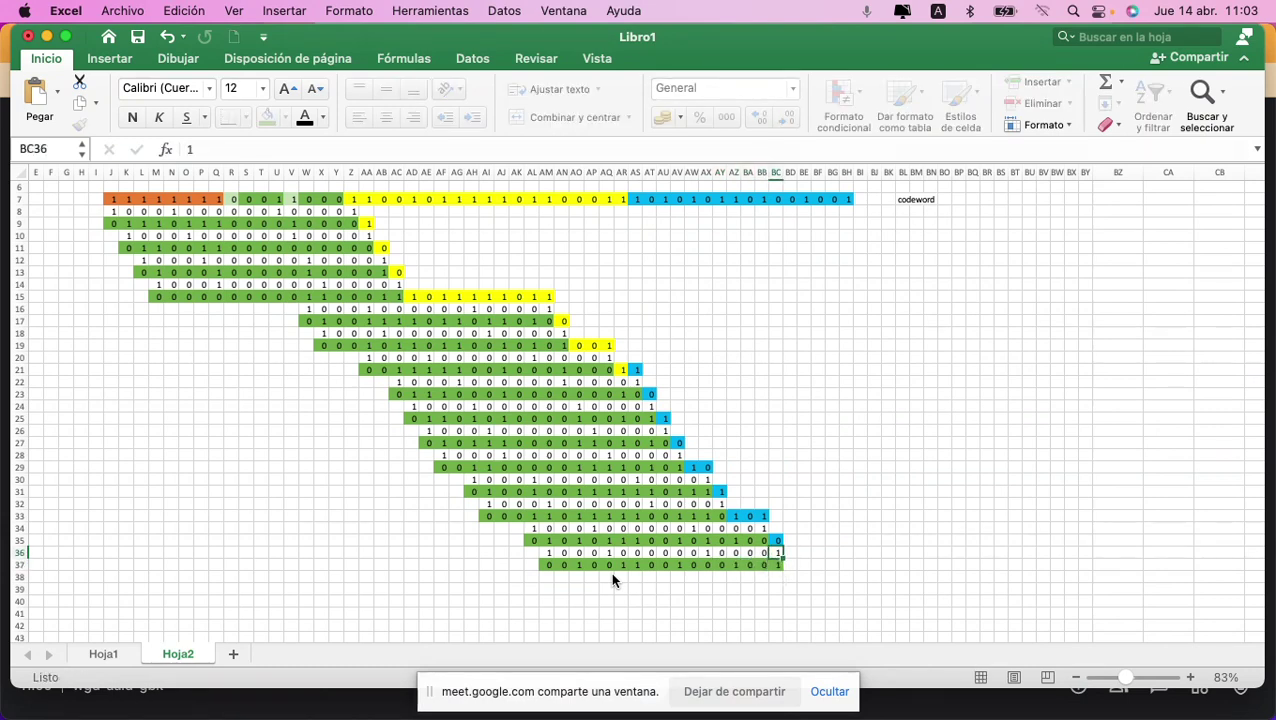
Step: Copy the divisor bits in AM36:BC36 to AO38:BE38, aligned under the first 1 of the fifteenth XOR result
{"action": "key", "text": "shift+Left"}
{"action": "key", "text": "shift+Left"}
{"action": "key", "text": "shift+Left"}
{"action": "key", "text": "shift+Left"}
{"action": "key", "text": "shift+Left"}
{"action": "key", "text": "shift+Left"}
{"action": "key", "text": "shift+Left"}
{"action": "key", "text": "shift+Left"}
{"action": "key", "text": "shift+Left"}
{"action": "key", "text": "shift+Left"}
{"action": "key", "text": "shift+Left"}
{"action": "key", "text": "shift+Left"}
{"action": "key", "text": "shift+Left"}
{"action": "key", "text": "shift+Left"}
{"action": "key", "text": "shift+Left"}
{"action": "key", "text": "shift+Left"}
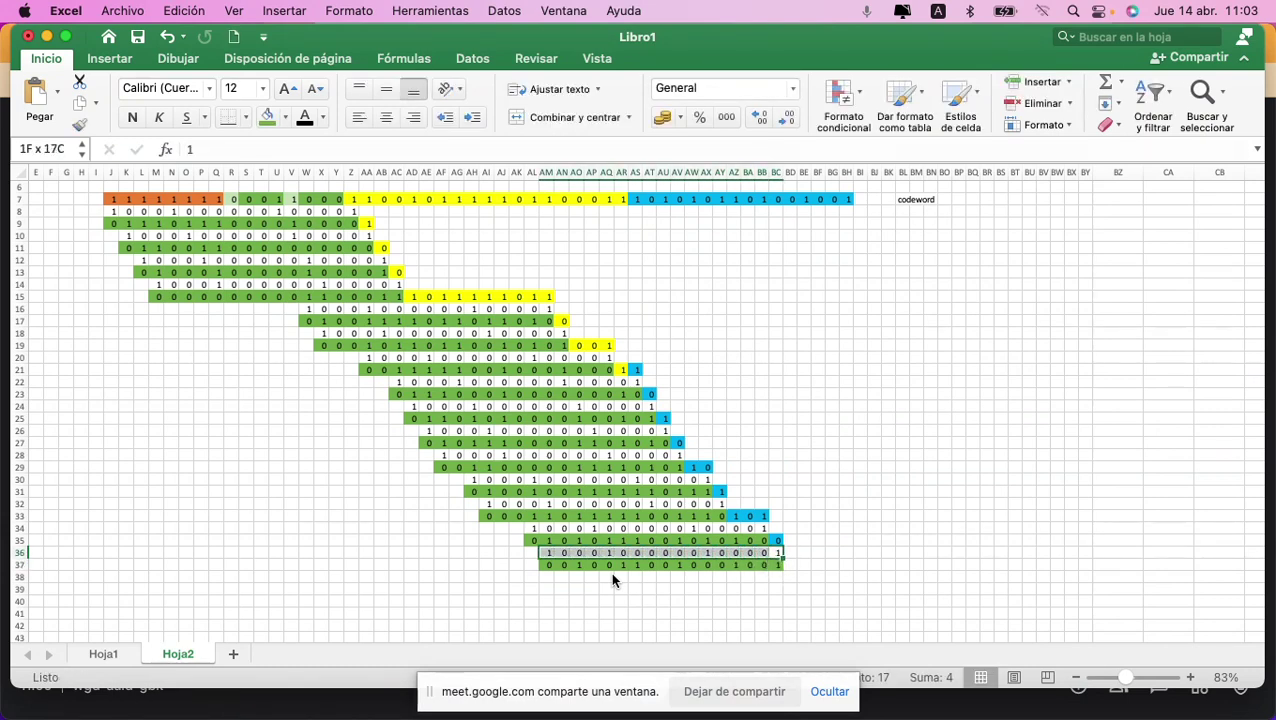
{"action": "key", "text": "super+c"}
{"action": "key", "text": "Down"}
{"action": "key", "text": "Down"}
{"action": "key", "text": "Left"}
{"action": "key", "text": "Left"}
{"action": "key", "text": "Left"}
{"action": "key", "text": "Left"}
{"action": "key", "text": "Left"}
{"action": "key", "text": "Left"}
{"action": "key", "text": "Left"}
{"action": "key", "text": "Left"}
{"action": "key", "text": "Left"}
{"action": "key", "text": "Left"}
{"action": "key", "text": "Left"}
{"action": "key", "text": "Left"}
{"action": "key", "text": "Left"}
{"action": "key", "text": "Left"}
{"action": "key", "text": "super+v"}
Step: Bring down the next two codeword bits by copying BD7:BE7 to BD37:BE37, at the end of the fifteenth XOR result
{"action": "key", "text": "Right"}
{"action": "key", "text": "Right"}
{"action": "key", "text": "Right"}
{"action": "key", "text": "Right"}
{"action": "key", "text": "Right"}
{"action": "key", "text": "Right"}
{"action": "key", "text": "Right"}
{"action": "key", "text": "Right"}
{"action": "key", "text": "Right"}
{"action": "key", "text": "Right"}
{"action": "key", "text": "Right"}
{"action": "key", "text": "Right"}
{"action": "key", "text": "Right"}
{"action": "key", "text": "Right"}
{"action": "key", "text": "Right"}
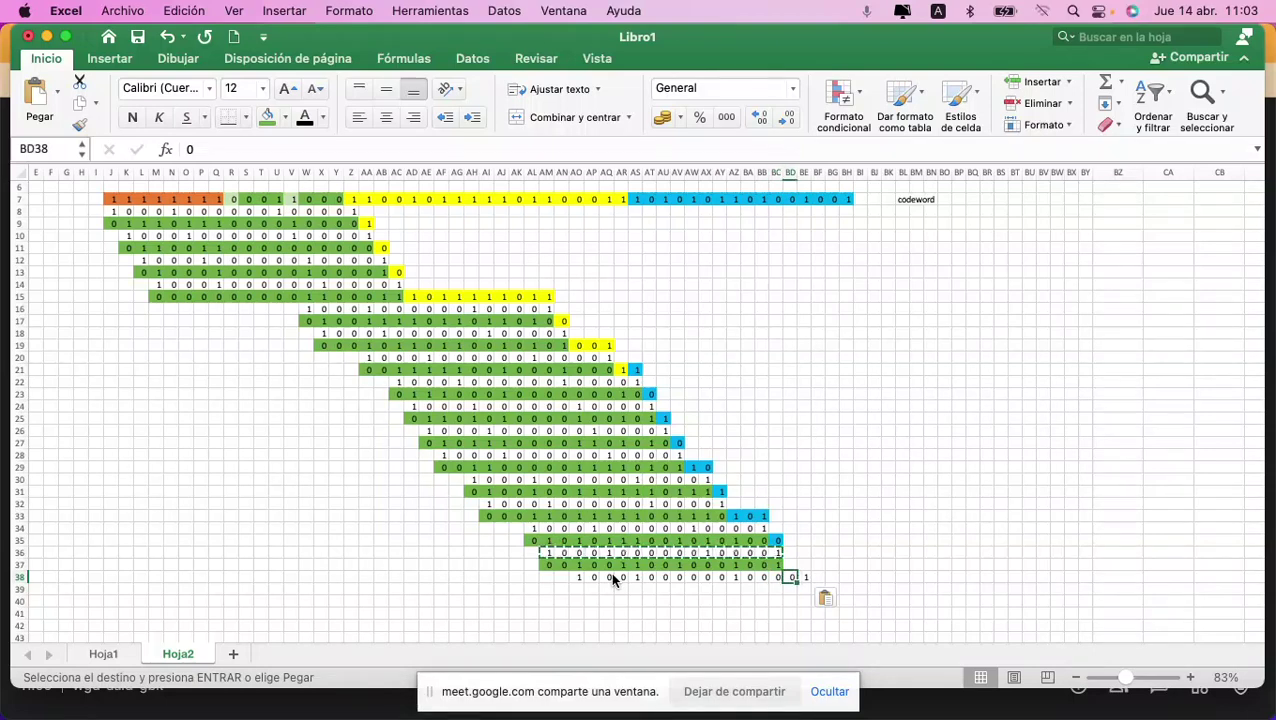
{"action": "key", "text": "Up"}
{"action": "key", "text": "Up"}
{"action": "key", "text": "Up"}
{"action": "key", "text": "Up"}
{"action": "key", "text": "Up"}
{"action": "key", "text": "Up"}
{"action": "key", "text": "Up"}
{"action": "key", "text": "Up"}
{"action": "key", "text": "Up"}
{"action": "key", "text": "Up"}
{"action": "key", "text": "Up"}
{"action": "key", "text": "Up"}
{"action": "key", "text": "Up"}
{"action": "key", "text": "Up"}
{"action": "key", "text": "Up"}
{"action": "key", "text": "Up"}
{"action": "key", "text": "Up"}
{"action": "key", "text": "Up"}
{"action": "key", "text": "Up"}
{"action": "key", "text": "Up"}
{"action": "key", "text": "Up"}
{"action": "key", "text": "Up"}
{"action": "key", "text": "Up"}
{"action": "key", "text": "Up"}
{"action": "key", "text": "Up"}
{"action": "key", "text": "Up"}
{"action": "key", "text": "Up"}
{"action": "key", "text": "Up"}
{"action": "key", "text": "Up"}
{"action": "key", "text": "Up"}
{"action": "key", "text": "Up"}
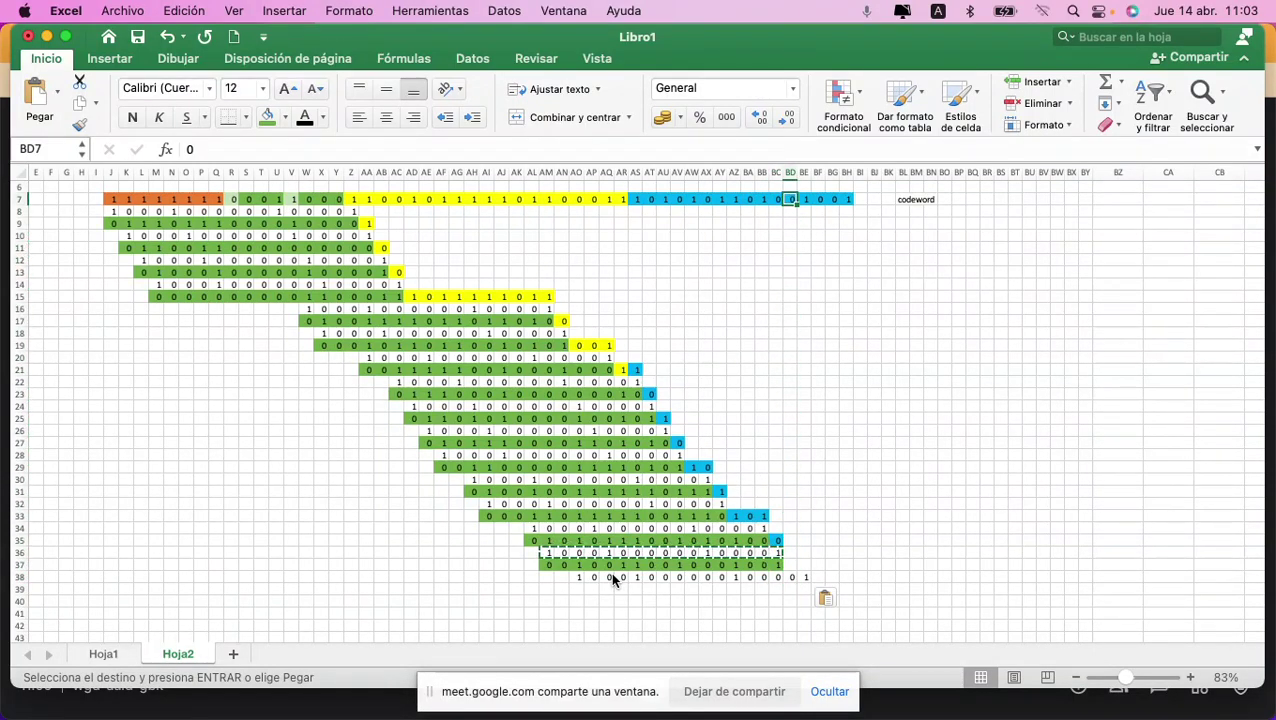
{"action": "key", "text": "super+c"}
{"action": "key", "text": "Down"}
{"action": "key", "text": "Down"}
{"action": "key", "text": "Down"}
{"action": "key", "text": "Down"}
{"action": "key", "text": "Down"}
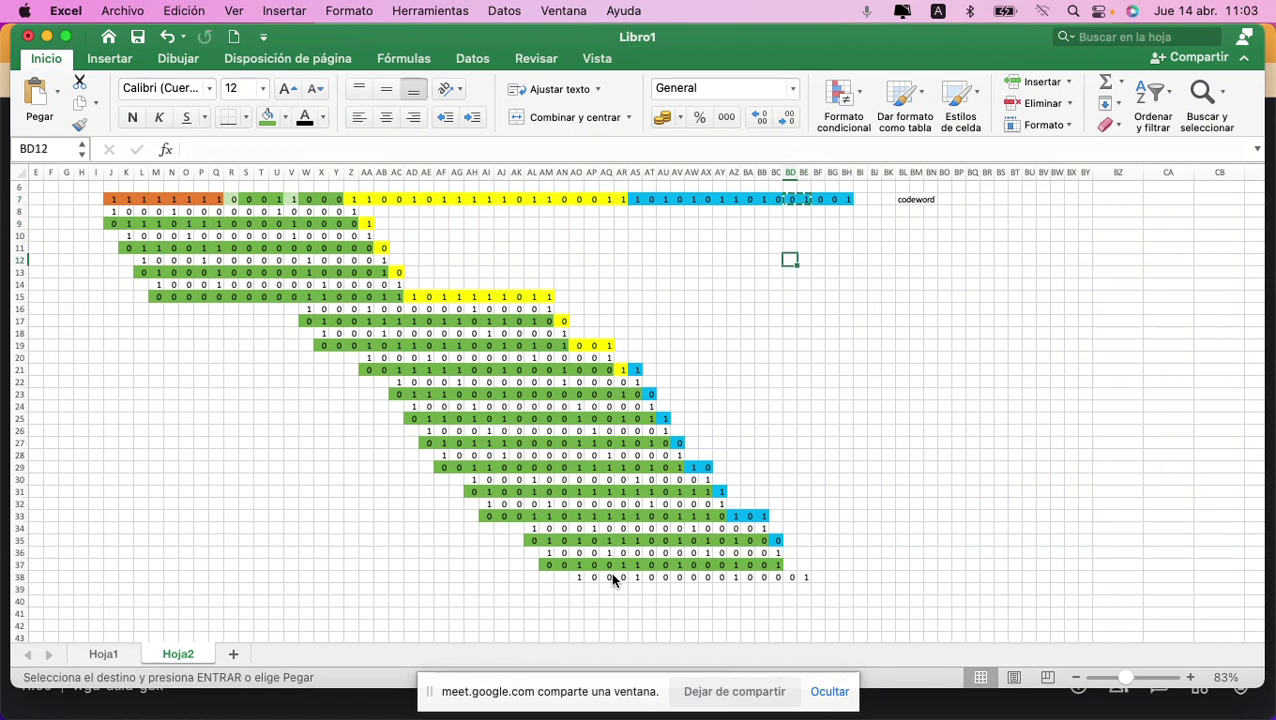
{"action": "key", "text": "Down"}
{"action": "key", "text": "Down"}
{"action": "key", "text": "Down"}
{"action": "key", "text": "Down"}
{"action": "key", "text": "Down"}
{"action": "key", "text": "Down"}
{"action": "key", "text": "Down"}
{"action": "key", "text": "Down"}
{"action": "key", "text": "Down"}
{"action": "key", "text": "Down"}
{"action": "key", "text": "Down"}
{"action": "key", "text": "Down"}
{"action": "key", "text": "Down"}
{"action": "key", "text": "Down"}
{"action": "key", "text": "Down"}
{"action": "key", "text": "Down"}
{"action": "key", "text": "Down"}
{"action": "key", "text": "Down"}
{"action": "key", "text": "Down"}
{"action": "key", "text": "Down"}
{"action": "key", "text": "Down"}
{"action": "key", "text": "super+v"}
{"action": "key", "text": "Down"}
{"action": "key", "text": "Down"}
{"action": "key", "text": "Left"}
{"action": "key", "text": "Left"}
{"action": "key", "text": "Left"}
{"action": "key", "text": "Left"}
{"action": "key", "text": "Left"}
{"action": "key", "text": "Left"}
{"action": "key", "text": "Left"}
{"action": "key", "text": "Left"}
{"action": "key", "text": "Left"}
{"action": "key", "text": "Left"}
{"action": "key", "text": "Left"}
{"action": "key", "text": "Left"}
{"action": "key", "text": "Left"}
{"action": "key", "text": "Left"}
{"action": "key", "text": "Left"}
{"action": "type", "text": "0"}
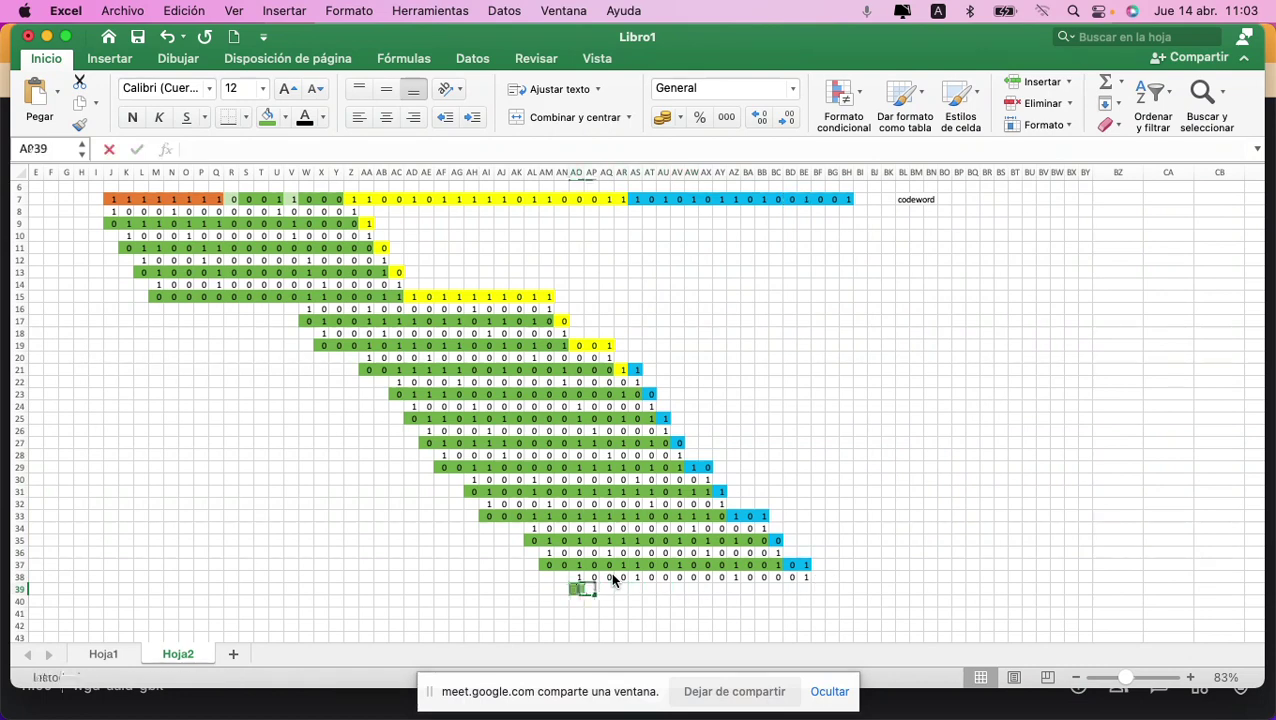
{"action": "key", "text": "Right"}
{"action": "type", "text": "0"}
{"action": "key", "text": "Right"}
{"action": "type", "text": "0"}
{"action": "key", "text": "Right"}
{"action": "type", "text": "1"}
{"action": "key", "text": "Right"}
{"action": "type", "text": "0"}
{"action": "key", "text": "Right"}
{"action": "type", "text": "0"}
{"action": "key", "text": "Right"}
{"action": "type", "text": "0"}
{"action": "key", "text": "Right"}
{"action": "type", "text": "1"}
{"action": "key", "text": "Right"}
{"action": "type", "text": "0"}
{"action": "key", "text": "Right"}
{"action": "type", "text": "0"}
{"action": "key", "text": "Right"}
{"action": "key", "text": "Down"}
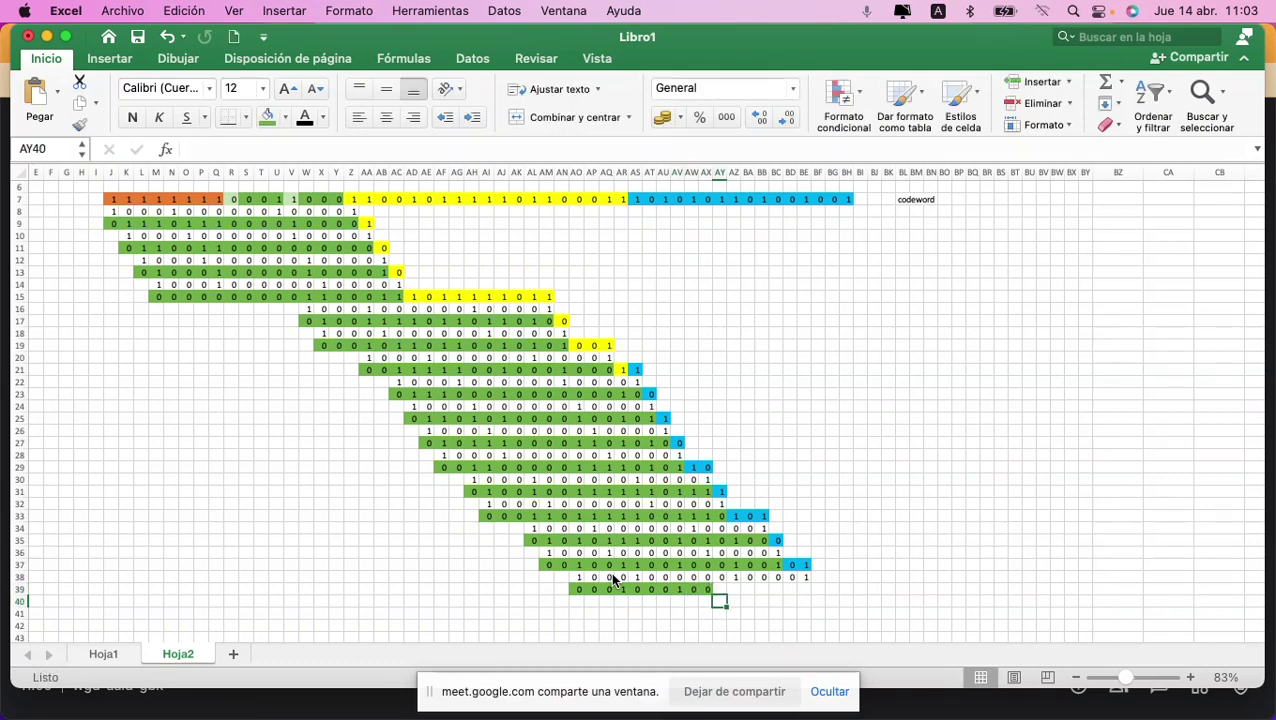
{"action": "type", "text": "00"}
{"action": "key", "text": "Right"}
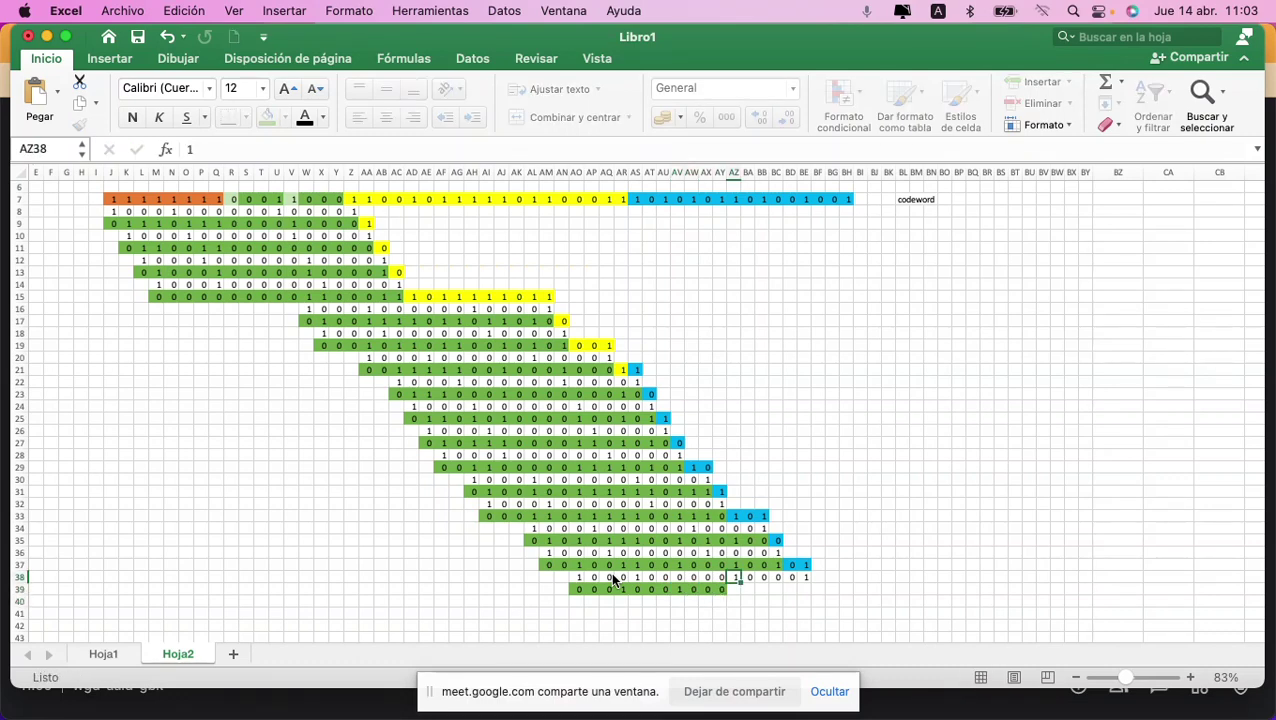
{"action": "type", "text": "0"}
{"action": "key", "text": "Right"}
{"action": "type", "text": "0"}
{"action": "key", "text": "Right"}
{"action": "type", "text": "0"}
{"action": "key", "text": "Right"}
{"action": "type", "text": "1"}
{"action": "key", "text": "Right"}
{"action": "type", "text": "0"}
{"action": "key", "text": "Right"}
{"action": "type", "text": "0"}
{"action": "key", "text": "Return"}
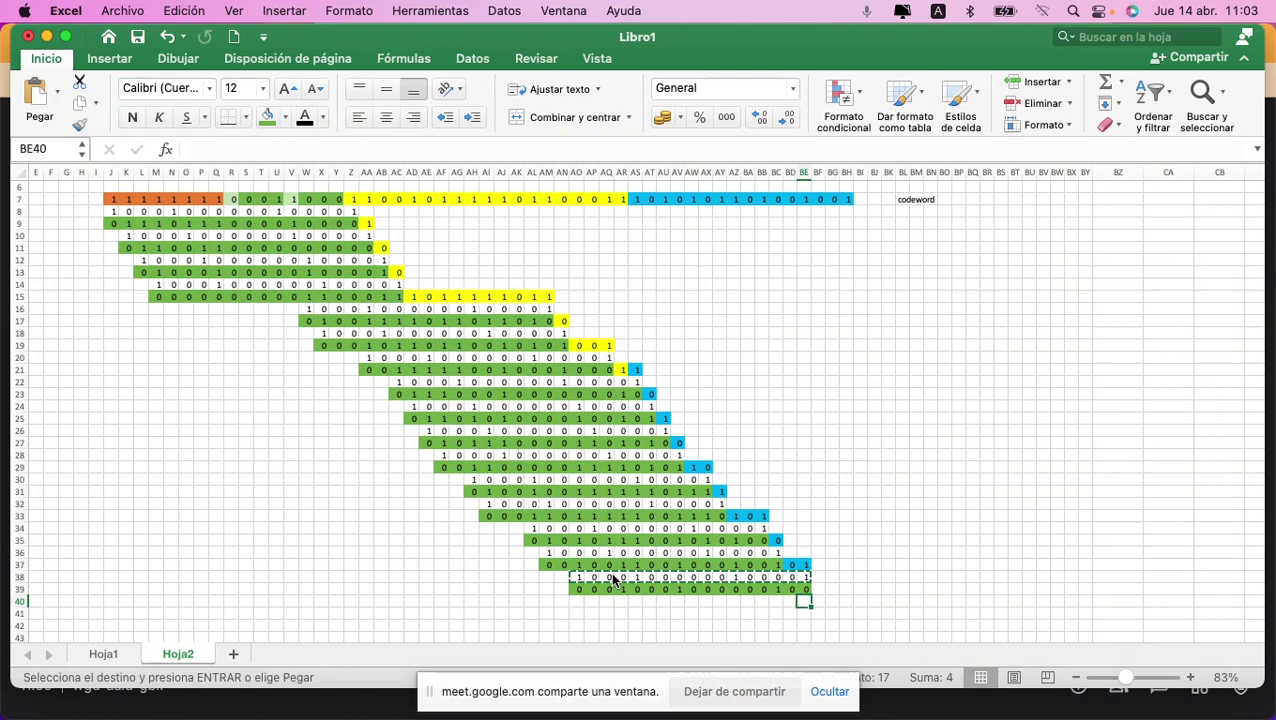
Step: Copy the divisor bits in AO38:BE38 to AR40:BH40, aligned under the first 1 of the sixteenth XOR result
{"action": "key", "text": "Left"}
{"action": "key", "text": "Left"}
{"action": "key", "text": "Left"}
{"action": "key", "text": "Left"}
{"action": "key", "text": "Left"}
{"action": "key", "text": "Left"}
{"action": "key", "text": "Left"}
{"action": "key", "text": "Left"}
{"action": "key", "text": "Left"}
{"action": "key", "text": "Left"}
{"action": "key", "text": "Left"}
{"action": "key", "text": "Left"}
{"action": "key", "text": "Left"}
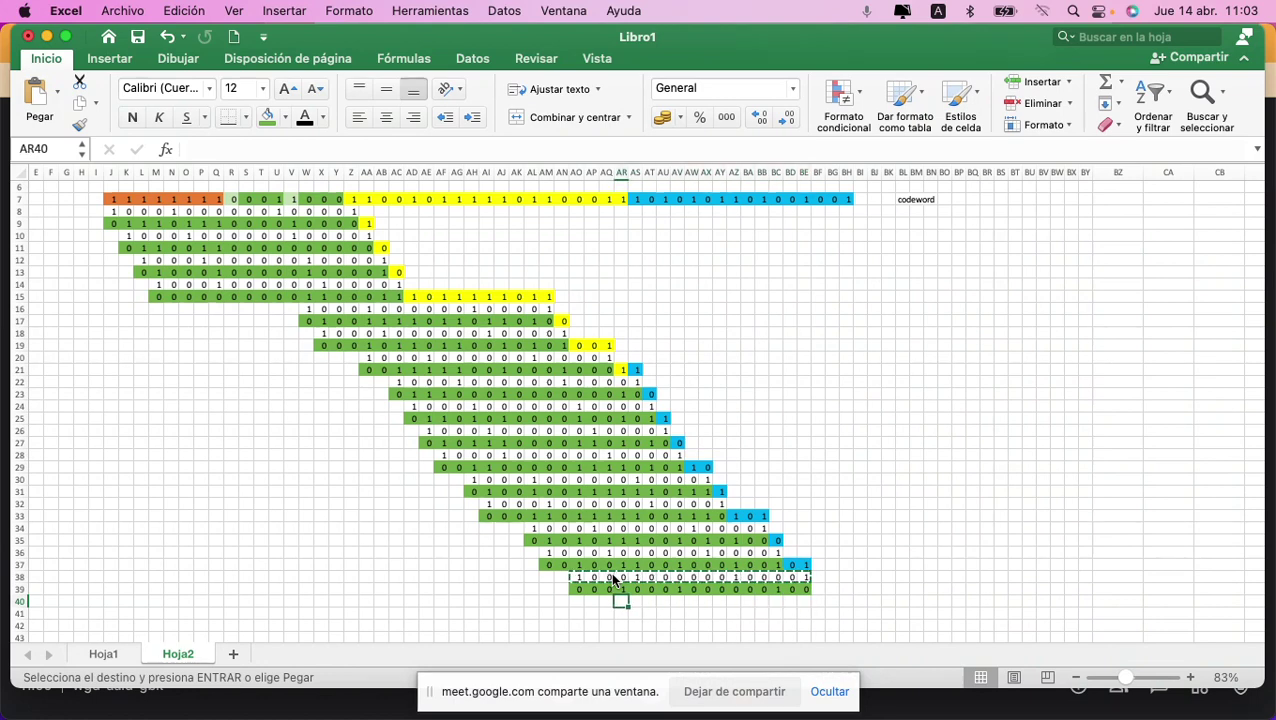
{"action": "key", "text": "super+v"}
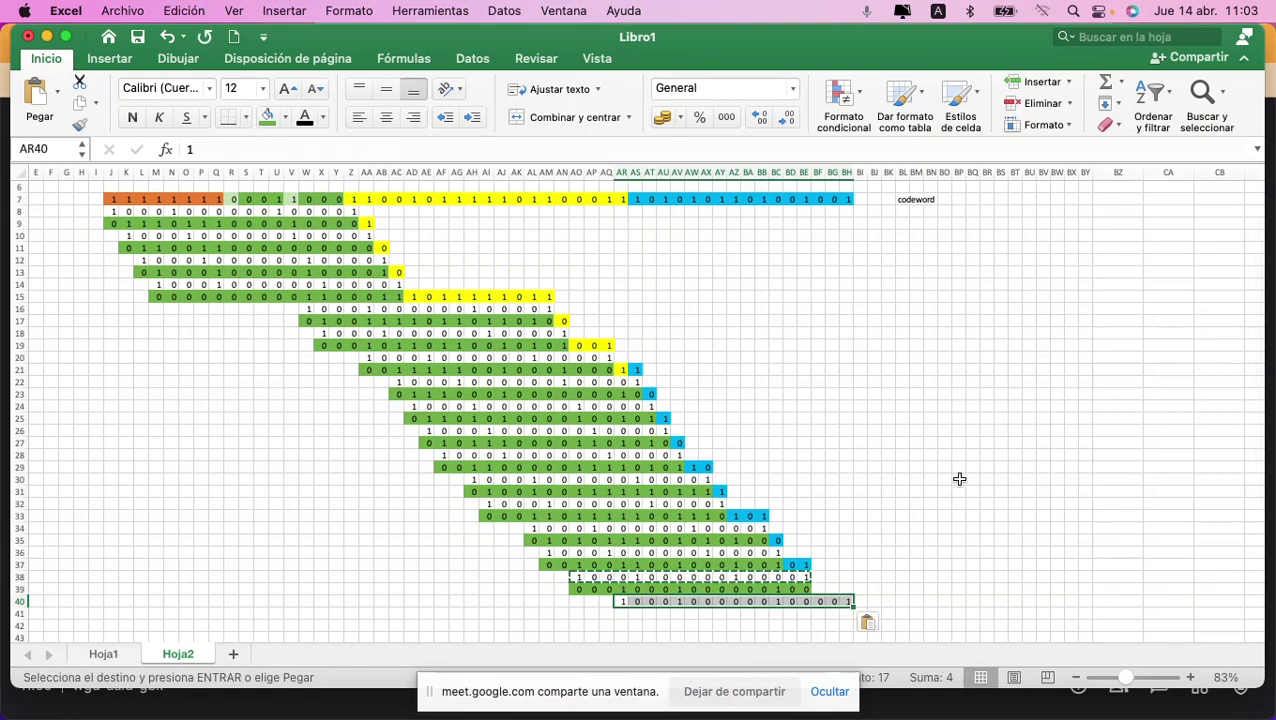
Step: Bring down the last three codeword bits by copying BF7:BH7 to BF39:BH39, at the end of the sixteenth XOR result
{"action": "left_click", "coordinate": [820, 577]}
{"action": "scroll", "coordinate": [823, 456], "scroll_direction": "left", "scroll_amount": 1}
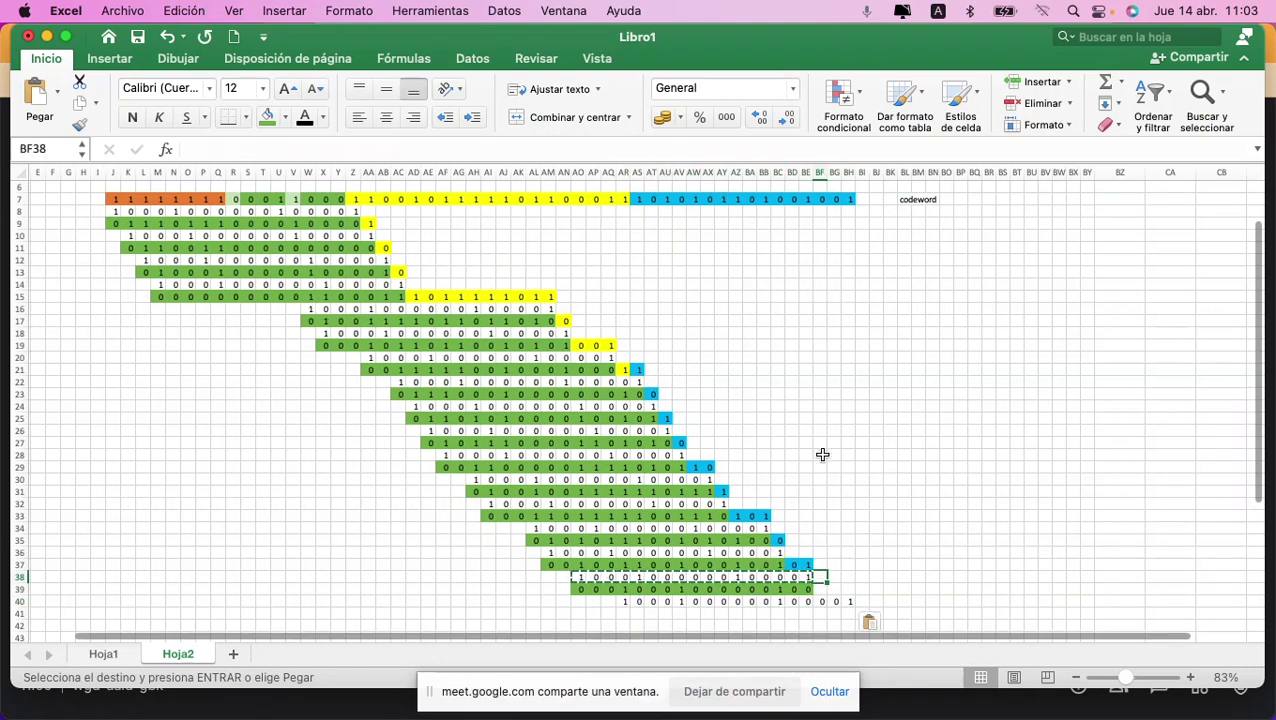
{"action": "left_click", "coordinate": [820, 199]}
{"action": "key", "text": "shift+Right"}
{"action": "key", "text": "shift+Right"}
{"action": "key", "text": "super+c"}
{"action": "key", "text": "Down"}
{"action": "key", "text": "Down"}
{"action": "key", "text": "Down"}
{"action": "key", "text": "Down"}
{"action": "key", "text": "Down"}
{"action": "key", "text": "Down"}
{"action": "key", "text": "Down"}
{"action": "key", "text": "Down"}
{"action": "key", "text": "Down"}
{"action": "key", "text": "Down"}
{"action": "key", "text": "Down"}
{"action": "key", "text": "Down"}
{"action": "key", "text": "Down"}
{"action": "key", "text": "Down"}
{"action": "key", "text": "Down"}
{"action": "key", "text": "Down"}
{"action": "key", "text": "Down"}
{"action": "key", "text": "Down"}
{"action": "key", "text": "Down"}
{"action": "key", "text": "Down"}
{"action": "key", "text": "Down"}
{"action": "key", "text": "Down"}
{"action": "key", "text": "Down"}
{"action": "key", "text": "Down"}
{"action": "key", "text": "Down"}
{"action": "key", "text": "Down"}
{"action": "key", "text": "Down"}
{"action": "key", "text": "Down"}
{"action": "key", "text": "Down"}
{"action": "key", "text": "Down"}
{"action": "key", "text": "Down"}
{"action": "key", "text": "Down"}
{"action": "key", "text": "super+v"}
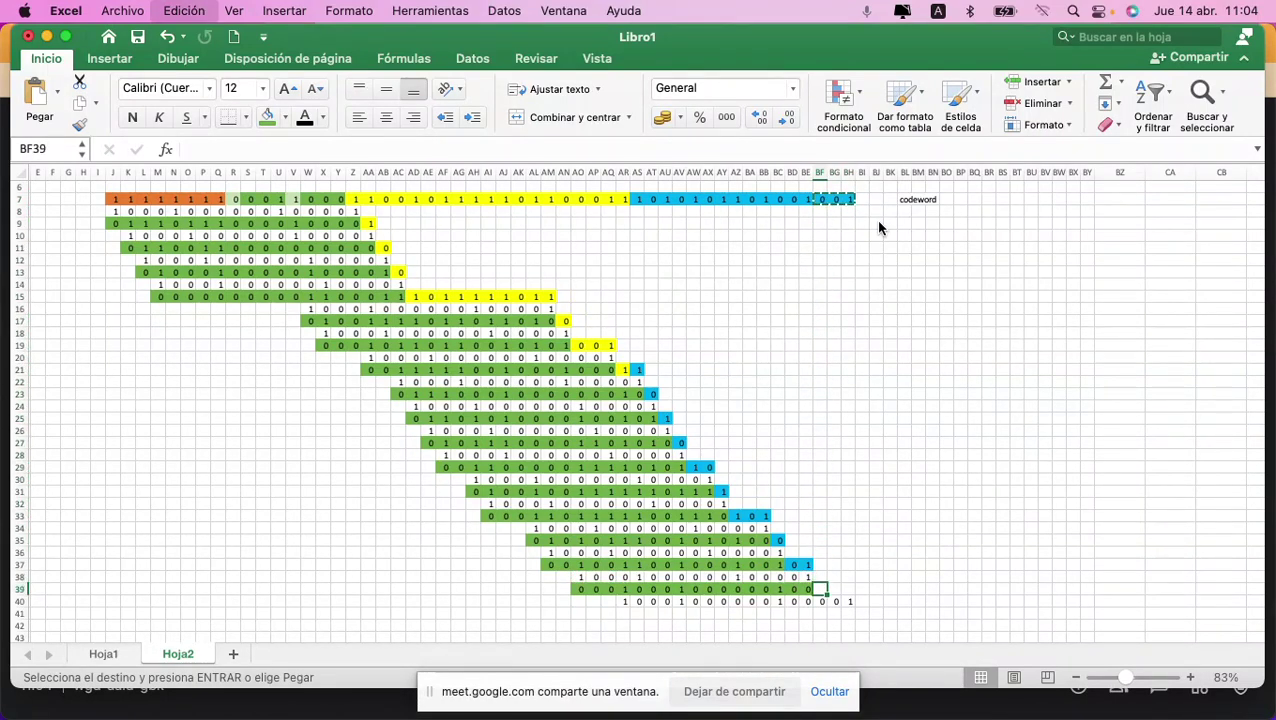
Step: Enter the XOR of rows 39 and 40, seventeen 0 bits, in AR41:BH41 and remove the surplus 0 in BI41
{"action": "key", "text": "Down"}
{"action": "key", "text": "Down"}
{"action": "key", "text": "Left"}
{"action": "key", "text": "Left"}
{"action": "key", "text": "Left"}
{"action": "key", "text": "Left"}
{"action": "key", "text": "Left"}
{"action": "key", "text": "Left"}
{"action": "key", "text": "Left"}
{"action": "key", "text": "Left"}
{"action": "key", "text": "Left"}
{"action": "key", "text": "Left"}
{"action": "key", "text": "Left"}
{"action": "key", "text": "Left"}
{"action": "key", "text": "Left"}
{"action": "type", "text": "00"}
{"action": "key", "text": "Right"}
{"action": "type", "text": "0"}
{"action": "key", "text": "Right"}
{"action": "type", "text": "0"}
{"action": "key", "text": "Right"}
{"action": "key", "text": "0"}
{"action": "key", "text": "Right"}
{"action": "key", "text": "0"}
{"action": "key", "text": "Right"}
{"action": "key", "text": "0"}
{"action": "key", "text": "Right"}
{"action": "key", "text": "0"}
{"action": "key", "text": "Right"}
{"action": "key", "text": "0"}
{"action": "key", "text": "Right"}
{"action": "key", "text": "0"}
{"action": "key", "text": "Right"}
{"action": "key", "text": "0"}
{"action": "key", "text": "Right"}
{"action": "key", "text": "0"}
{"action": "key", "text": "Right"}
{"action": "key", "text": "0"}
{"action": "key", "text": "Right"}
{"action": "key", "text": "0"}
{"action": "key", "text": "Right"}
{"action": "key", "text": "0"}
{"action": "key", "text": "Right"}
{"action": "key", "text": "0"}
{"action": "key", "text": "Right"}
{"action": "key", "text": "0"}
{"action": "key", "text": "Right"}
{"action": "key", "text": "0"}
{"action": "key", "text": "Right"}
{"action": "key", "text": "Left"}
{"action": "key", "text": "super+z"}
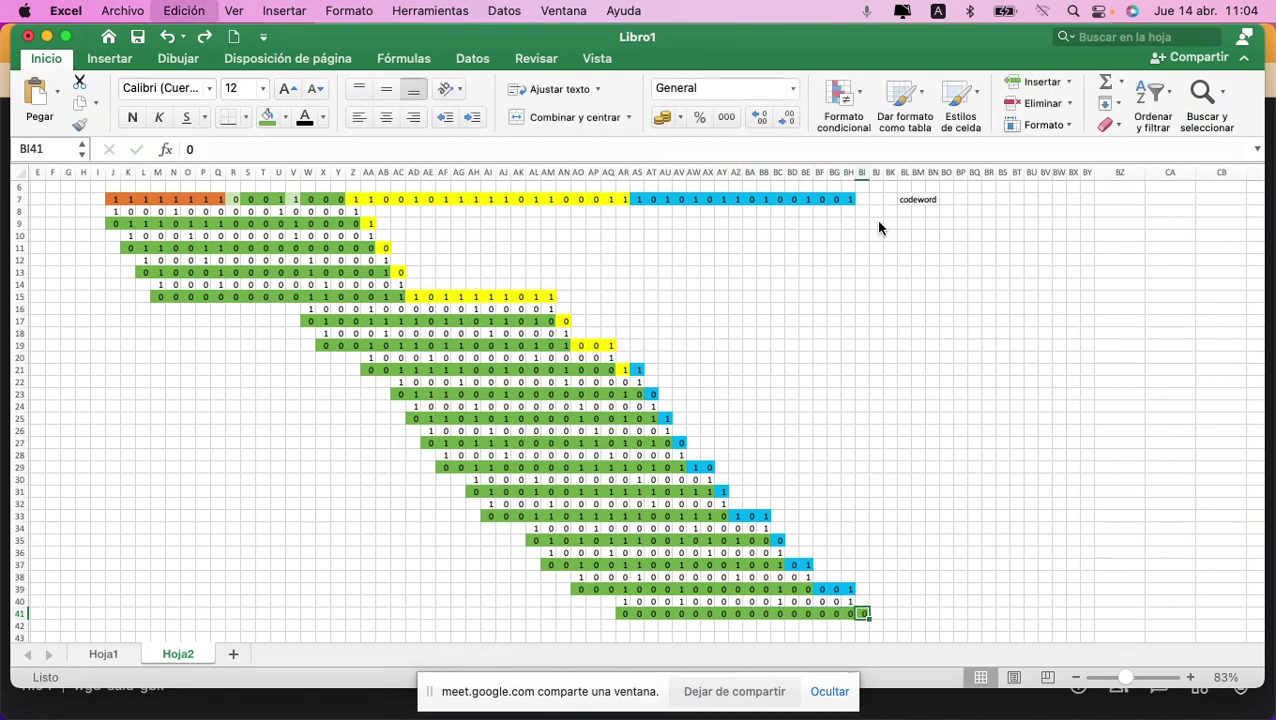
Step: Label the final row "residuo" in BJ41 and enter "No hay error" in BM41 with a green cell fill
{"action": "type", "text": "residuo"}
{"action": "key", "text": "Right"}
{"action": "key", "text": "Right"}
{"action": "key", "text": "Right"}
{"action": "type", "text": "No hay"}
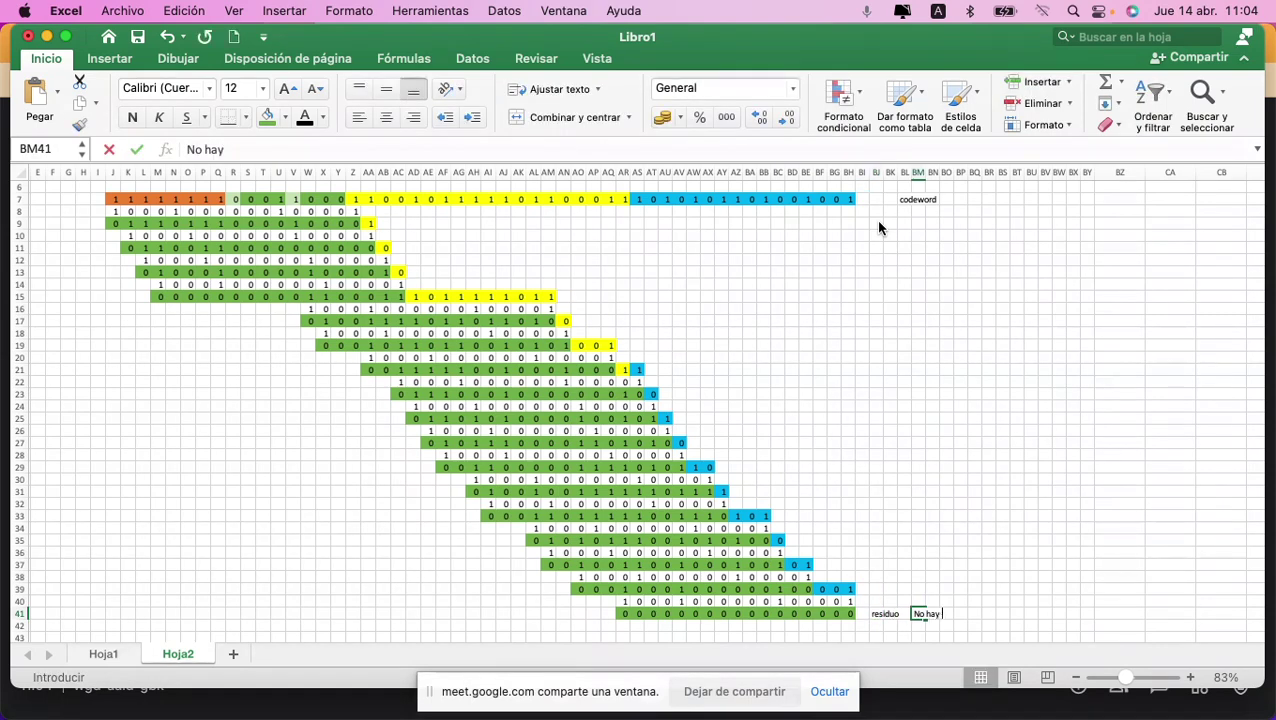
{"action": "type", "text": " erroe"}
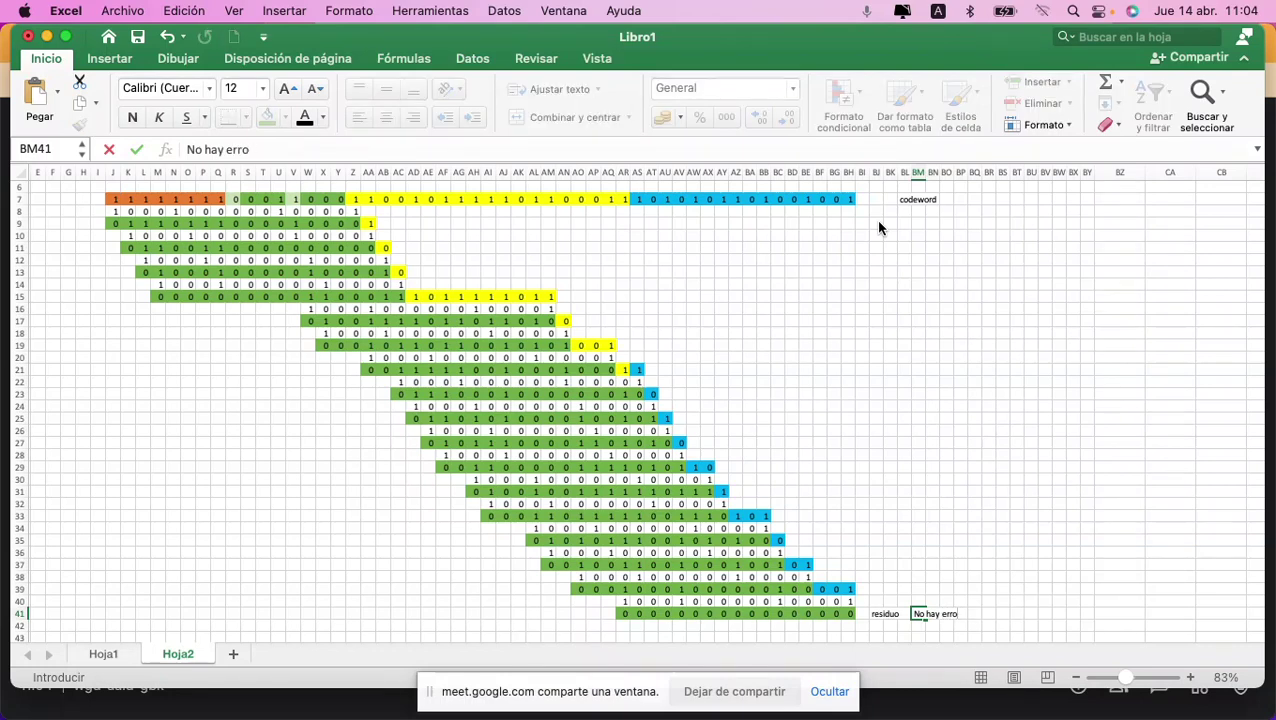
{"action": "key", "text": "ctrl+Return"}
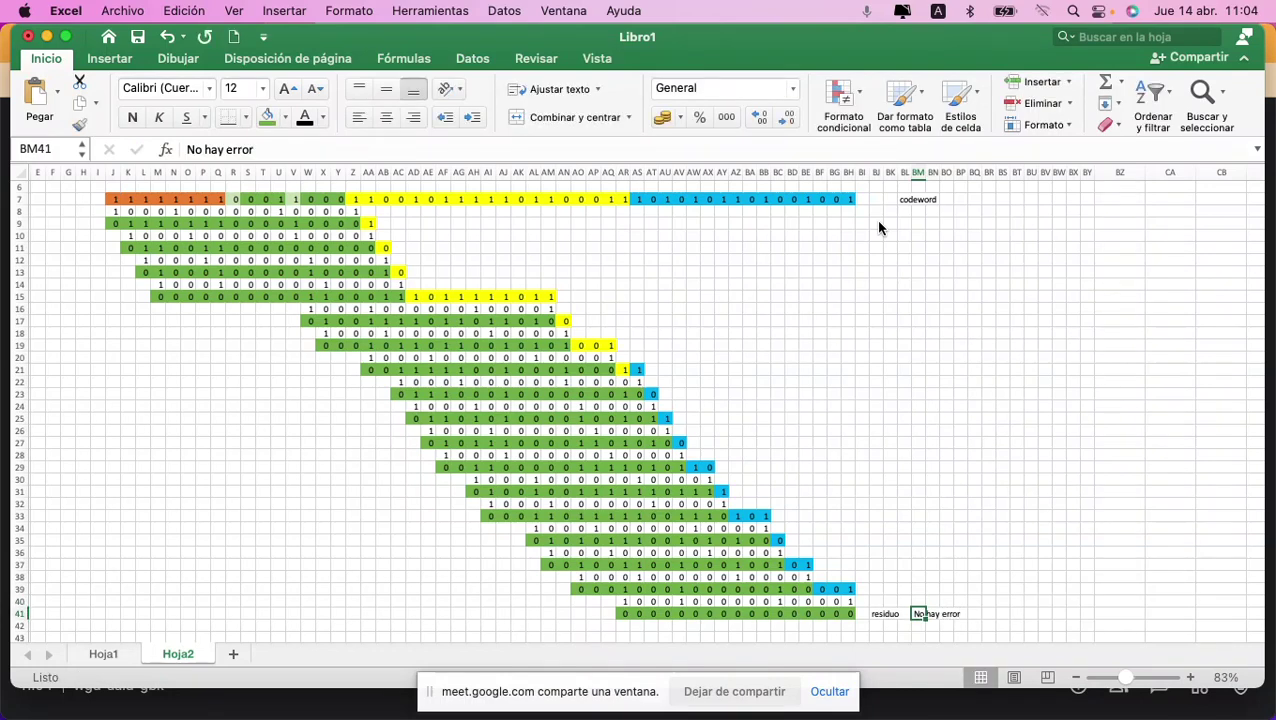
{"action": "left_click", "coordinate": [286, 118]}
{"action": "left_click", "coordinate": [424, 201]}
Step: Examine the codeword's address bits in J7:Q7, control bits from R7 to U7 and checksum bits in AS7:BH7
{"action": "scroll", "coordinate": [531, 442], "scroll_direction": "up", "scroll_amount": 5}
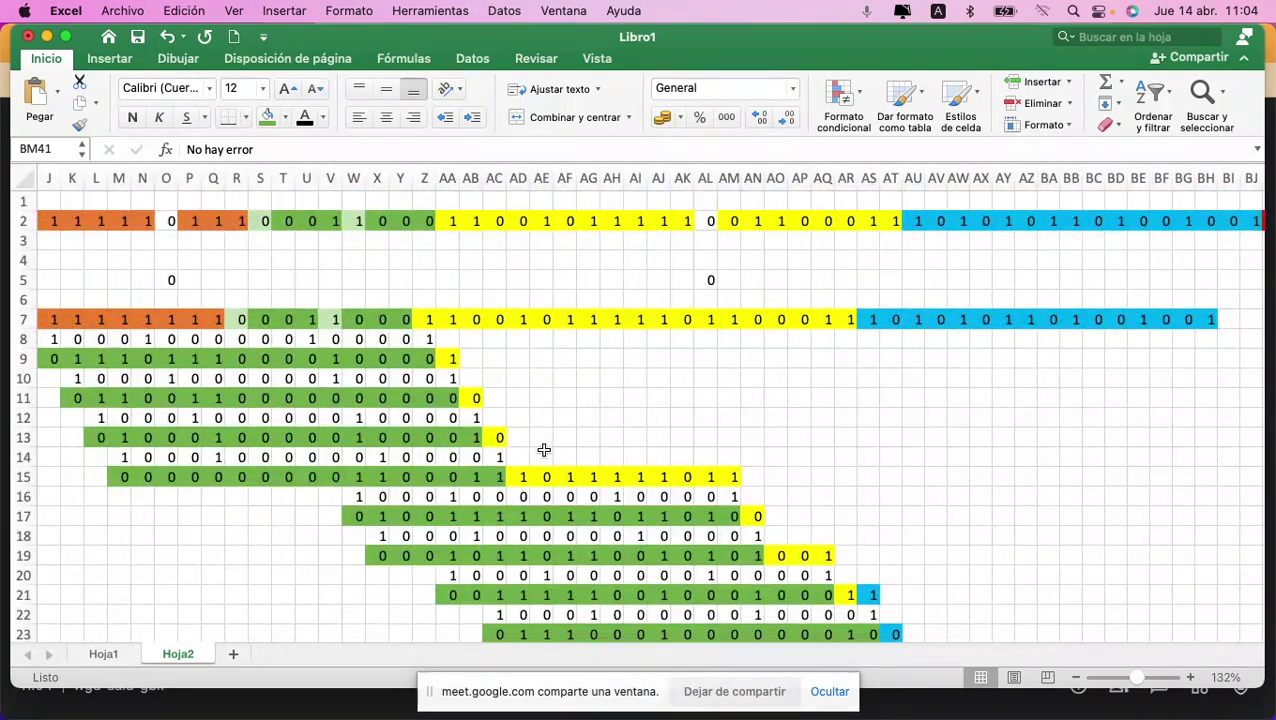
{"action": "scroll", "coordinate": [578, 470], "scroll_direction": "down", "scroll_amount": 4}
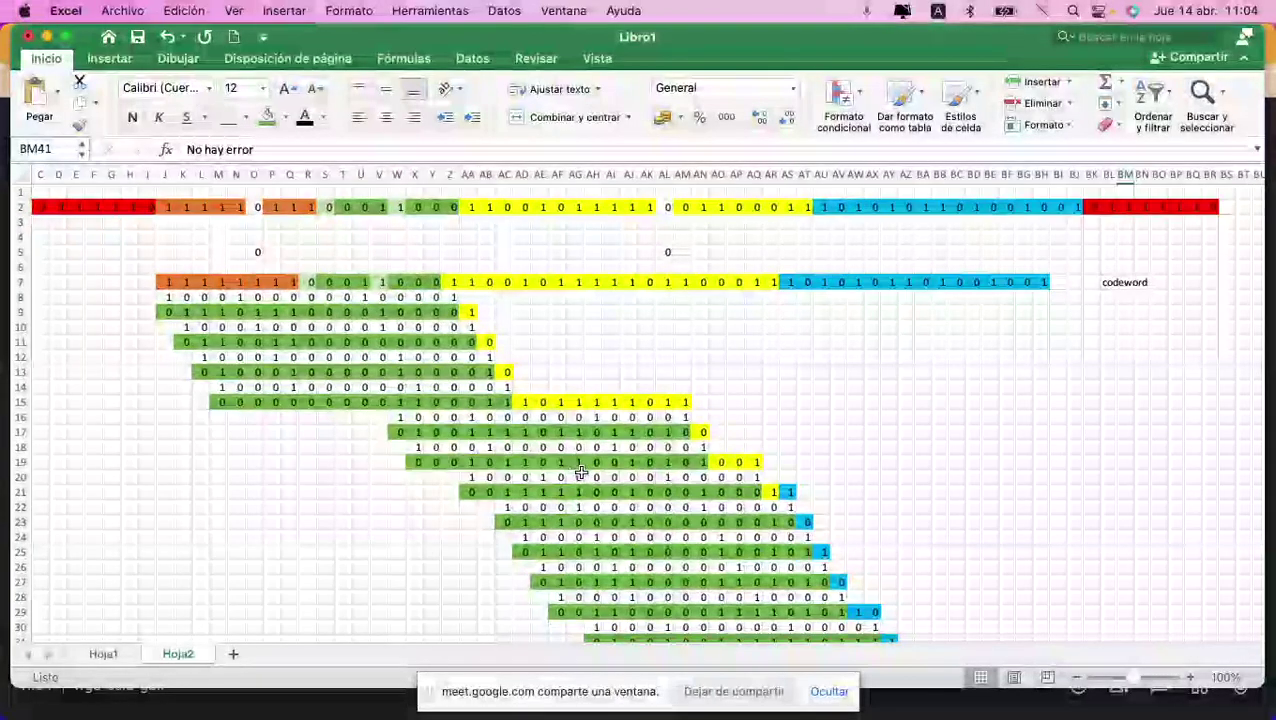
{"action": "left_click_drag", "start_coordinate": [166, 282], "coordinate": [308, 282]}
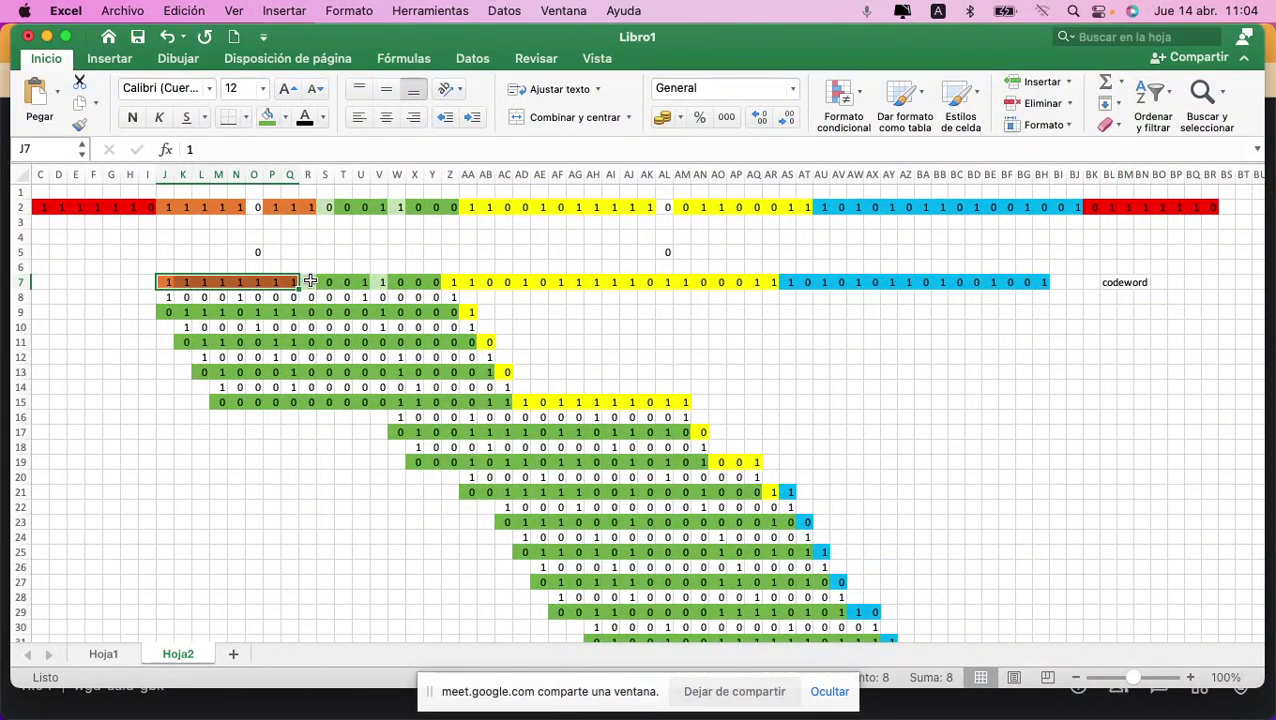
{"action": "left_click", "coordinate": [310, 282]}
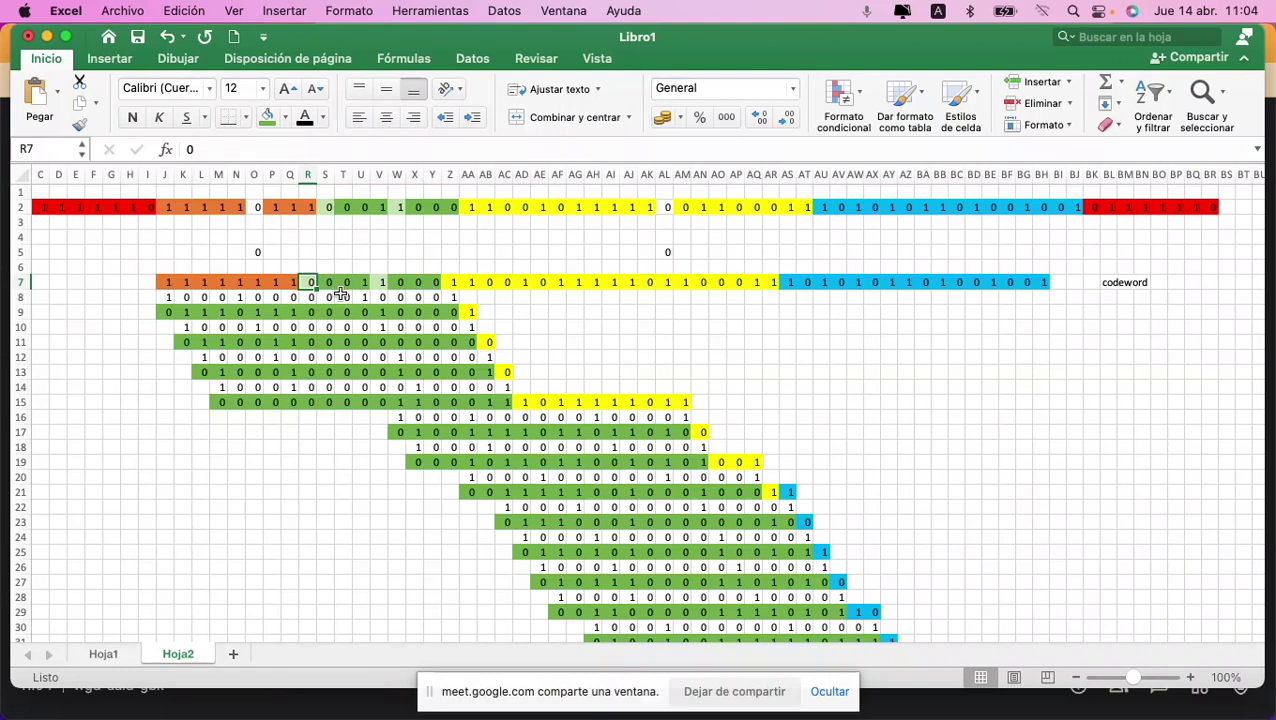
{"action": "left_click_drag", "start_coordinate": [332, 282], "coordinate": [358, 282]}
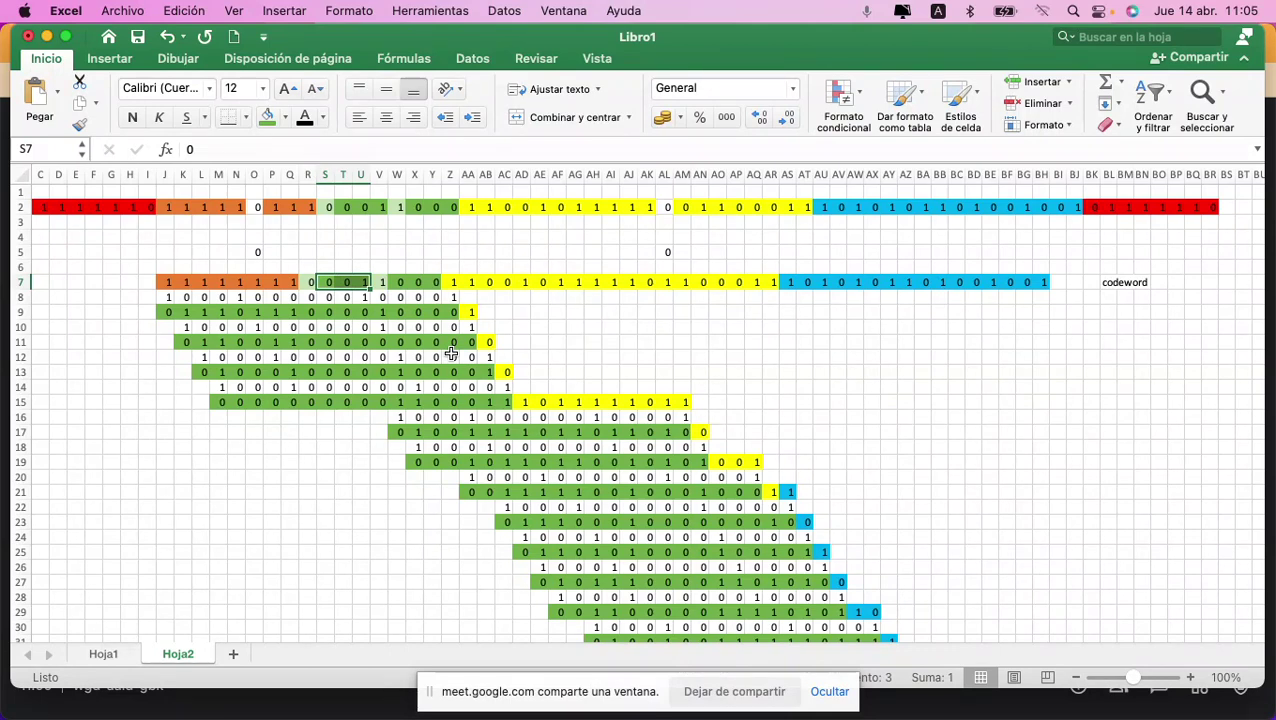
{"action": "left_click_drag", "start_coordinate": [788, 282], "coordinate": [1040, 282]}
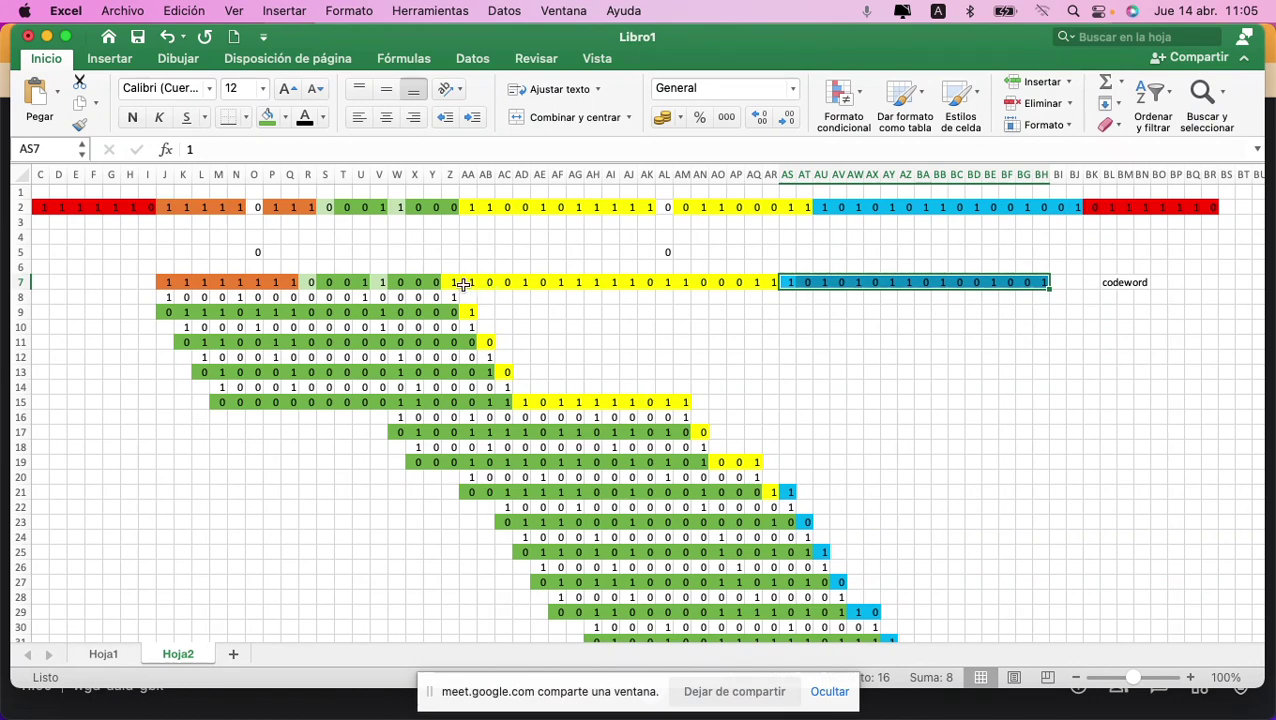
Step: Copy the codeword's data bits in Z7:AR7 to U46:AM46 and label them "datos" in R46
{"action": "left_click_drag", "start_coordinate": [451, 283], "coordinate": [766, 283]}
{"action": "key", "text": "super+c"}
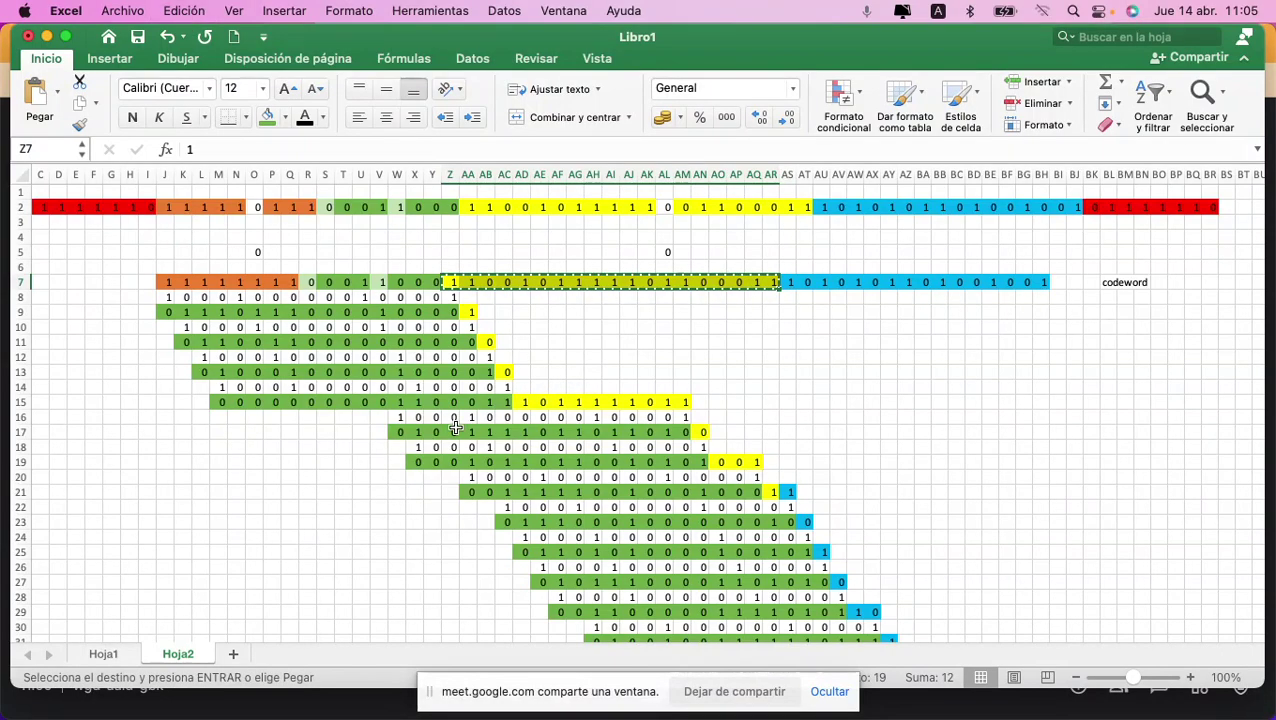
{"action": "scroll", "coordinate": [455, 427], "scroll_direction": "down", "scroll_amount": 10}
{"action": "left_click", "coordinate": [325, 441]}
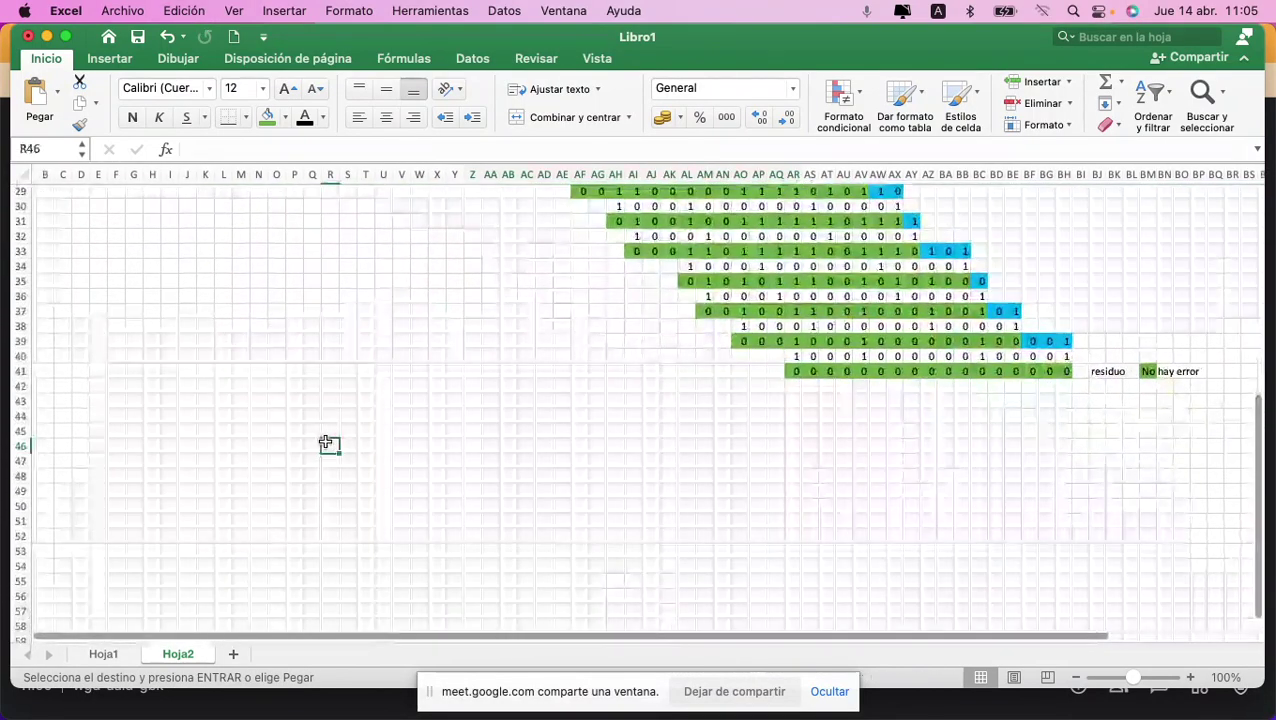
{"action": "type", "text": "datos"}
{"action": "key", "text": "Right"}
{"action": "key", "text": "Right"}
{"action": "key", "text": "Right"}
{"action": "key", "text": "super+v"}
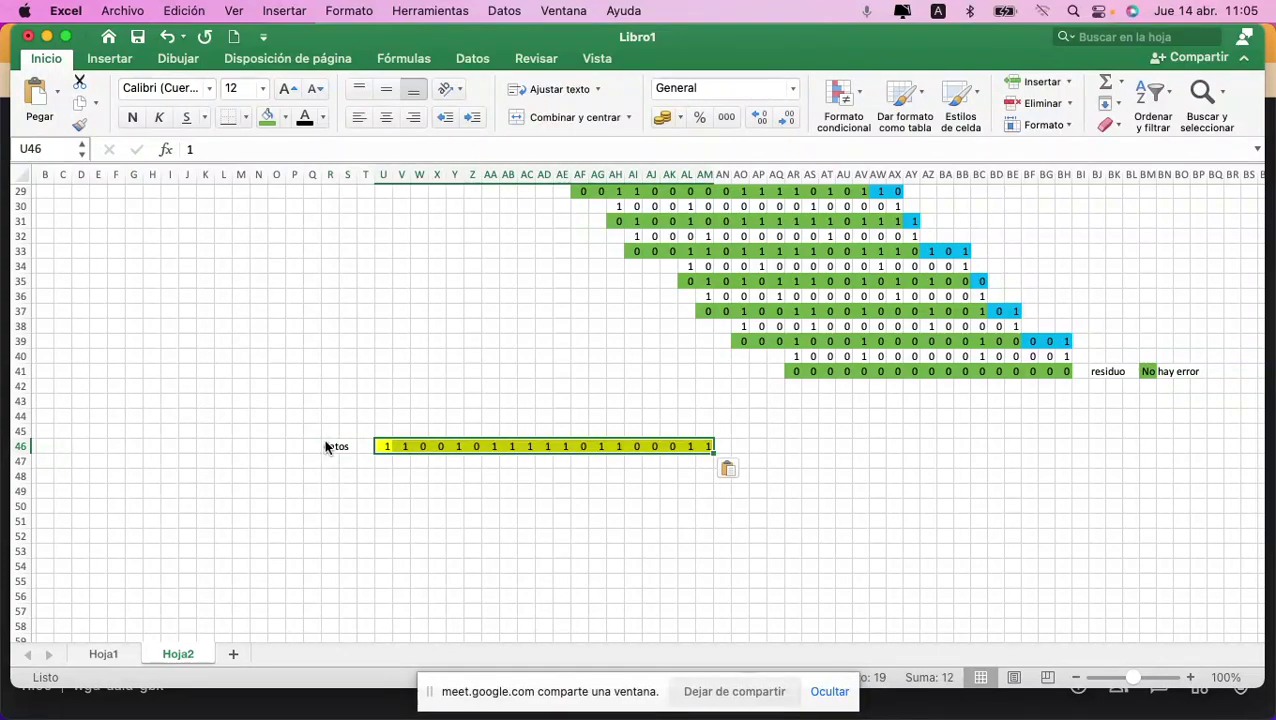
Step: Compare the extracted data bits in row 46 with the original data, codeword and HDLC frame on Hoja1
{"action": "scroll", "coordinate": [325, 447], "scroll_direction": "up", "scroll_amount": 5}
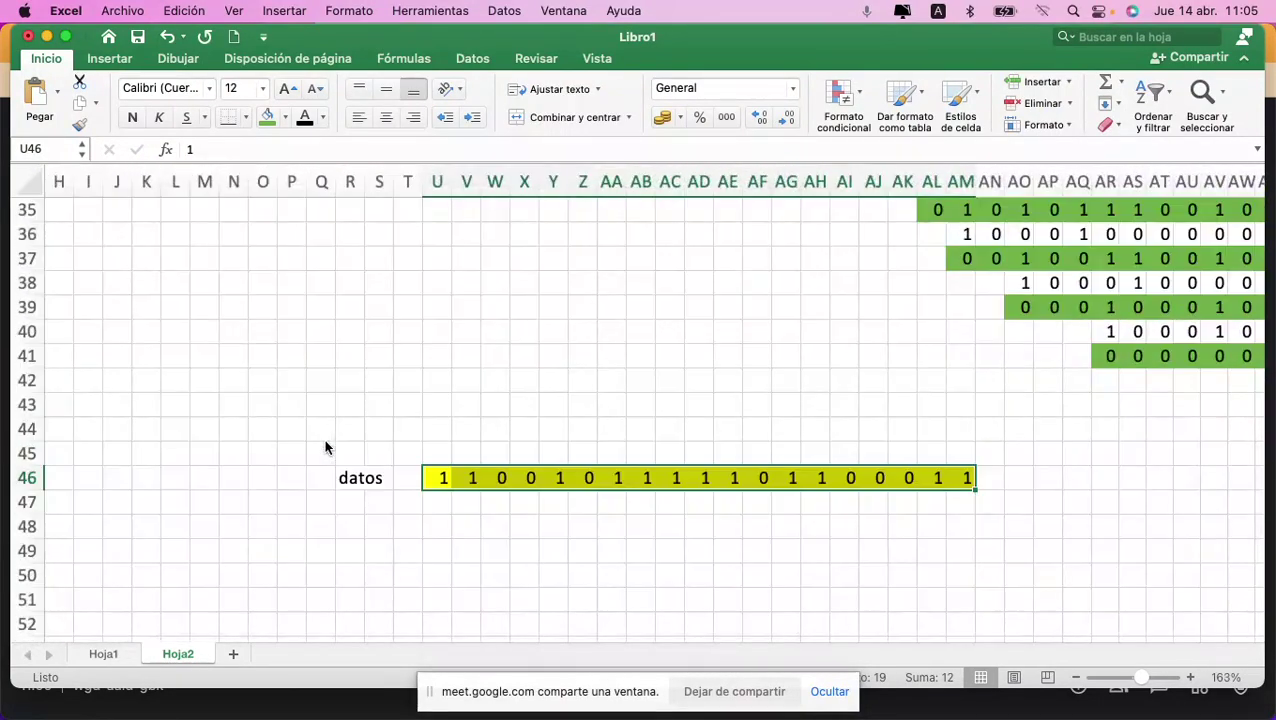
{"action": "key", "text": "ctrl+Page_Up"}
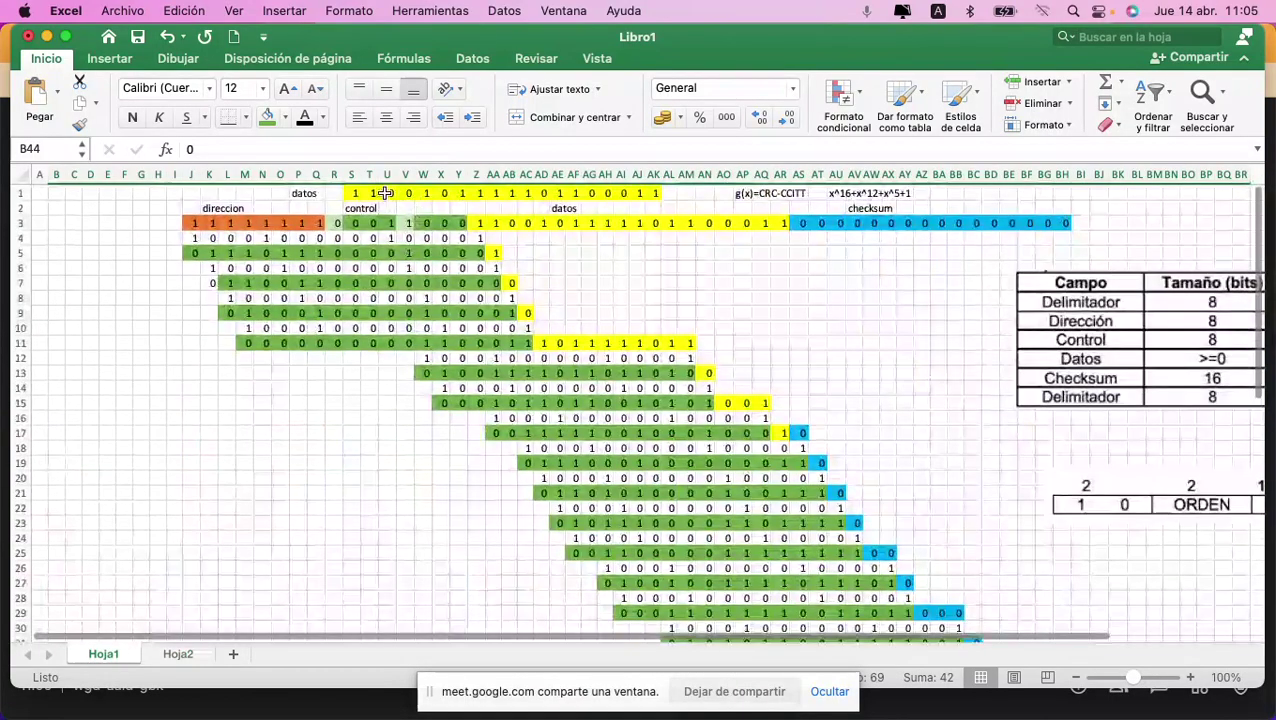
{"action": "scroll", "coordinate": [470, 222], "scroll_direction": "up", "scroll_amount": 2}
{"action": "scroll", "coordinate": [475, 222], "scroll_direction": "up", "scroll_amount": 4}
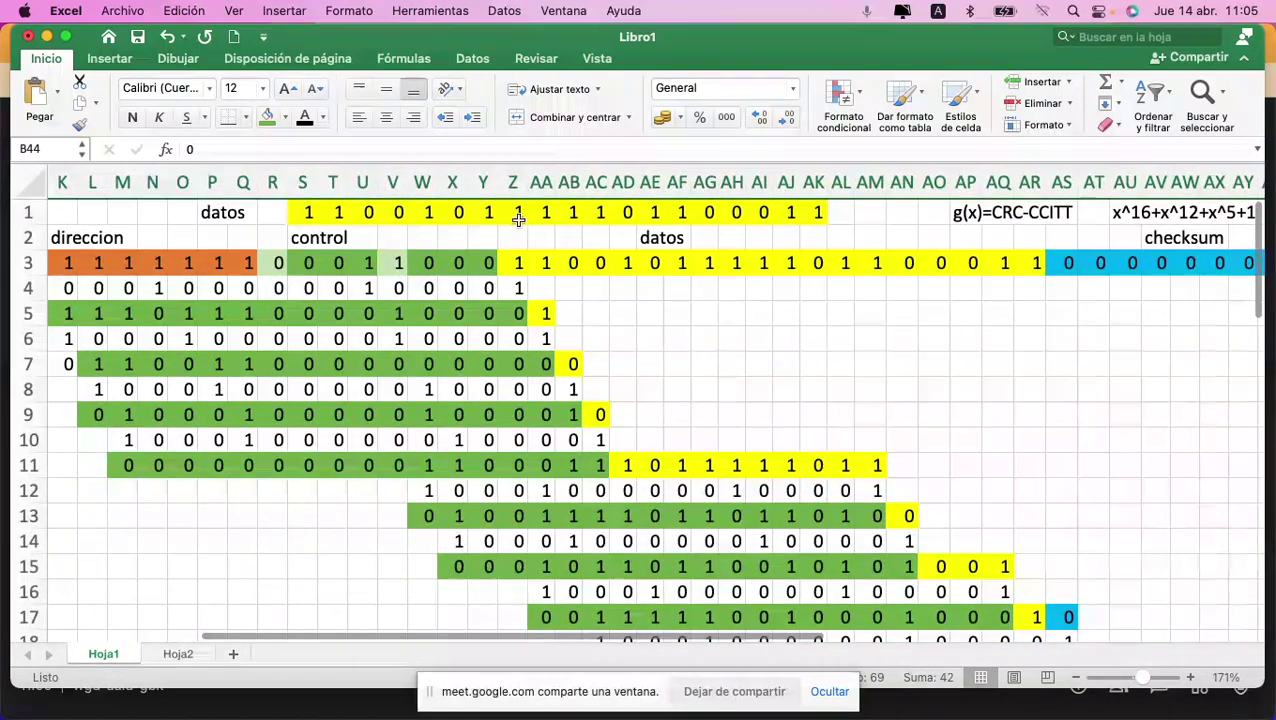
{"action": "scroll", "coordinate": [565, 463], "scroll_direction": "down", "scroll_amount": 5}
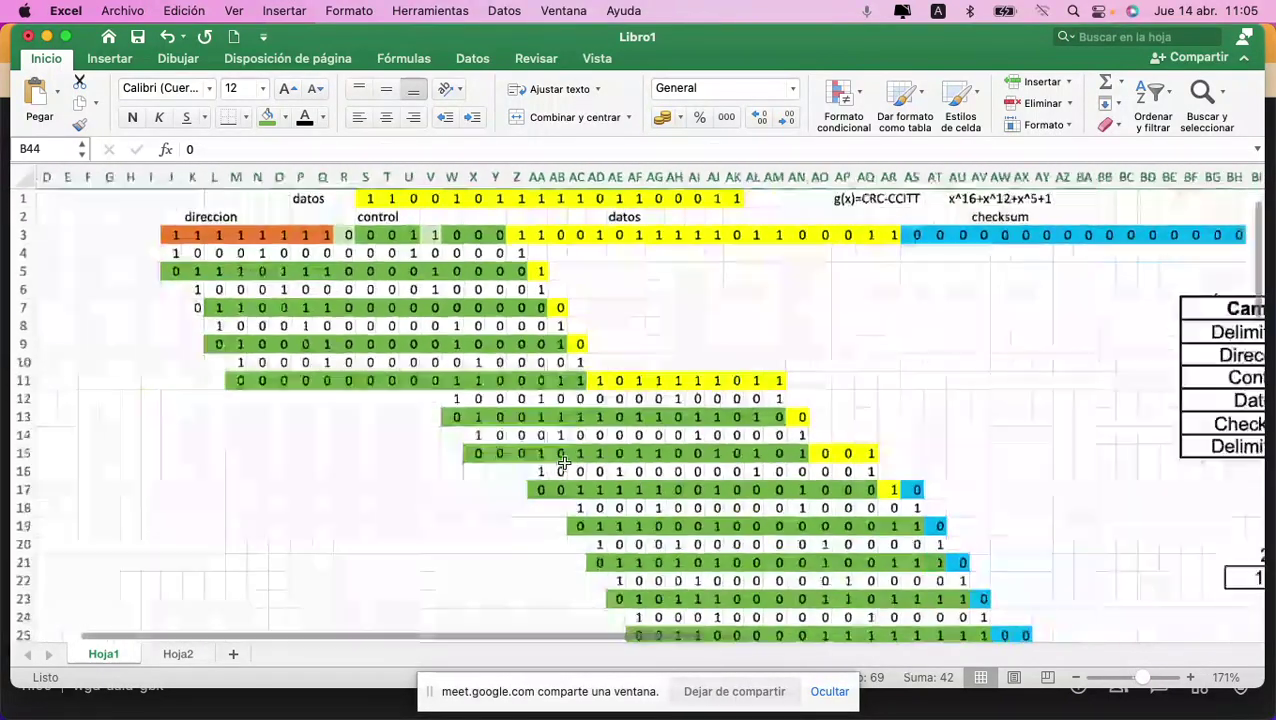
{"action": "scroll", "coordinate": [565, 463], "scroll_direction": "down", "scroll_amount": 5}
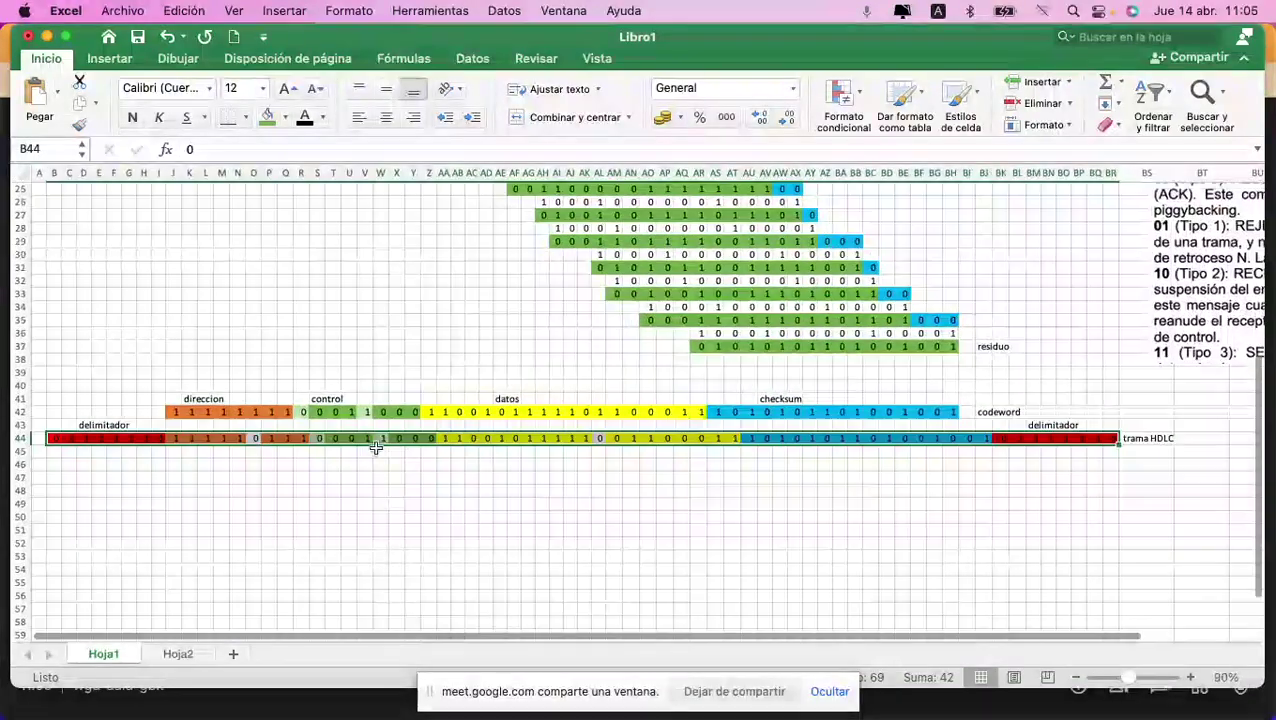
Step: Return to Hoja2 and review the received frame, codeword and XOR division against the extracted data bits in row 46
{"action": "left_click", "coordinate": [178, 654]}
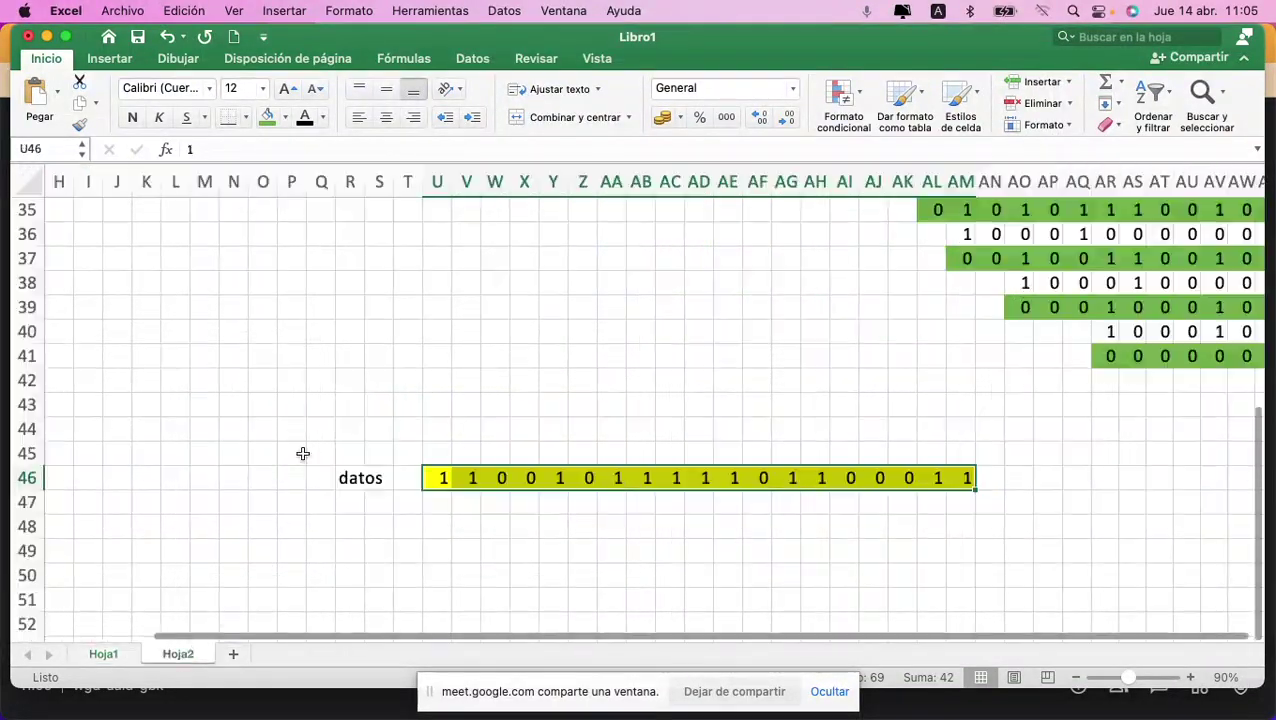
{"action": "scroll", "coordinate": [447, 356], "scroll_direction": "up", "scroll_amount": 10}
{"action": "scroll", "coordinate": [447, 356], "scroll_direction": "down", "scroll_amount": 10}
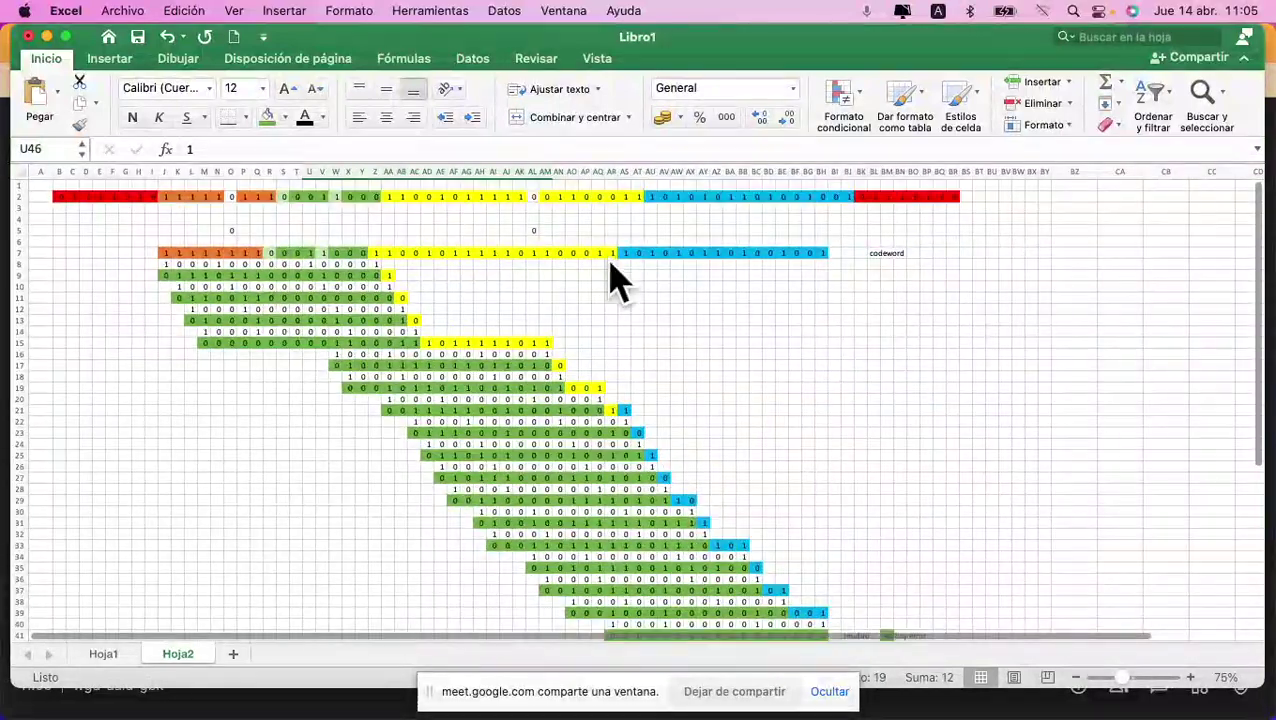
{"action": "scroll", "coordinate": [562, 401], "scroll_direction": "down", "scroll_amount": 10}
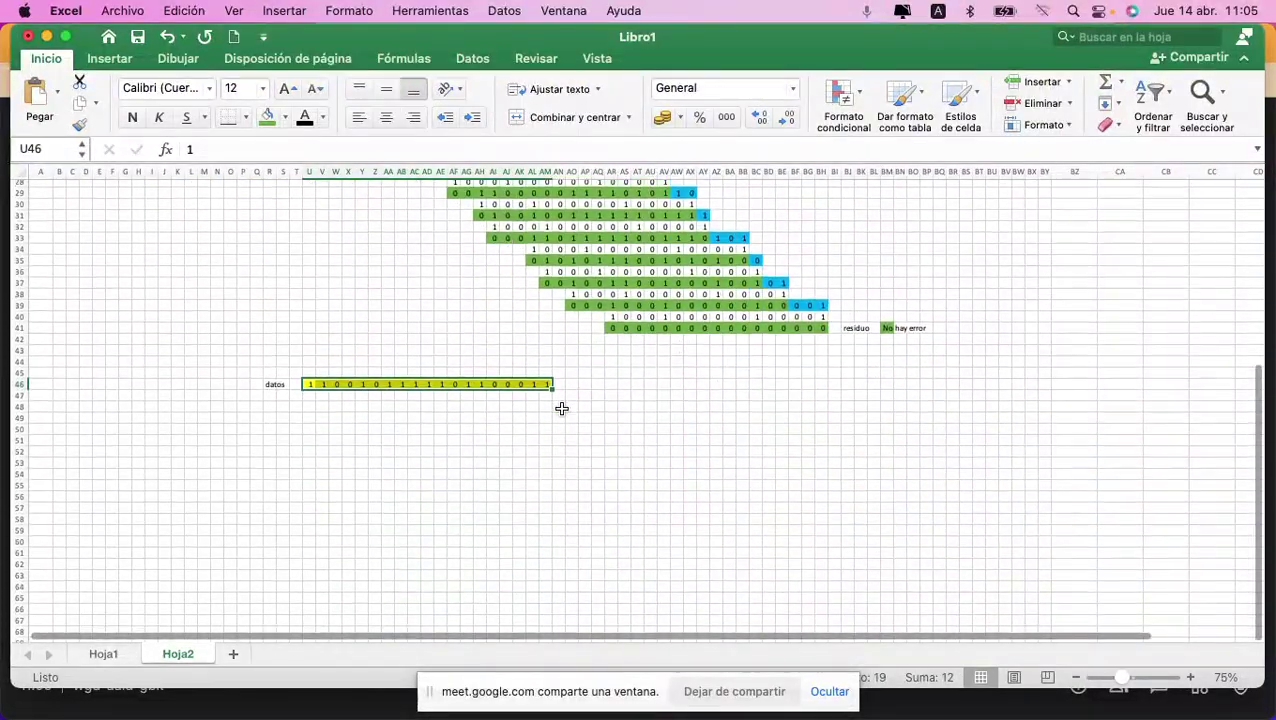
{"action": "scroll", "coordinate": [410, 408], "scroll_direction": "up", "scroll_amount": 5}
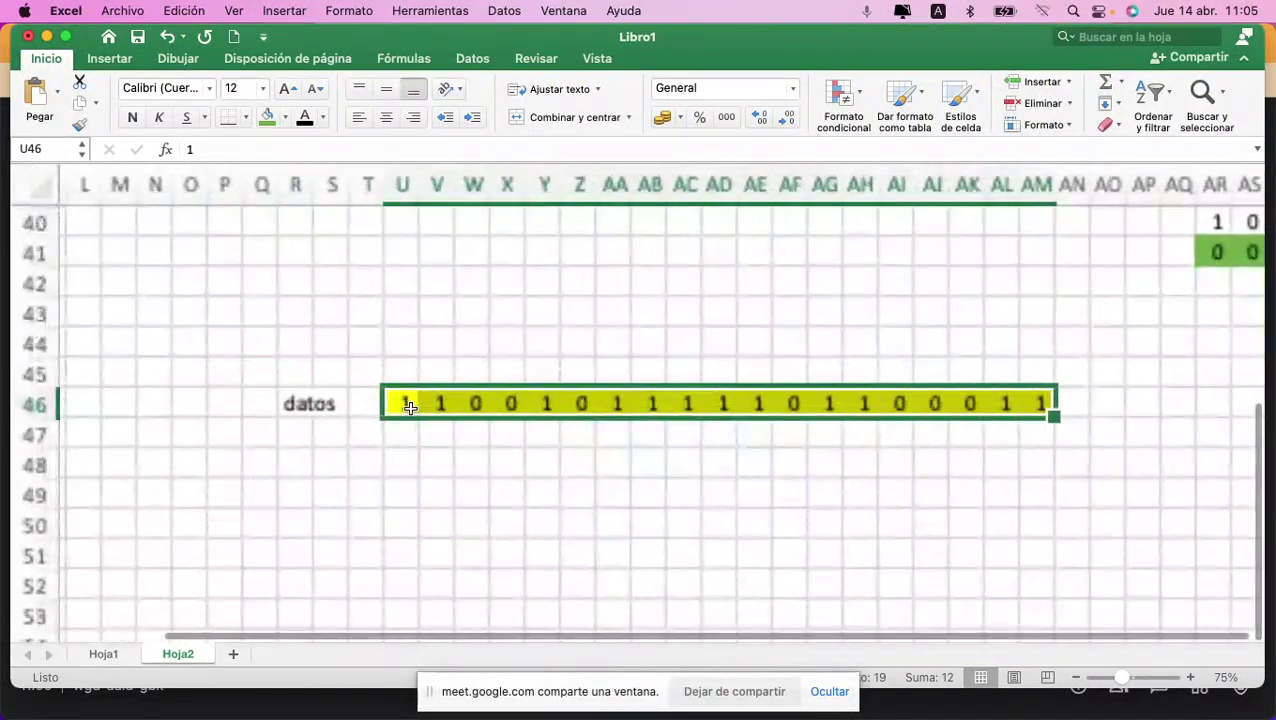
{"action": "scroll", "coordinate": [410, 414], "scroll_direction": "right", "scroll_amount": 2}
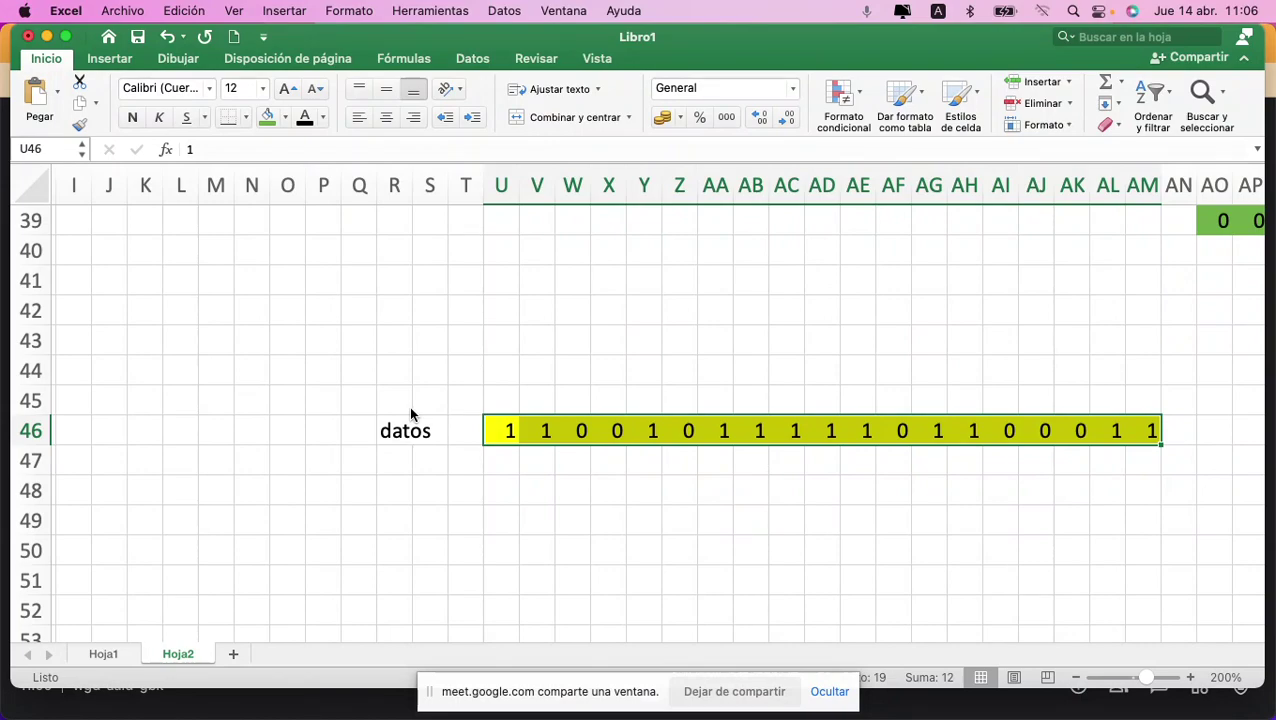
{"action": "scroll", "coordinate": [410, 413], "scroll_direction": "down", "scroll_amount": 3}
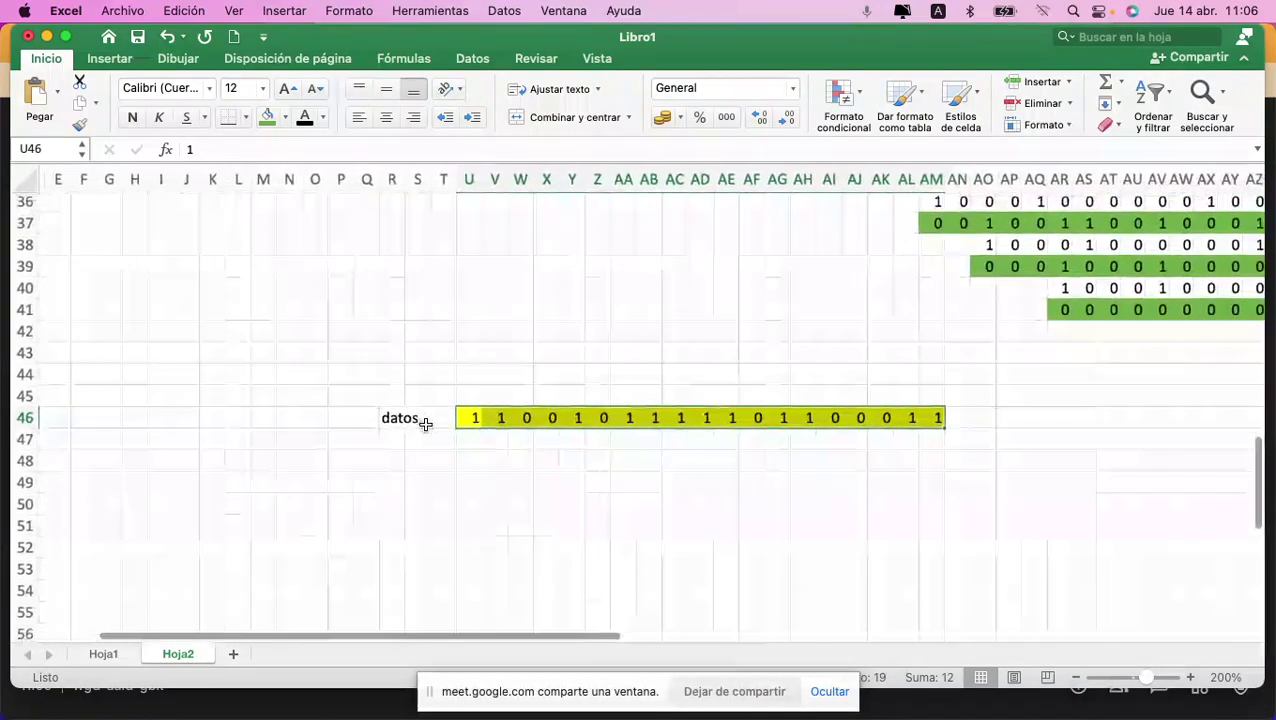
{"action": "scroll", "coordinate": [425, 424], "scroll_direction": "down", "scroll_amount": 3}
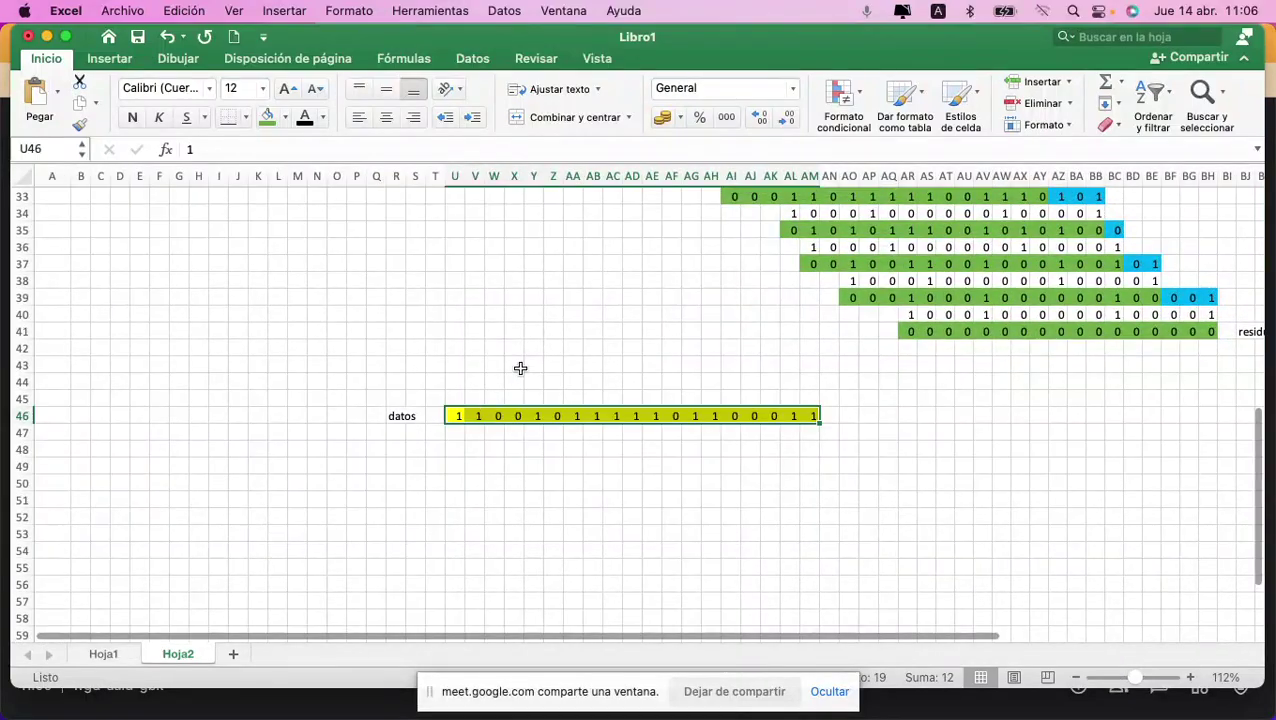
{"action": "scroll", "coordinate": [520, 368], "scroll_direction": "up", "scroll_amount": 10}
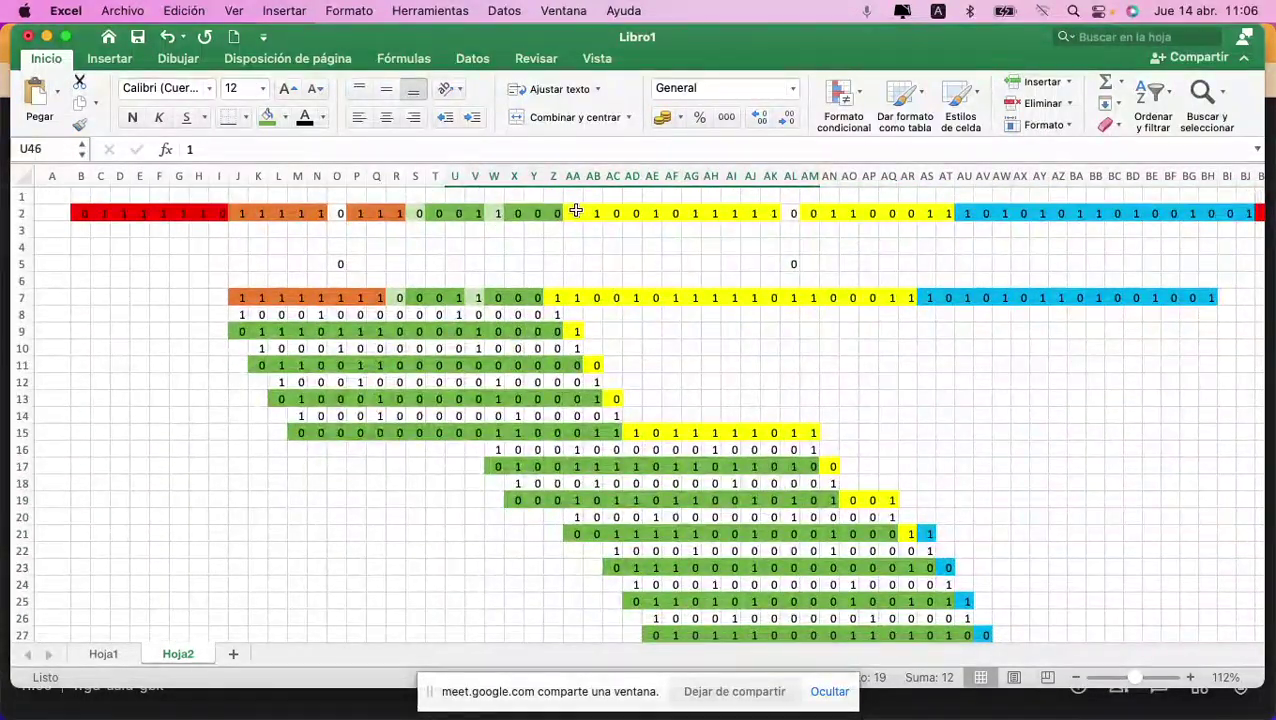
{"action": "scroll", "coordinate": [576, 210], "scroll_direction": "down", "scroll_amount": 10}
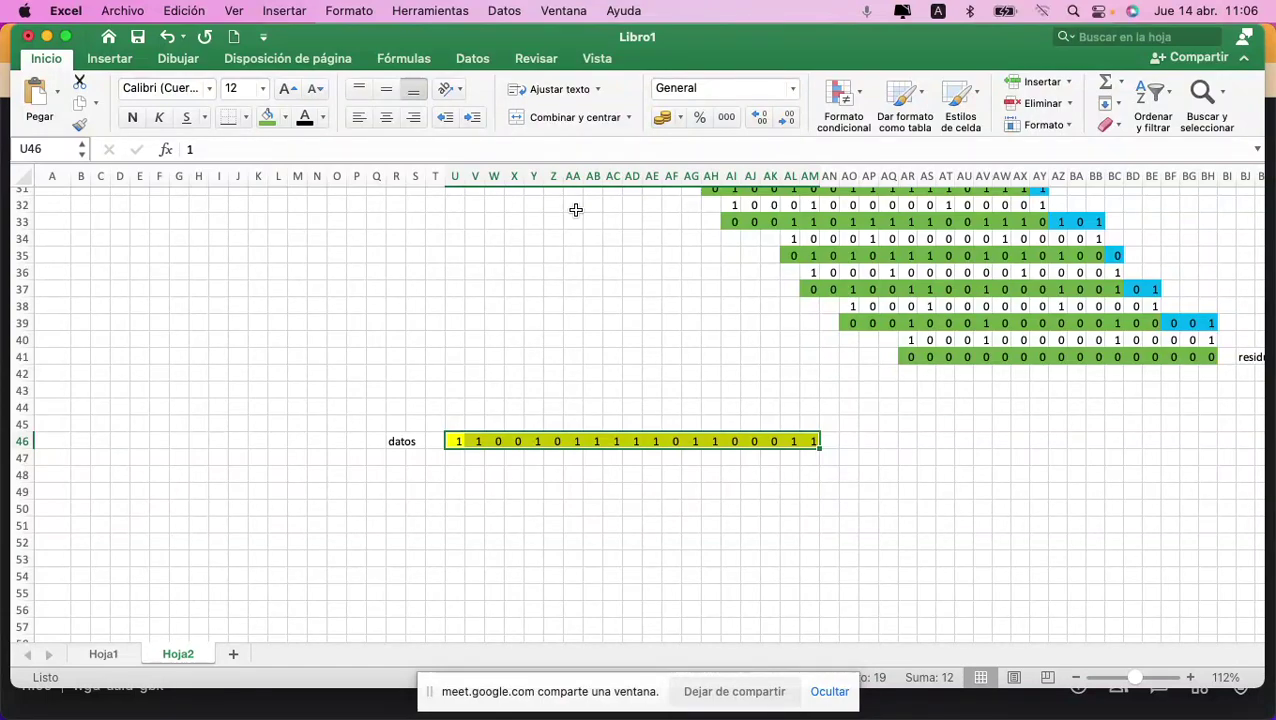
{"action": "scroll", "coordinate": [584, 264], "scroll_direction": "up", "scroll_amount": 10}
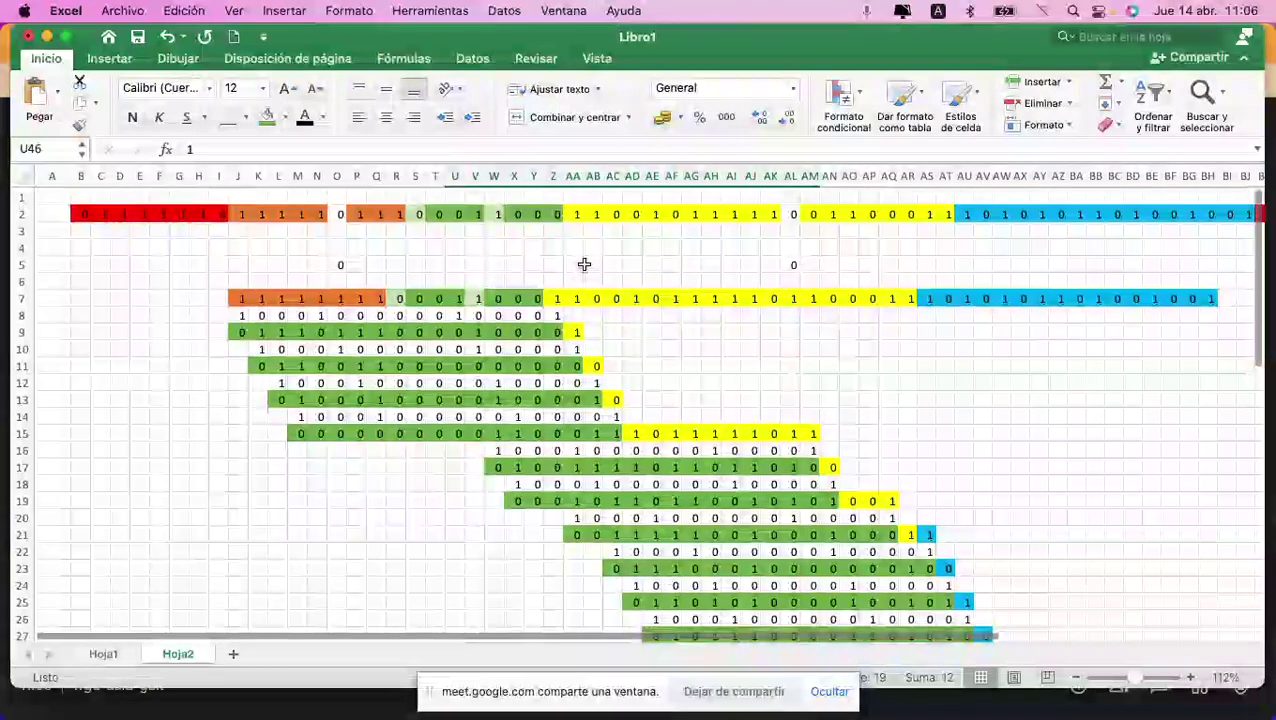
{"action": "scroll", "coordinate": [584, 264], "scroll_direction": "down", "scroll_amount": 10}
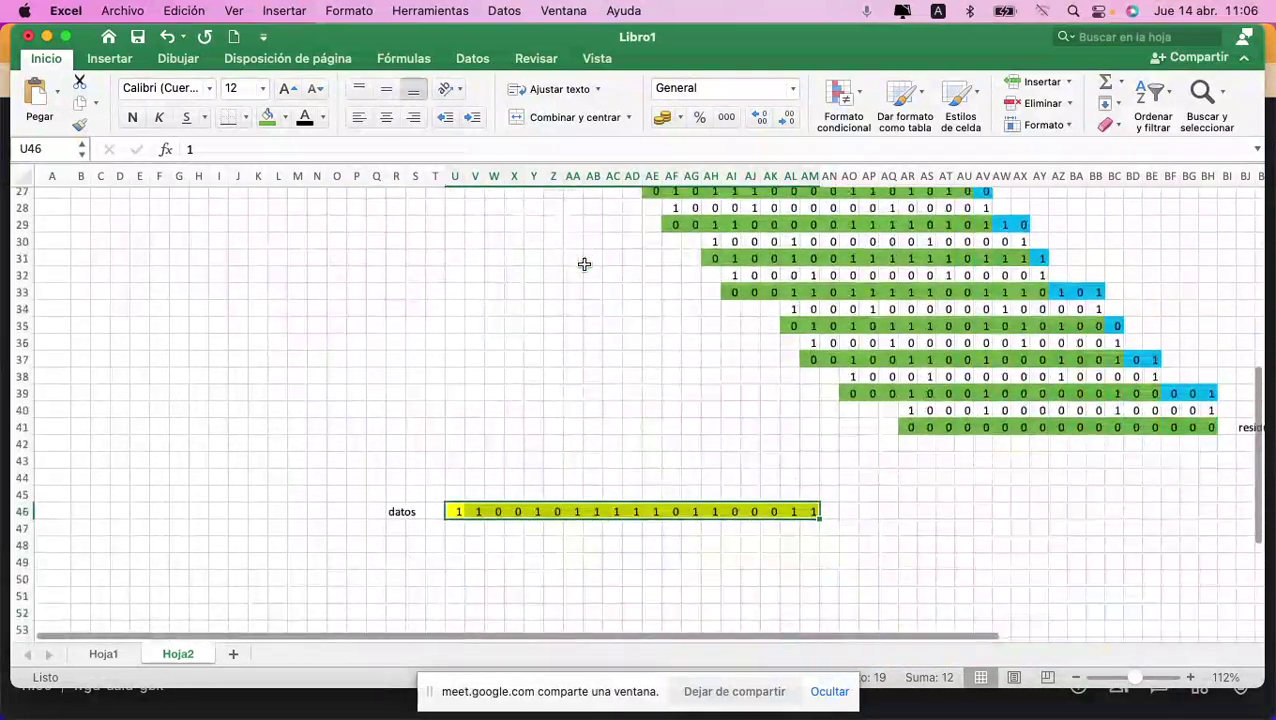
{"action": "scroll", "coordinate": [584, 264], "scroll_direction": "down", "scroll_amount": 3}
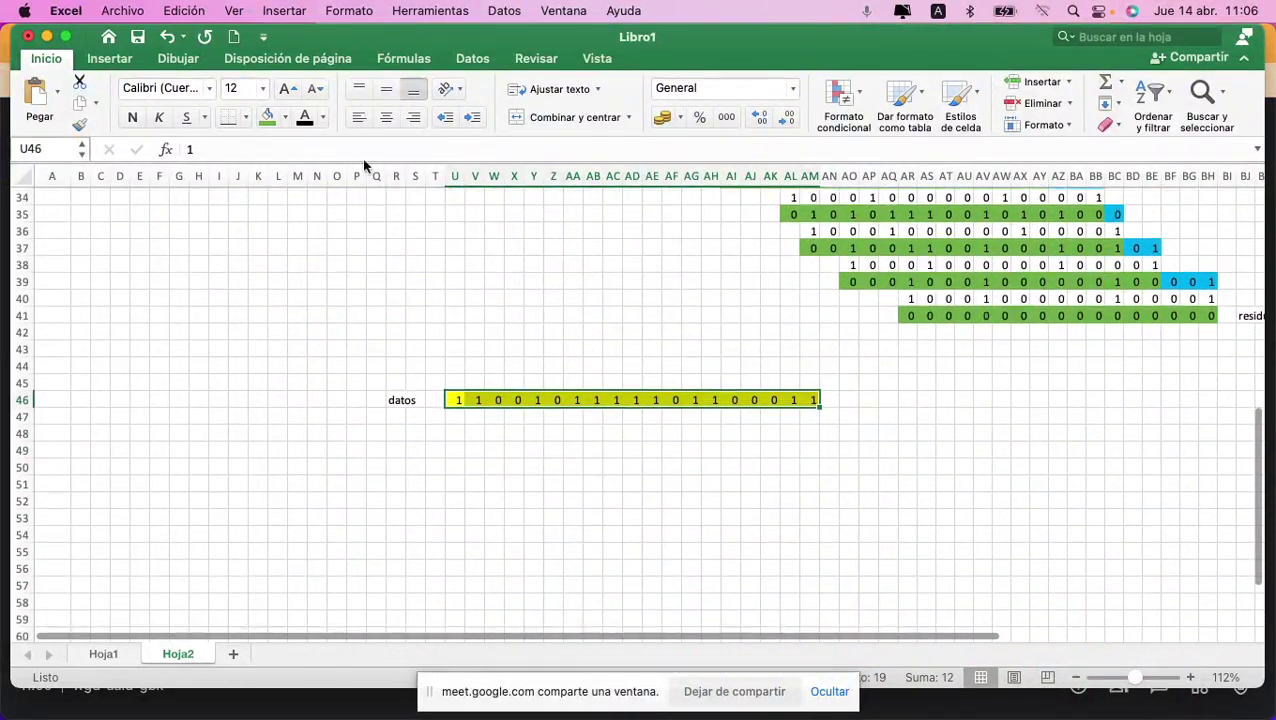